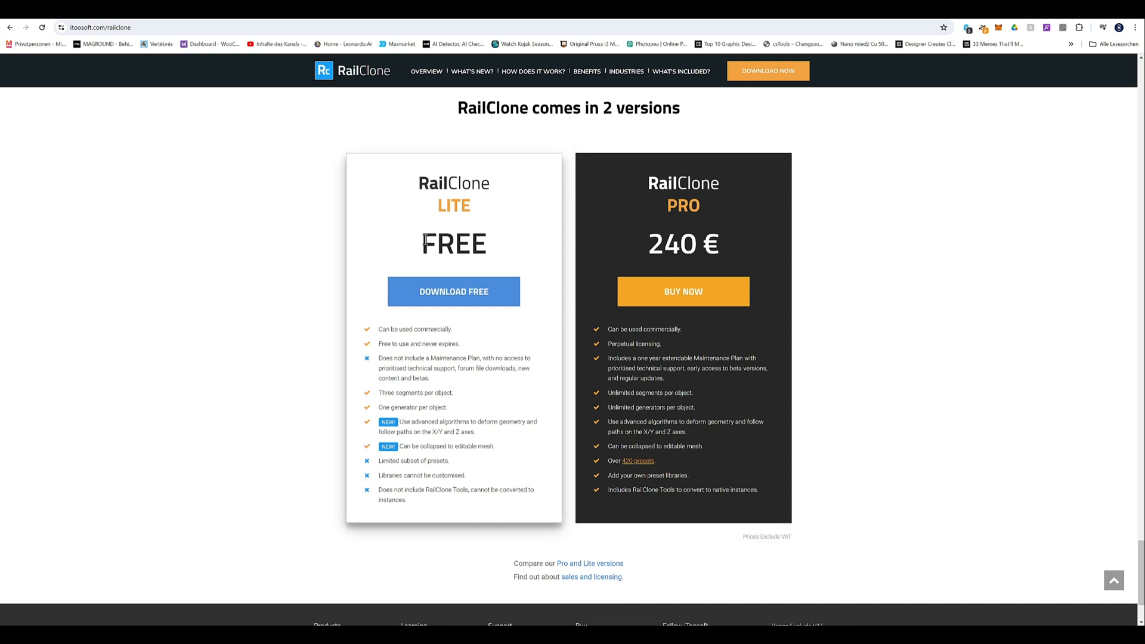
- Review the free RailClone Lite offer and the feature comparison list between RailClone Lite and Pro
drag(419, 242, 492, 239)
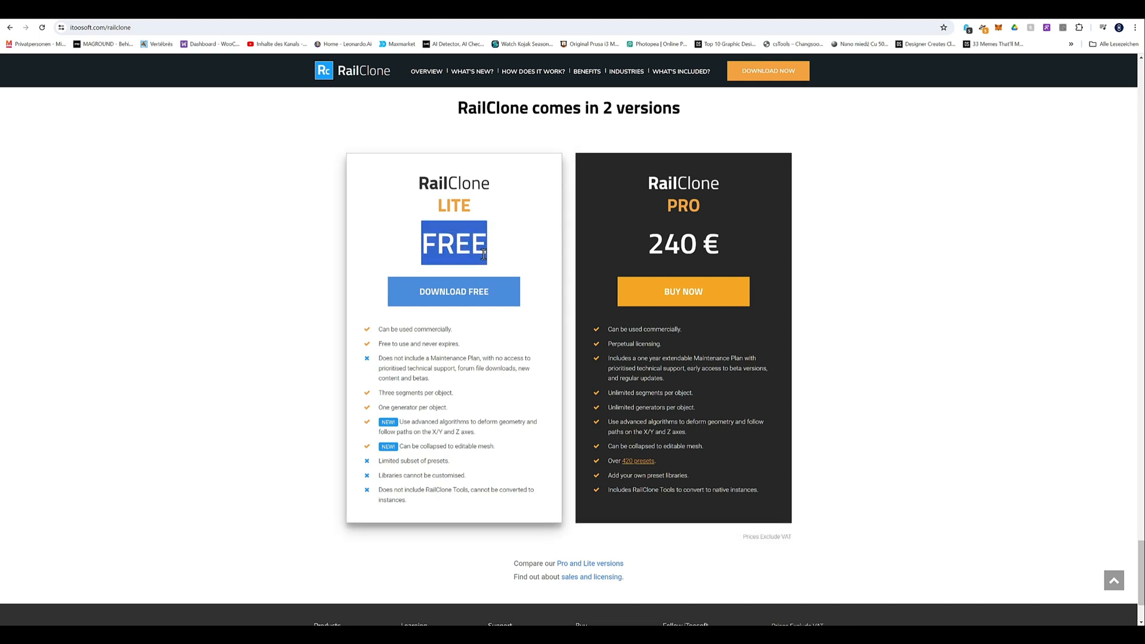
click(459, 243)
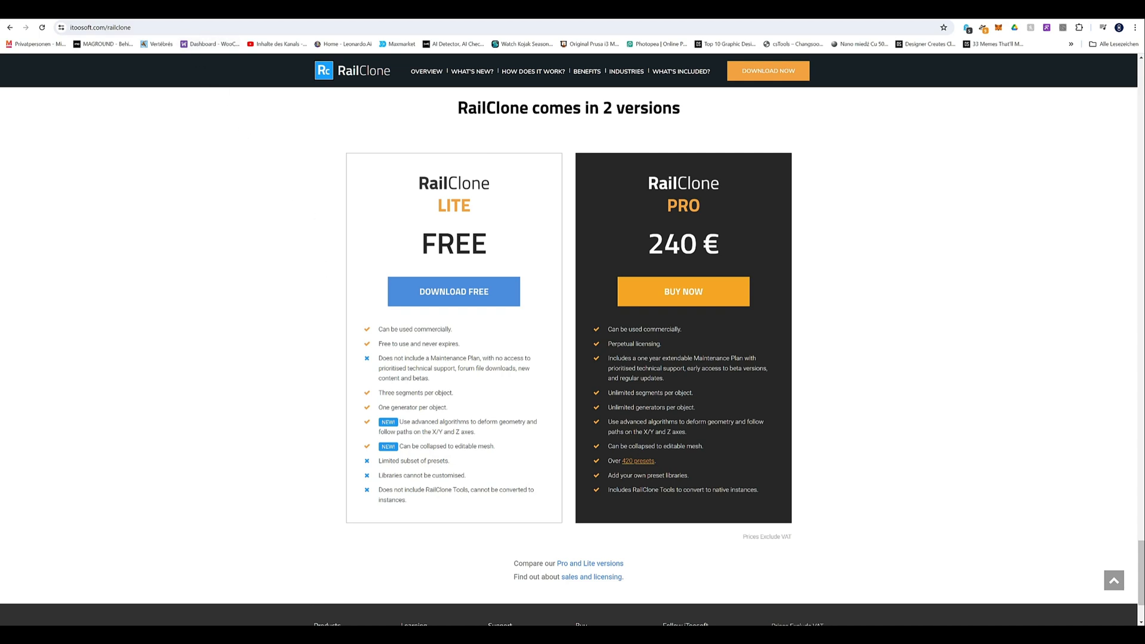
click(174, 10)
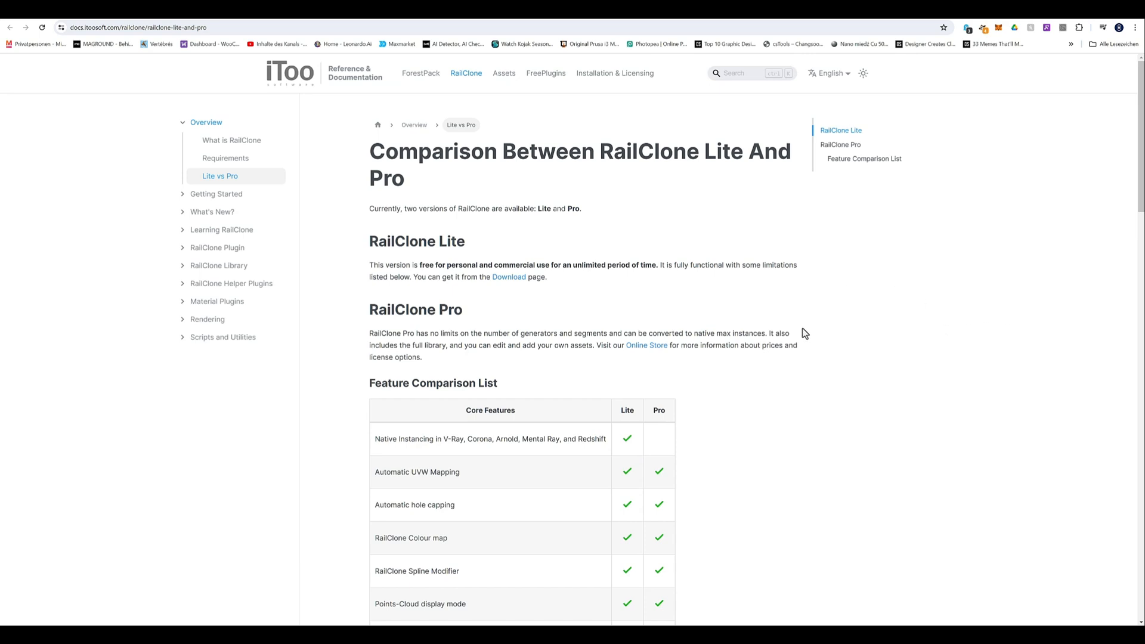
scroll(803, 346, down, 10)
scroll(803, 347, down, 15)
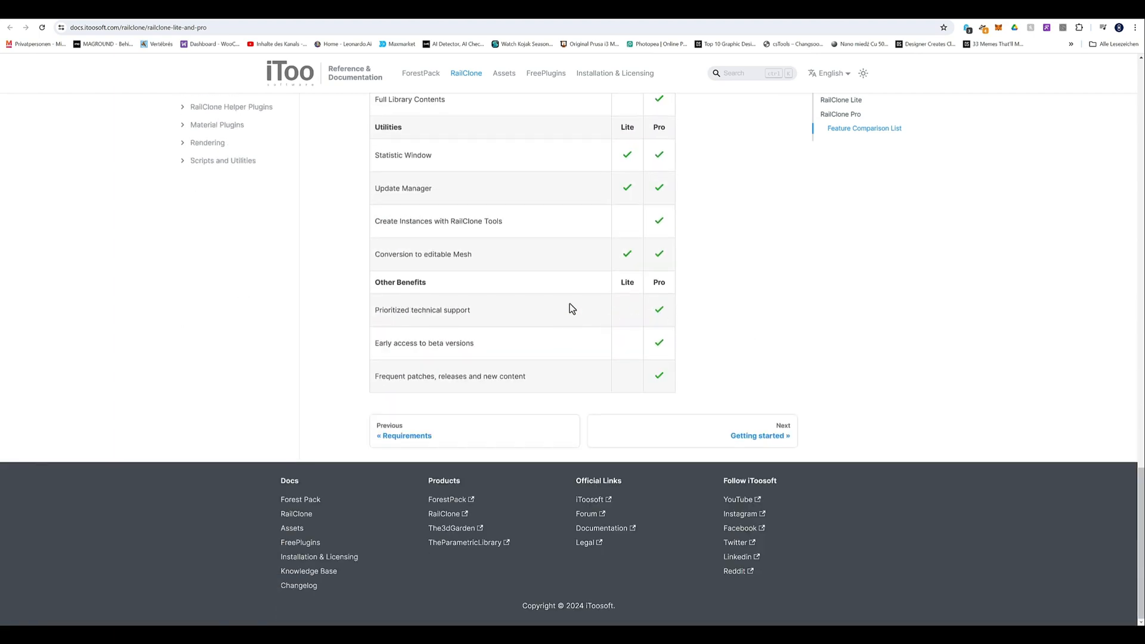
scroll(703, 328, up, 20)
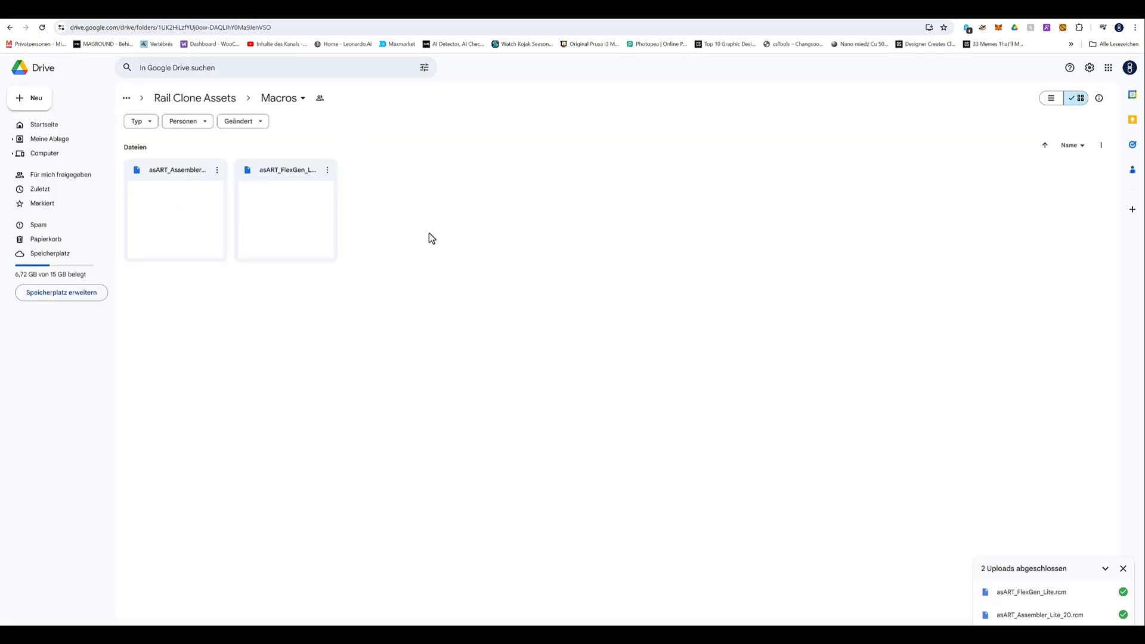
- Select both asART macro files in the Macros folder on Google Drive and dismiss the upload notice
drag(426, 218, 139, 320)
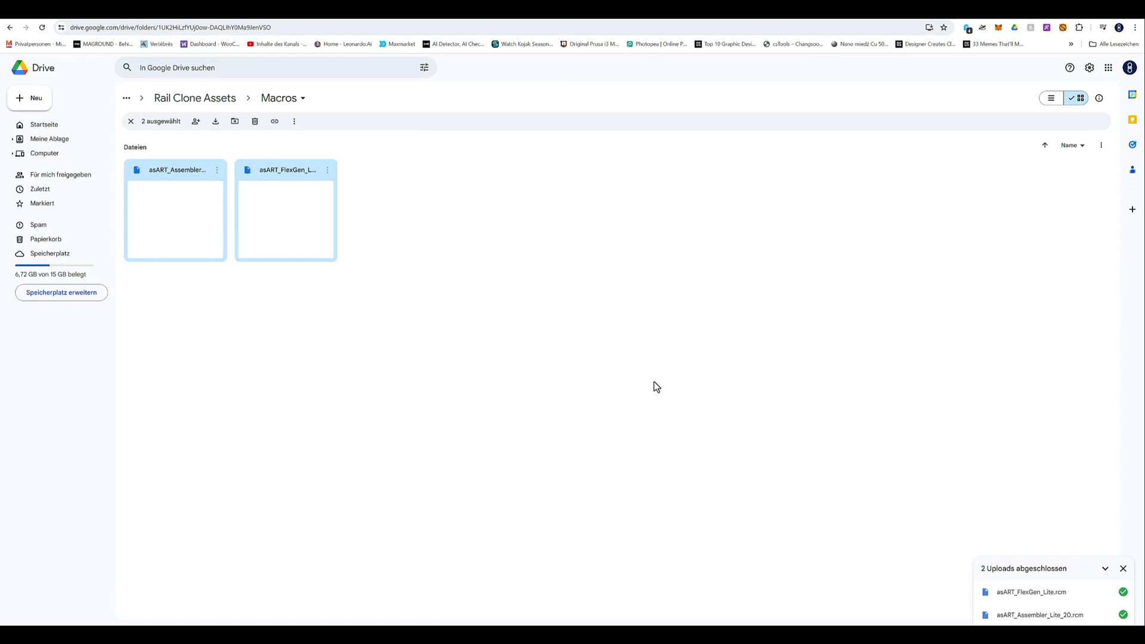
click(1122, 569)
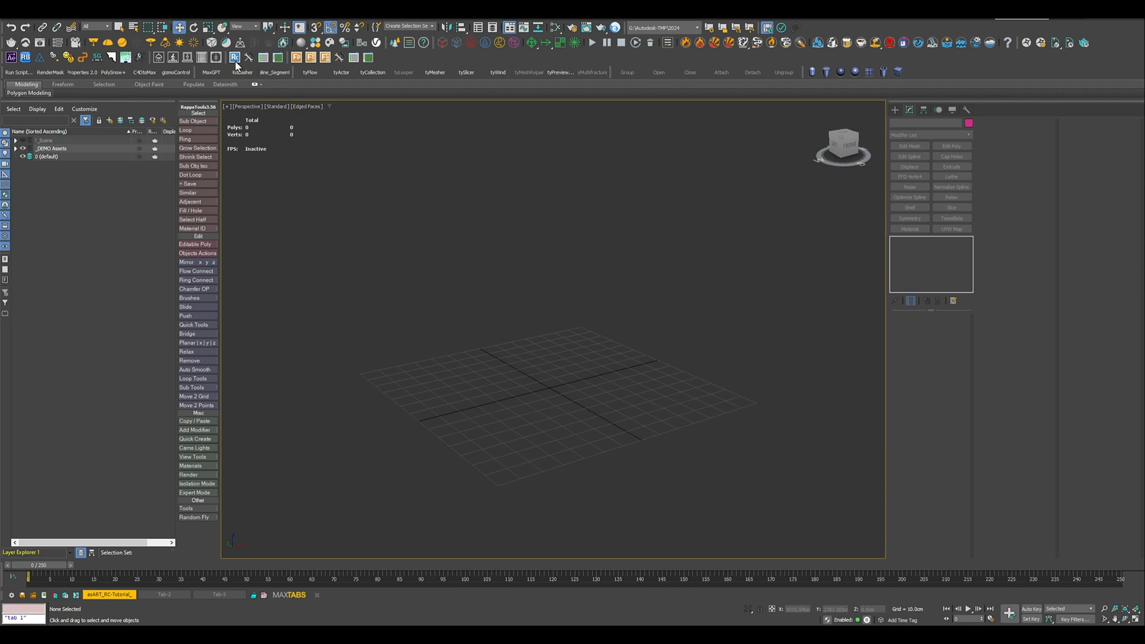
- Create an iToo Software RailClone Pro object near the grid centre and set its X and Y position to 0
click(894, 109)
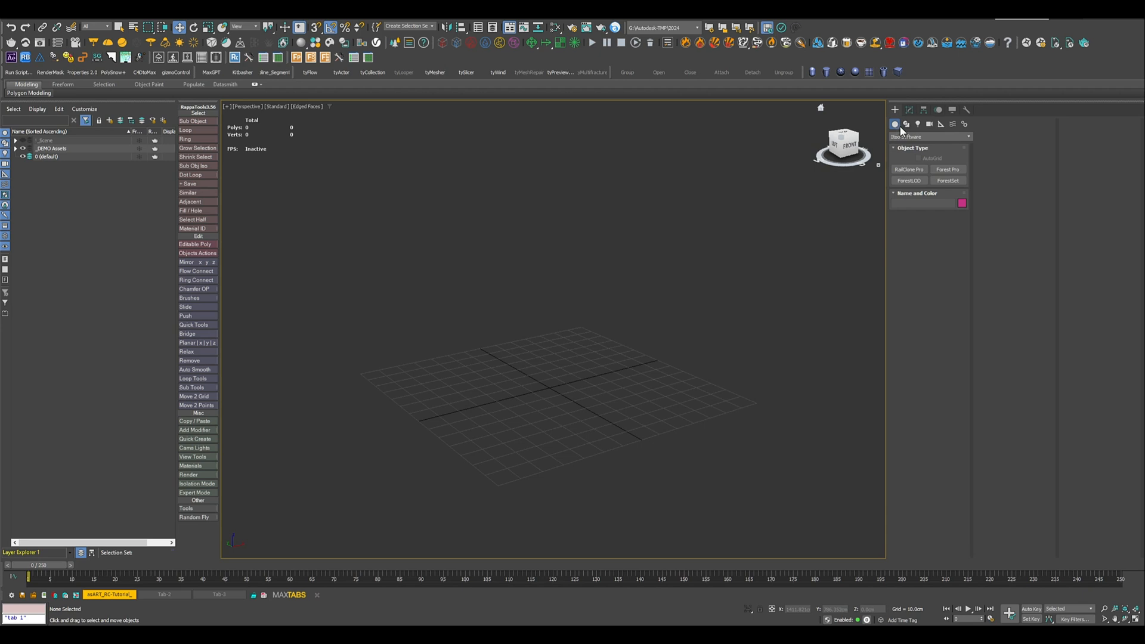
click(935, 137)
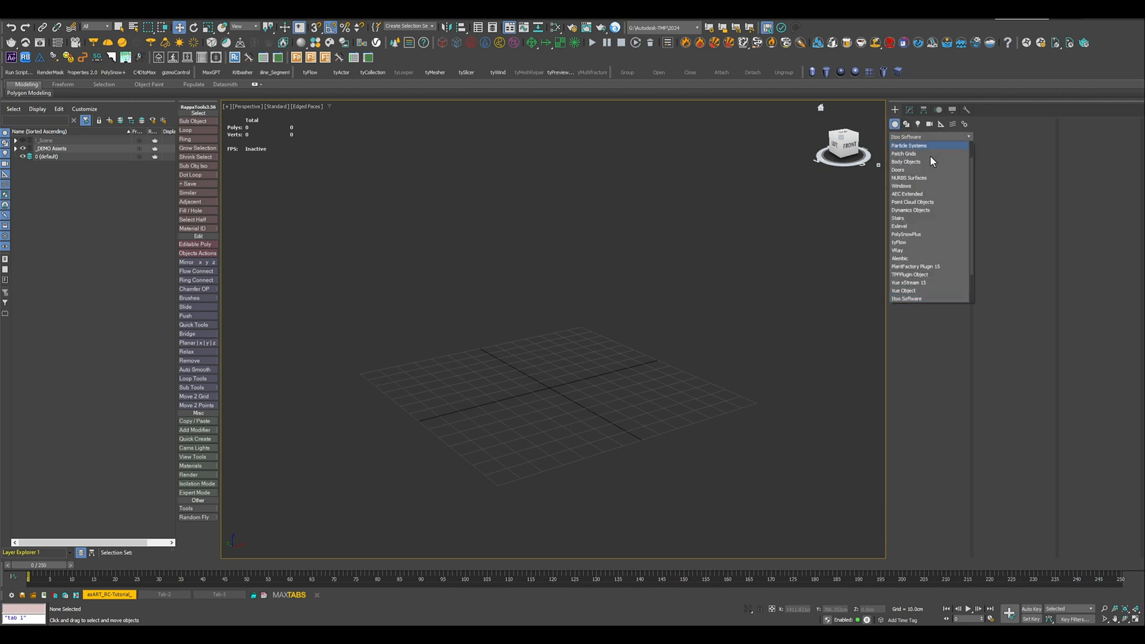
click(926, 298)
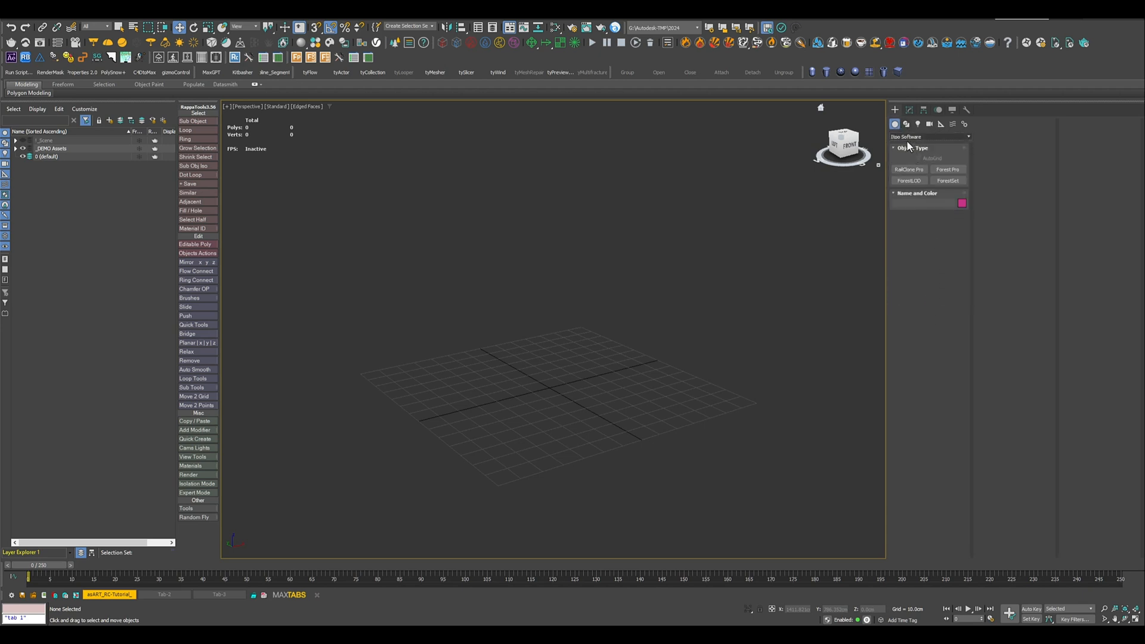
click(909, 170)
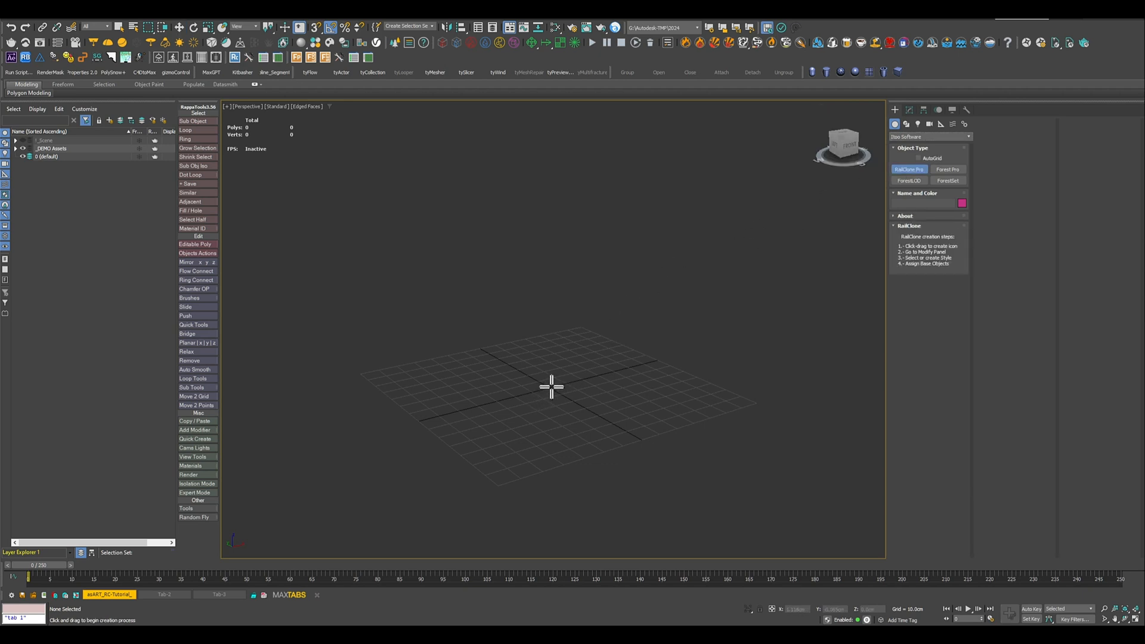
drag(551, 389, 591, 404)
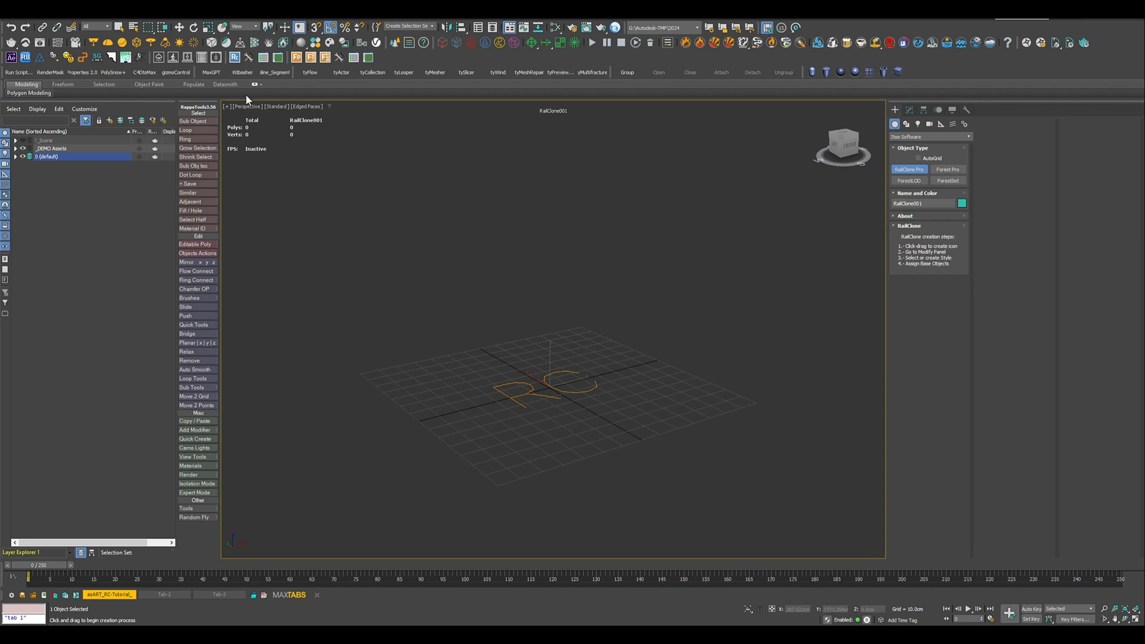
key(w)
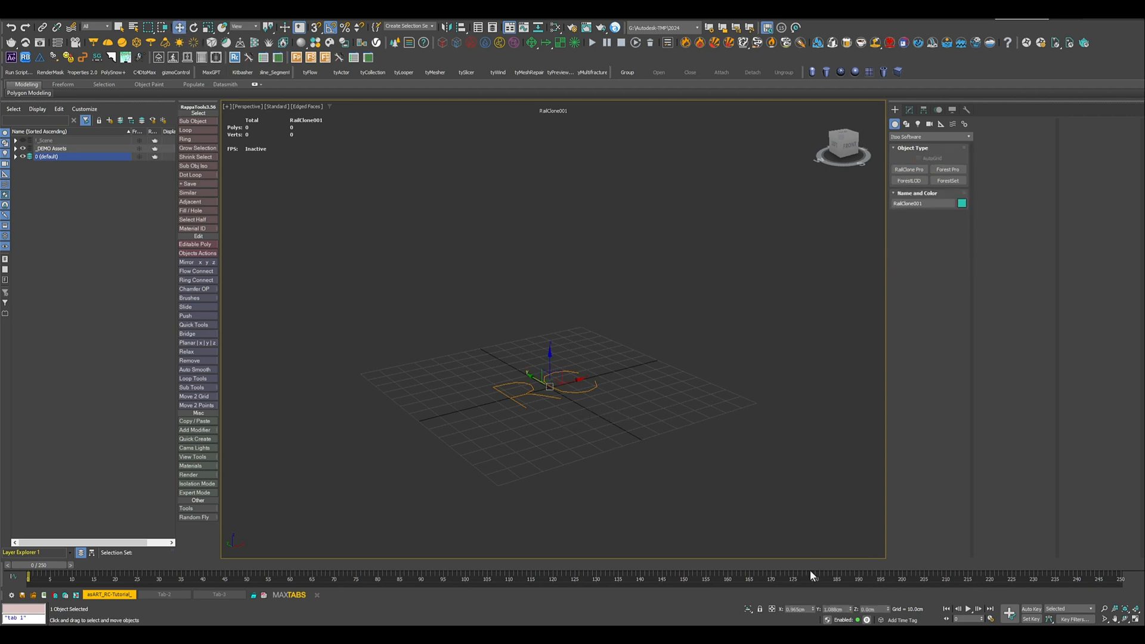
right_click(812, 608)
right_click(850, 609)
- Open the RailClone object's Style Editor and switch its macro list to User's Macros
click(909, 110)
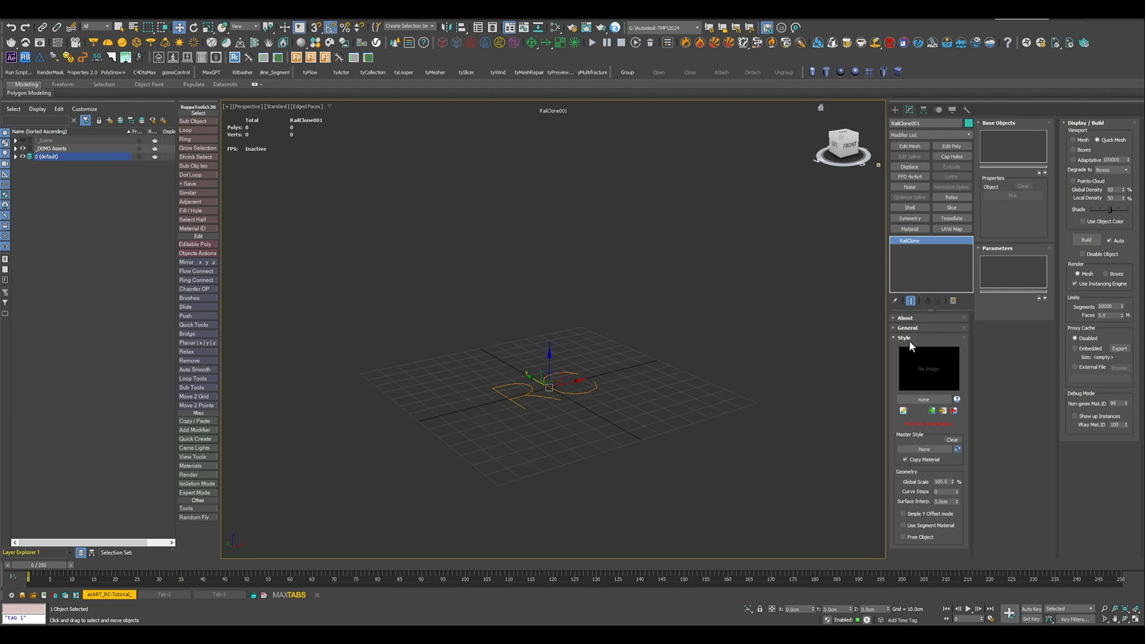
click(904, 413)
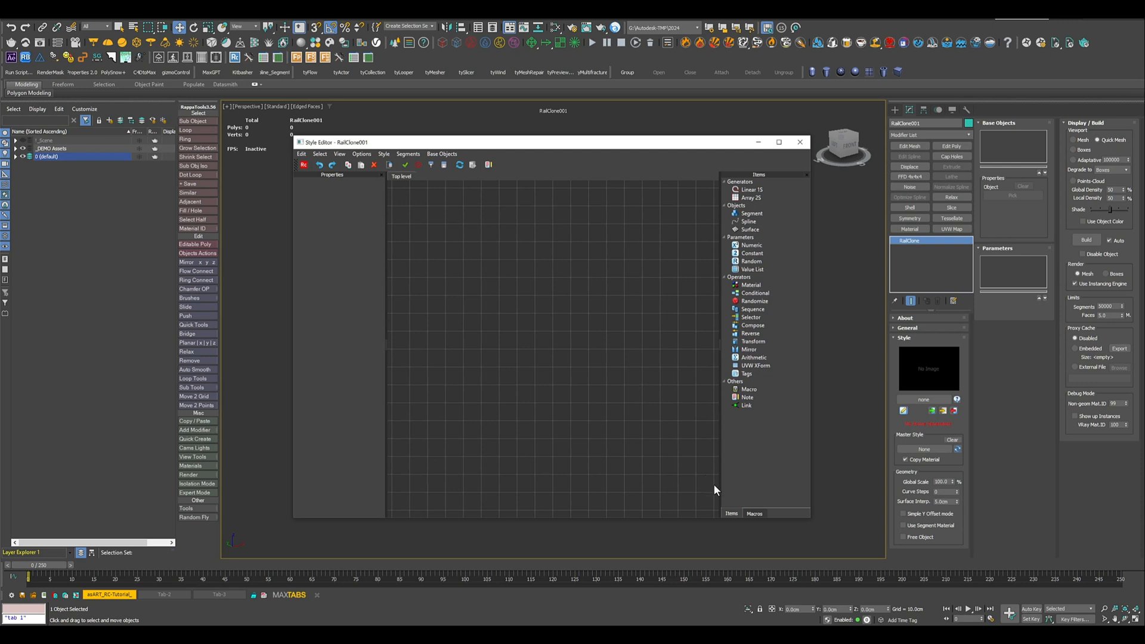
click(754, 514)
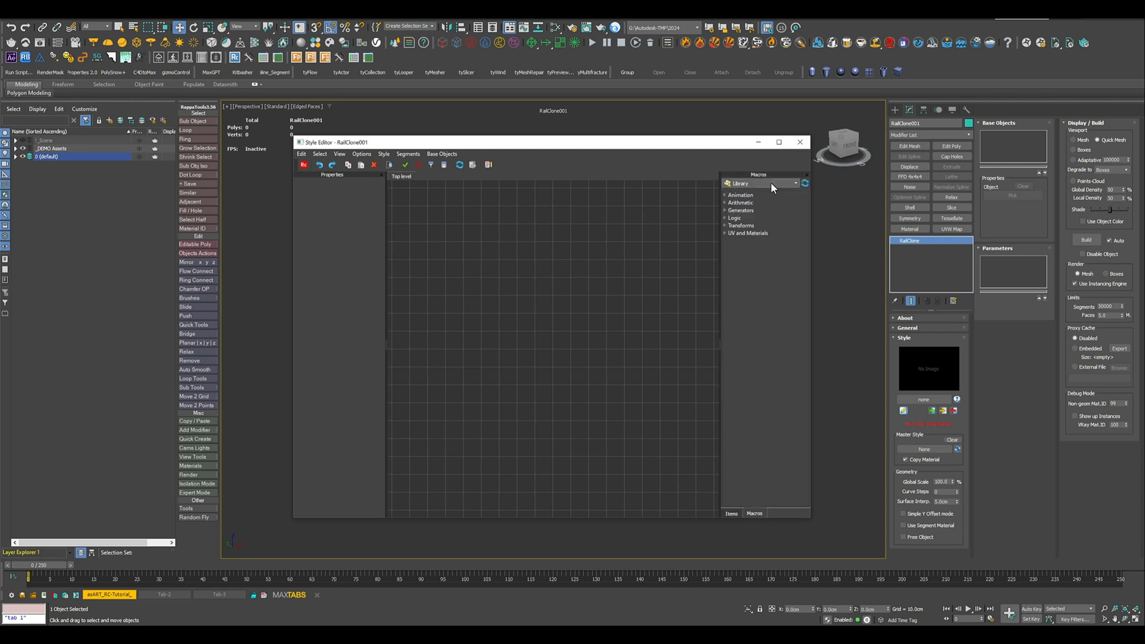
click(793, 182)
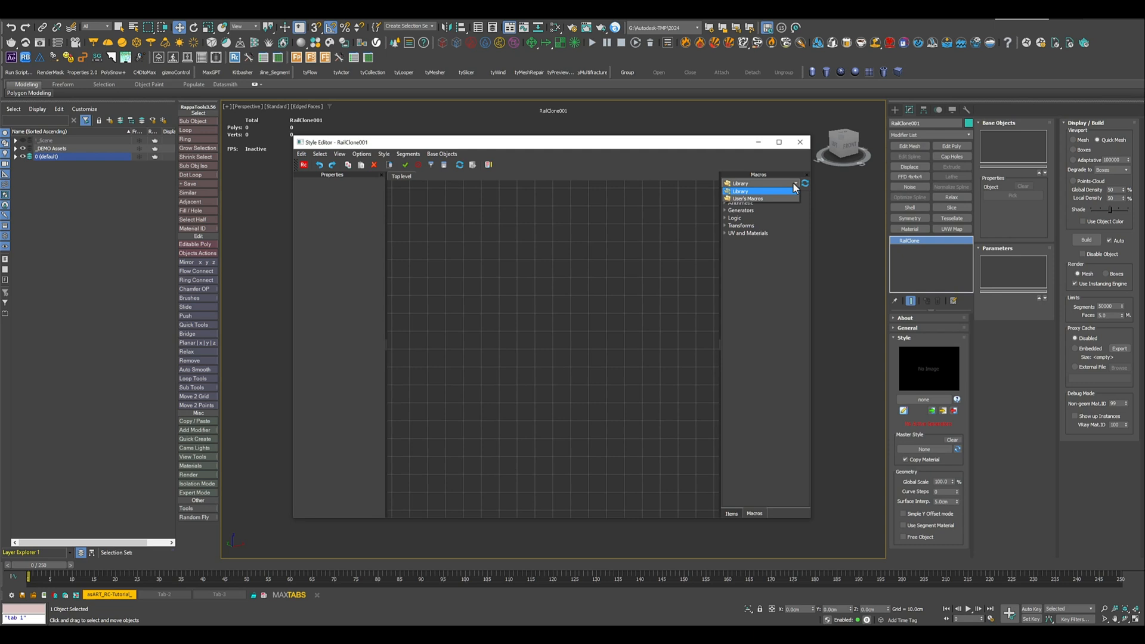
click(763, 198)
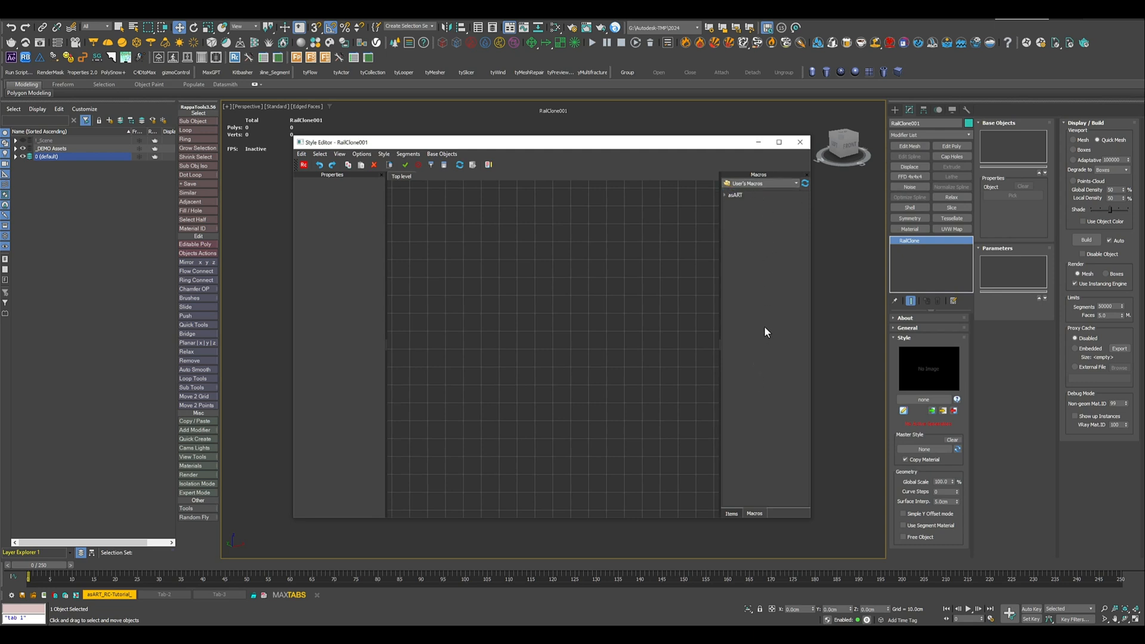
right_click(750, 277)
click(783, 281)
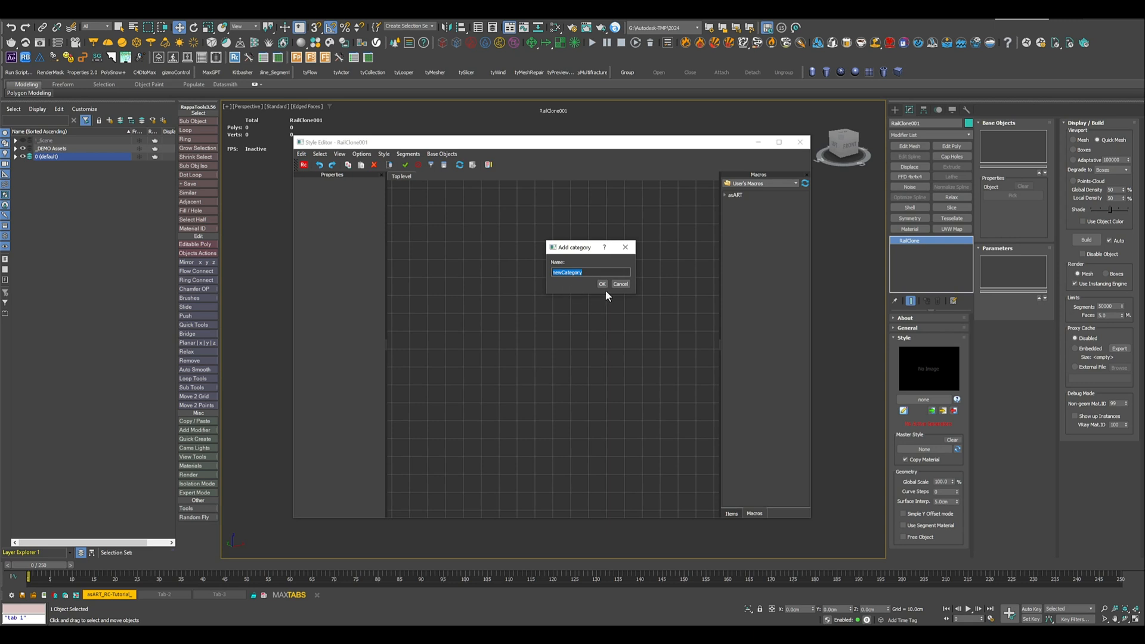
click(620, 285)
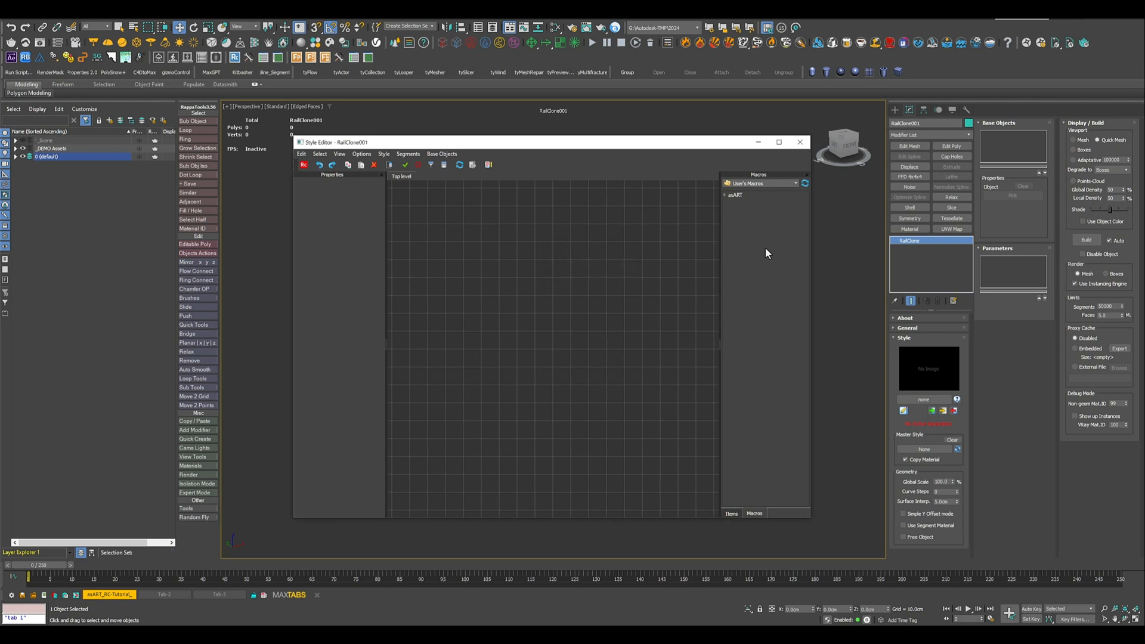
- Add the AsART Assembler Lite 20 macro from the asART category to the style graph and close the Style Editor
click(748, 196)
right_click(751, 202)
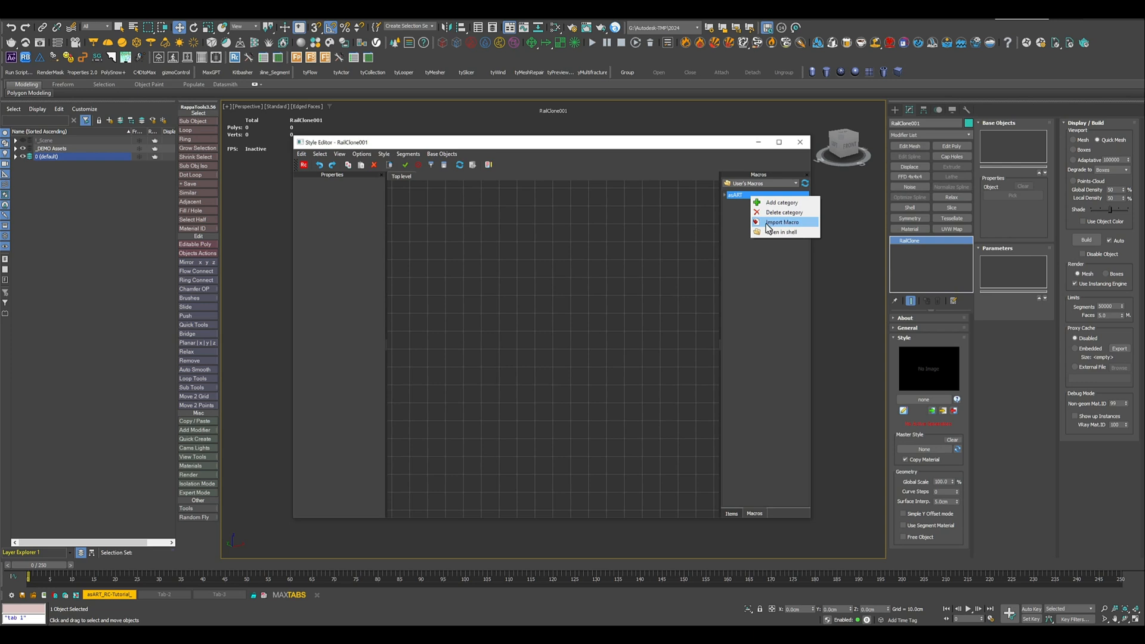
click(725, 194)
click(725, 196)
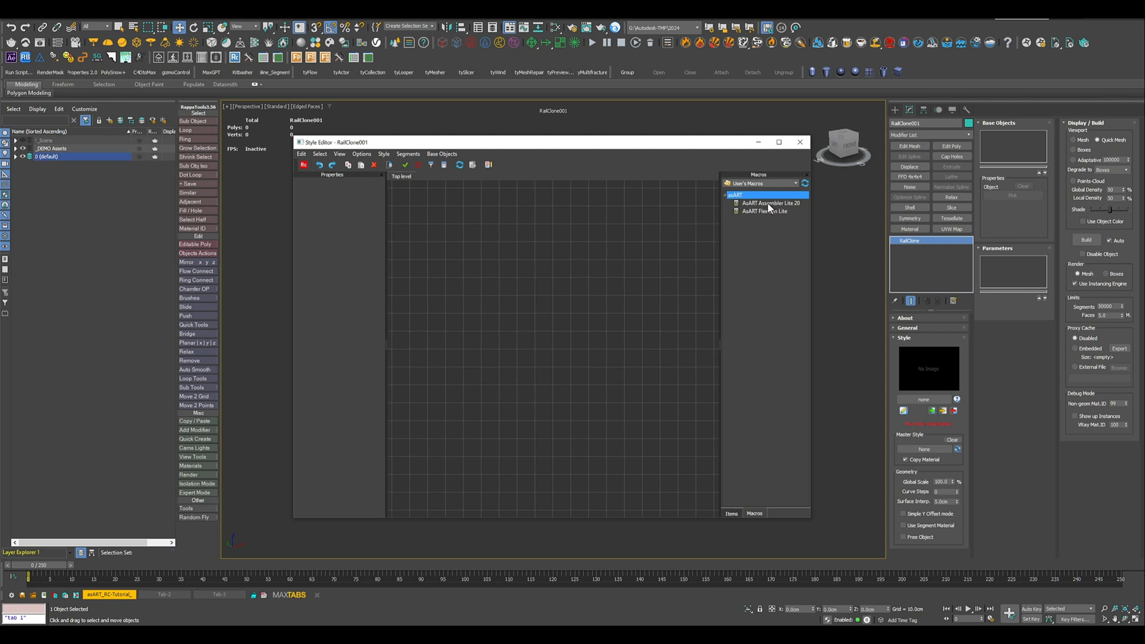
drag(769, 207, 659, 312)
drag(658, 307, 618, 247)
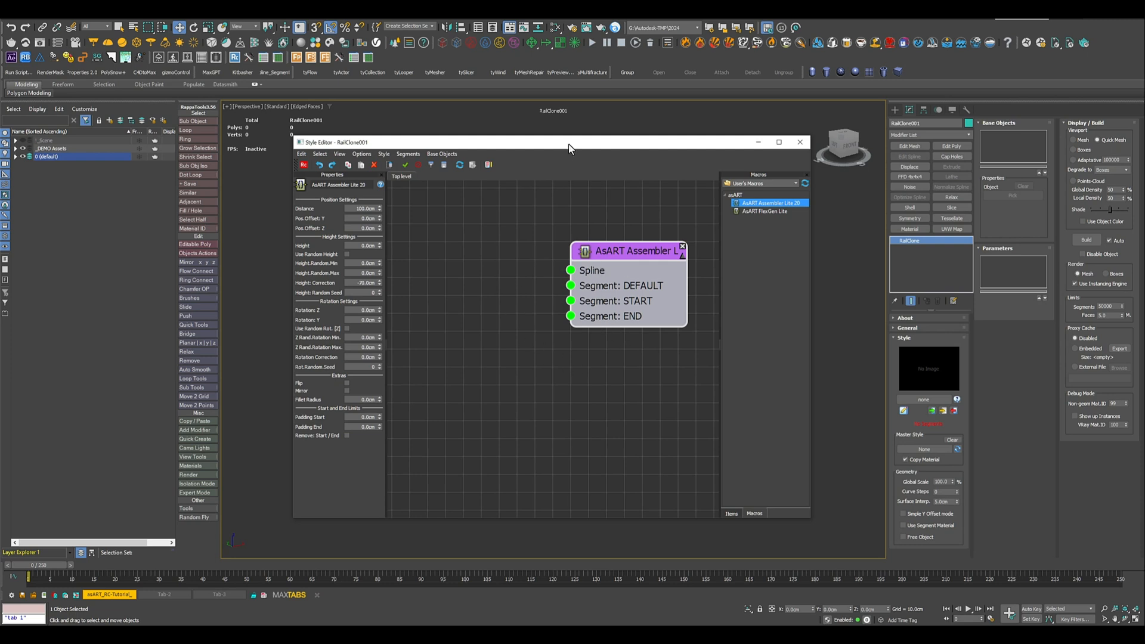
drag(567, 145, 607, 125)
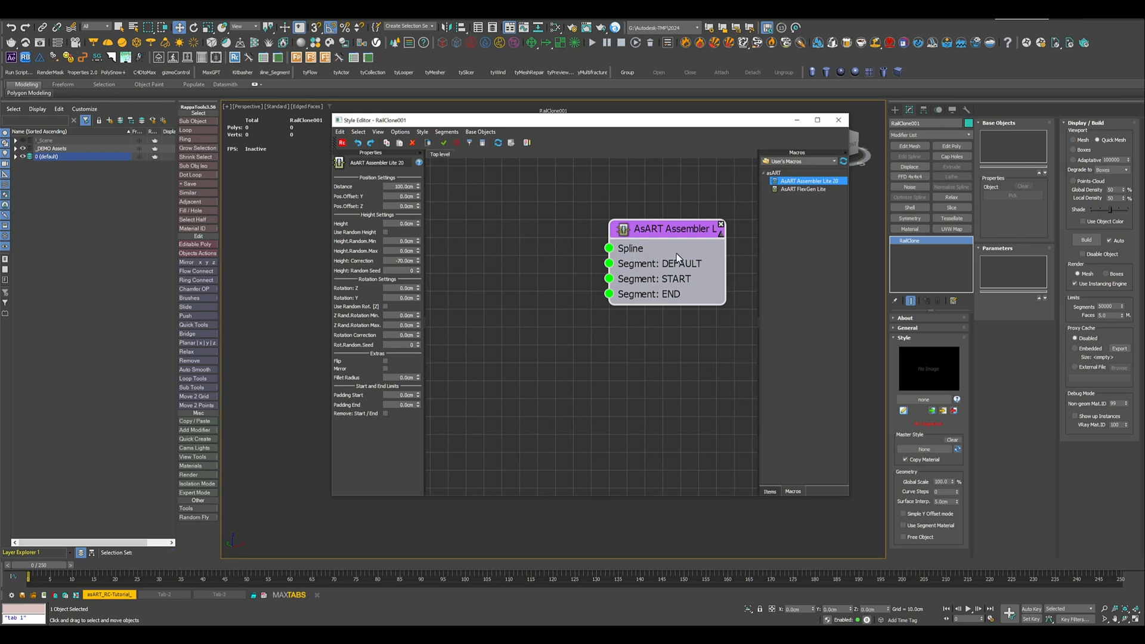
click(838, 120)
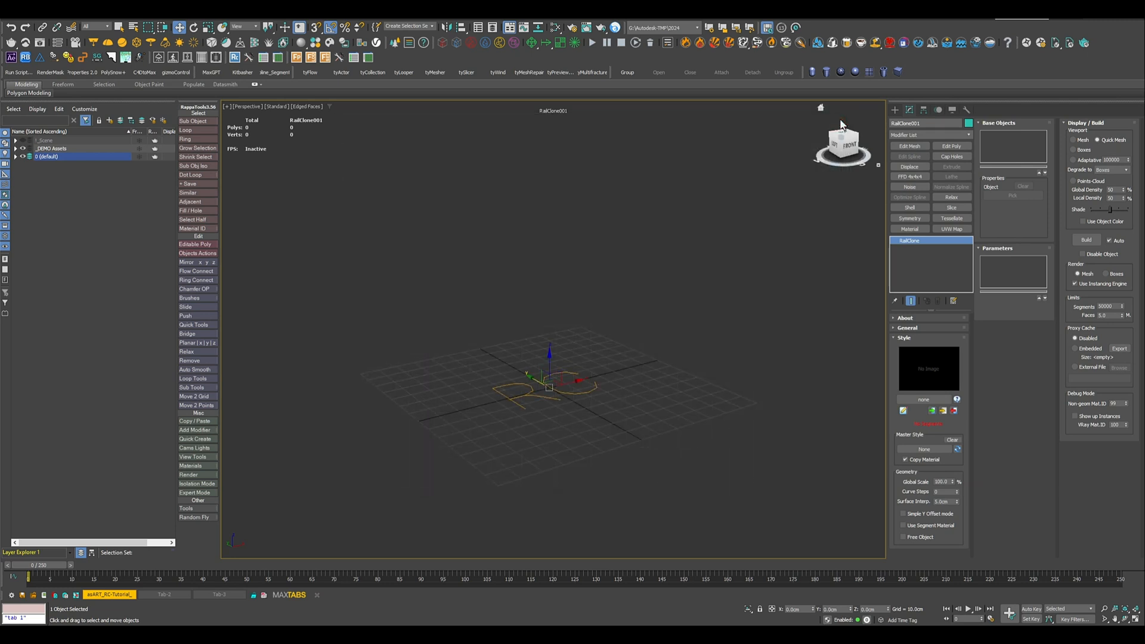
- Draw a straight two-point line spline across the grid and set its X and Y position to 0
click(895, 111)
click(906, 124)
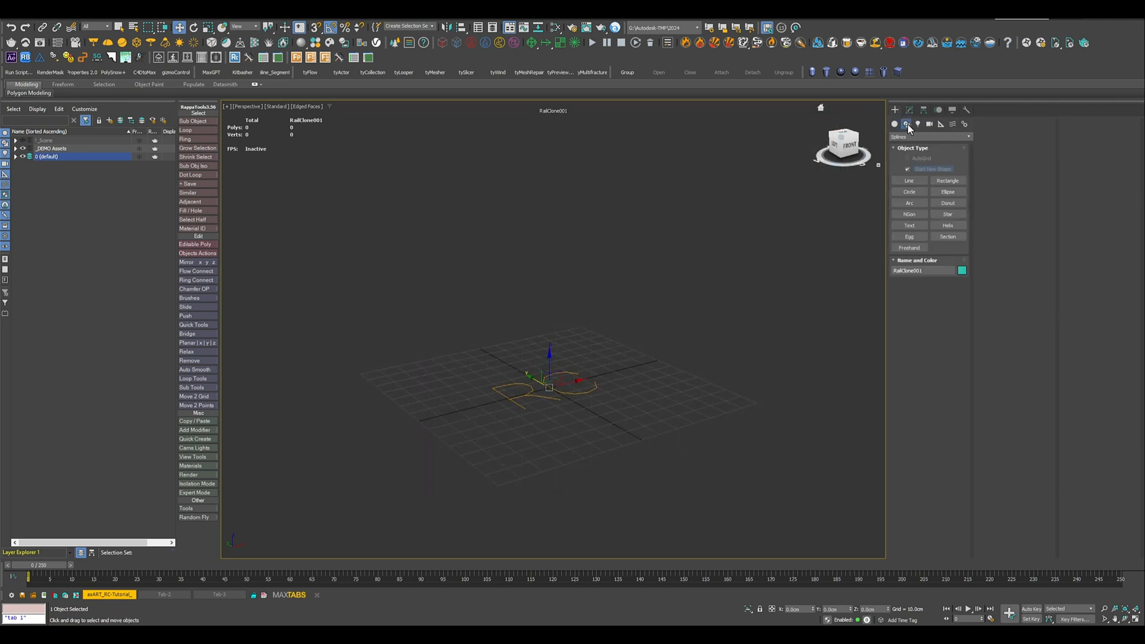
click(907, 180)
click(347, 450)
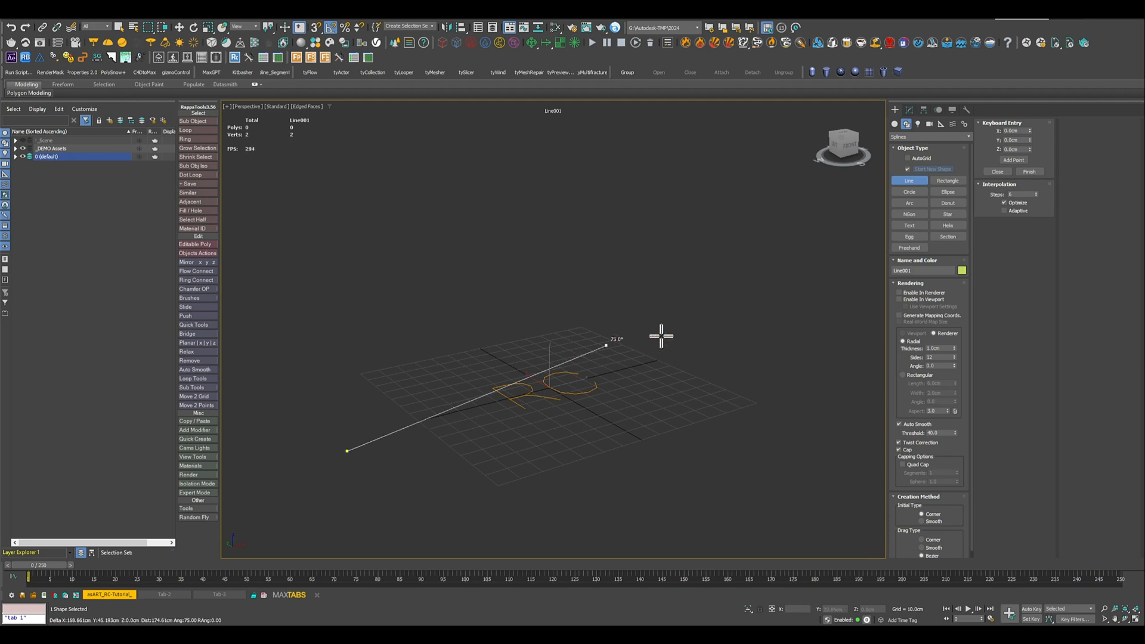
click(718, 336)
right_click(717, 337)
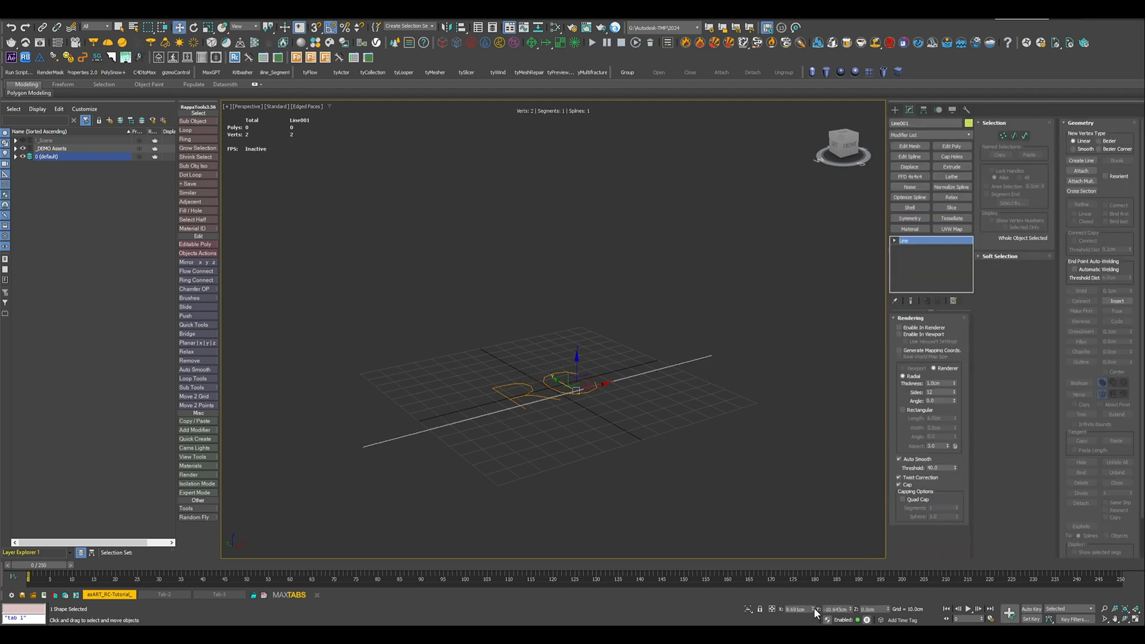
right_click(813, 608)
right_click(850, 609)
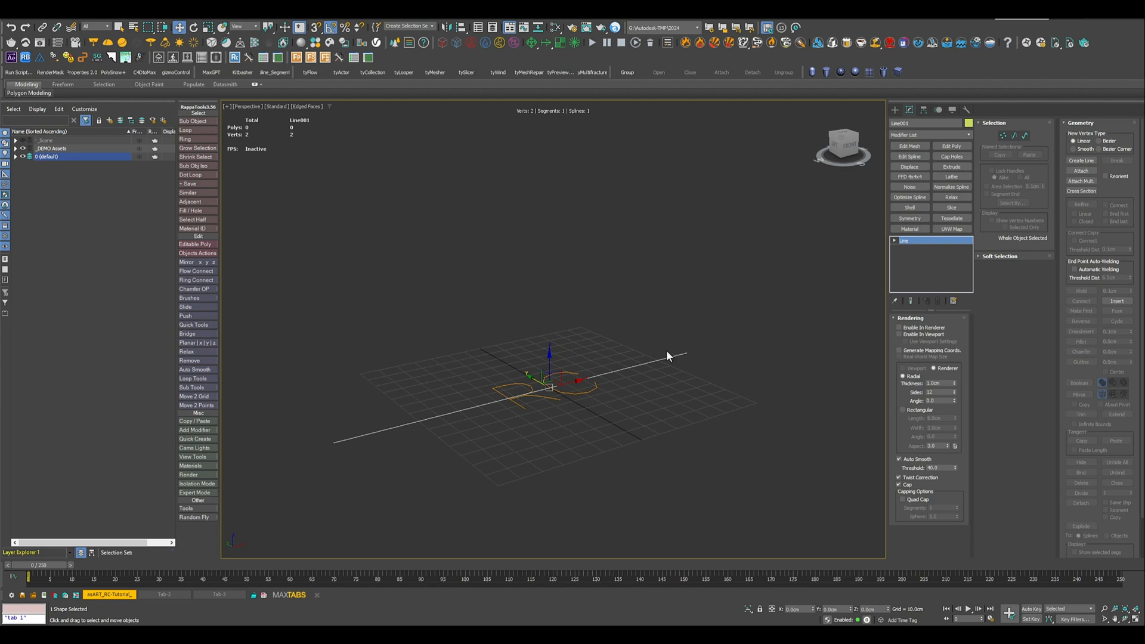
- Select the RailClone object and check the Assembler macro's spline and segment inputs in its Style Editor
click(591, 389)
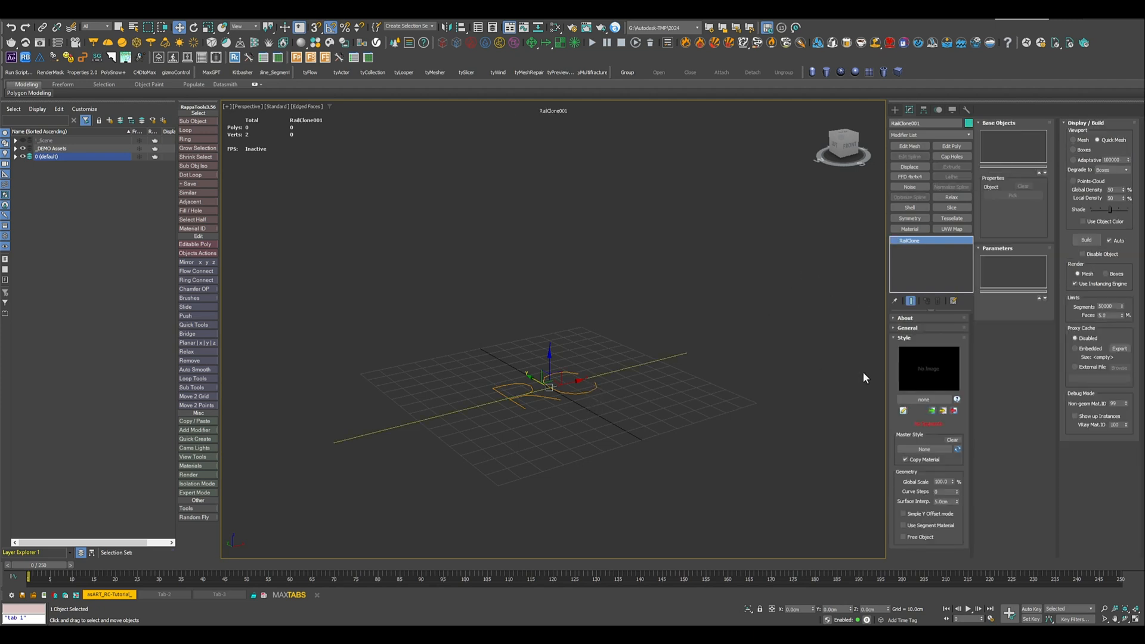
click(903, 411)
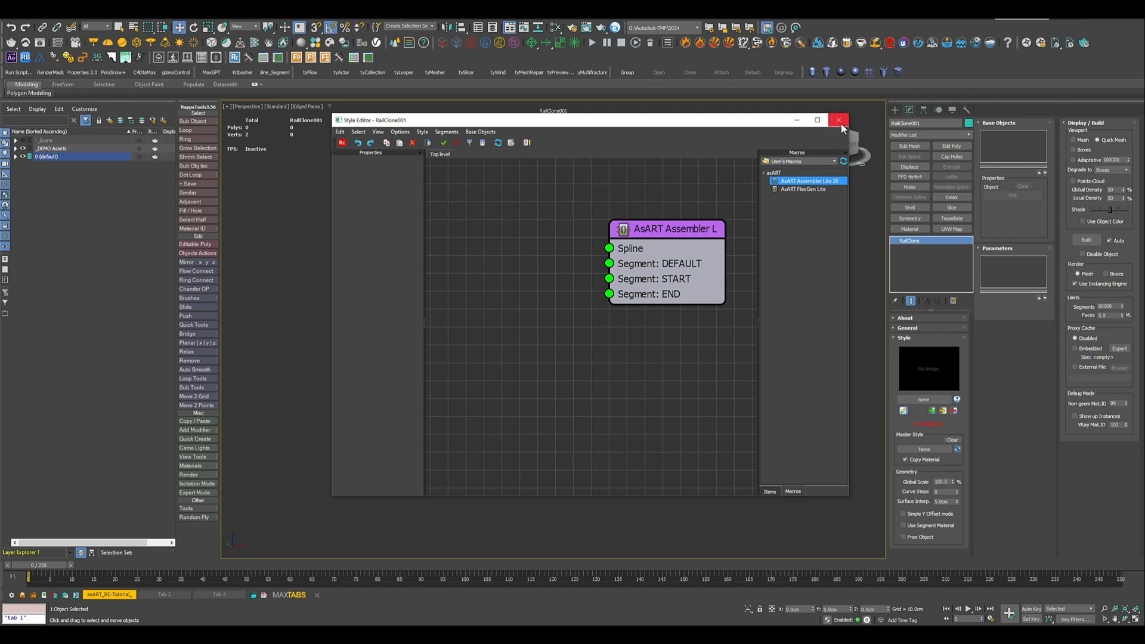
click(840, 121)
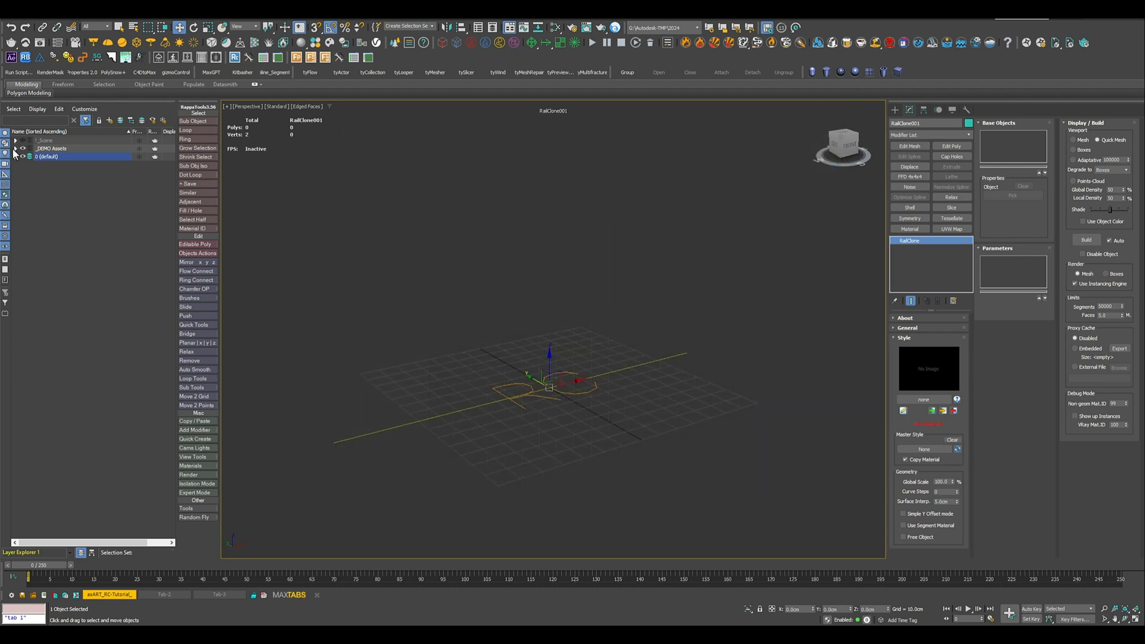
- Expand the _DEMO Assets layer and unhide its DEMO Assembler sublayer to show the labelled chair segments
click(16, 148)
click(31, 157)
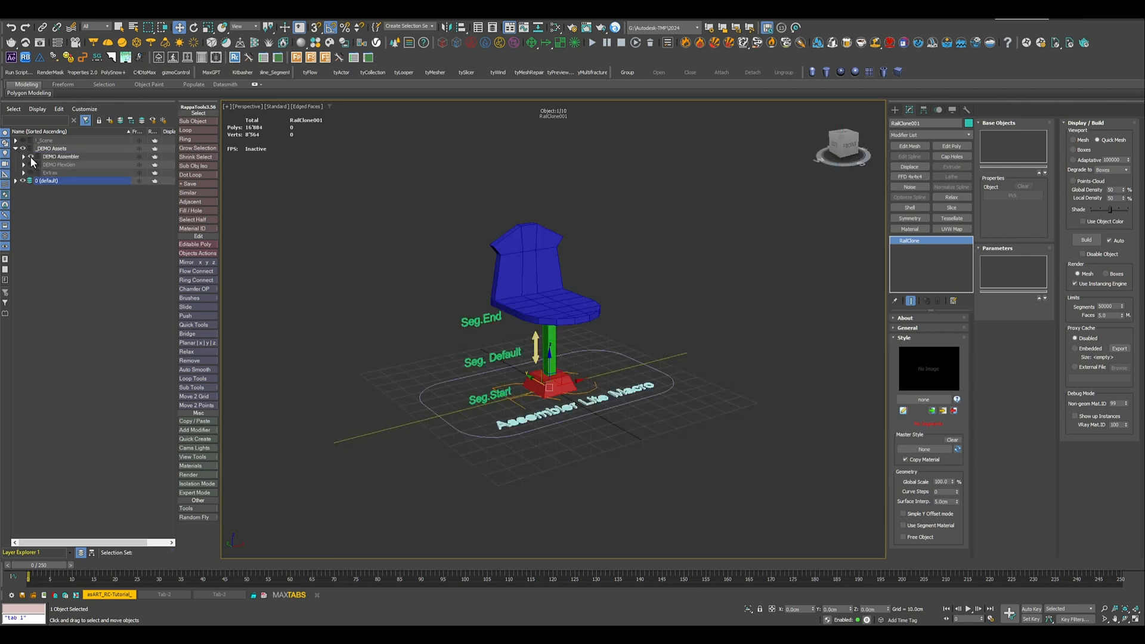
scroll(668, 417, up, 6)
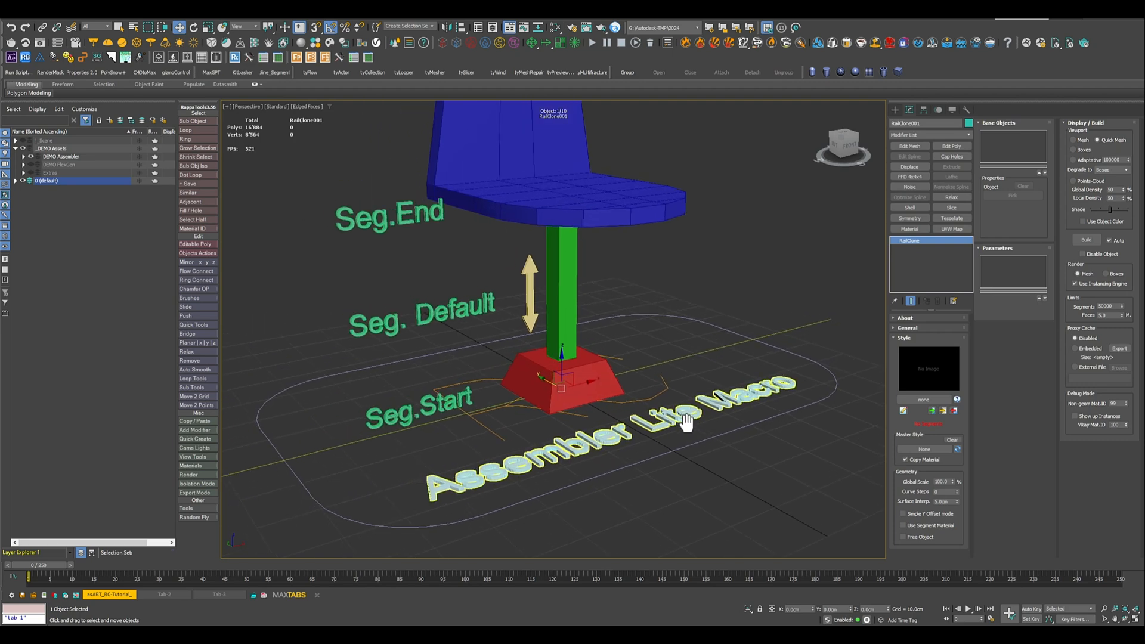
alt+middle_drag(667, 418, 648, 441)
alt+middle_drag(649, 442, 634, 460)
scroll(641, 439, down, 1)
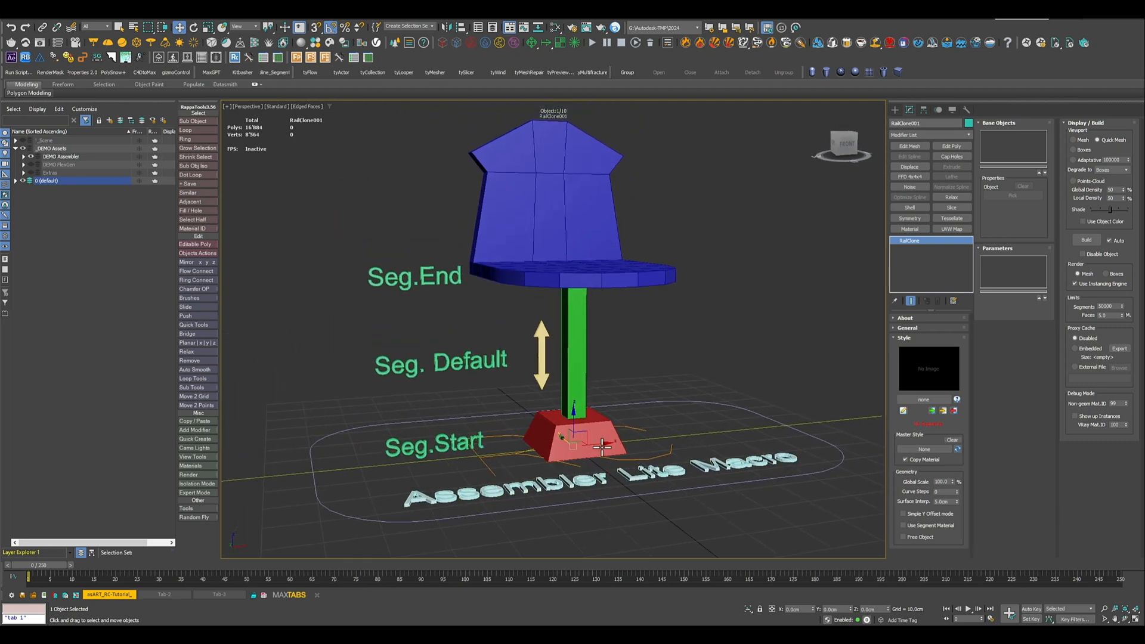
- Examine the Seg.Start, Seg.Default and Seg.End chair segments one by one and how they stack into a chair
click(556, 437)
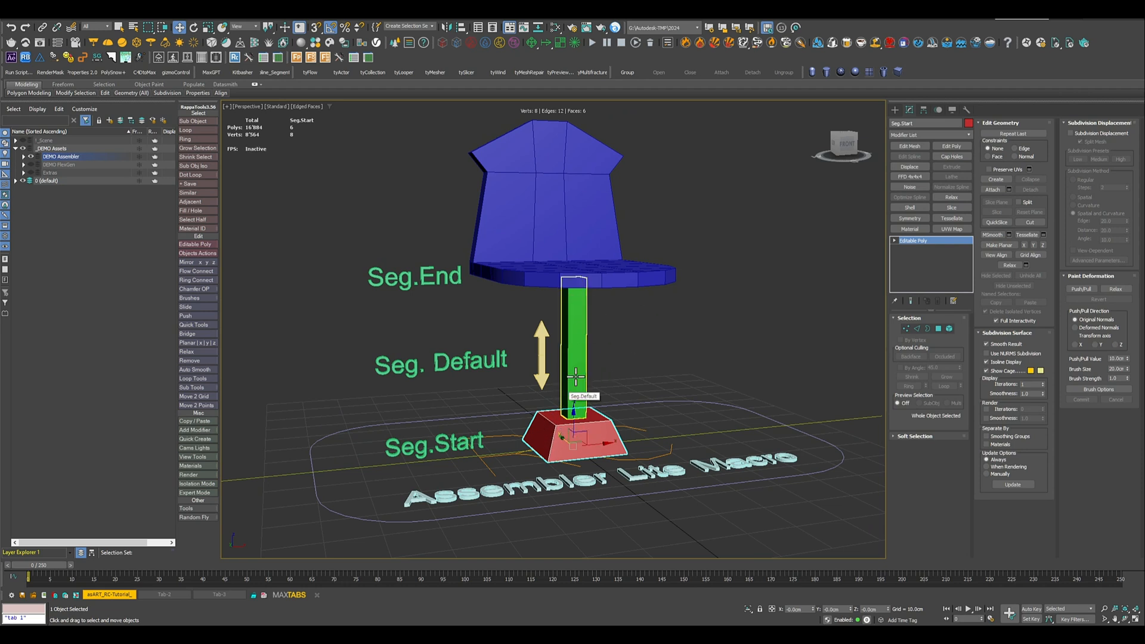
click(565, 350)
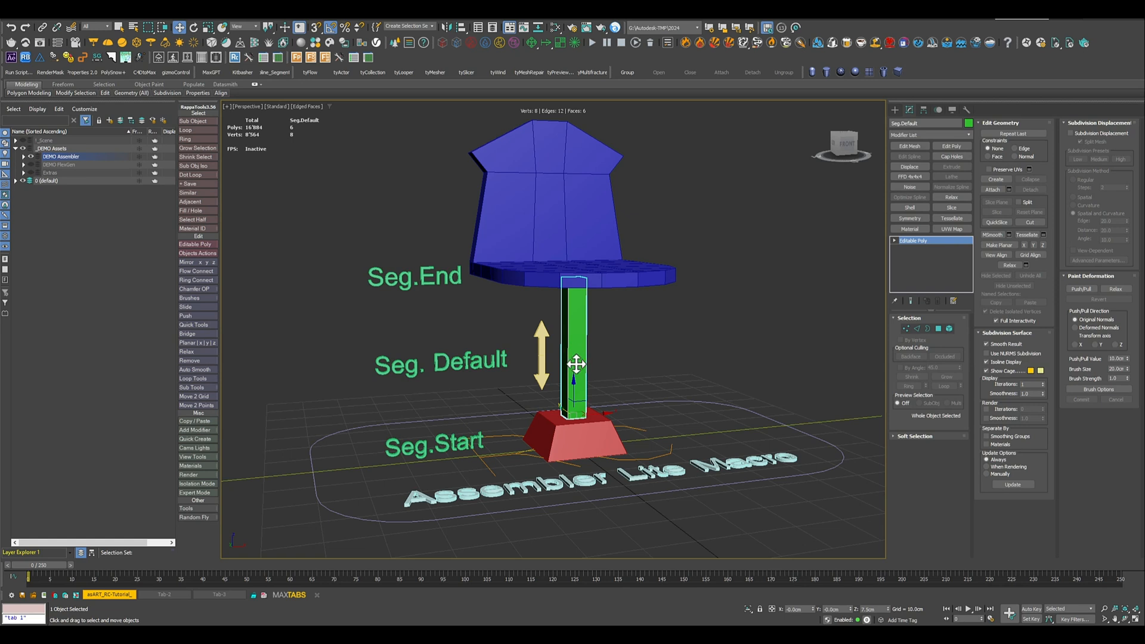
click(208, 27)
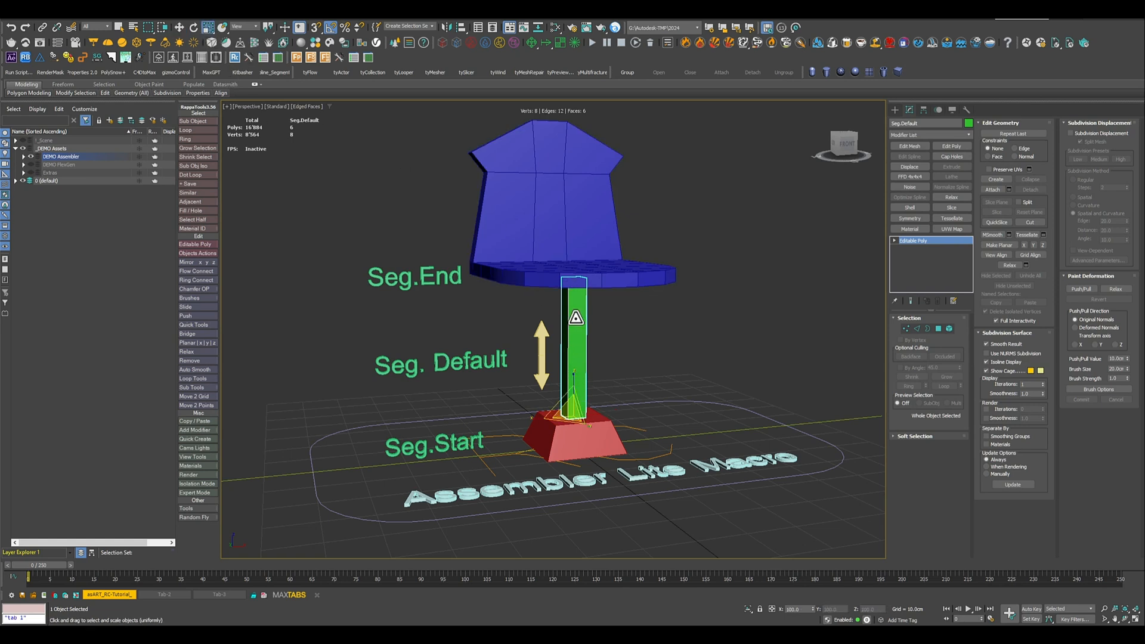
mouse_move(576, 376)
mouse_down()
mouse_move(577, 335)
mouse_move(574, 370)
mouse_up()
right_click(574, 370)
click(504, 271)
key(r)
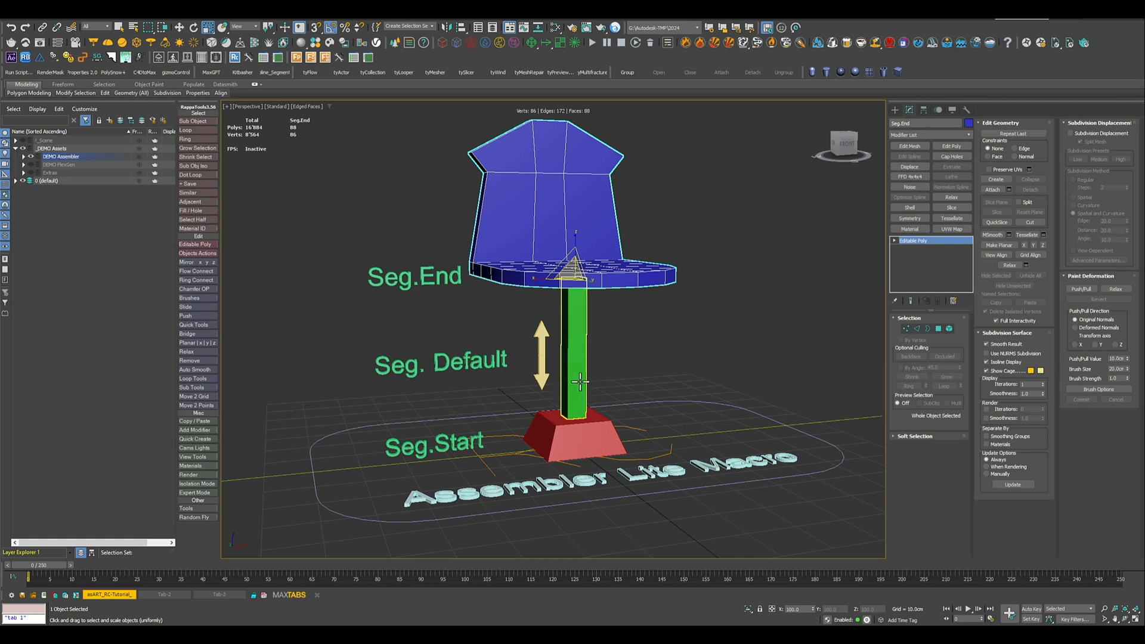
alt+middle_drag(618, 401, 626, 416)
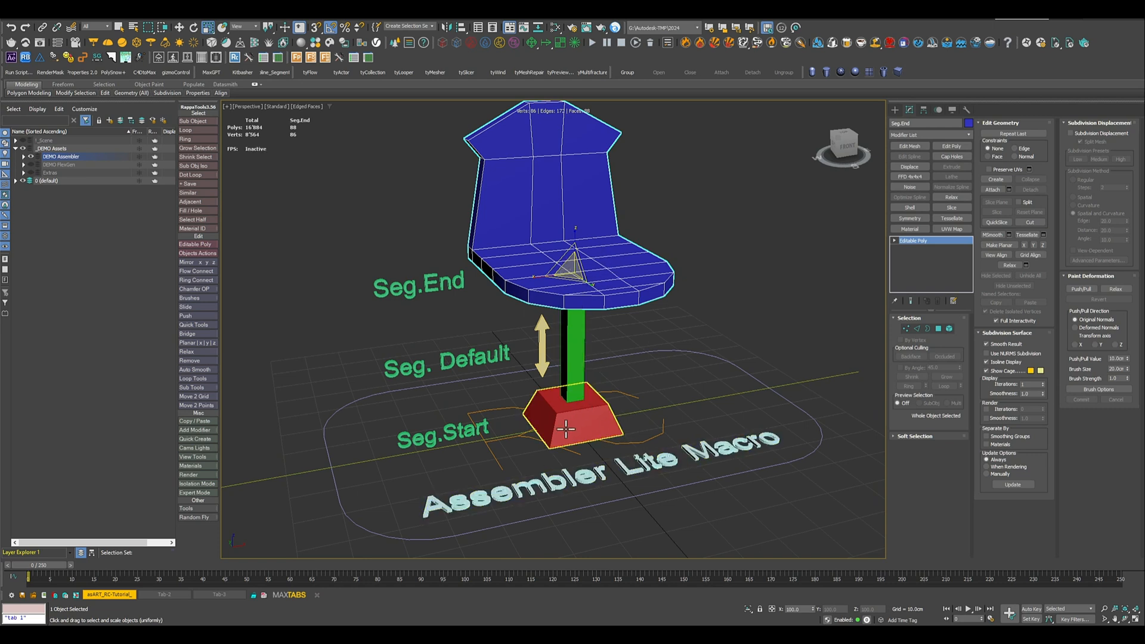
alt+middle_drag(576, 413, 563, 384)
middle_drag(544, 344, 534, 360)
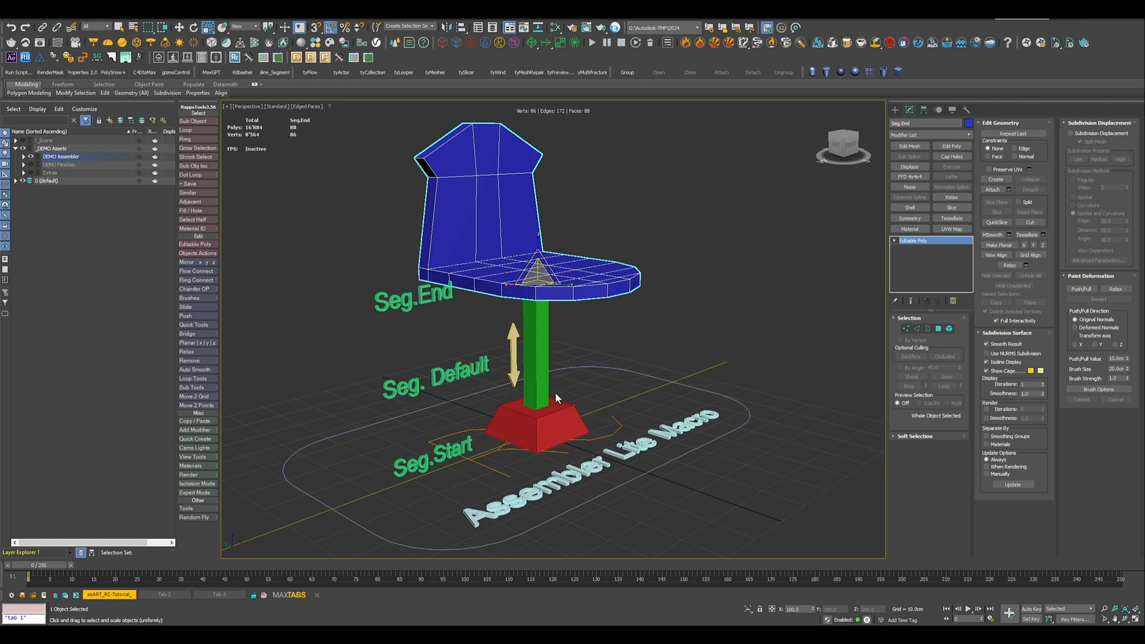
alt+middle_drag(562, 393, 527, 406)
scroll(542, 396, down, 2)
scroll(577, 409, down, 2)
scroll(578, 409, down, 1)
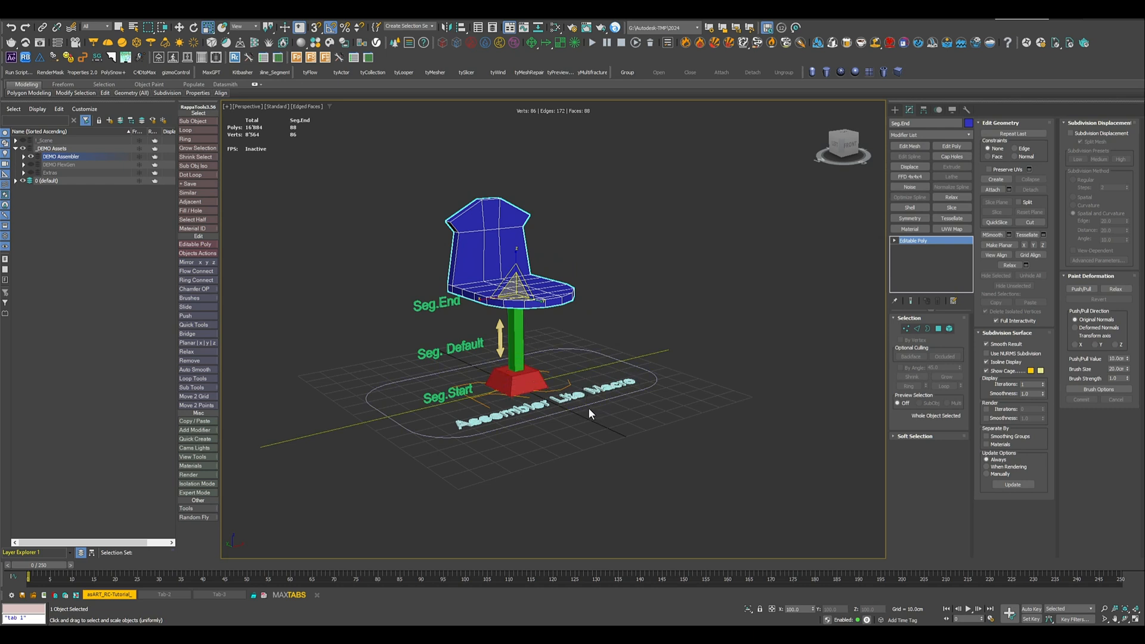
- Select the RailClone object in the default layer and rename it RC.Stools
click(15, 180)
click(57, 197)
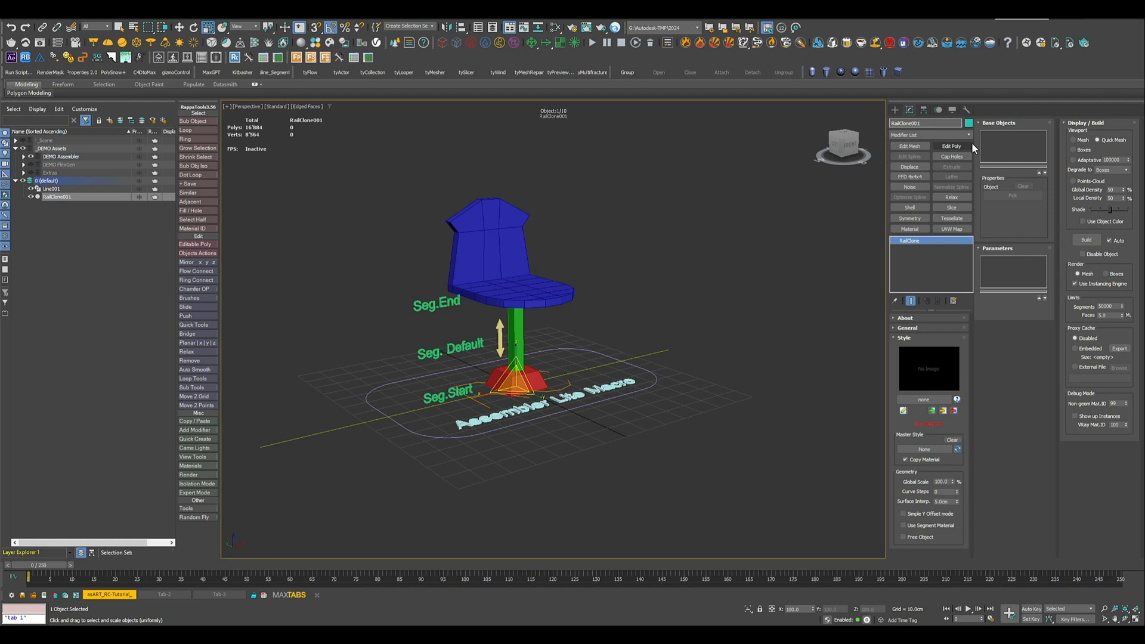
key(BackSpace)
key(BackSpace)
key(BackSpace)
key(BackSpace)
key(BackSpace)
key(BackSpace)
key(BackSpace)
key(BackSpace)
key(BackSpace)
key(BackSpace)
key(BackSpace)
key(BackSpace)
text(RC.Stools)
key(Return)
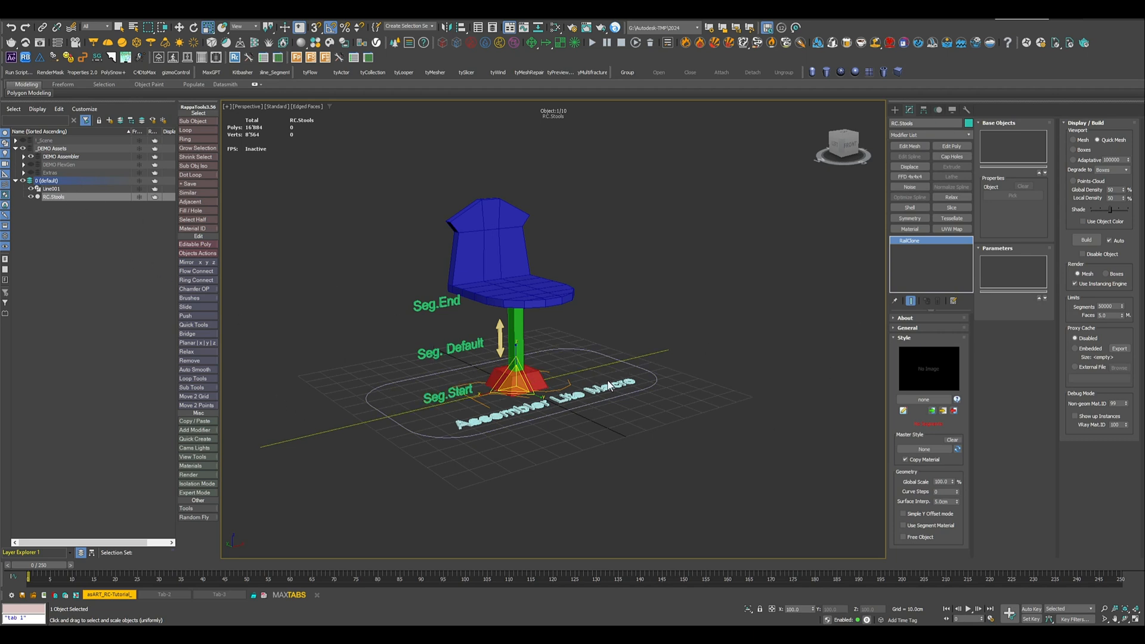
- In the RC.Stools style graph, connect a new Spline node to the Assembler macro's Spline input and assign Line001 to it
click(903, 411)
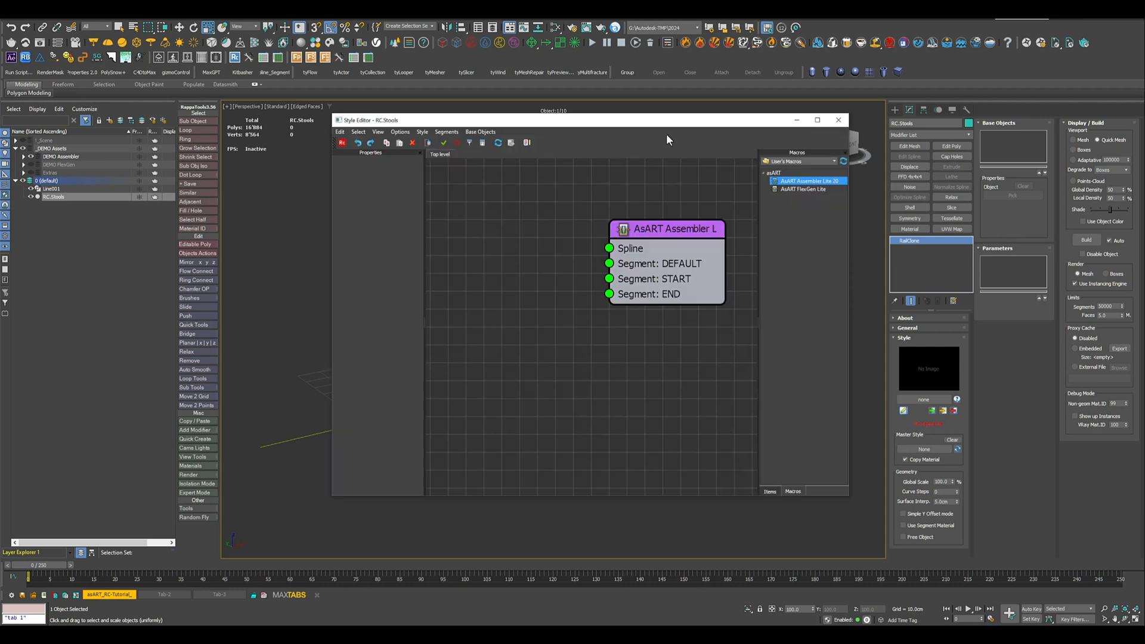
drag(658, 133, 969, 168)
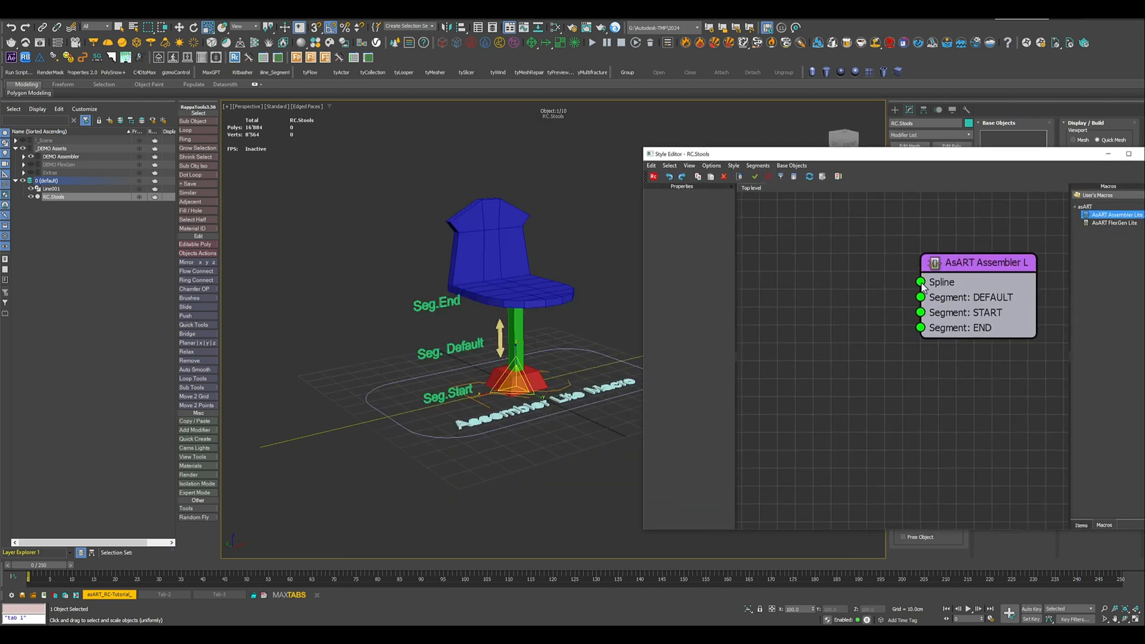
drag(922, 285, 814, 251)
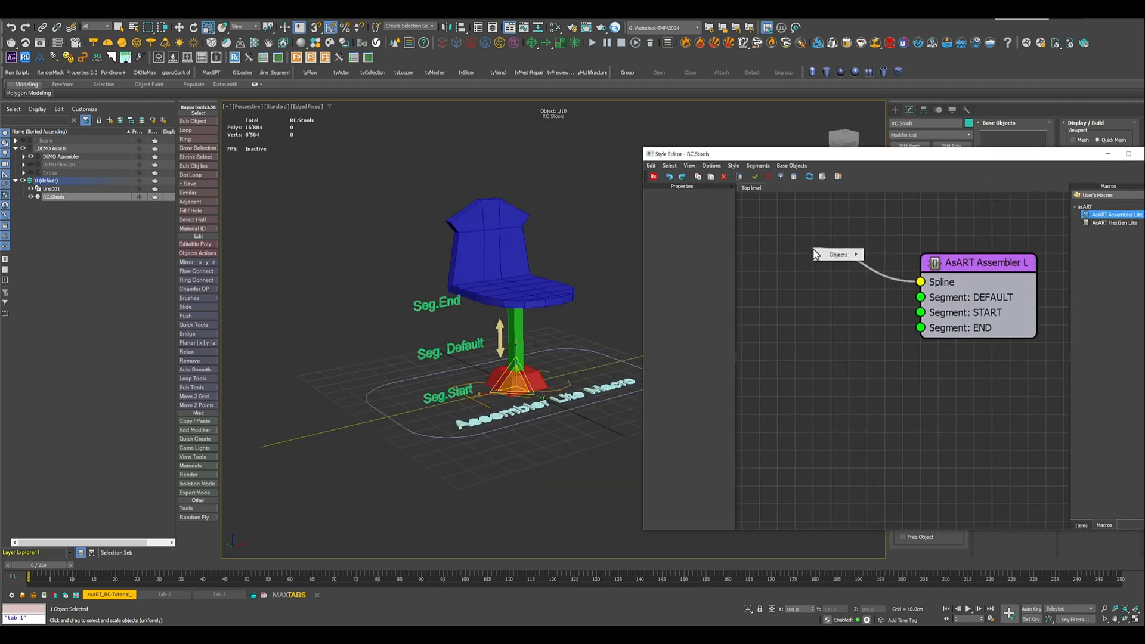
mouse_move(854, 261)
click(885, 257)
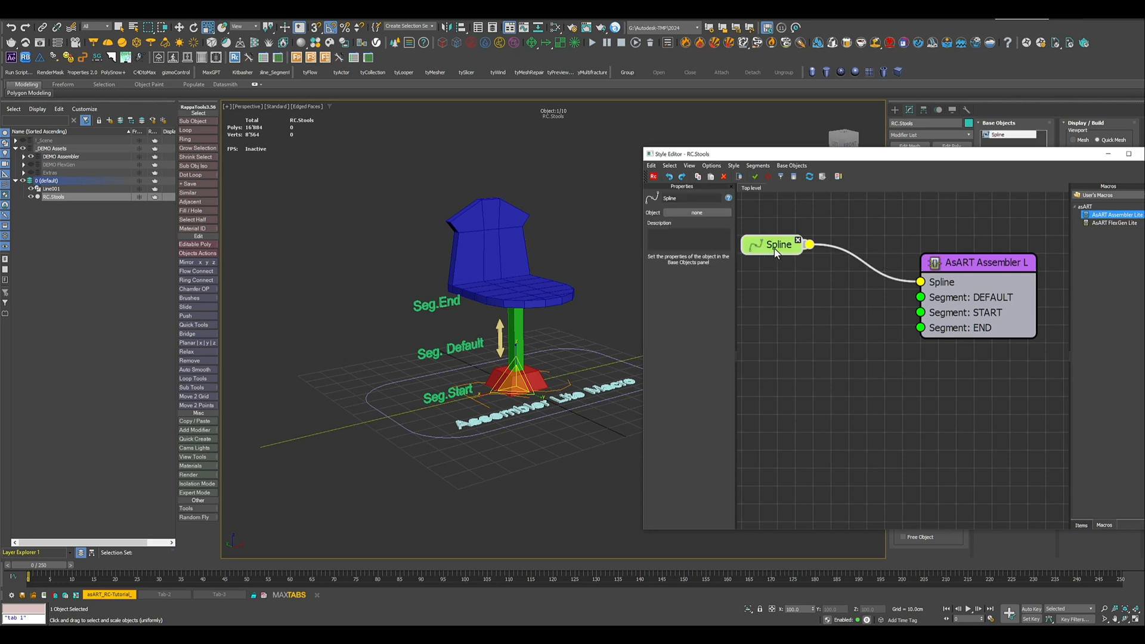
click(699, 212)
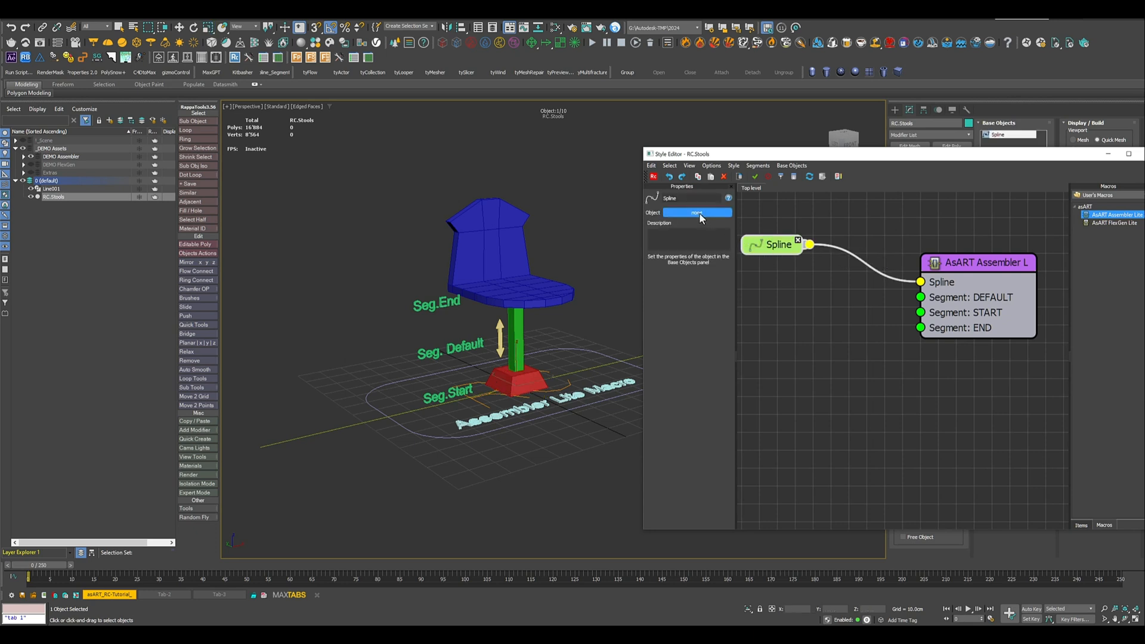
click(339, 427)
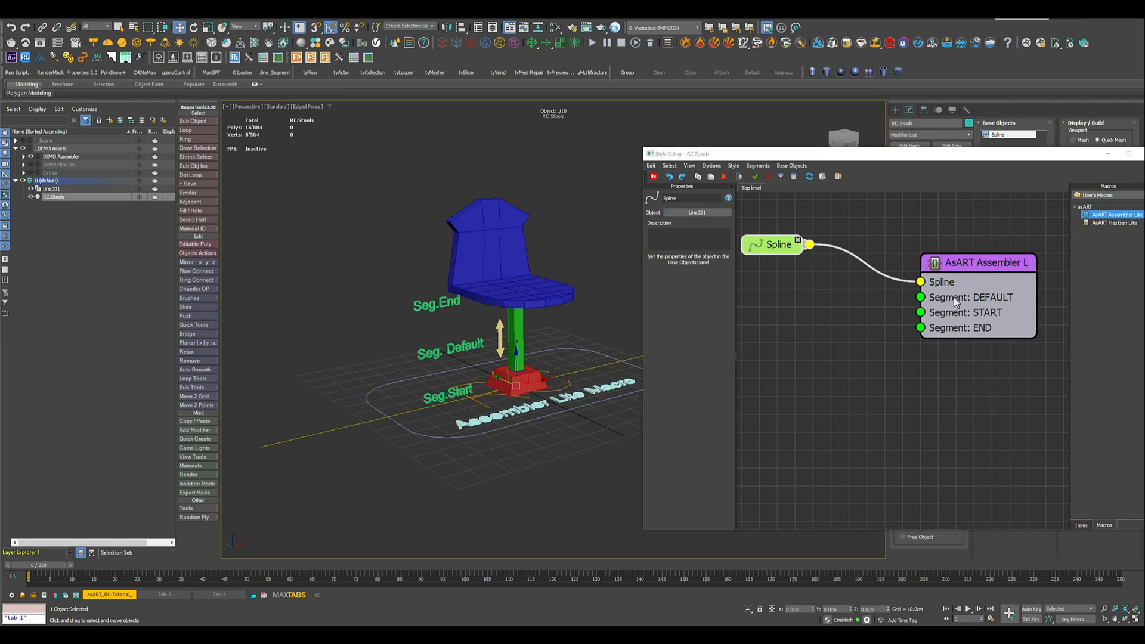
- Select Seg.Start, Seg.Default and Seg.End in the scene and import the selection into the style graph as segment nodes
click(532, 376)
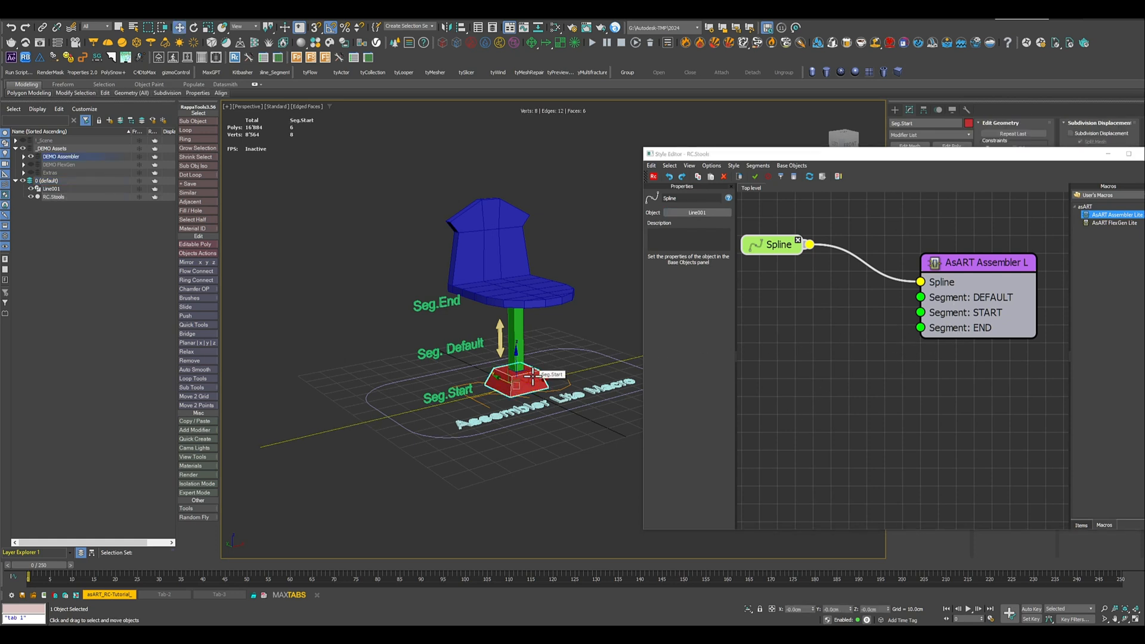
ctrl+click(519, 327)
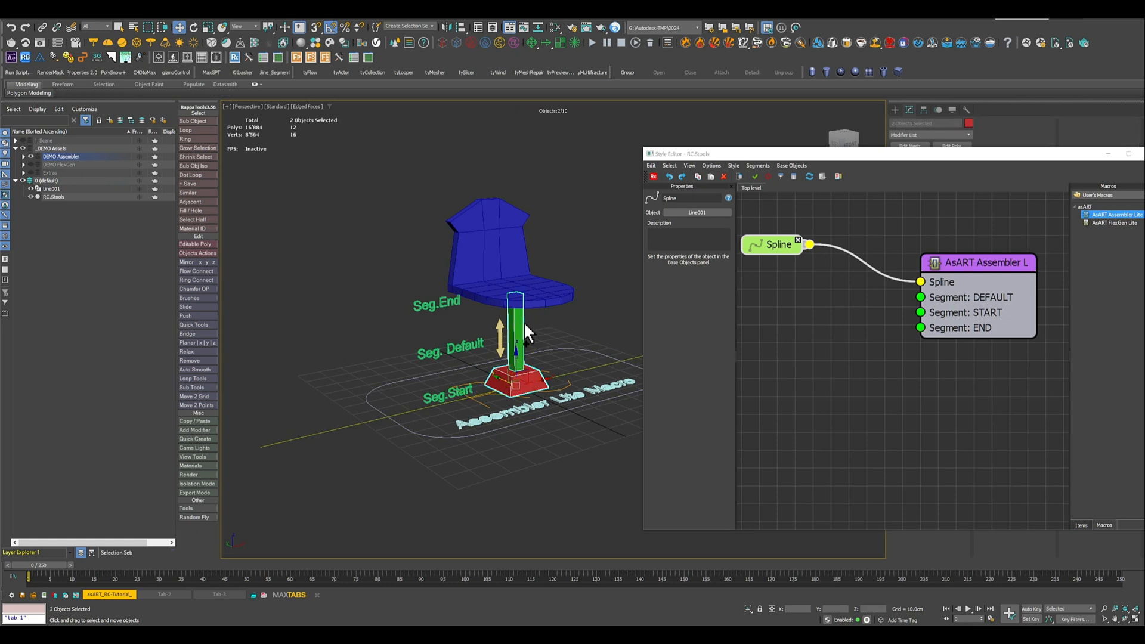
ctrl+click(476, 243)
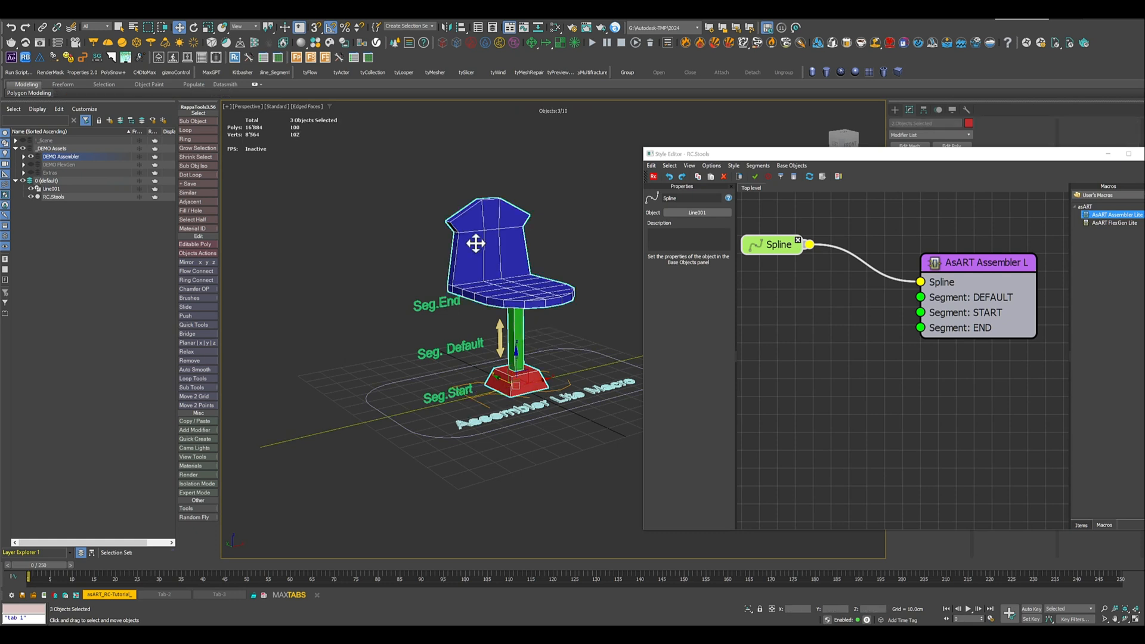
right_click(790, 344)
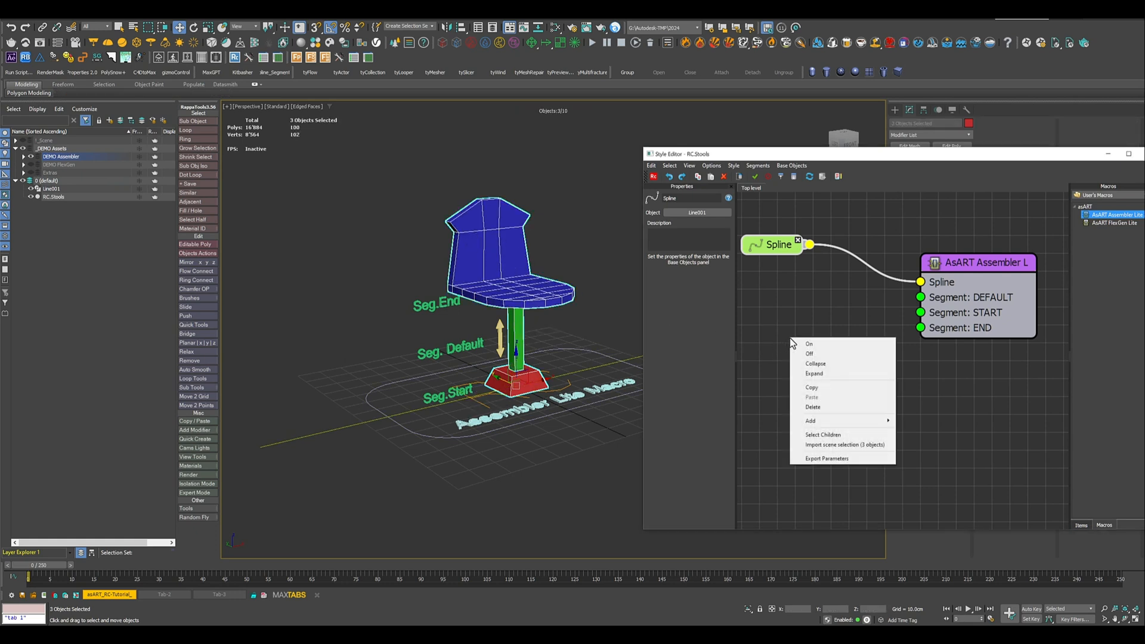
click(838, 445)
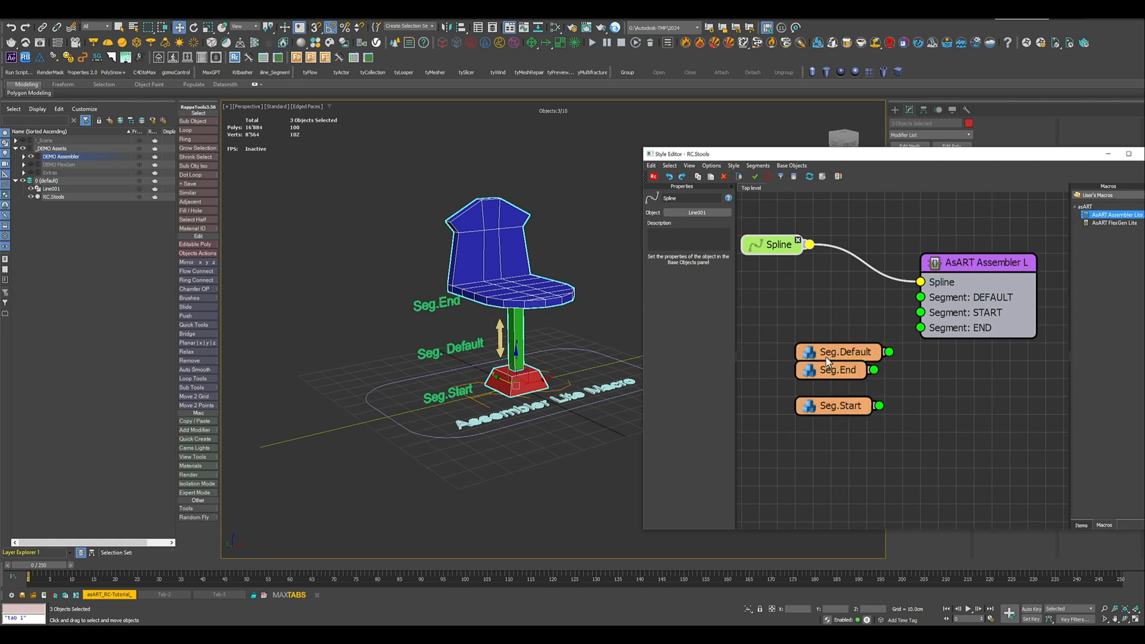
- Line up the Seg.Default, Seg.End and Seg.Start nodes in a column below the Spline node
click(795, 332)
drag(795, 334, 770, 292)
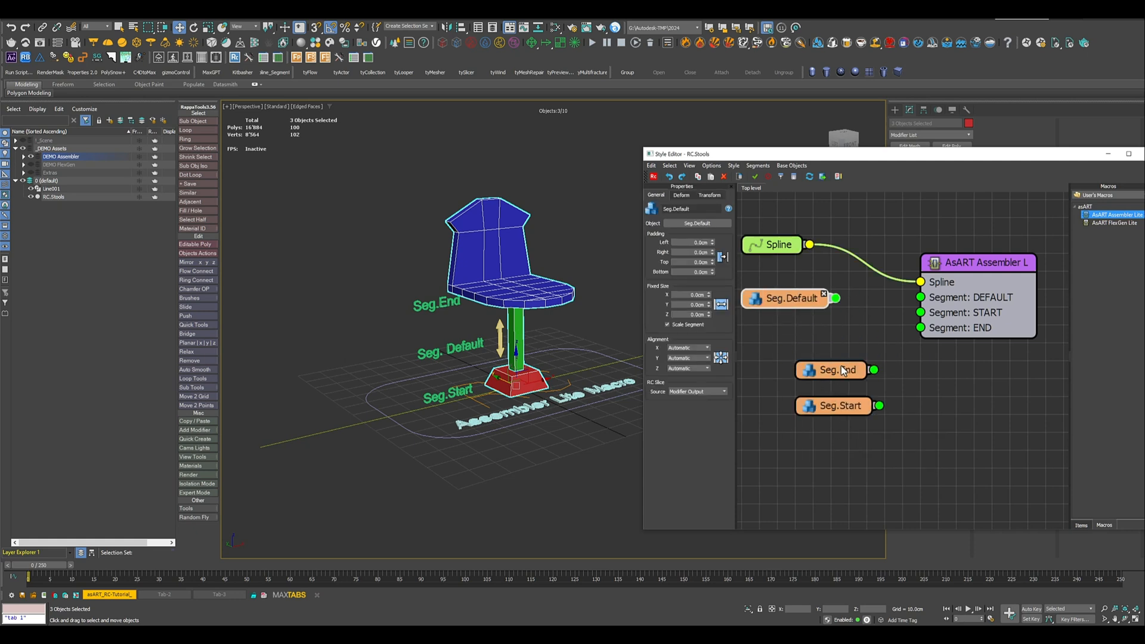
drag(835, 373, 786, 335)
drag(841, 410, 789, 374)
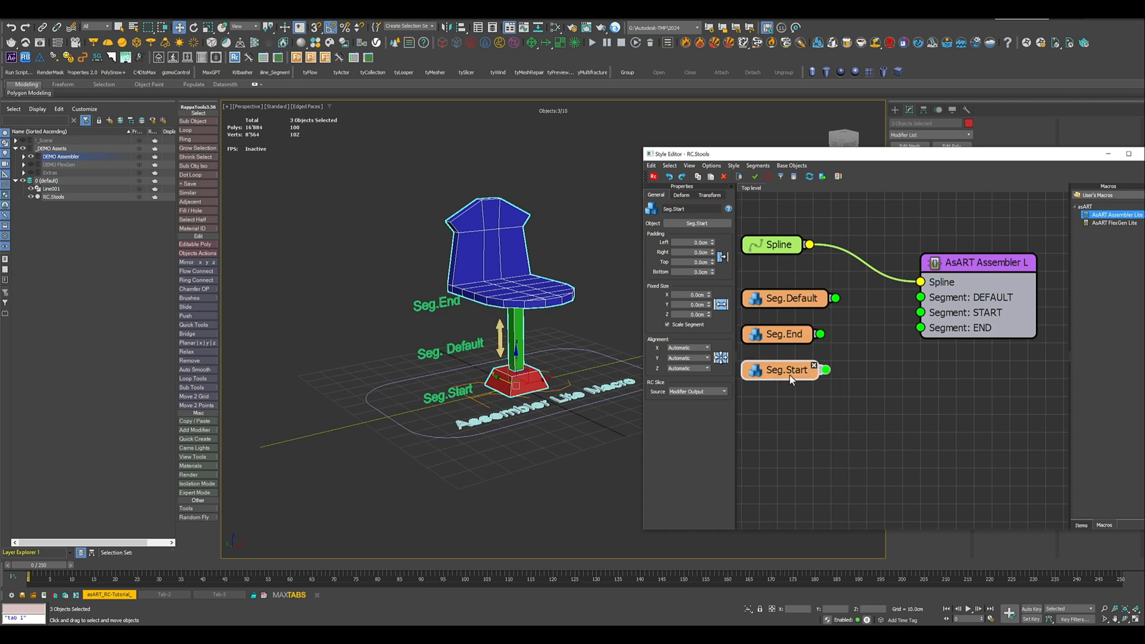
right_click(821, 421)
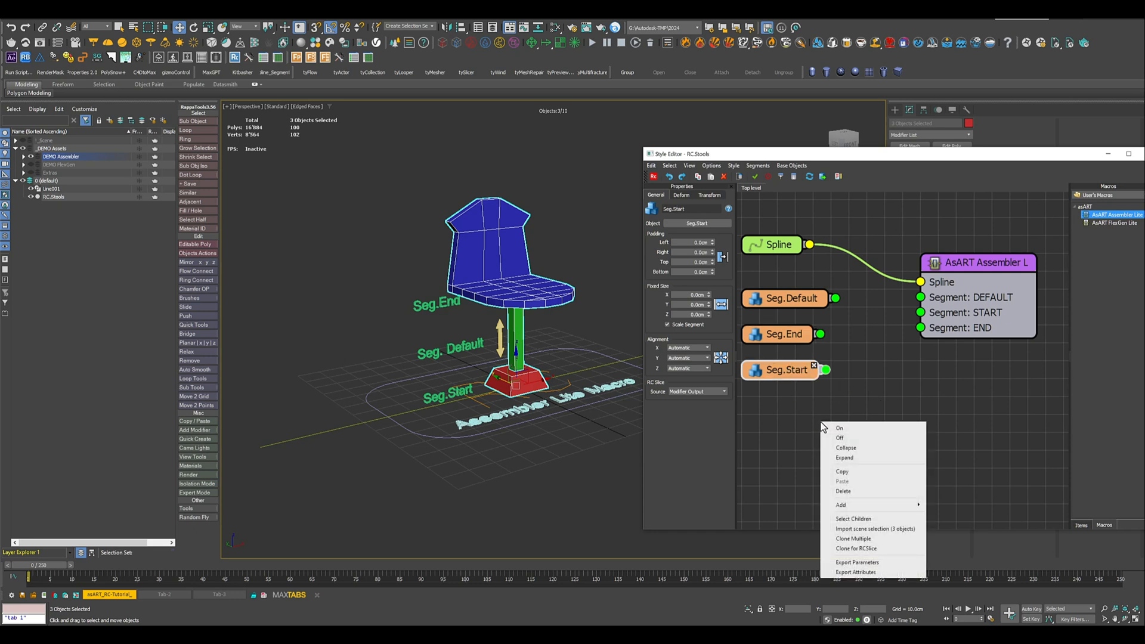
click(774, 401)
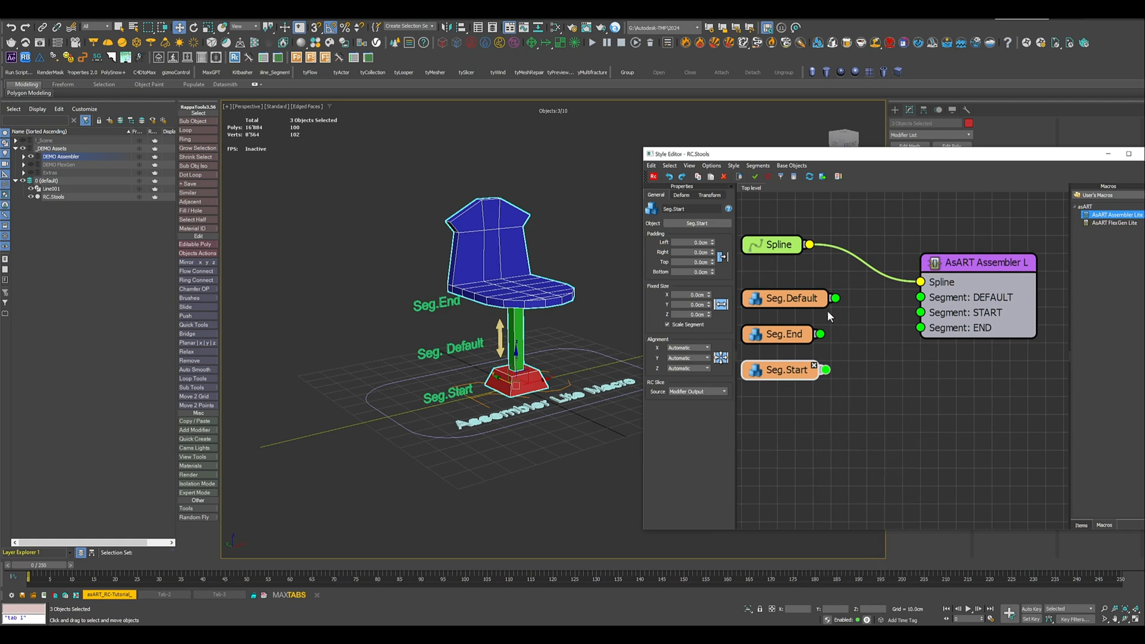
click(842, 322)
- Connect Seg.Default, Seg.Start and Seg.End to the macro's matching segment inputs and put Seg.Start above Seg.End in the column
drag(835, 298, 923, 299)
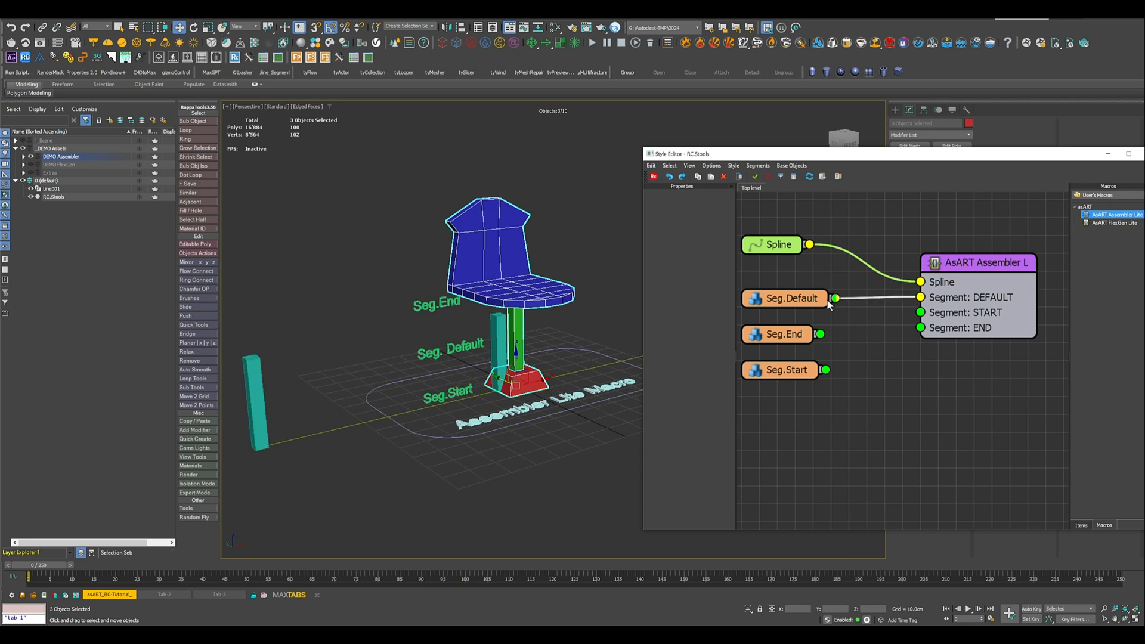
drag(820, 334, 921, 327)
drag(826, 371, 920, 312)
mouse_move(781, 334)
mouse_down()
mouse_move(781, 406)
mouse_move(782, 335)
mouse_up()
drag(782, 406, 782, 370)
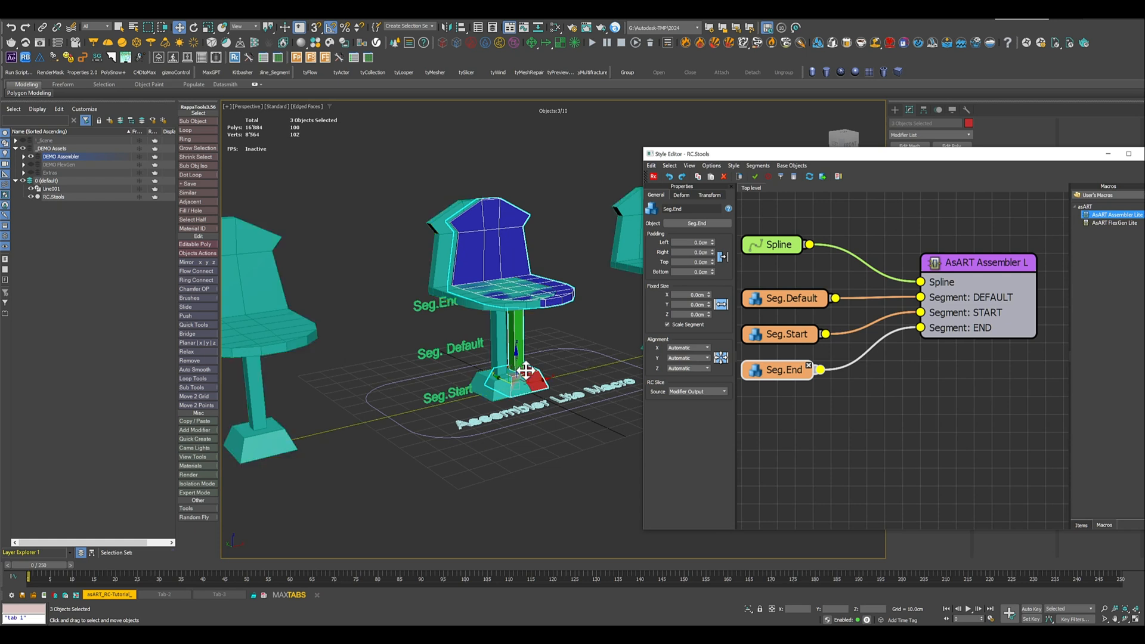
- Hide the DEMO Assembler sublayer so only the generated row of chairs remains in the scene
click(31, 156)
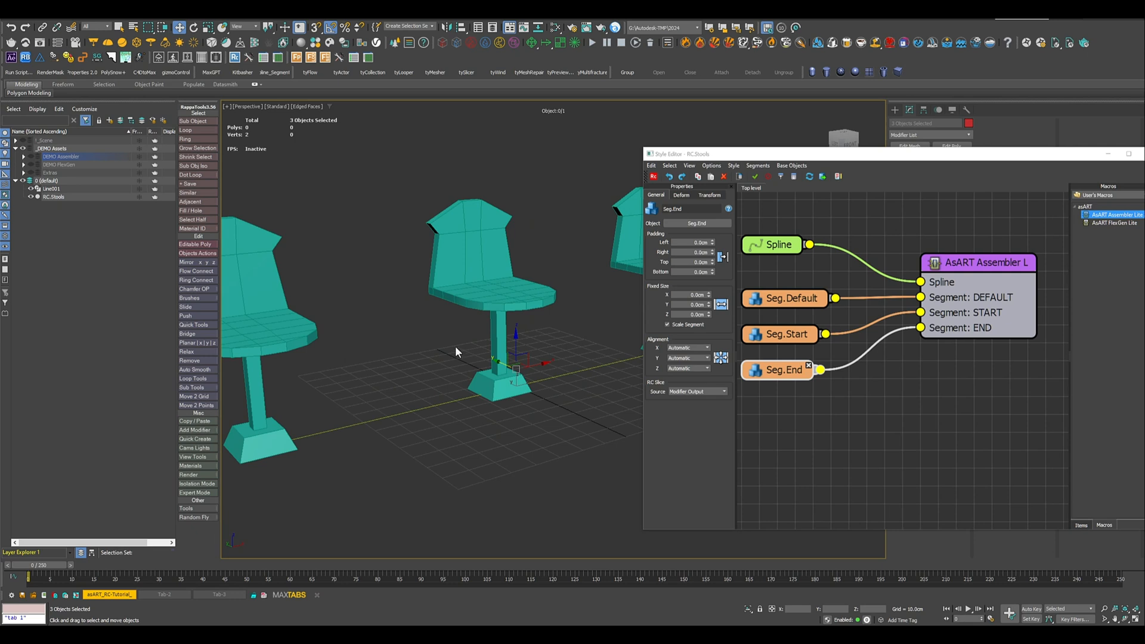
scroll(456, 346, down, 2)
mouse_move(447, 349)
middle_down()
mouse_move(410, 342)
mouse_move(430, 346)
middle_up()
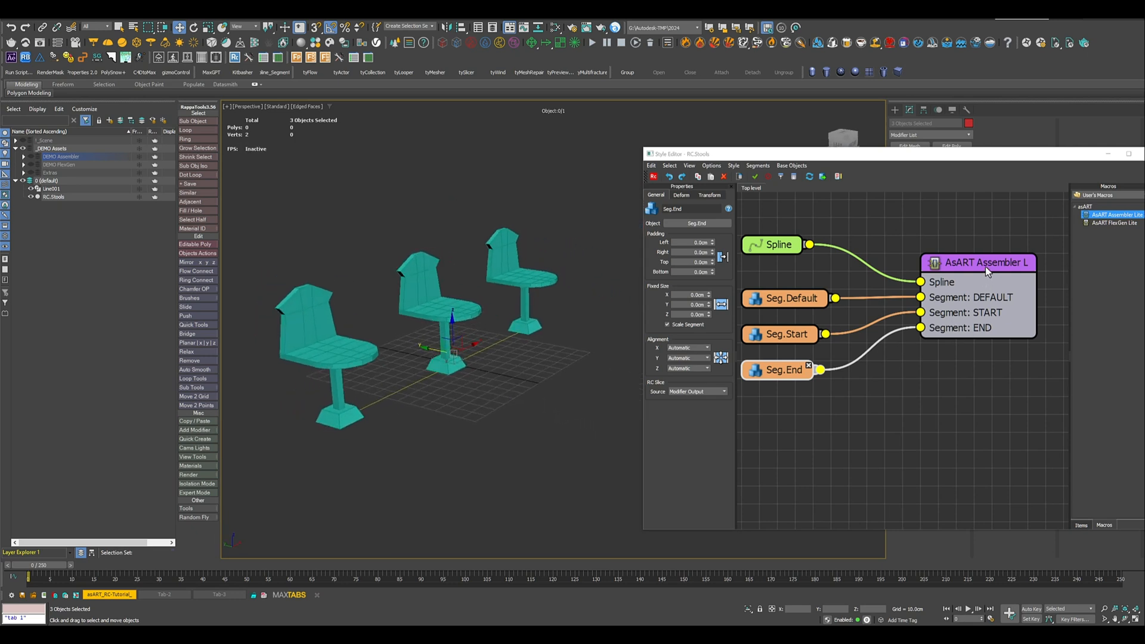
scroll(521, 381, down, 2)
middle_drag(520, 381, 521, 339)
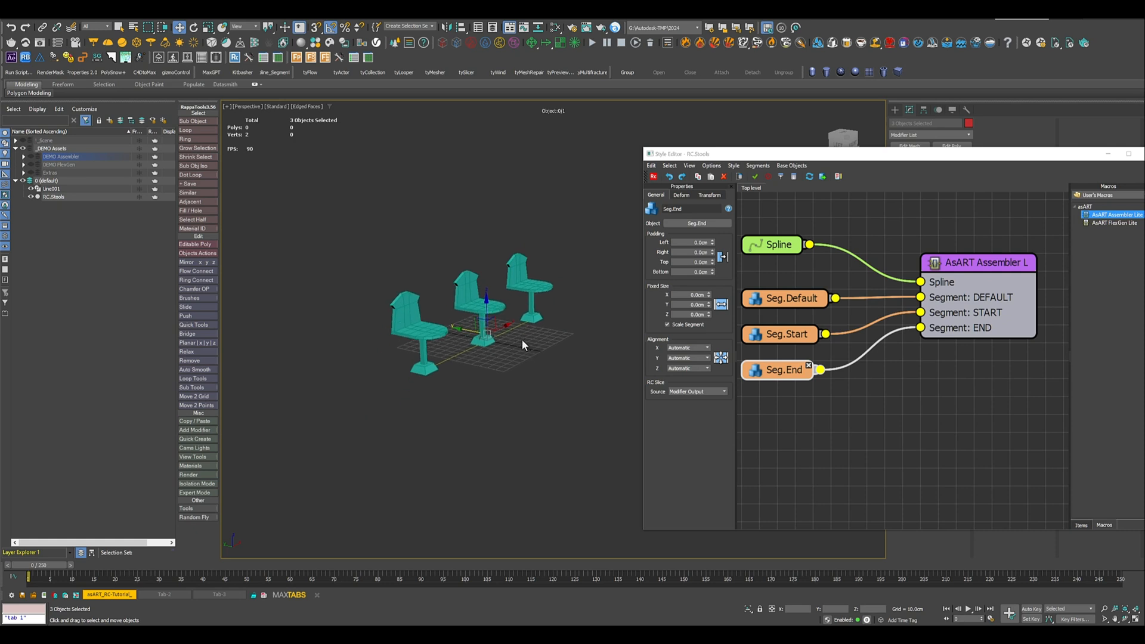
- Add an Edit Spline modifier to Line001 and enter its vertex sub-object level, moving the Style Editor out of the way
click(518, 327)
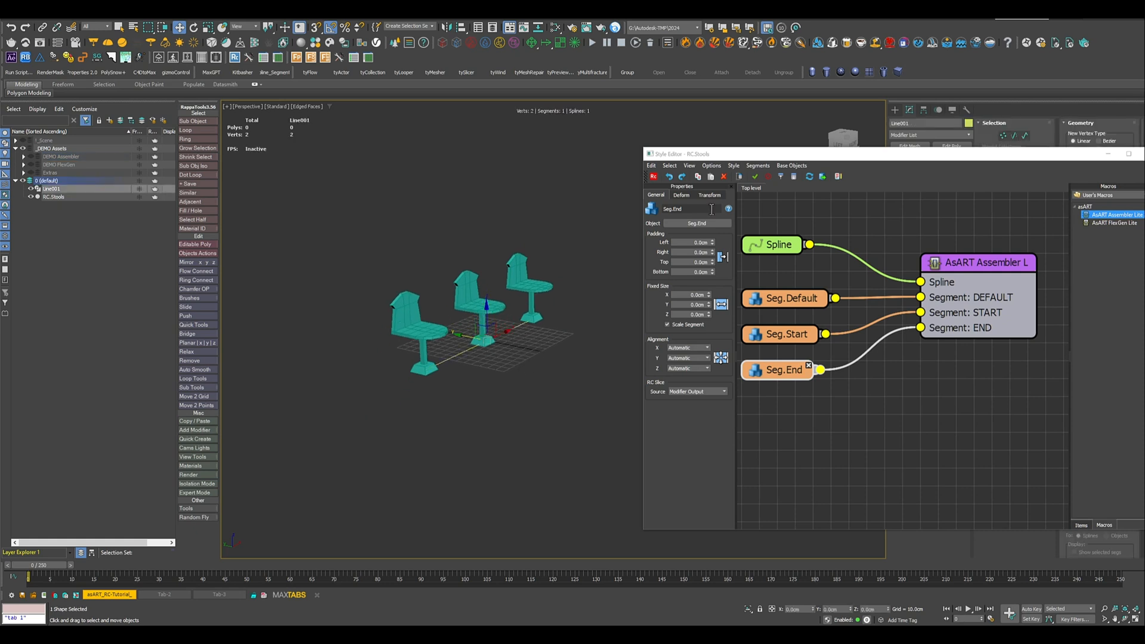
drag(726, 158, 916, 161)
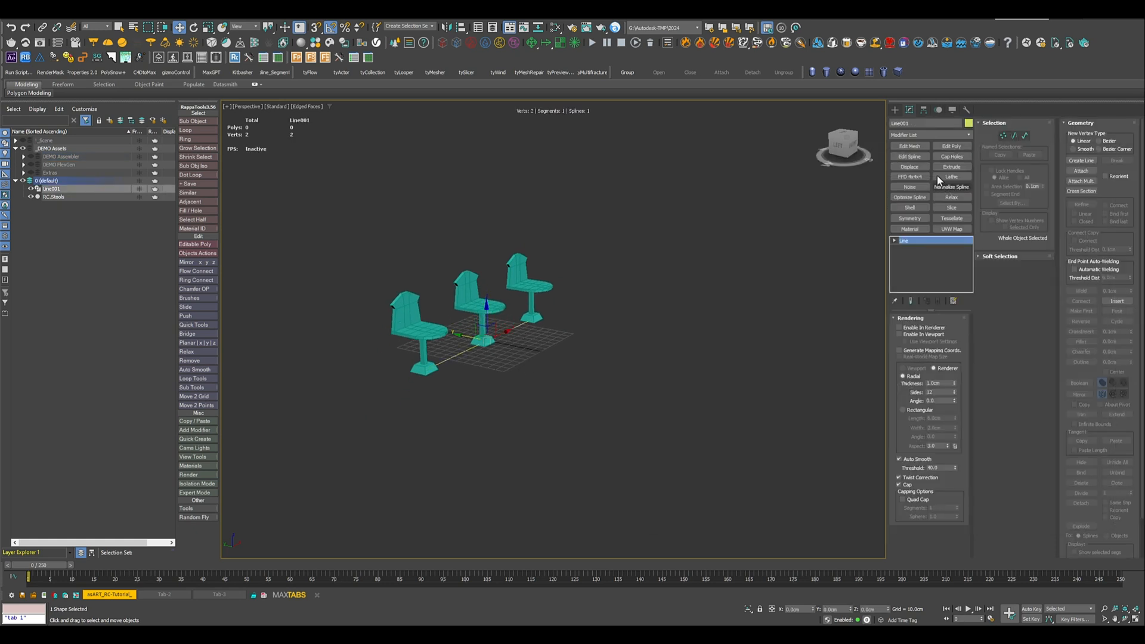
click(915, 156)
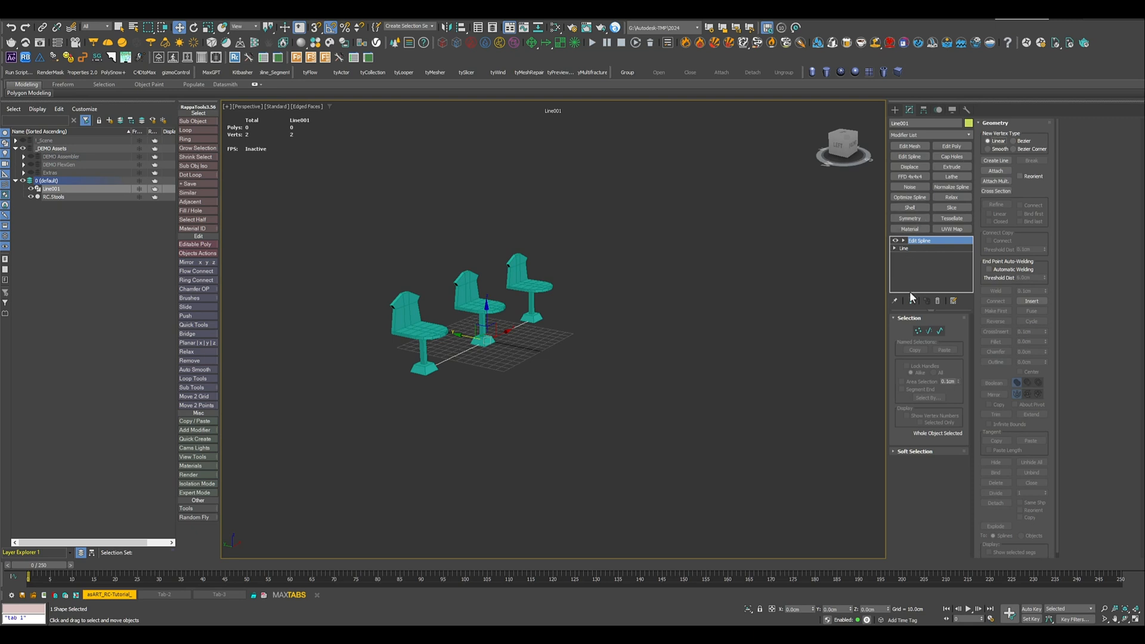
click(917, 332)
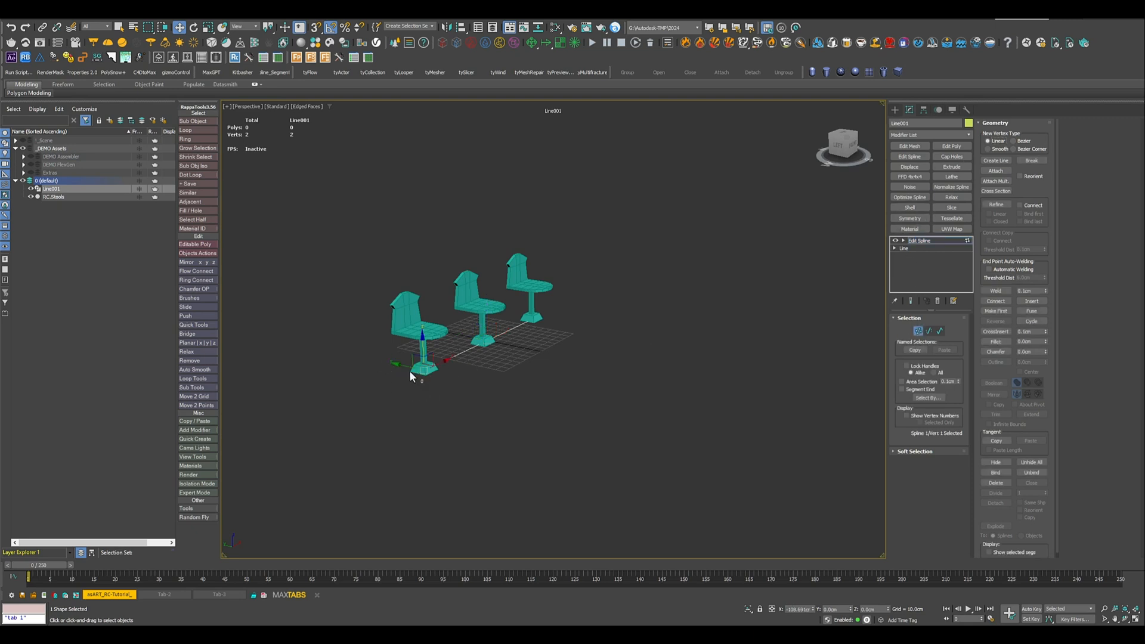
- Extrude a new vertex sideways from each end of the line in opposite directions, giving a Z-shaped path of three segments
shift+drag(404, 365, 593, 416)
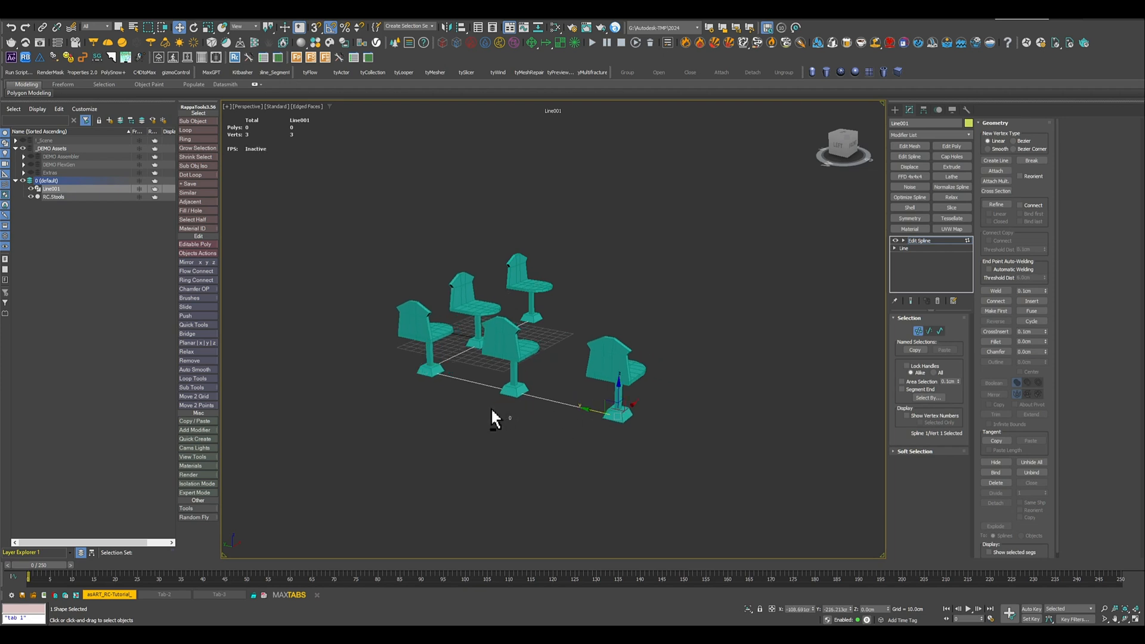
alt+middle_drag(491, 409, 411, 414)
middle_drag(644, 425, 429, 419)
alt+middle_drag(525, 411, 448, 397)
middle_drag(505, 410, 456, 339)
drag(545, 437, 845, 335)
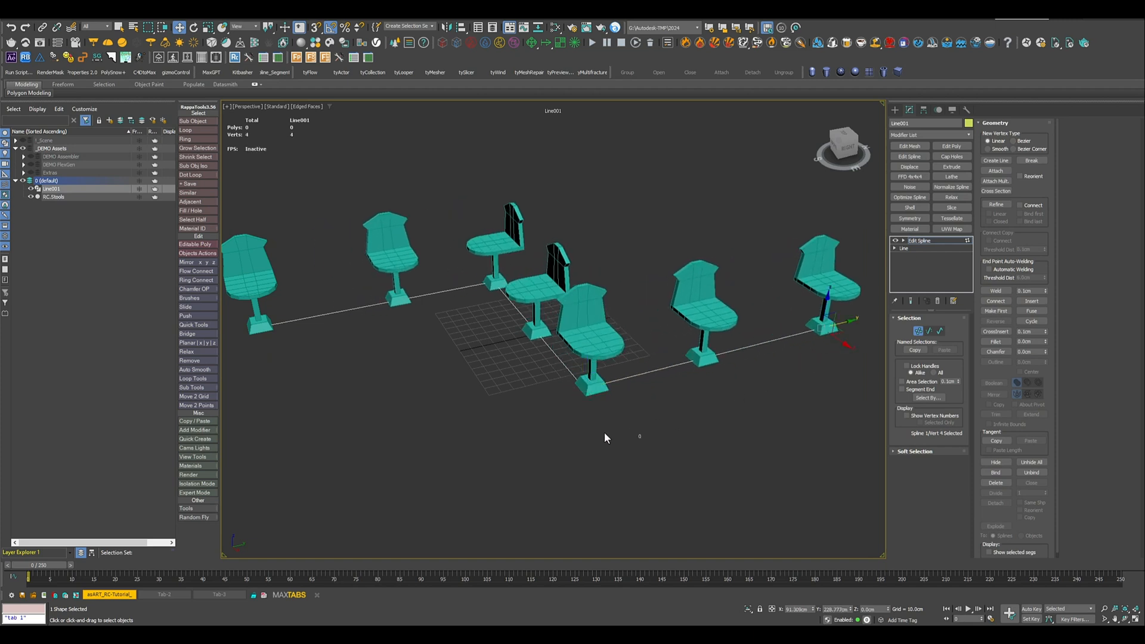
- Move two vertices at one end of Line001 outward to lengthen its middle segment, and leave the vertex sub-object level
alt+middle_drag(605, 435, 547, 350)
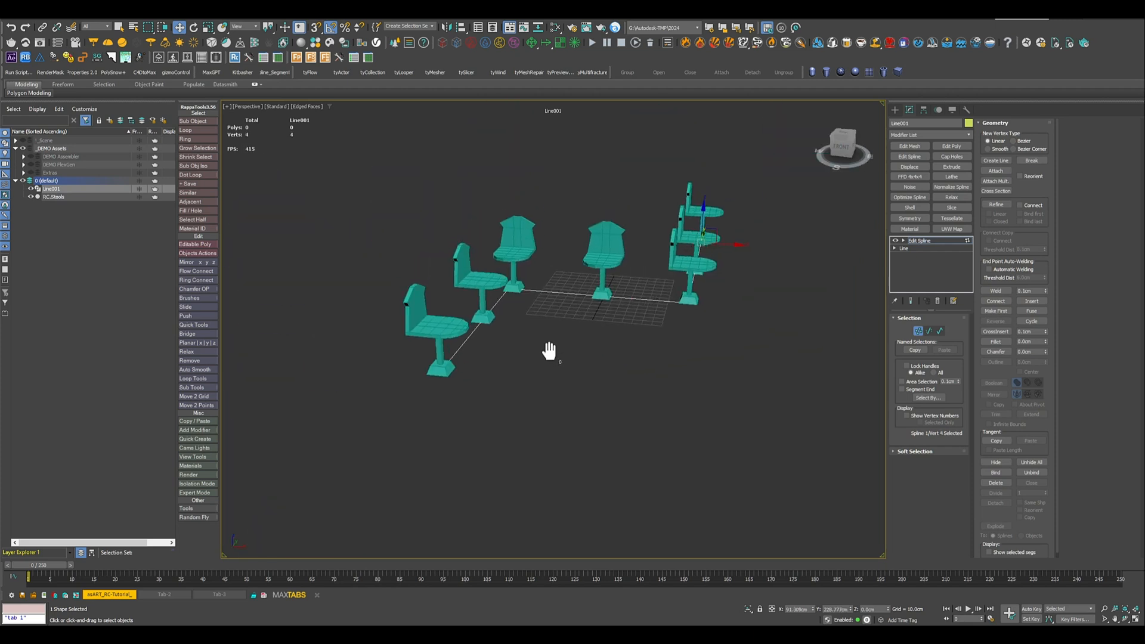
drag(557, 407, 557, 406)
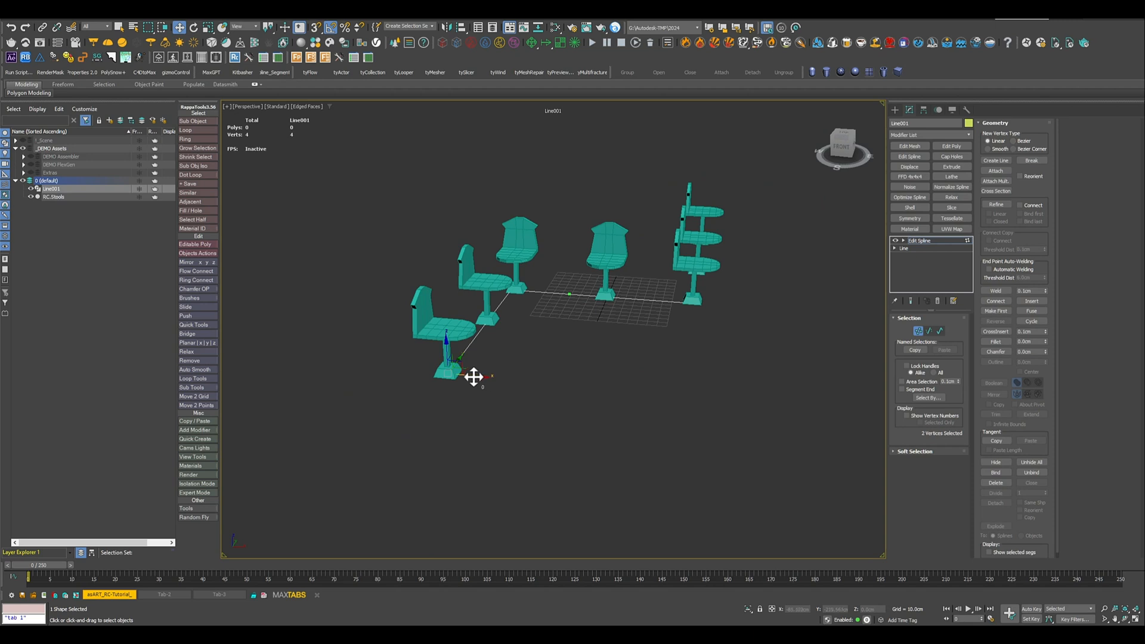
alt+middle_drag(474, 376, 360, 348)
drag(360, 348, 364, 349)
click(611, 378)
alt+middle_drag(629, 359, 626, 388)
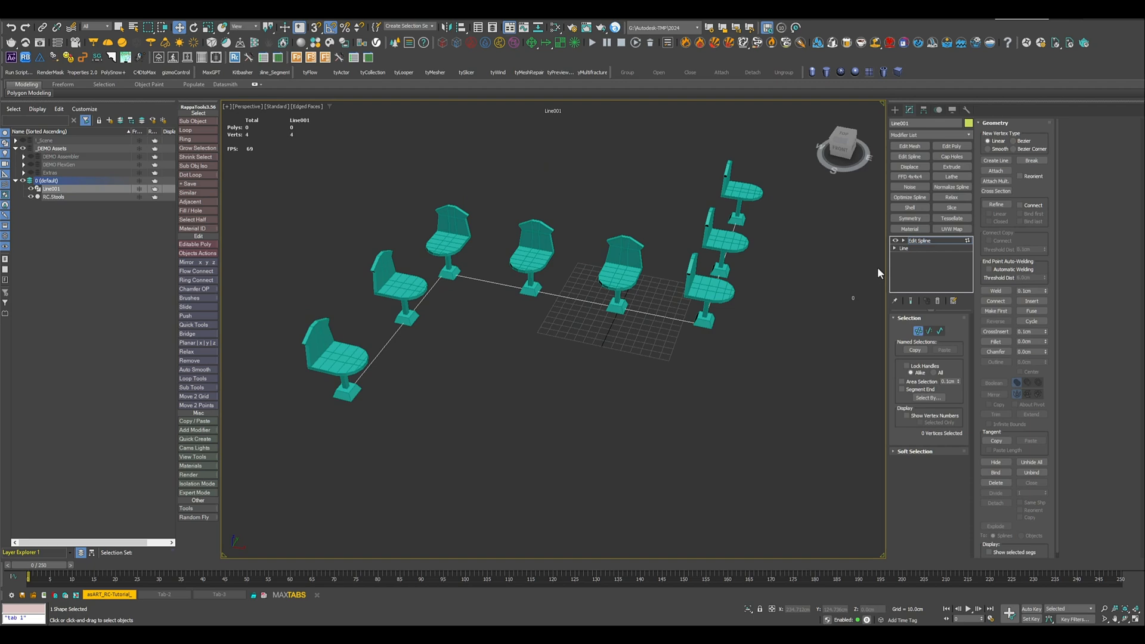
click(938, 240)
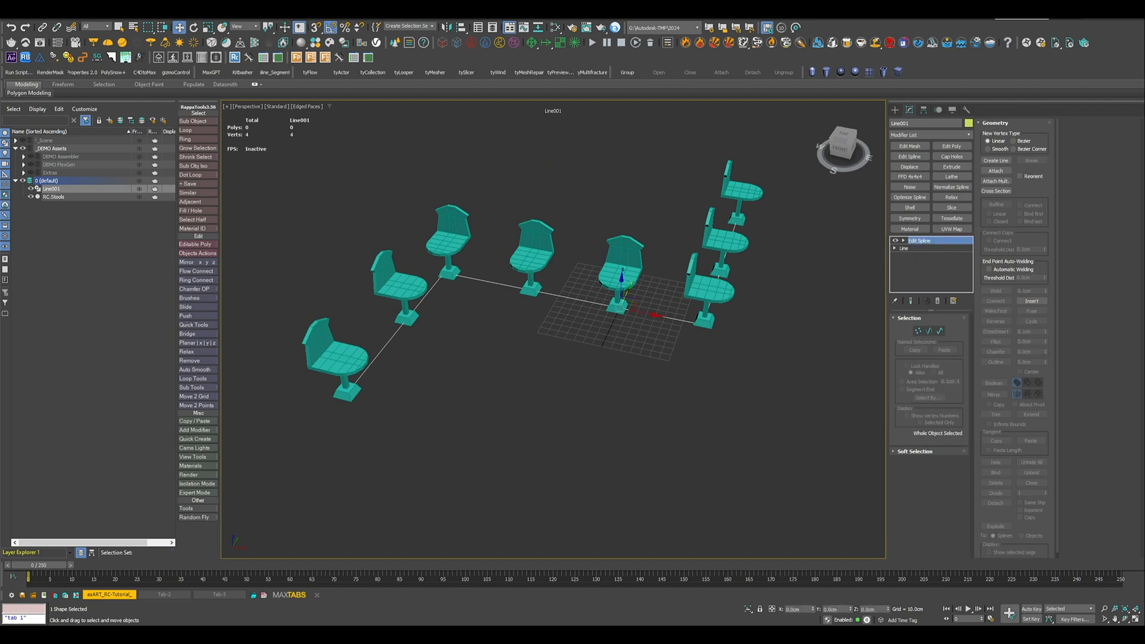
- Bring the Style Editor back beside the chairs and select the AsART Assembler Lite node to show its properties
drag(637, 186, 625, 159)
middle_drag(417, 253, 327, 265)
scroll(358, 266, down, 4)
click(843, 269)
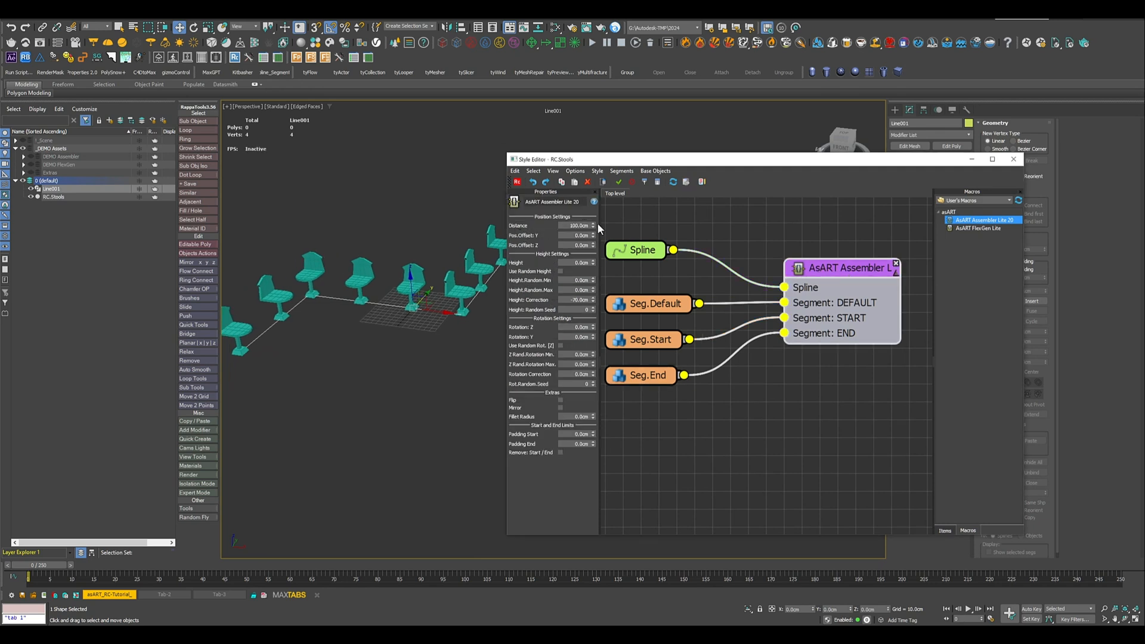
- Try different chair spacings with the macro's Distance setting, and set it back to 100 cm
mouse_move(594, 223)
mouse_down()
mouse_move(591, 189)
mouse_move(593, 236)
mouse_move(594, 216)
mouse_move(615, 229)
mouse_up()
text(100)
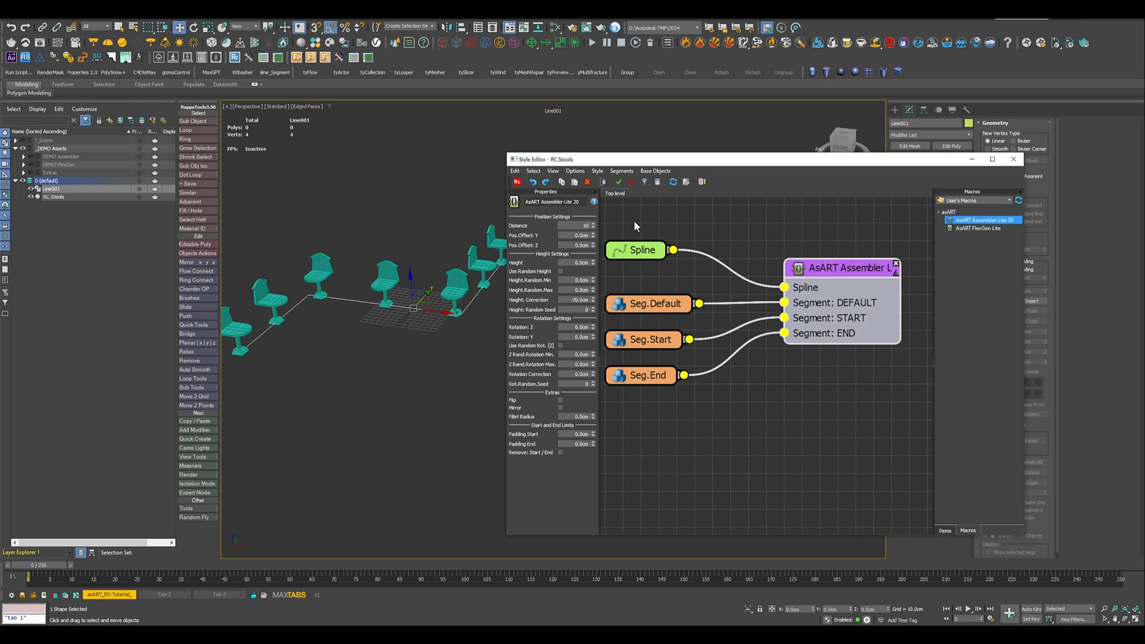
key(Return)
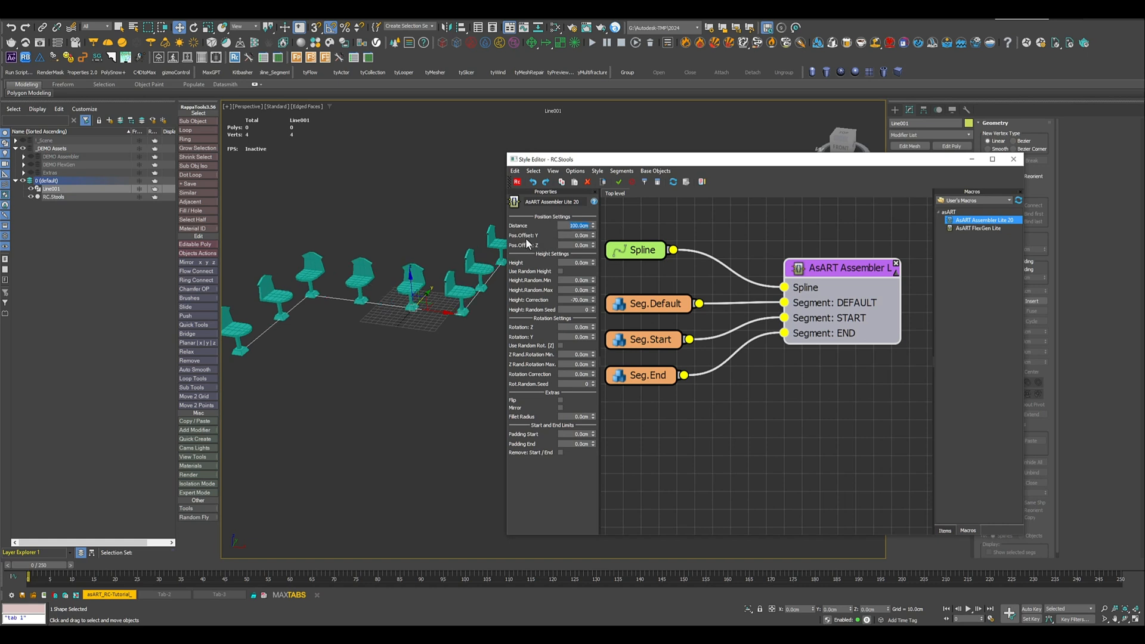
- Try the macro's Pos.Offset: Y at 50 cm and -50 cm, and reset it to 0
drag(570, 236, 613, 235)
text(50)
key(Return)
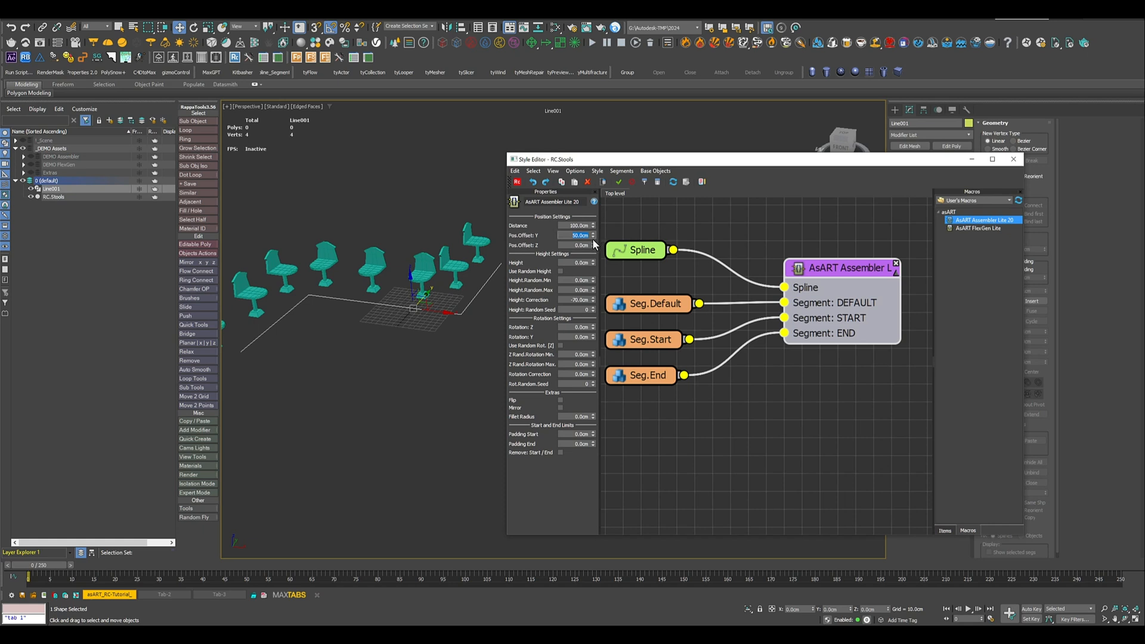
text(-50)
key(Return)
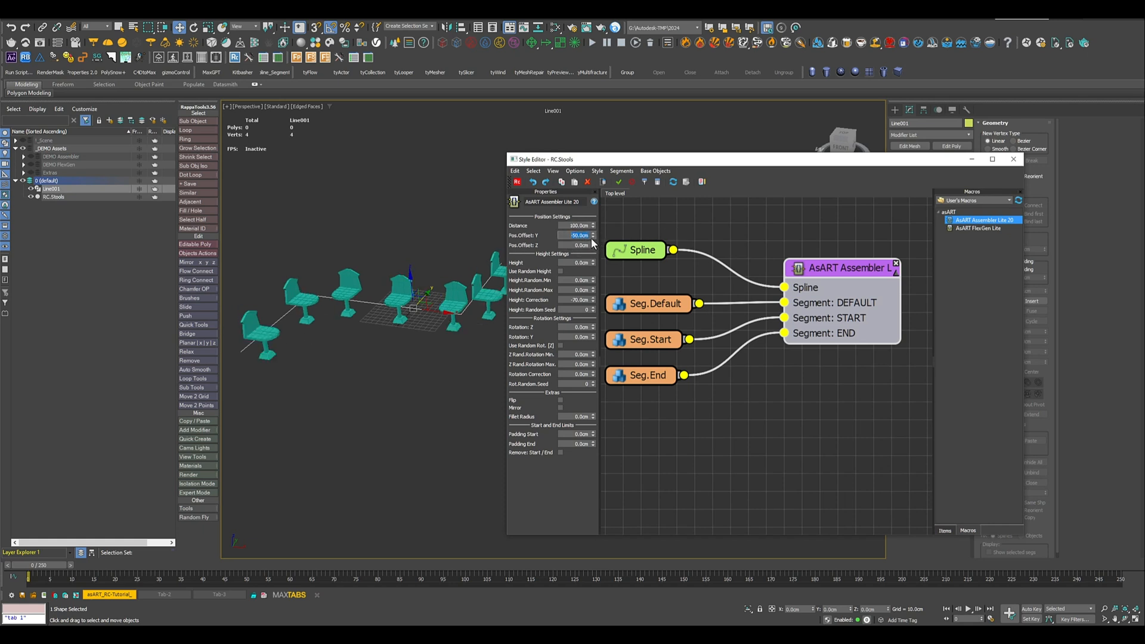
right_click(592, 238)
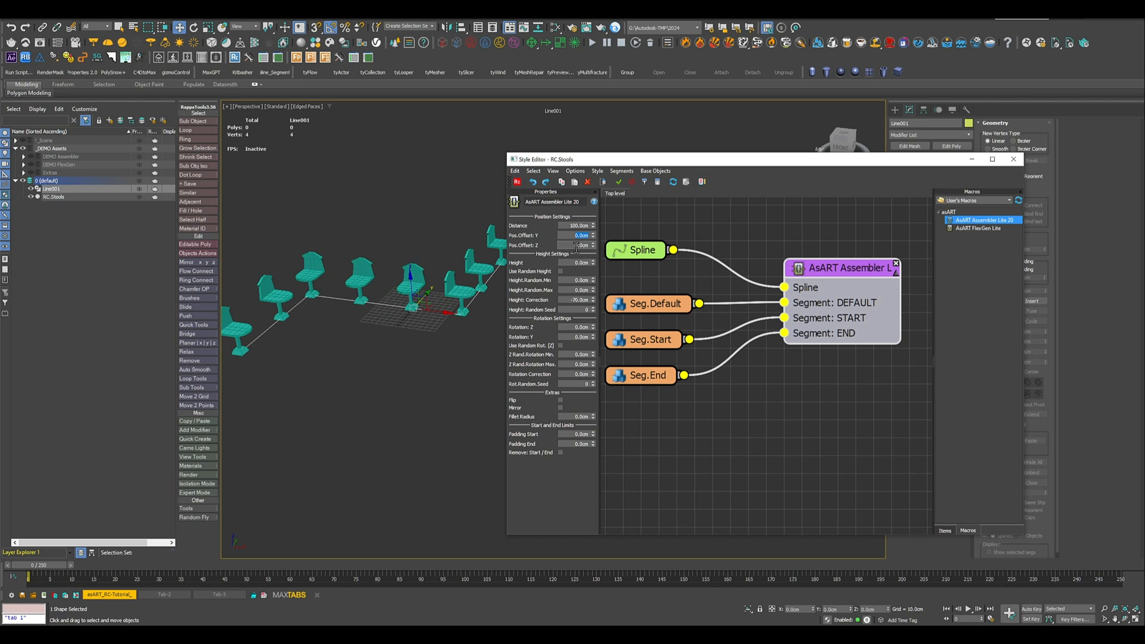
- Try the macro's Pos.Offset: Z at 200 cm, and set it back to 0
click(576, 246)
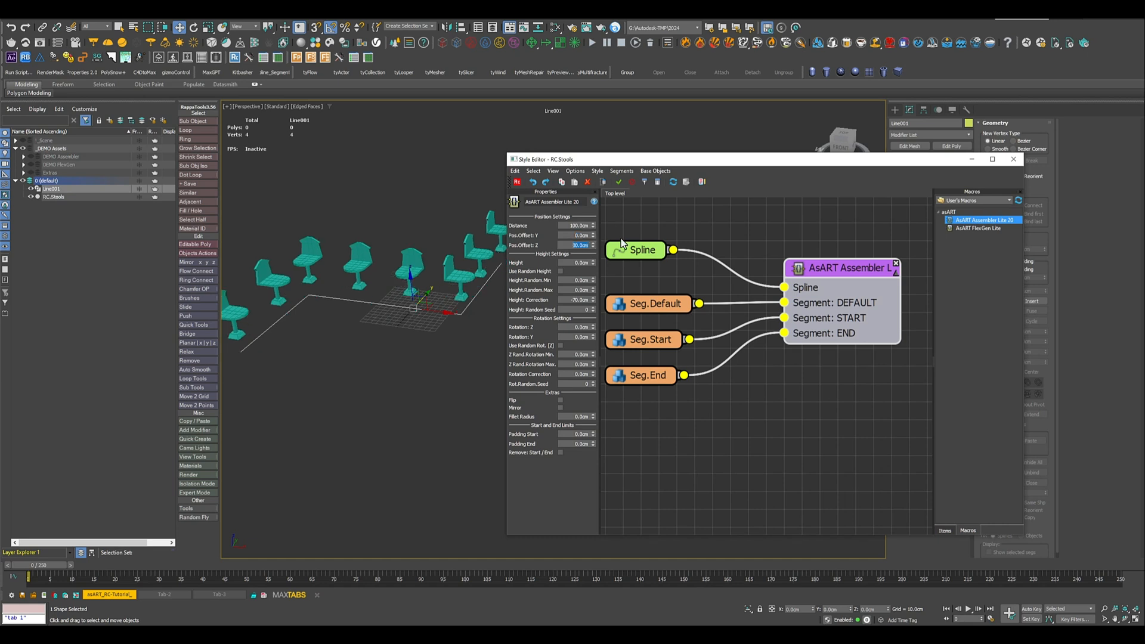
text(200)
key(Return)
text(0)
key(Return)
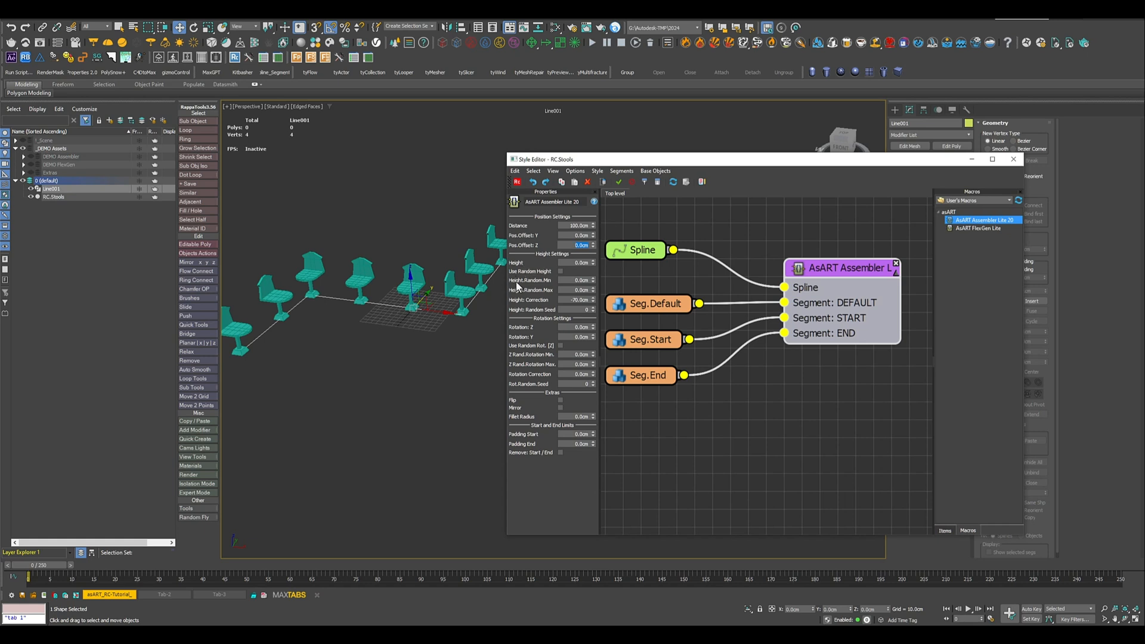
- Try the macro's Height at 10 cm and at a much larger value on the chairs, and reset it to 0
alt+middle_drag(369, 302, 406, 291)
scroll(365, 303, up, 3)
scroll(376, 293, down, 3)
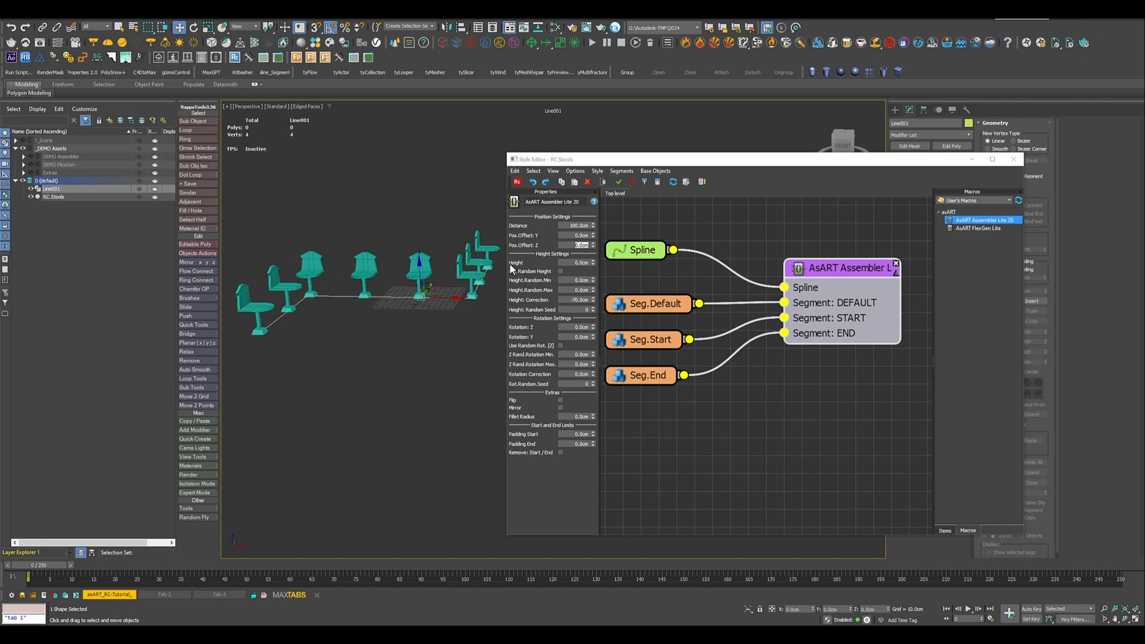
drag(573, 264, 590, 264)
scroll(388, 286, up, 8)
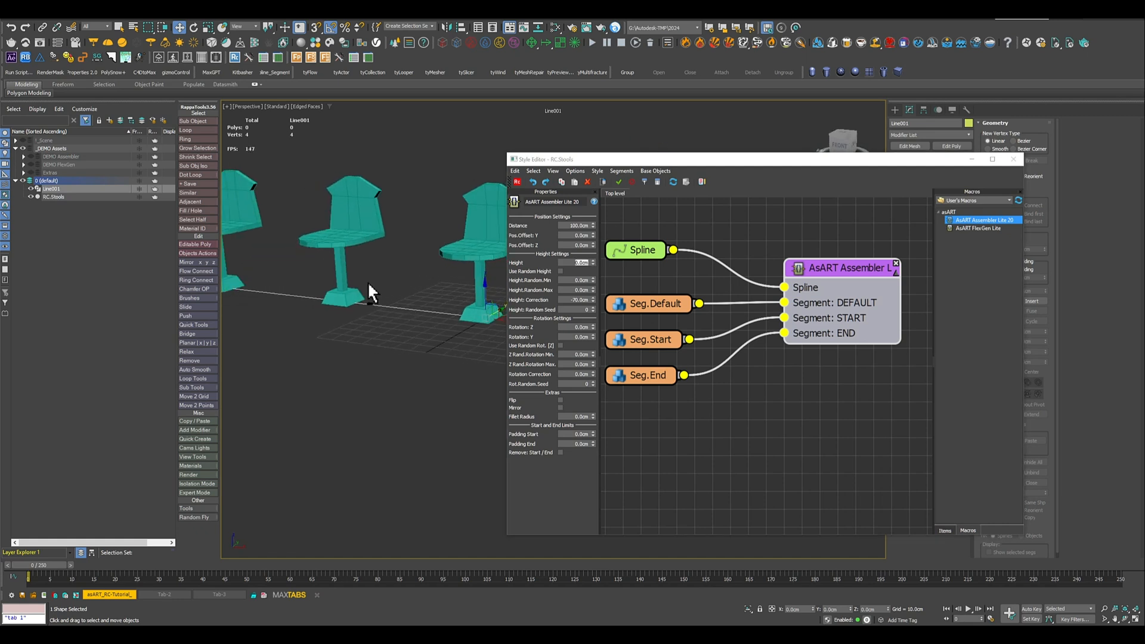
mouse_move(368, 281)
alt+middle_down()
mouse_move(363, 271)
mouse_move(417, 277)
mouse_move(379, 290)
alt+middle_up()
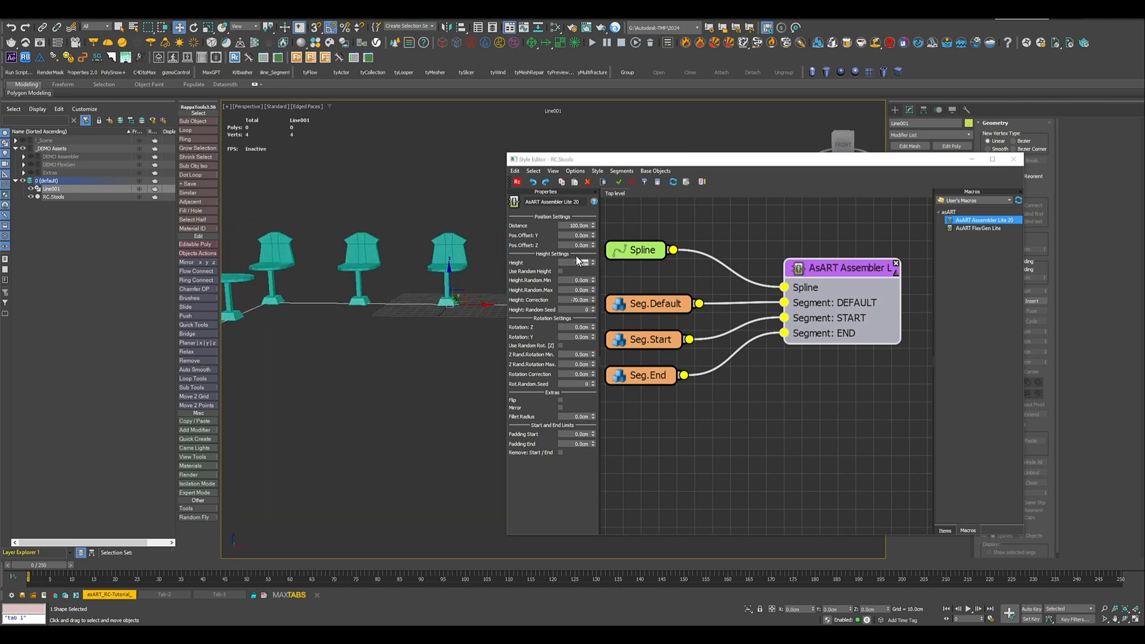
click(574, 262)
text(10)
key(Return)
alt+middle_drag(320, 269, 517, 310)
drag(593, 261, 566, 225)
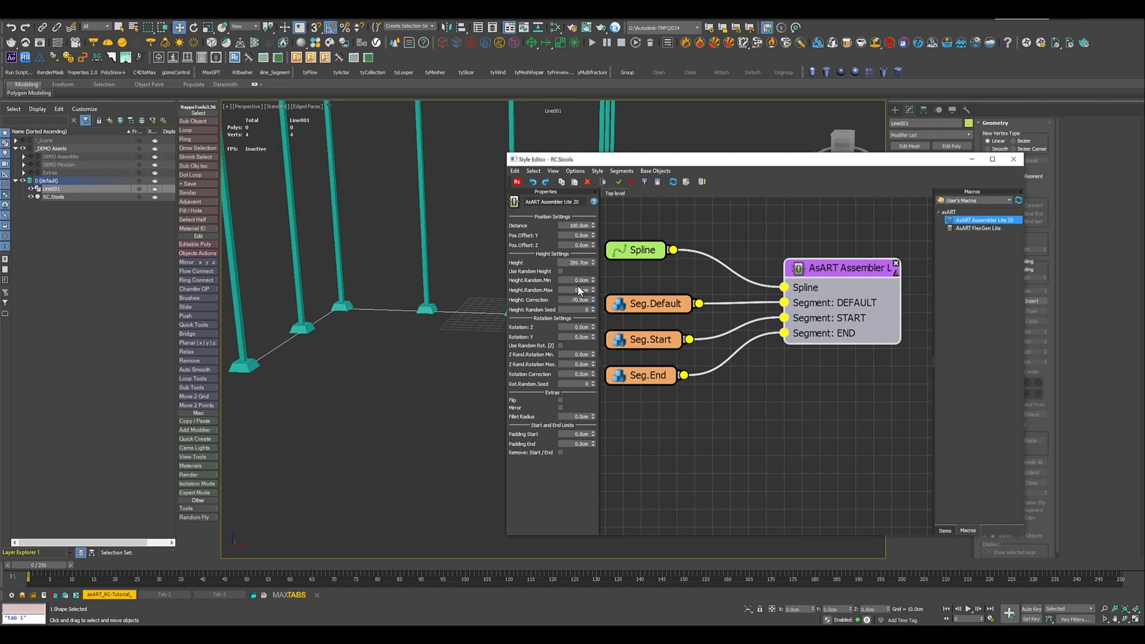
right_click(593, 263)
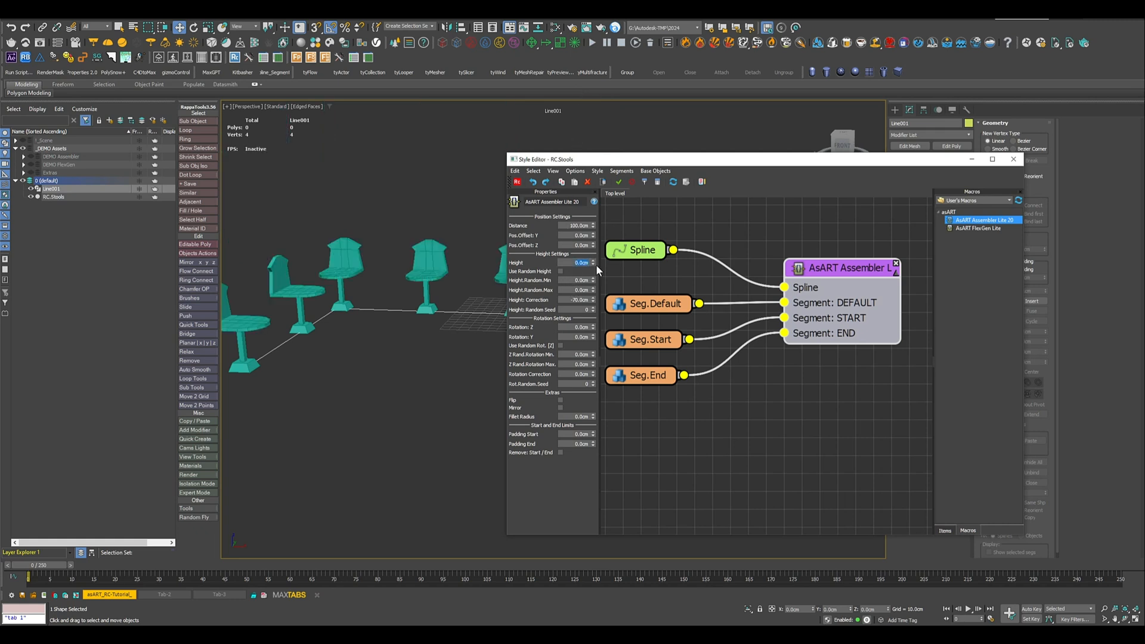
- Try the macro's Height at 100 cm and vary it further, and reset it to 0
text(00)
key(Return)
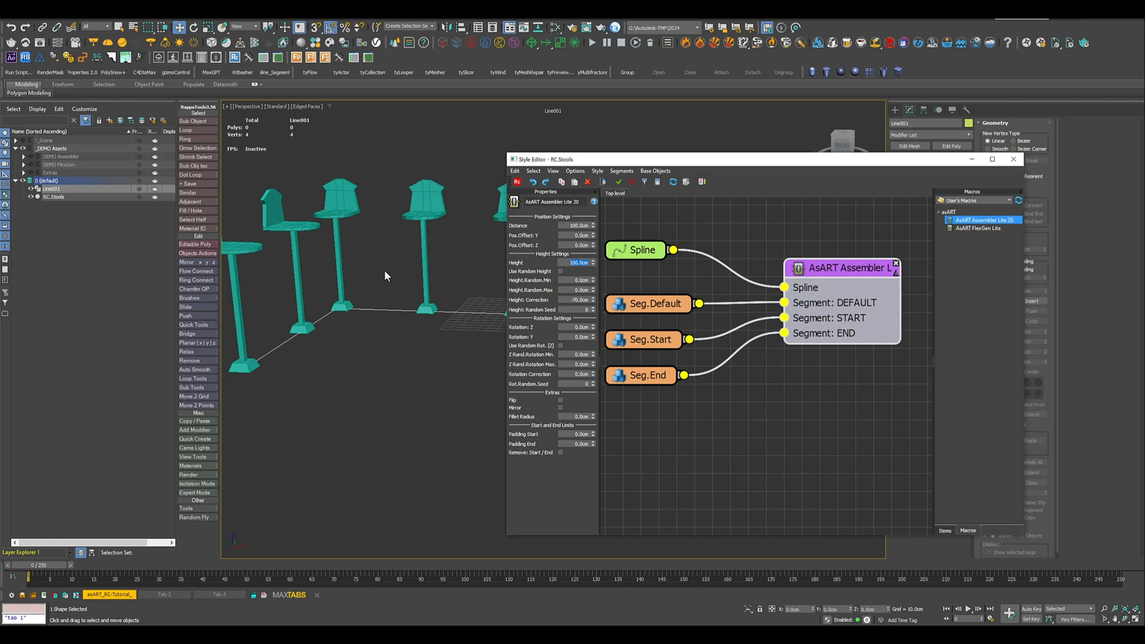
right_click(427, 267)
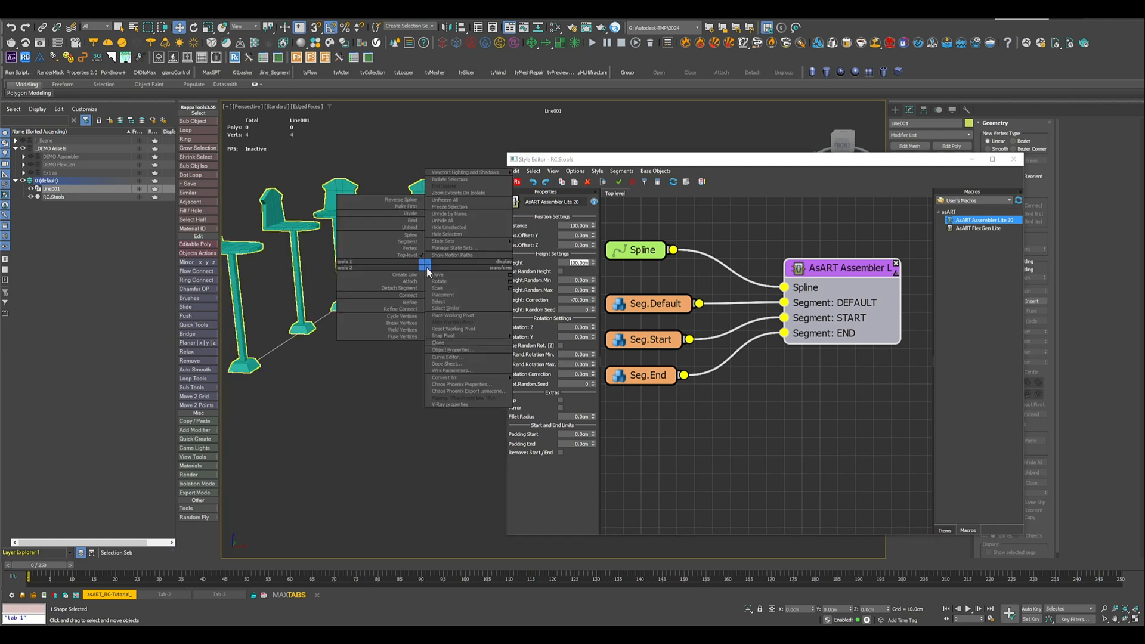
click(382, 170)
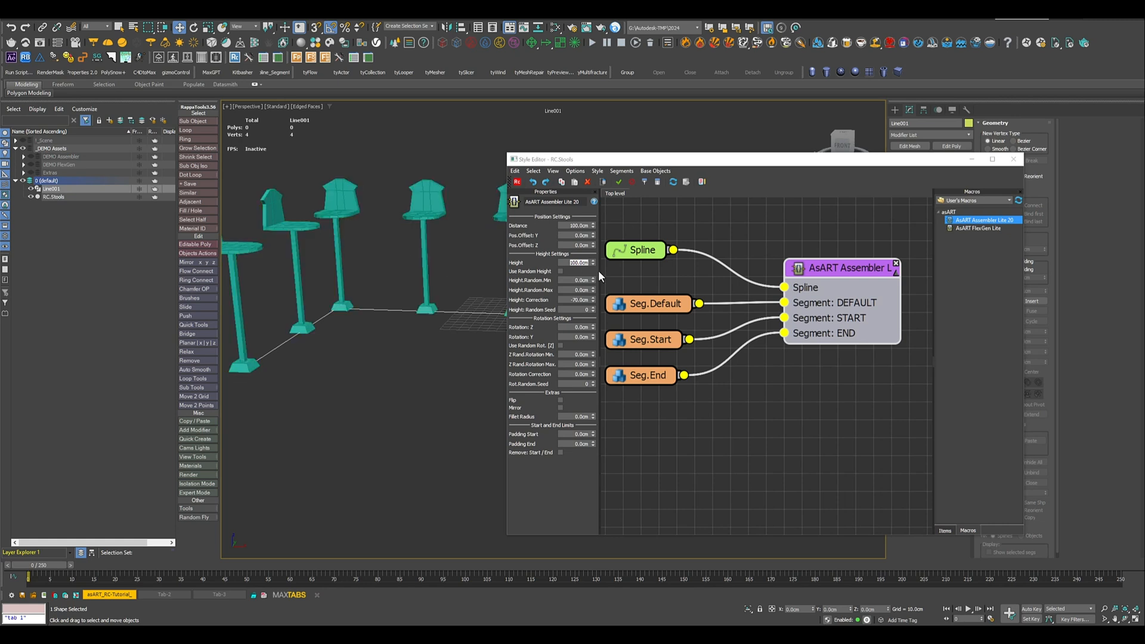
mouse_move(592, 263)
mouse_down()
mouse_move(592, 304)
mouse_move(583, 280)
mouse_up()
right_click(593, 263)
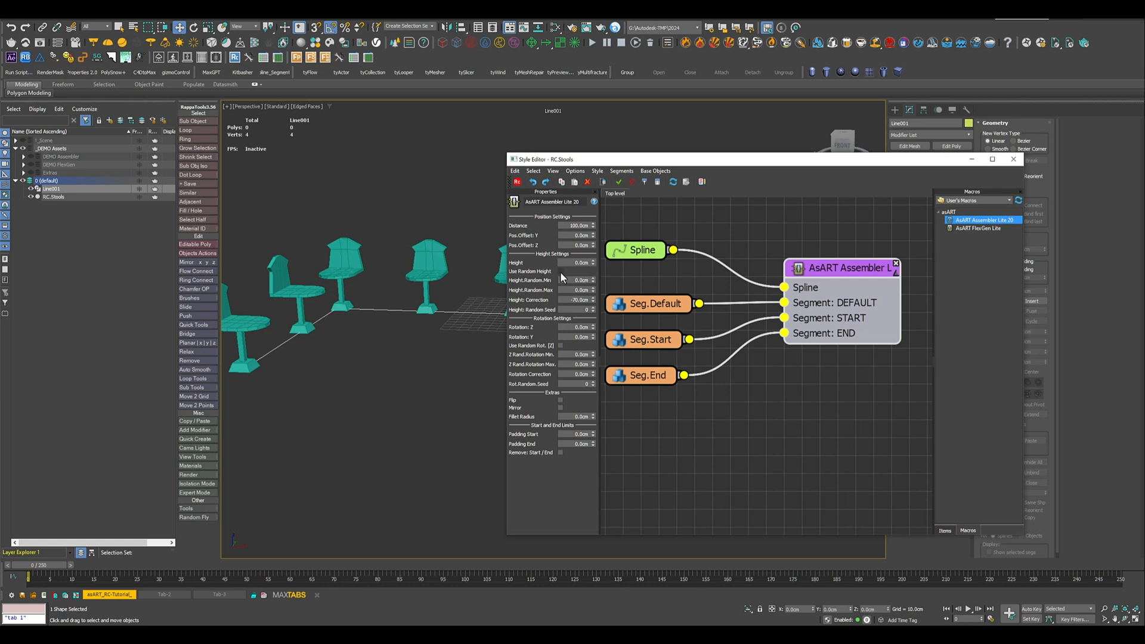
- Enable Use Random Height with a minimum of 30 cm and a maximum of 60 cm, and reset Height Correction to 0
click(560, 271)
double_click(572, 281)
text(30)
key(Tab)
right_click(592, 300)
middle_drag(377, 318, 373, 341)
scroll(388, 322, down, 3)
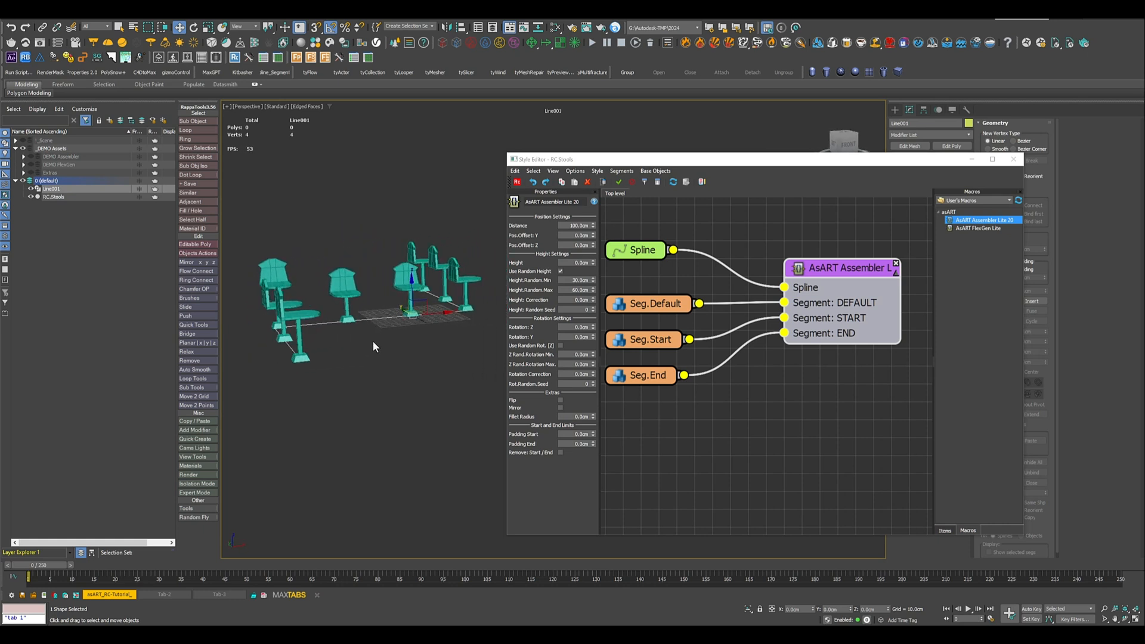
- Raise the Height Random Seed to 27 to cycle through different random chair heights
click(593, 308)
click(593, 308)
click(592, 308)
click(593, 307)
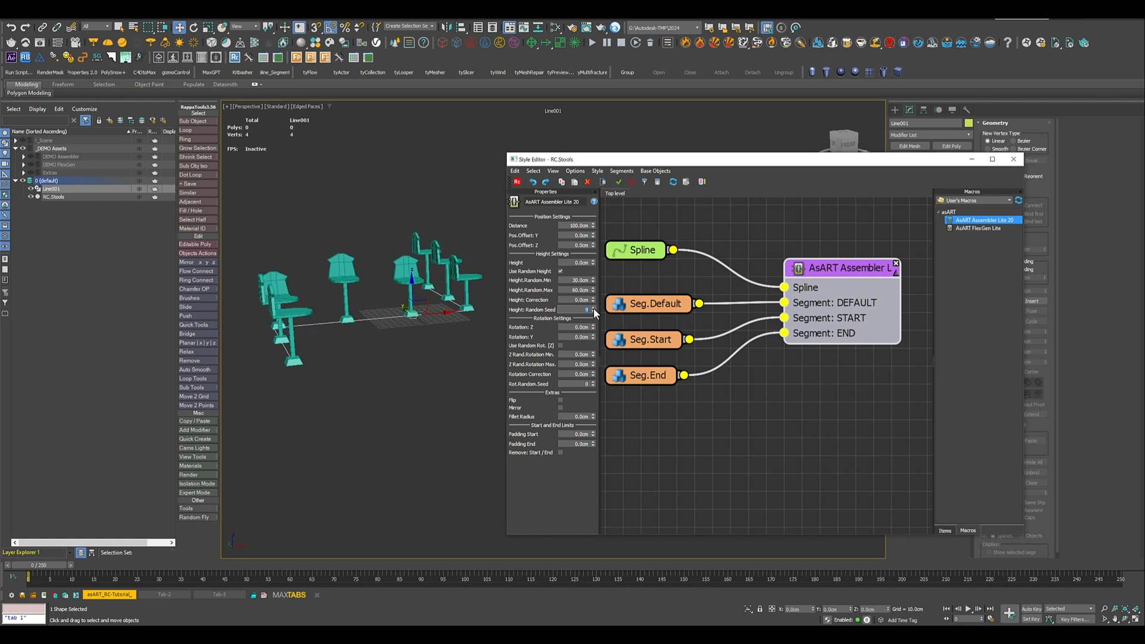
click(593, 307)
click(592, 308)
click(593, 307)
click(593, 308)
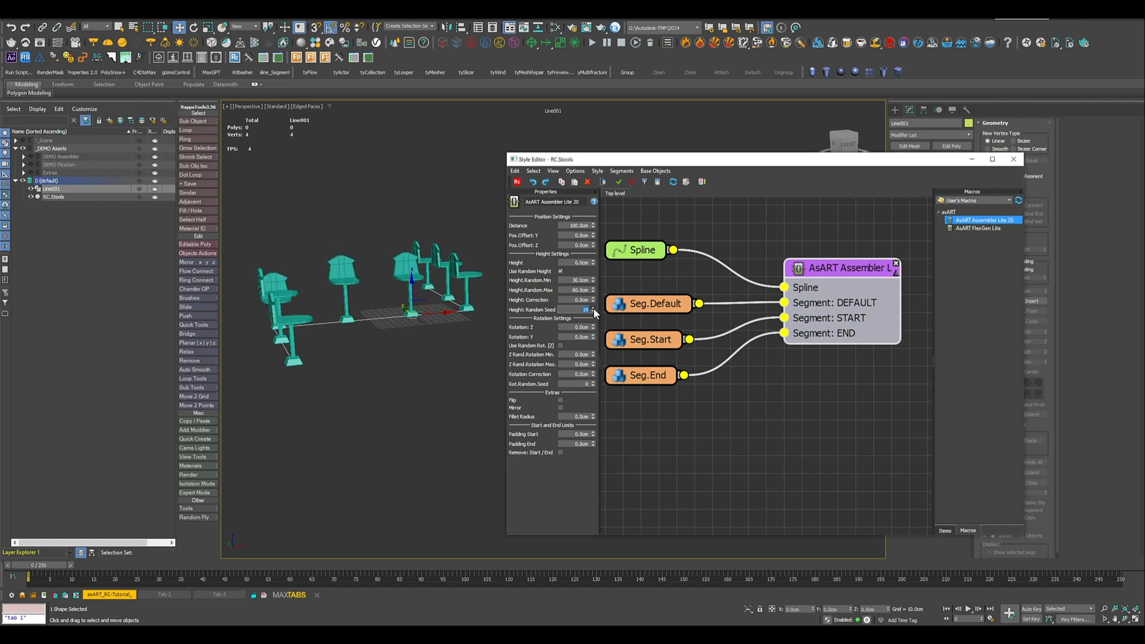
click(593, 307)
click(592, 308)
click(593, 308)
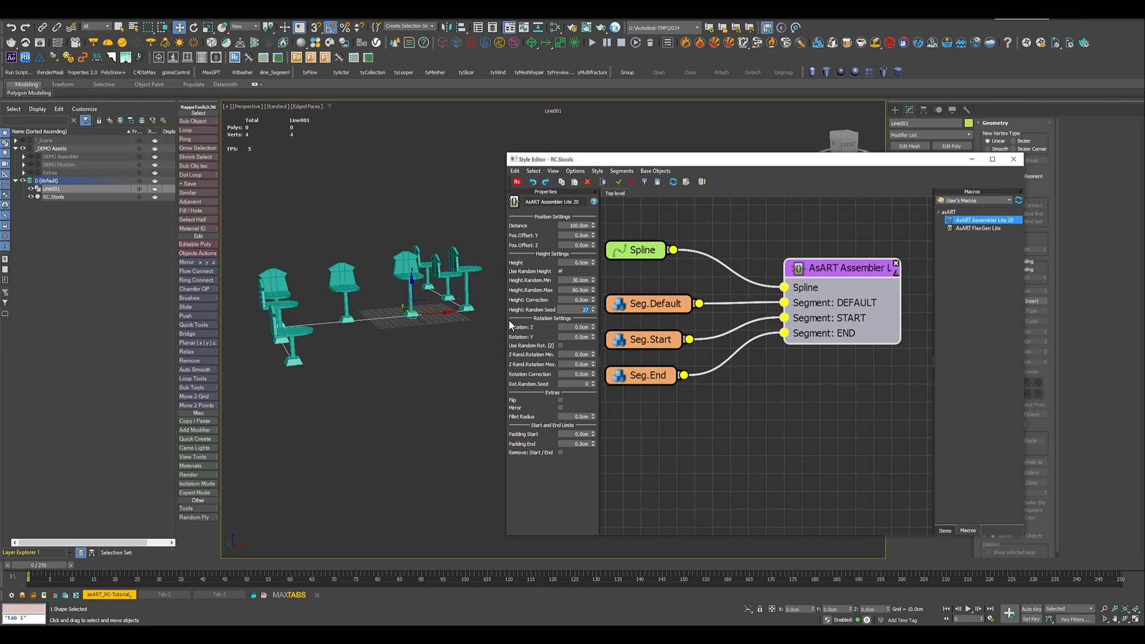
- Reset the random height minimum, maximum and seed to 0, and disable Use Random Height
scroll(421, 343, up, 4)
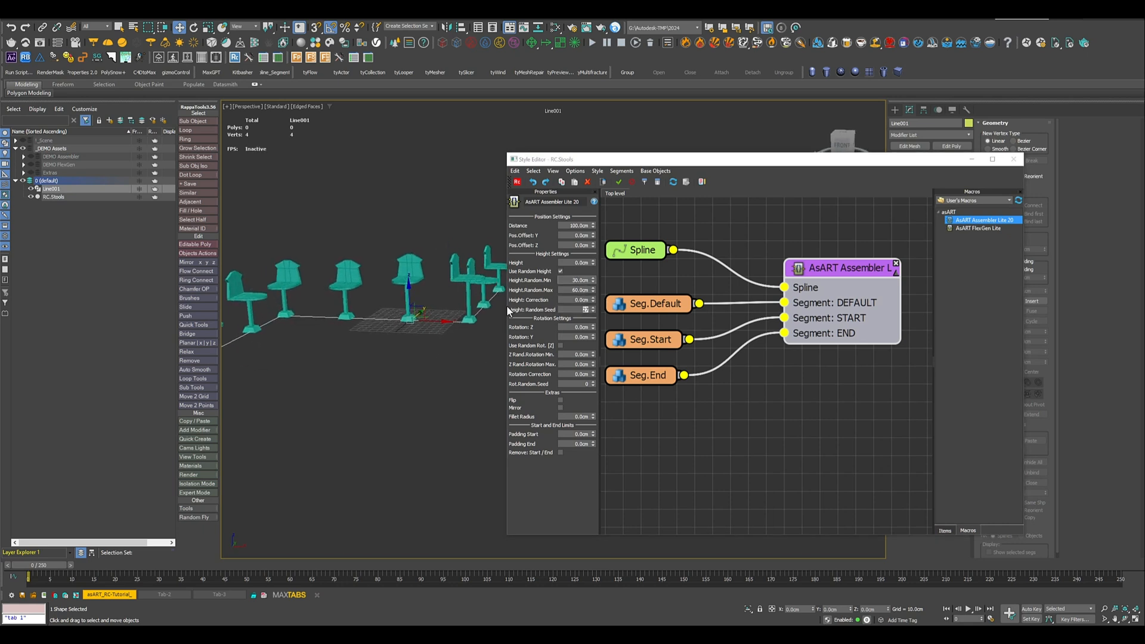
middle_drag(404, 378, 429, 376)
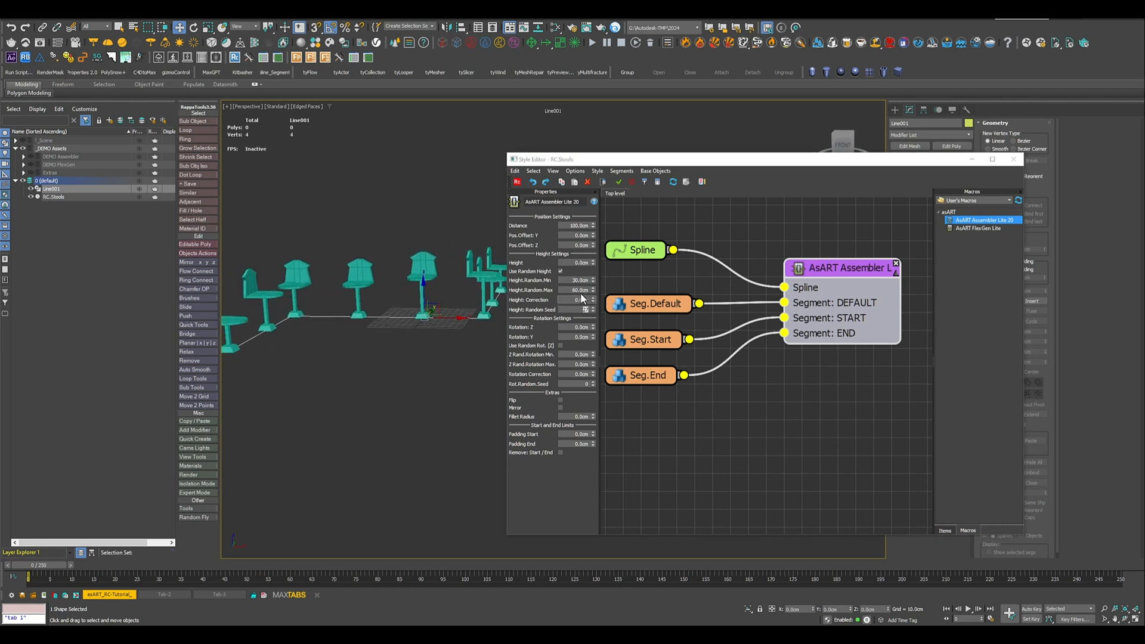
right_click(592, 279)
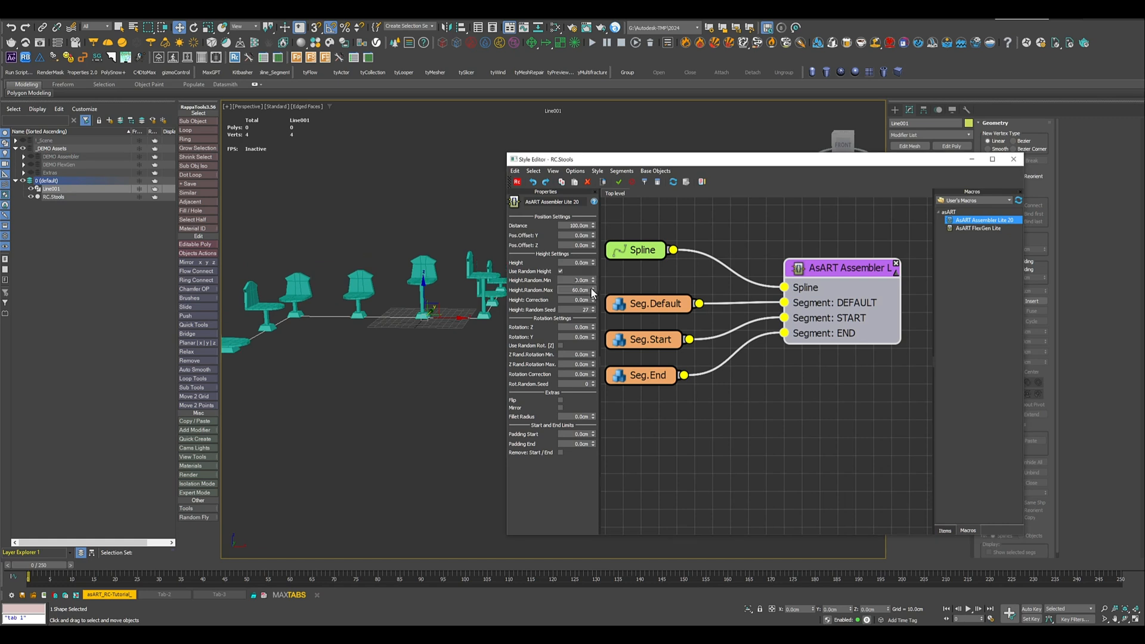
right_click(592, 288)
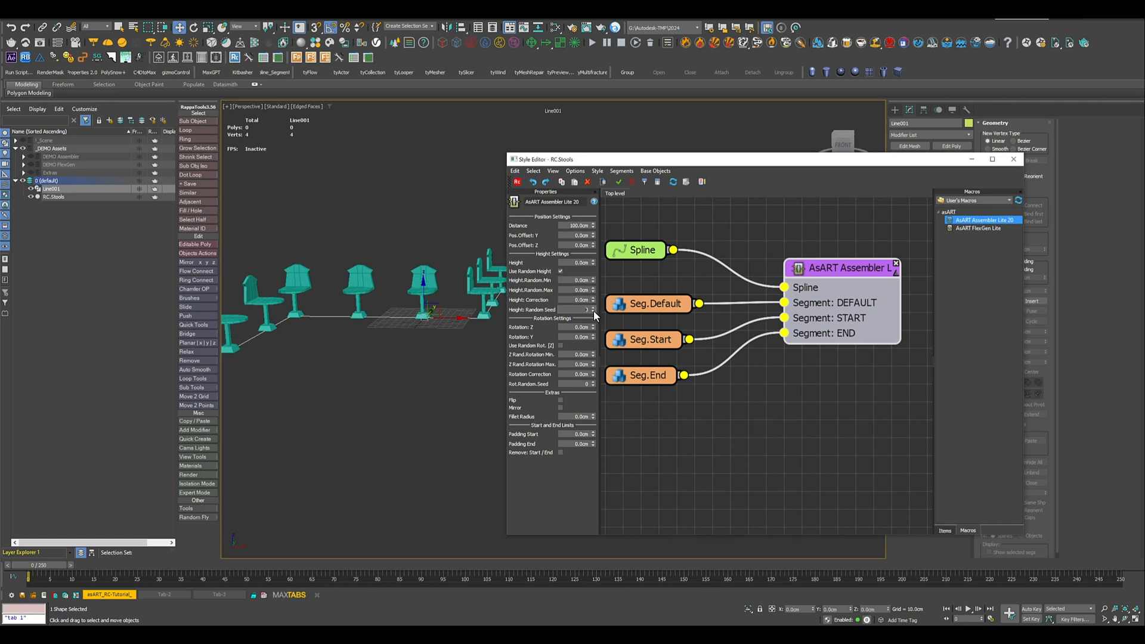
right_click(593, 310)
click(560, 271)
- Try the macro's Rotation: Z at 30 and at a smaller value on the chairs, and set it back to 0
middle_drag(384, 337, 406, 353)
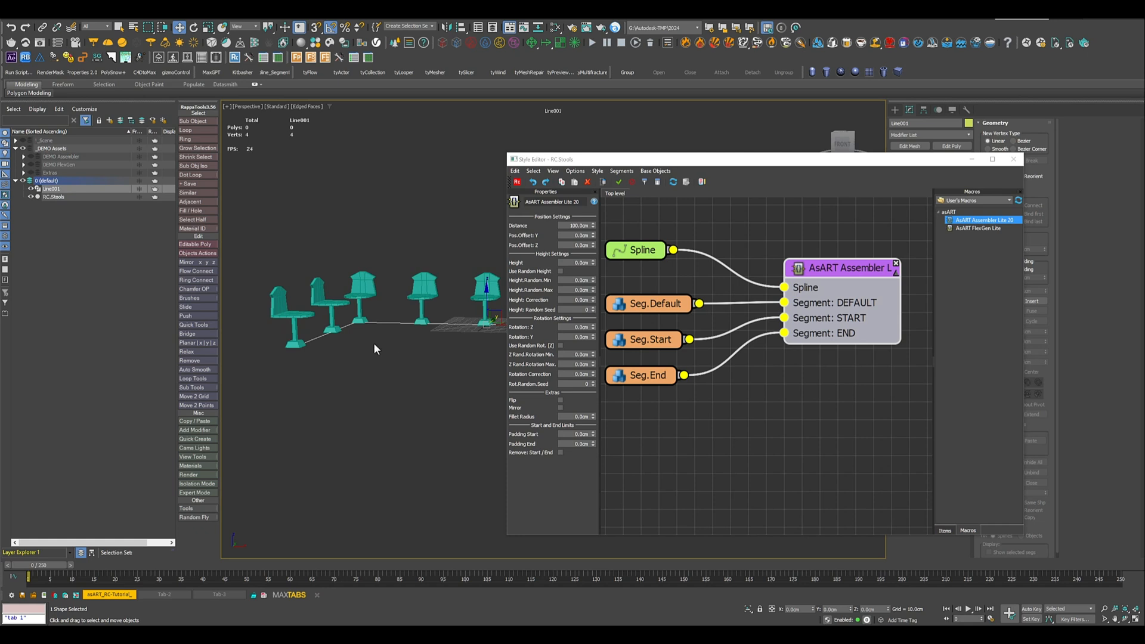
scroll(393, 349, up, 5)
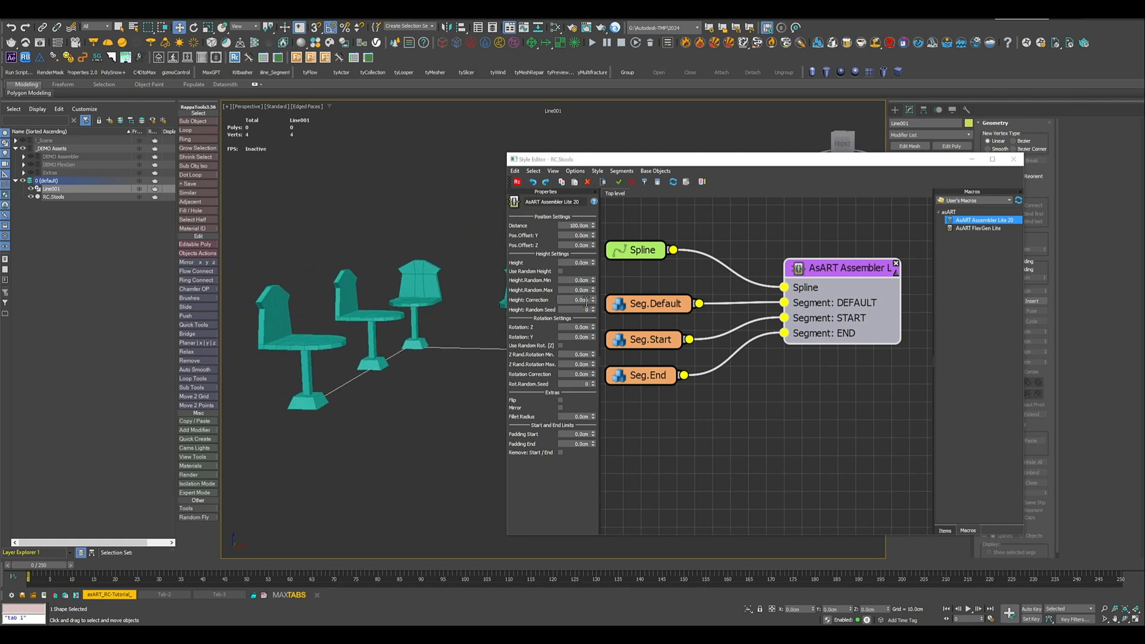
double_click(572, 327)
text(30)
key(Return)
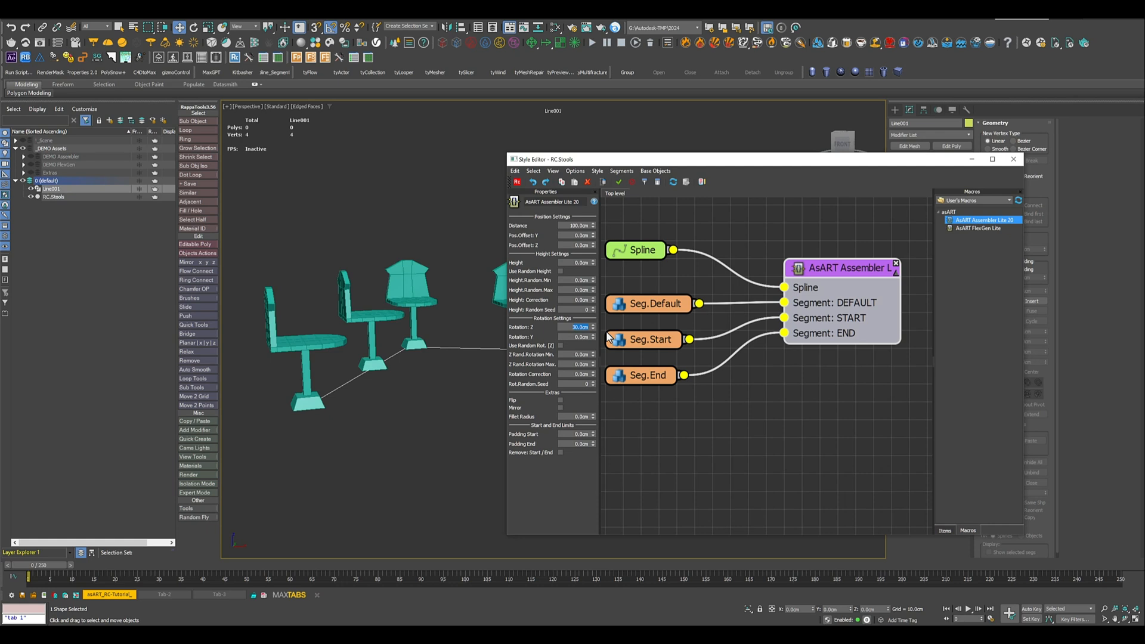
text(15)
key(Return)
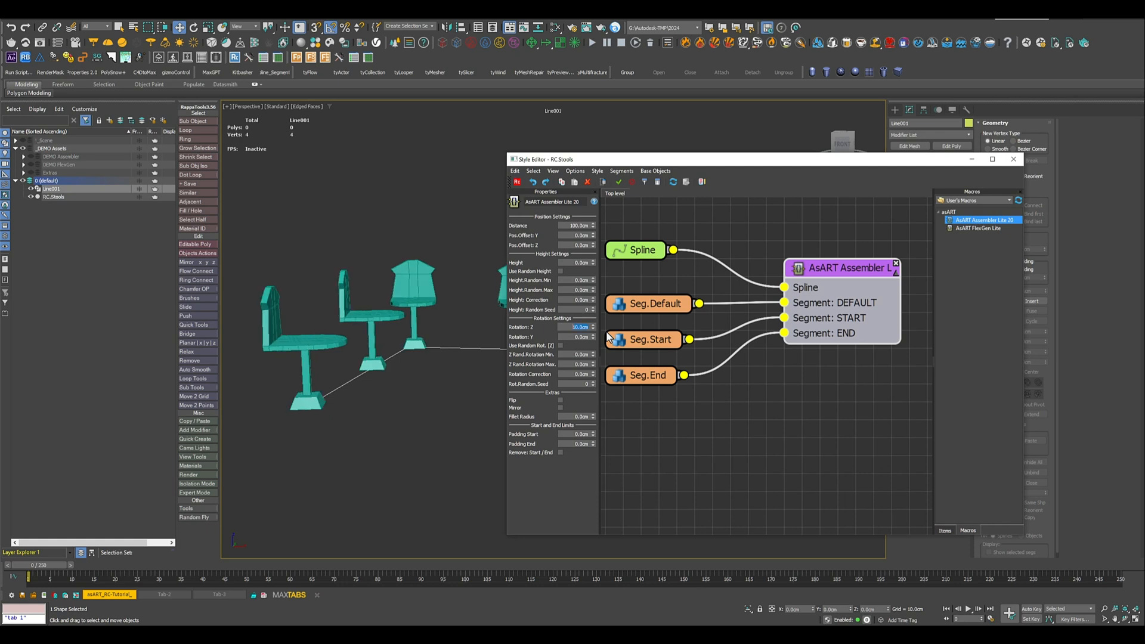
text(0)
key(Return)
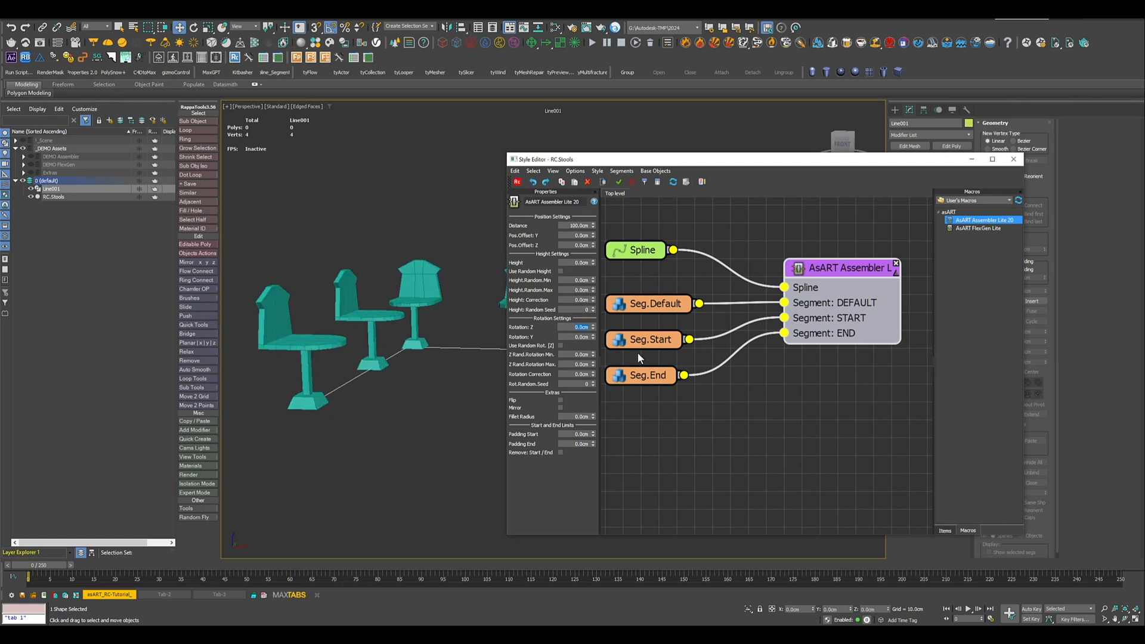
- Try tilting the chairs with the macro's Rotation: Y value, and set it back to 0
drag(593, 337, 578, 49)
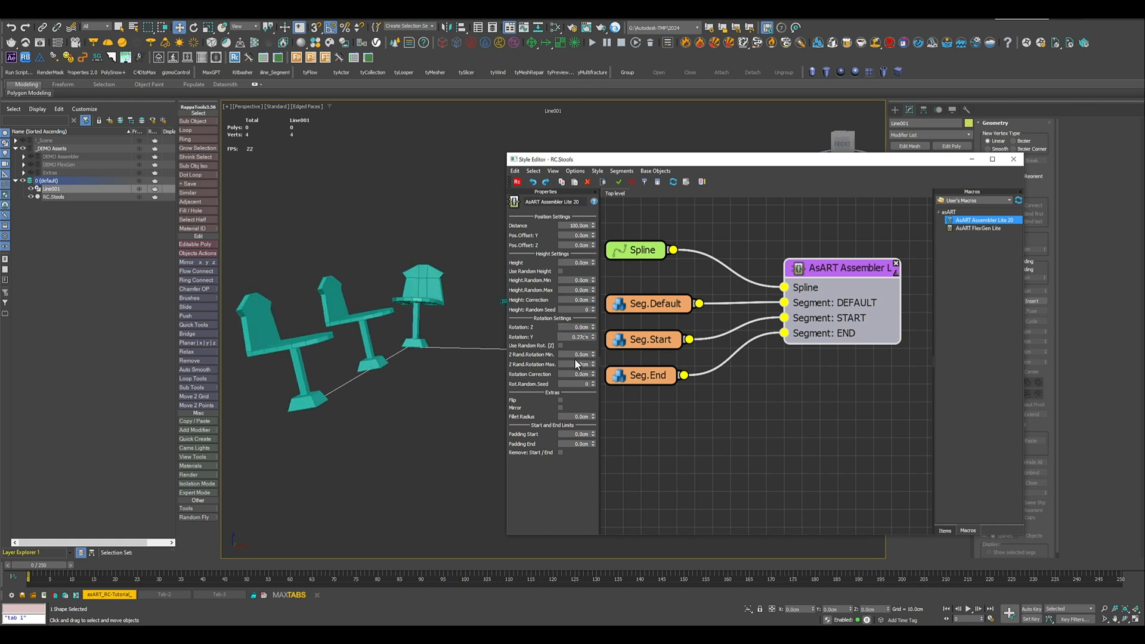
drag(575, 358, 547, 317)
right_click(548, 317)
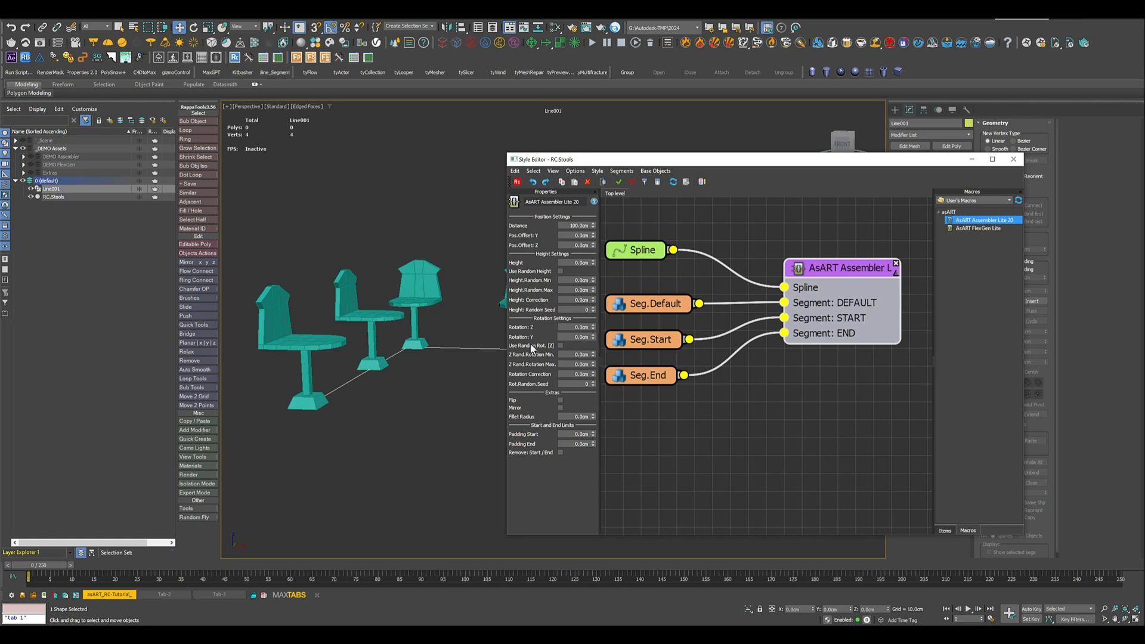
- Enable Use Random Rot. [Z] with a Z random rotation minimum of 0 and a maximum of 359
double_click(560, 334)
click(560, 345)
double_click(571, 354)
double_click(575, 364)
key(Return)
middle_drag(394, 341, 375, 367)
scroll(376, 361, down, 3)
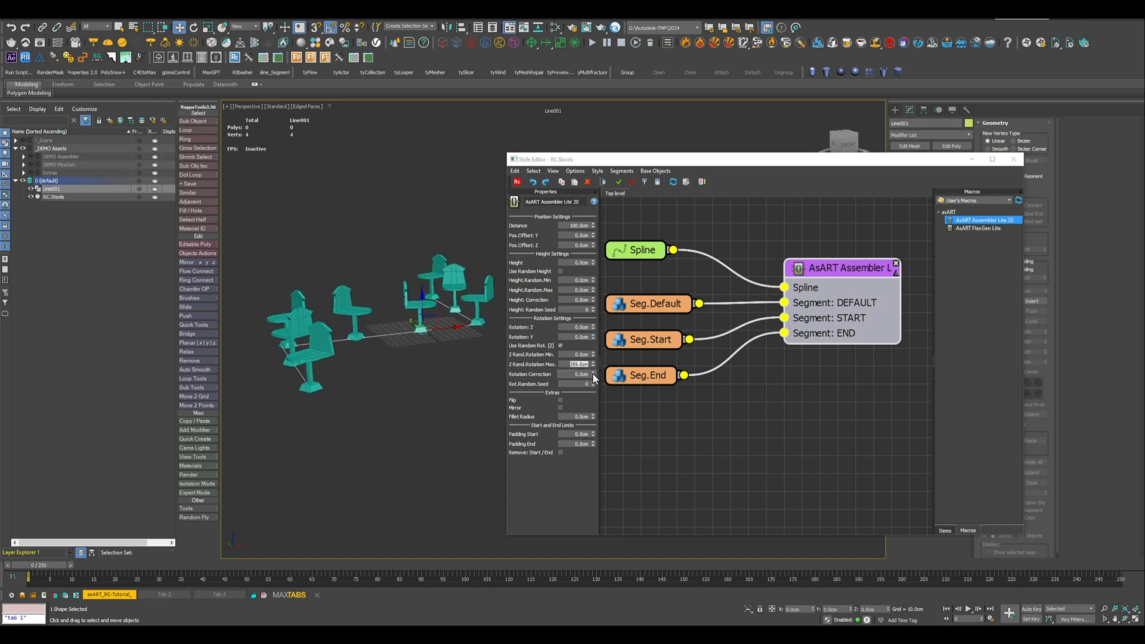
- Raise the Rot. Random Seed to 18 to cycle through different random chair orientations
mouse_move(593, 377)
mouse_down()
mouse_move(594, 551)
mouse_move(581, 316)
mouse_move(588, 381)
mouse_up()
click(594, 383)
click(593, 383)
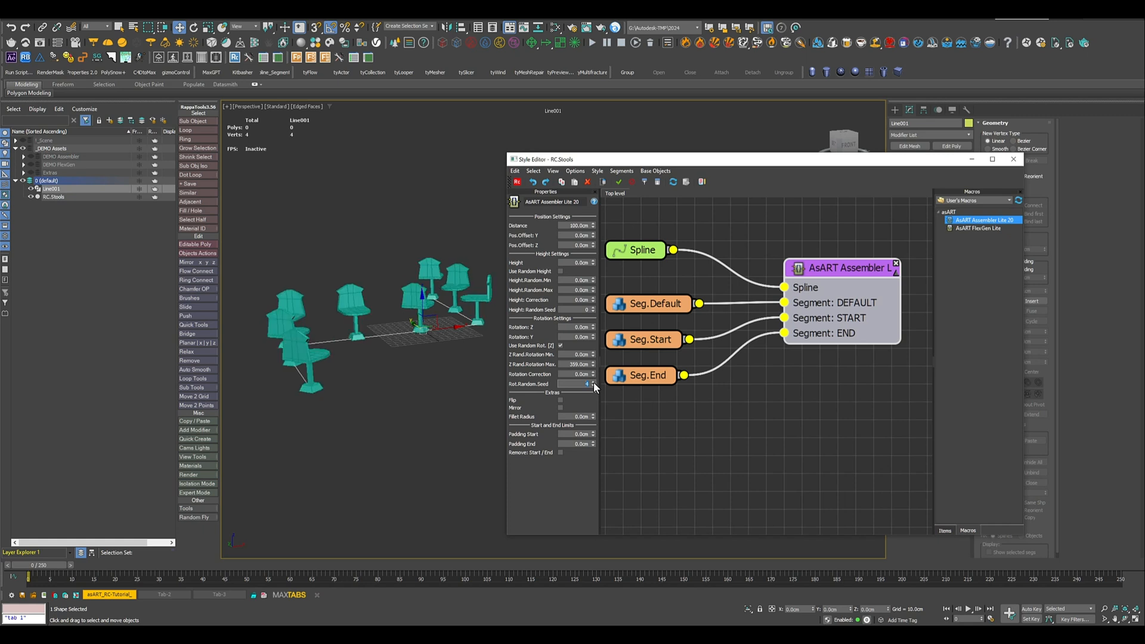
click(594, 384)
click(594, 383)
click(594, 383)
click(594, 383)
click(593, 383)
click(594, 384)
click(594, 383)
click(594, 383)
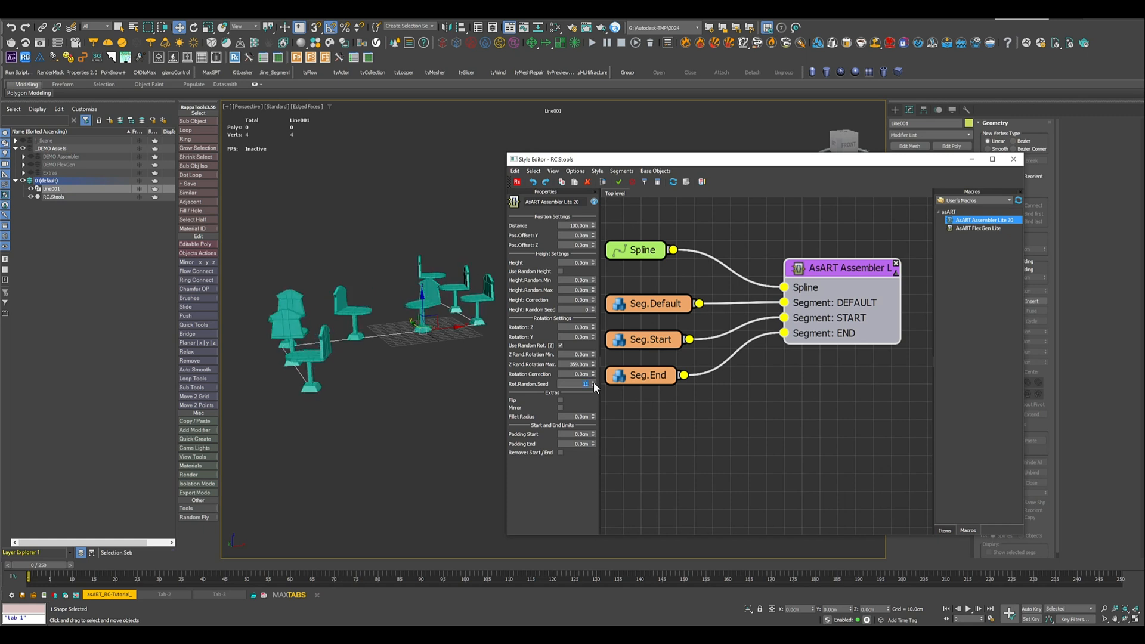
click(594, 383)
click(594, 384)
click(594, 383)
click(594, 383)
click(594, 384)
click(593, 383)
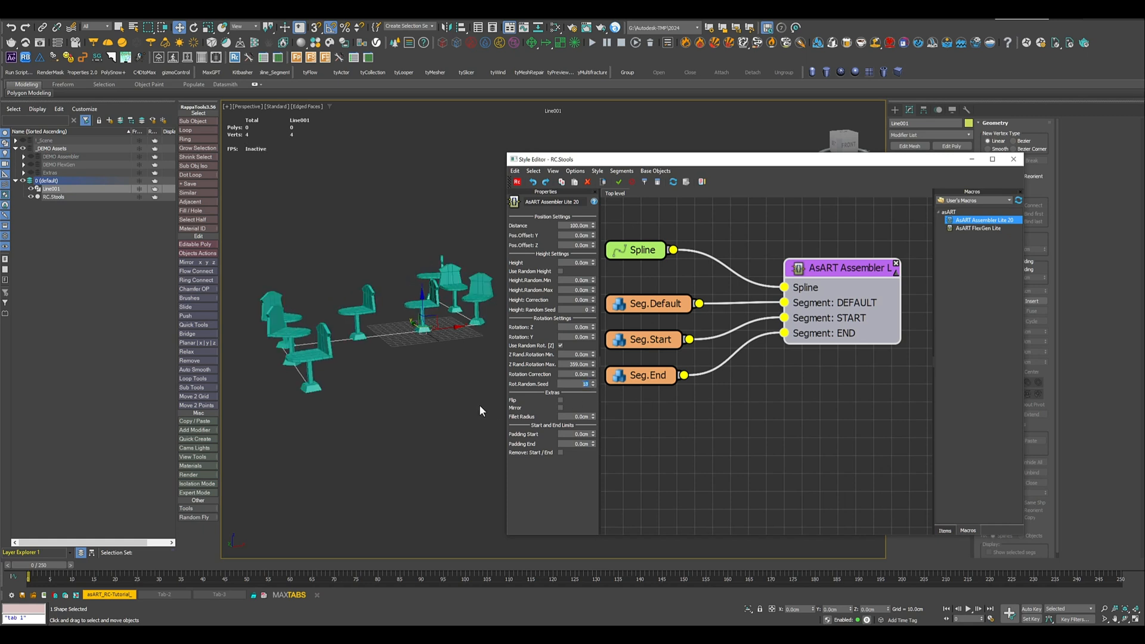
- Reset the random rotation seed and Z random rotation maximum to 0, and disable Use Random Rot. [Z]
right_click(594, 385)
right_click(594, 365)
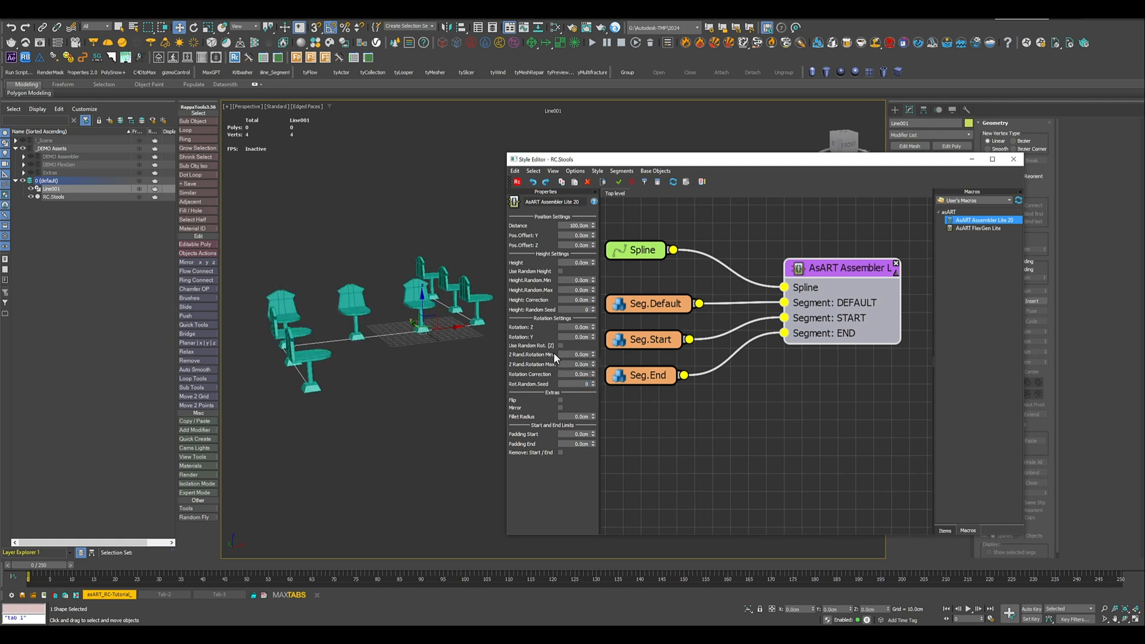
alt+middle_drag(398, 363, 477, 391)
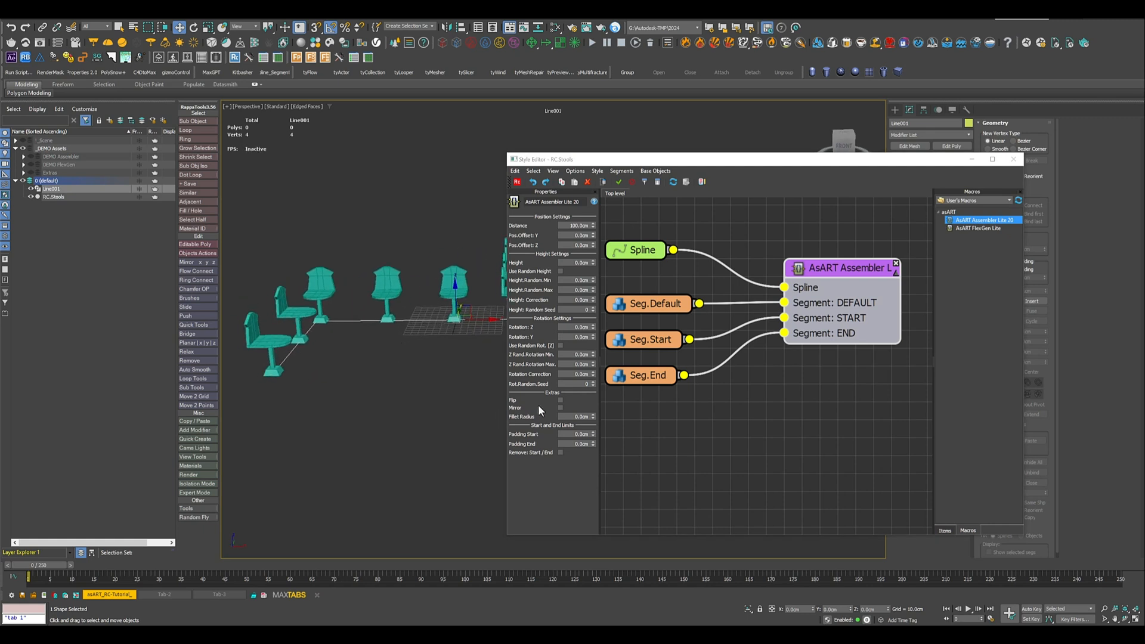
- Enable the macro's Flip option for the chairs and move the style editor clear of the object settings
click(560, 400)
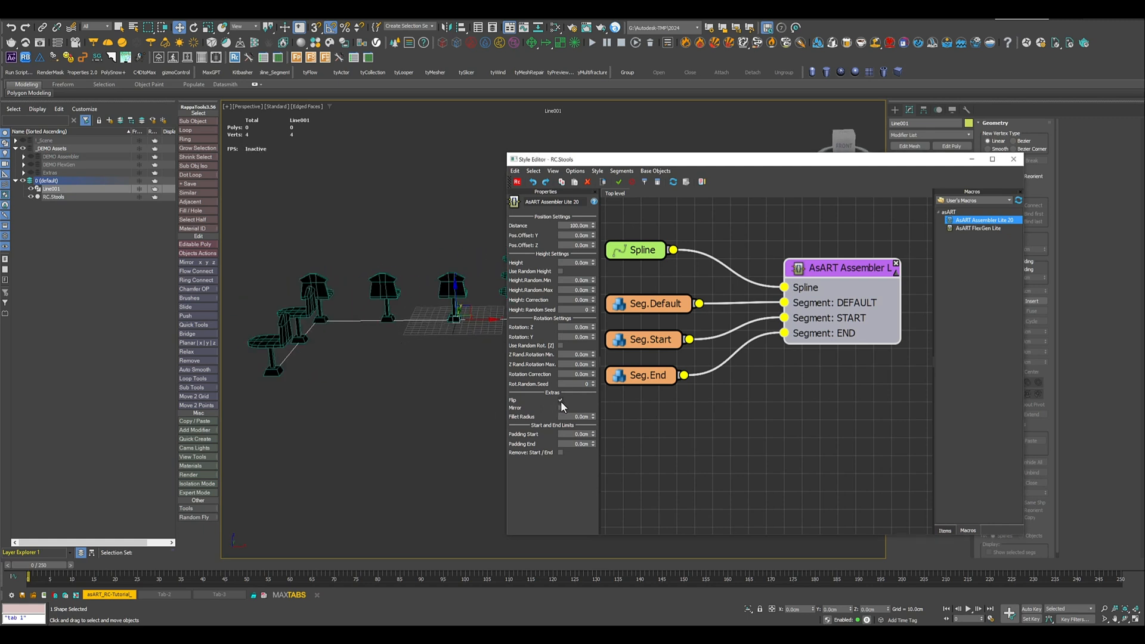
alt+middle_drag(352, 342, 376, 361)
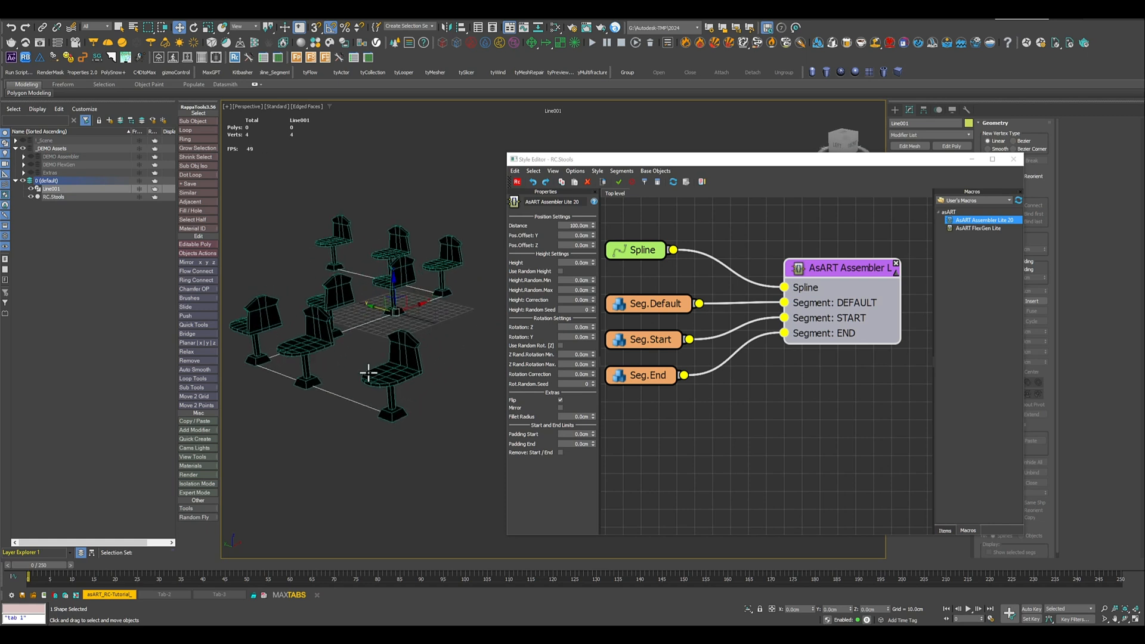
drag(878, 160, 744, 120)
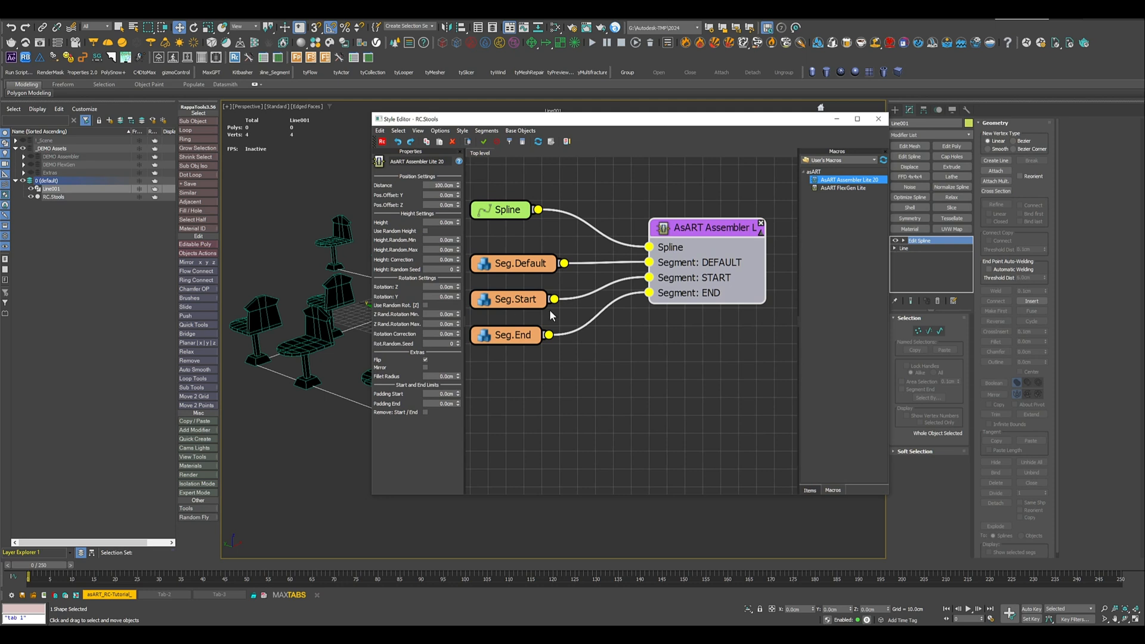
- Select the RC.Stools object, try the Mesh viewport display, and return it to Quick Mesh
click(290, 325)
click(270, 311)
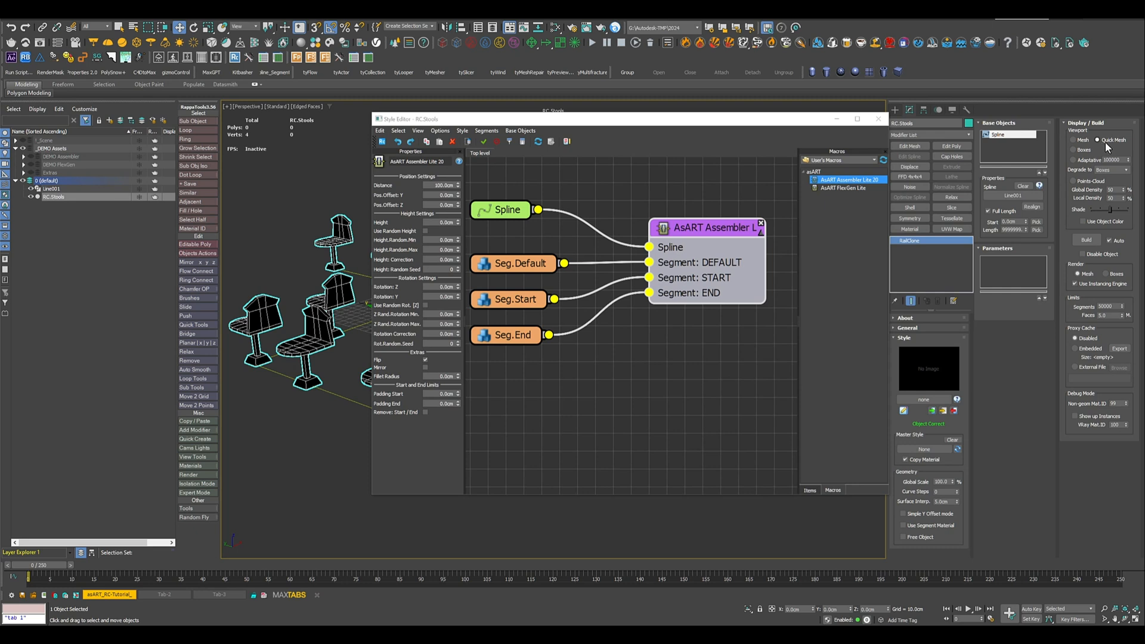
click(1073, 140)
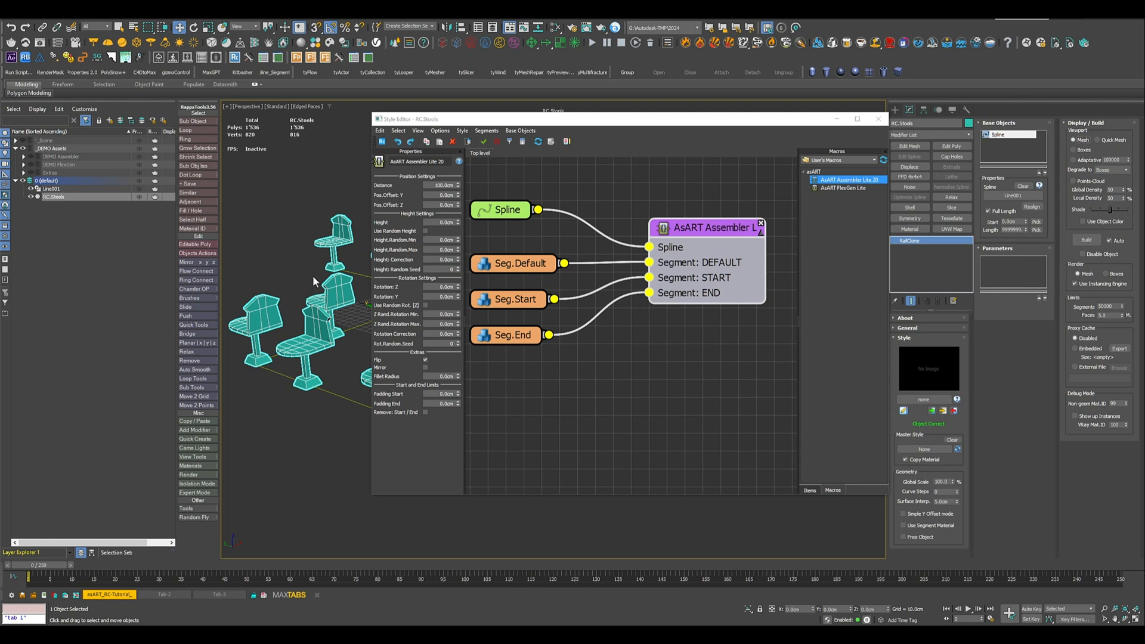
click(1097, 140)
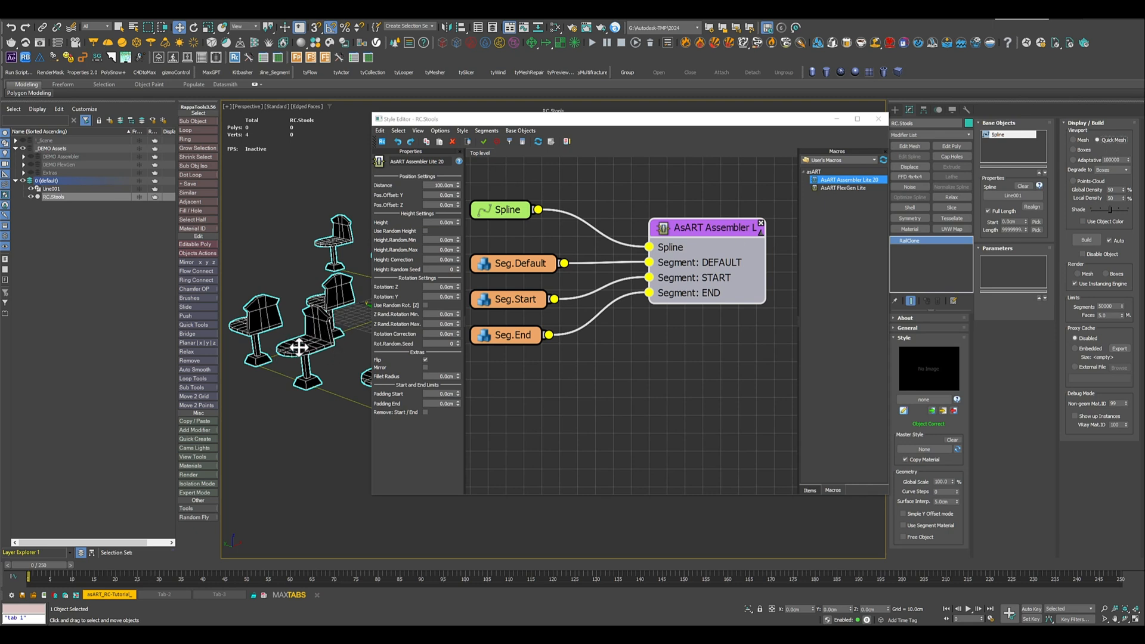
mouse_move(306, 373)
alt+middle_down()
mouse_move(333, 363)
mouse_move(301, 370)
mouse_move(310, 377)
alt+middle_up()
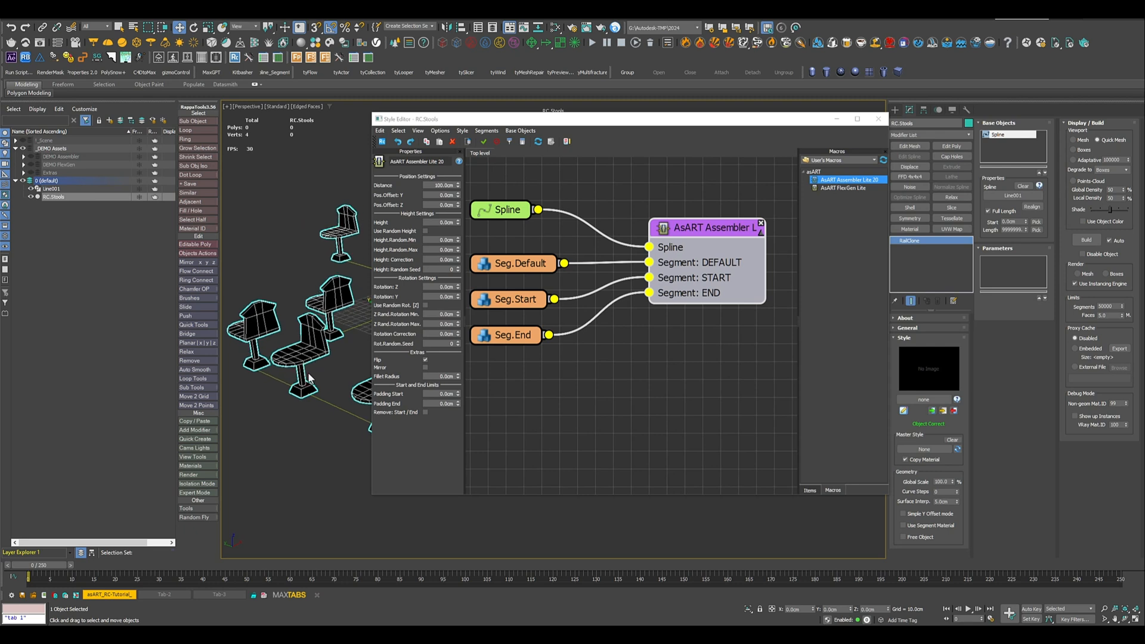
- Move the style editor off the chairs, disable Flip and enable Mirror in the macro's extras
drag(720, 123, 890, 128)
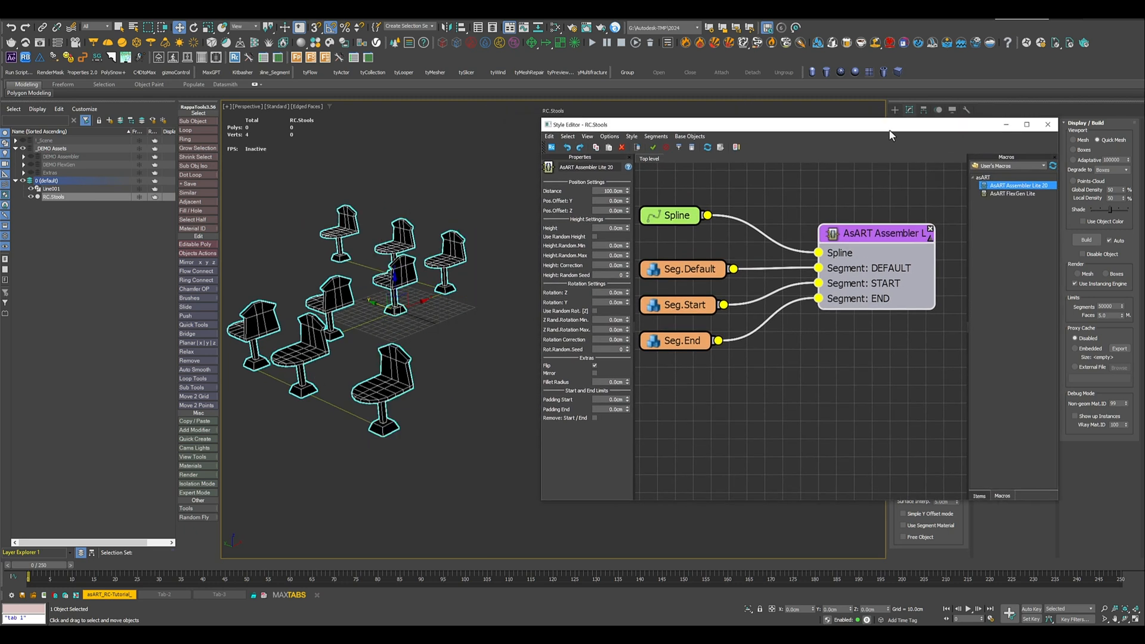
click(594, 365)
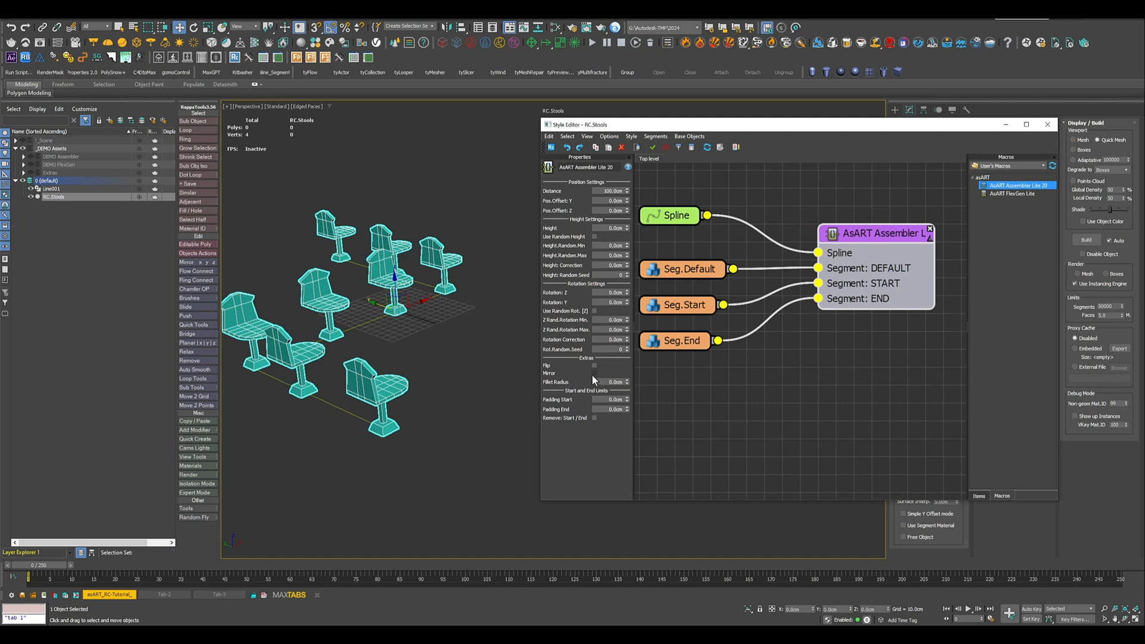
click(594, 373)
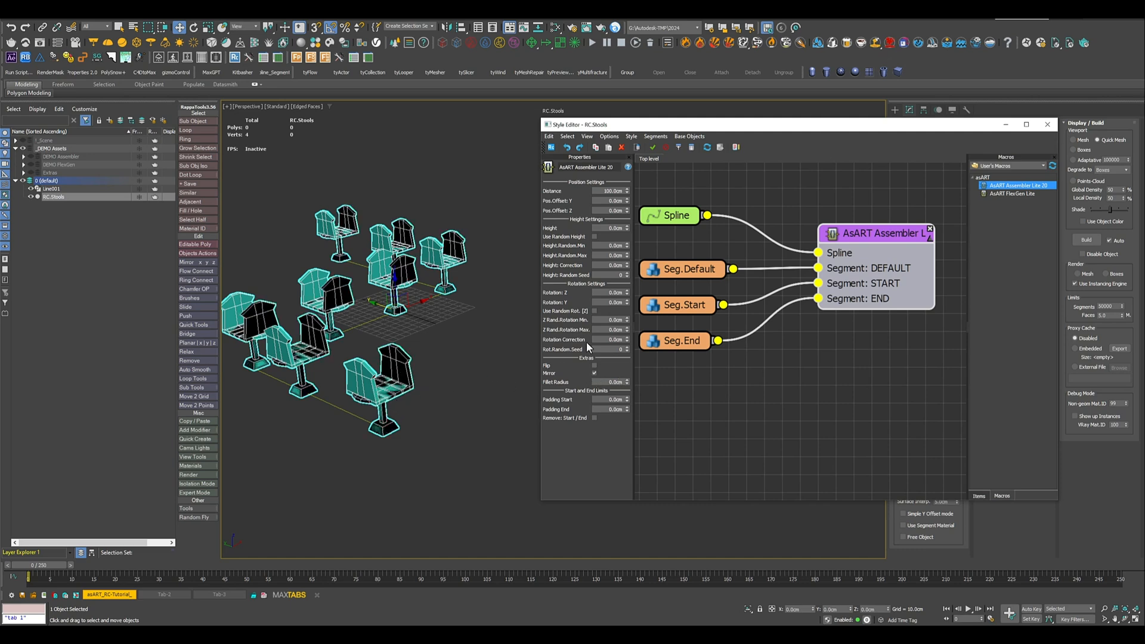
mouse_move(400, 395)
alt+middle_down()
mouse_move(441, 381)
mouse_move(405, 381)
alt+middle_up()
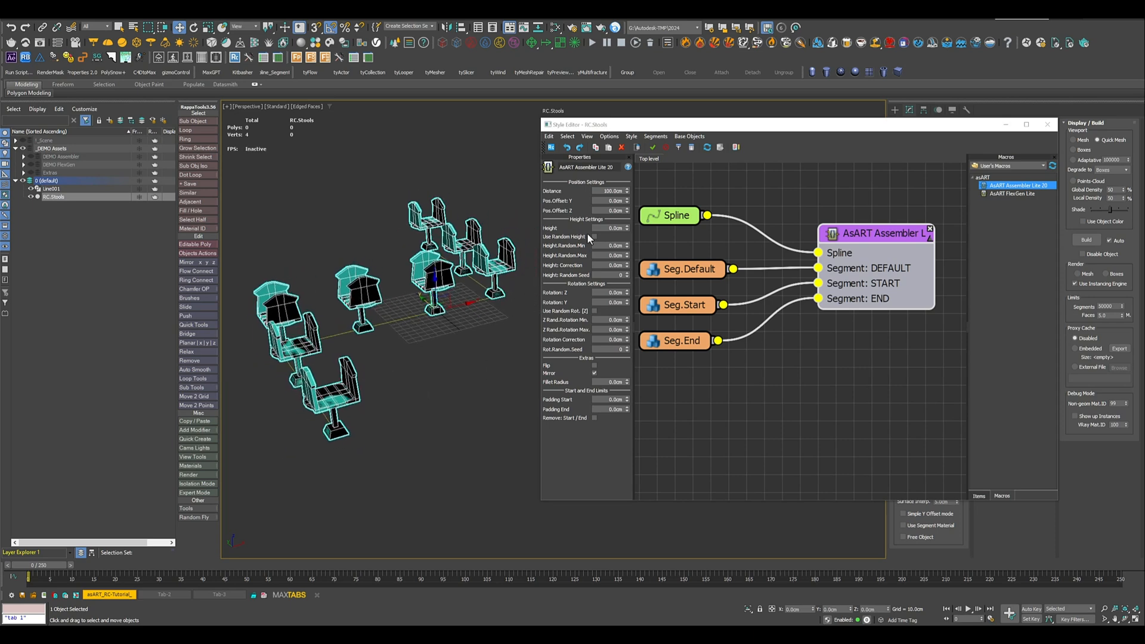
- Set the macro's Pos.Offset: Y to 50 cm to separate the mirrored chairs from the spline
click(596, 201)
text(45)
key(Return)
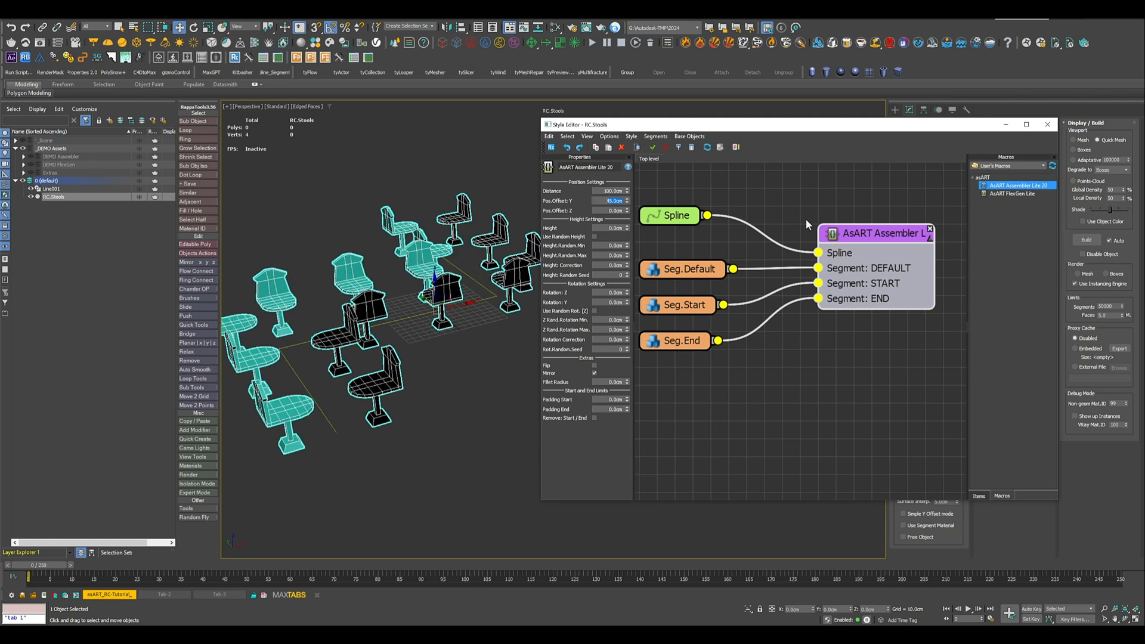
text(50)
key(Return)
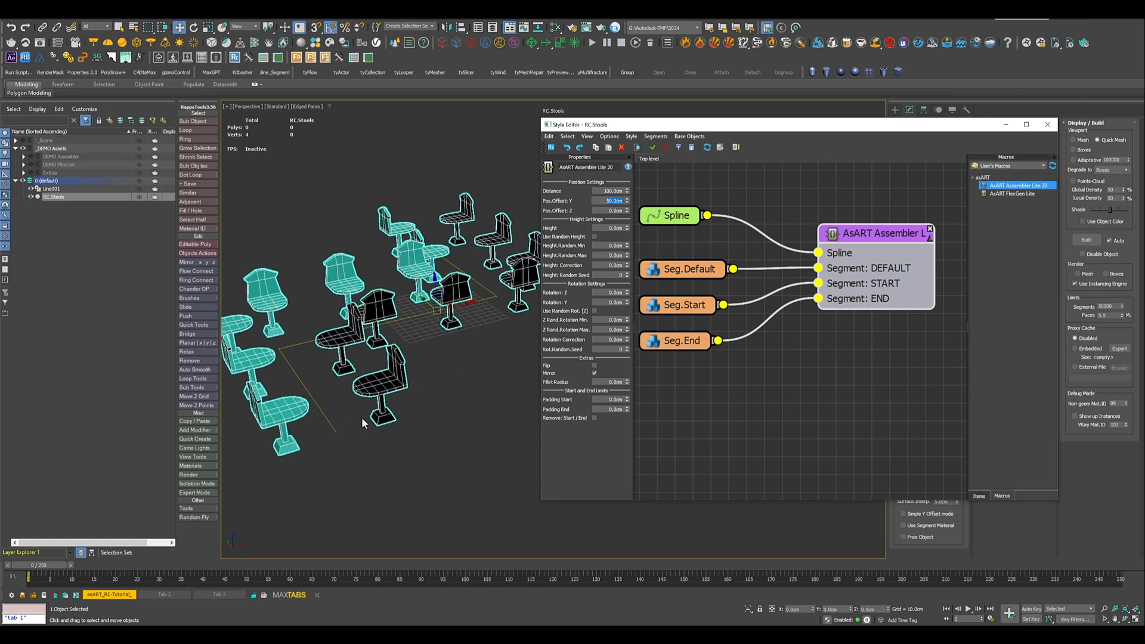
mouse_move(393, 413)
alt+middle_down()
mouse_move(357, 420)
mouse_move(409, 401)
mouse_move(407, 419)
alt+middle_up()
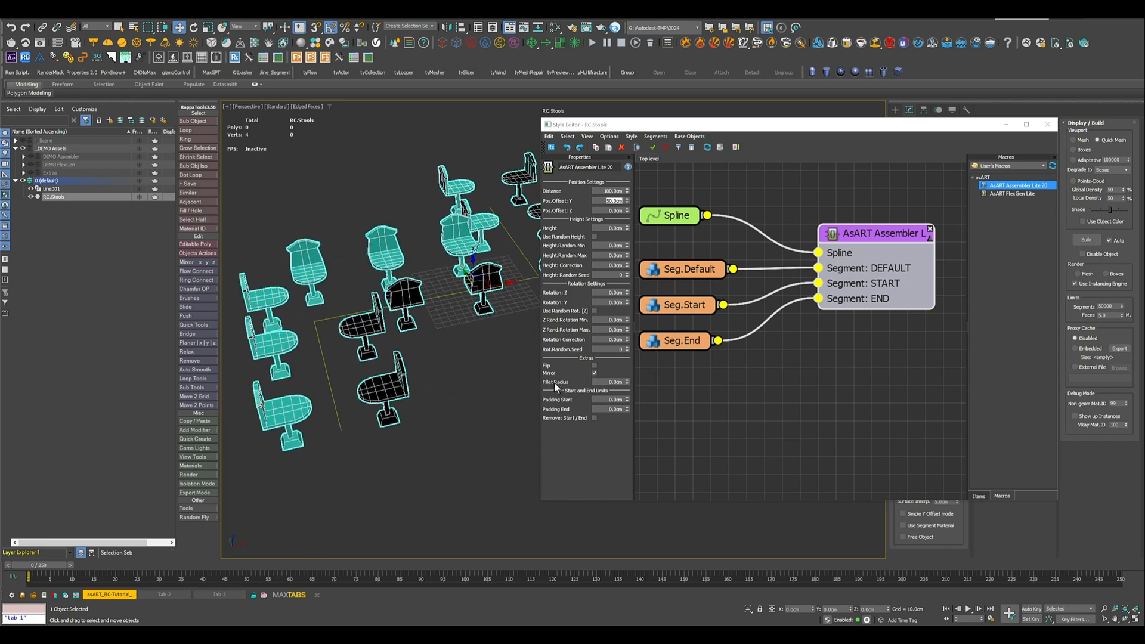
- In top view, try Fillet Radius values of 100 cm and 50 cm on the chair layout, and reset the radius to 0
alt+middle_drag(442, 371, 396, 373)
key(t)
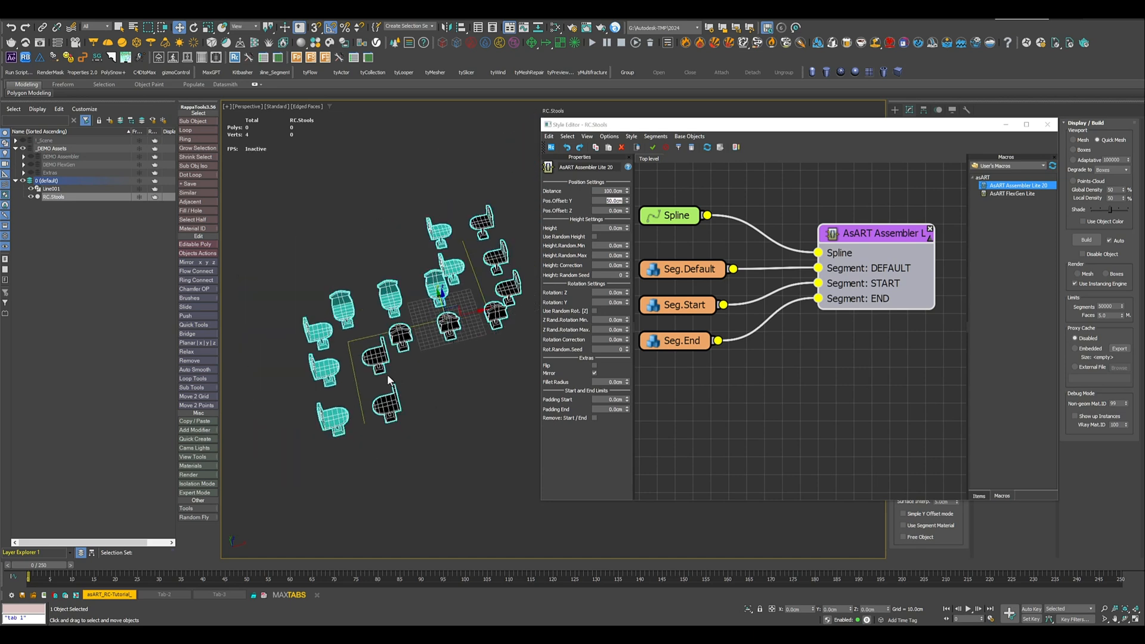
scroll(356, 256, up, 5)
scroll(356, 262, down, 3)
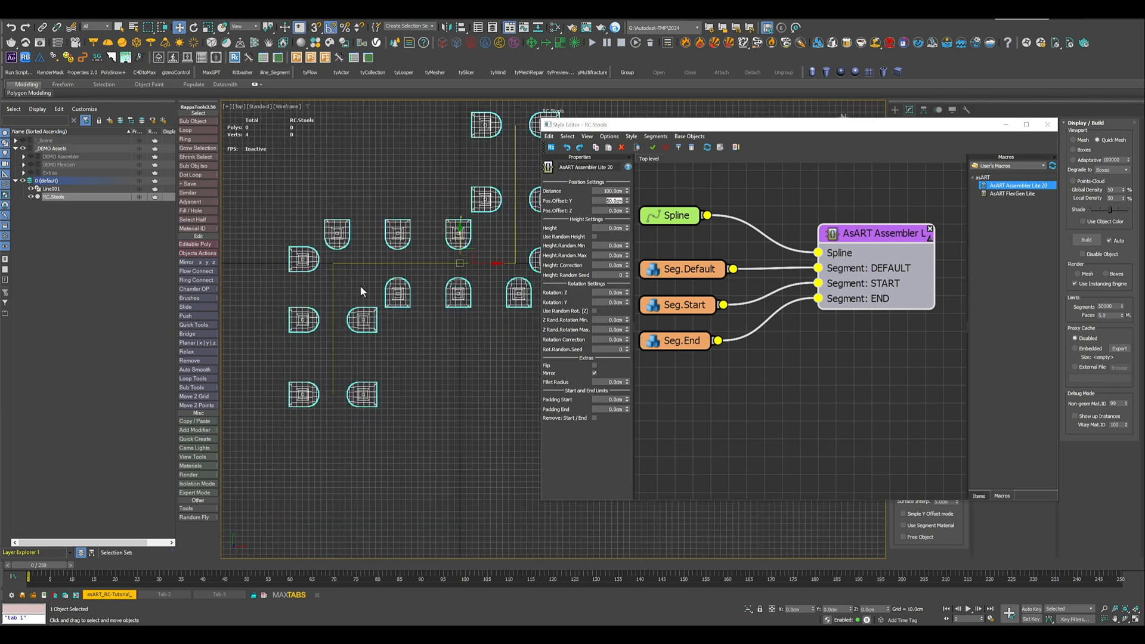
middle_drag(360, 285, 328, 291)
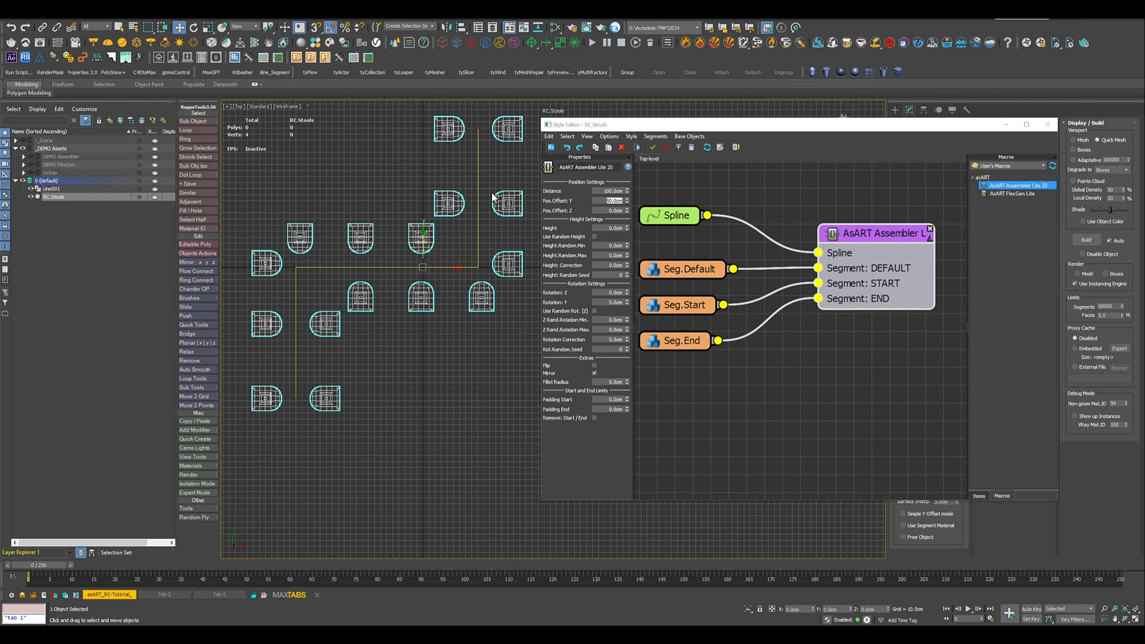
click(605, 382)
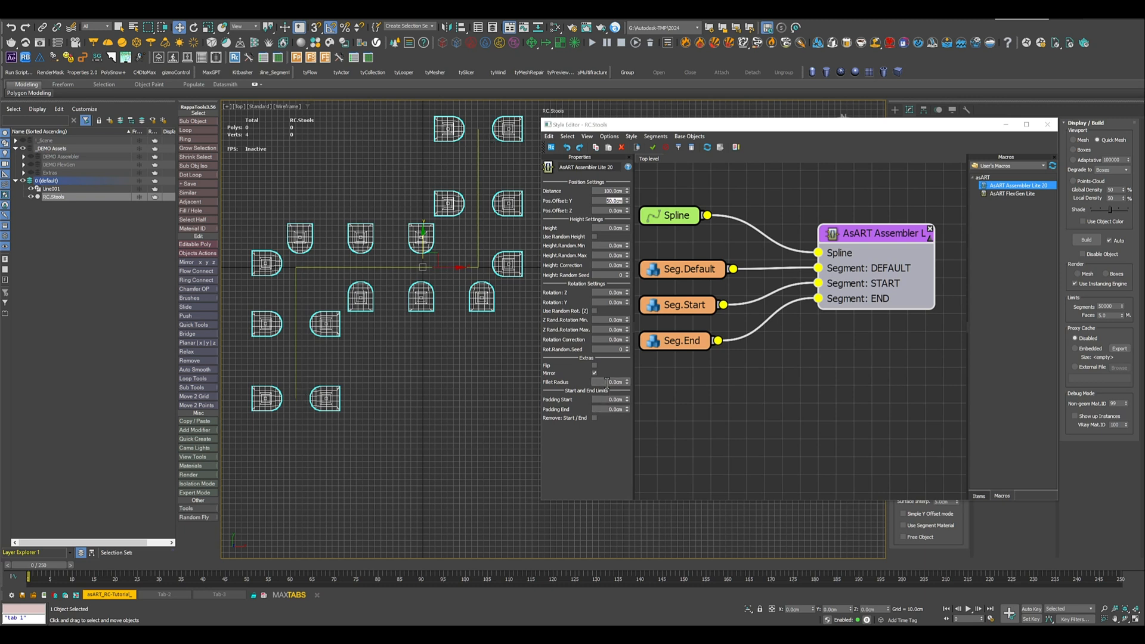
text(100)
key(Return)
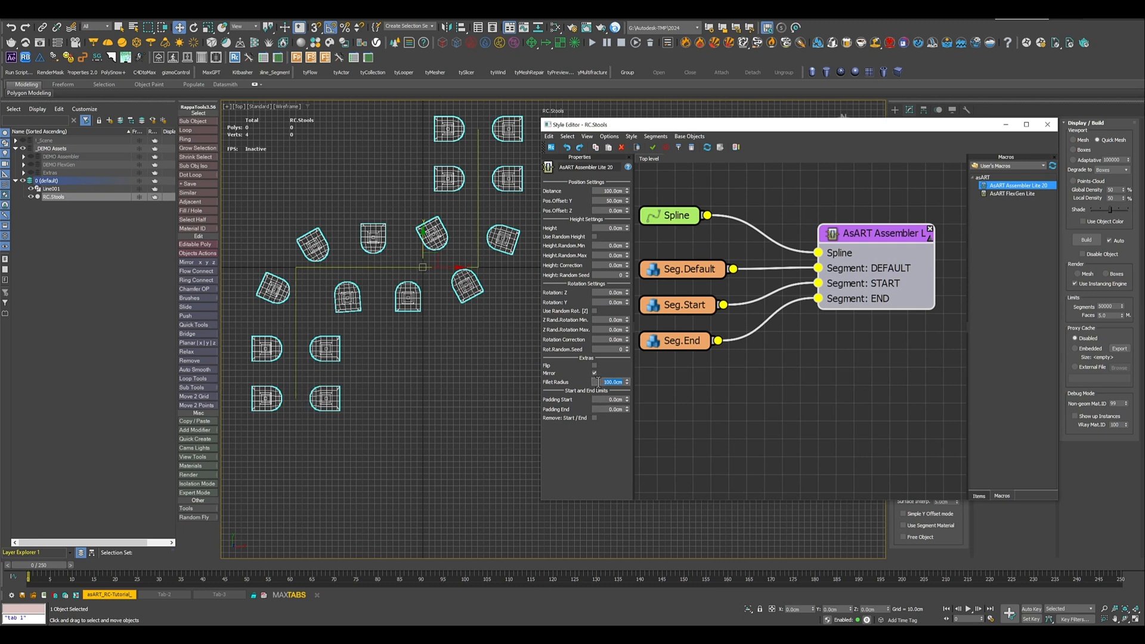
text(50)
key(Return)
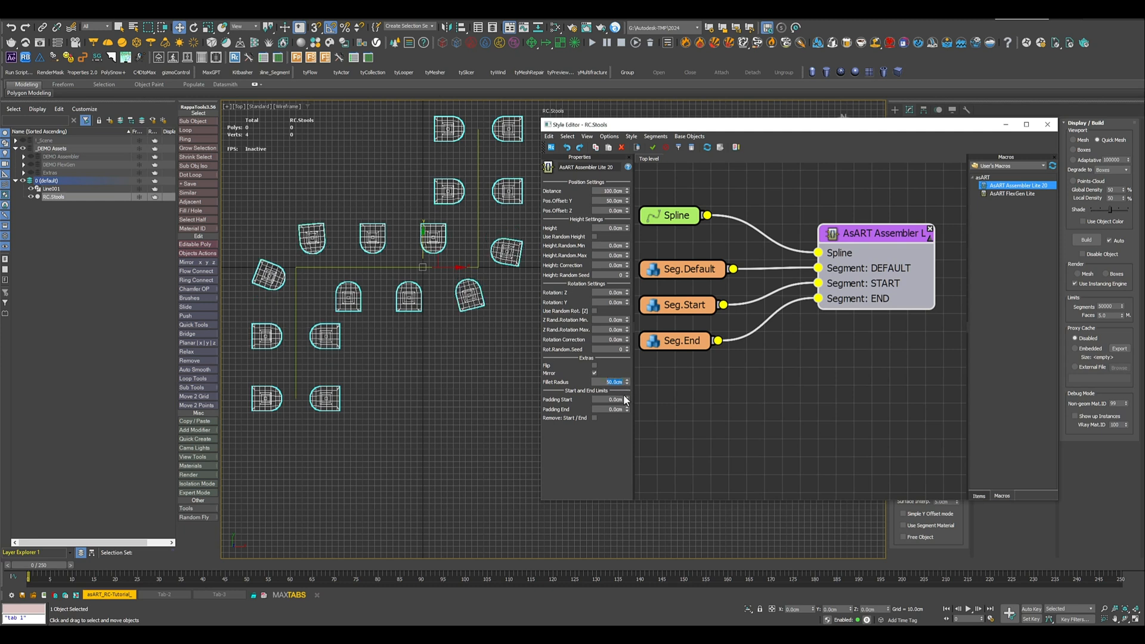
right_click(626, 385)
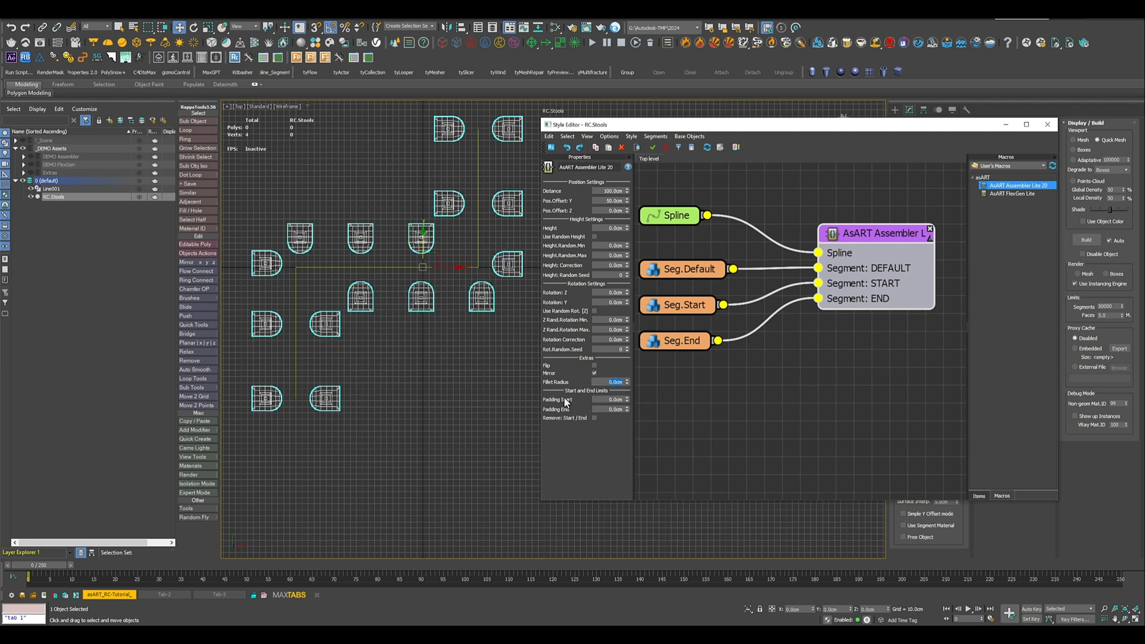
- Return to the perspective view, switch Remove: Start / End on and off repeatedly, and try the start and end padding
middle_click(466, 378)
key(p)
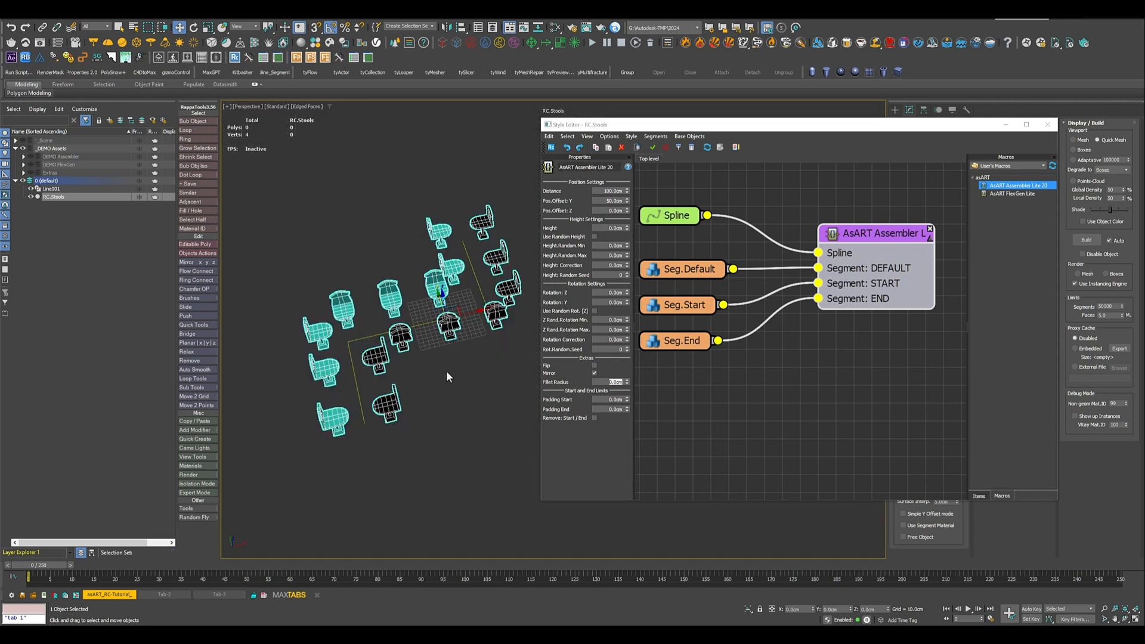
alt+middle_drag(456, 378, 449, 368)
scroll(459, 379, up, 1)
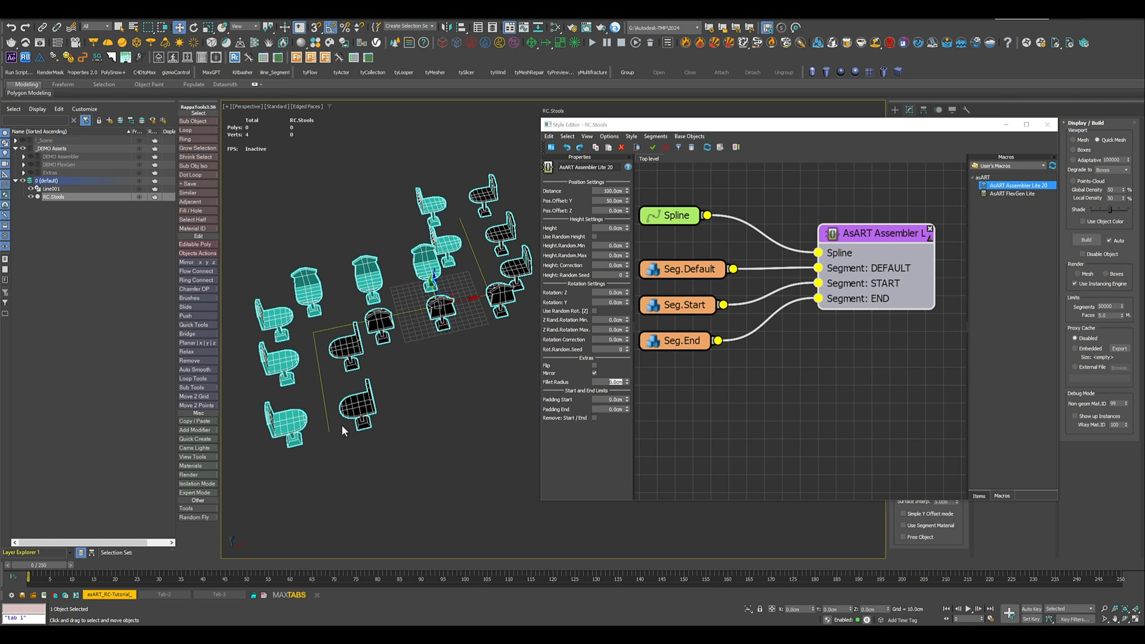
click(593, 417)
click(593, 418)
click(593, 417)
click(593, 418)
click(593, 418)
click(594, 418)
click(593, 418)
click(593, 418)
drag(622, 401, 603, 401)
mouse_move(424, 378)
alt+middle_down()
mouse_move(406, 375)
mouse_move(409, 366)
alt+middle_up()
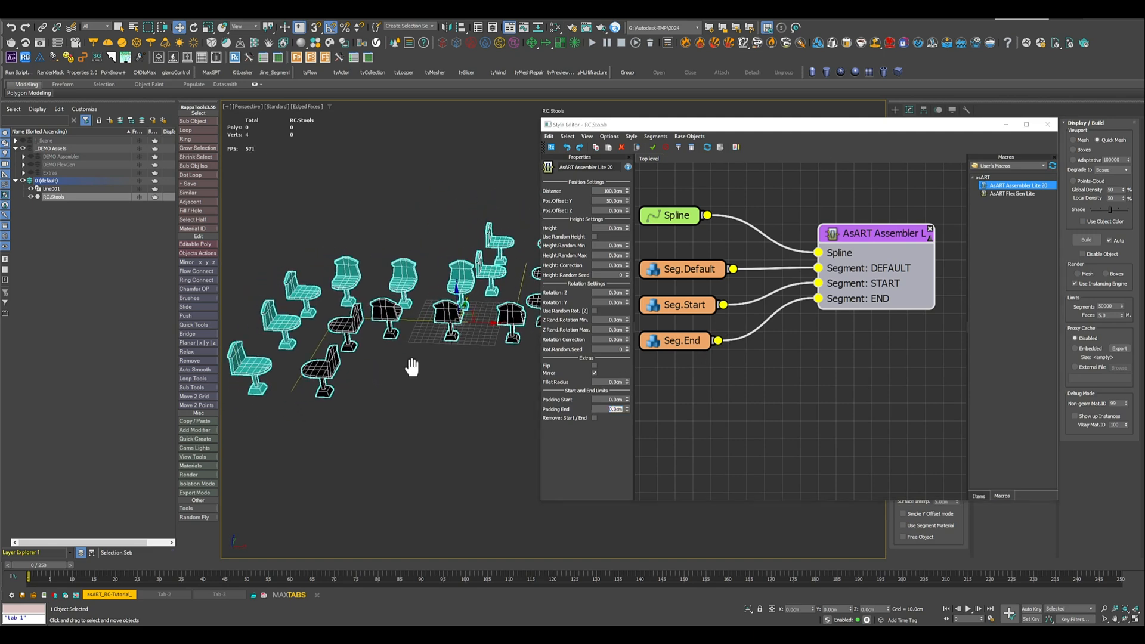
- Enable Use Random Height with a minimum of 30 cm and a maximum of about 75 cm
drag(629, 195, 626, 192)
click(594, 237)
drag(626, 256, 613, 553)
click(614, 245)
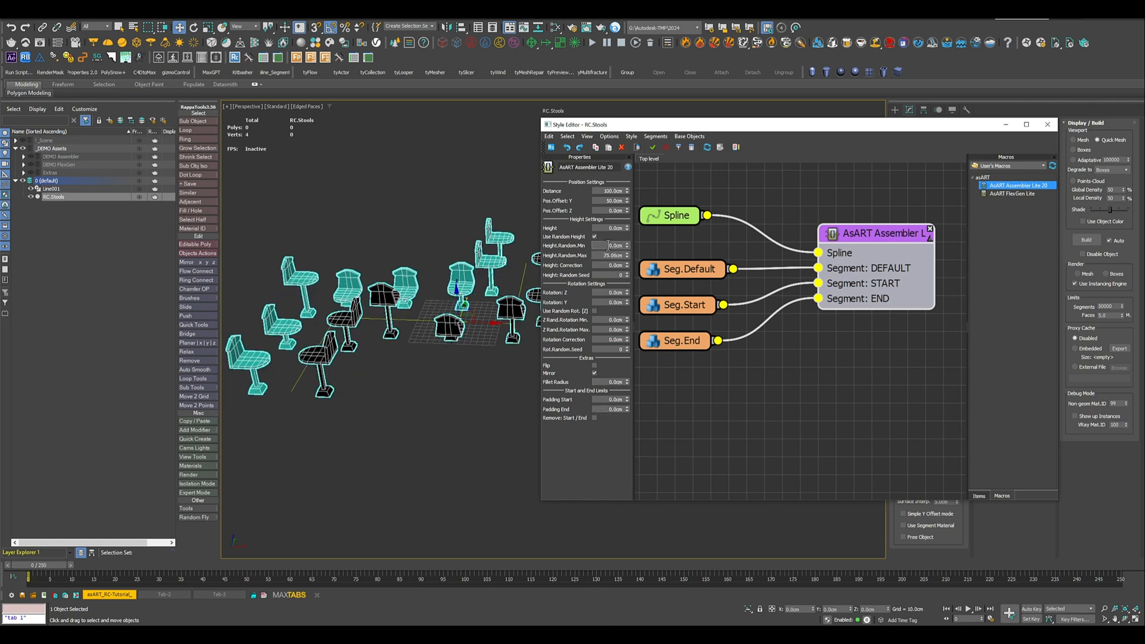
text(30)
key(Return)
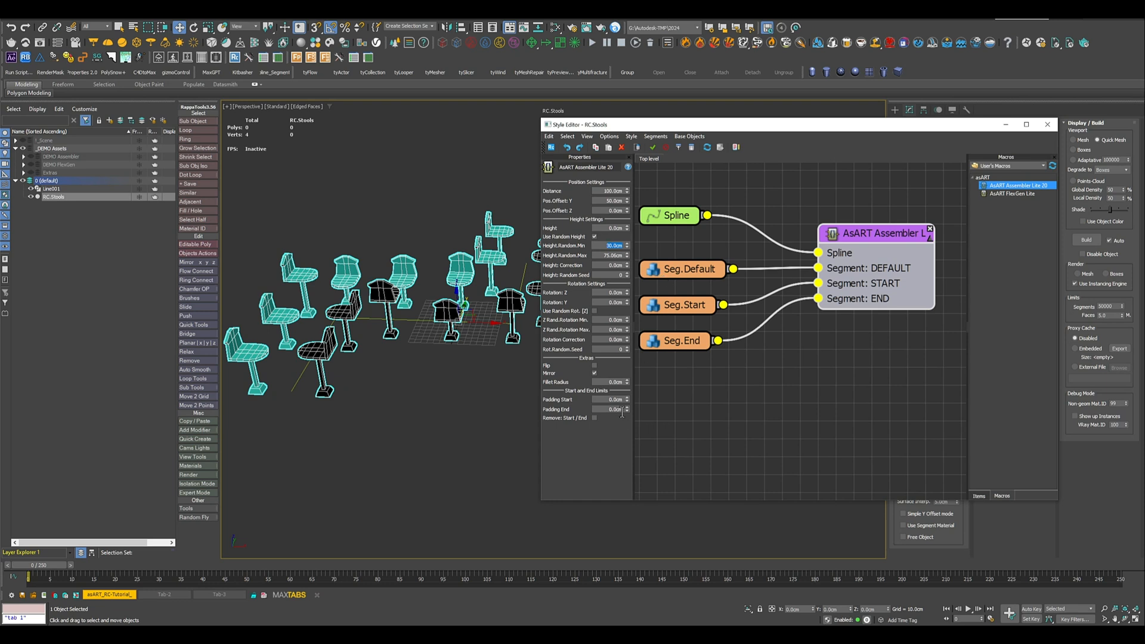
- Enable Use Random Rot. [Z] on the stools with a minimum of 5 and a maximum of -5
click(595, 311)
click(611, 319)
text(5)
key(Return)
click(611, 329)
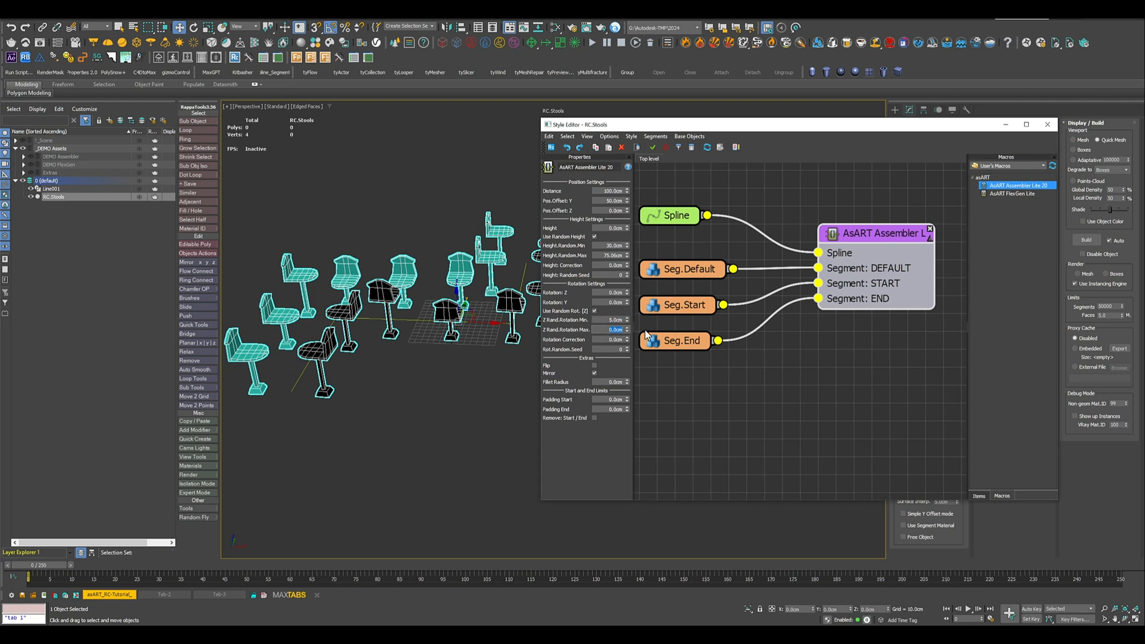
text(-5)
key(Return)
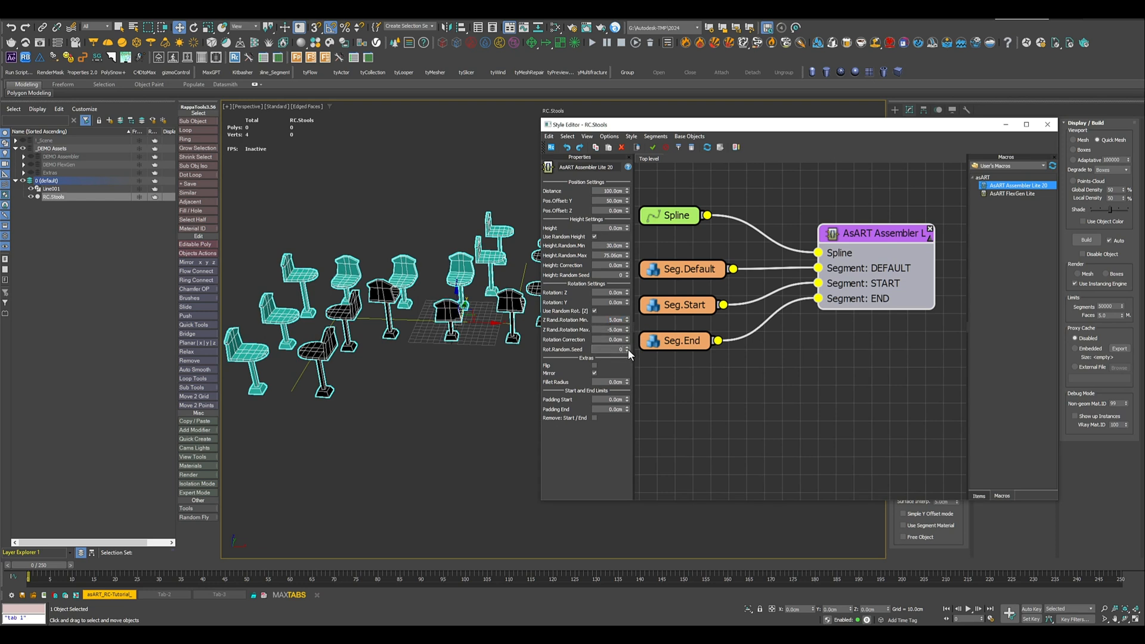
- Step Rot.Random.Seed up several times to vary the random rotation of the stools
click(627, 348)
click(628, 348)
click(627, 347)
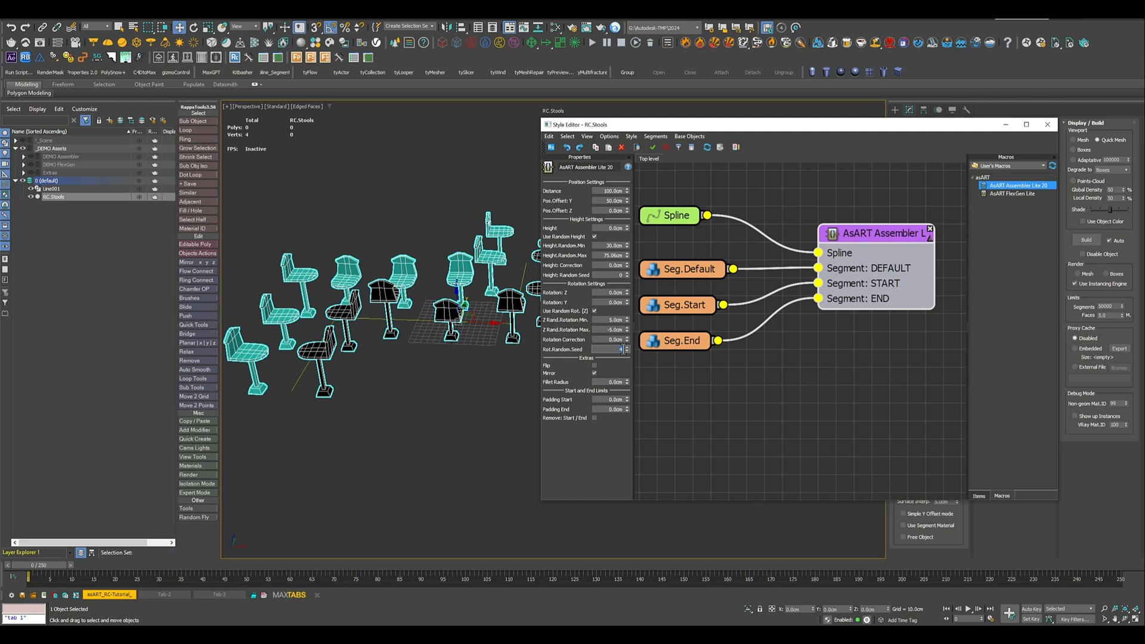
middle_drag(401, 366, 439, 392)
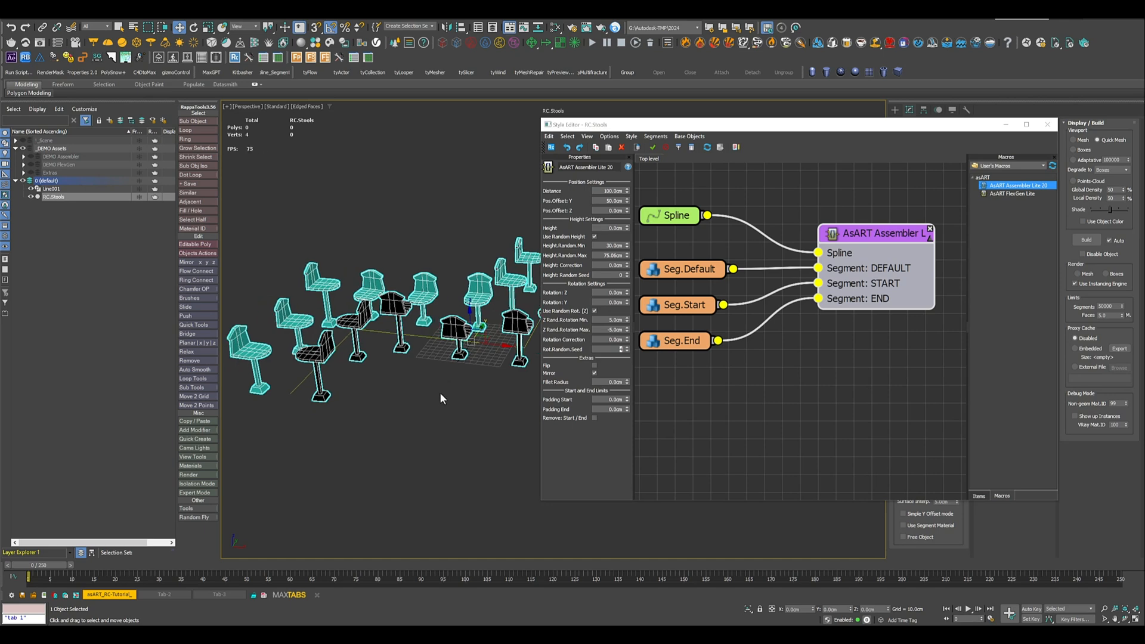
- Close the style editor, create a new RailClone Pro object in front of the stools, and set its X and Y position to 0
click(1048, 125)
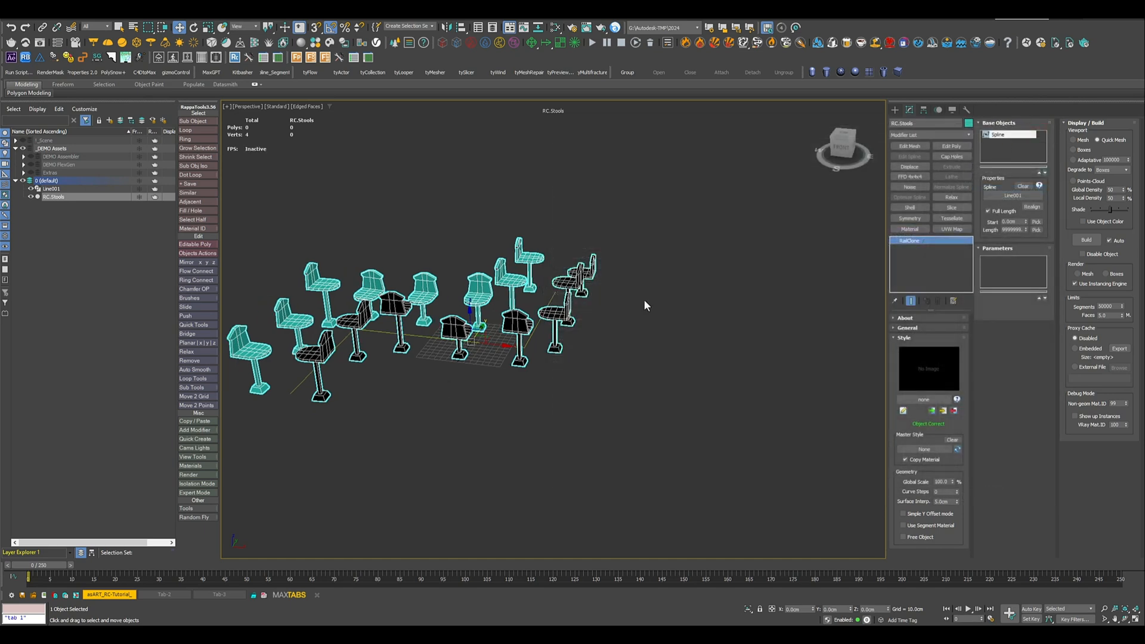
alt+middle_drag(644, 302, 474, 385)
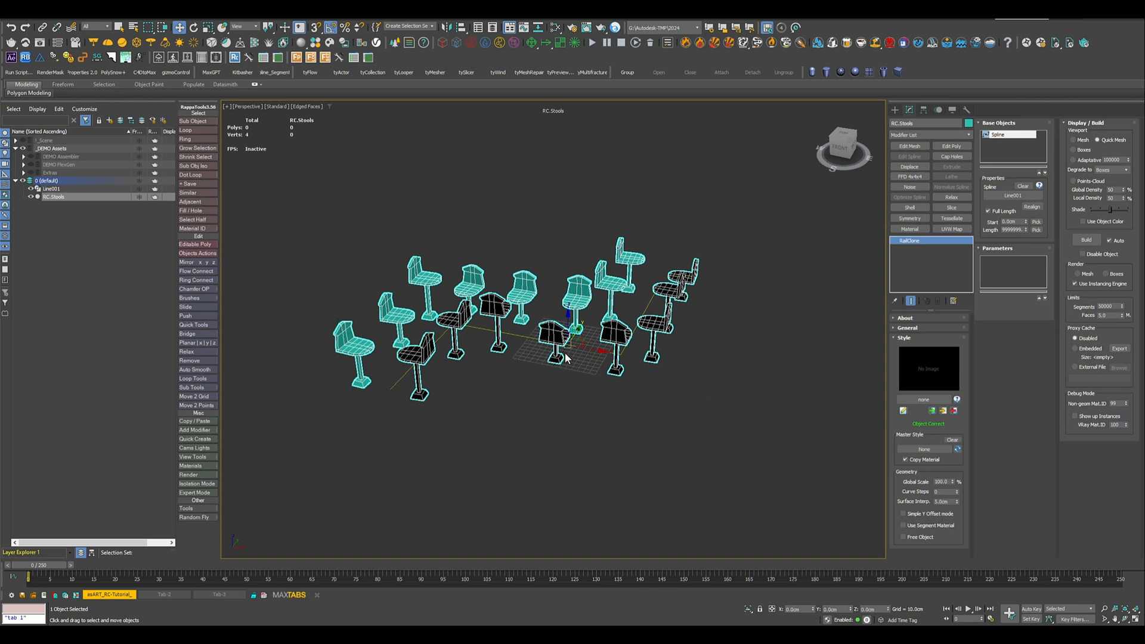
click(234, 58)
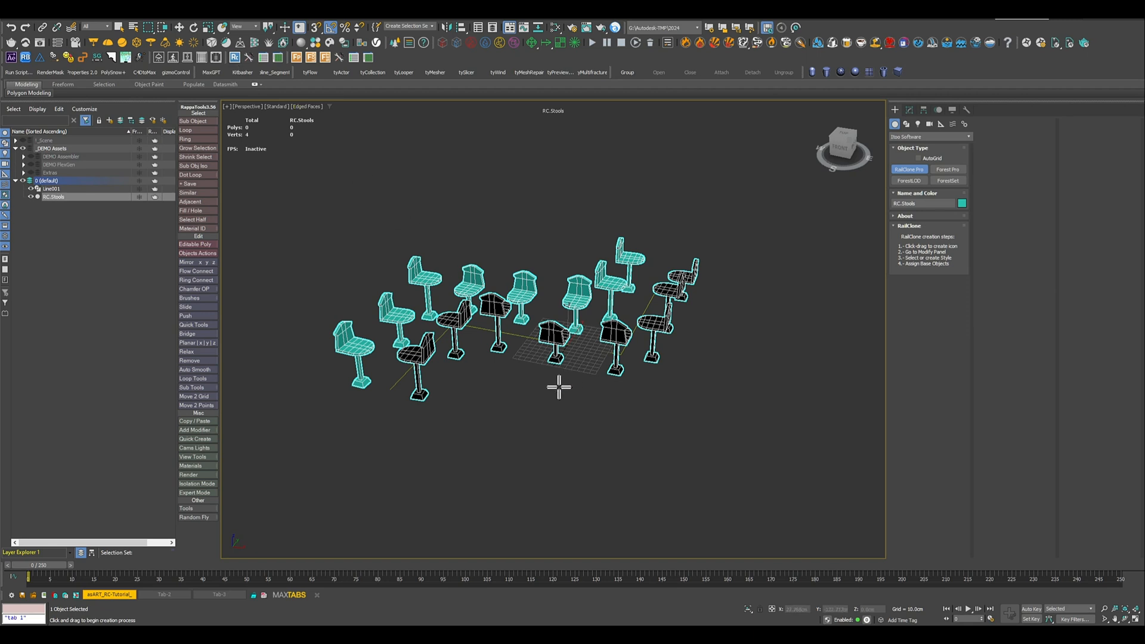
drag(551, 382, 564, 407)
right_click(564, 408)
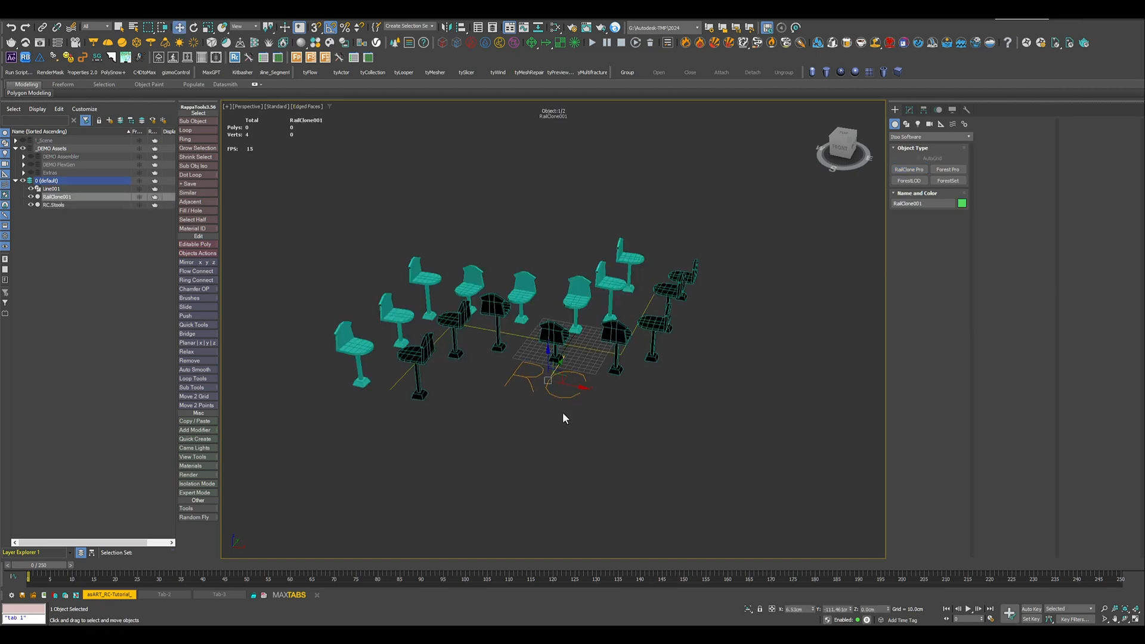
right_click(812, 610)
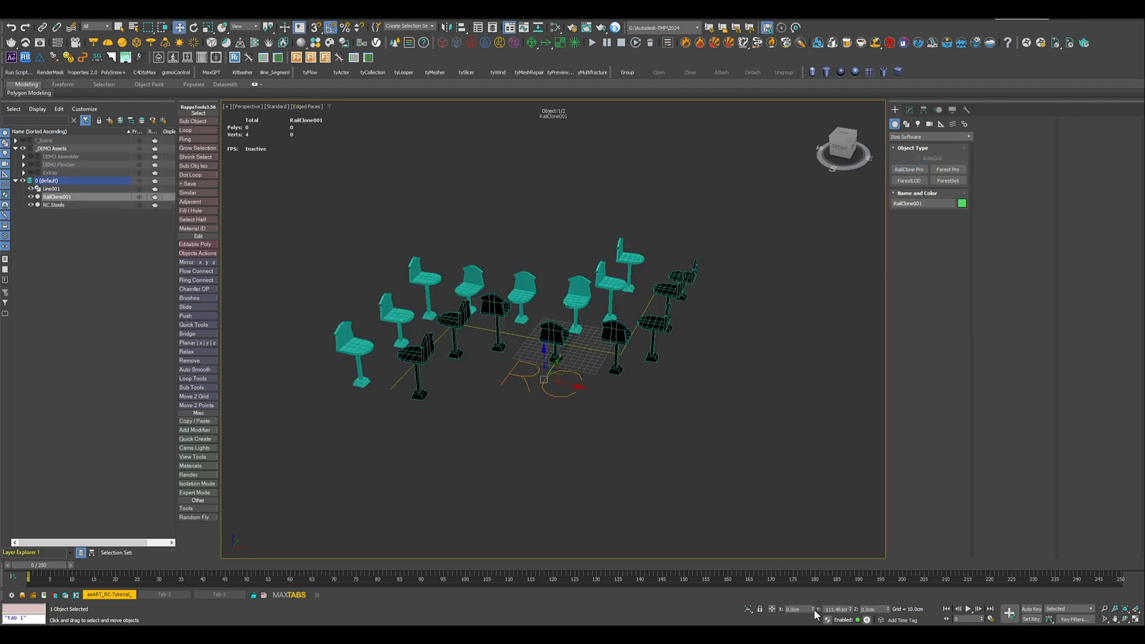
right_click(850, 609)
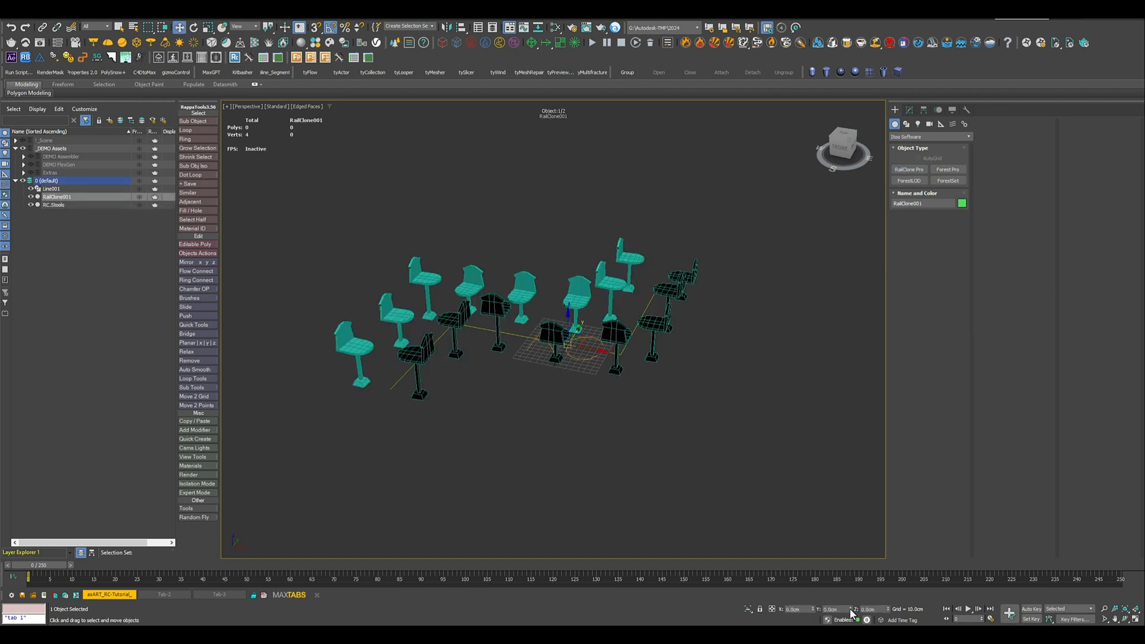
- Open the style editor for the new RailClone object and add the AsART FlexGen Lite macro to its graph
click(908, 114)
click(903, 412)
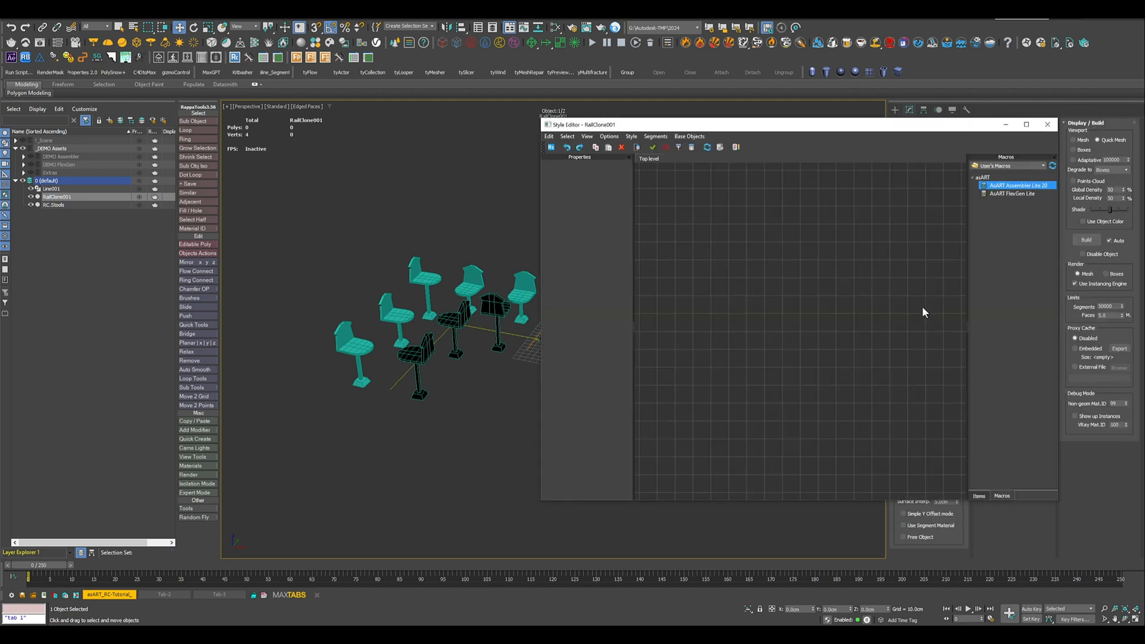
drag(1017, 195, 871, 244)
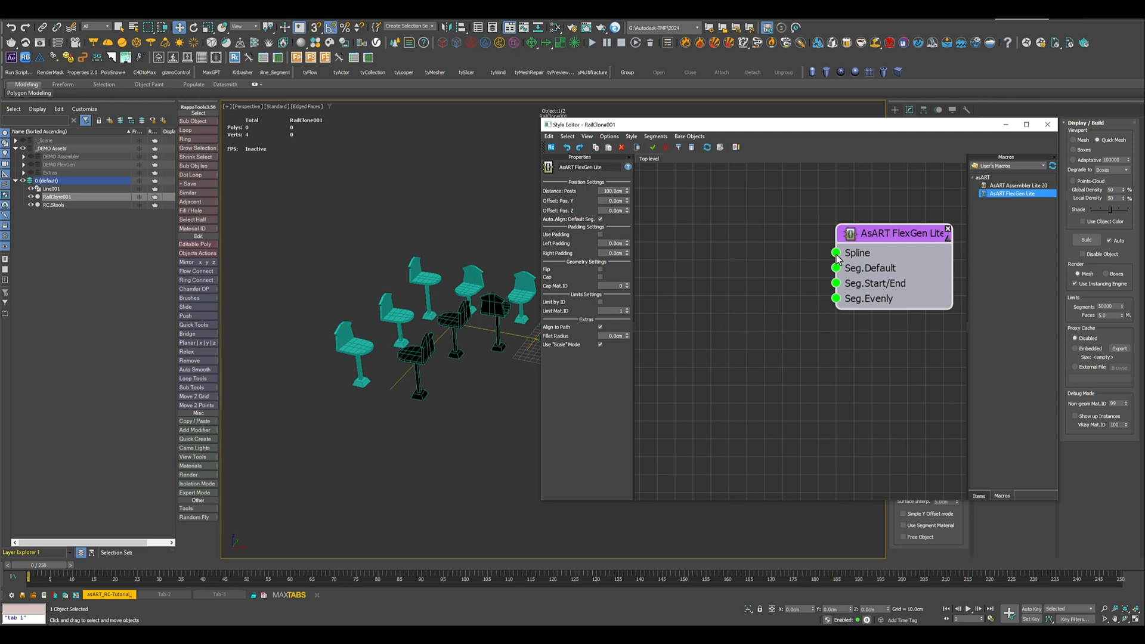
- Connect a Spline node to the macro's Spline input, assign Line001 as its object, and close the style editor
drag(837, 258, 680, 217)
mouse_move(703, 221)
click(747, 222)
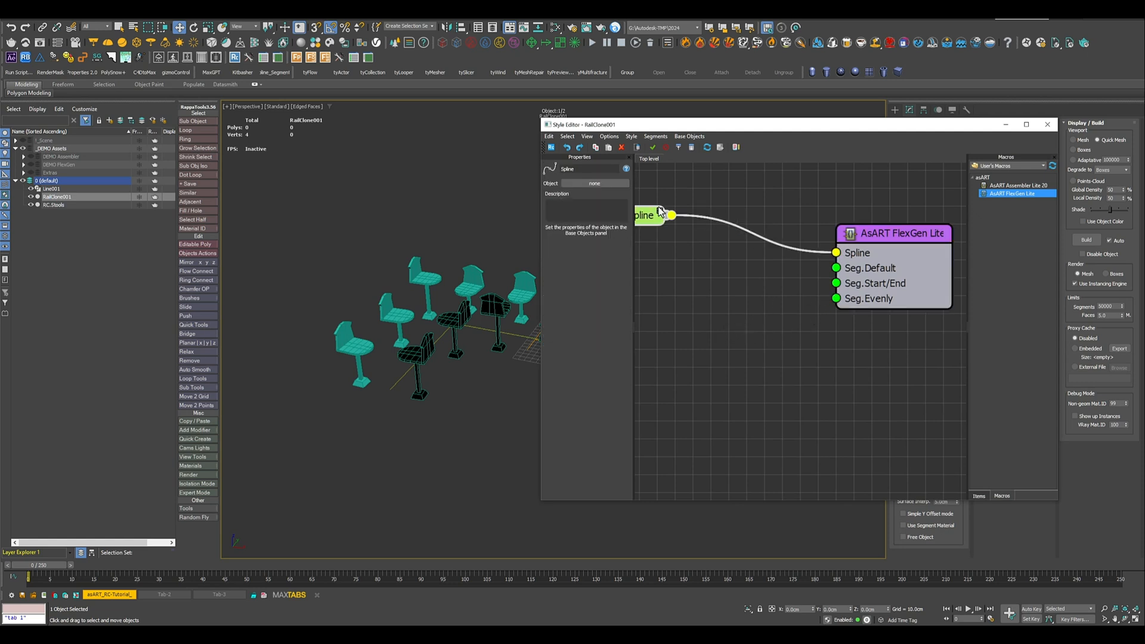
click(595, 183)
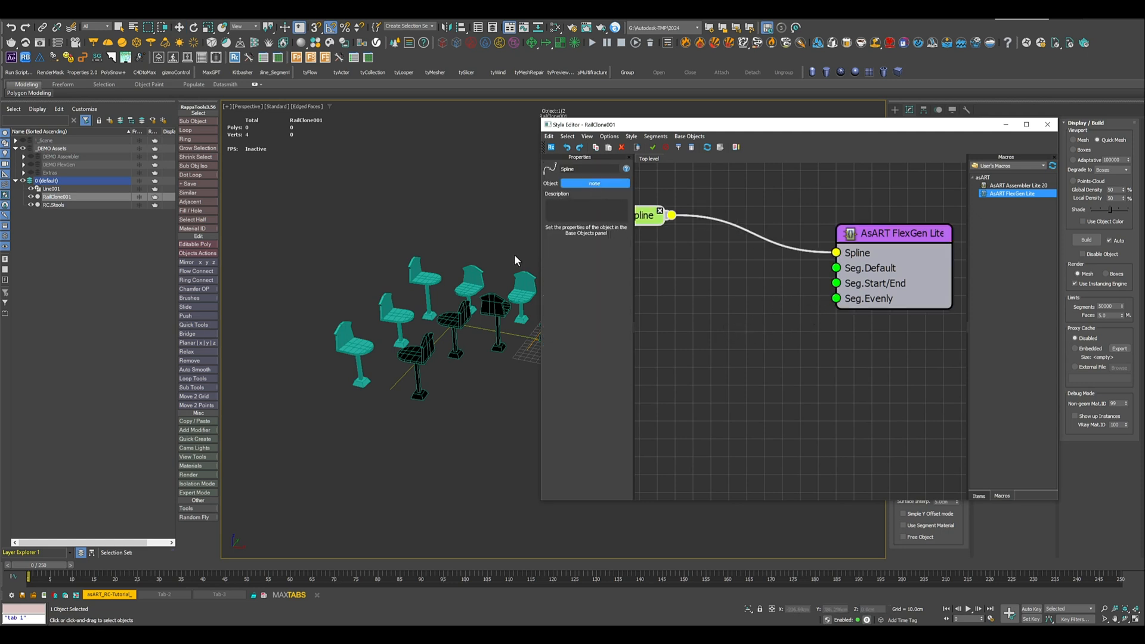
click(397, 382)
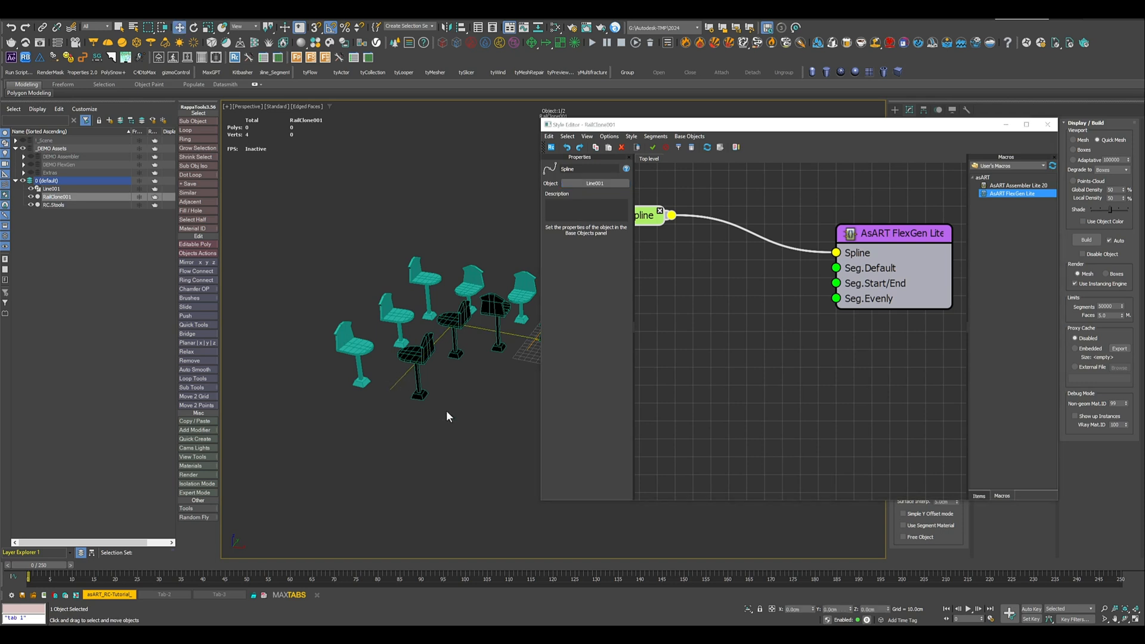
click(1047, 124)
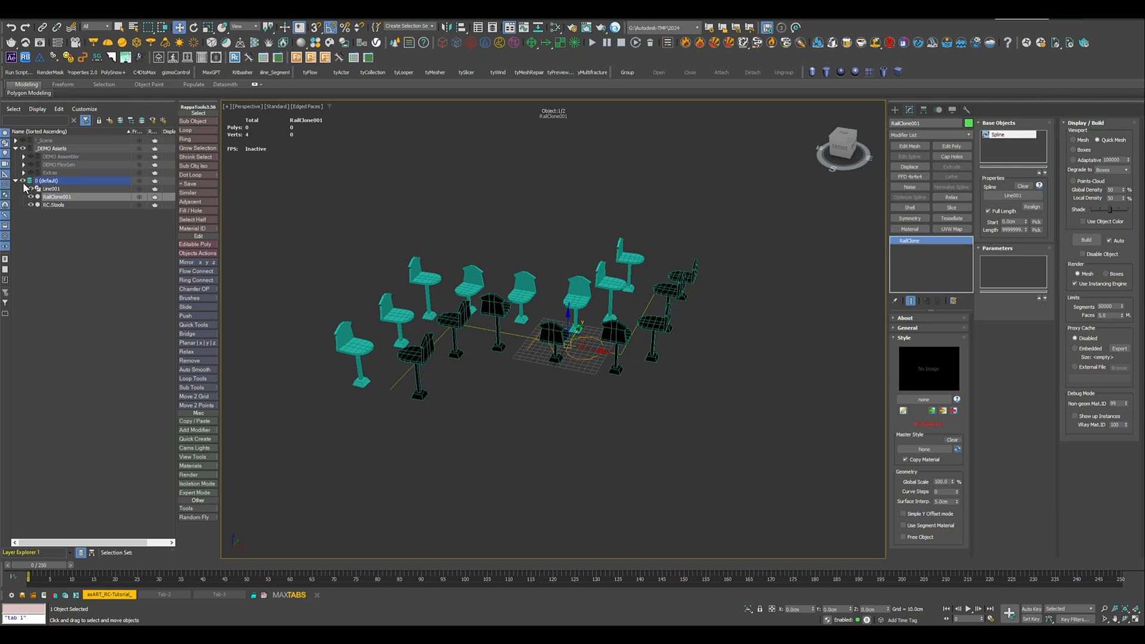
- Hide the 0 (default) layer and show the DEMO FlexGen layer with the sample table
click(23, 181)
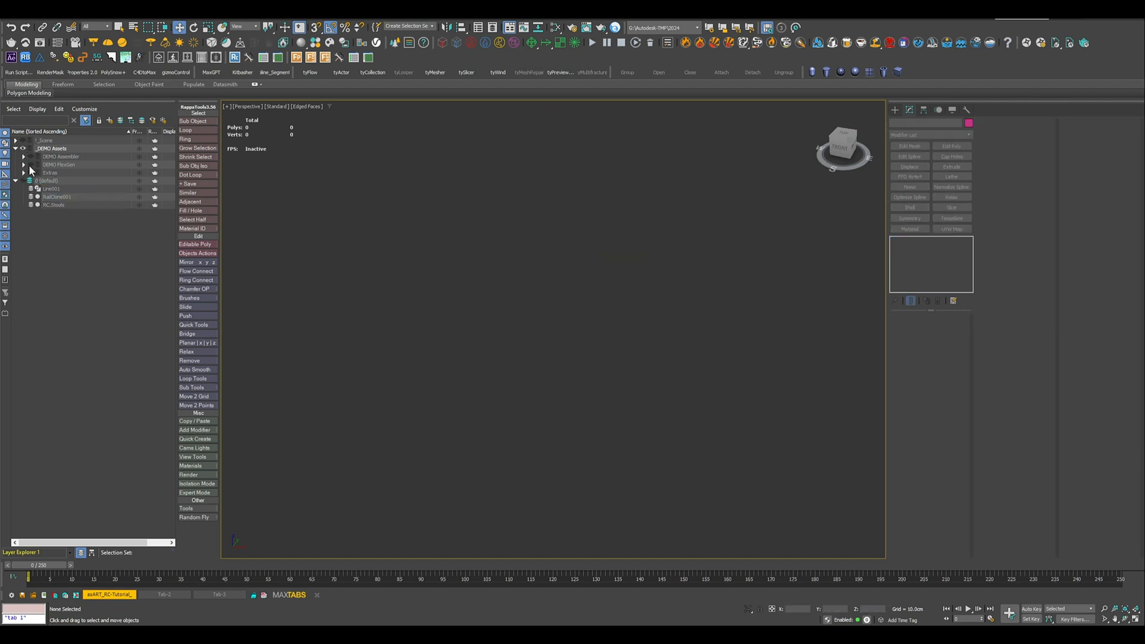
click(30, 165)
scroll(566, 342, up, 6)
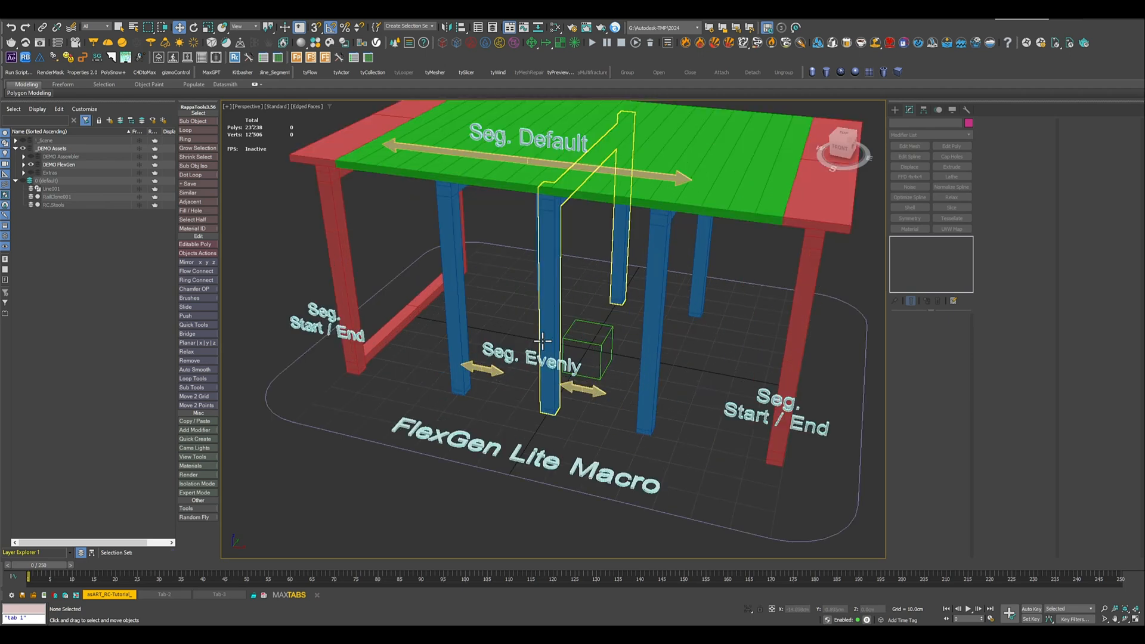
- Examine how the demo table is divided into the Seg. Default, Seg. Start / End and Seg. Evenly parts
scroll(542, 341, down, 2)
alt+middle_drag(483, 327, 415, 308)
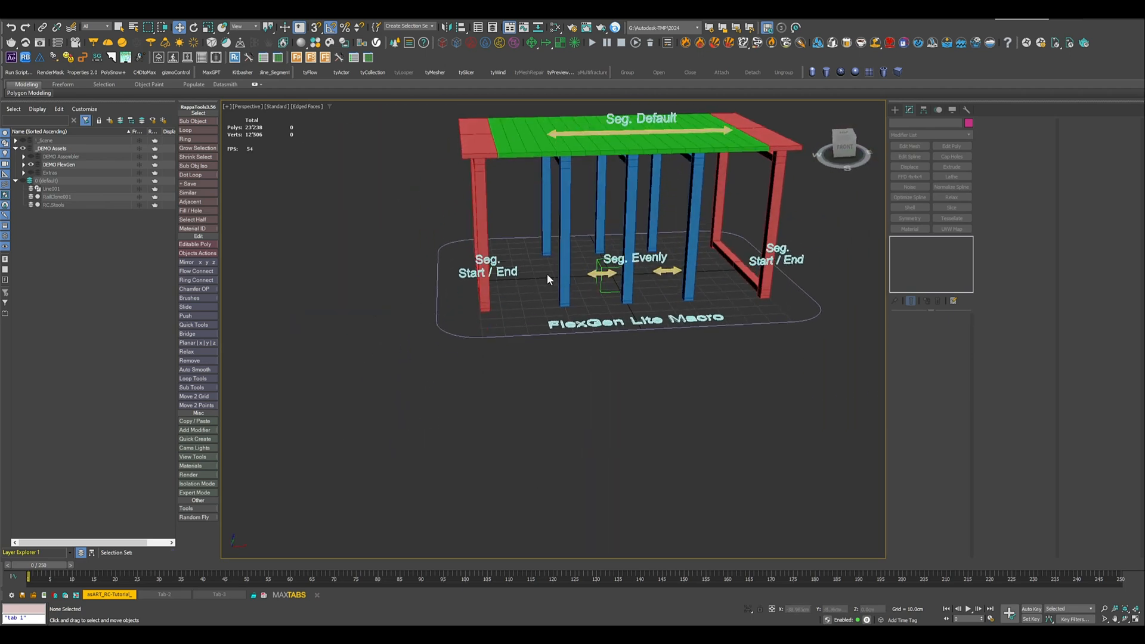
click(502, 270)
middle_drag(537, 238, 471, 298)
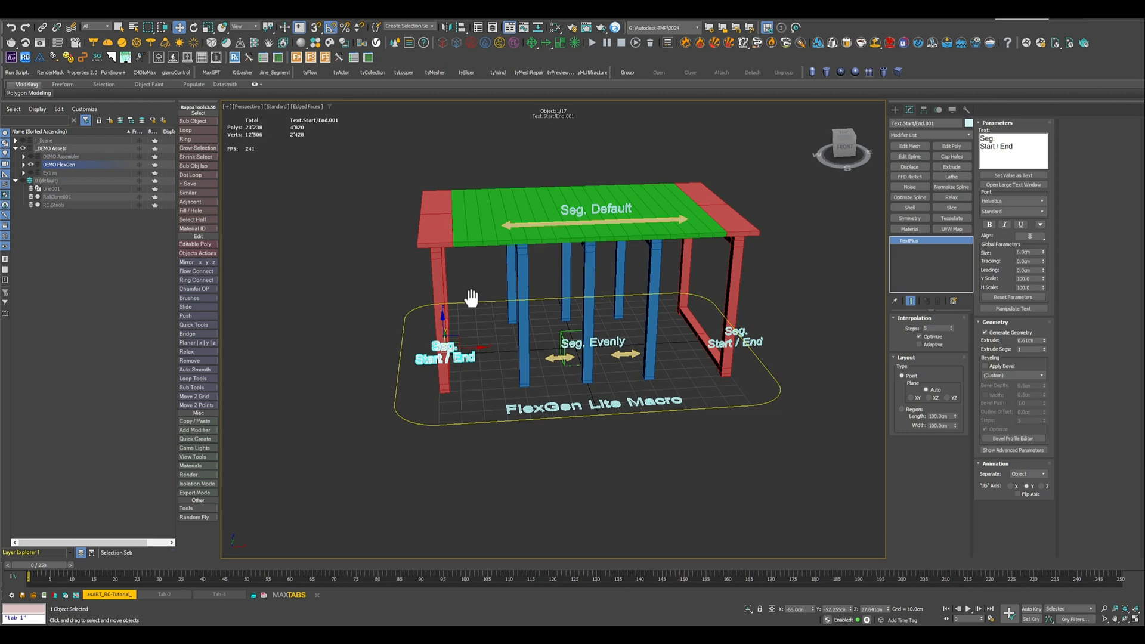
click(602, 209)
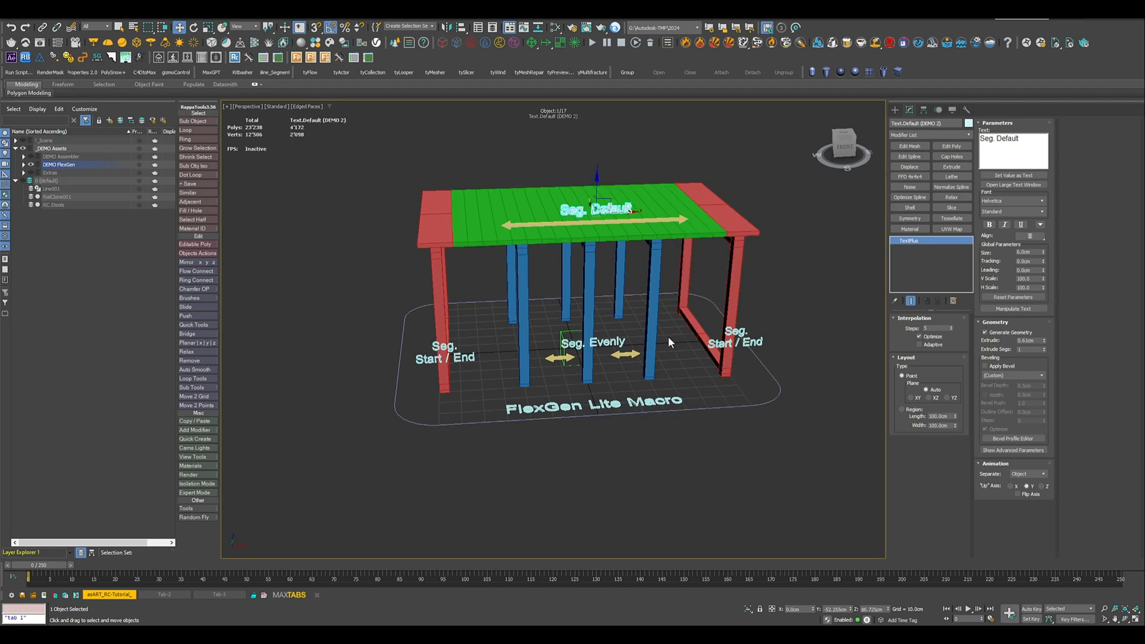
scroll(566, 341, up, 3)
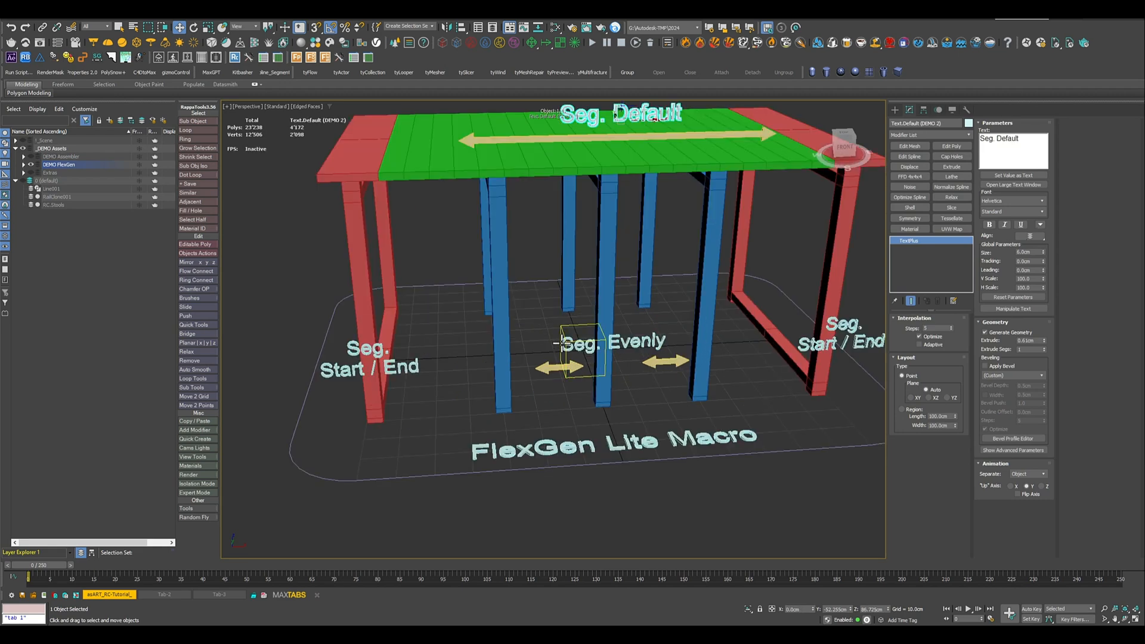
scroll(550, 320, down, 4)
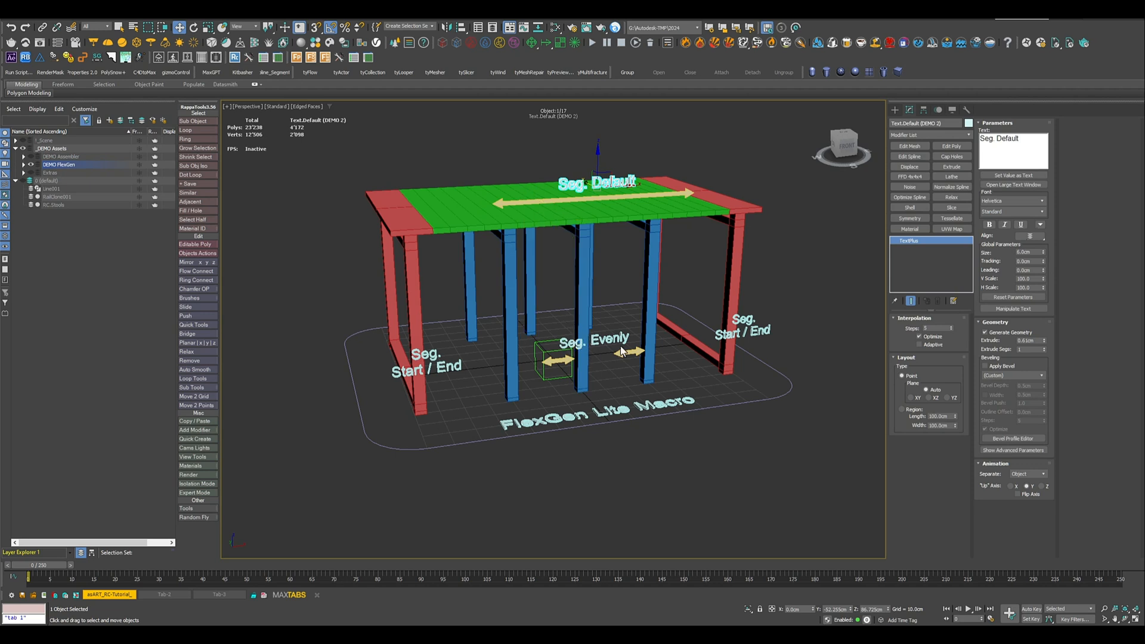
alt+middle_drag(595, 374, 599, 382)
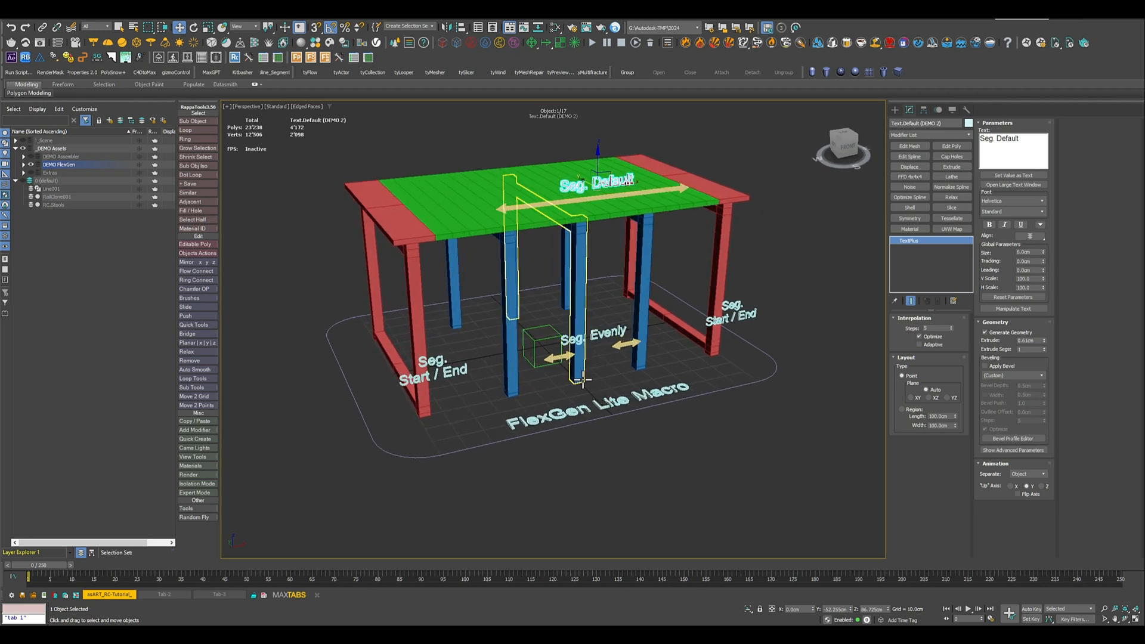
- Try scaling the green Seg.Default tabletop segment to demonstrate how it stretches, cancelling each attempt
click(456, 198)
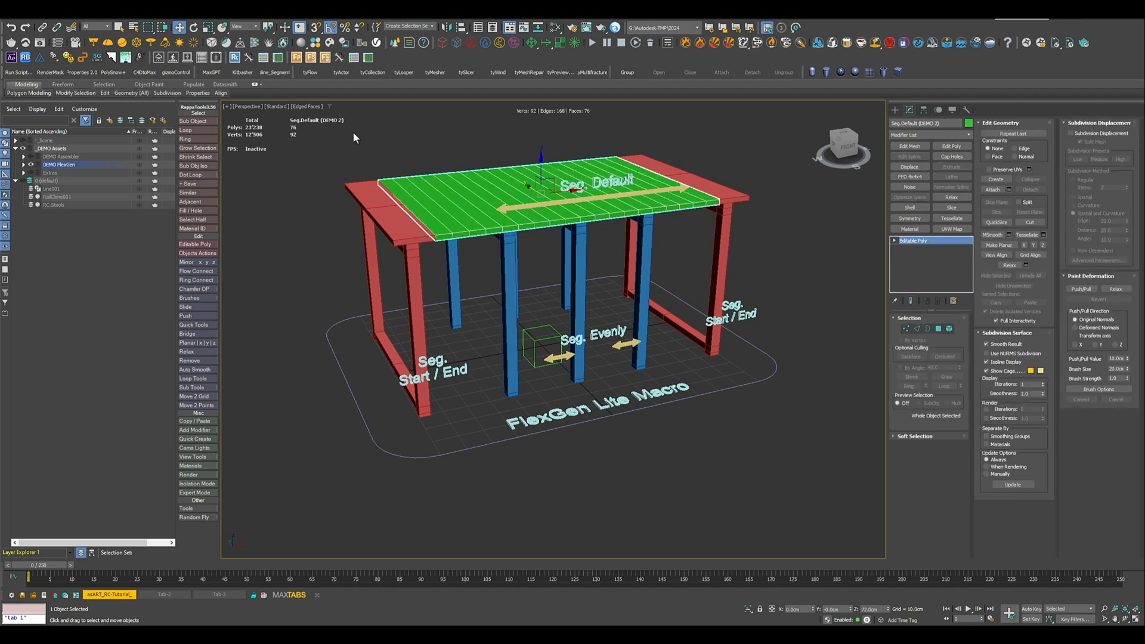
click(208, 29)
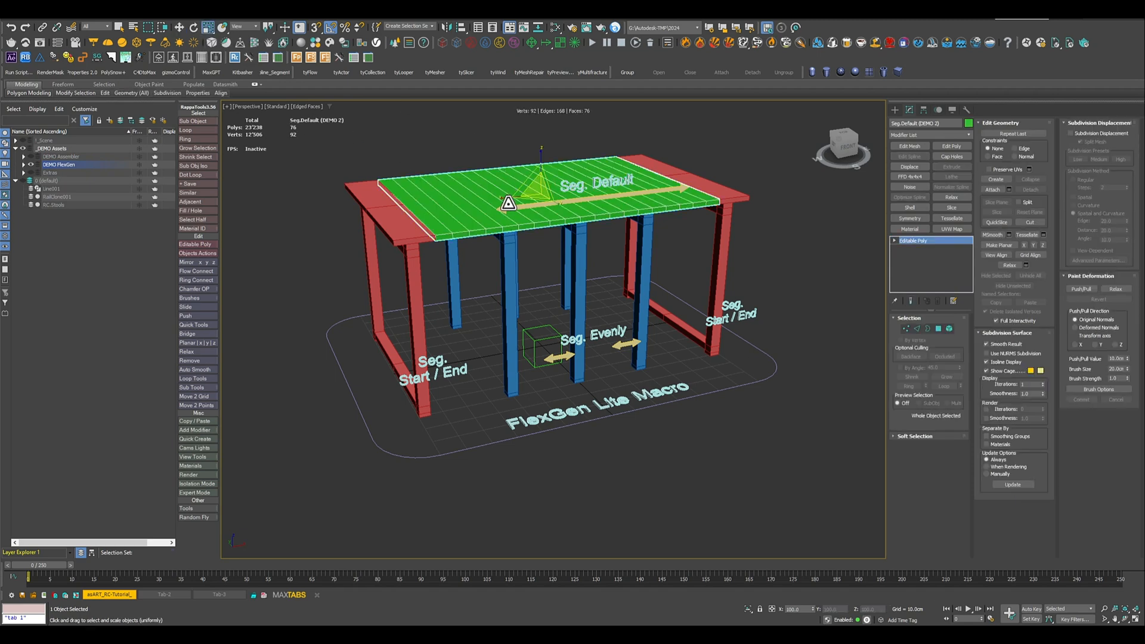
mouse_move(502, 196)
mouse_down()
mouse_move(441, 206)
mouse_move(501, 191)
mouse_move(481, 194)
mouse_move(496, 205)
mouse_up()
right_click(496, 205)
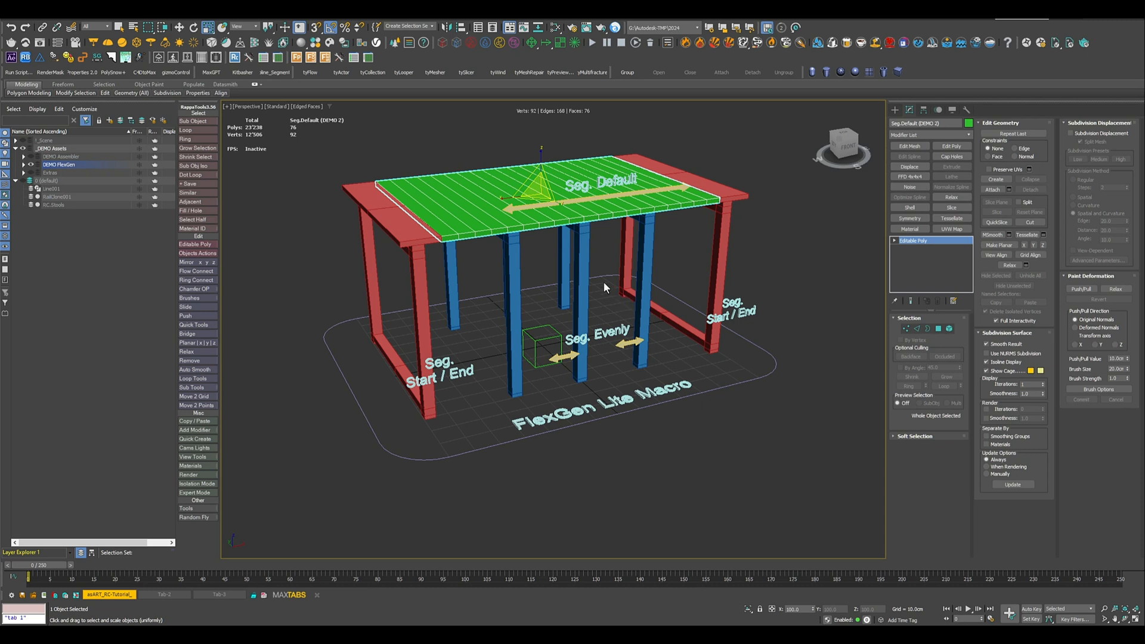
middle_drag(603, 281, 602, 313)
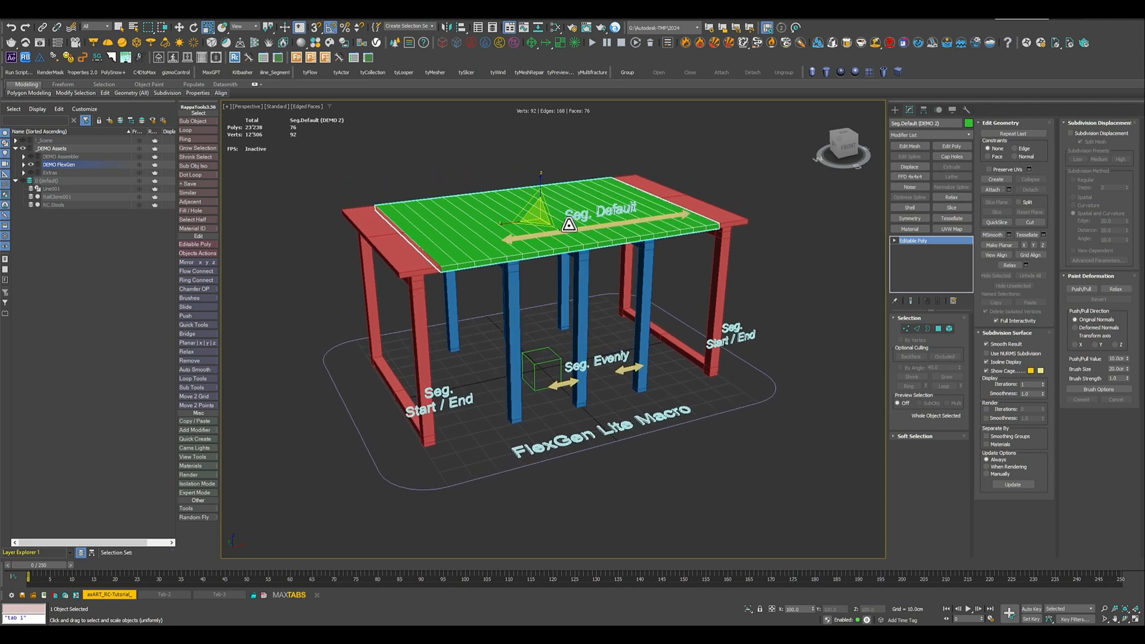
mouse_move(517, 239)
mouse_down()
mouse_move(496, 219)
mouse_move(475, 224)
mouse_move(494, 237)
mouse_up()
right_click(493, 237)
- Select the red Start/End frames and the blue Seg.Evenly leg frame in turn to inspect these segments
click(416, 302)
click(714, 290)
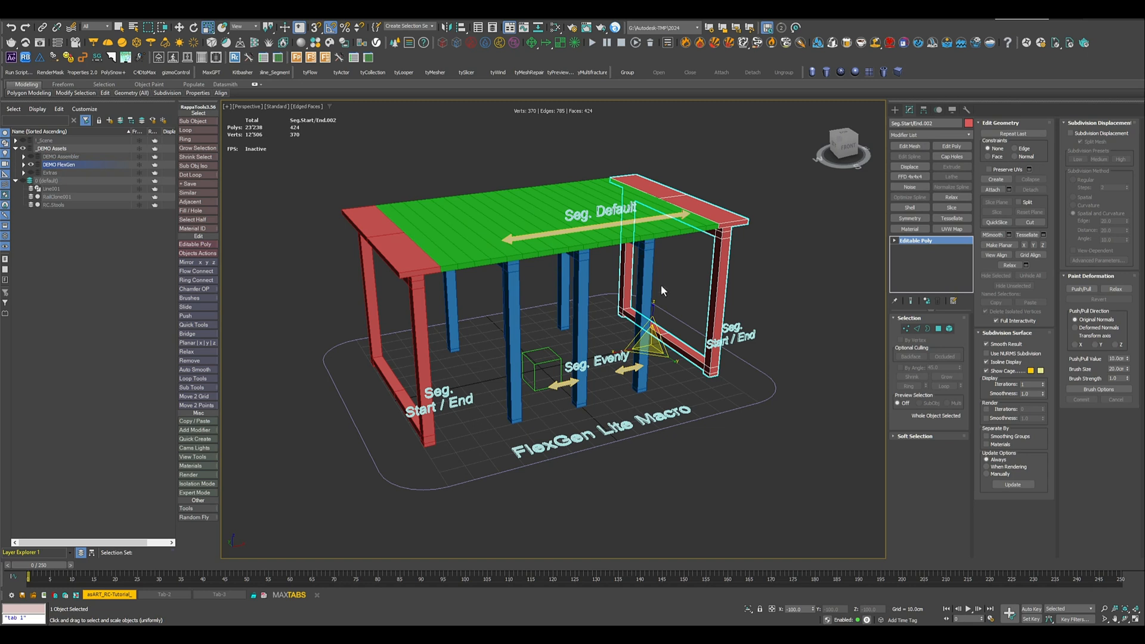
click(589, 318)
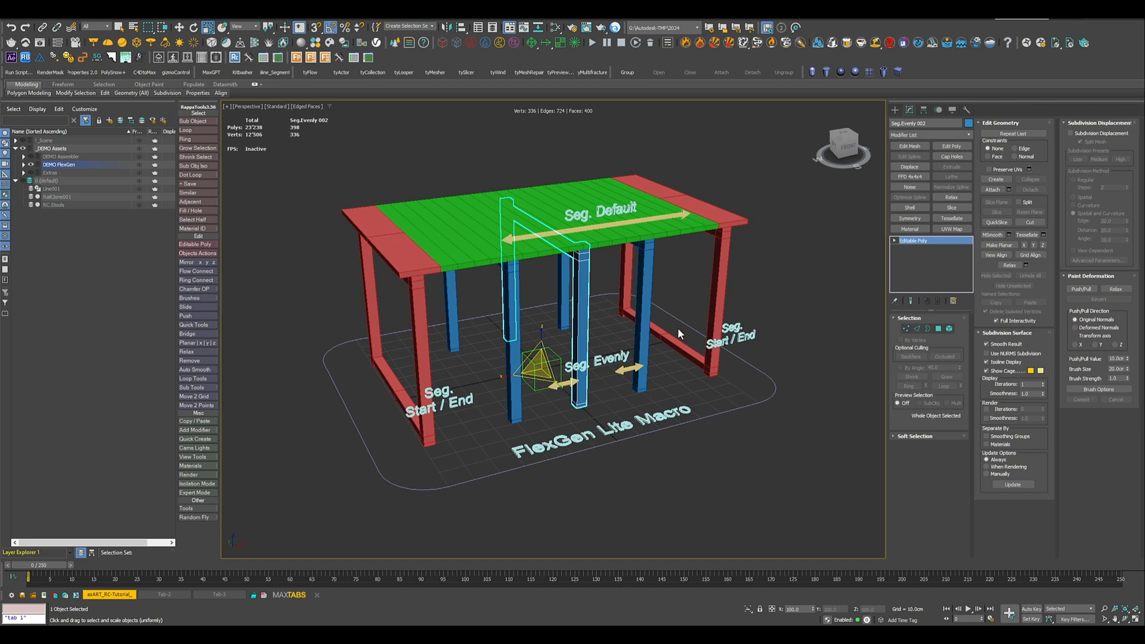
scroll(677, 327, down, 4)
middle_drag(678, 328, 623, 326)
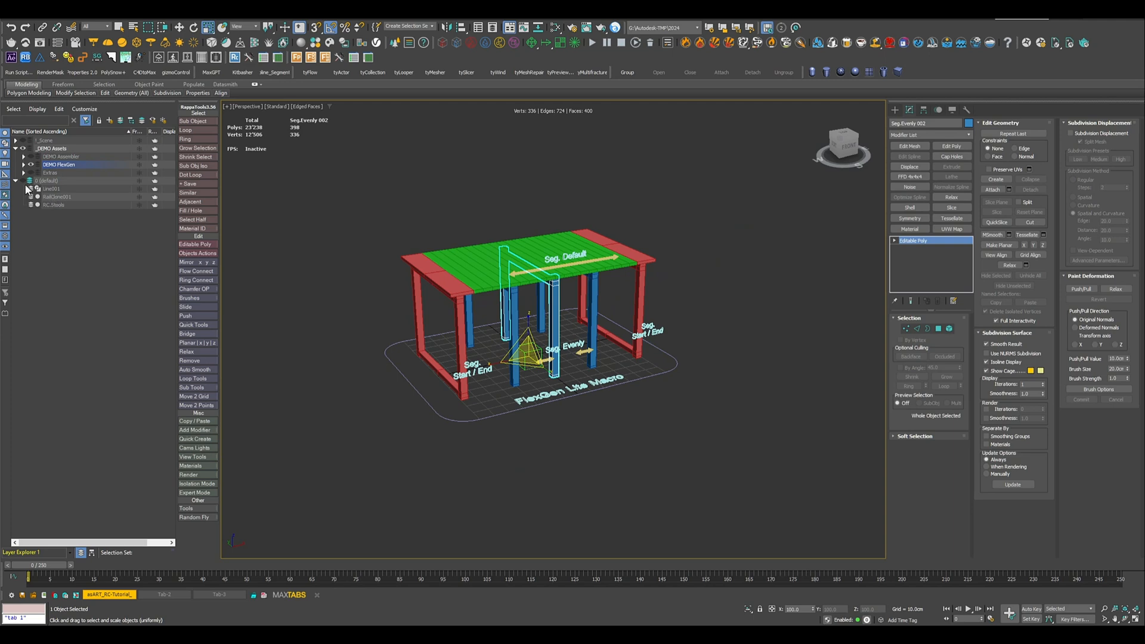
- Show the 0 (default) layer again alongside the demo table and select RailClone001
click(23, 181)
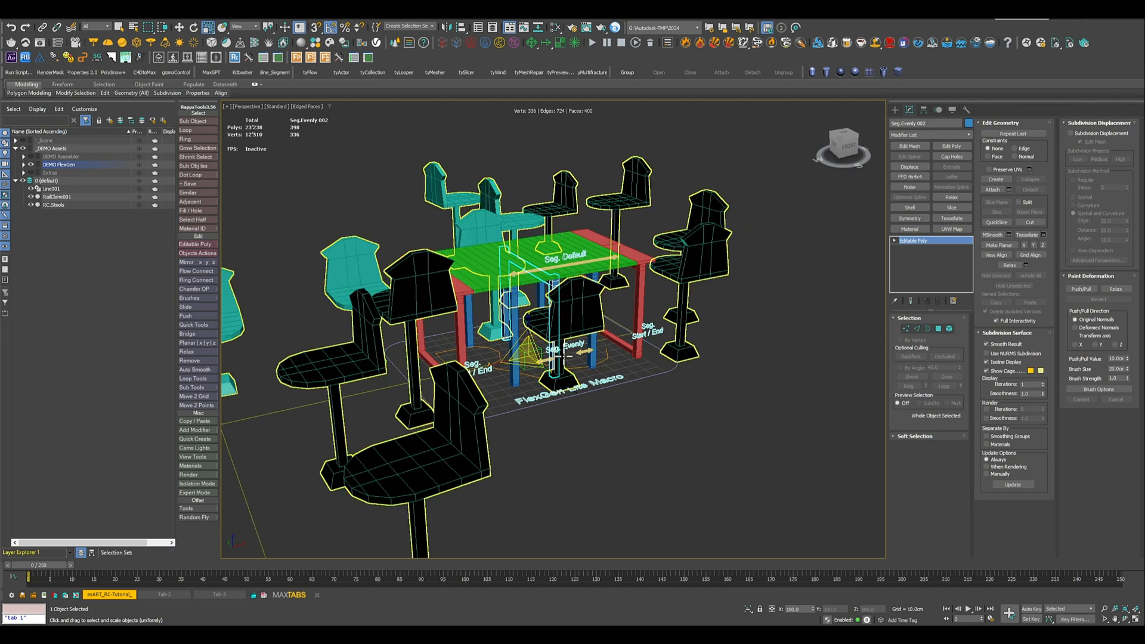
scroll(371, 368, down, 5)
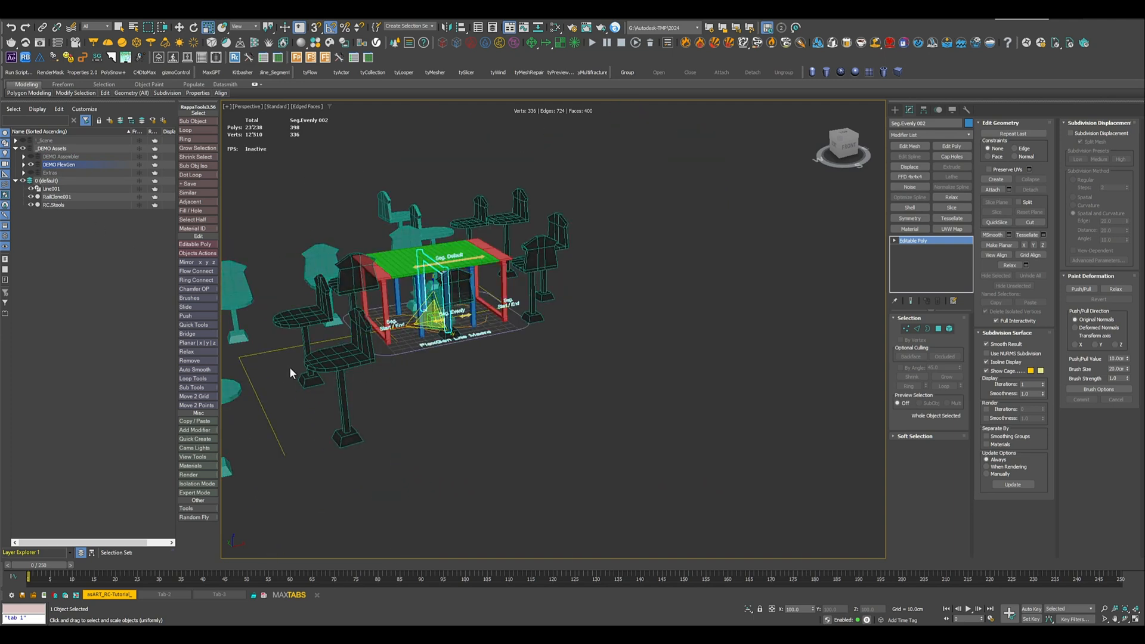
scroll(376, 363, up, 4)
middle_drag(433, 373, 435, 366)
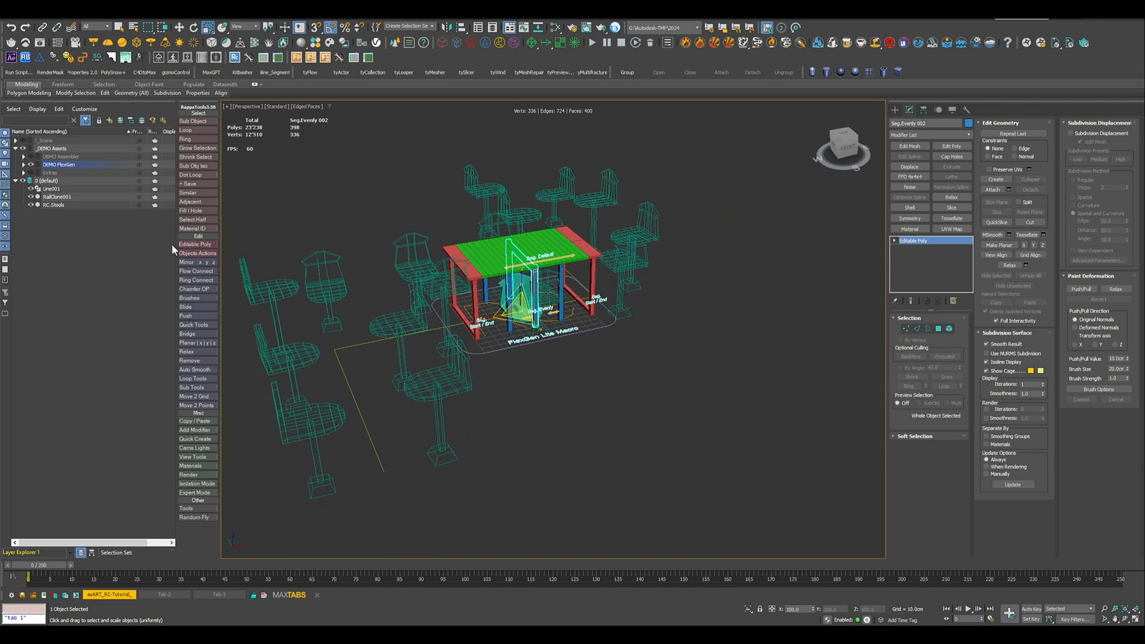
click(65, 197)
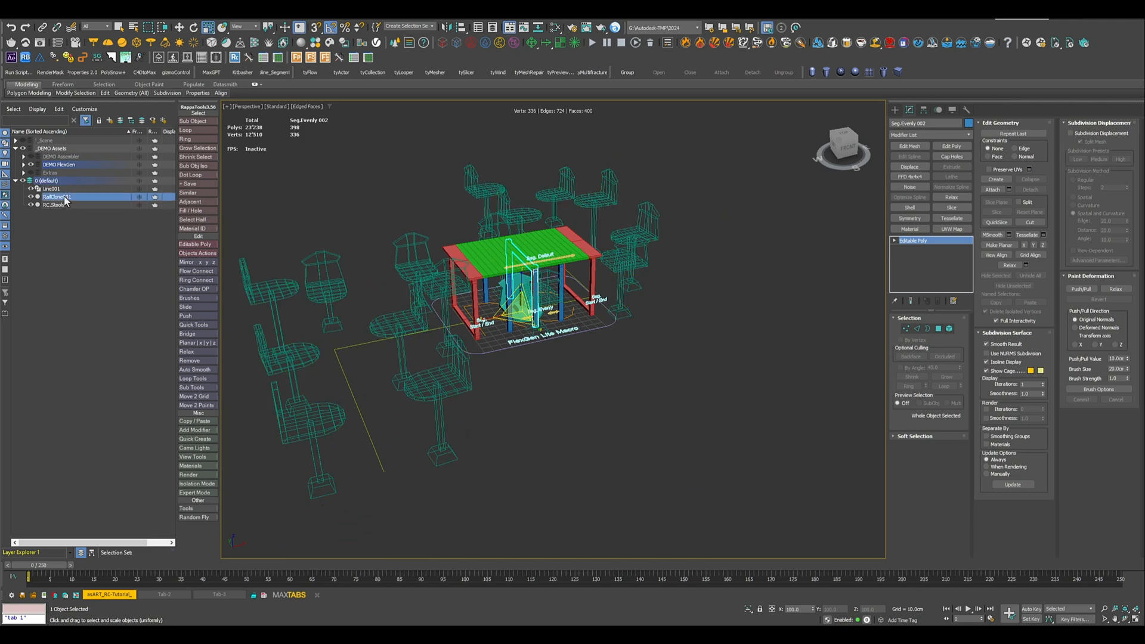
- Rename RailClone001 as RC.Table and open its style for editing
click(74, 197)
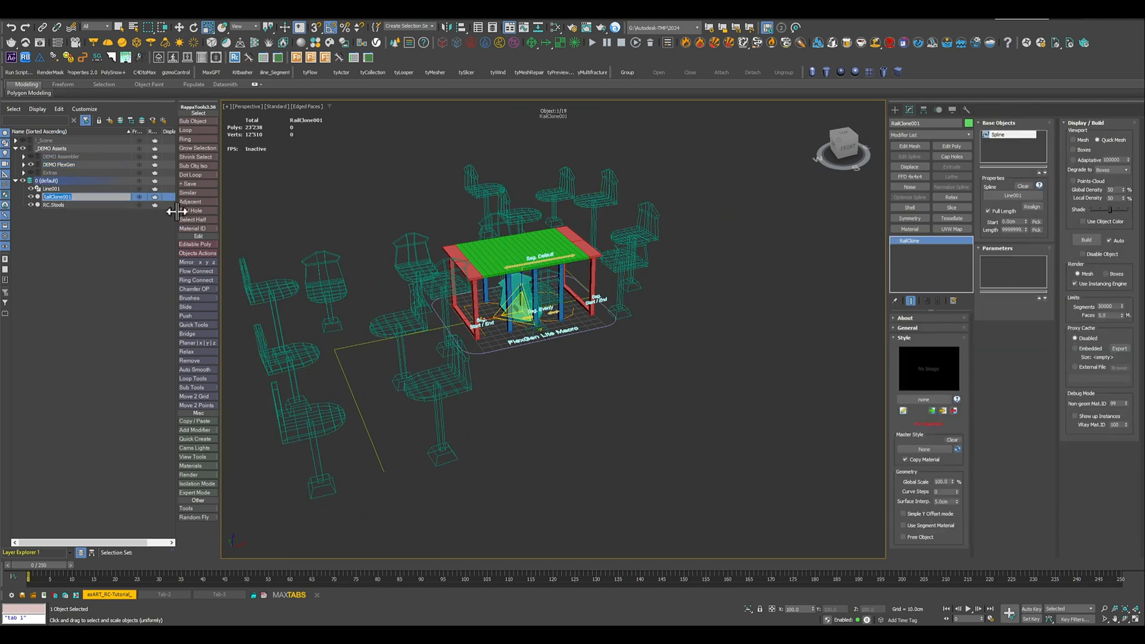
text(RC.Table)
key(Return)
click(903, 411)
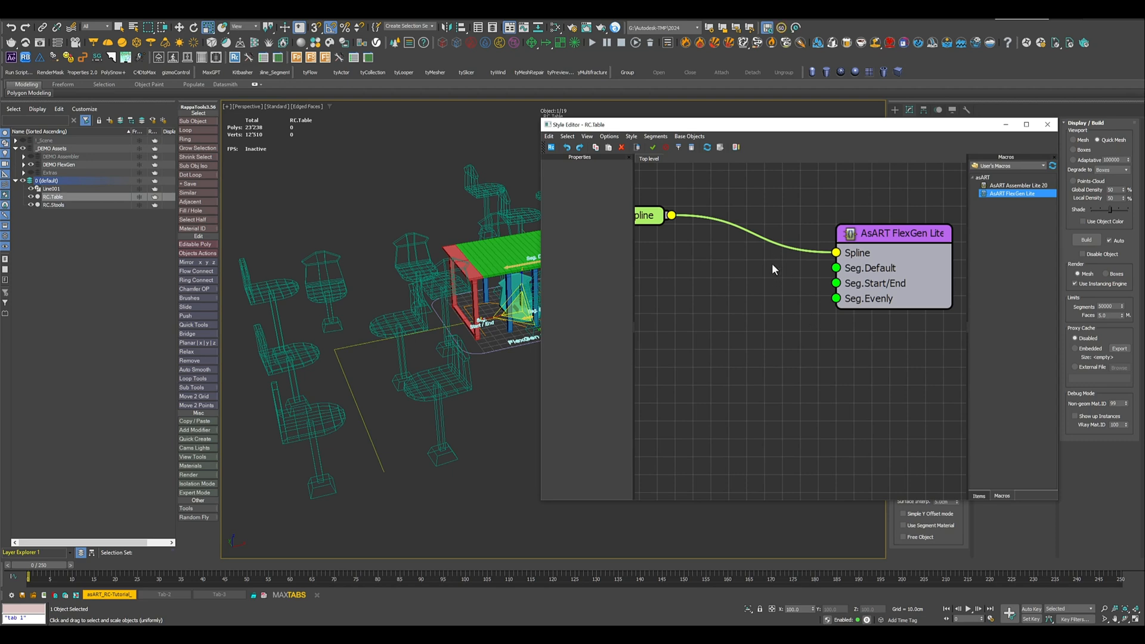
- Import the demo table's red Start/End frame, green Default tabletop and blue Evenly leg frame into the RC.Table style as segments
scroll(347, 235, up, 10)
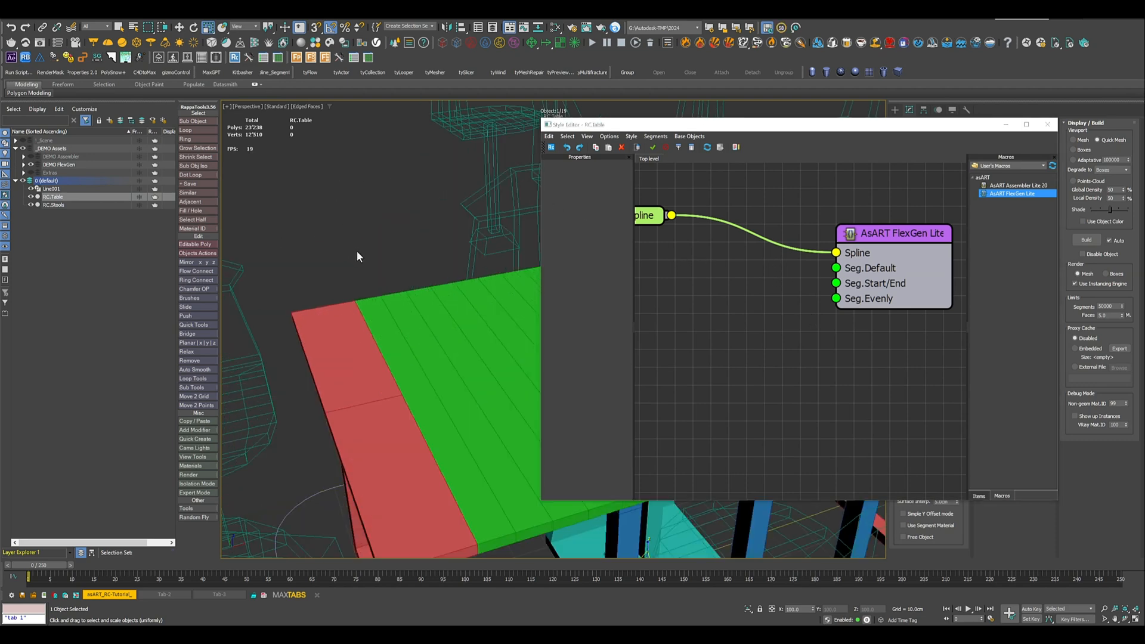
scroll(317, 210, down, 10)
scroll(320, 231, up, 4)
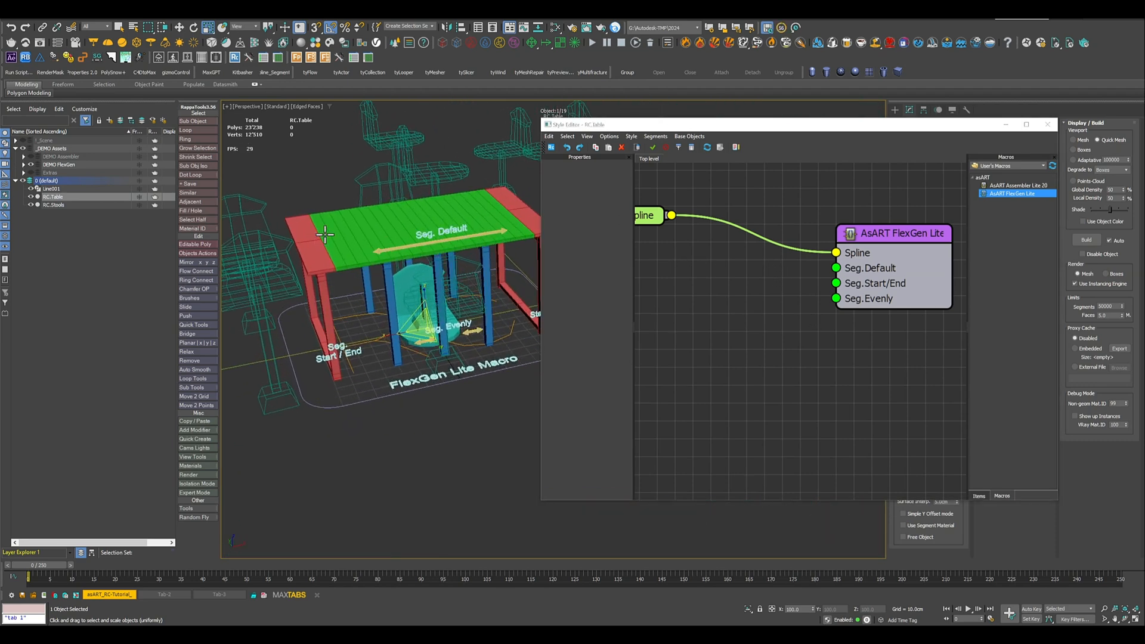
middle_drag(376, 231, 365, 236)
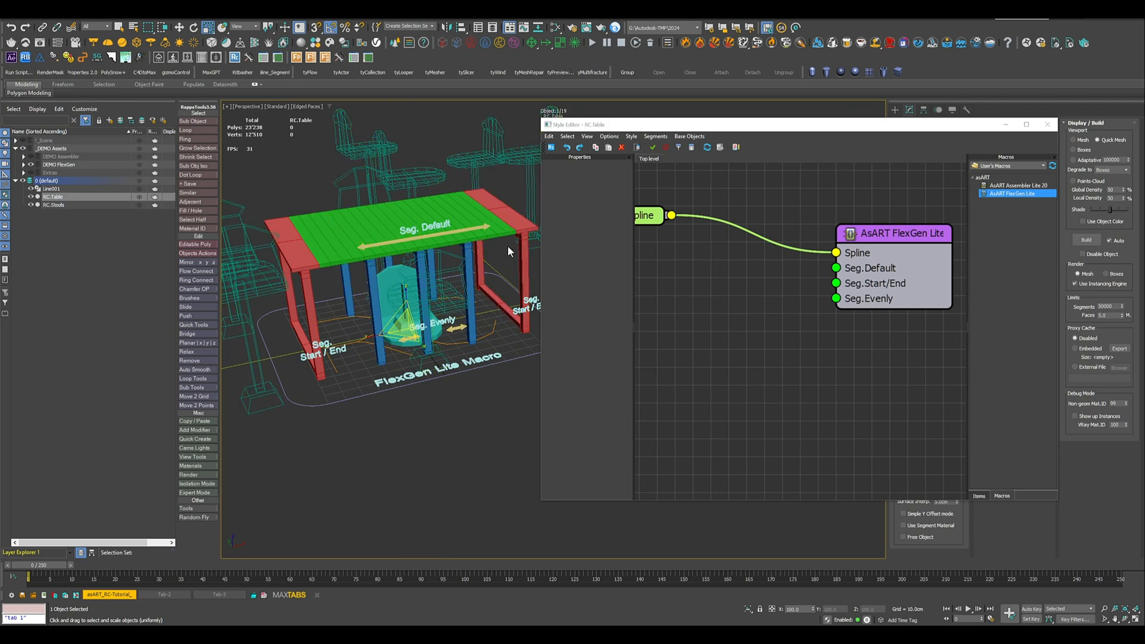
click(288, 245)
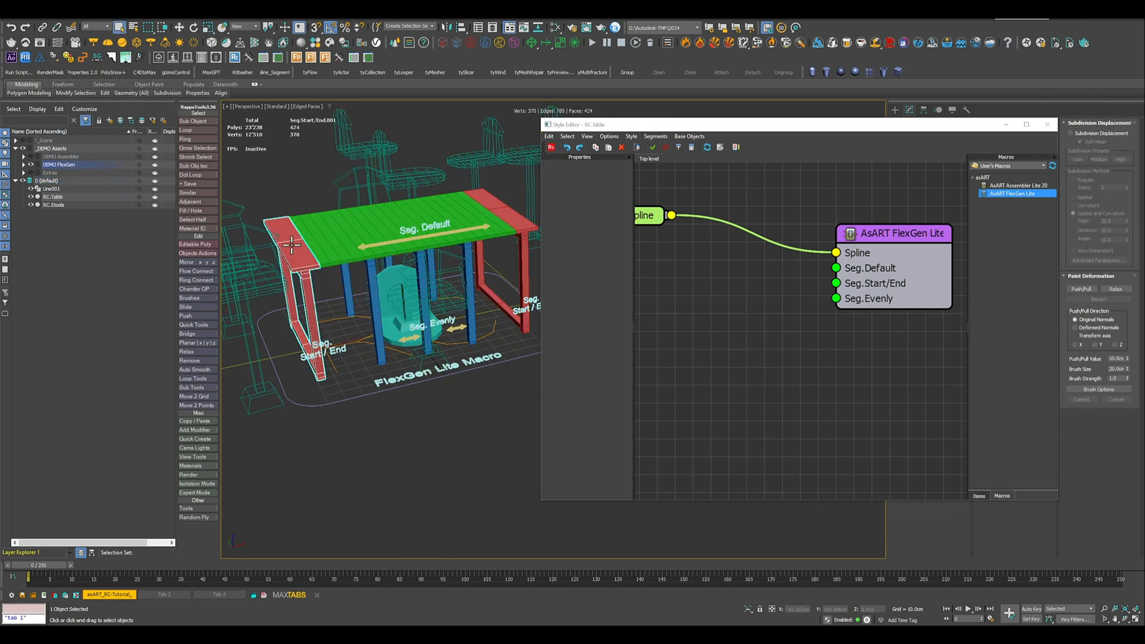
ctrl+click(337, 241)
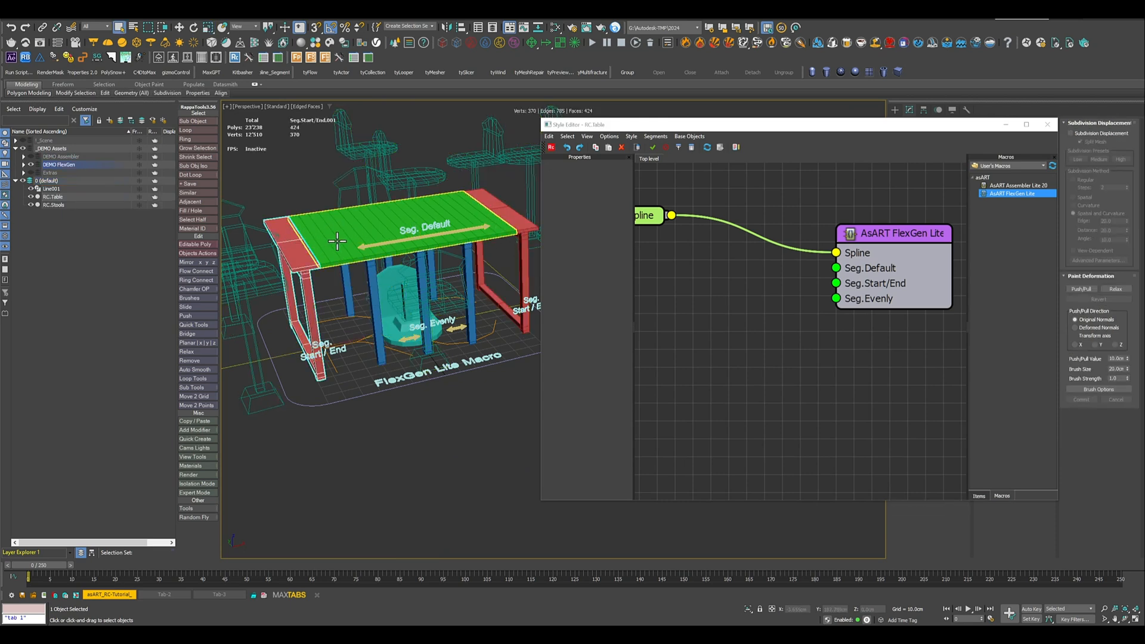
ctrl+click(374, 274)
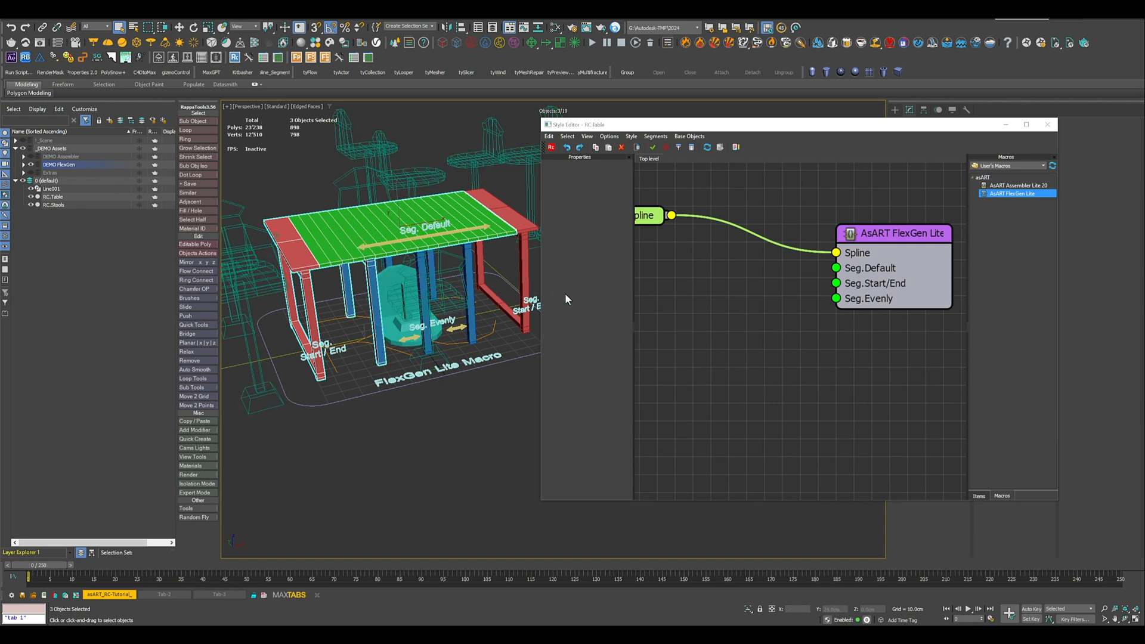
right_click(702, 296)
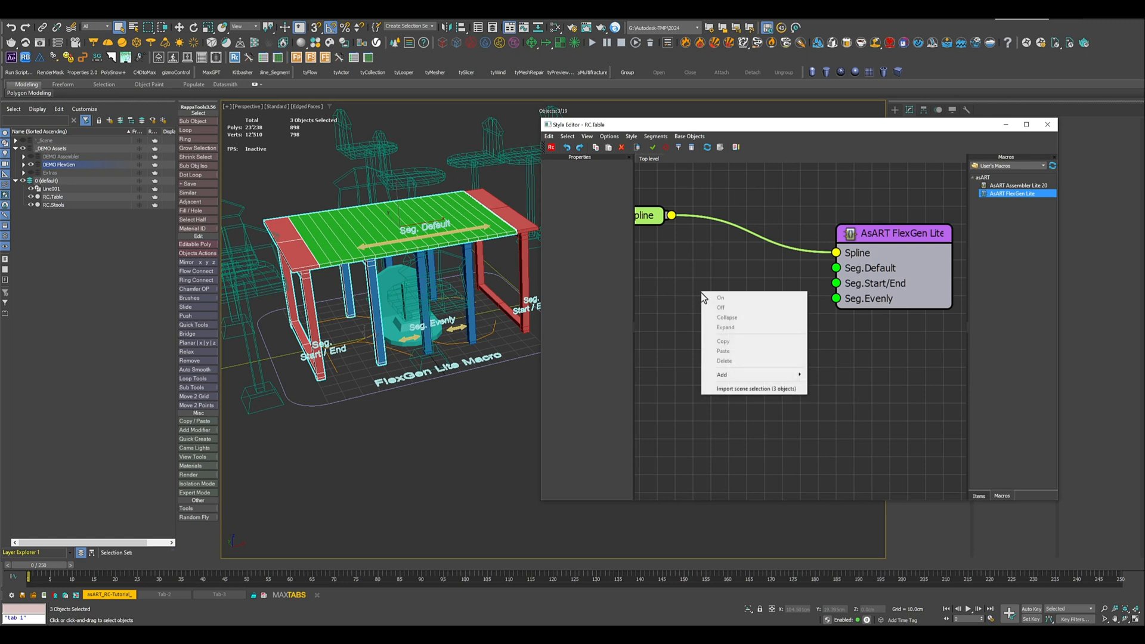
click(756, 388)
- Stack the imported segment nodes and connect them to the FlexGen Lite macro's matching Seg.Default, Seg.Start/End and Seg.Evenly inputs
drag(733, 305, 687, 286)
drag(728, 332, 710, 421)
drag(728, 367, 681, 331)
drag(724, 416, 689, 366)
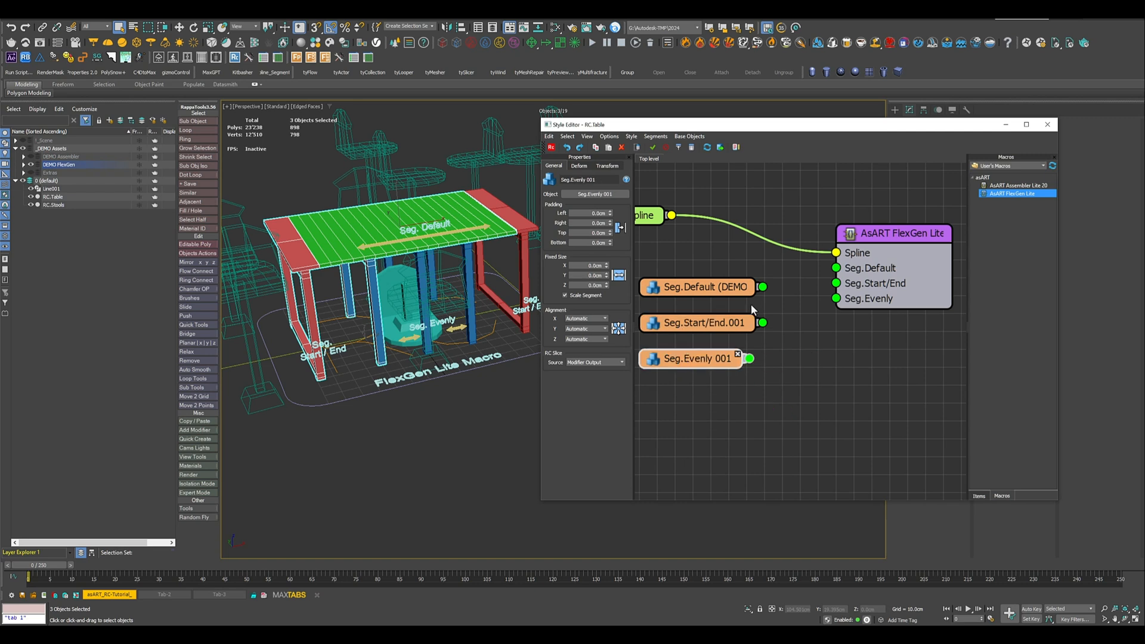
drag(776, 287, 836, 268)
drag(763, 323, 836, 284)
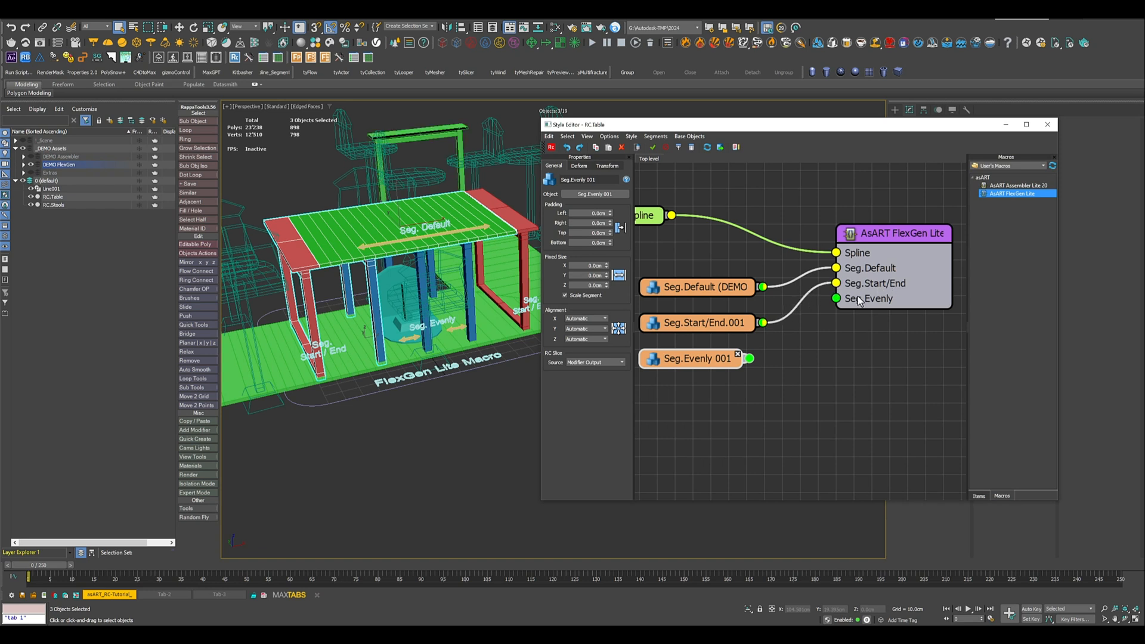
drag(749, 358, 836, 298)
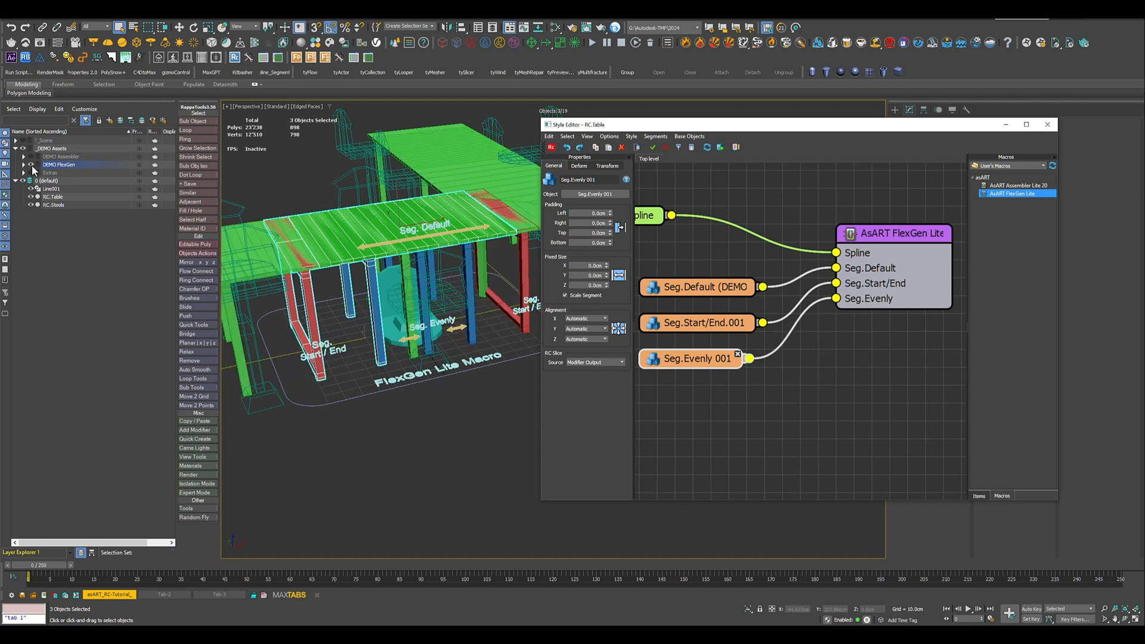
- Hide the _DEMO Assets layer and move the Style Editor aside to inspect the table generated along the spline
click(31, 164)
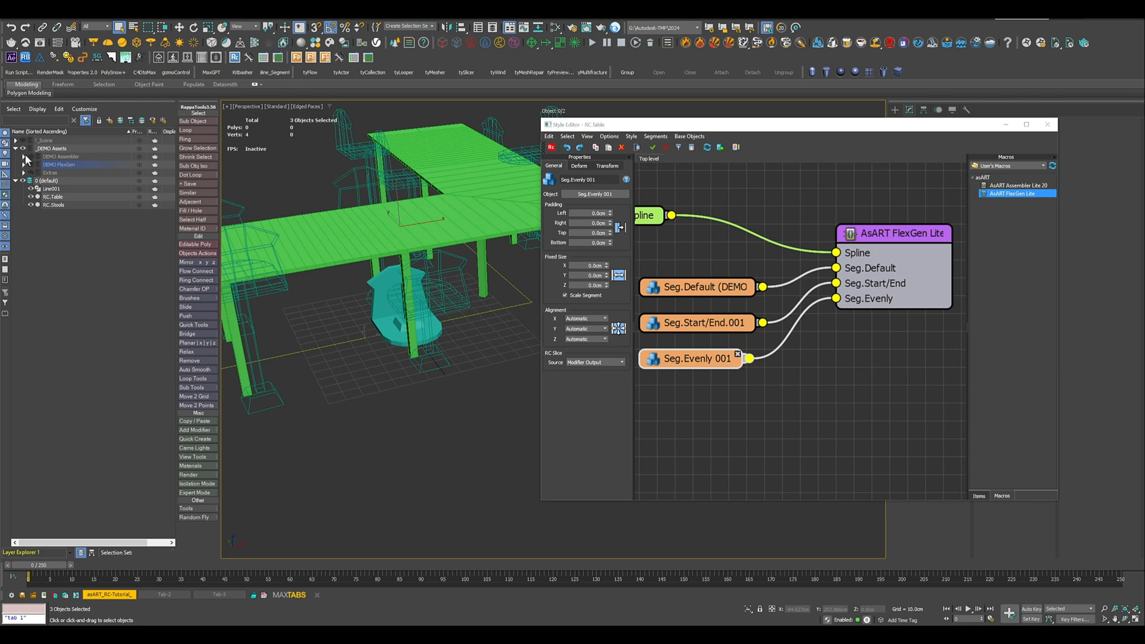
click(30, 165)
click(23, 149)
scroll(444, 352, down, 5)
mouse_move(444, 352)
alt+middle_down()
mouse_move(400, 360)
mouse_move(433, 367)
alt+middle_up()
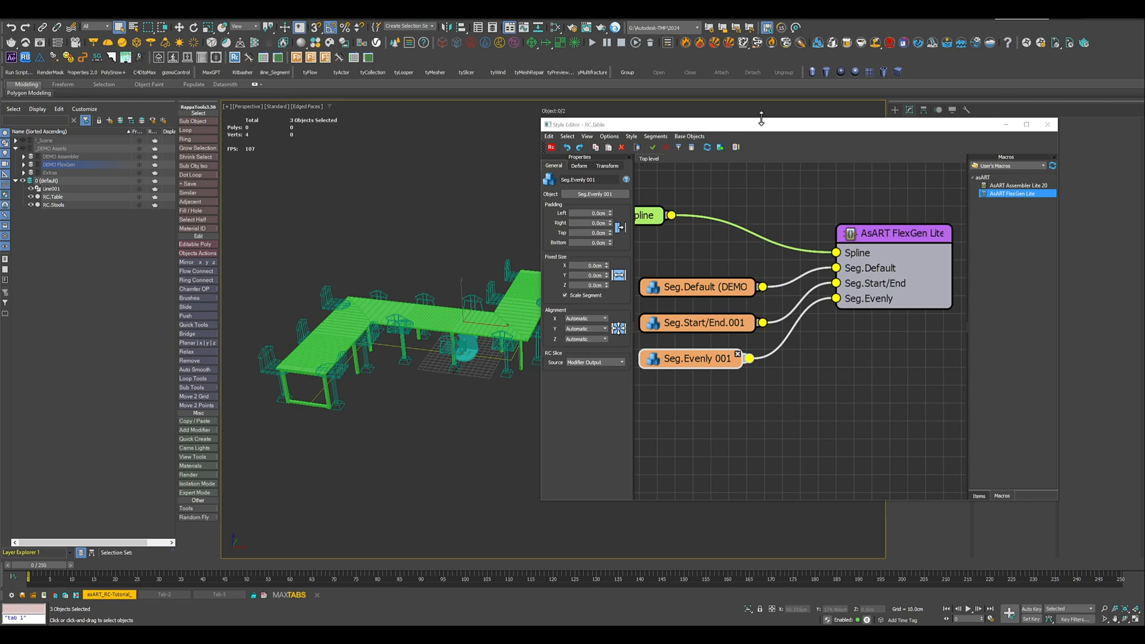
drag(763, 129, 1144, 130)
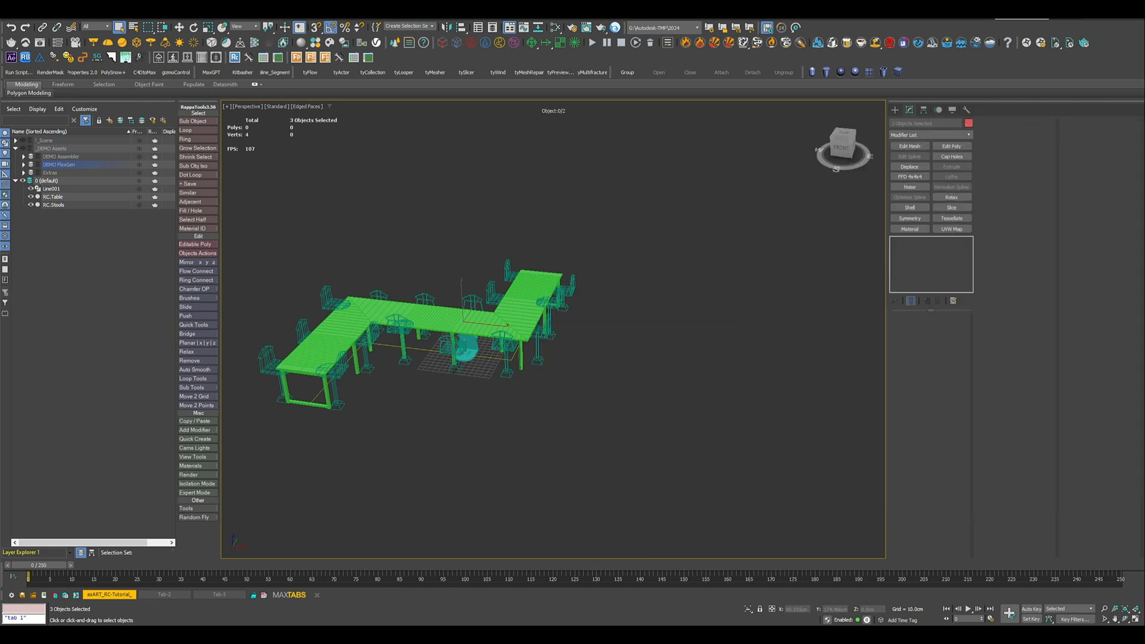
scroll(352, 334, up, 8)
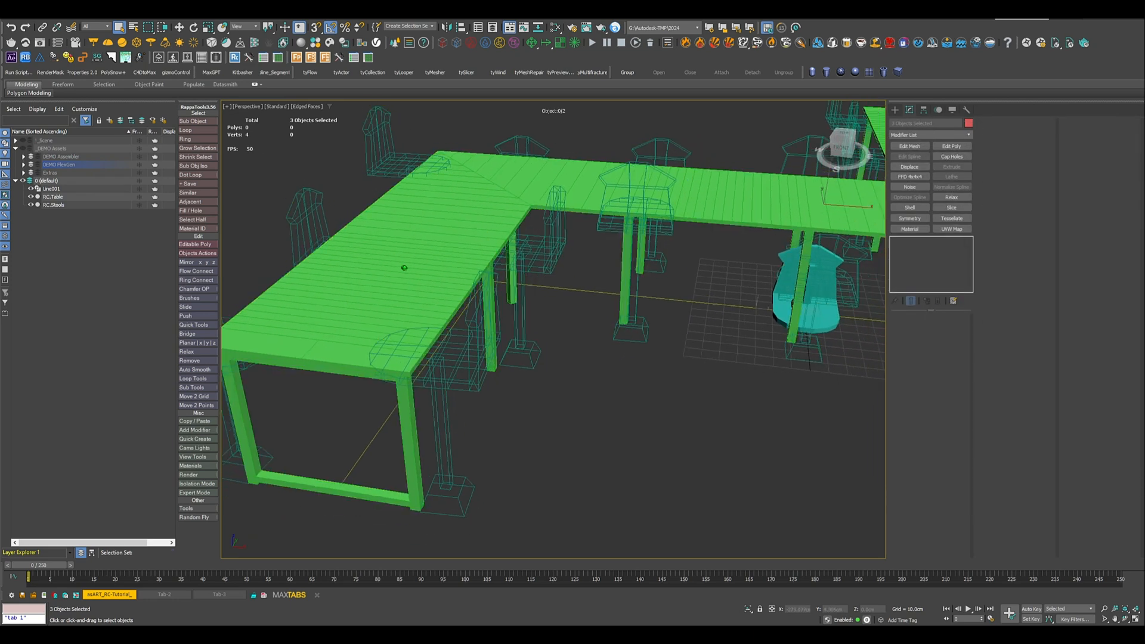
scroll(404, 268, down, 6)
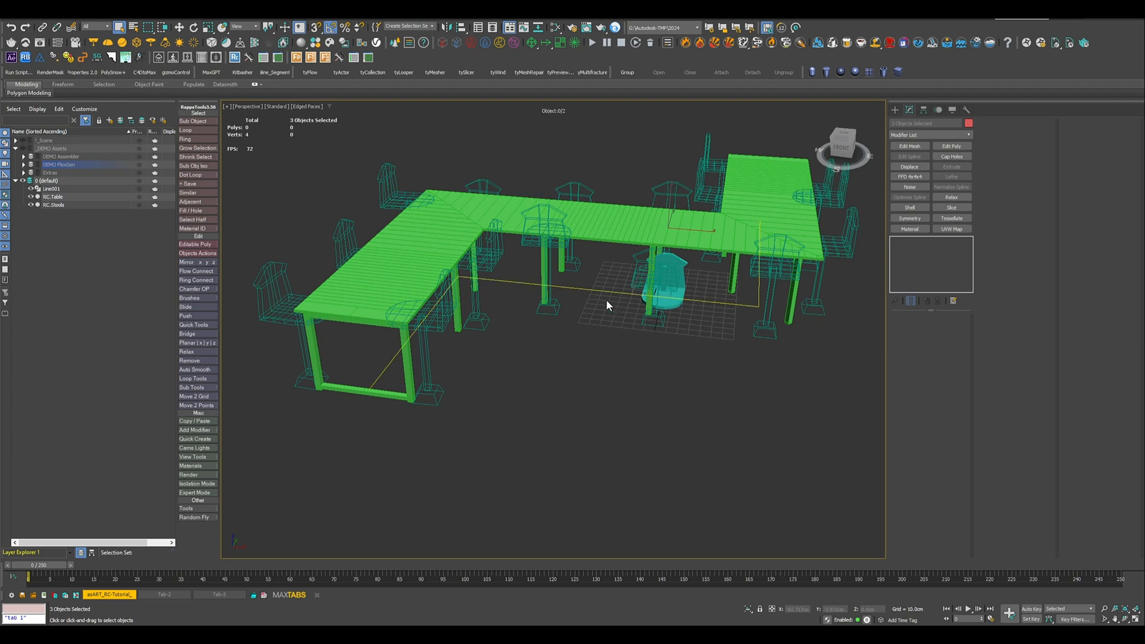
alt+middle_drag(577, 293, 557, 308)
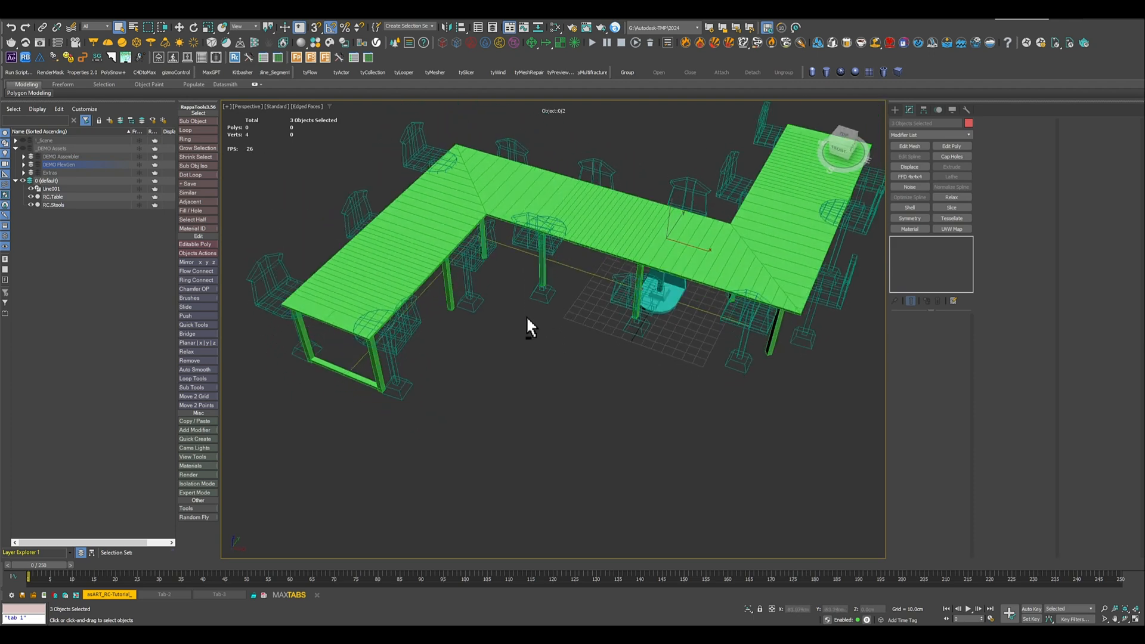
- Select the RC.Stools object, open its style and display the AsART Assembler Lite macro's parameters
click(389, 335)
scroll(414, 356, up, 4)
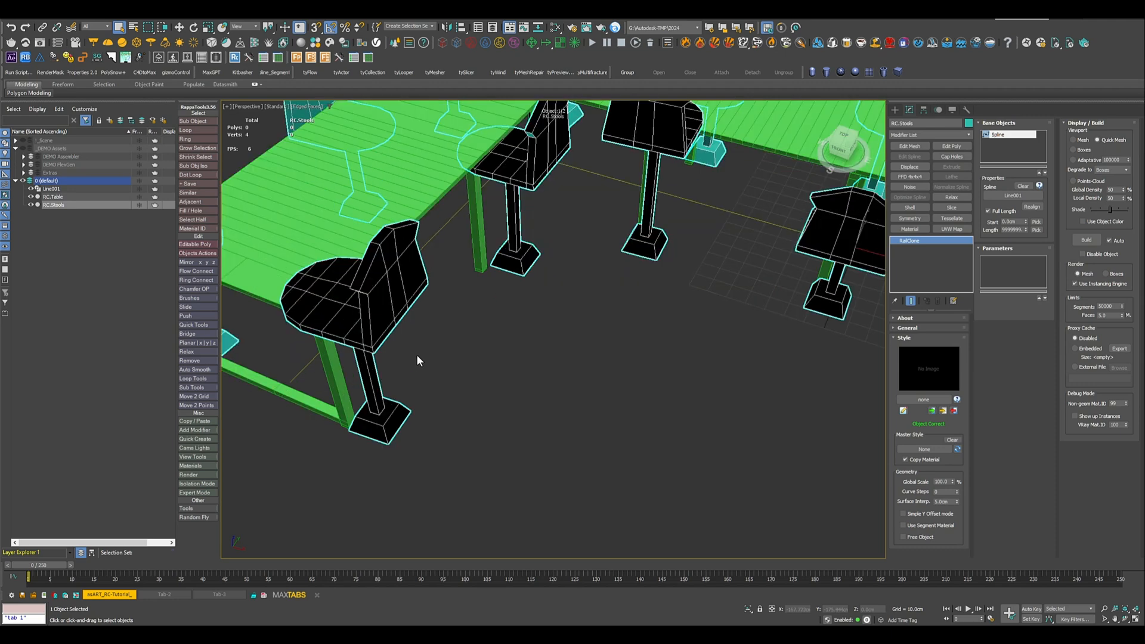
middle_drag(416, 355, 517, 353)
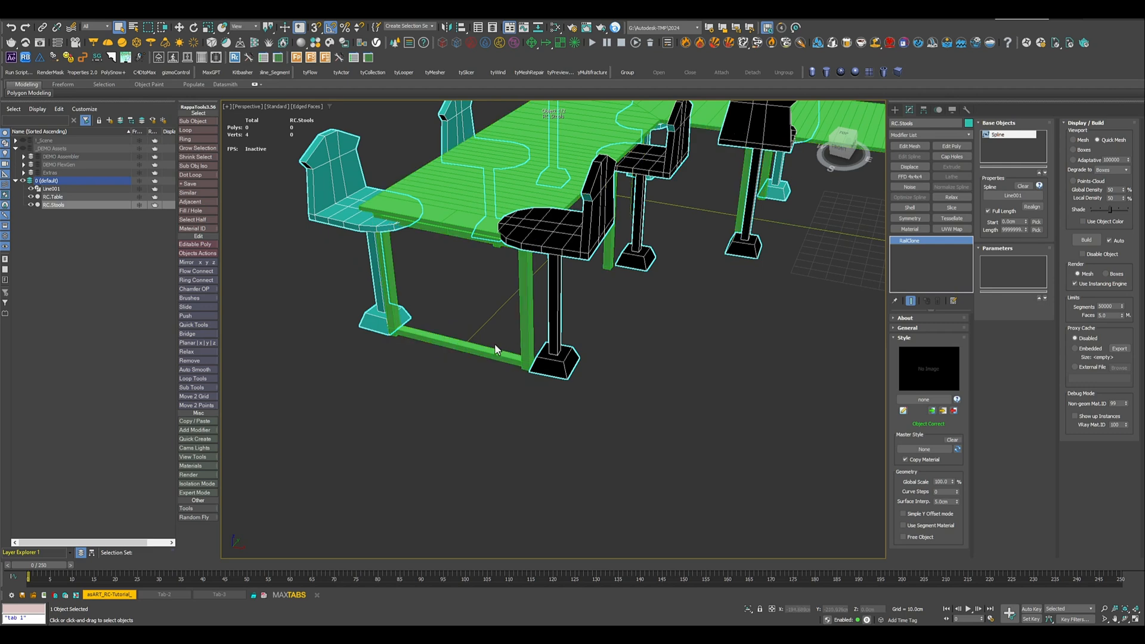
middle_drag(500, 351, 449, 356)
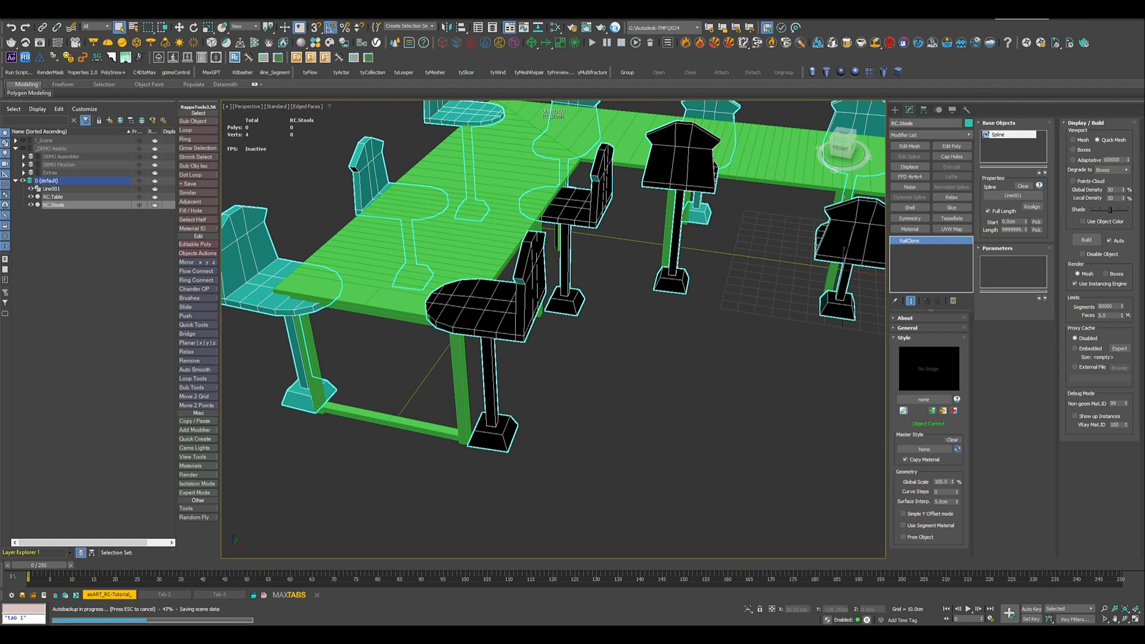
click(902, 410)
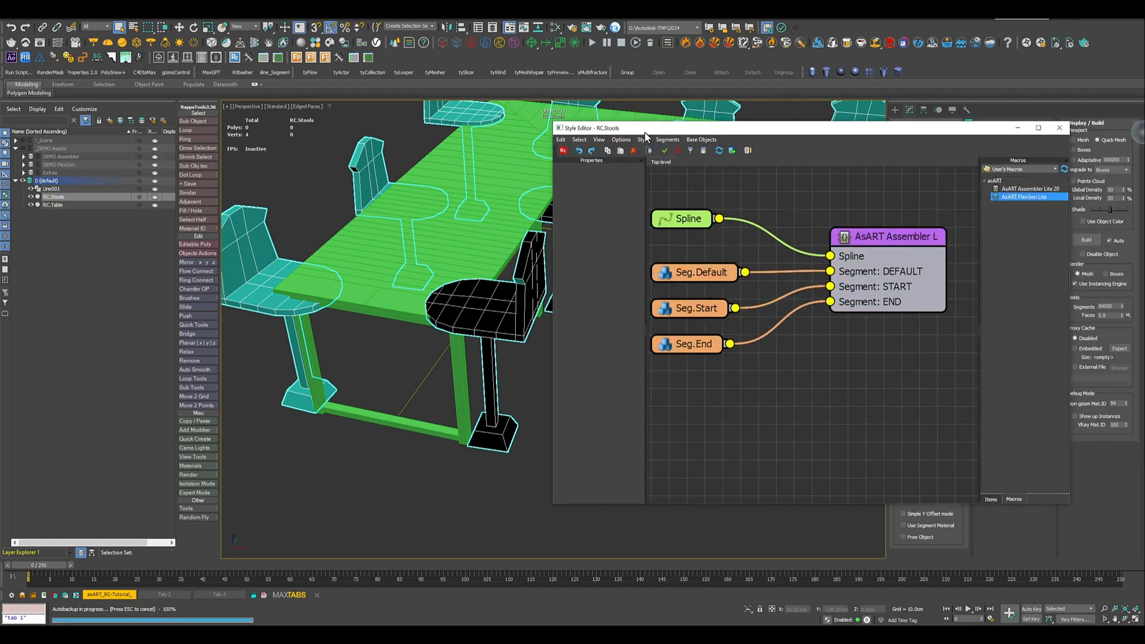
drag(672, 130, 577, 131)
click(785, 234)
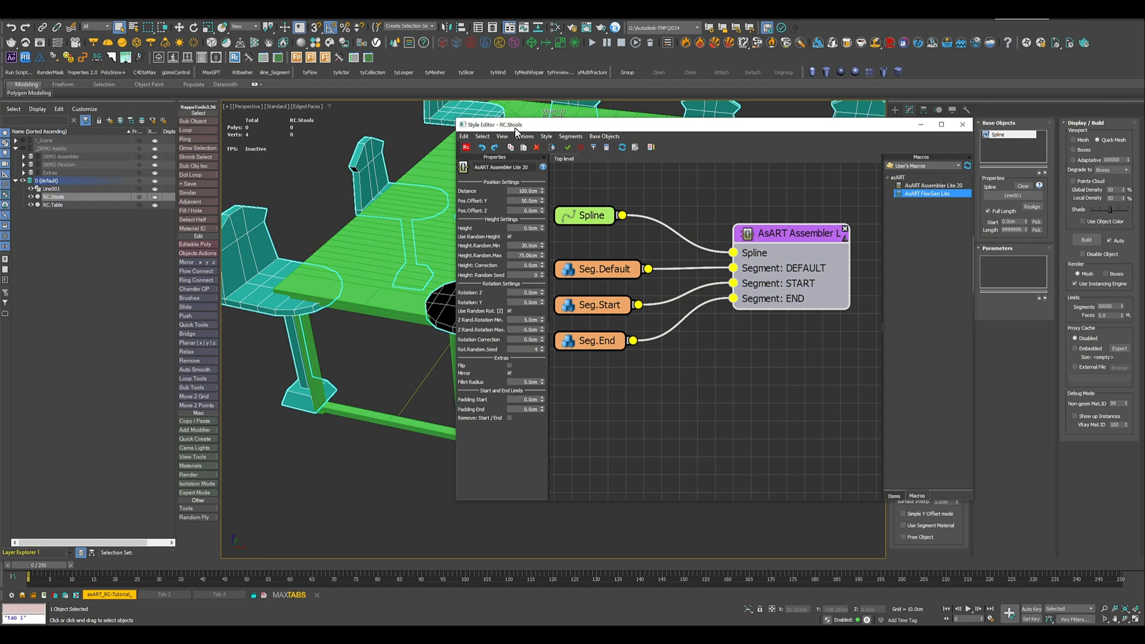
- Set the stools' Padding Start and Padding End to 20 cm each
drag(525, 126, 591, 103)
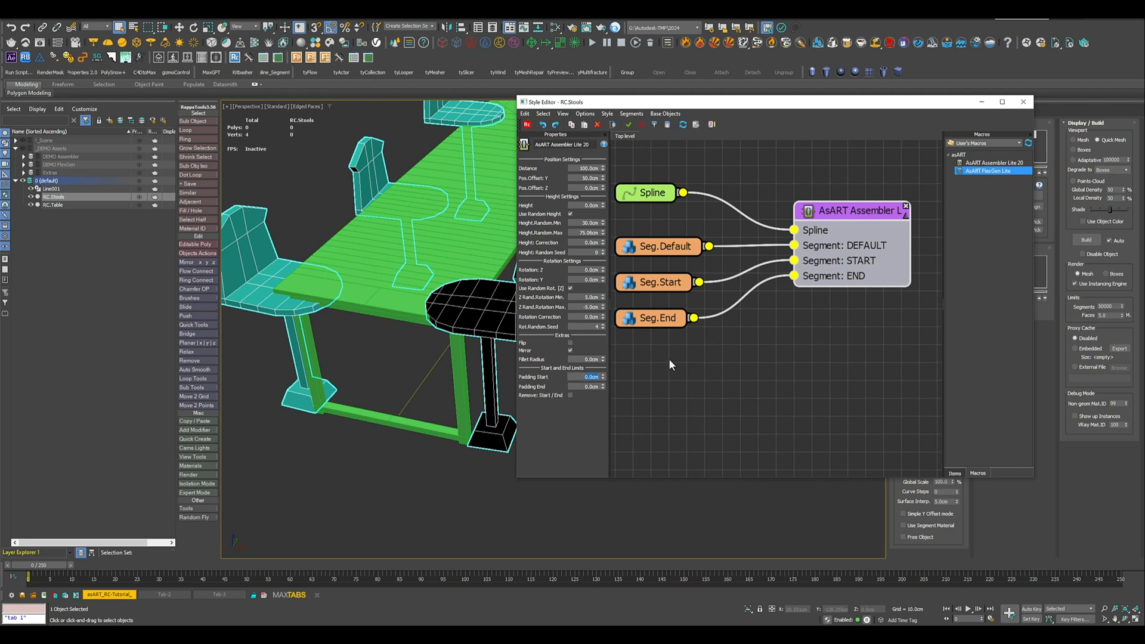
text(20)
key(Return)
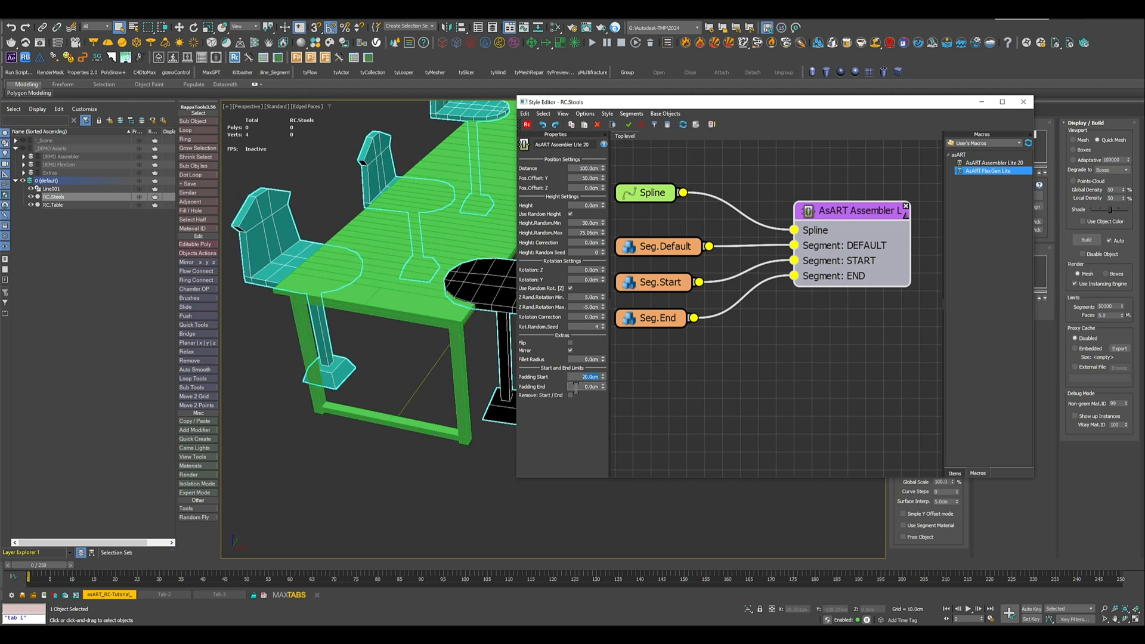
click(575, 388)
text(20)
key(Return)
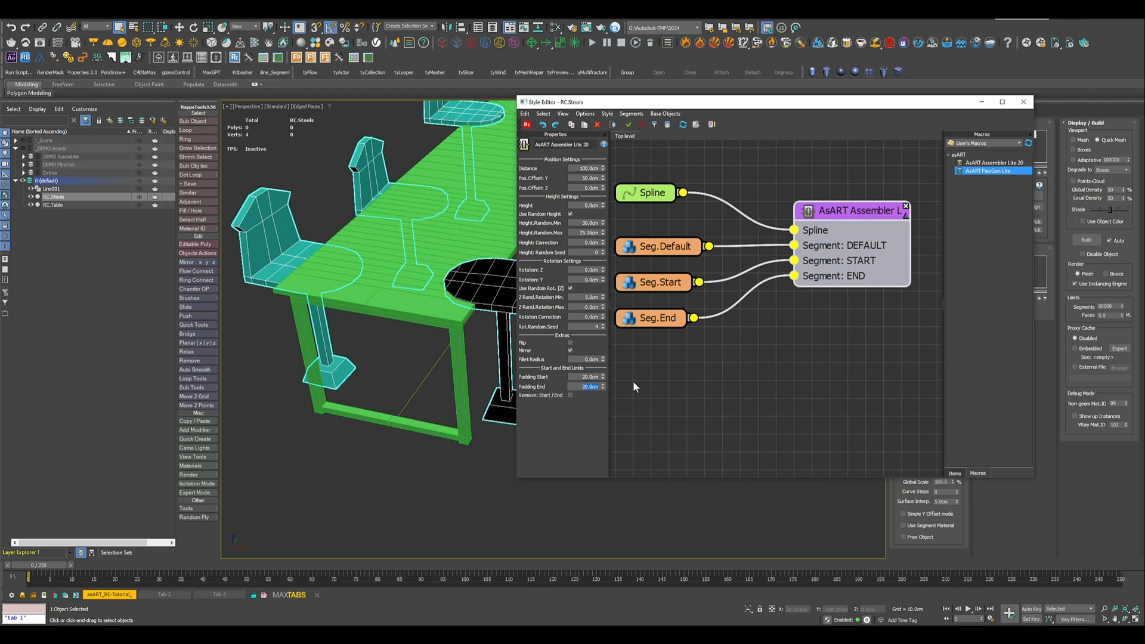
- Examine how the stools sit at both ends and around the corners of the table
drag(592, 98, 914, 158)
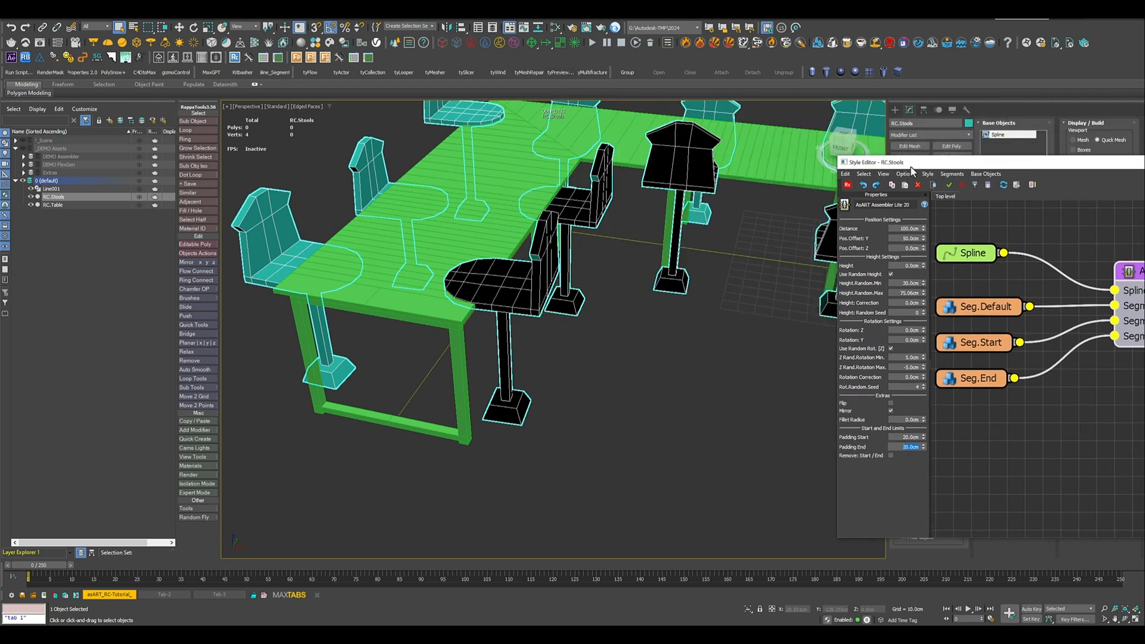
scroll(446, 349, up, 4)
alt+middle_drag(470, 309, 325, 299)
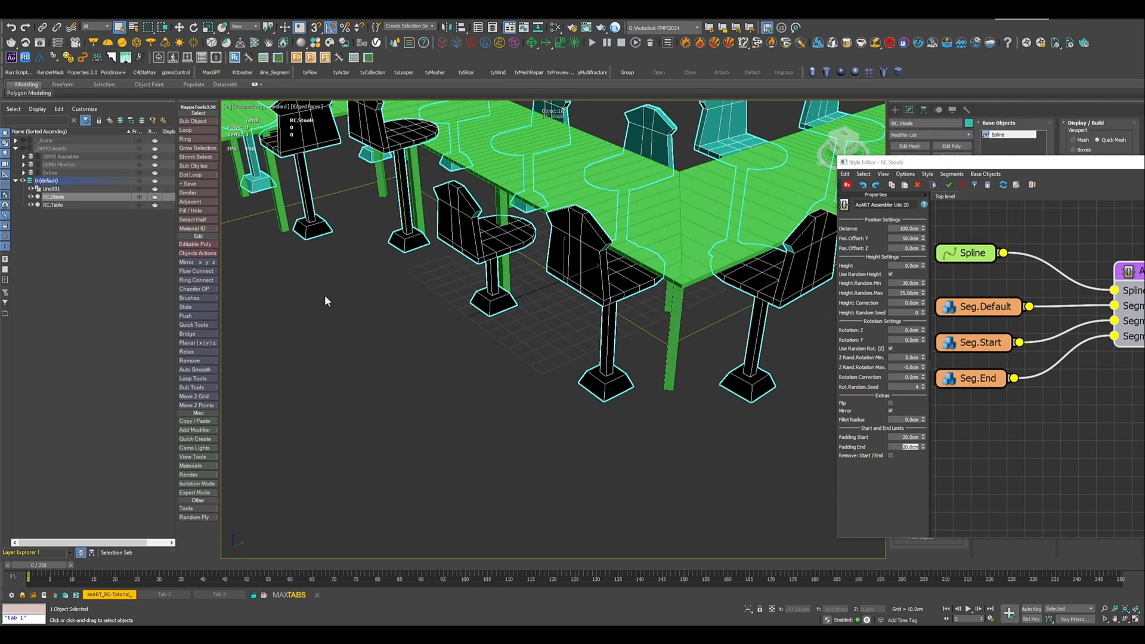
scroll(334, 299, down, 4)
alt+middle_drag(415, 305, 602, 337)
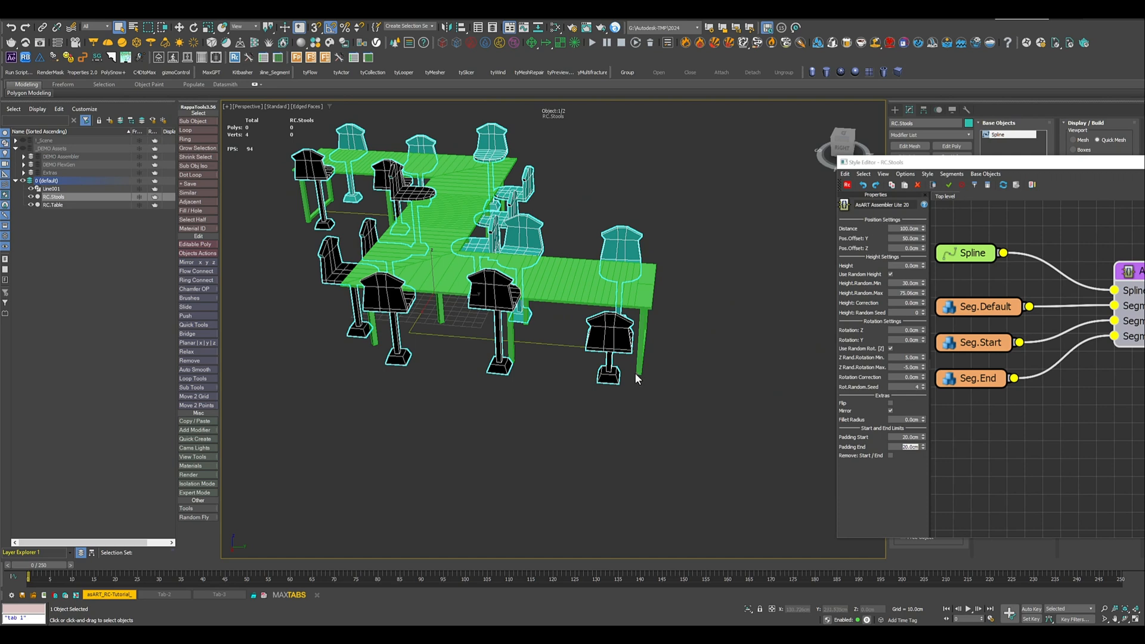
alt+middle_drag(525, 380, 402, 350)
scroll(401, 351, up, 3)
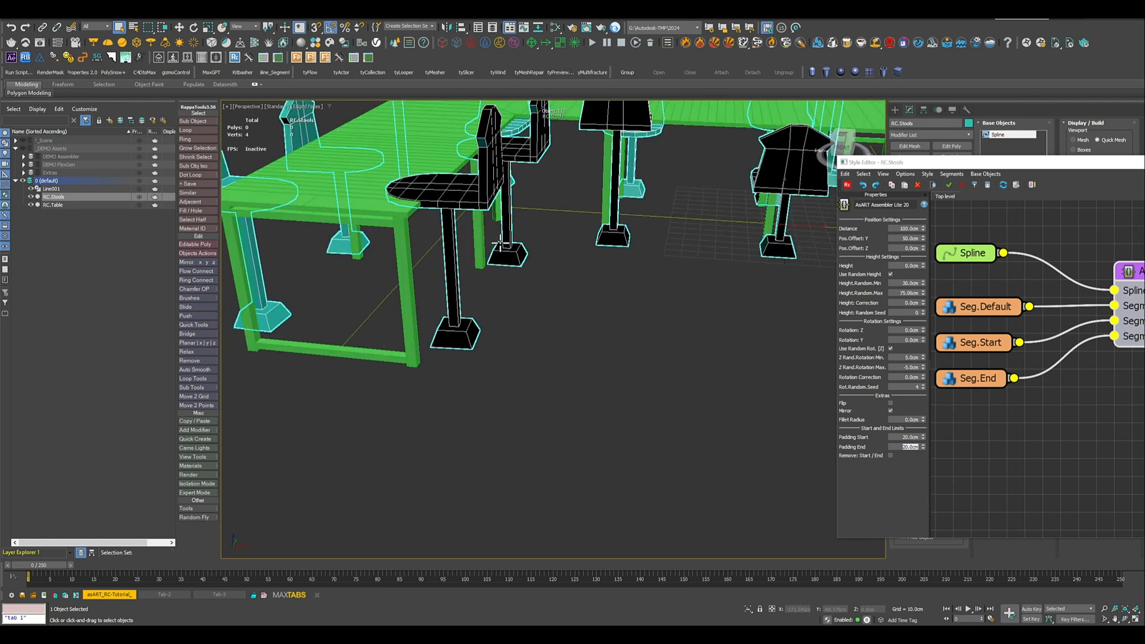
scroll(500, 245, down, 2)
middle_drag(499, 253, 459, 268)
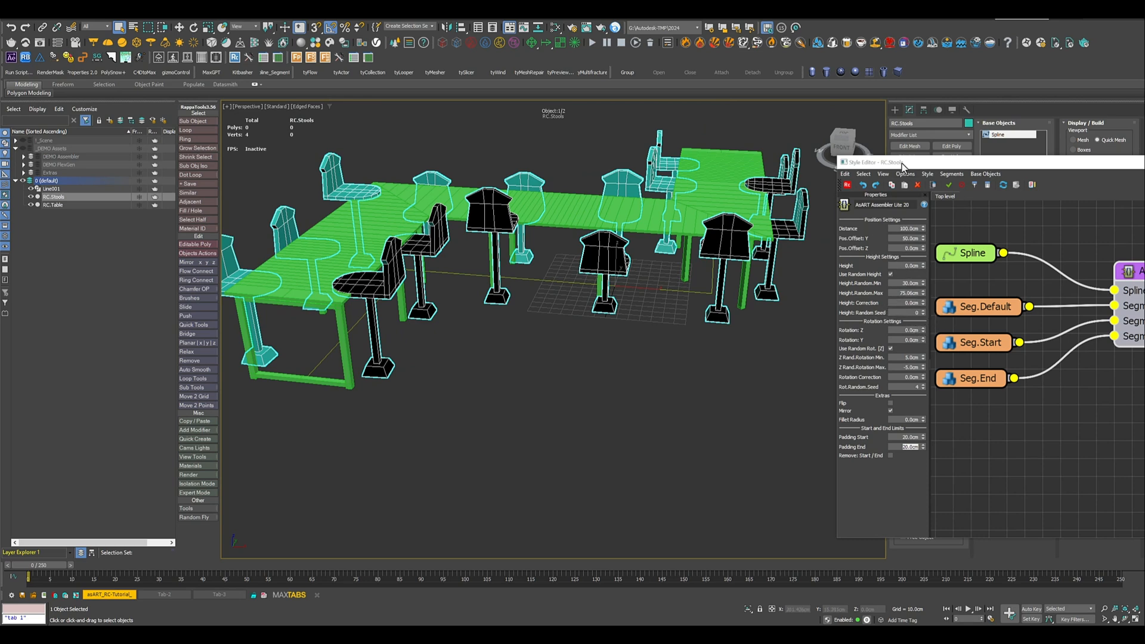
- Lower the stools with a Height Correction of about -15 cm and turn off Use Random Height
drag(840, 160, 468, 280)
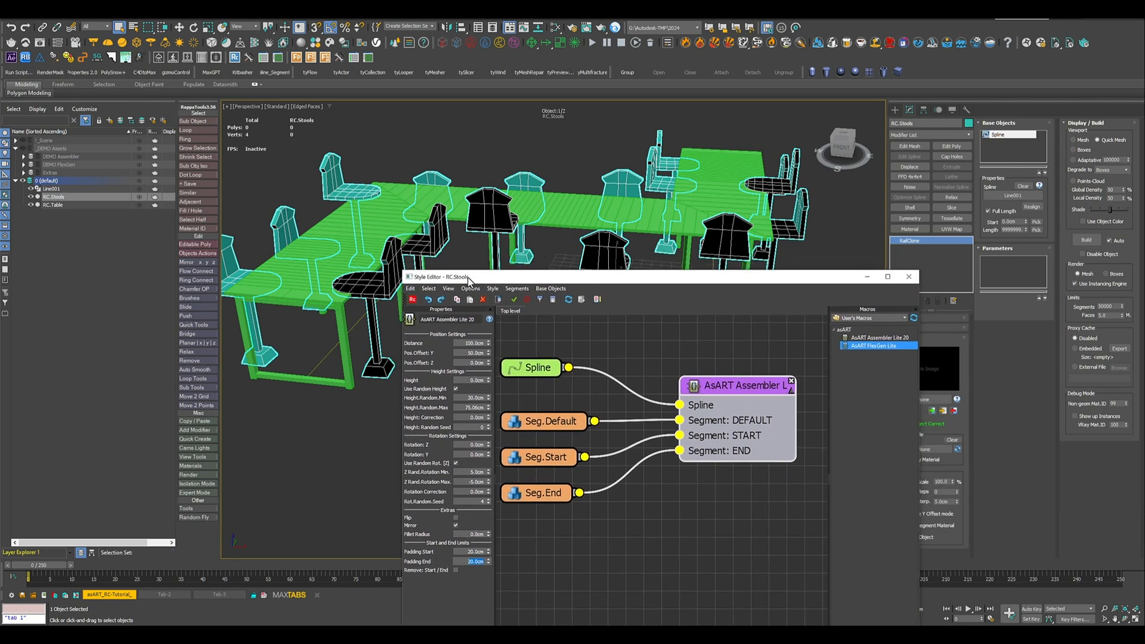
middle_drag(481, 203, 485, 195)
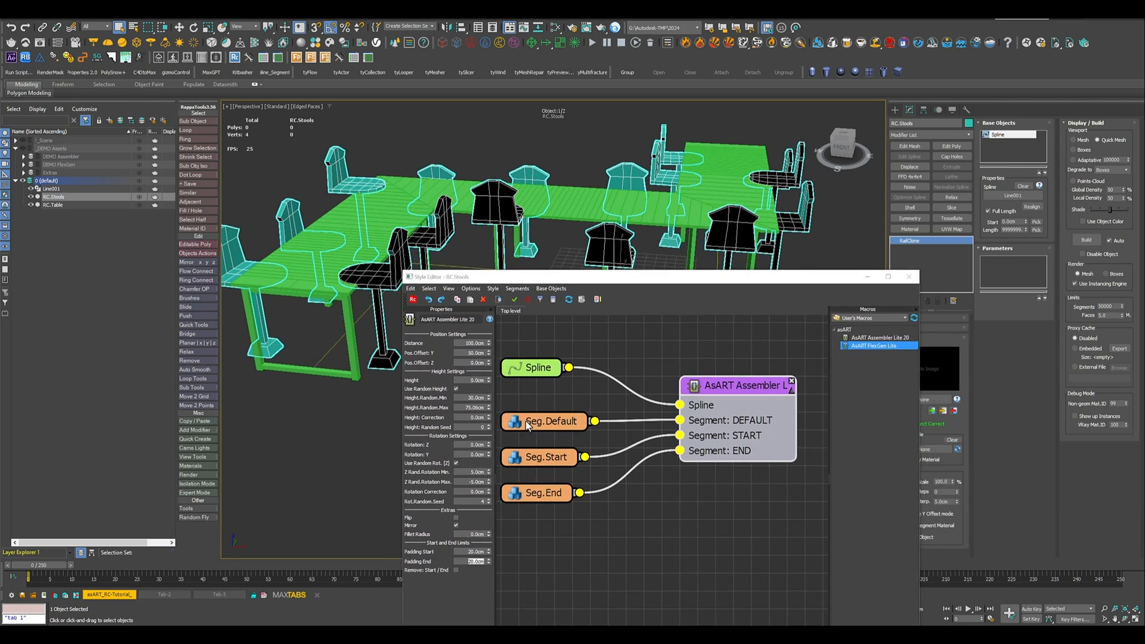
click(488, 419)
drag(489, 426, 488, 456)
drag(469, 519, 466, 469)
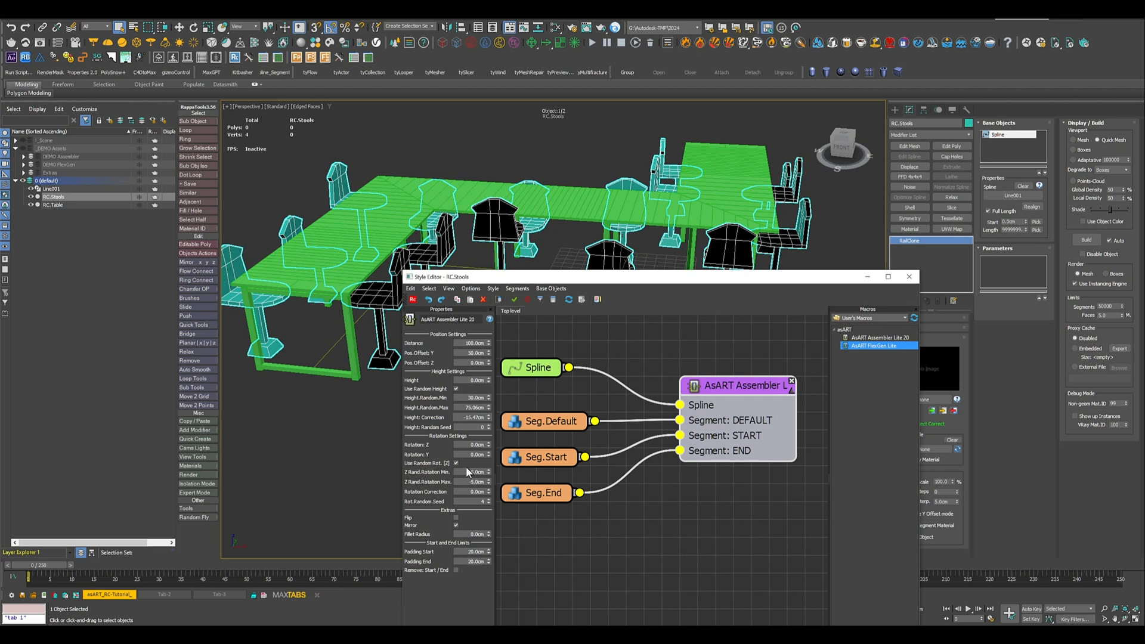
click(456, 389)
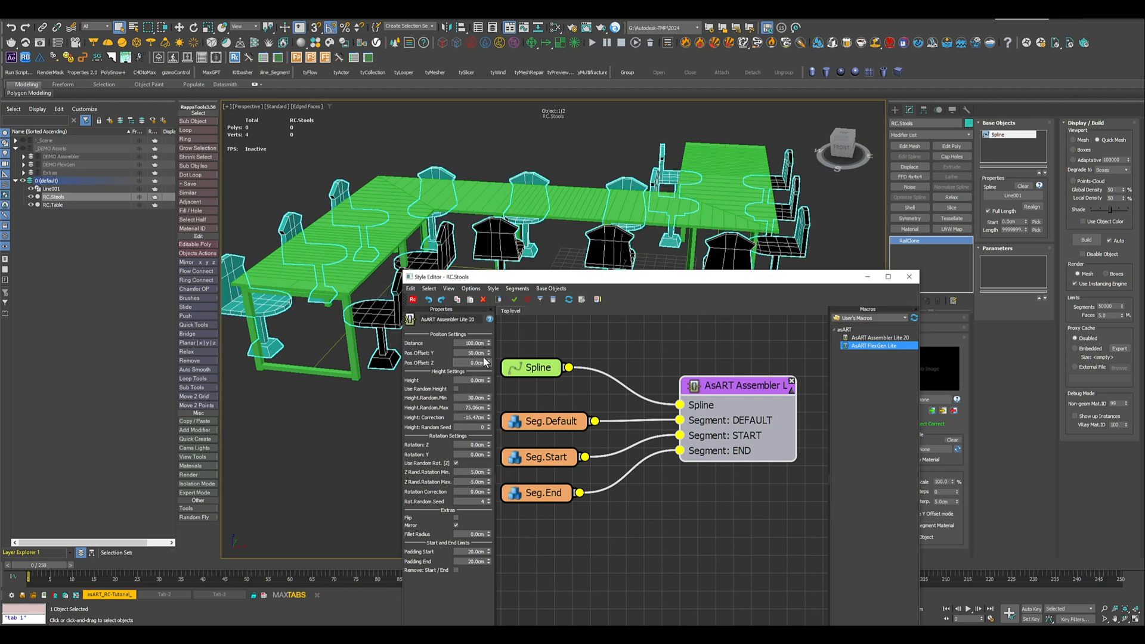
- Reset the stools' Height.Random Min, Height.Random Max and Height Correction to 0 cm
right_click(487, 397)
right_click(488, 409)
right_click(489, 418)
drag(581, 278, 587, 626)
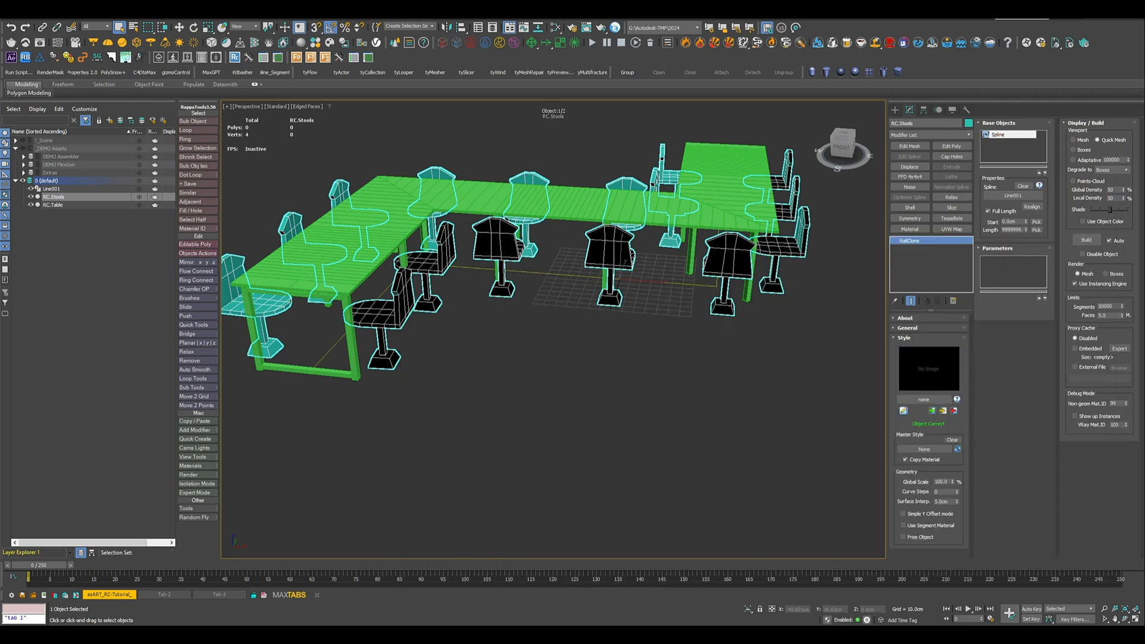
- Open the style of RC.Table and set the AsART FlexGen Lite macro's Fillet Radius to 90 cm
alt+middle_drag(532, 308, 504, 363)
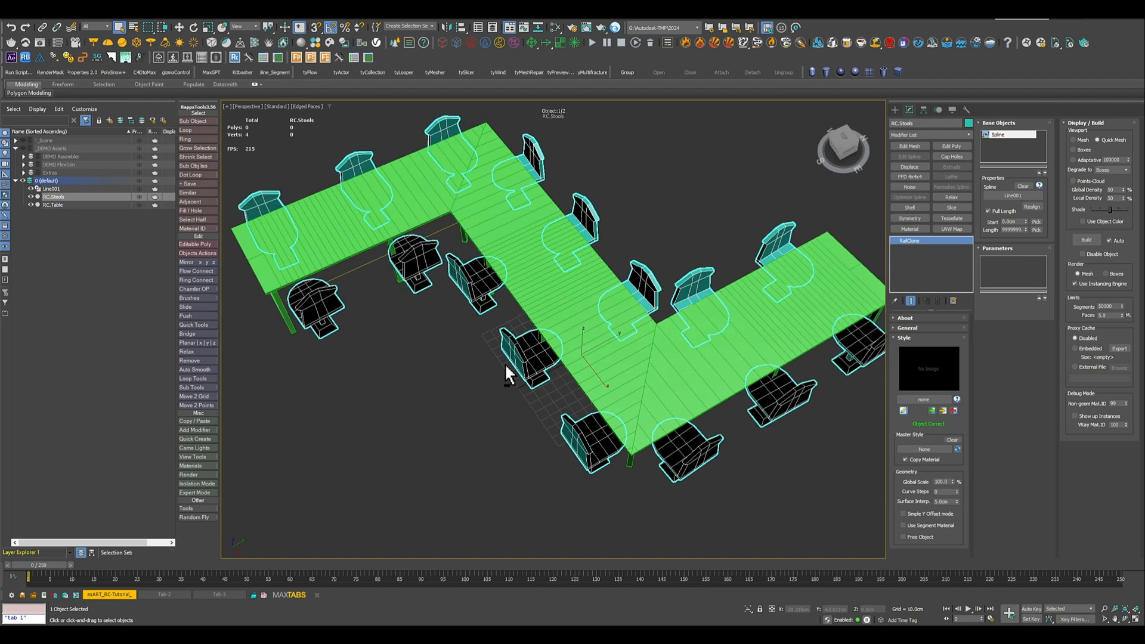
click(555, 281)
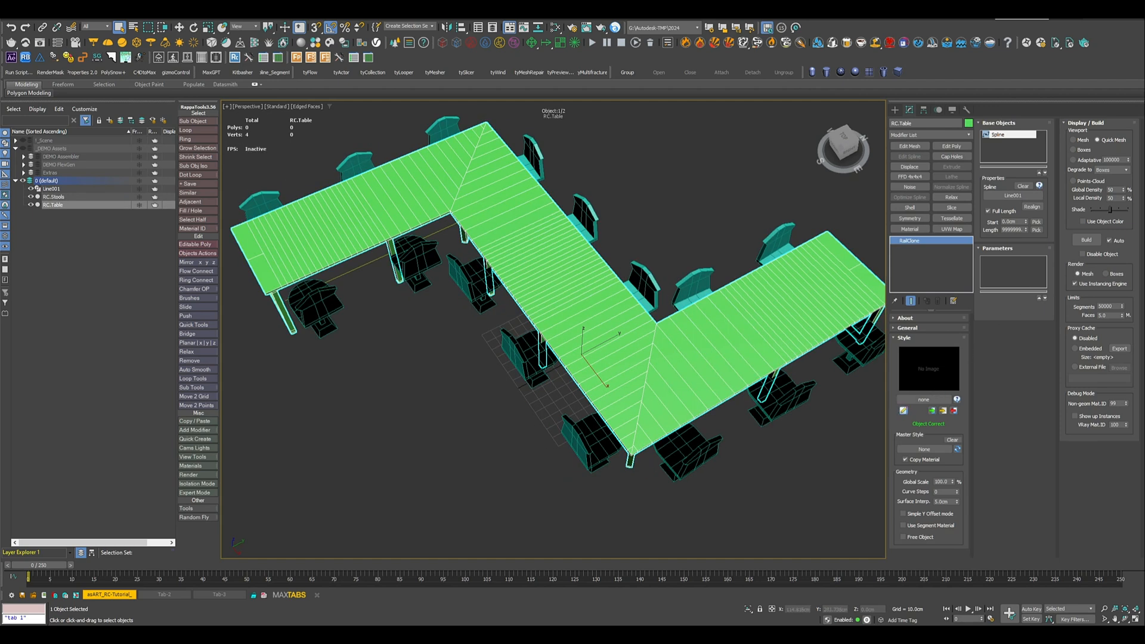
click(903, 410)
drag(904, 157, 450, 144)
click(654, 254)
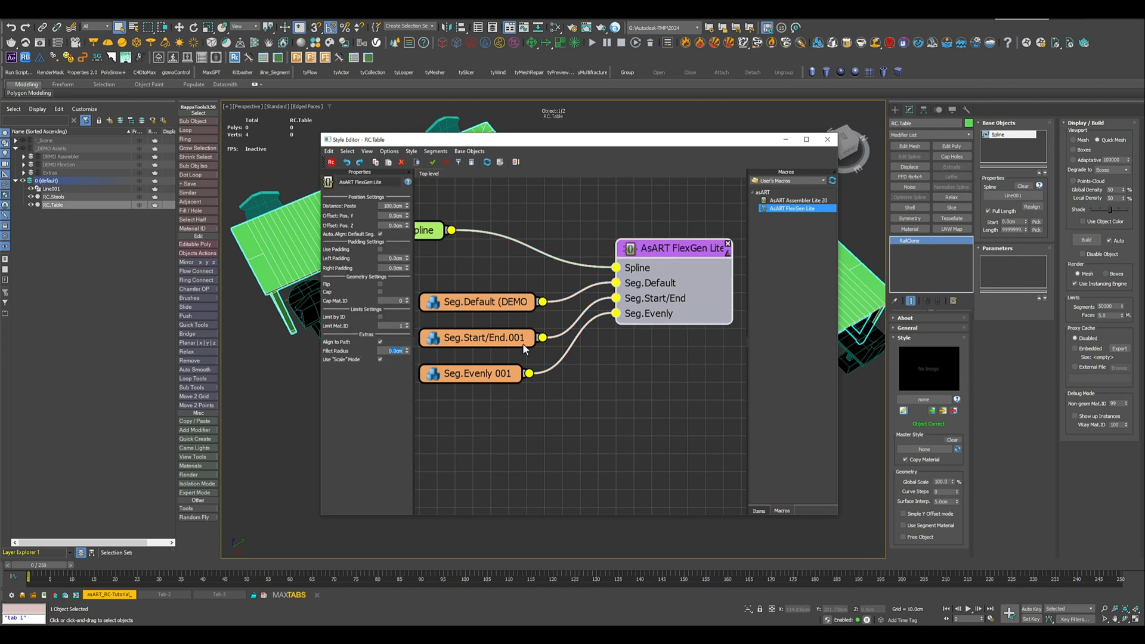
text(30)
key(Return)
drag(518, 138, 842, 150)
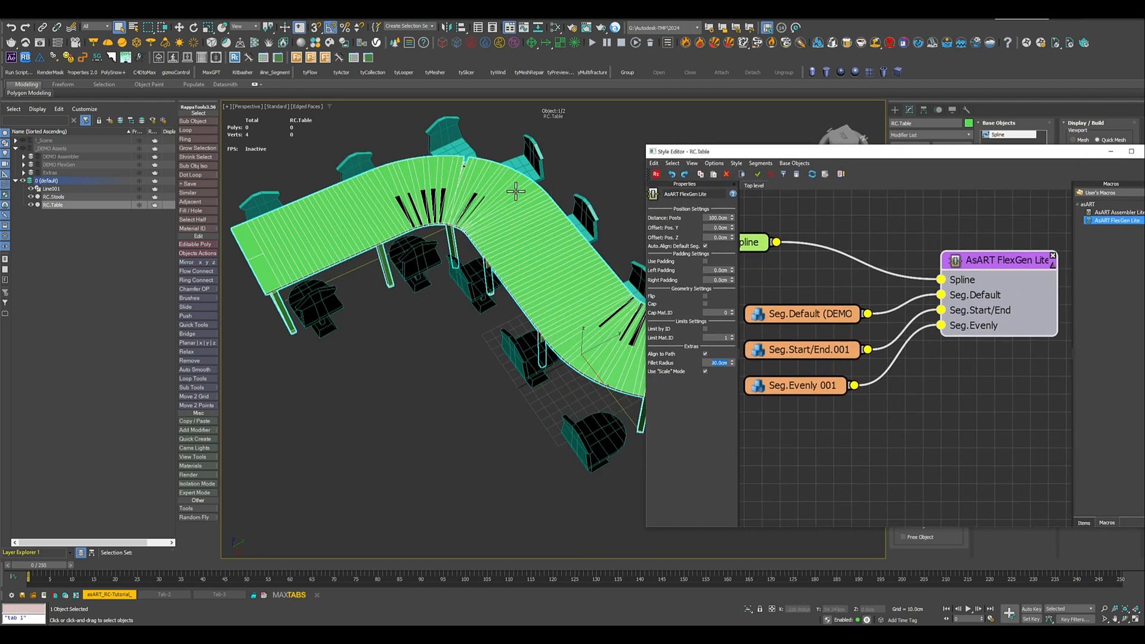
- Set the Curve Steps of RC.Table to 50 to smooth the planks around the rounded corners
middle_drag(483, 275, 314, 230)
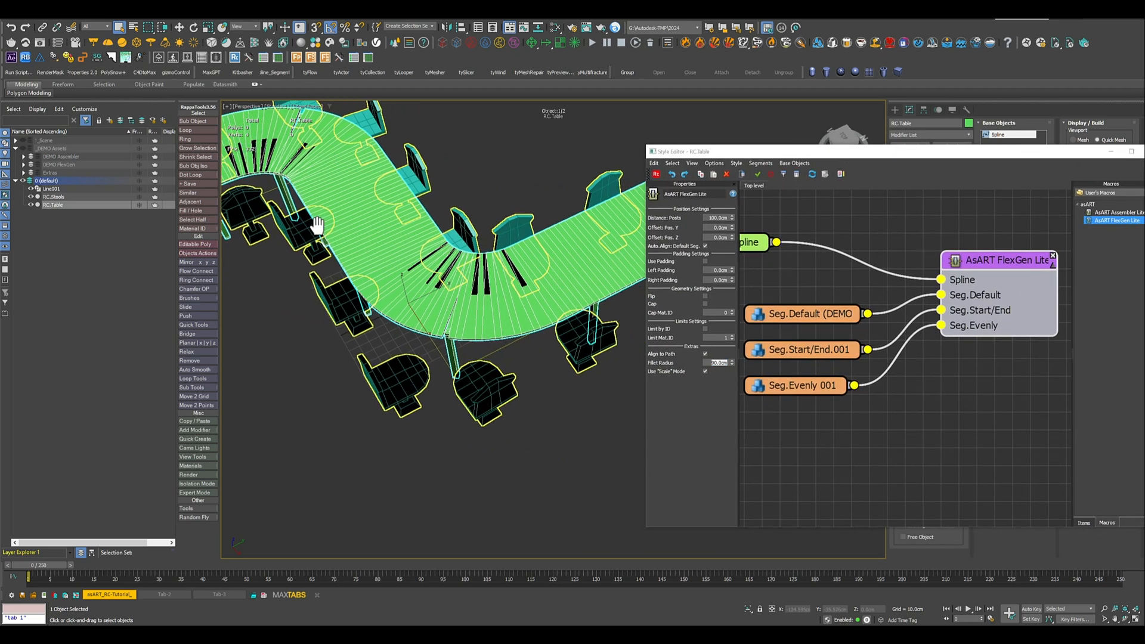
middle_drag(451, 292, 424, 327)
scroll(424, 334, up, 5)
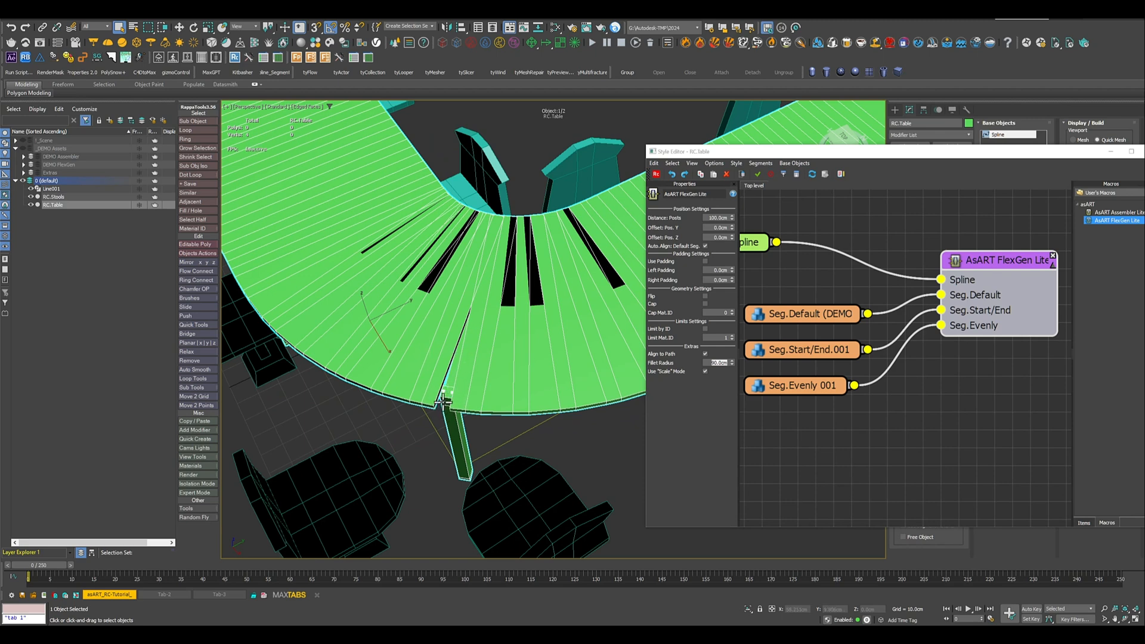
drag(730, 155, 376, 136)
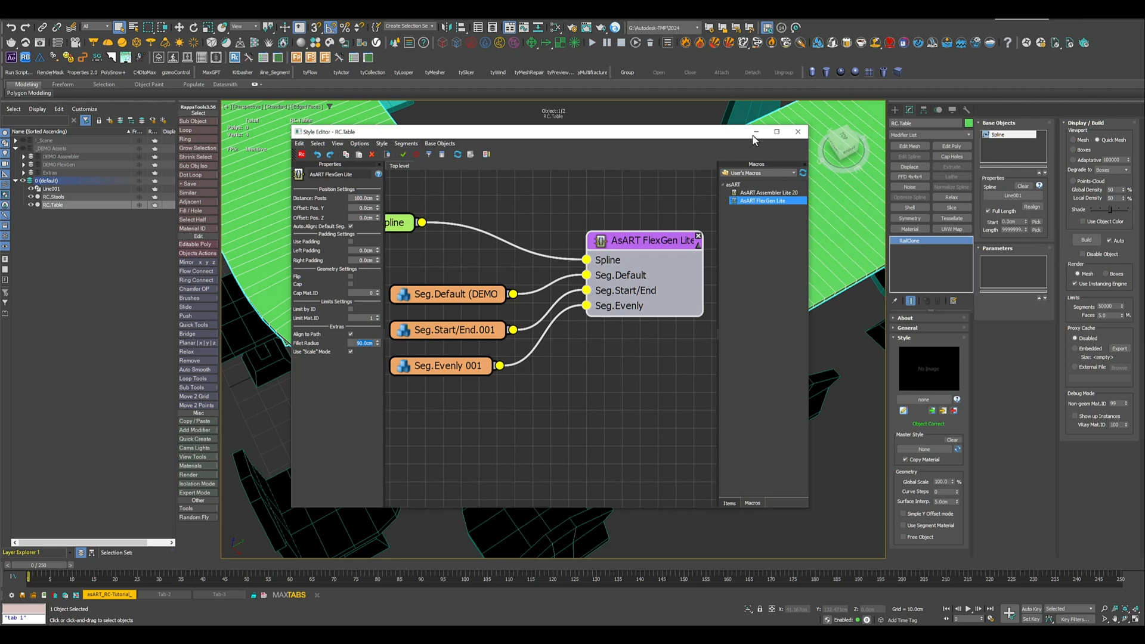
click(796, 132)
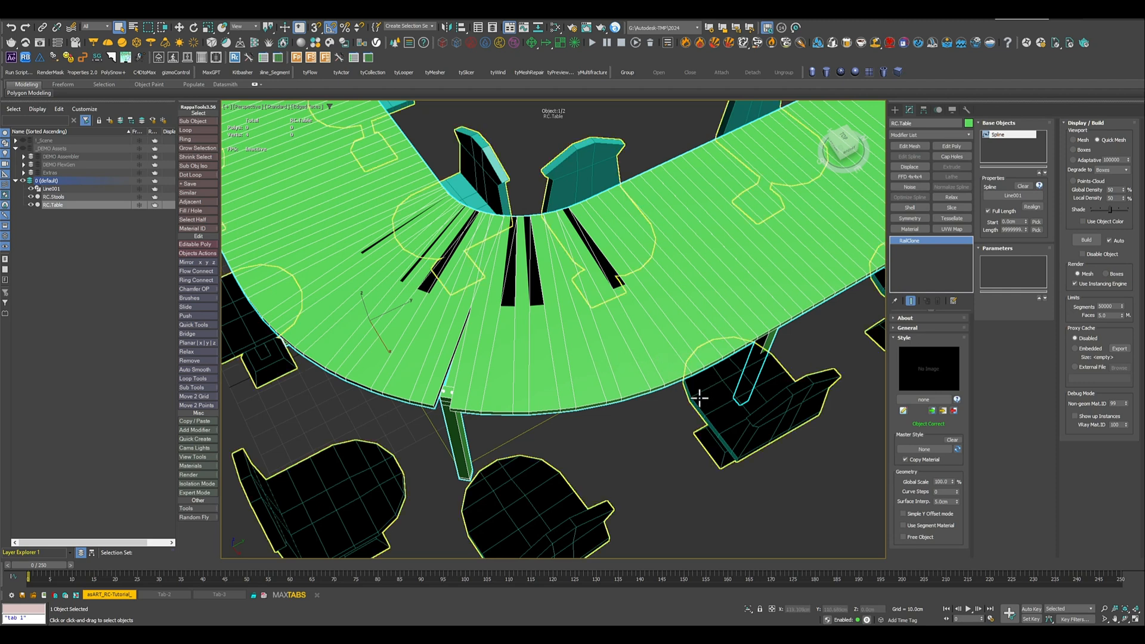
click(946, 492)
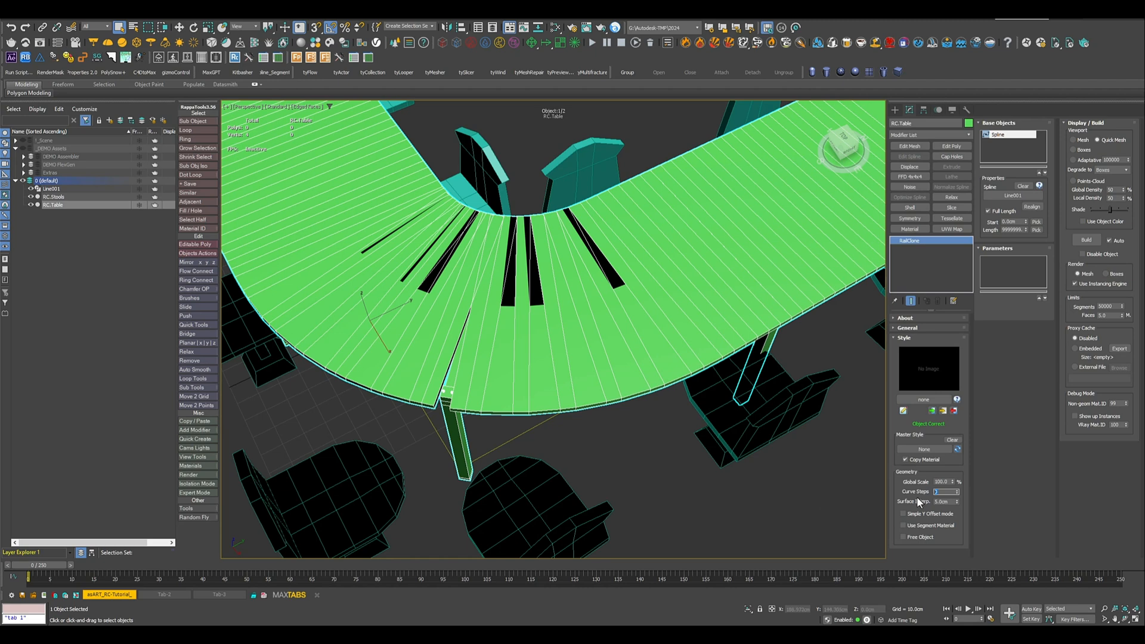
key(Return)
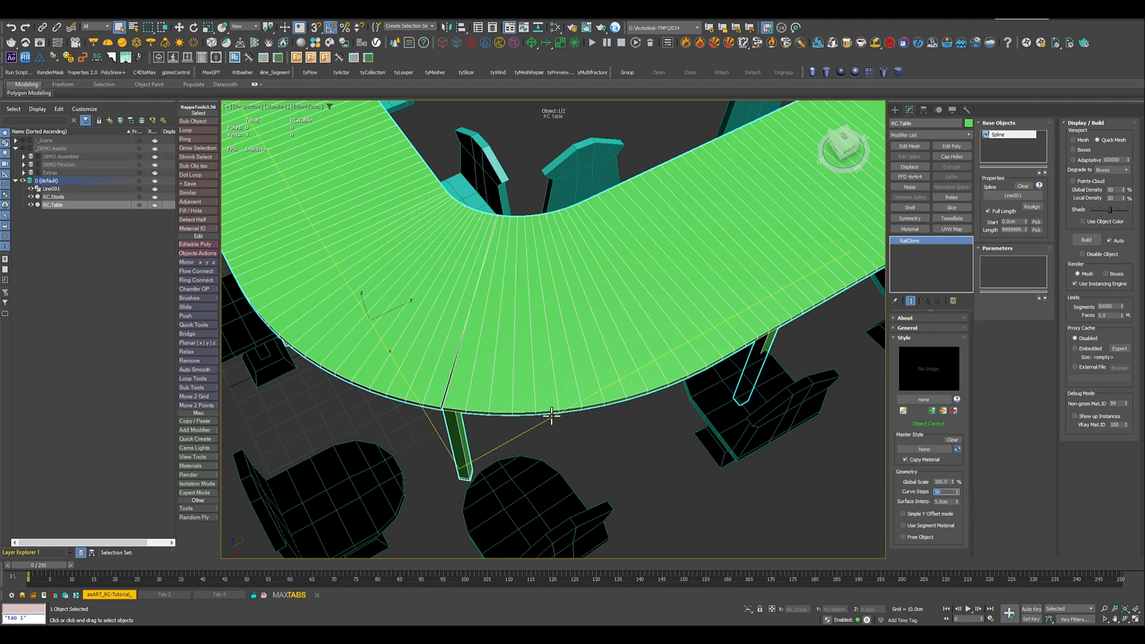
- Turn on Use Padding in the table's FlexGen Lite macro and set Left Padding to about -1.03 cm
alt+middle_drag(552, 416, 571, 408)
scroll(511, 332, up, 5)
scroll(478, 182, down, 5)
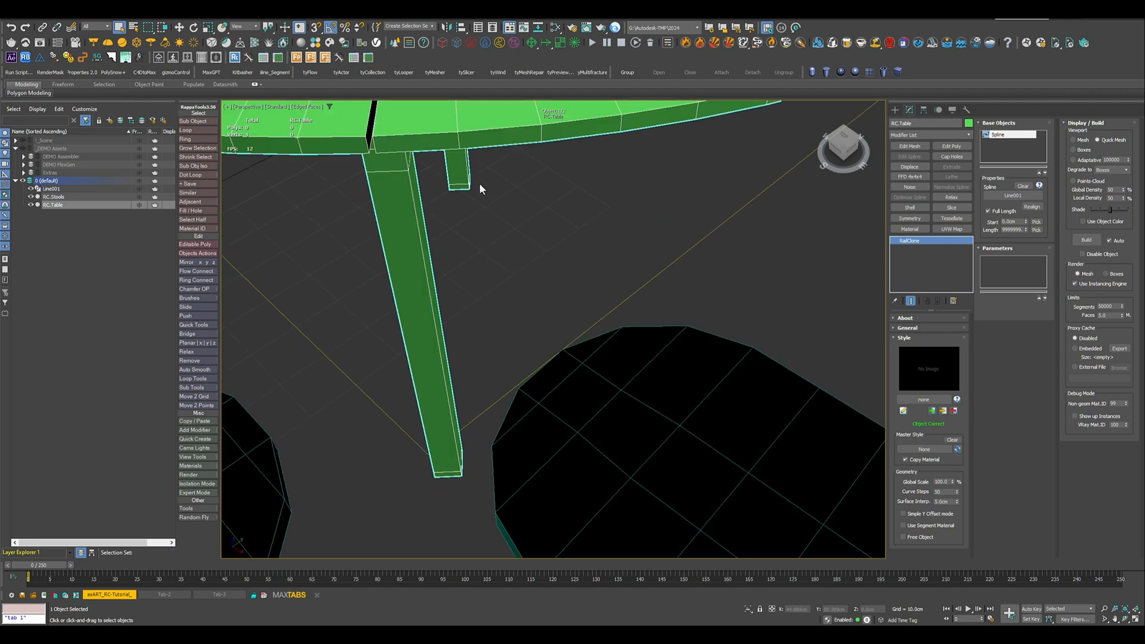
scroll(498, 217, up, 3)
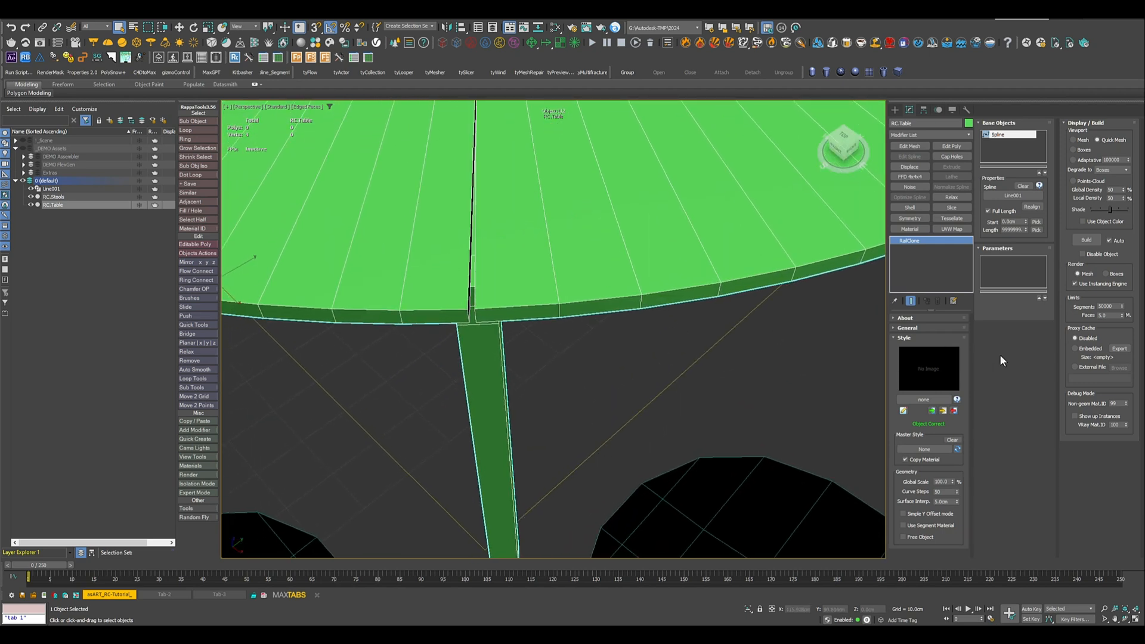
click(902, 412)
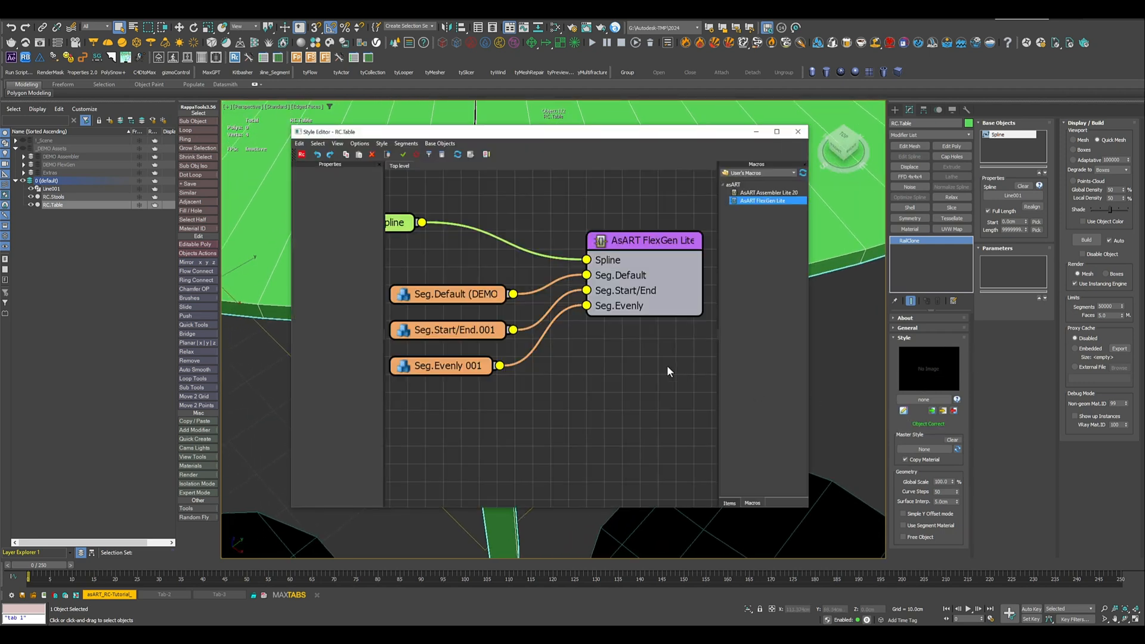
click(629, 249)
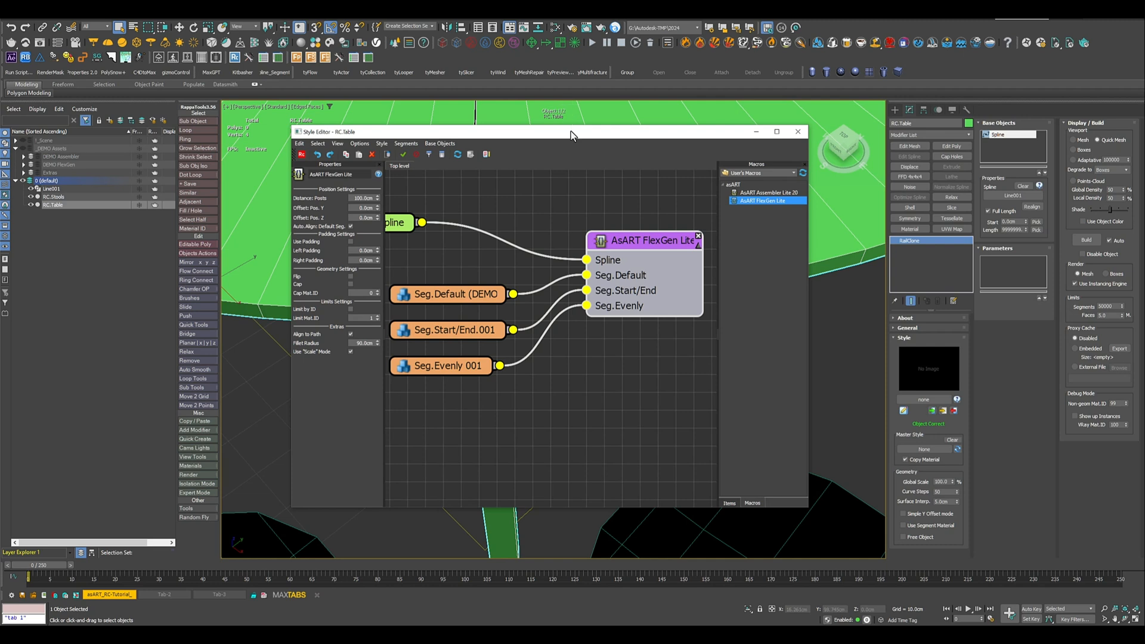
drag(572, 135, 874, 127)
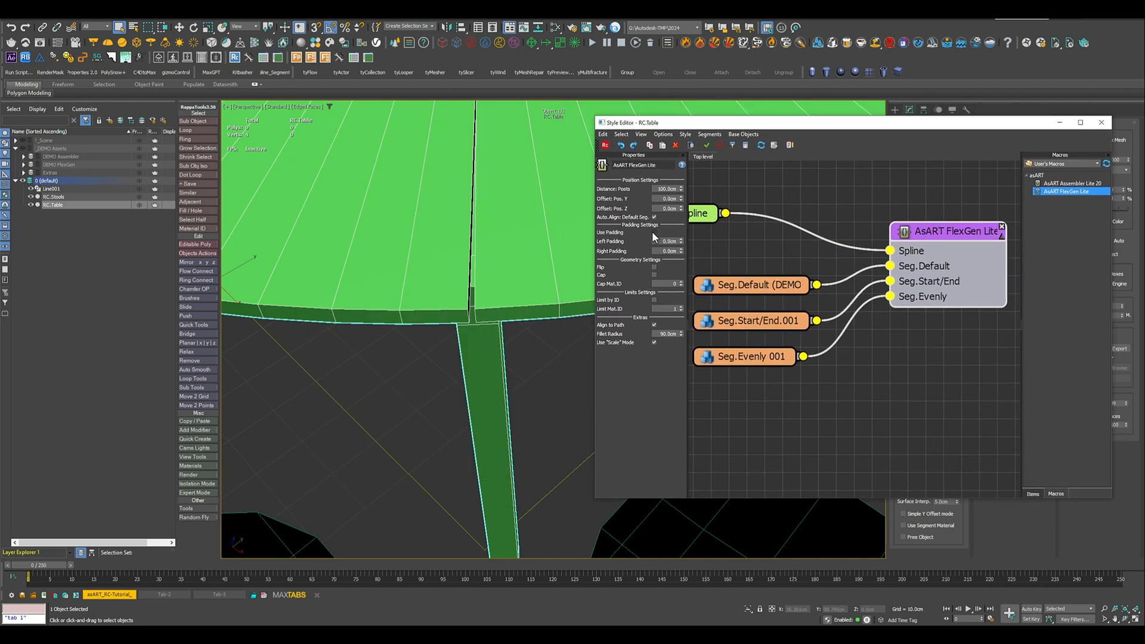
drag(682, 242, 682, 292)
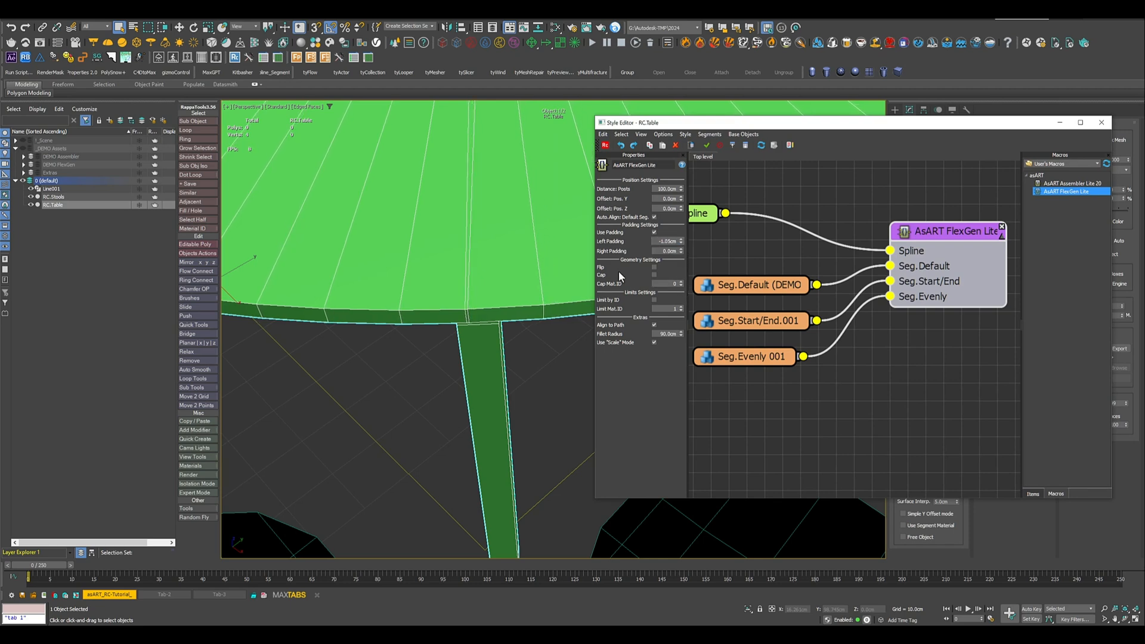
- Examine how the tabletop planks and legs follow the table's rounded bends
scroll(453, 323, down, 10)
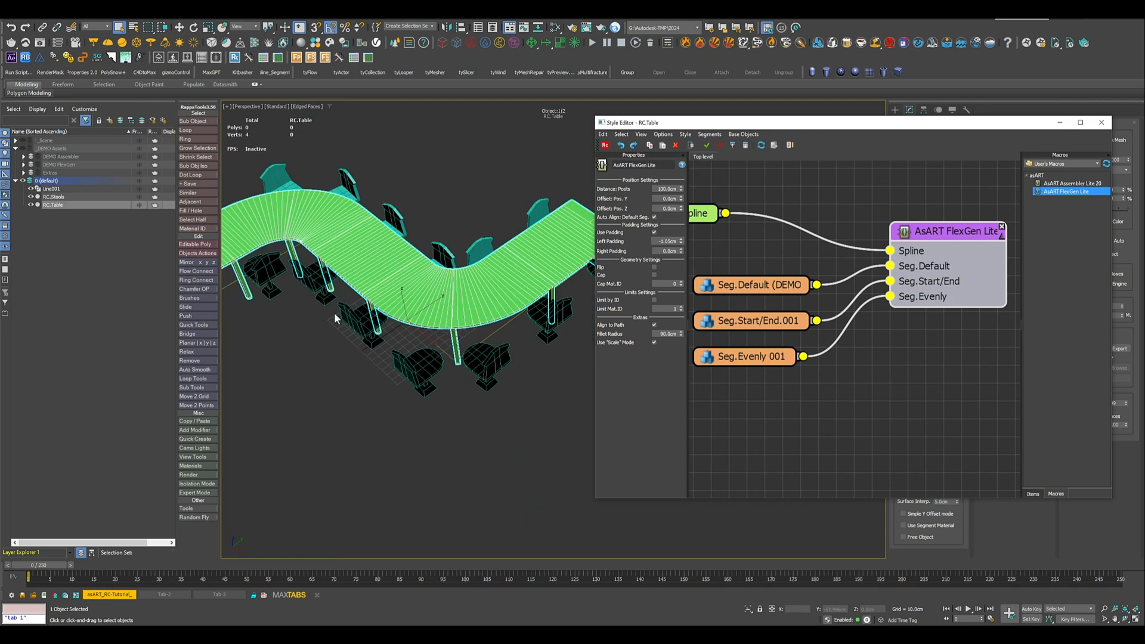
alt+middle_drag(336, 317, 391, 284)
scroll(408, 297, up, 4)
scroll(408, 297, up, 4)
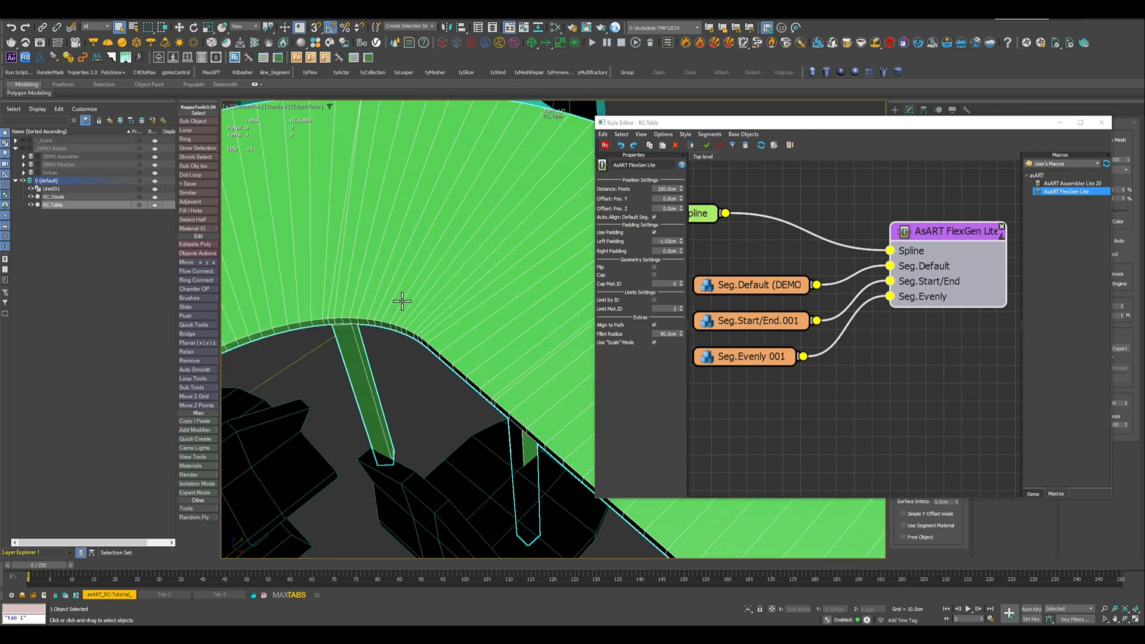
scroll(401, 357, up, 3)
scroll(401, 359, down, 9)
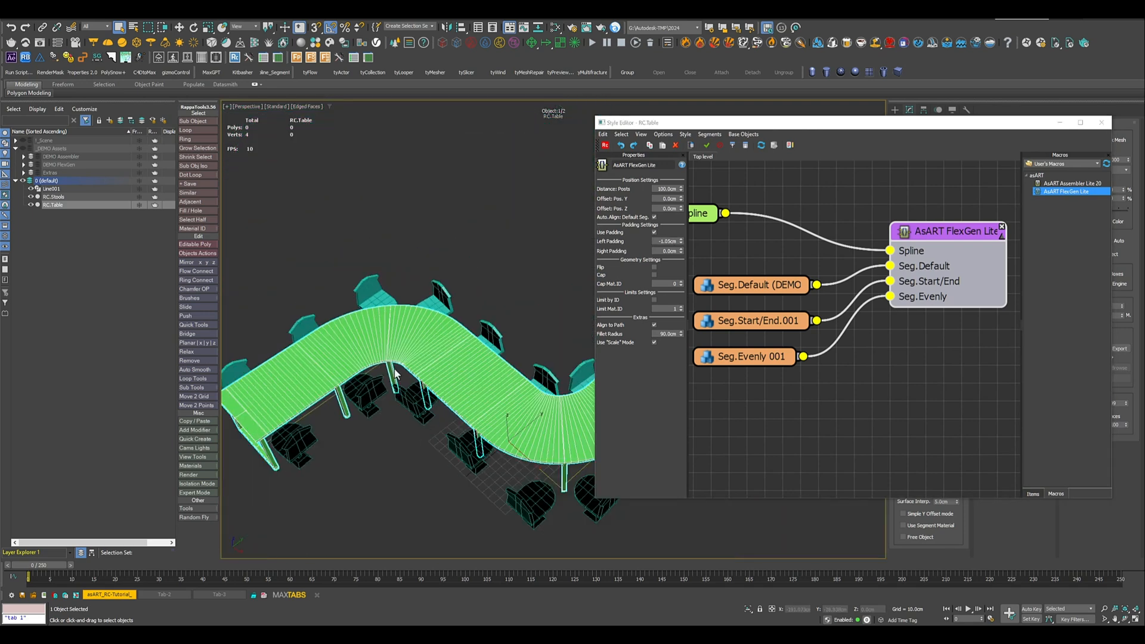
alt+middle_drag(396, 375, 392, 341)
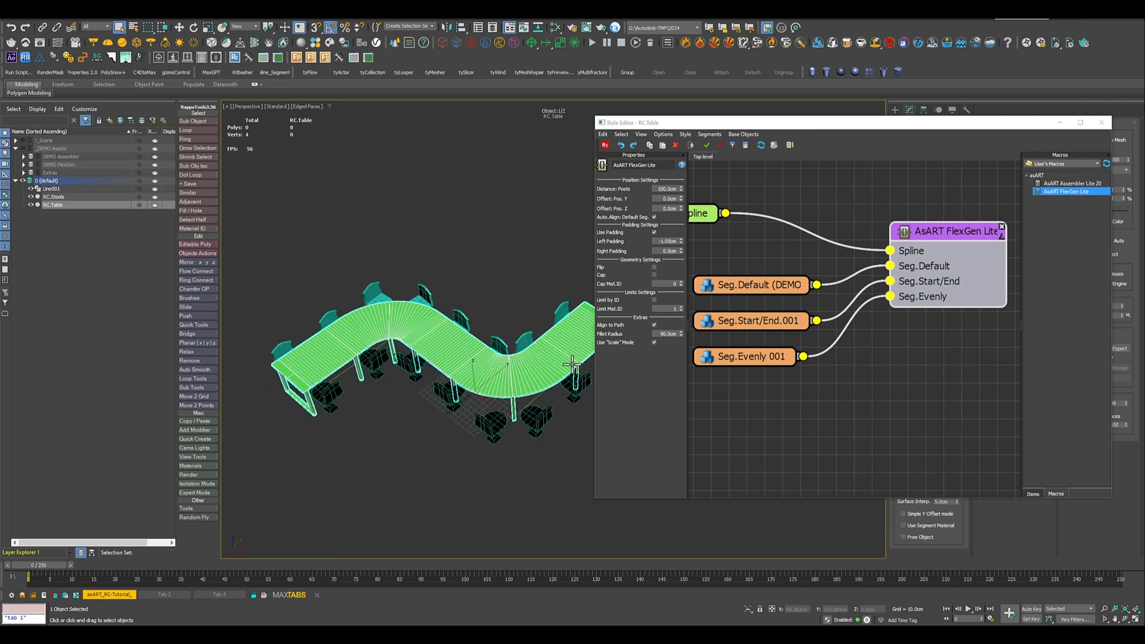
- Open the style of RC.Stools and set the AsART Assembler Lite macro's Fillet Radius to 90 cm
click(493, 422)
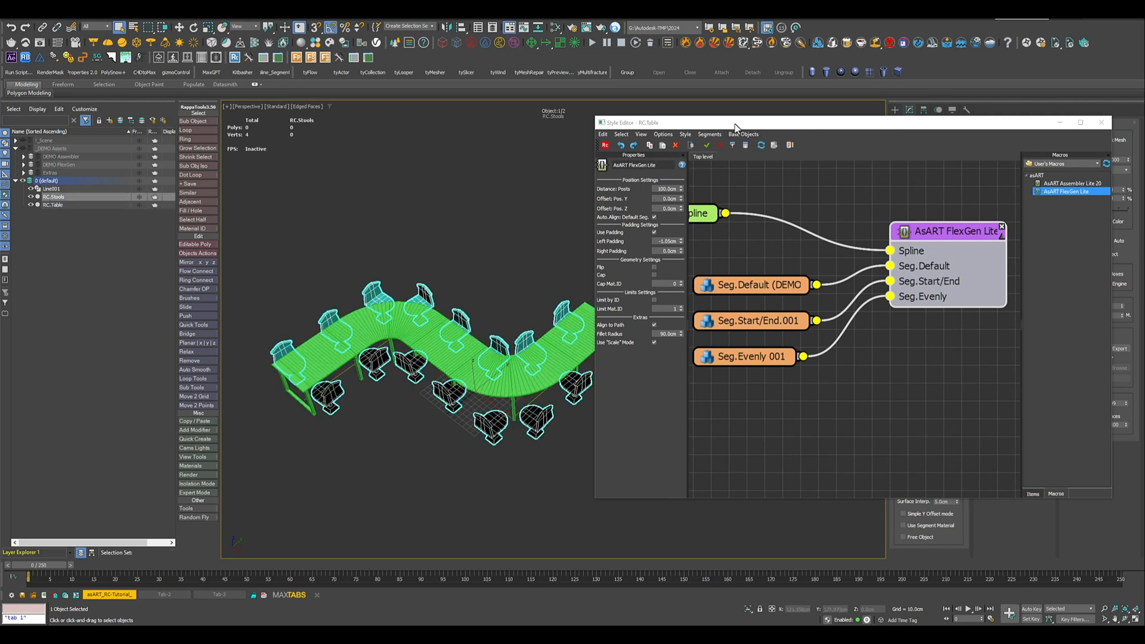
drag(736, 127, 456, 132)
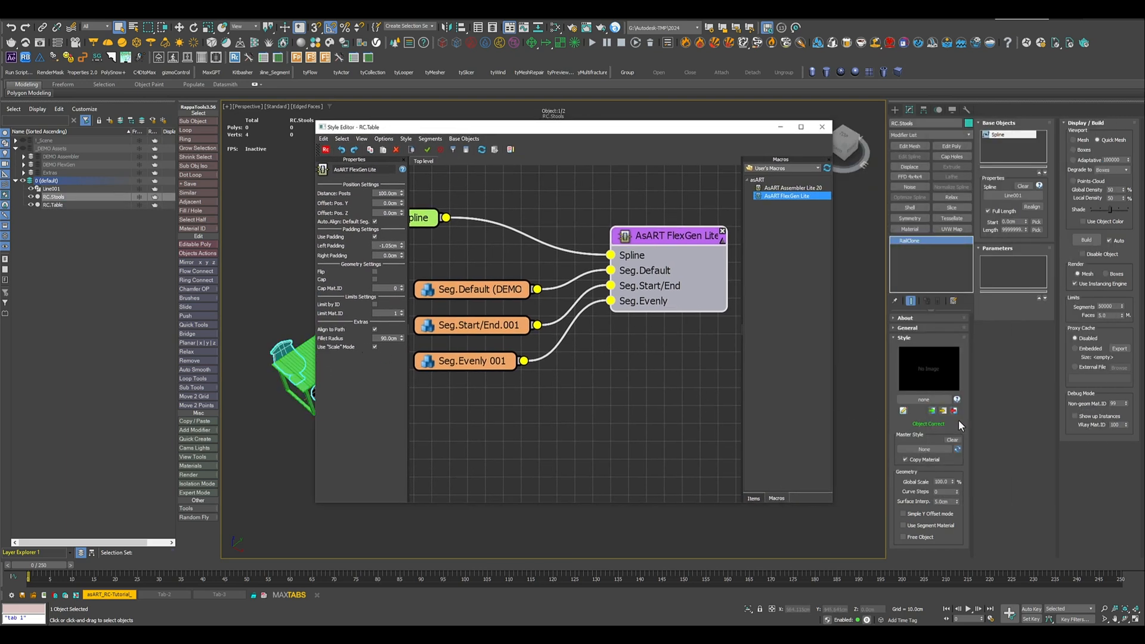
click(902, 411)
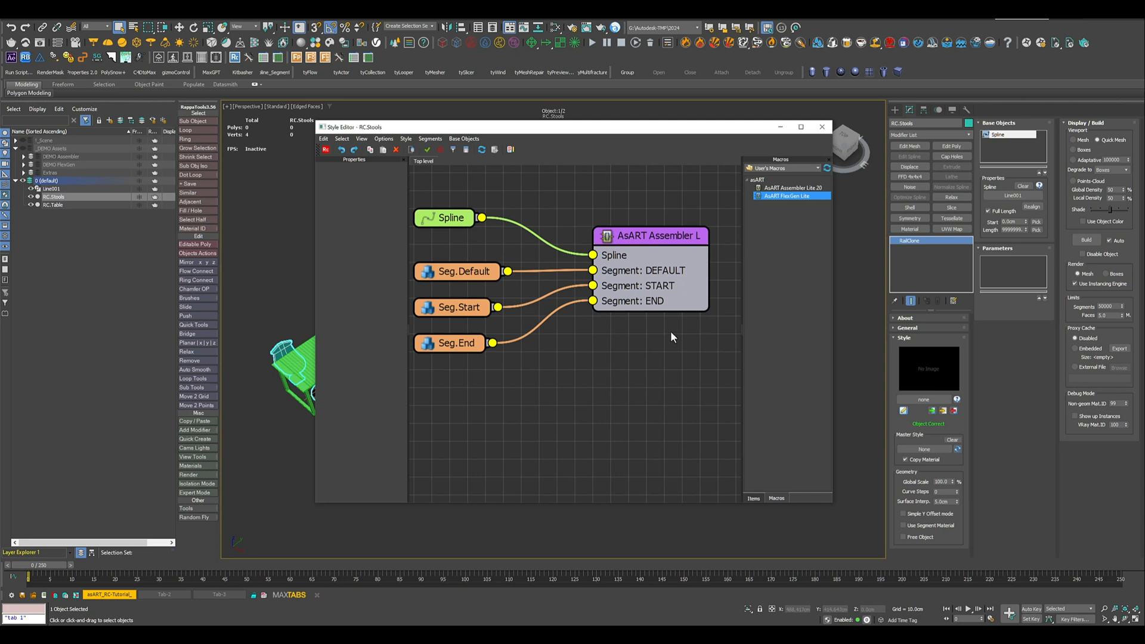
drag(442, 133, 633, 127)
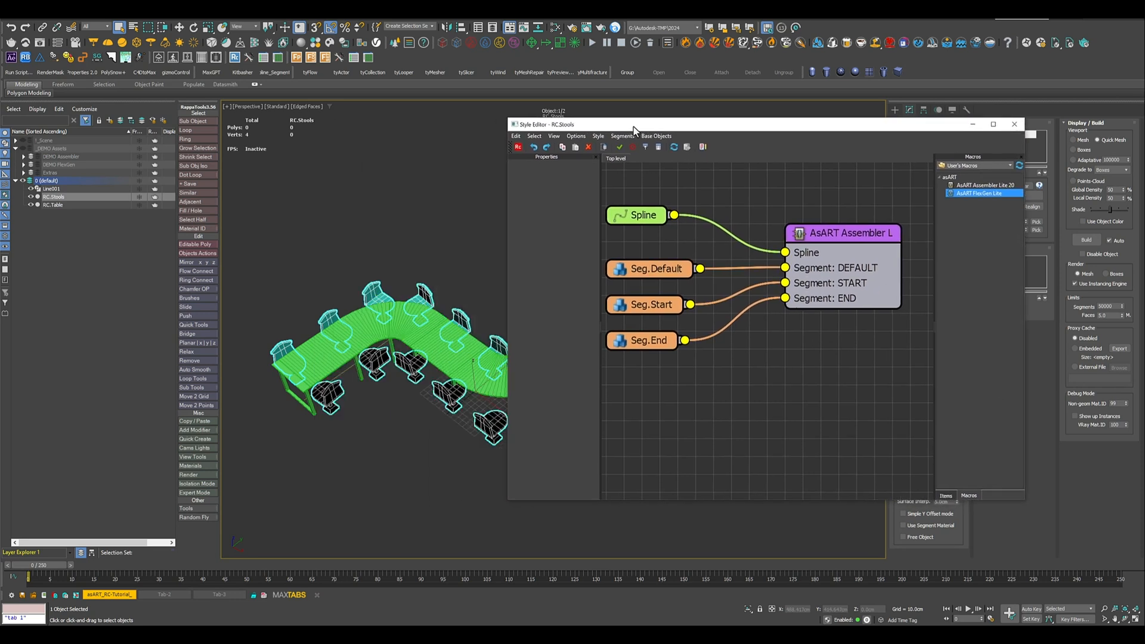
click(856, 233)
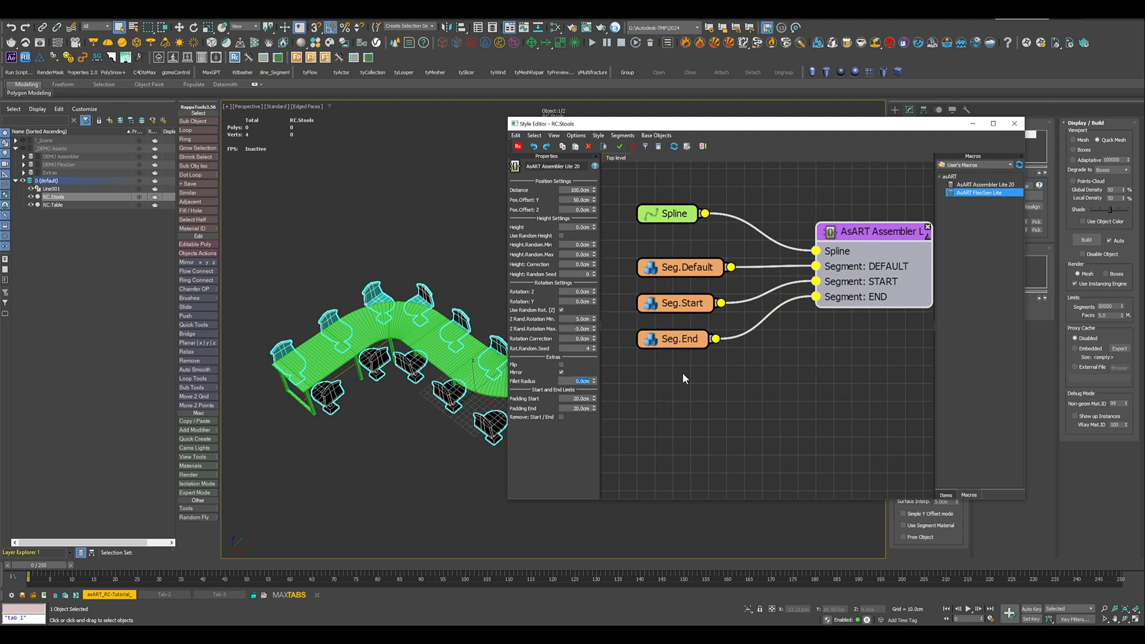
text(30)
key(Return)
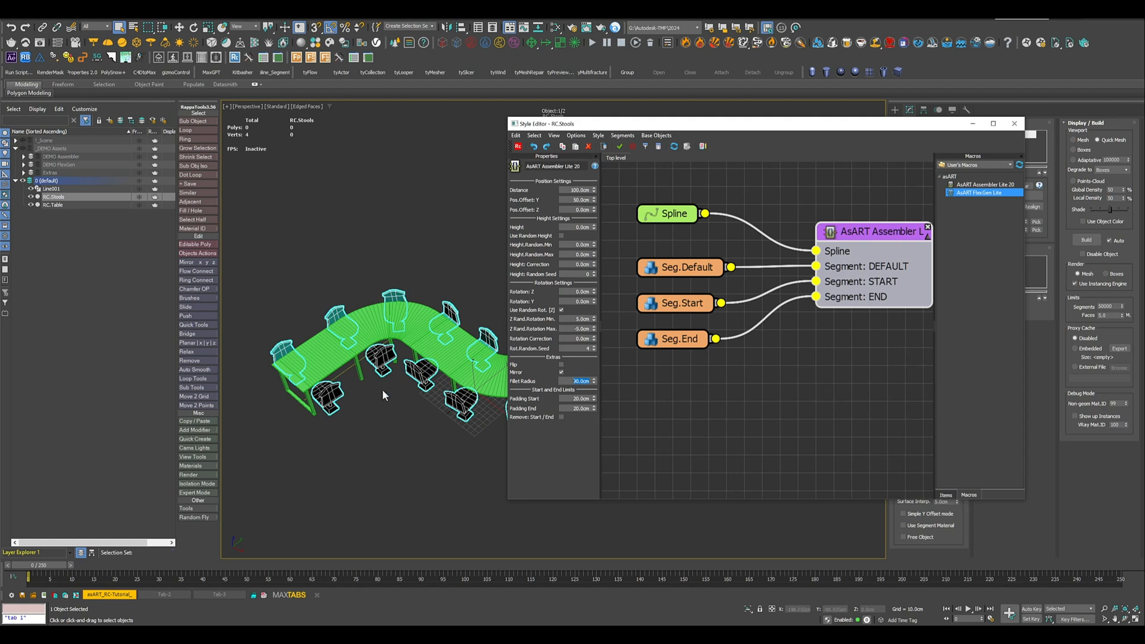
- Space the stools further apart along the curved table with a Distance of 180 cm and close their style
mouse_move(383, 394)
alt+middle_down()
mouse_move(349, 377)
mouse_move(385, 408)
mouse_move(418, 398)
mouse_move(379, 391)
alt+middle_up()
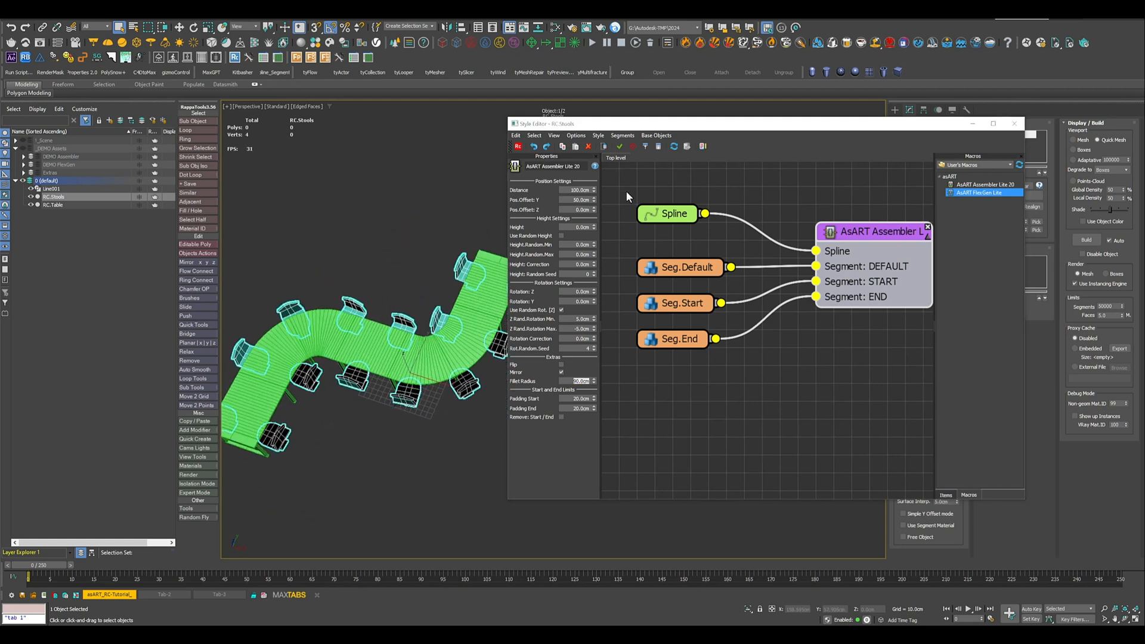
drag(589, 190, 561, 188)
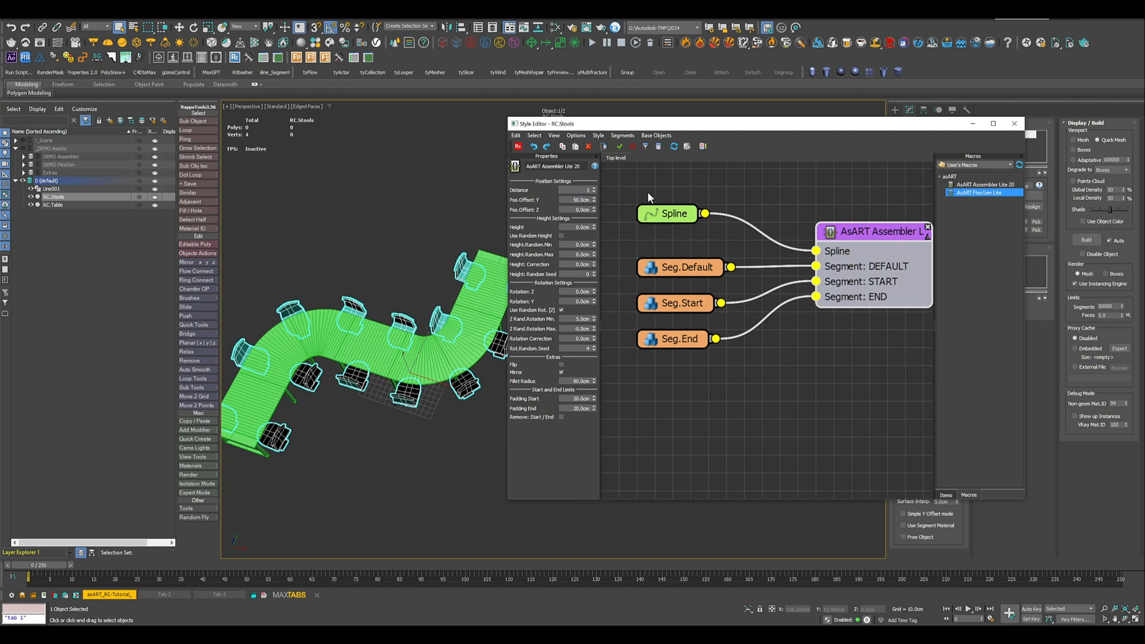
key(Return)
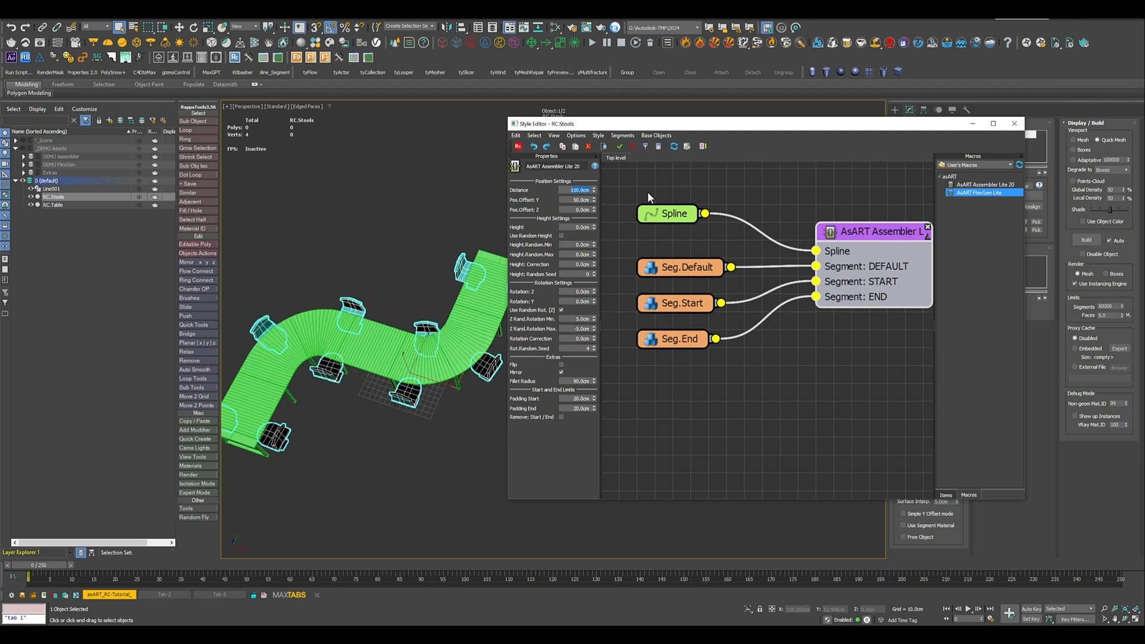
mouse_move(426, 322)
alt+middle_down()
mouse_move(455, 350)
mouse_move(465, 337)
mouse_move(442, 339)
alt+middle_up()
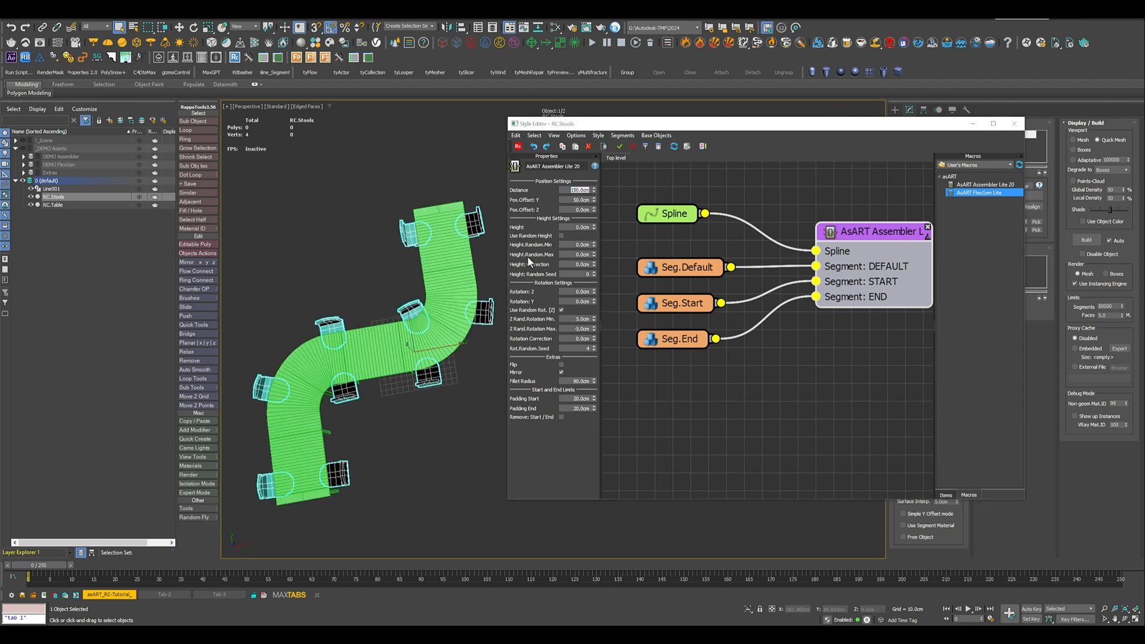
click(561, 190)
text(180)
key(Return)
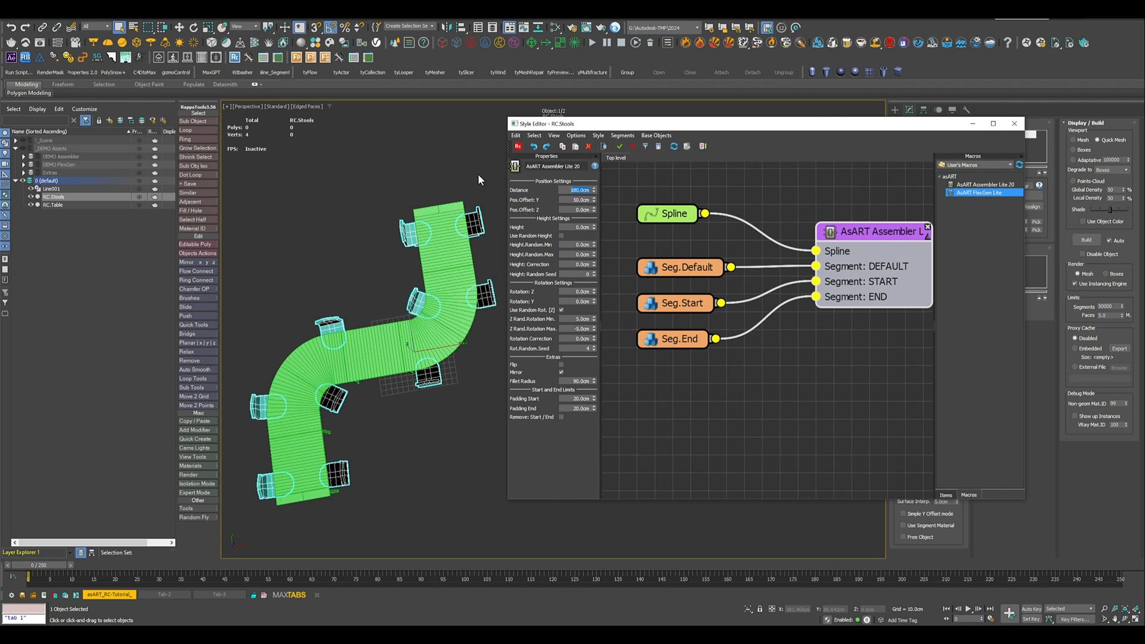
mouse_move(366, 337)
alt+middle_down()
mouse_move(331, 305)
mouse_move(295, 293)
mouse_move(380, 296)
mouse_move(343, 331)
alt+middle_up()
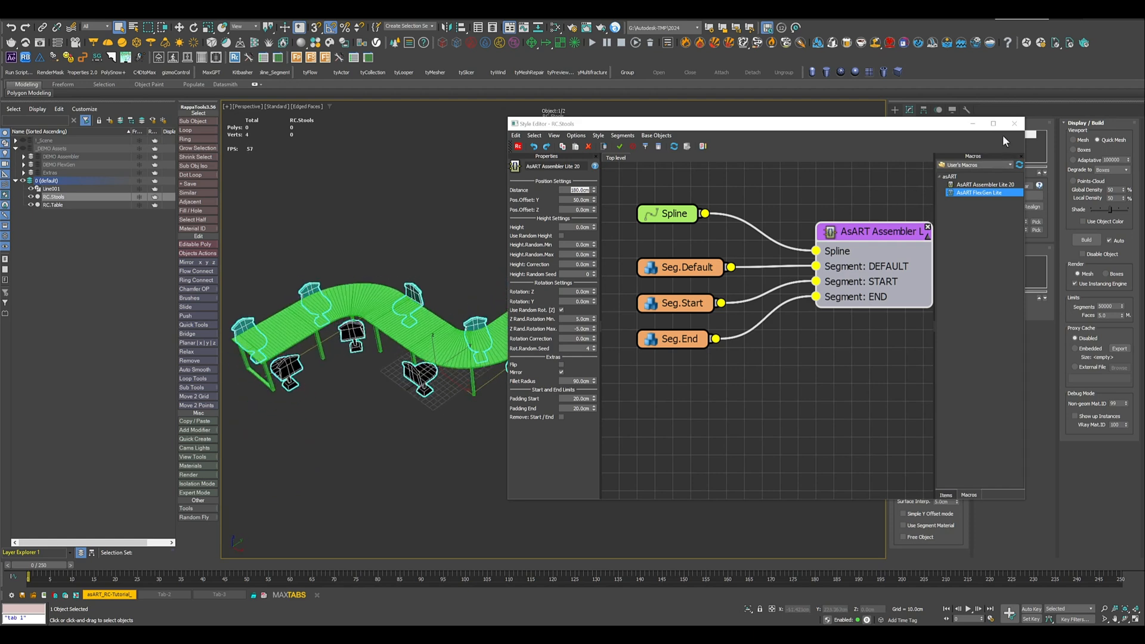
click(1014, 124)
- Draw a rectangle spline about 846 cm wide on the ground around the table and stools
alt+middle_drag(442, 309, 488, 350)
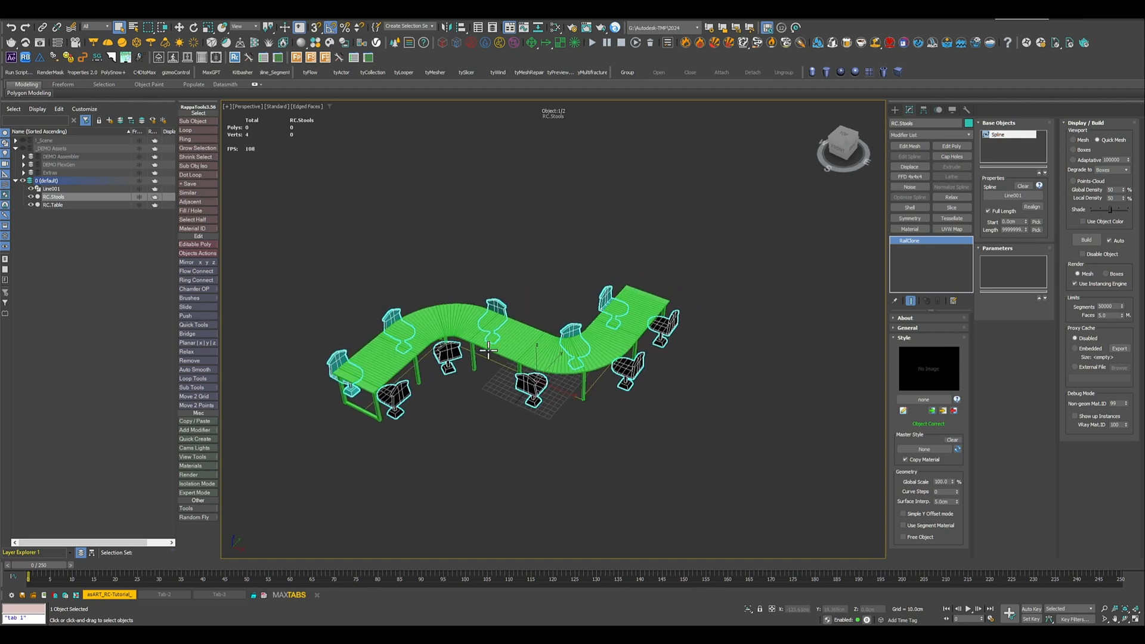
click(895, 109)
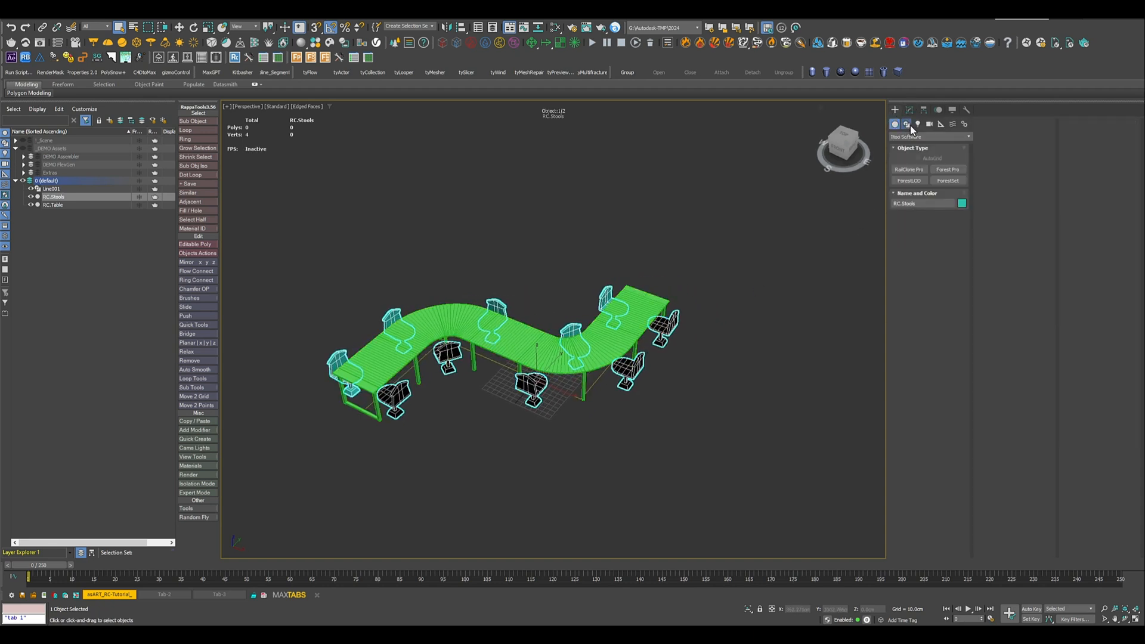
click(907, 124)
click(948, 181)
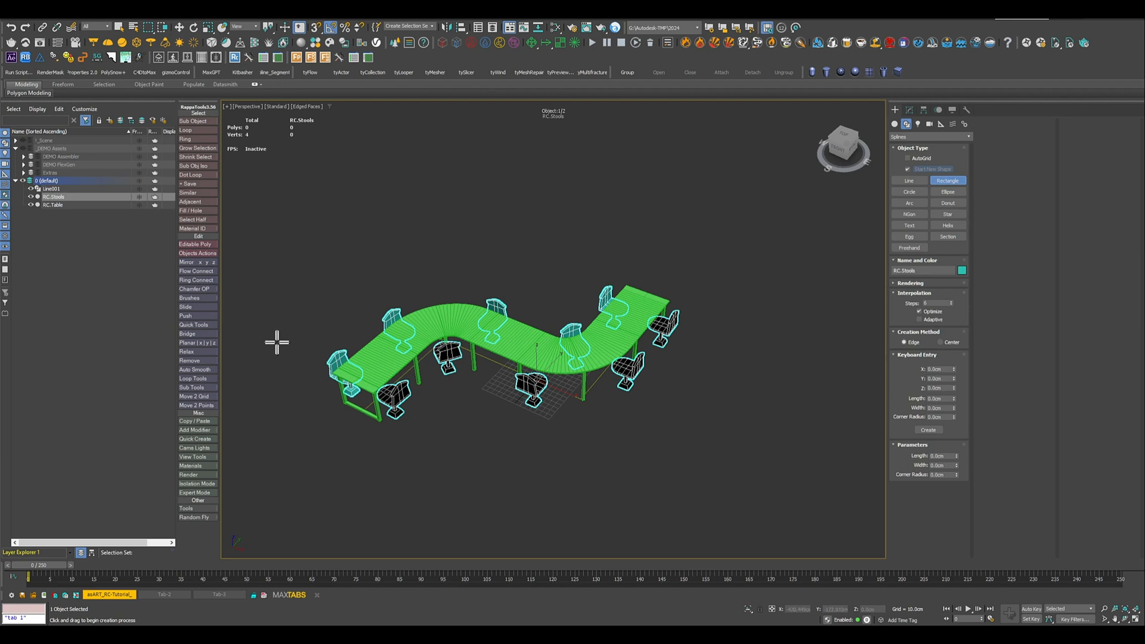
drag(277, 341, 845, 283)
- Move the new rectangle to the world origin by resetting its X position to 0 along with Y
key(w)
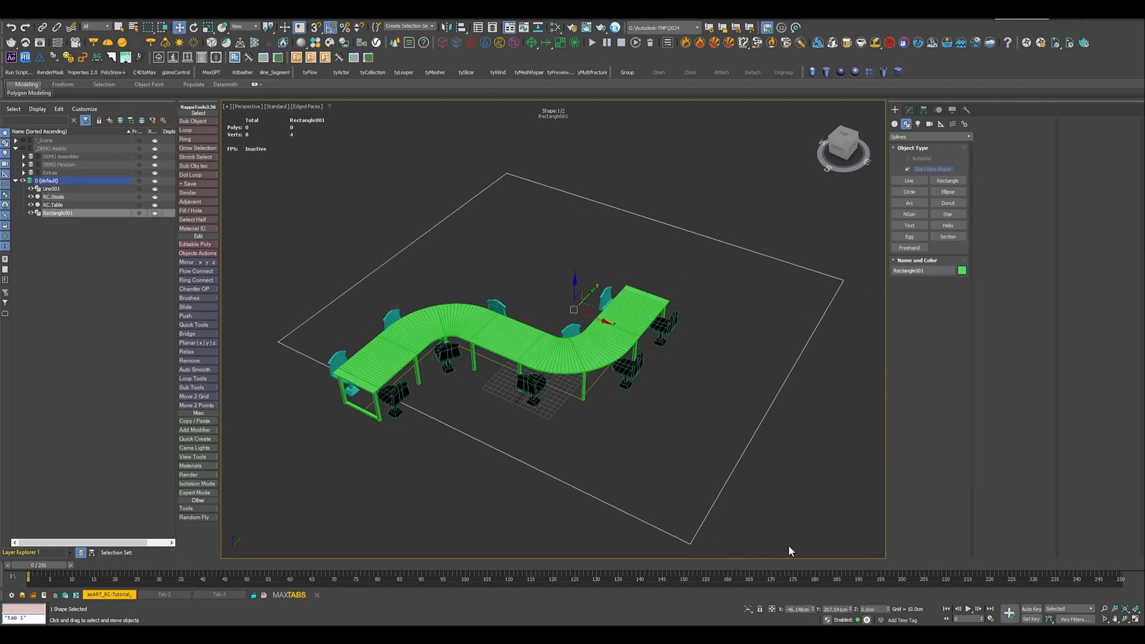
right_click(850, 608)
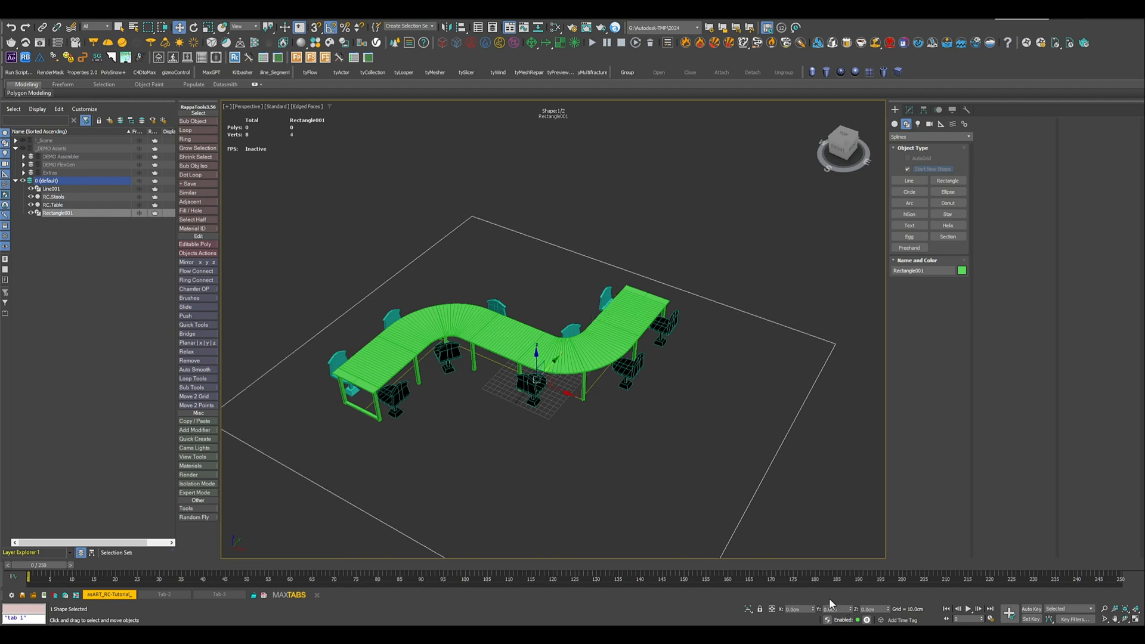
middle_drag(671, 467, 644, 401)
- Create a RailClone object inside the rectangle and add the AsART FlexGen Lite macro to its style
click(234, 57)
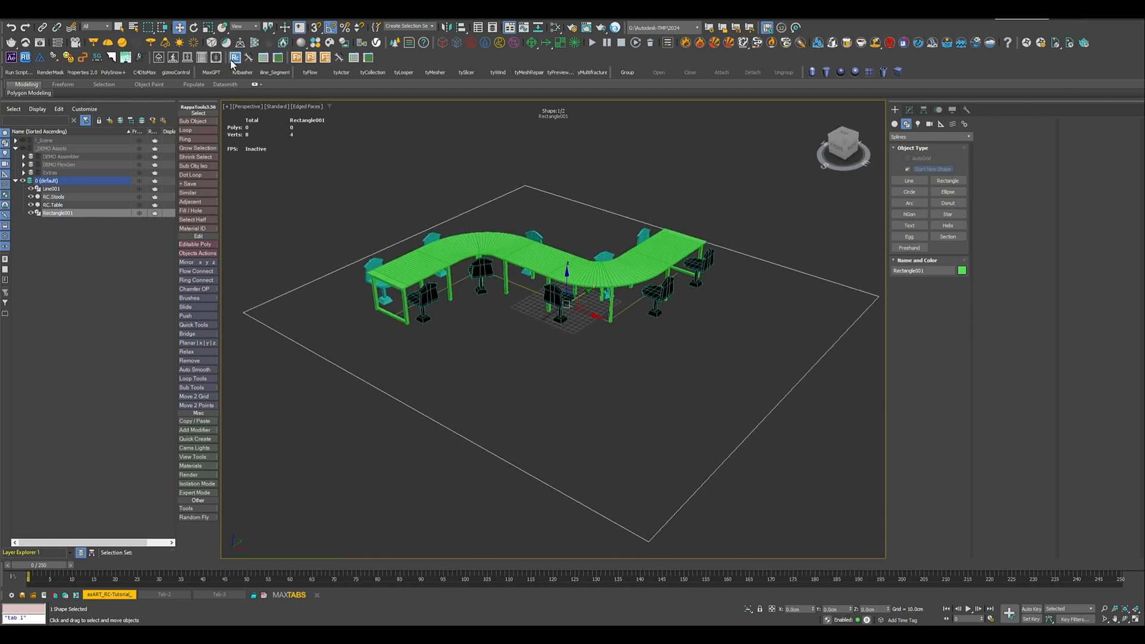
drag(544, 343, 557, 358)
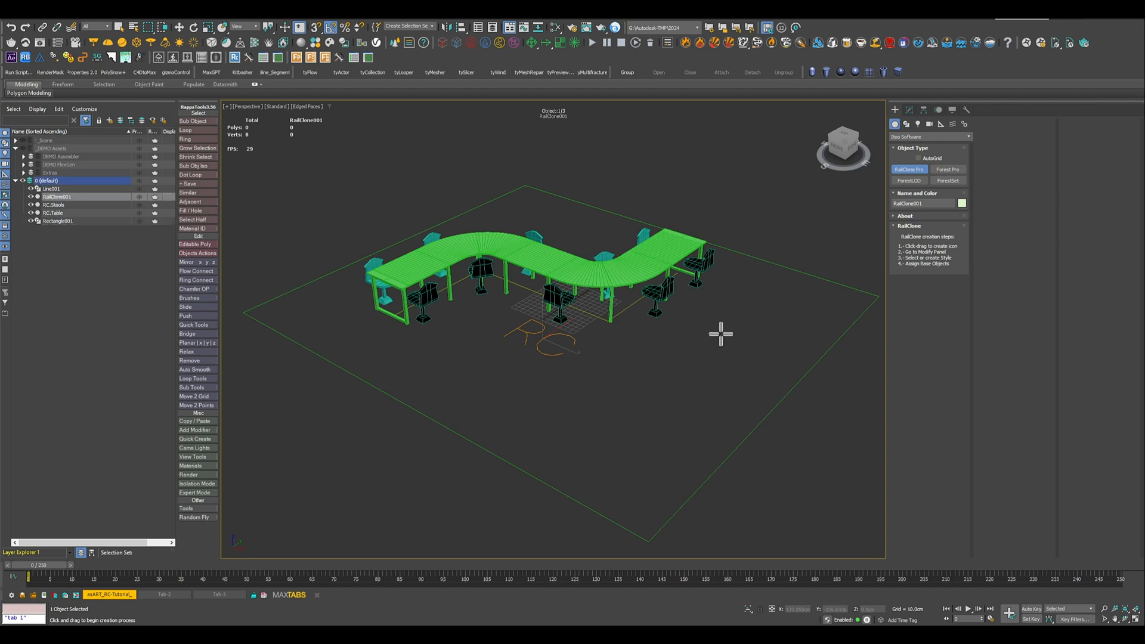
click(908, 109)
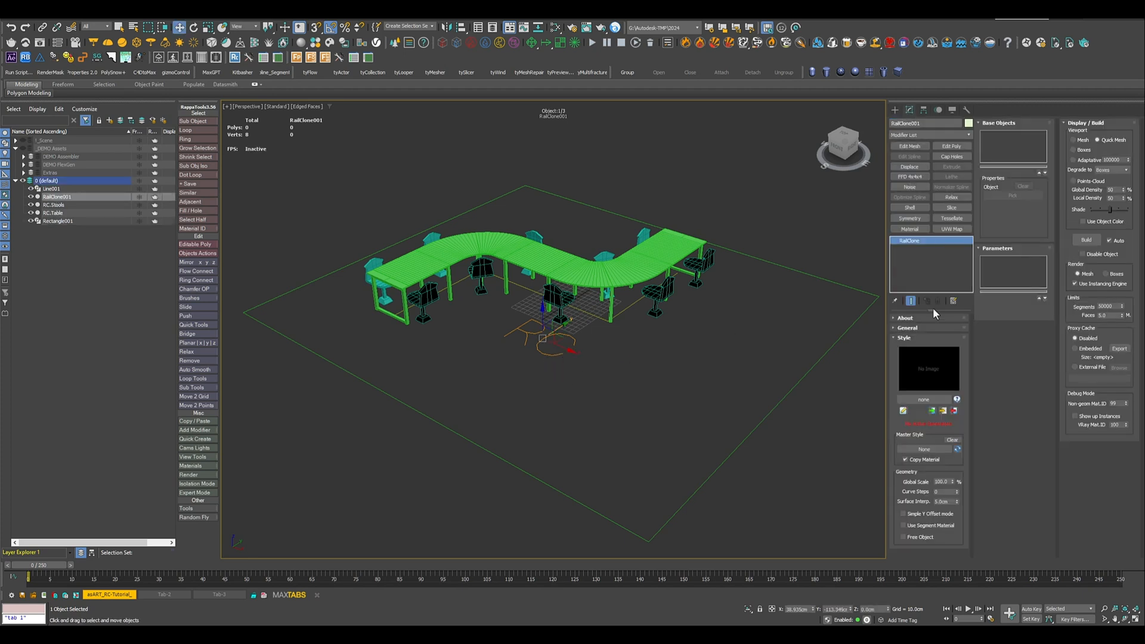
click(903, 411)
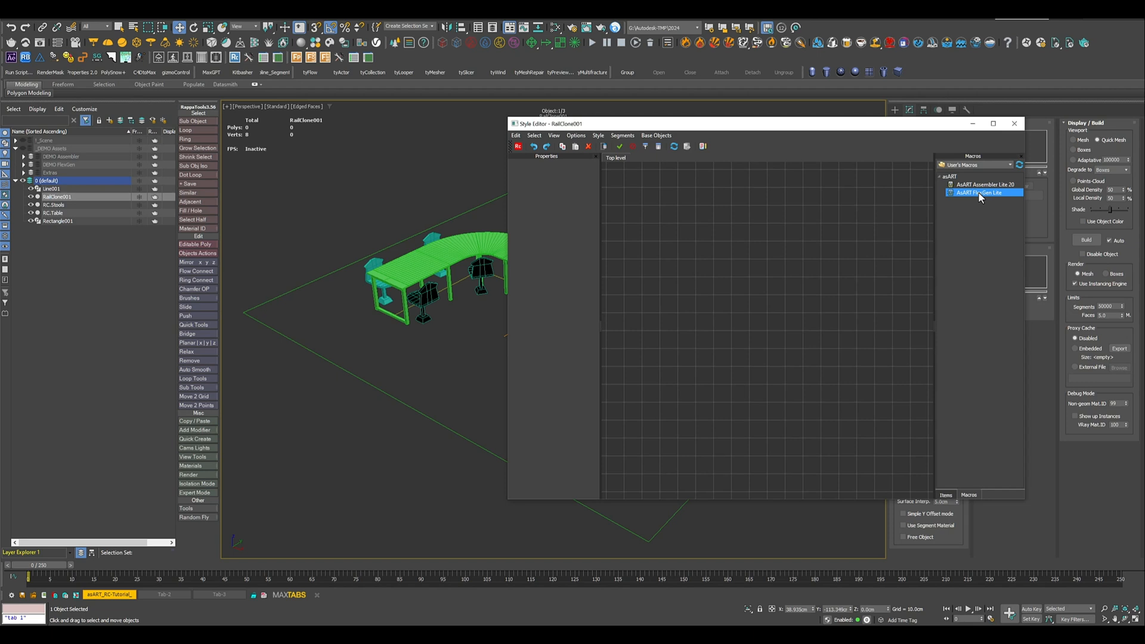
drag(981, 198, 856, 230)
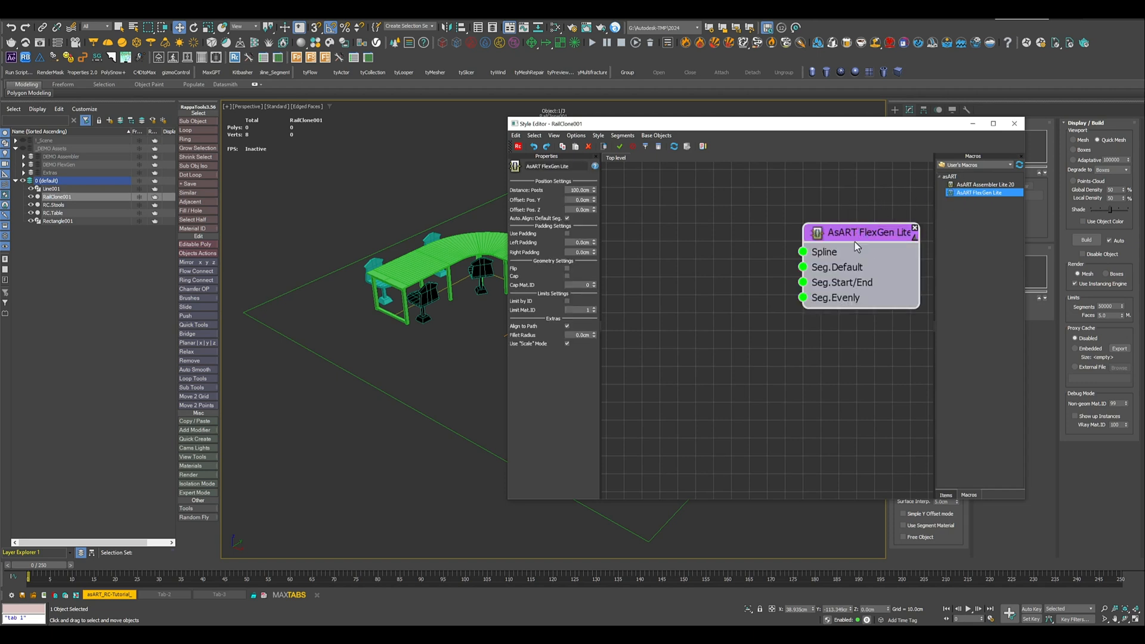
- Connect a new Spline node to the macro's Spline input and assign Rectangle001 as its object
drag(686, 232, 686, 233)
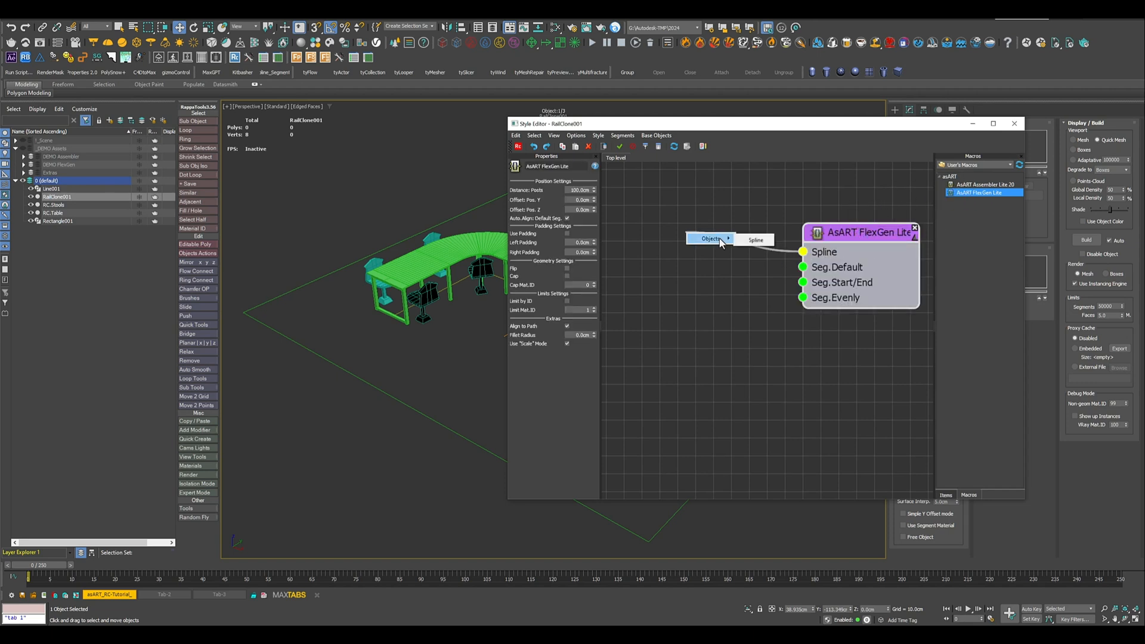
click(707, 238)
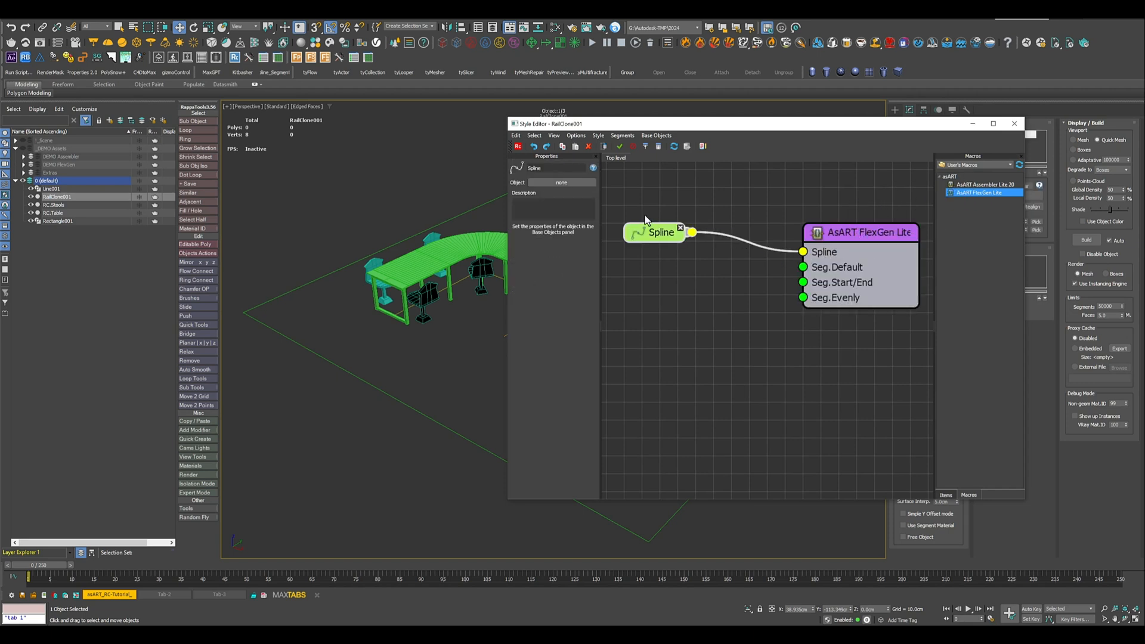
click(546, 183)
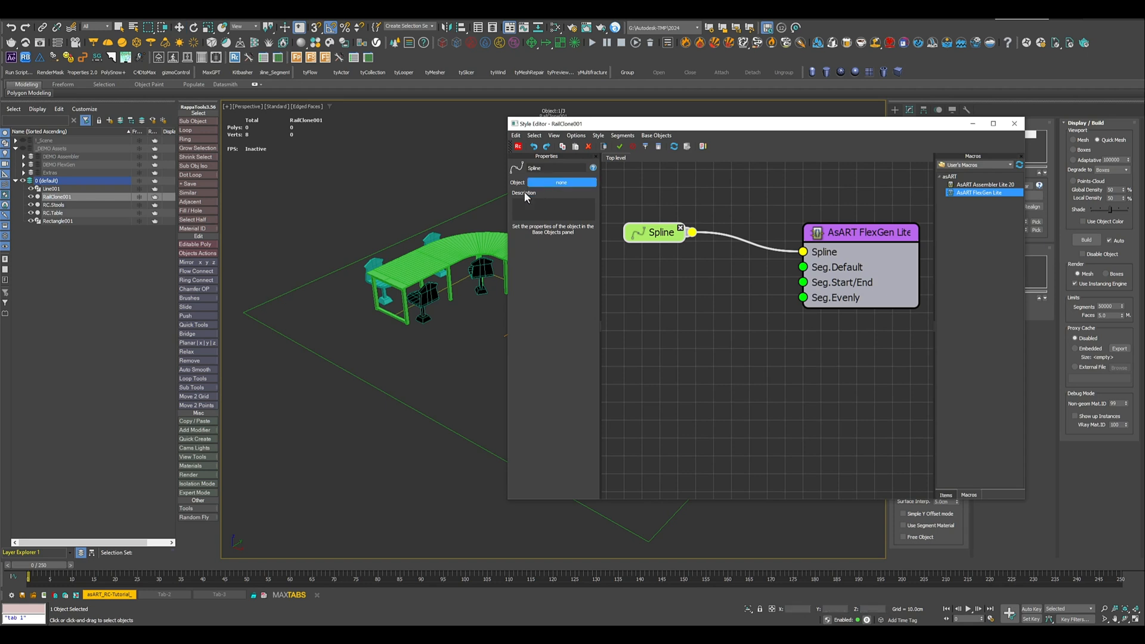
click(330, 274)
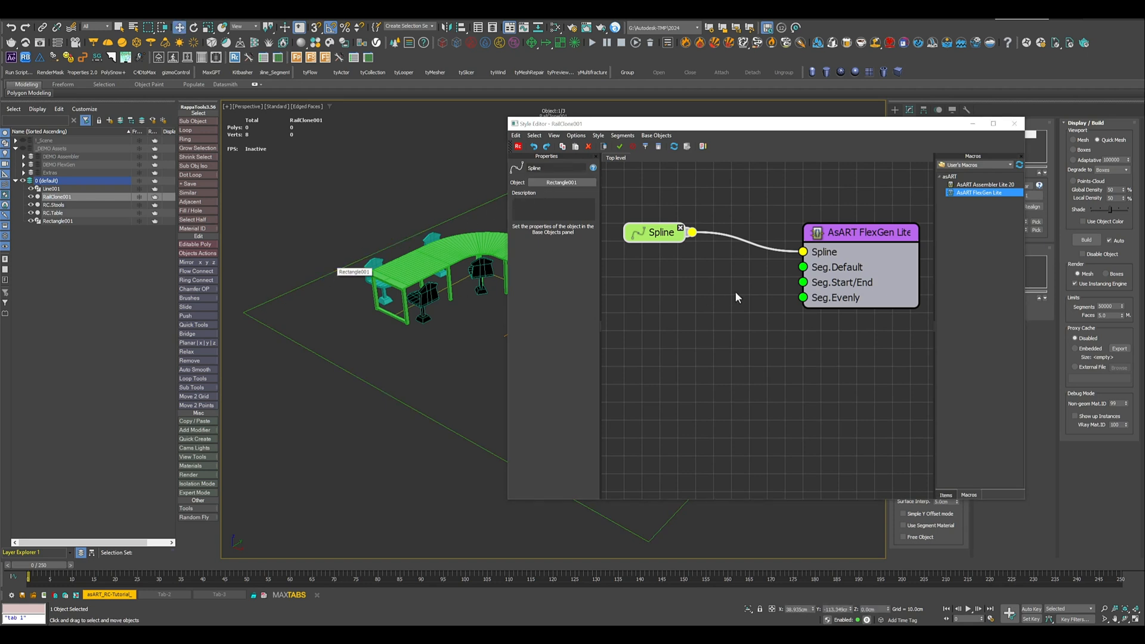
- Select Seg.Wall in the Extras layer, unhide its layers and inspect the wall panel in the viewport
click(23, 173)
click(60, 182)
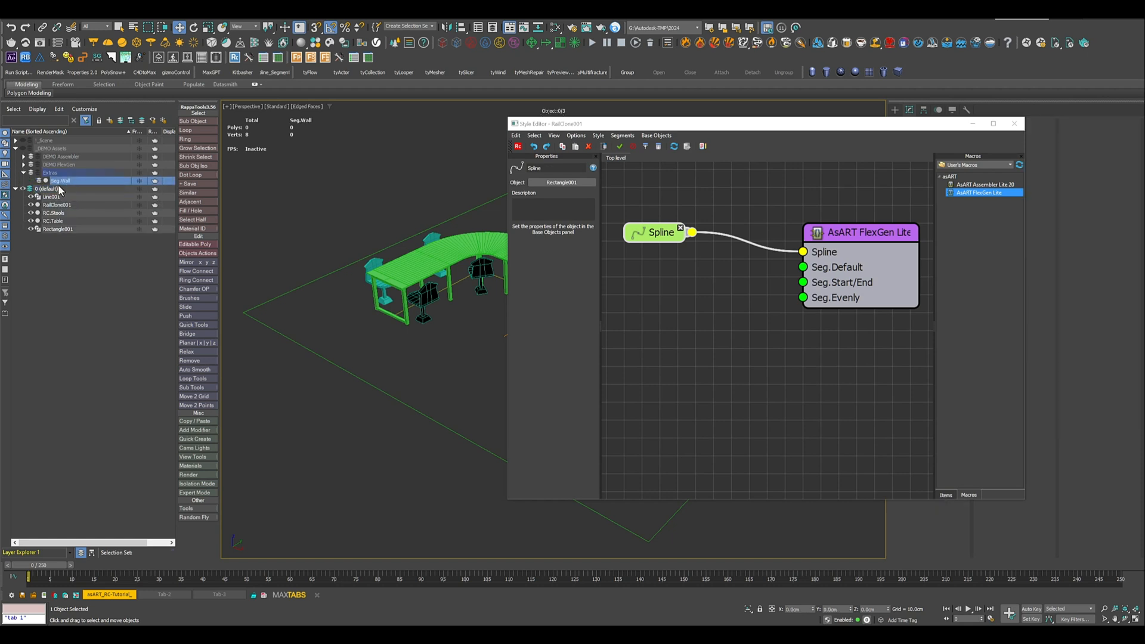
click(22, 149)
middle_drag(468, 242, 266, 250)
click(32, 173)
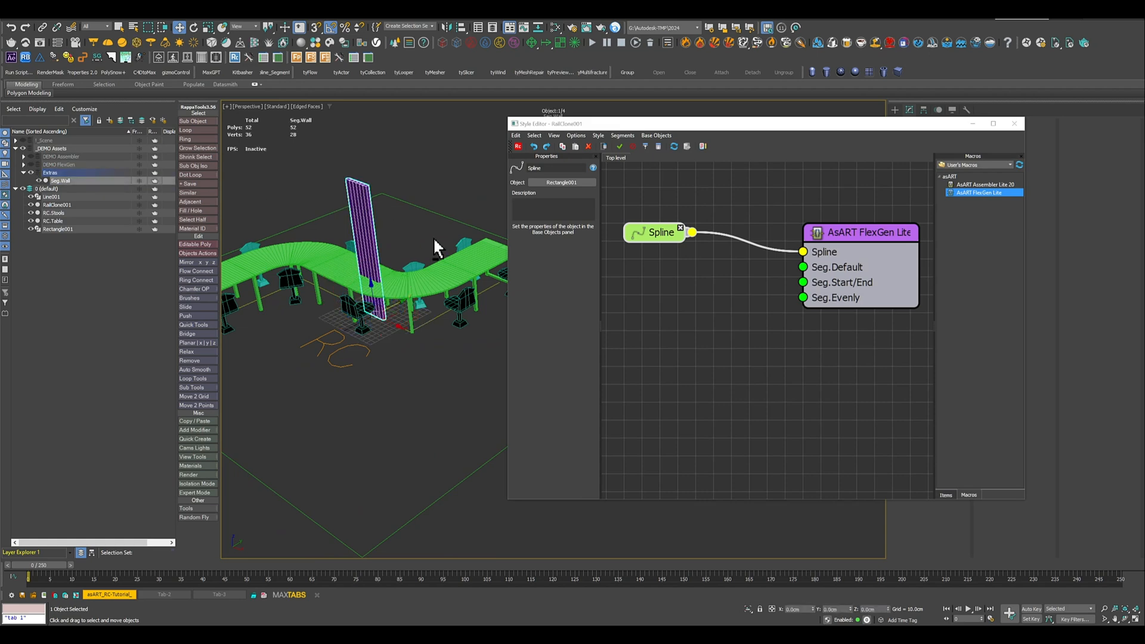
alt+middle_drag(435, 240, 322, 234)
scroll(365, 234, up, 4)
scroll(338, 208, down, 3)
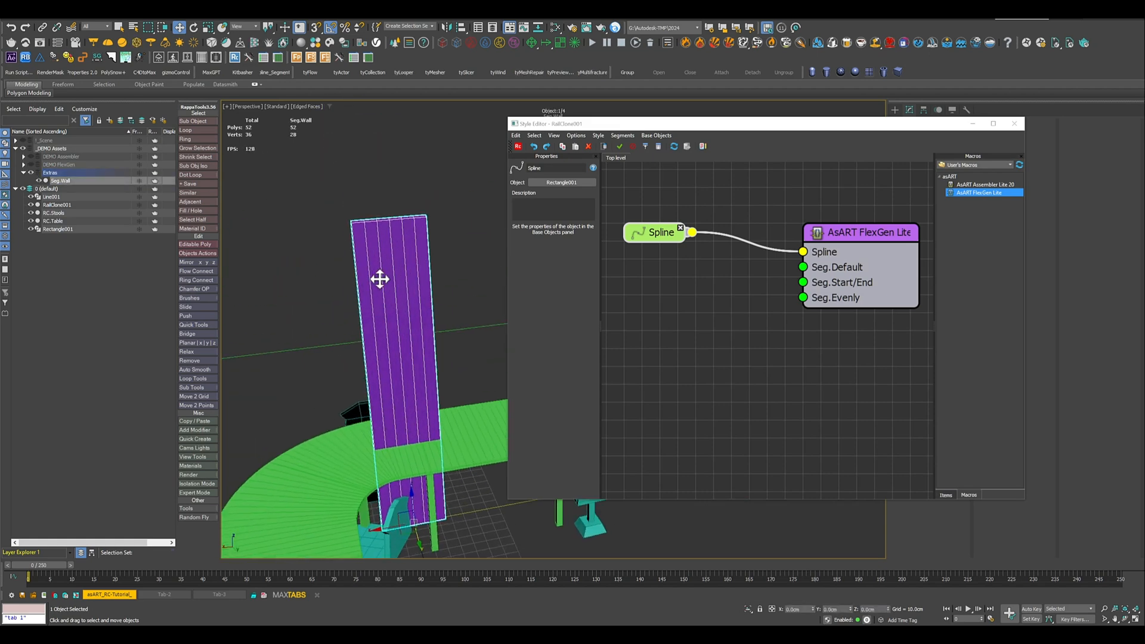
alt+middle_drag(396, 248, 357, 258)
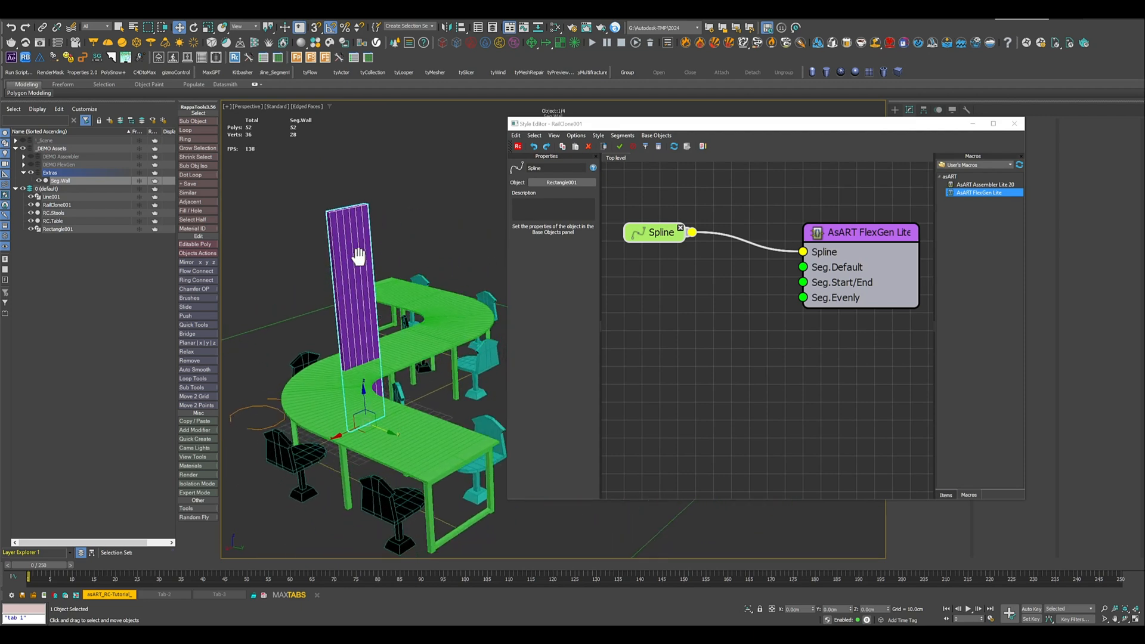
- Import the selected Seg.Wall into the style as a segment and connect it to the macro's Seg.Default input
right_click(645, 303)
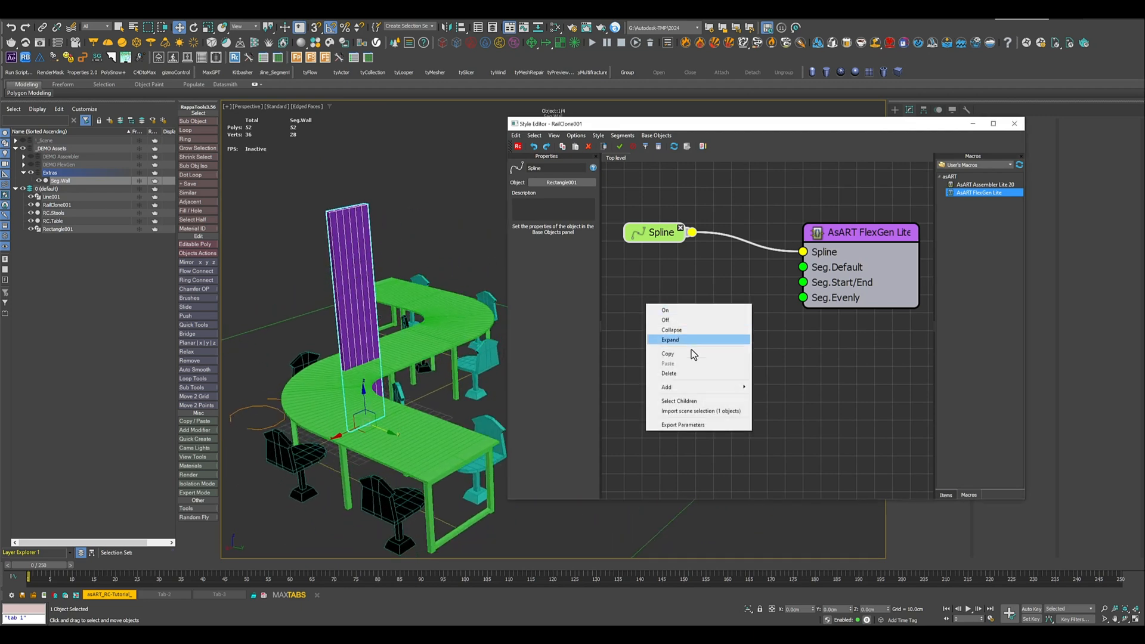
click(689, 411)
drag(682, 324, 664, 276)
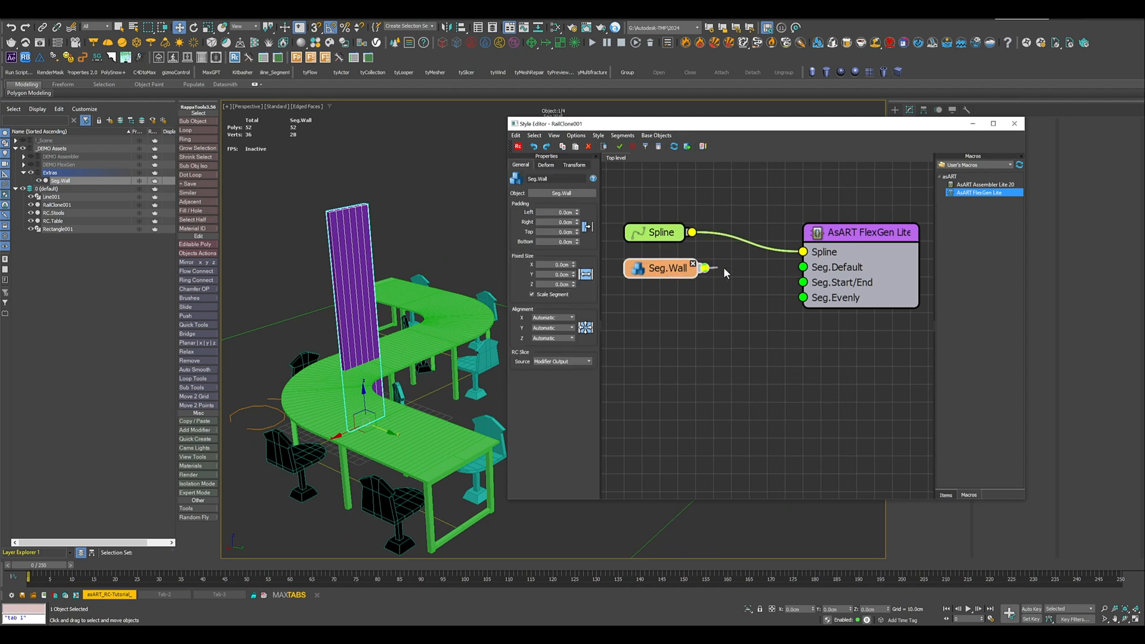
drag(792, 272, 805, 270)
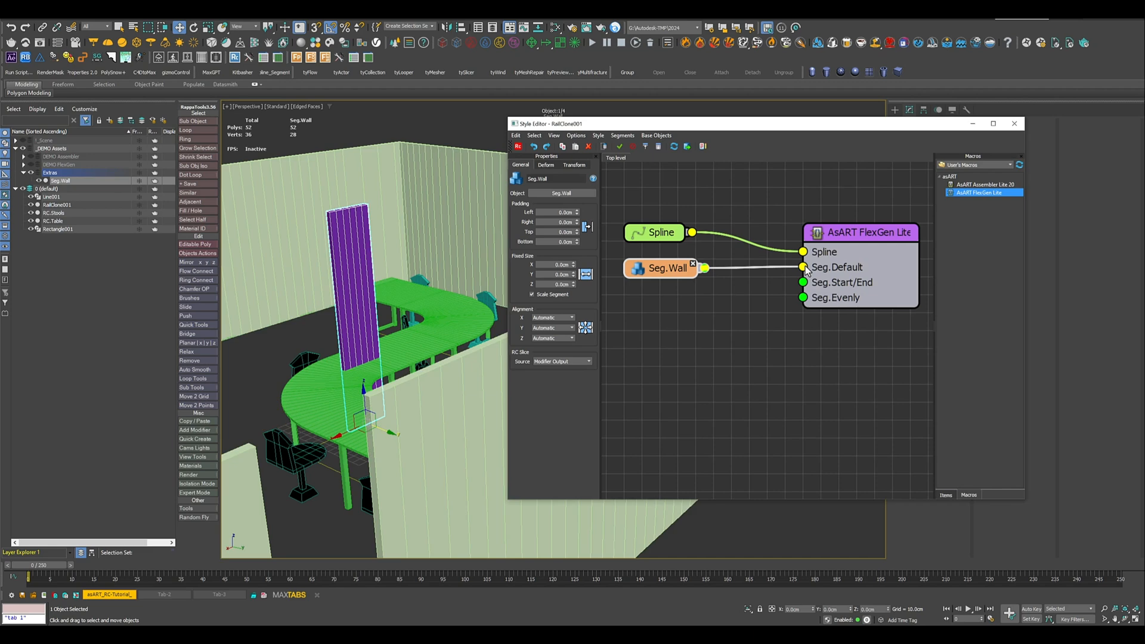
scroll(395, 314, down, 5)
alt+middle_drag(398, 315, 335, 354)
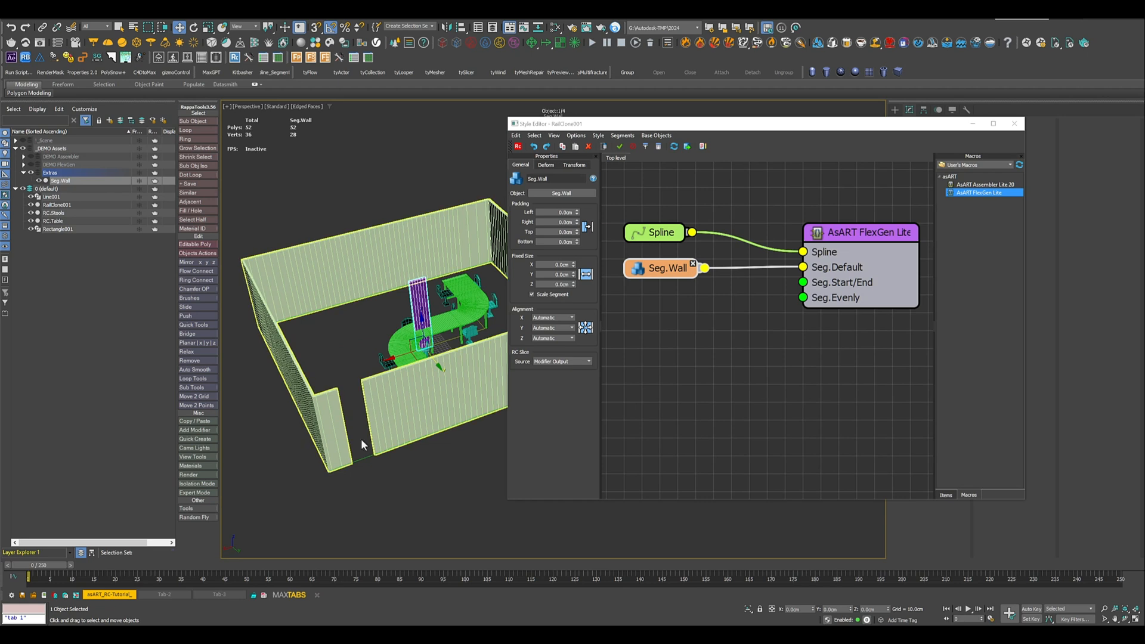
- Turn on Use Padding in the wall's FlexGen Lite macro and set Left and Right Padding to -7 cm
click(862, 233)
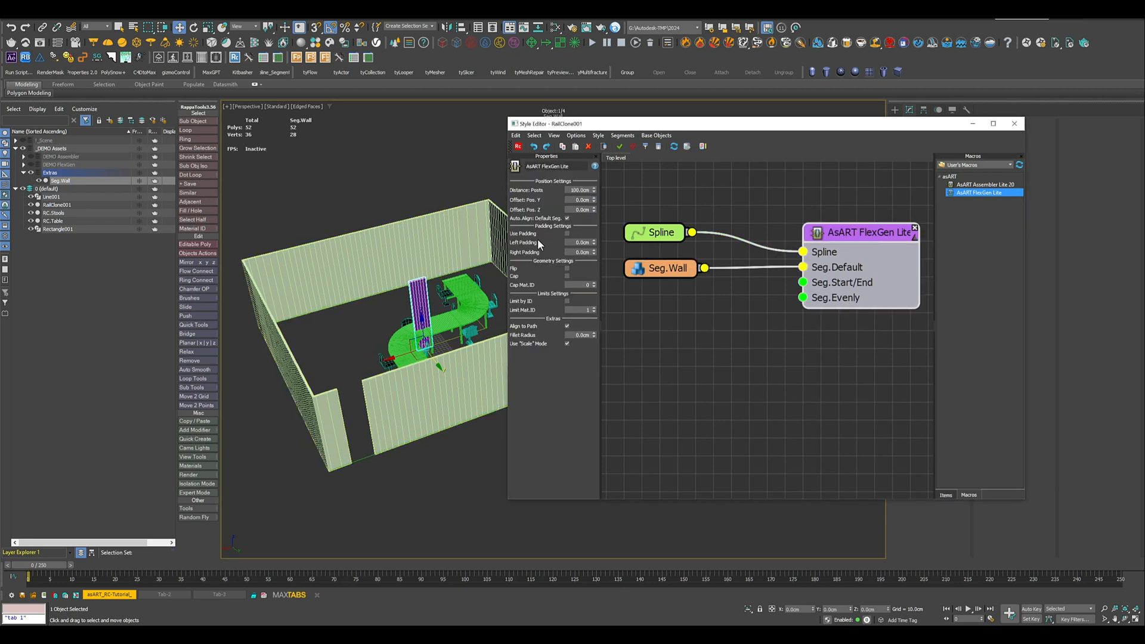
click(567, 233)
text(-7)
key(Return)
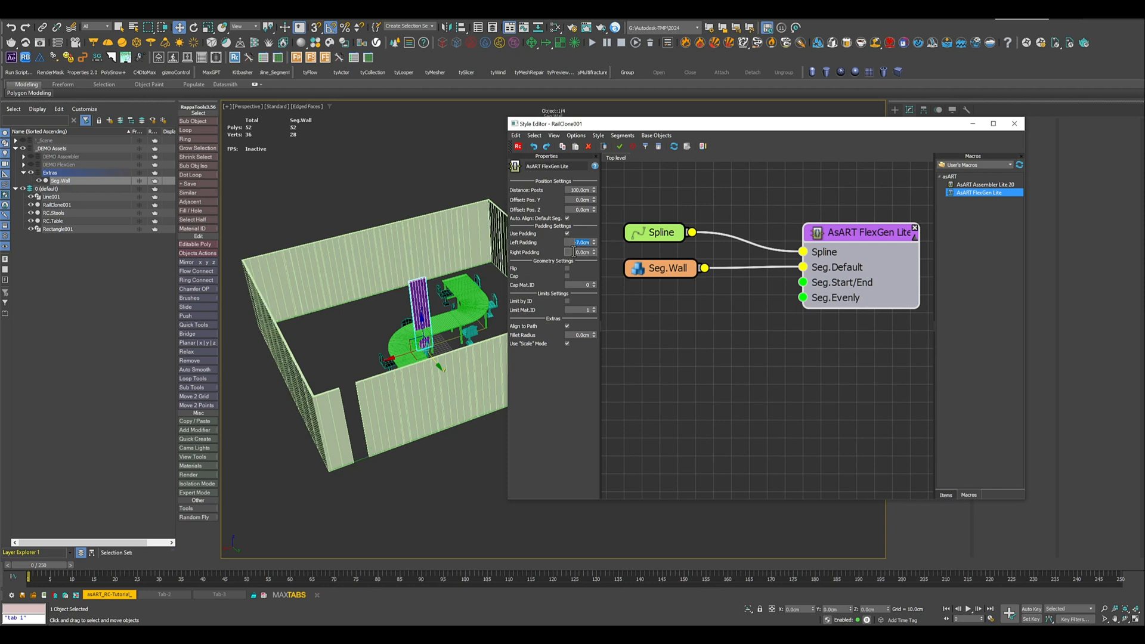
text(-7)
key(Return)
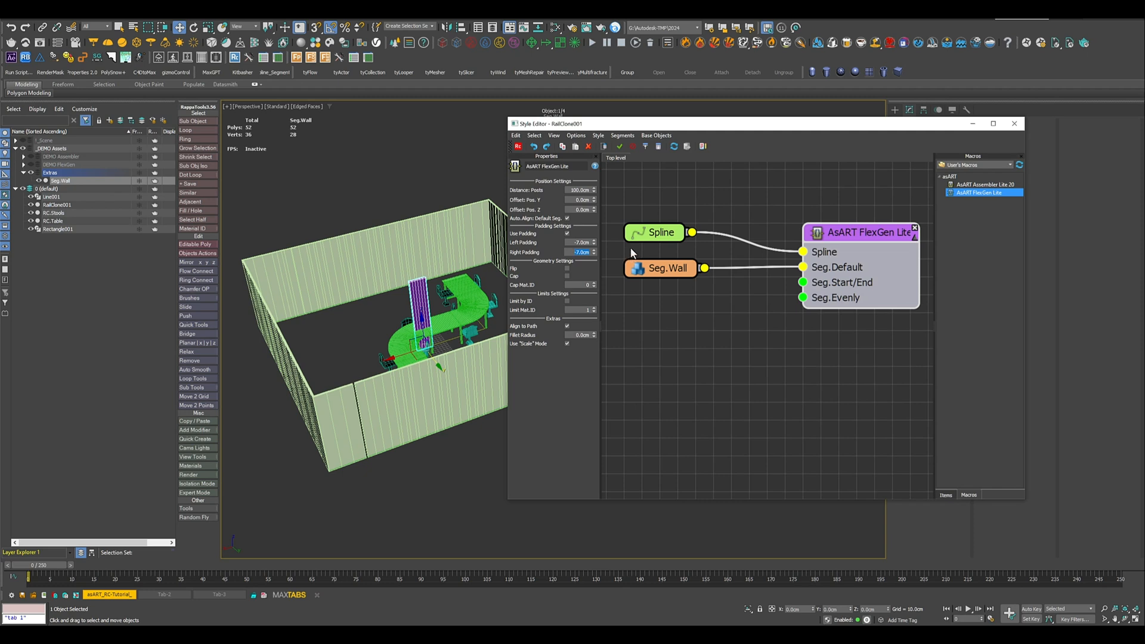
- Set the wall macro's Left Padding to -10 cm and check how the panels join
click(573, 243)
text(-10)
key(Return)
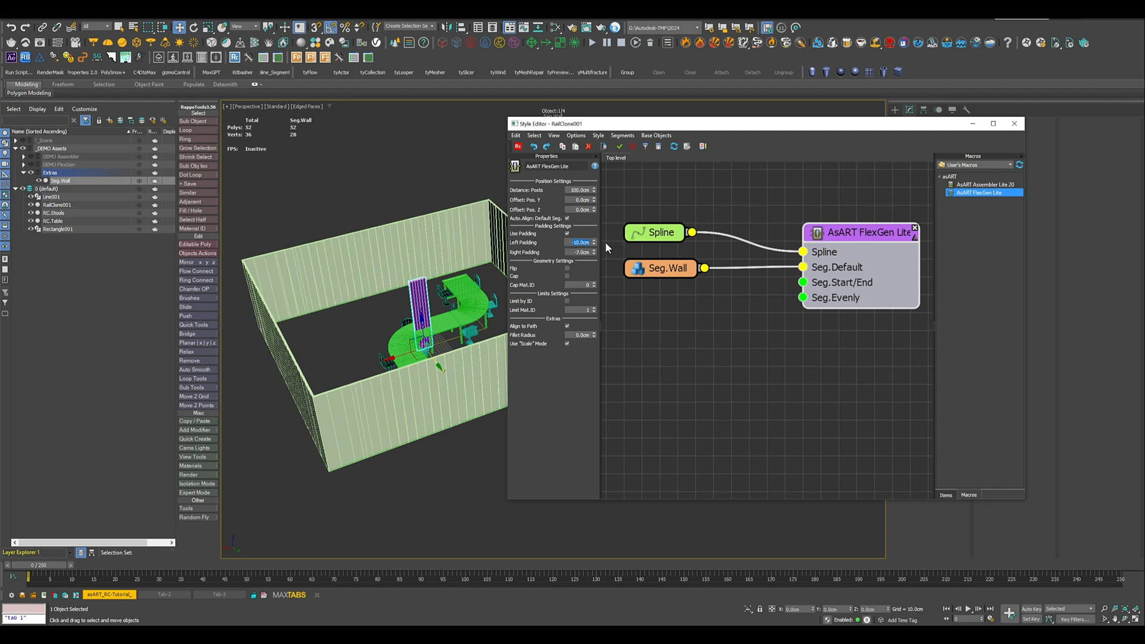
alt+middle_drag(352, 388, 352, 358)
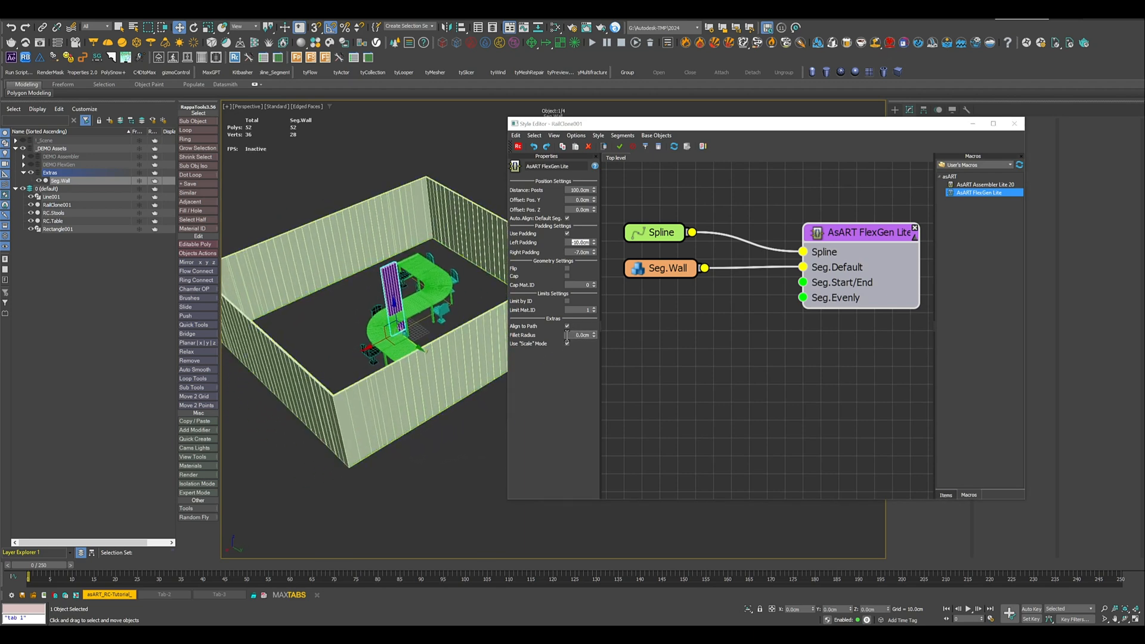
- Round the wall's corners with a Fillet Radius of about 87.33 cm and inspect the curved panels
drag(595, 334, 456, 53)
mouse_move(328, 294)
alt+middle_down()
mouse_move(373, 323)
mouse_move(357, 315)
mouse_move(377, 303)
mouse_move(349, 278)
mouse_move(359, 291)
mouse_move(296, 295)
mouse_move(388, 287)
mouse_move(401, 311)
mouse_move(332, 295)
mouse_move(391, 305)
mouse_move(381, 324)
mouse_move(367, 293)
mouse_move(318, 307)
mouse_move(307, 296)
alt+middle_up()
scroll(381, 324, up, 3)
scroll(366, 295, down, 3)
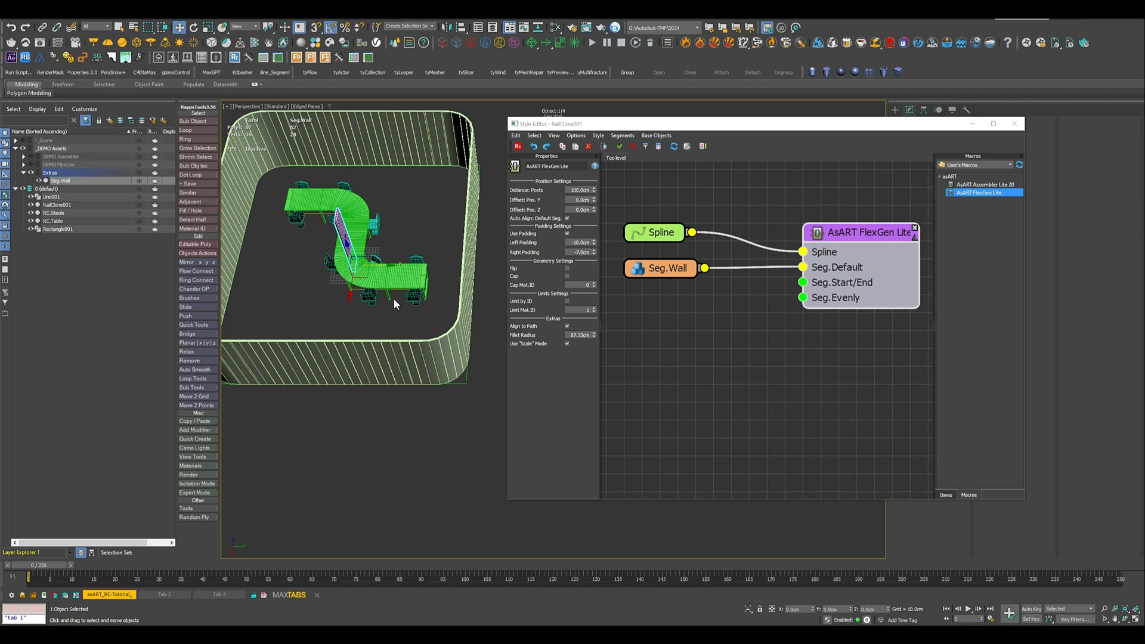
alt+middle_drag(392, 298, 420, 319)
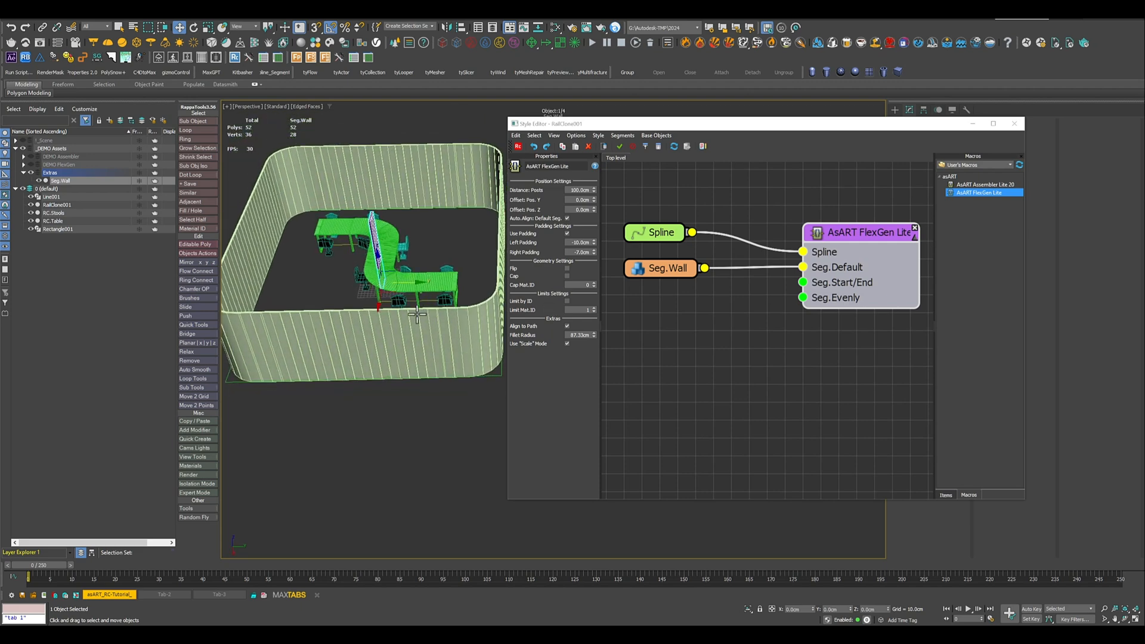
- Select Rectangle001, get the style editor out of the way and add an Edit Spline modifier to the rectangle
click(231, 381)
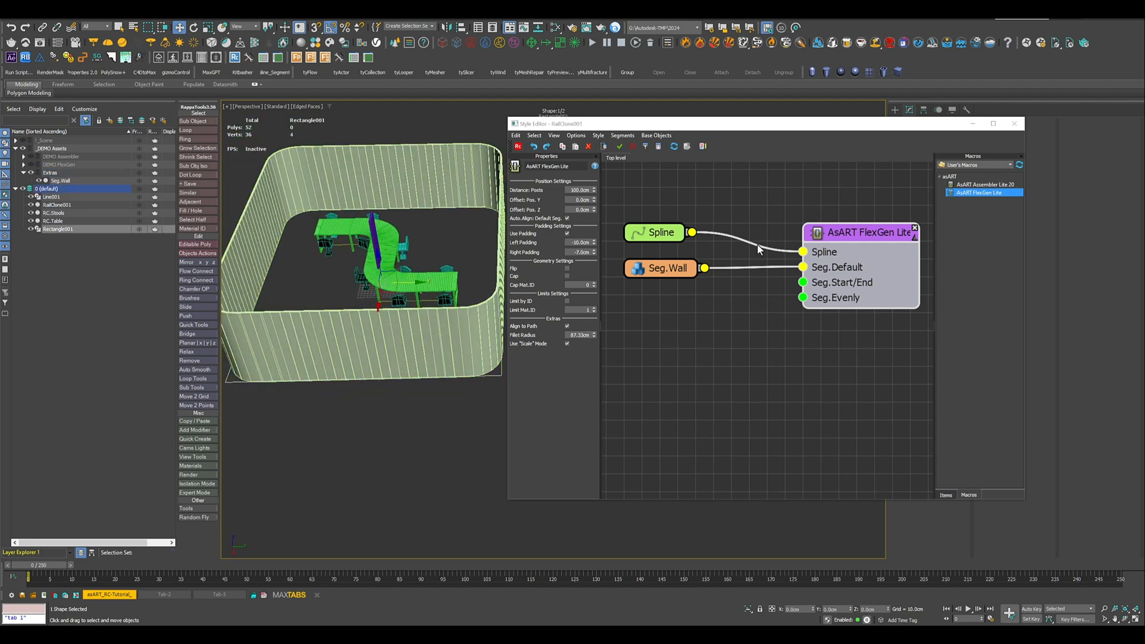
drag(796, 126, 1144, 127)
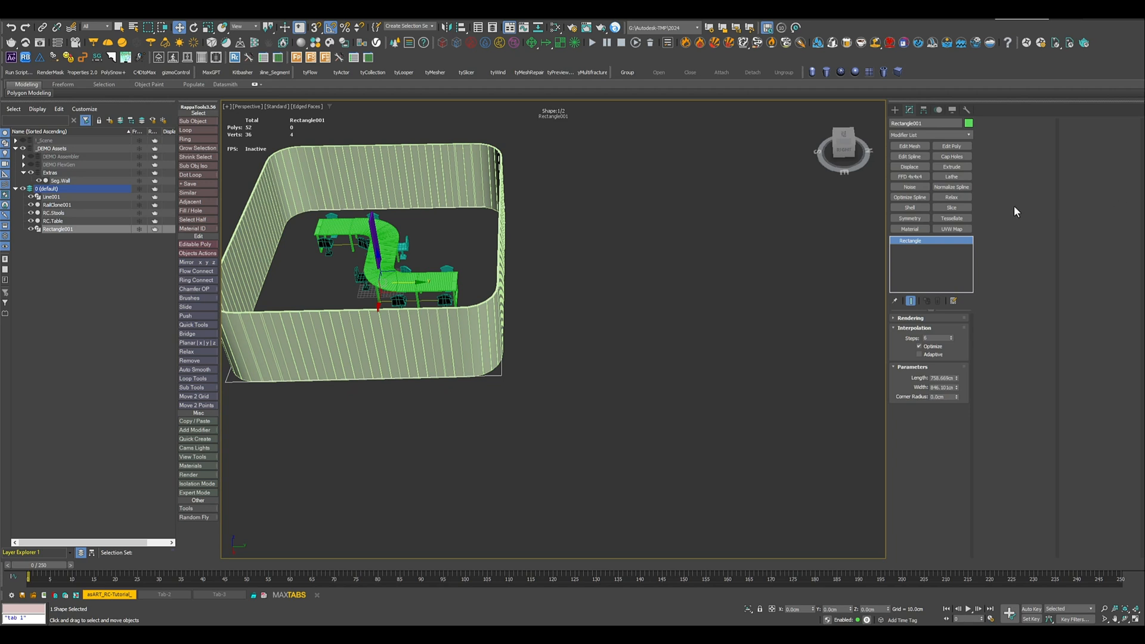
click(908, 156)
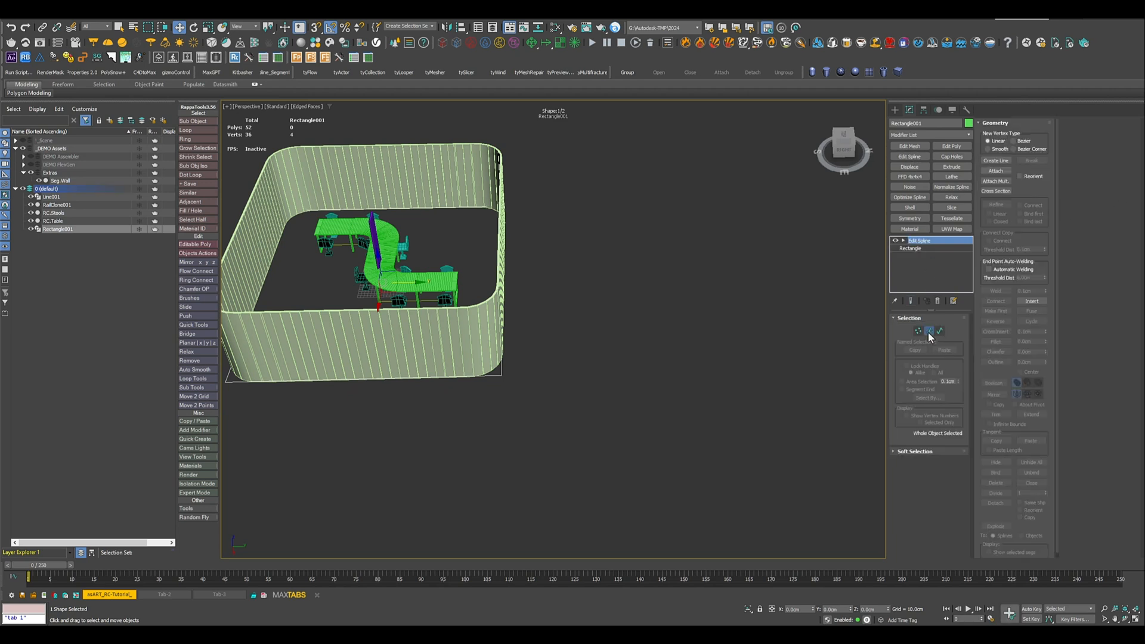
- Divide the rectangle's front segment with 2 new vertices and leave segment editing
click(928, 331)
click(370, 380)
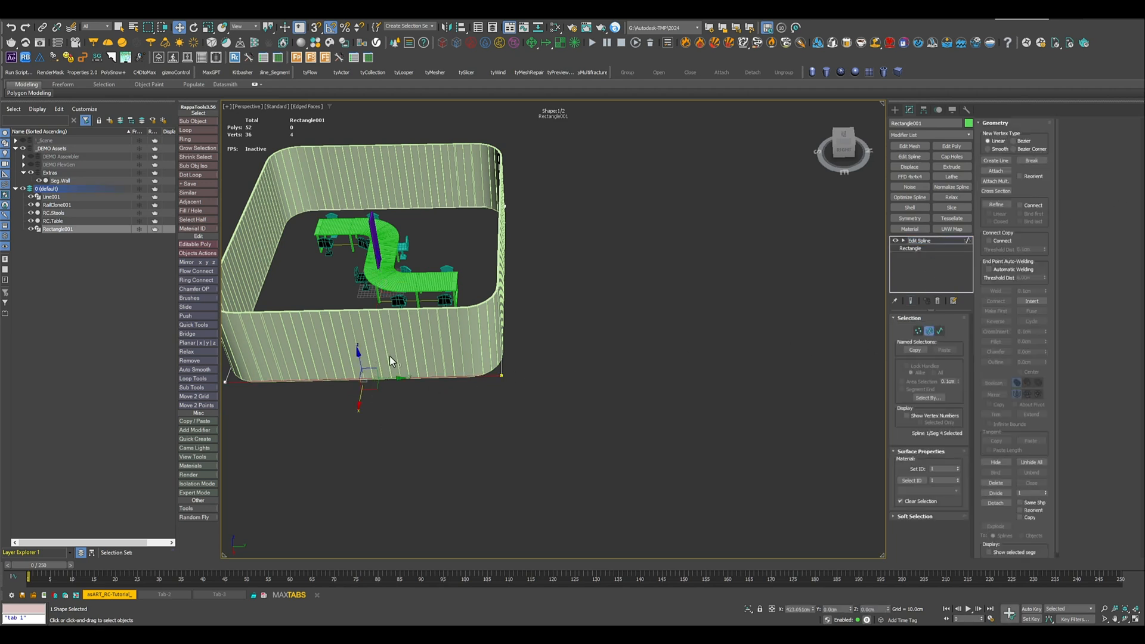
click(1044, 490)
click(994, 493)
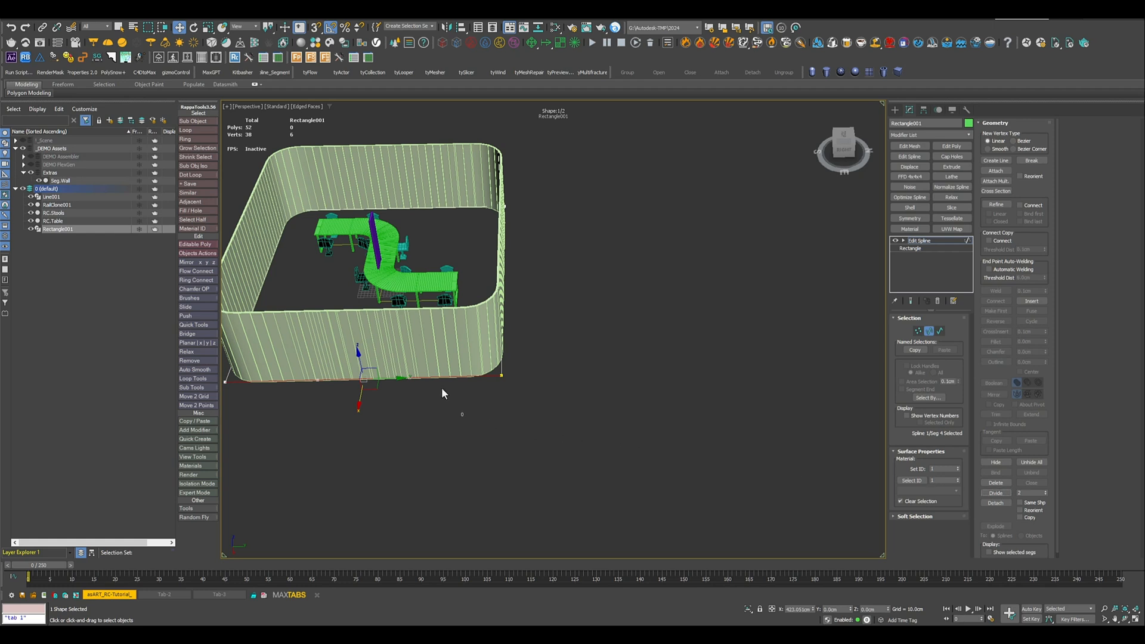
click(929, 331)
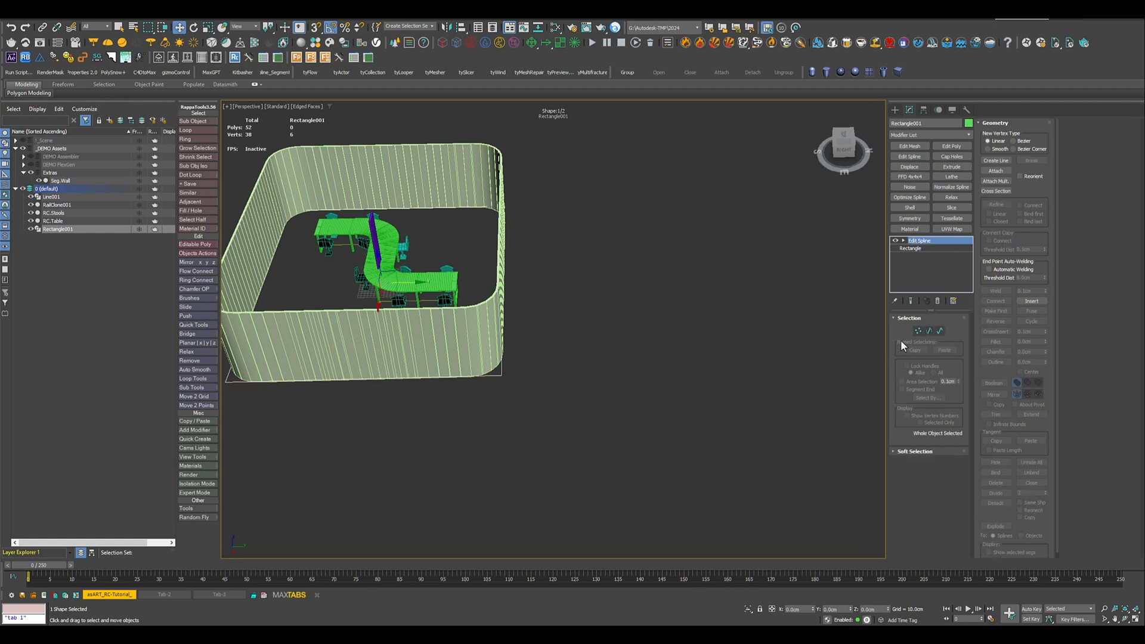
- Select Rectangle001's end segment of the divided front edge and set its material ID to 2
ctrl+click(464, 375)
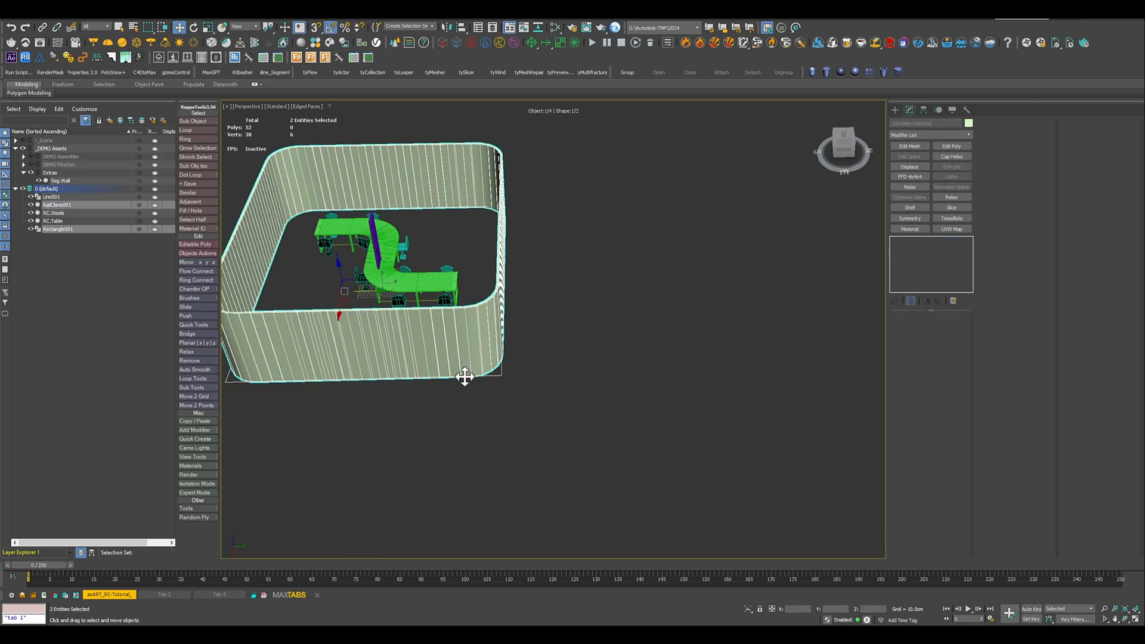
click(500, 377)
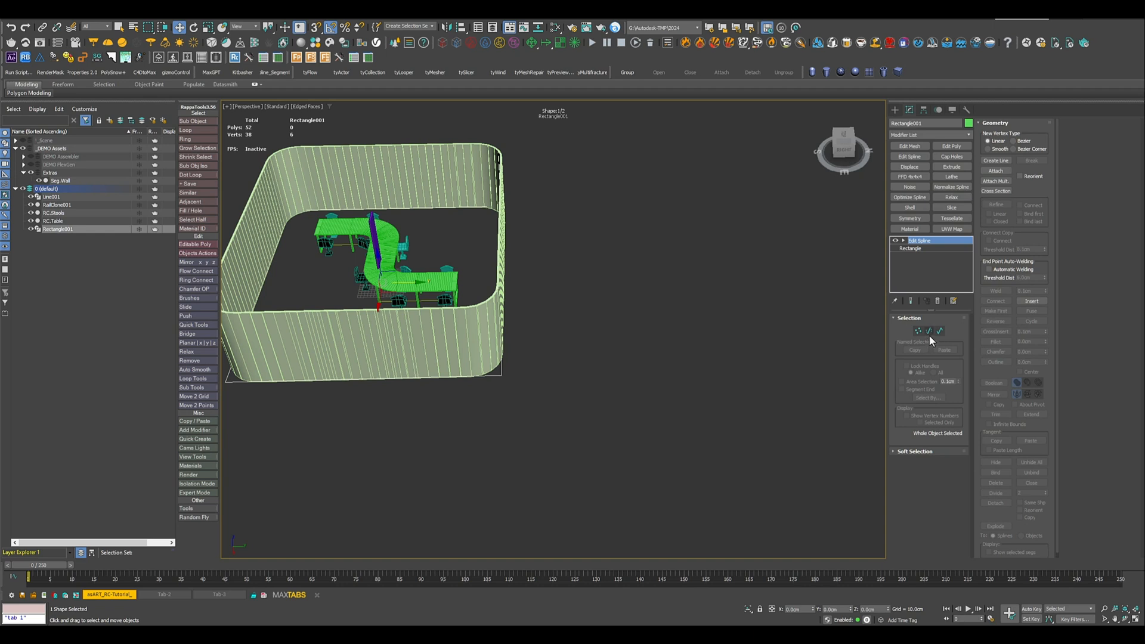
click(929, 332)
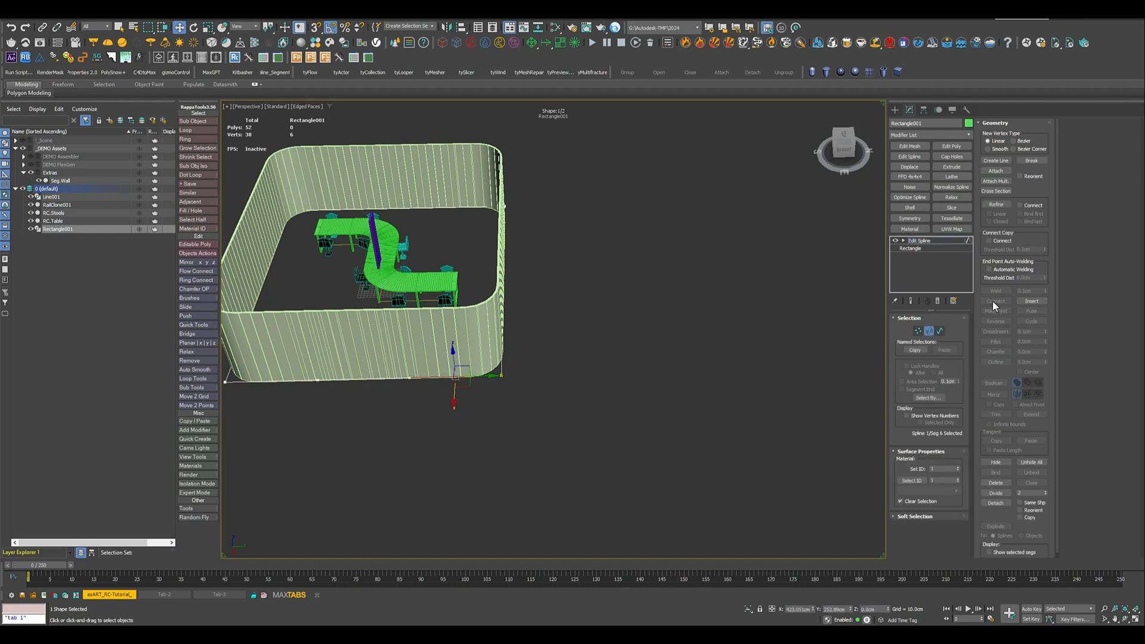
click(939, 468)
middle_drag(620, 444, 666, 432)
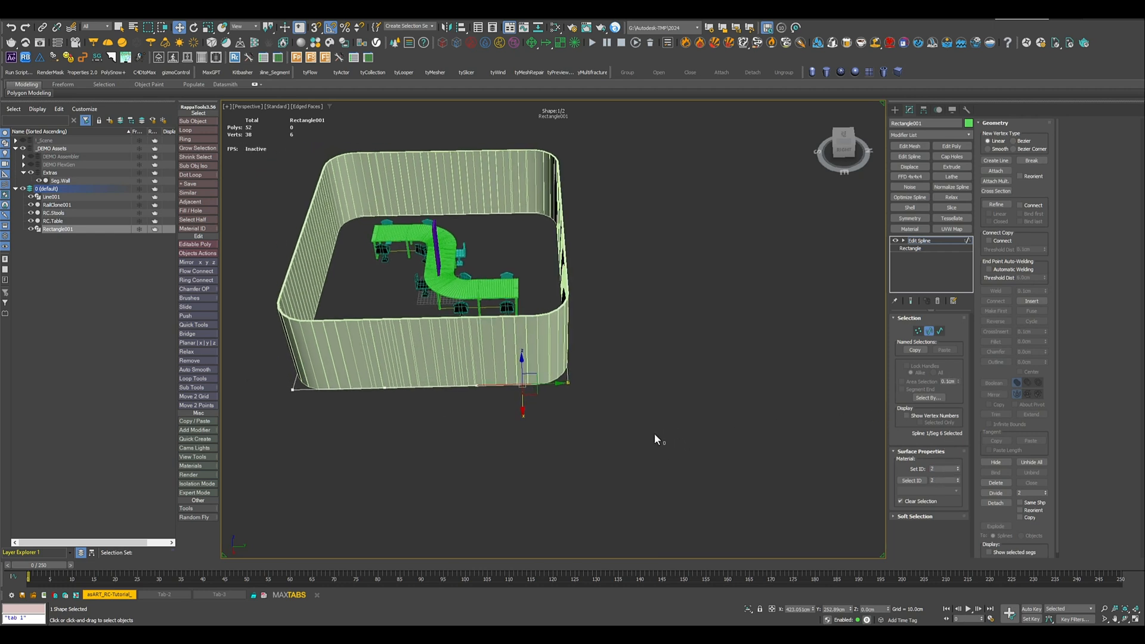
- Isolate the rectangle, check the material IDs of its inverted and single segment selections, and exit segment editing and isolation
key(ctrl+i)
key(alt+q)
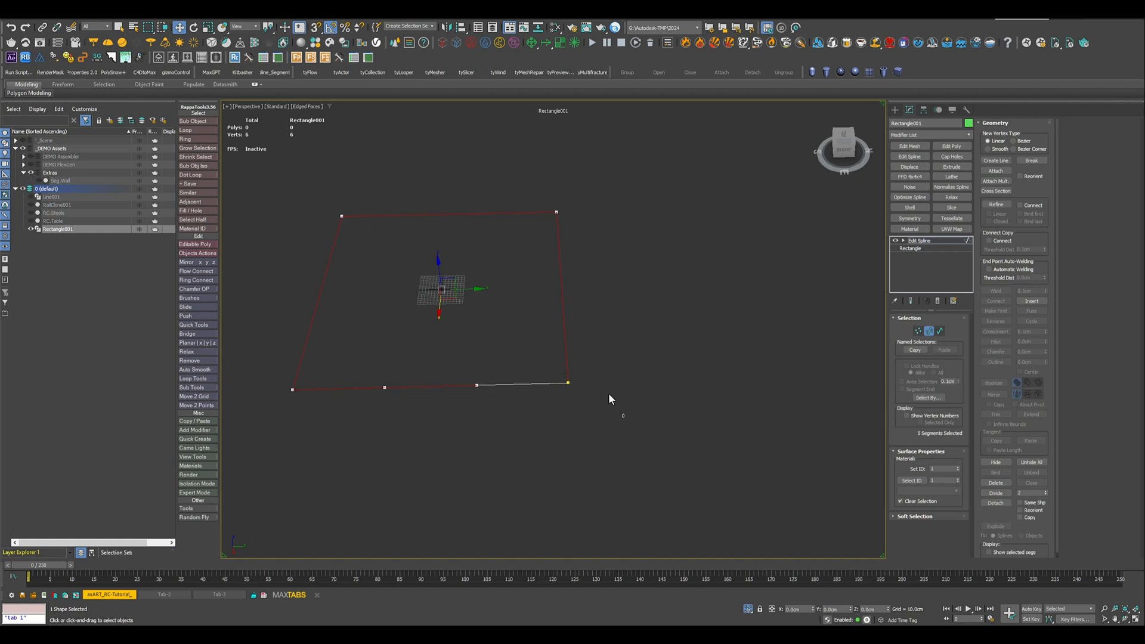
middle_drag(535, 294, 565, 306)
scroll(552, 366, up, 3)
click(936, 468)
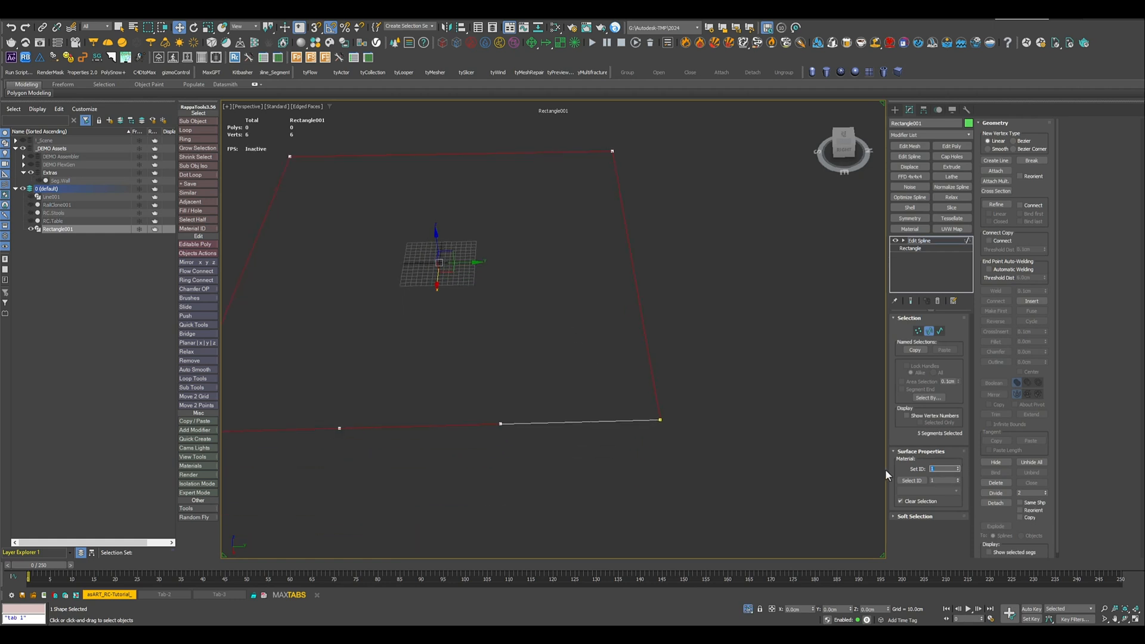
click(573, 459)
drag(558, 384, 596, 468)
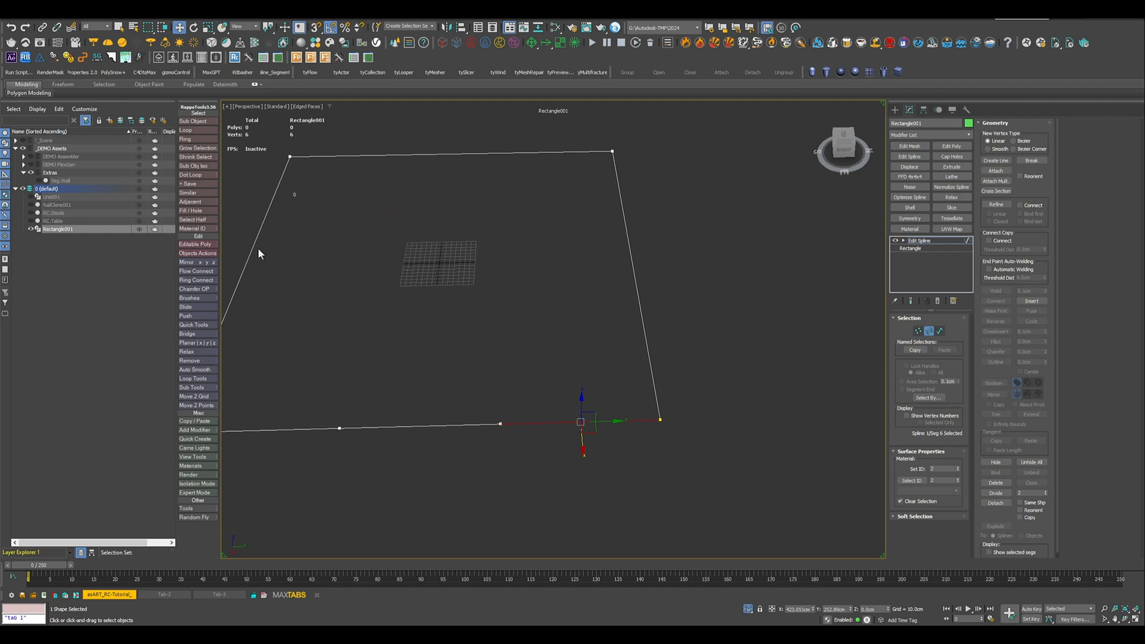
click(932, 469)
click(935, 239)
click(748, 608)
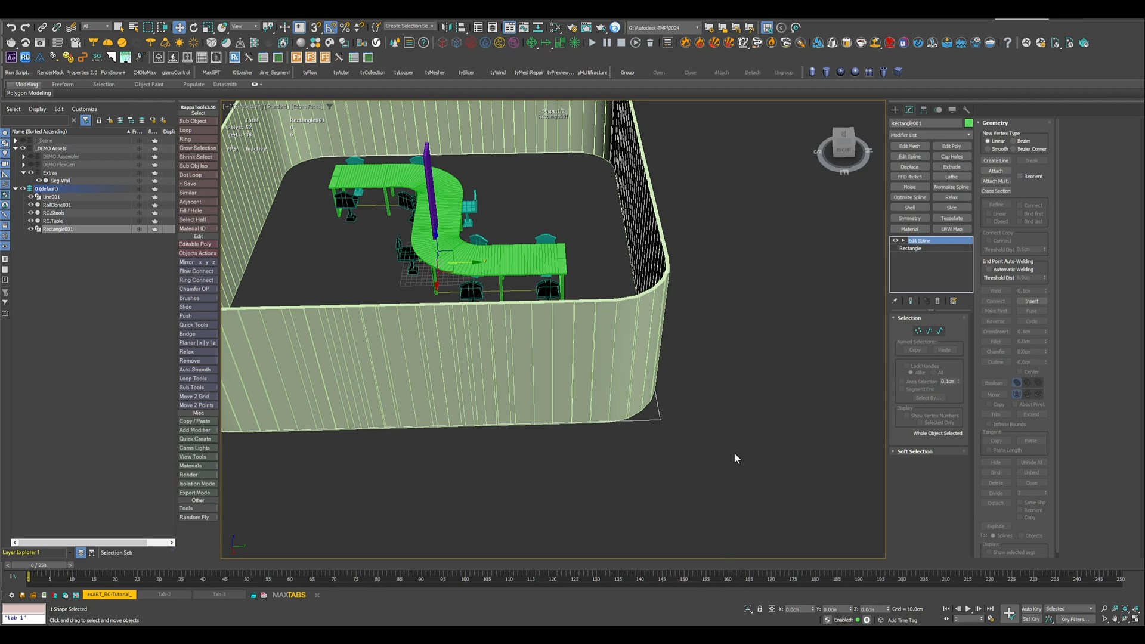
- Select the RailClone001 wall and open its style editor beside a clear view of the front wall
middle_drag(699, 442, 761, 461)
click(659, 405)
scroll(739, 387, down, 4)
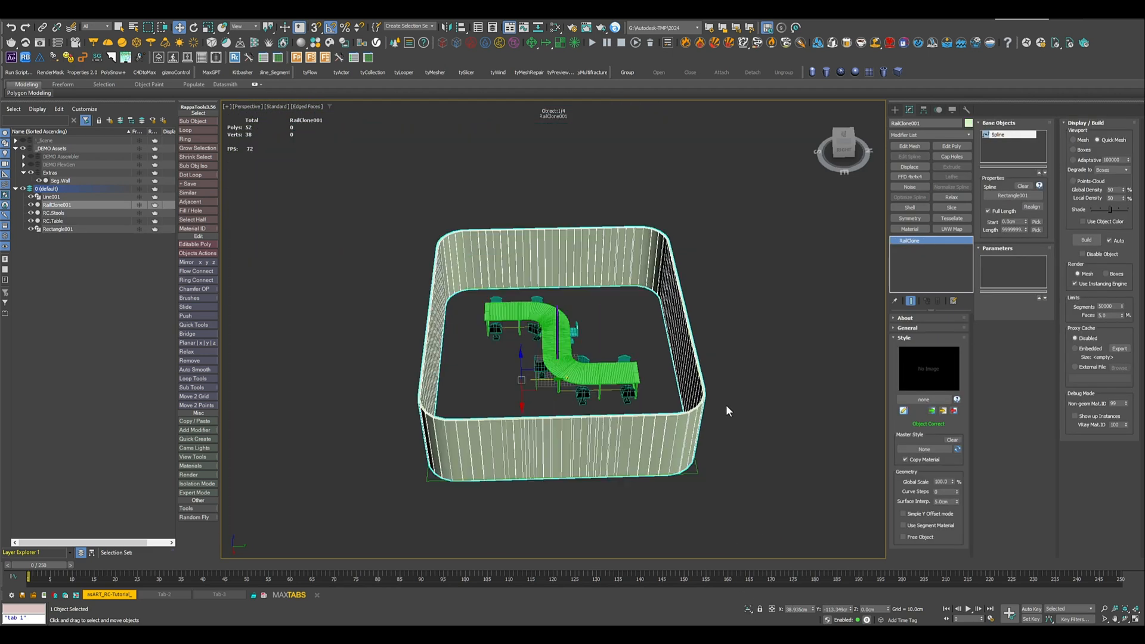
click(904, 410)
drag(820, 100, 644, 100)
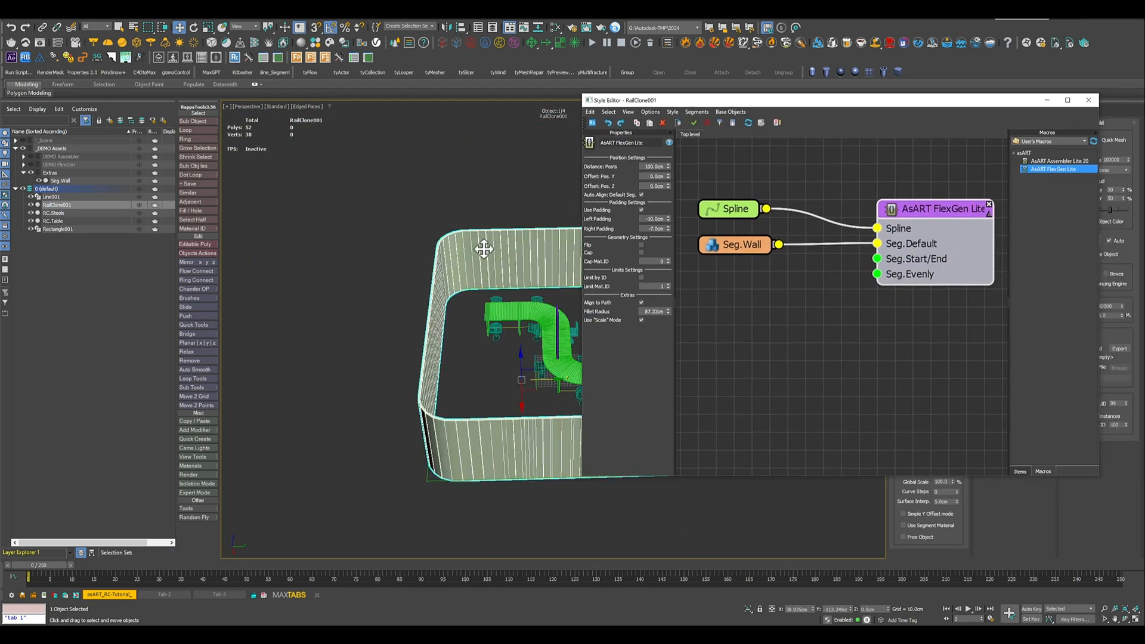
middle_drag(483, 248, 350, 233)
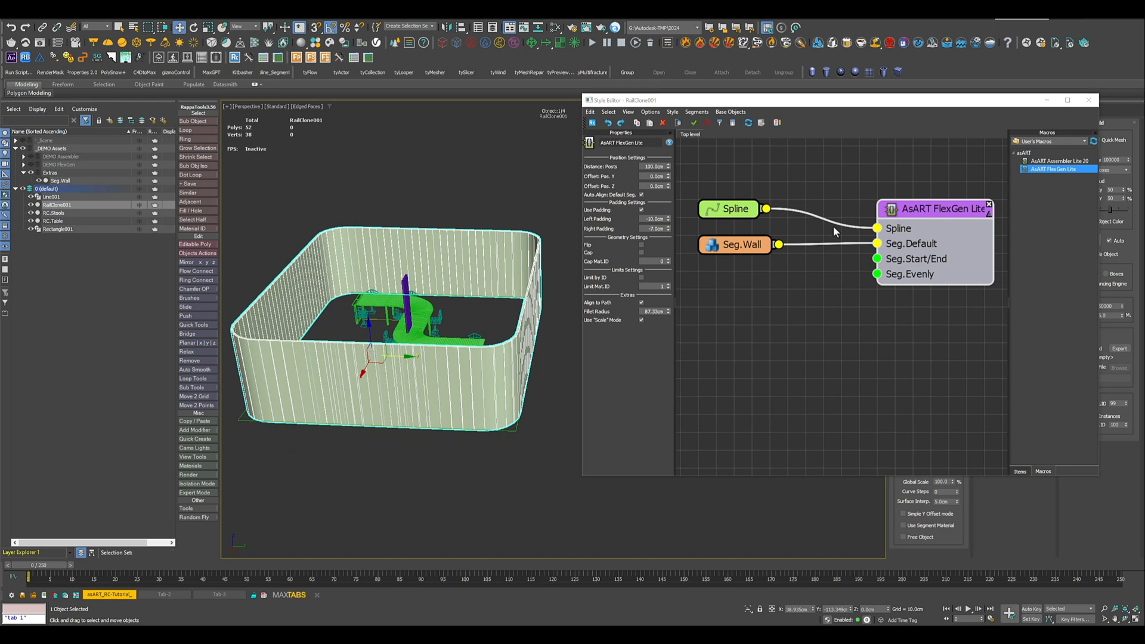
- Enable Limit by ID in FlexGen Lite, try Limit Mat.ID 2 and return it to 1 to open a doorway
click(641, 278)
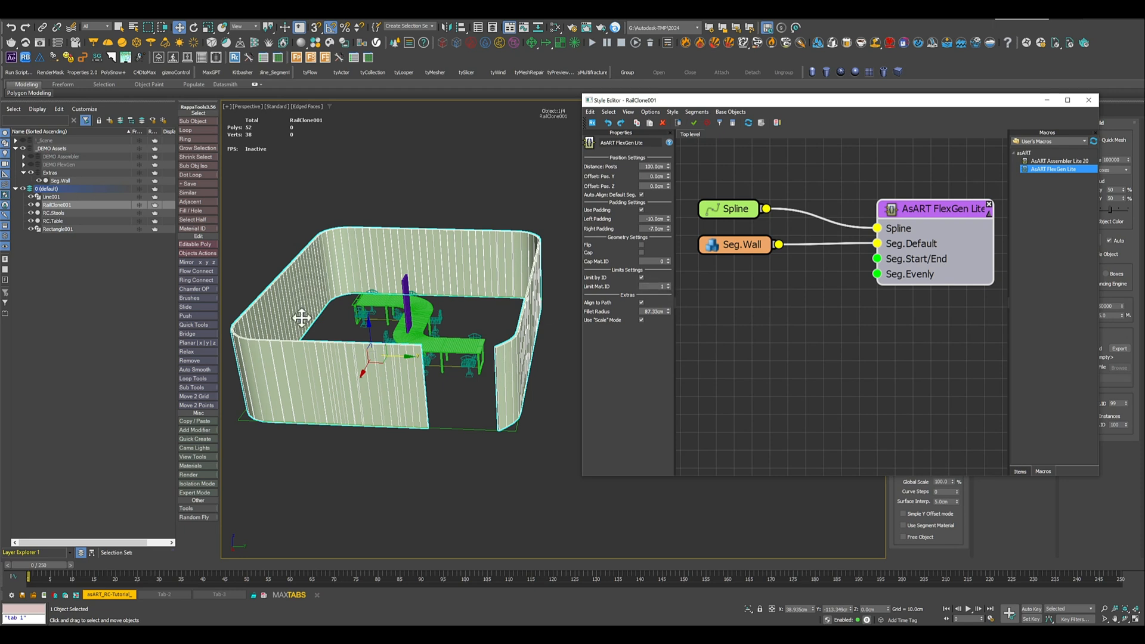
click(669, 285)
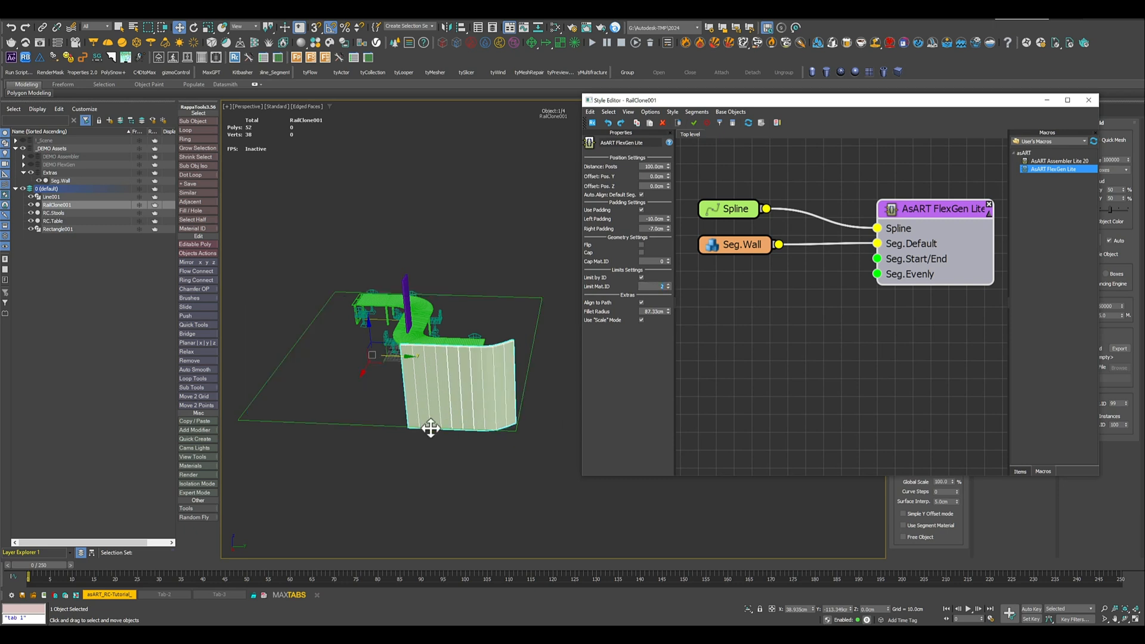
click(669, 288)
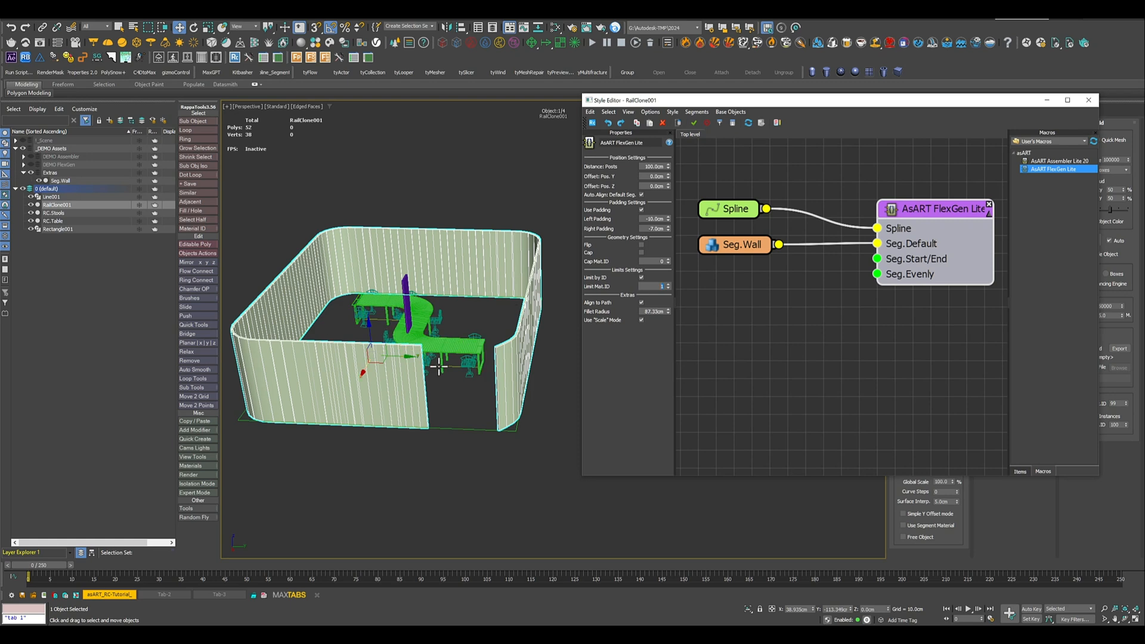
- Move Rectangle001's two inner front-edge vertices along the edge, away from the doorway, to widen the wall opening
alt+middle_drag(440, 356, 413, 390)
click(463, 430)
middle_drag(474, 437, 481, 422)
drag(736, 102, 1144, 120)
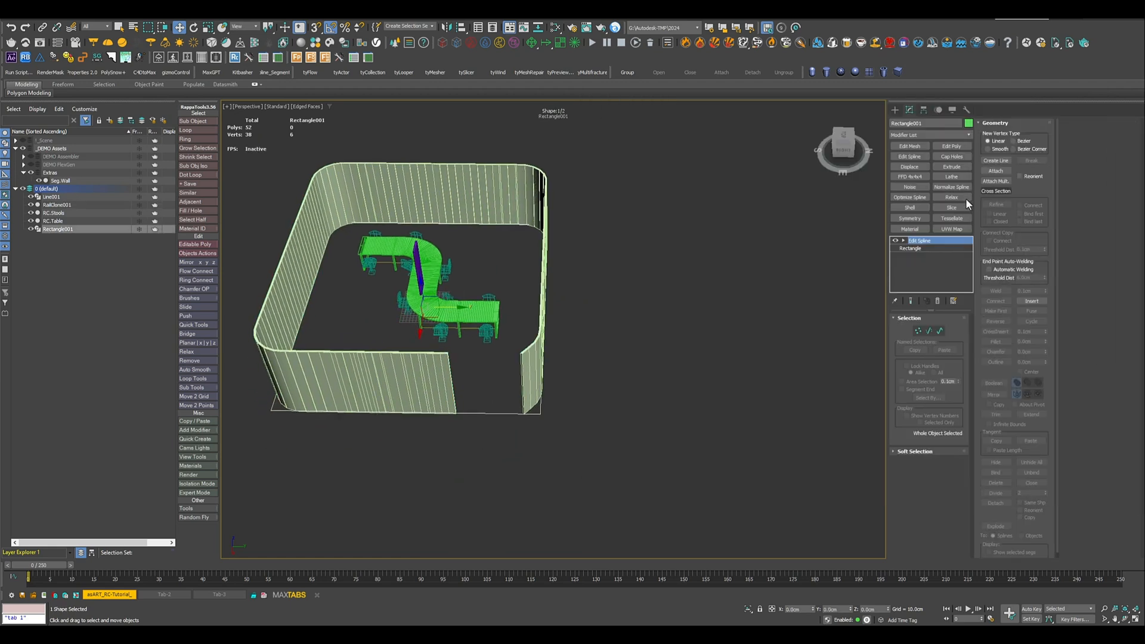
click(918, 331)
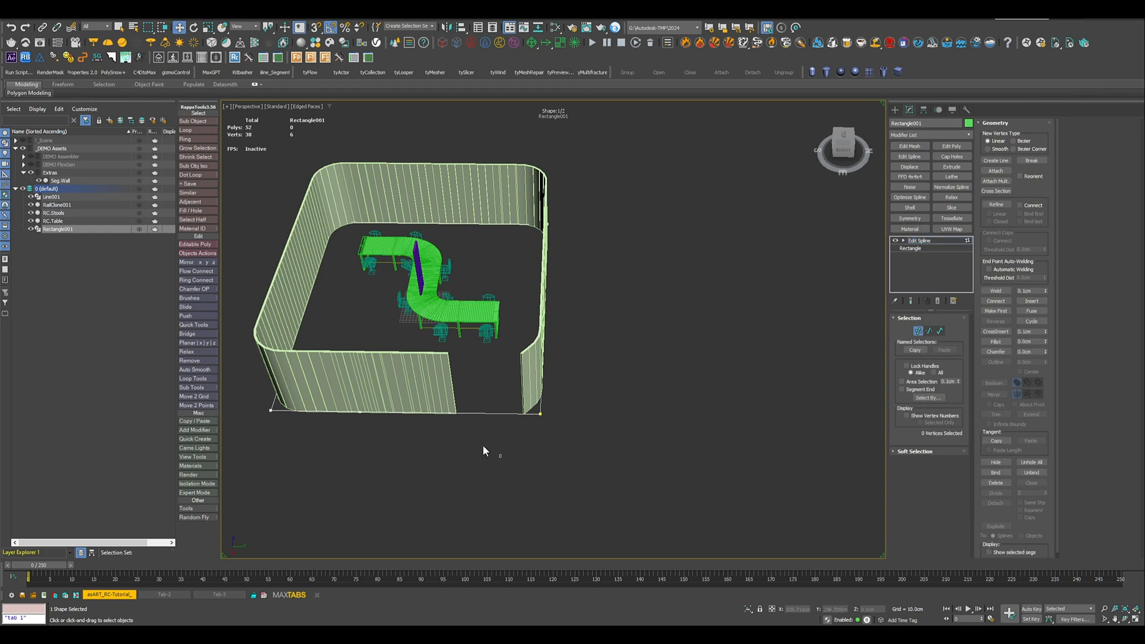
drag(467, 424, 492, 399)
mouse_move(389, 414)
mouse_down()
mouse_move(325, 414)
mouse_move(429, 427)
mouse_move(417, 414)
mouse_move(346, 417)
mouse_move(370, 421)
mouse_up()
click(418, 437)
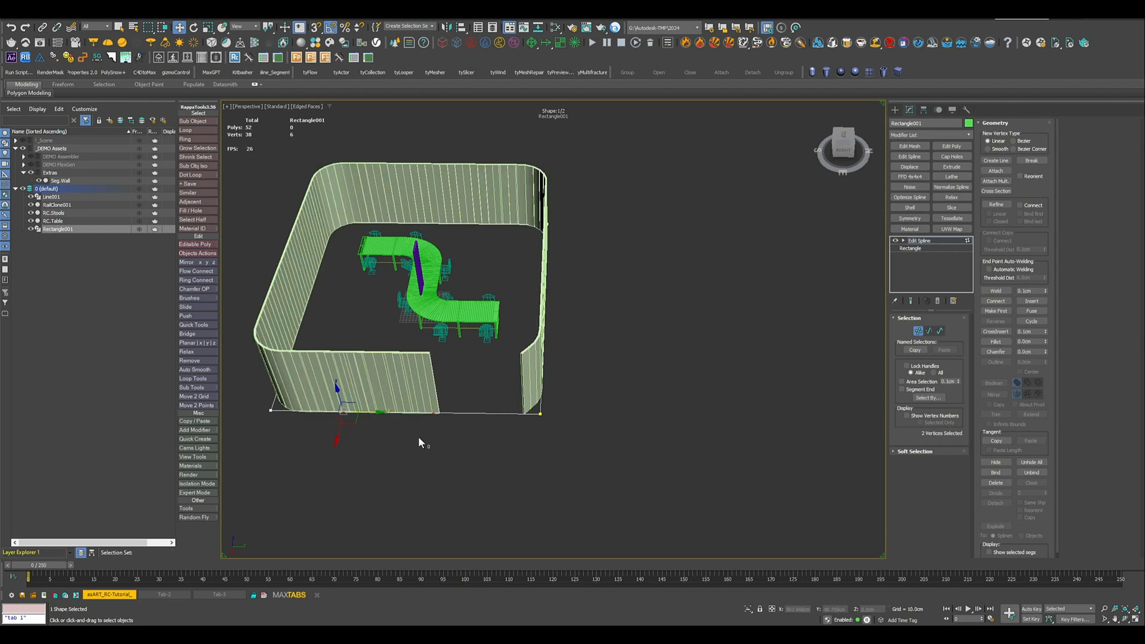
- Examine the wall opening from several sides beside the FlexGen Lite settings and close the style editor
alt+middle_drag(467, 445, 644, 421)
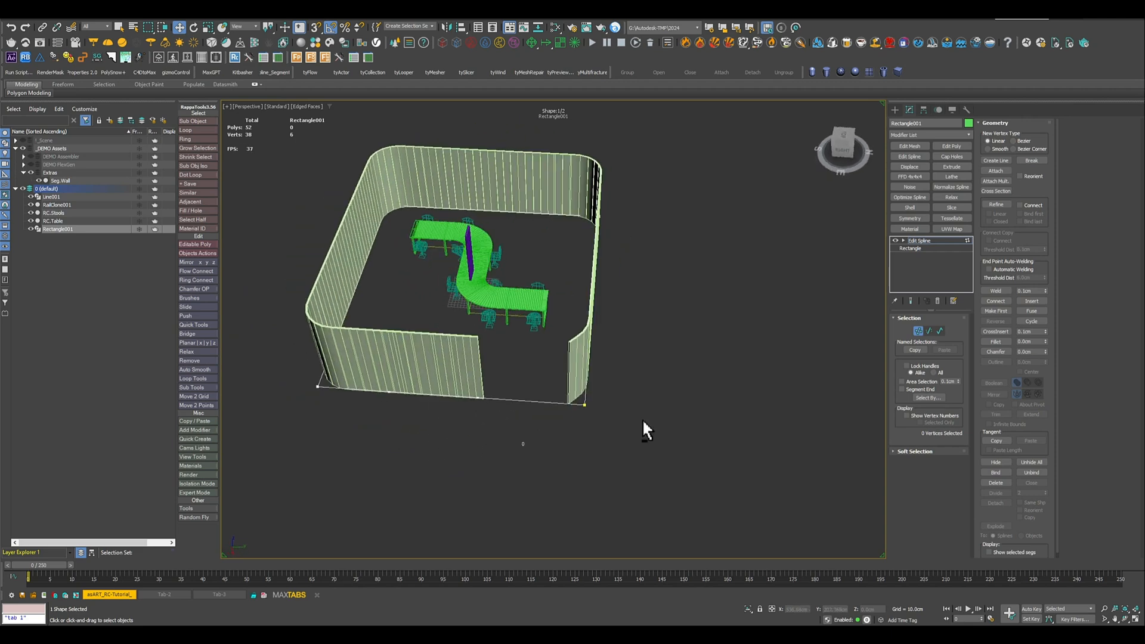
drag(1144, 169, 647, 122)
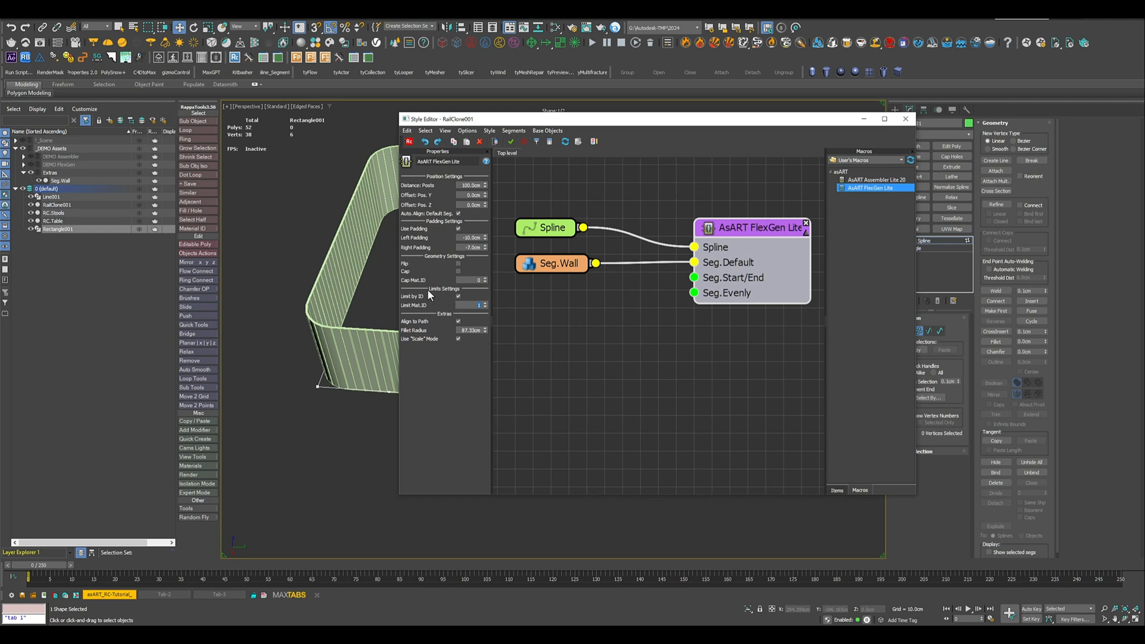
alt+middle_drag(299, 316, 288, 331)
alt+middle_drag(295, 334, 322, 316)
drag(620, 116, 762, 100)
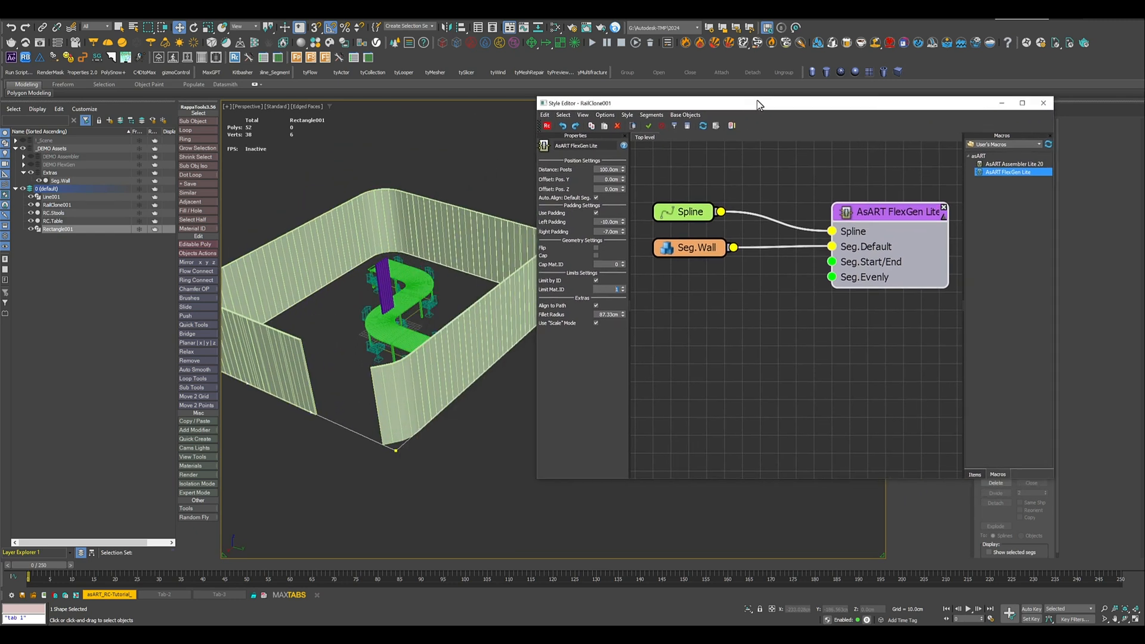
drag(911, 211, 893, 211)
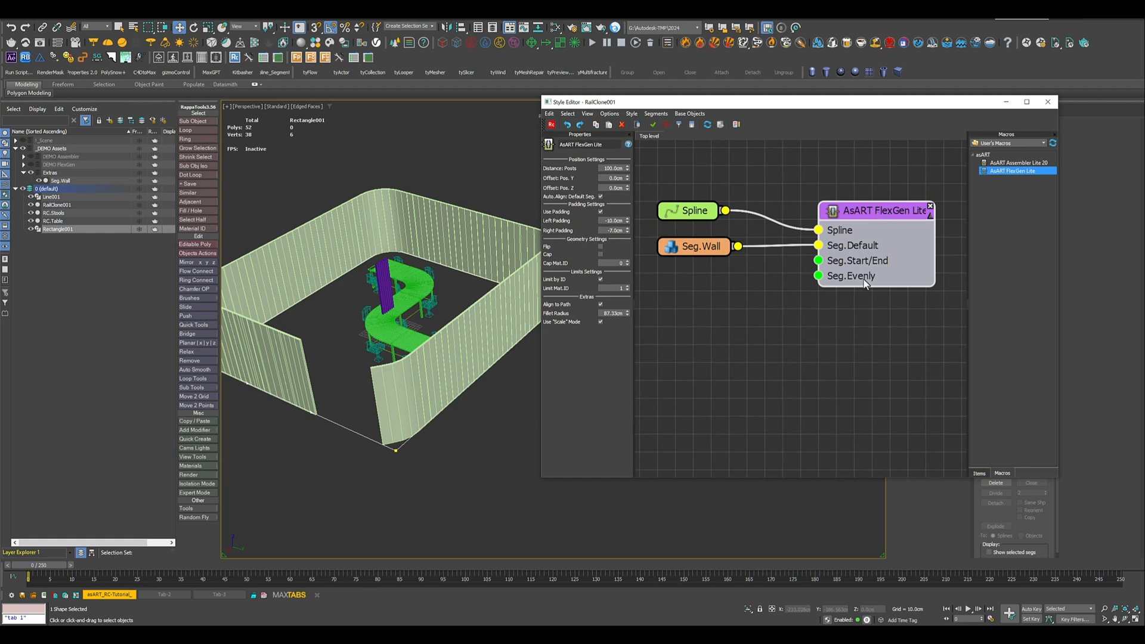
alt+middle_drag(415, 366, 357, 316)
scroll(351, 323, up, 3)
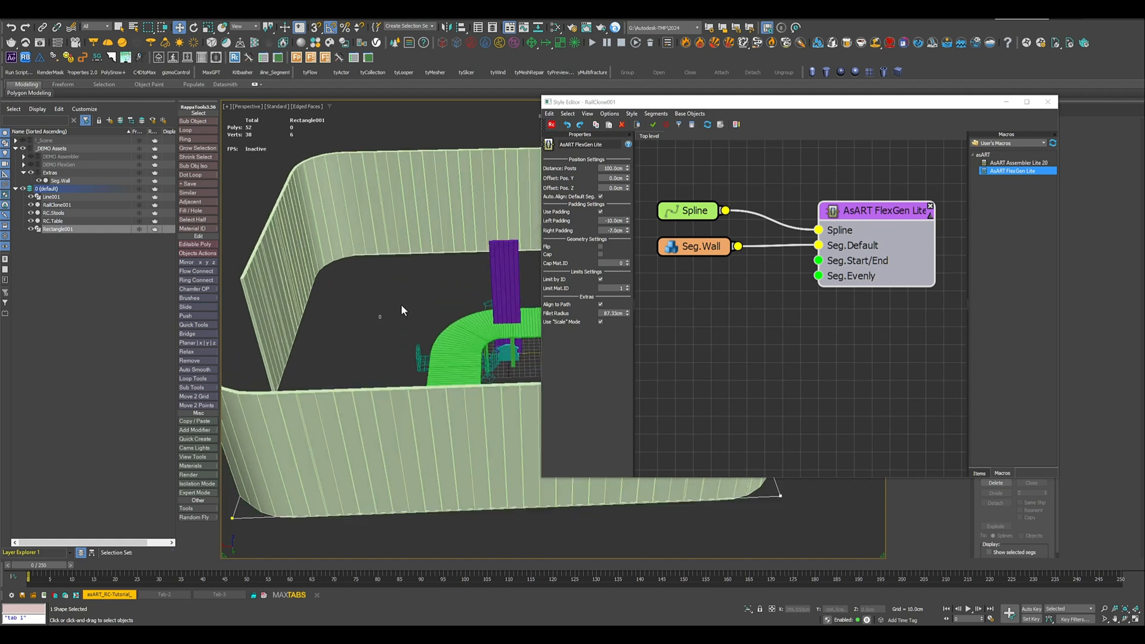
click(1047, 102)
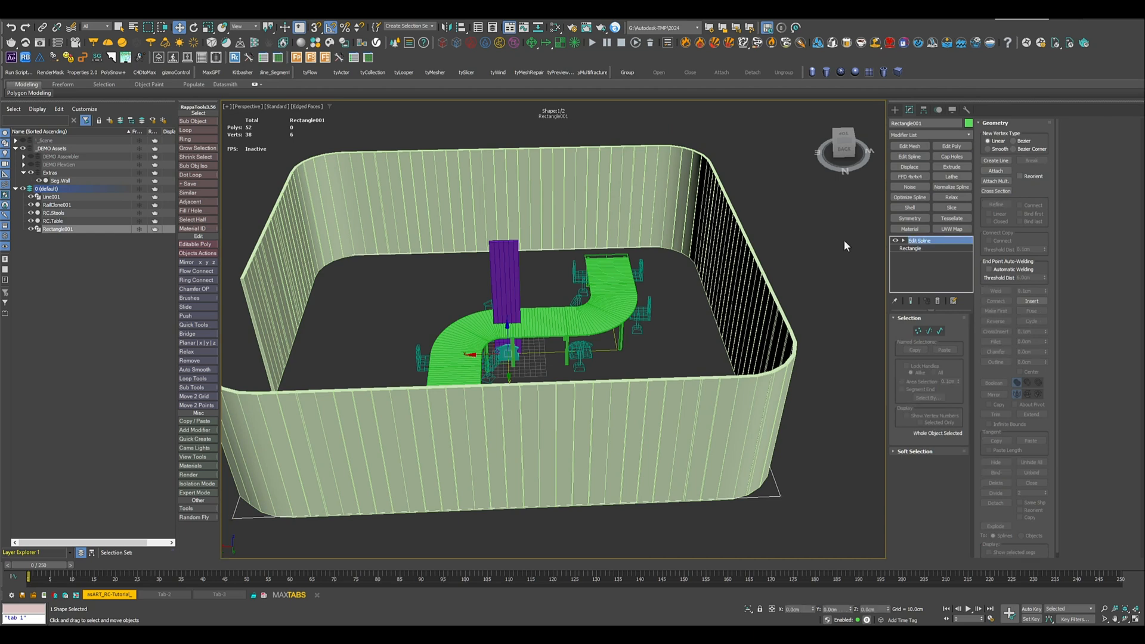
- Select the Seg.Wall panel and make one separate copy beside it named Seg.Wall001
click(507, 292)
scroll(524, 319, up, 5)
middle_drag(526, 326, 543, 301)
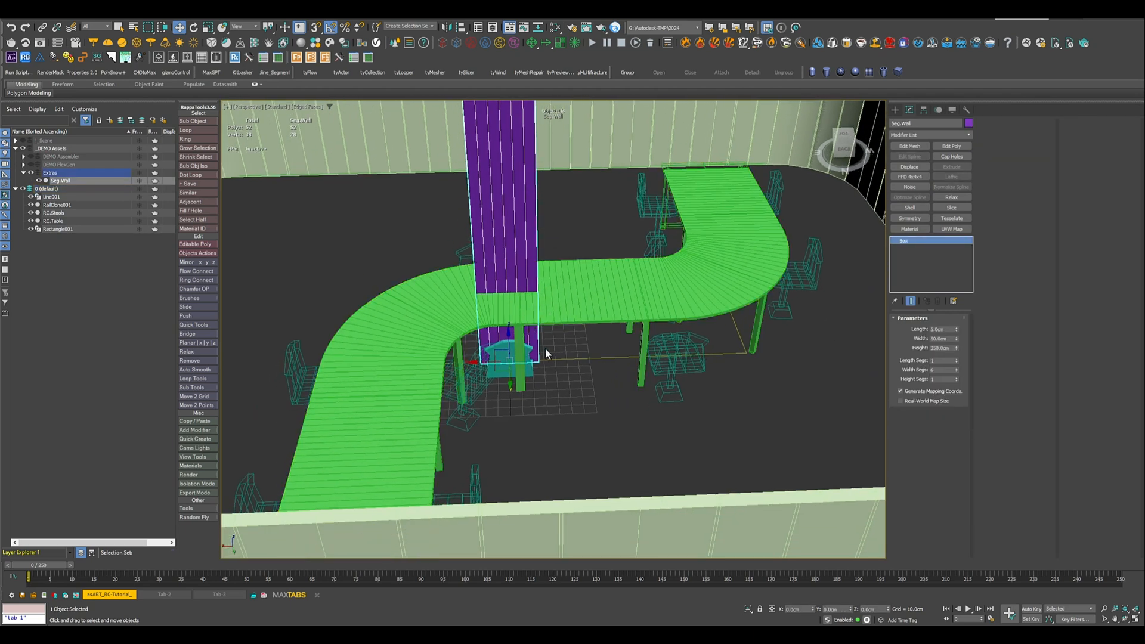
mouse_move(483, 363)
shift+mouse_down()
mouse_move(358, 353)
mouse_move(360, 362)
shift+mouse_up()
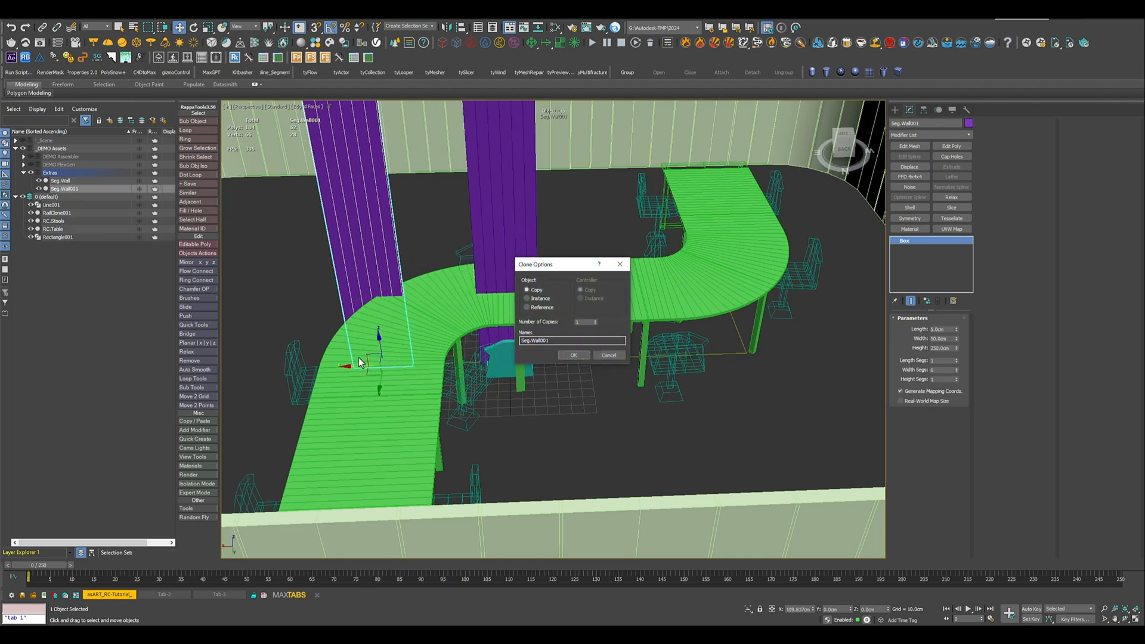
click(576, 355)
- Isolate the copied panel and set its X position to 0 cm
key(alt+q)
mouse_move(577, 355)
middle_down()
mouse_move(678, 419)
mouse_move(683, 384)
middle_up()
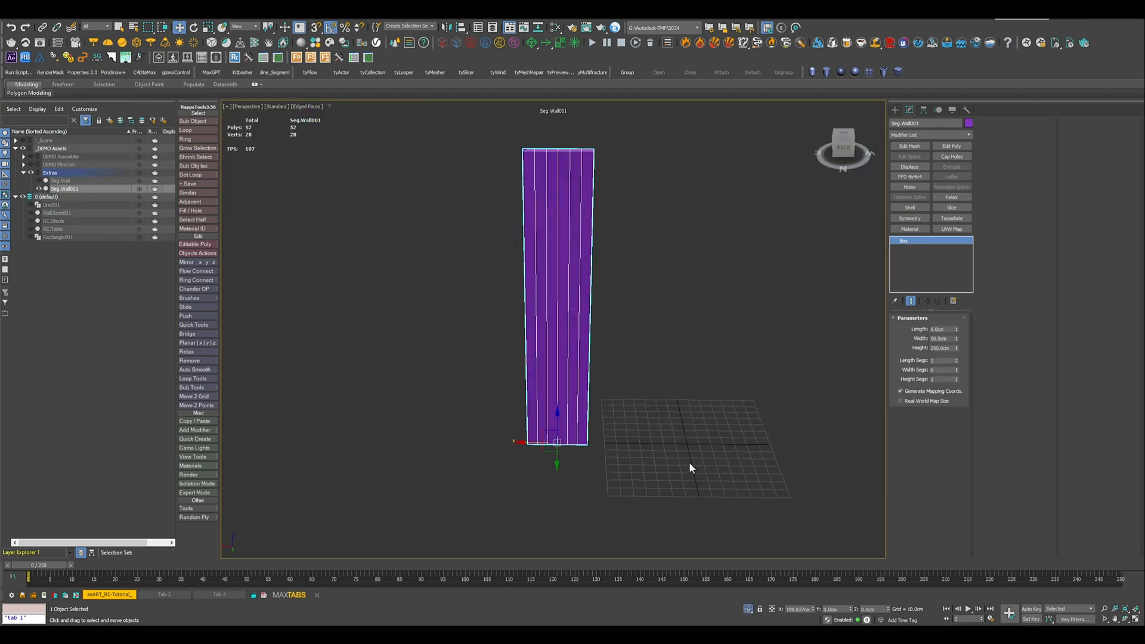
right_click(812, 610)
middle_drag(778, 468, 707, 437)
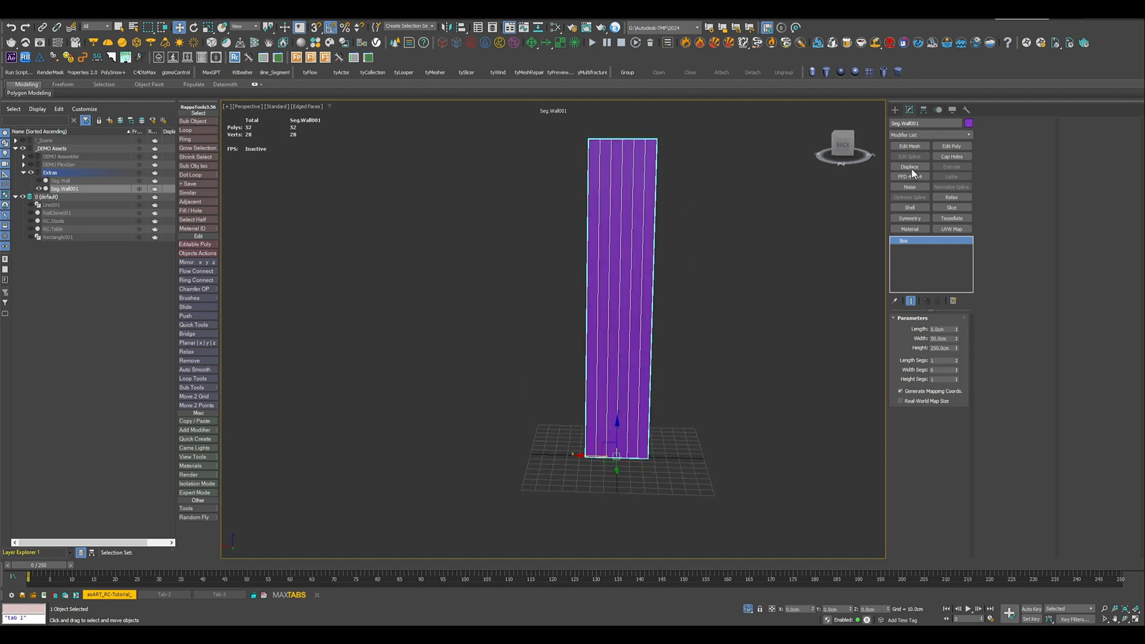
- Add an Edit Poly modifier to the copied panel and set the base box's width to 5 cm
click(952, 148)
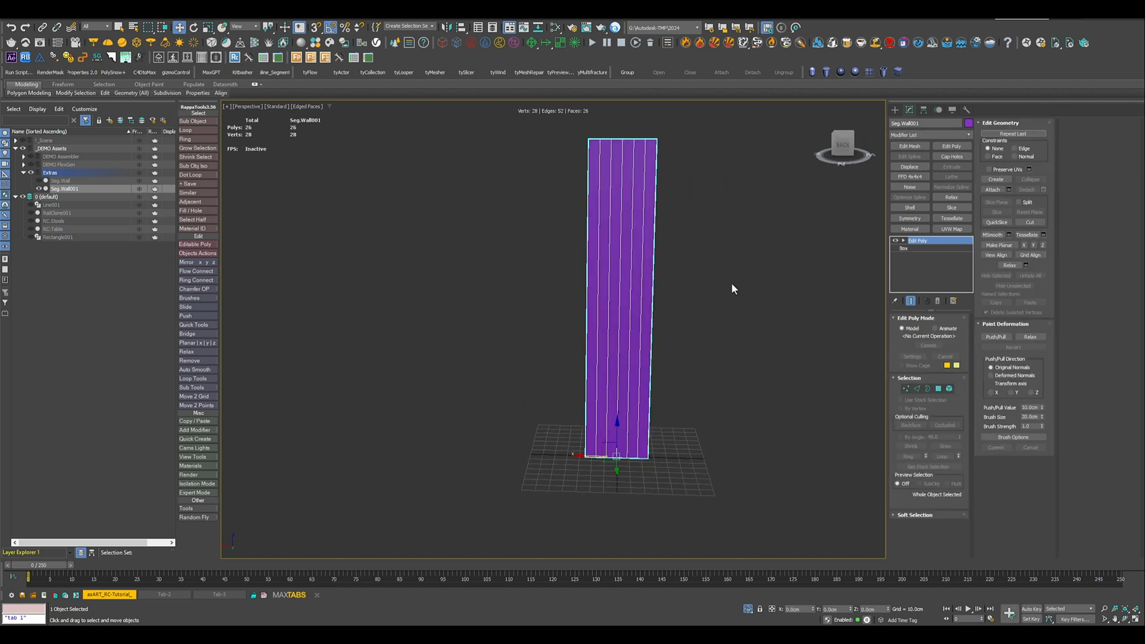
click(915, 249)
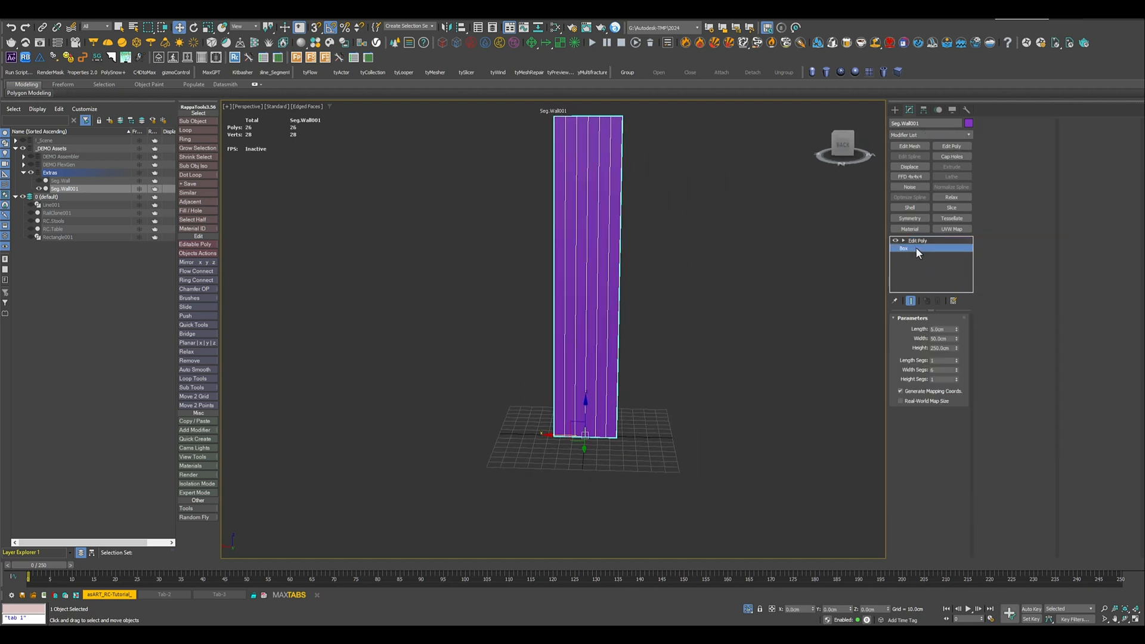
double_click(951, 338)
text(5)
key(Return)
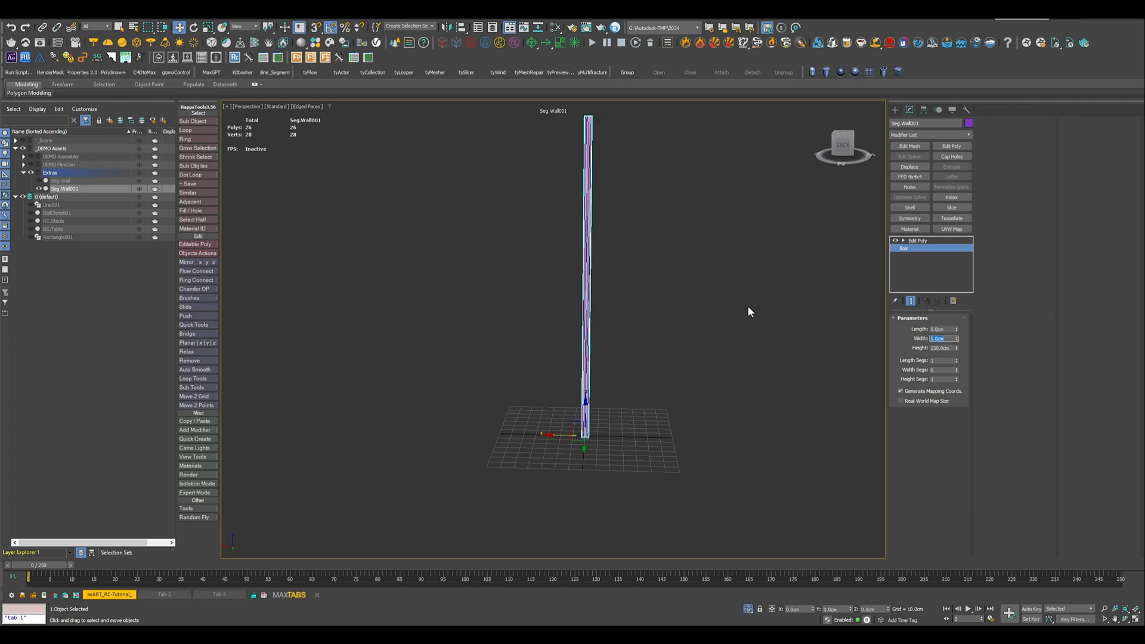
- Set the narrow box's width segments to 3
right_click(957, 370)
click(957, 368)
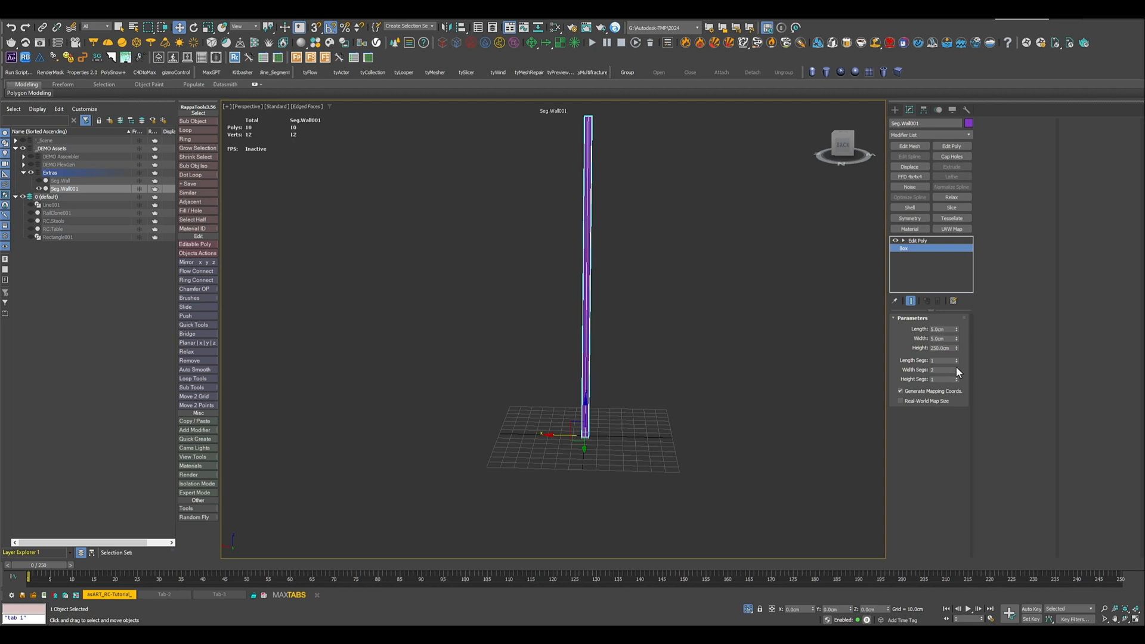
click(956, 368)
- Inspect the narrow post from several angles and set its box length to 3 cm
scroll(604, 317, up, 5)
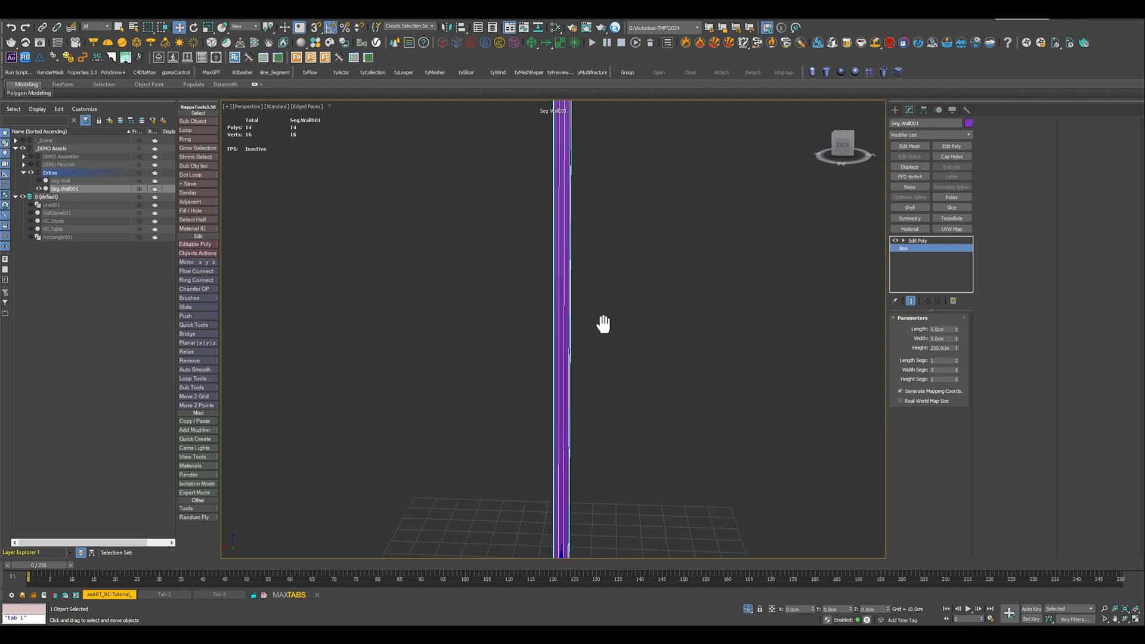
middle_drag(600, 321, 590, 386)
scroll(592, 367, down, 5)
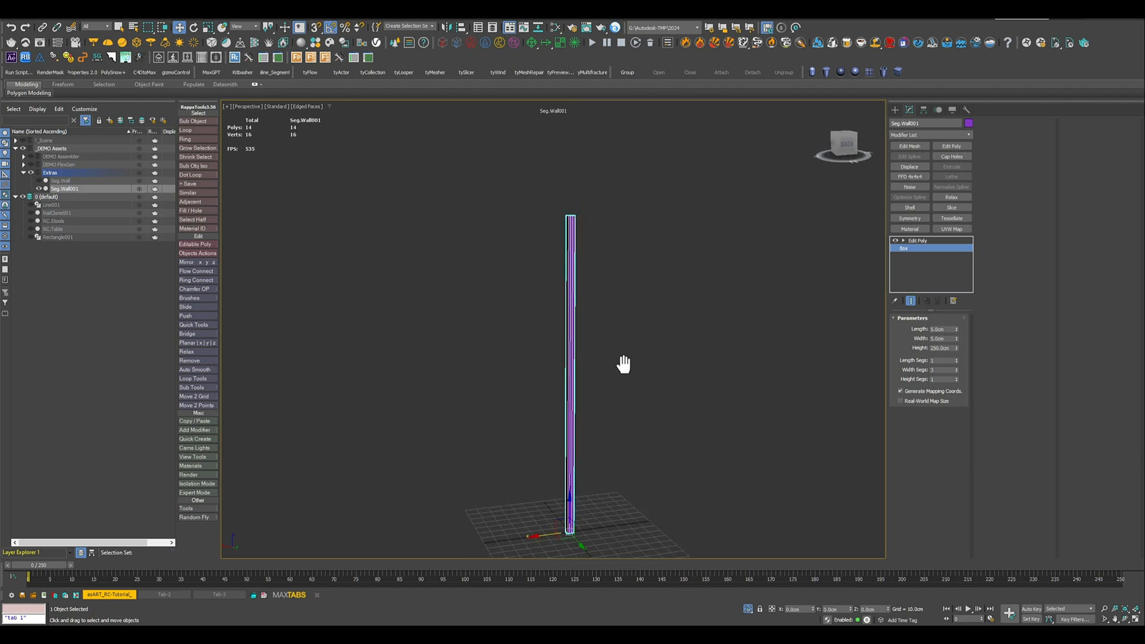
middle_drag(643, 361, 653, 347)
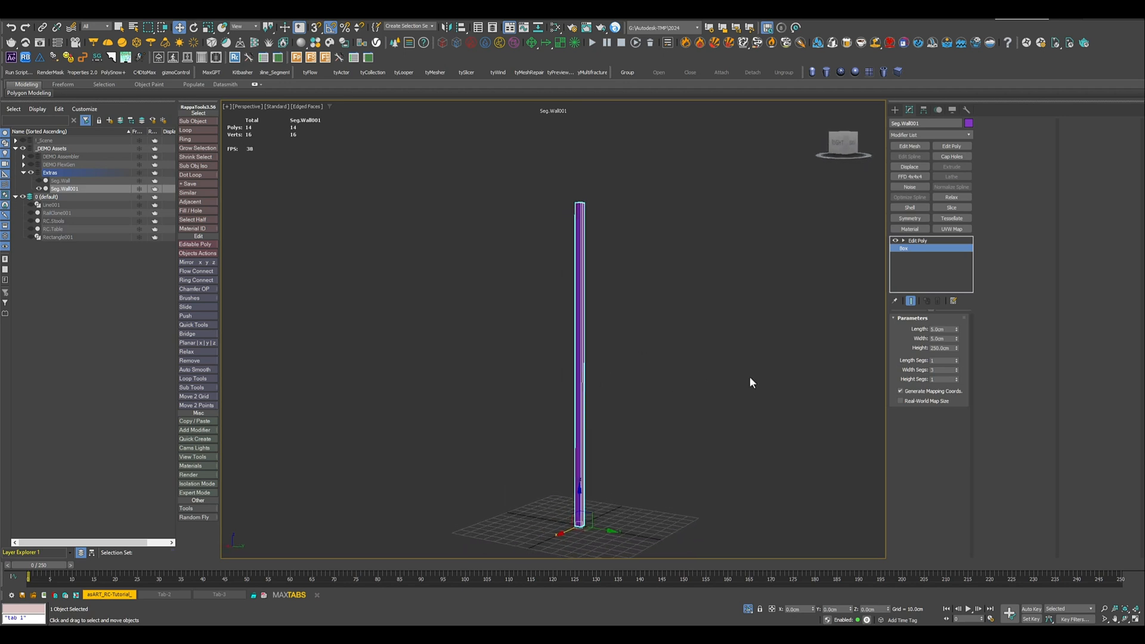
click(947, 338)
key(shift+Tab)
text(3)
key(Return)
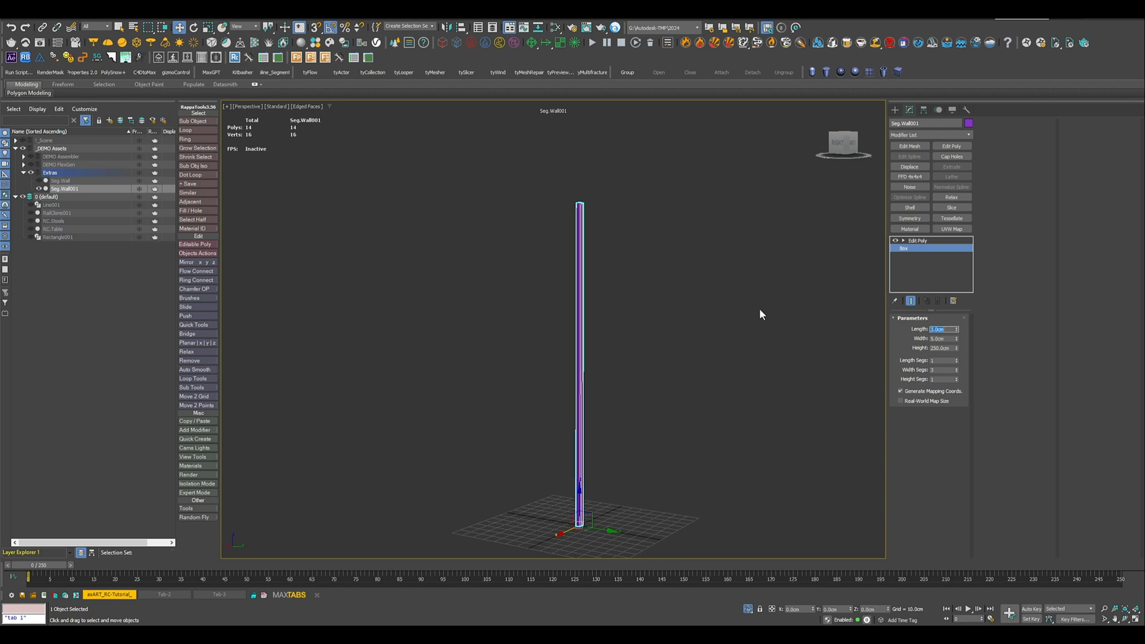
- Set the narrow post's base box length to 2 cm
text(2)
key(Return)
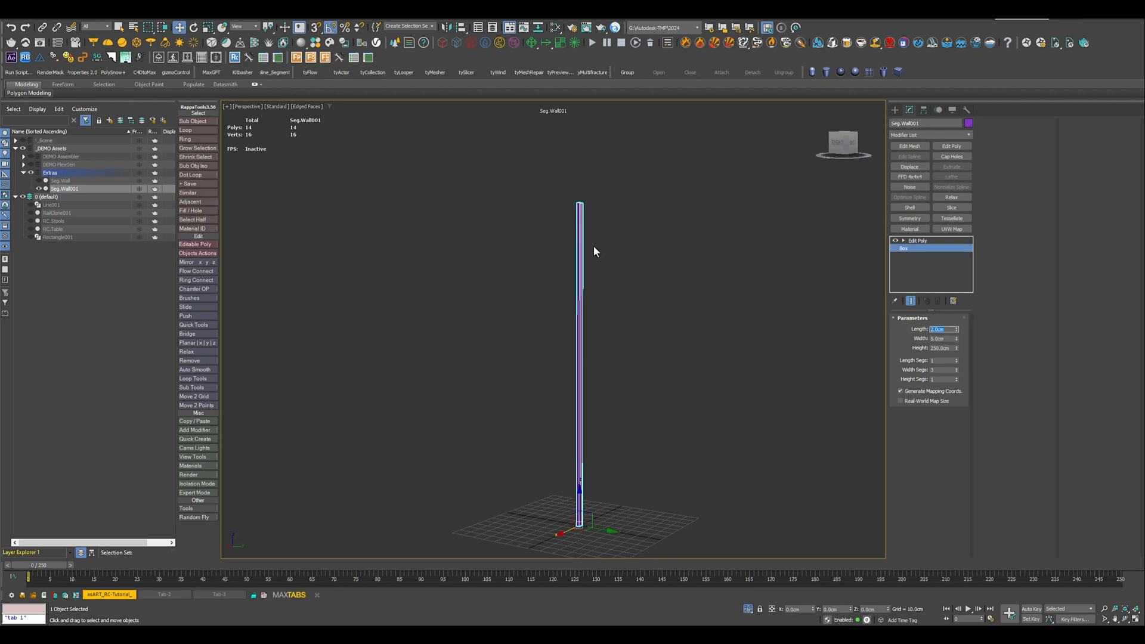
scroll(592, 246, up, 5)
middle_drag(556, 216, 601, 331)
scroll(604, 325, up, 3)
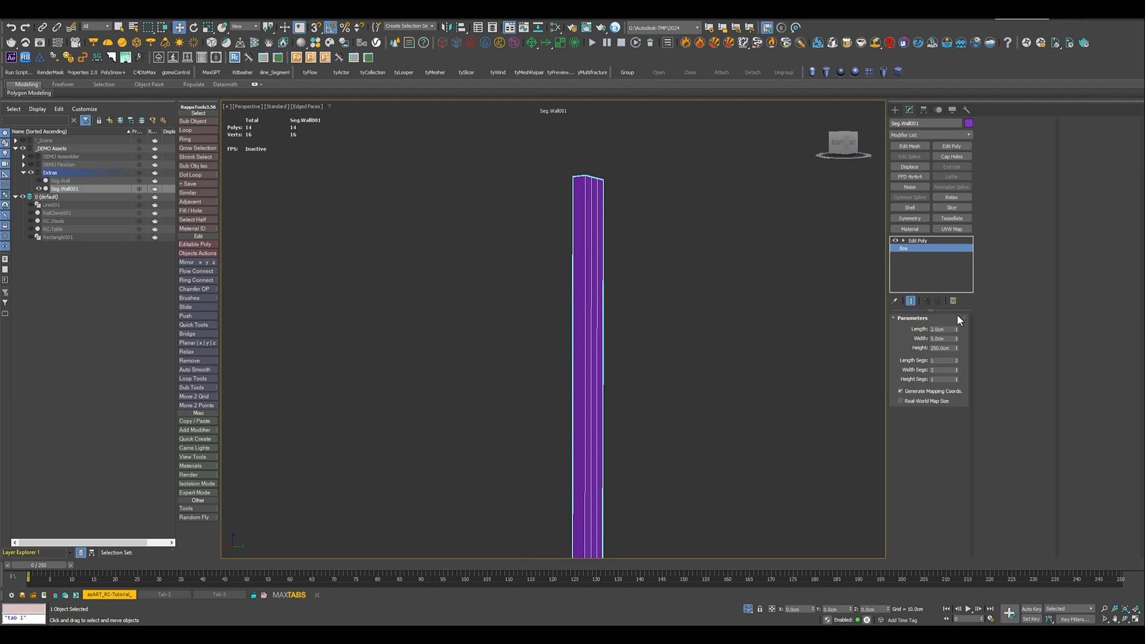
- In the Edit Poly modifier, connect the post's eight vertical edges with 3 segments
click(934, 240)
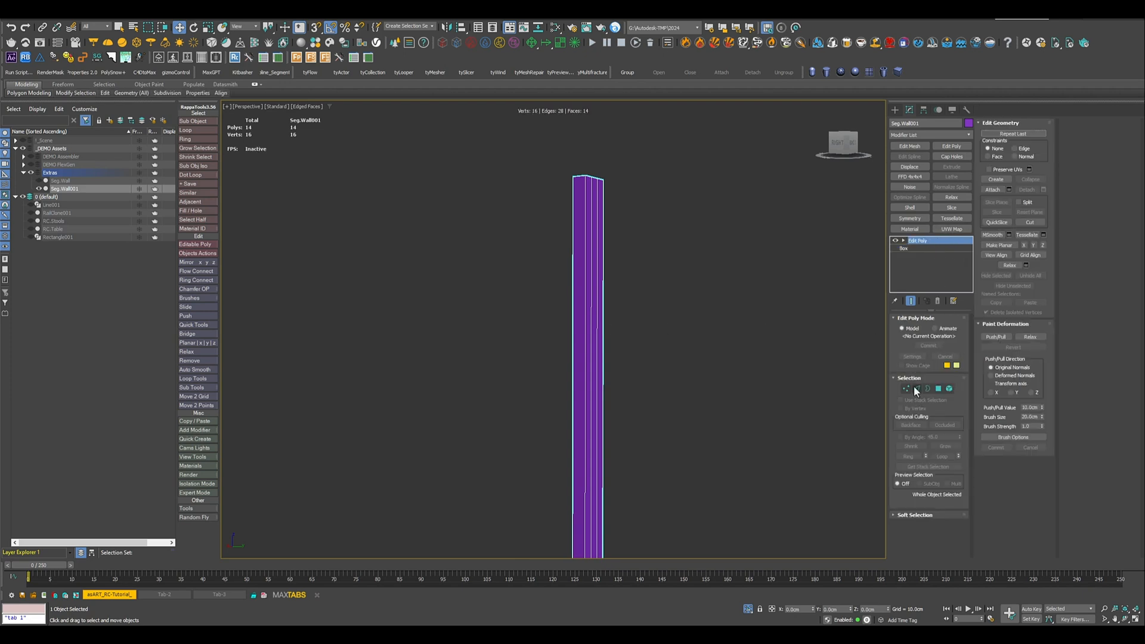
click(916, 388)
drag(485, 329, 745, 382)
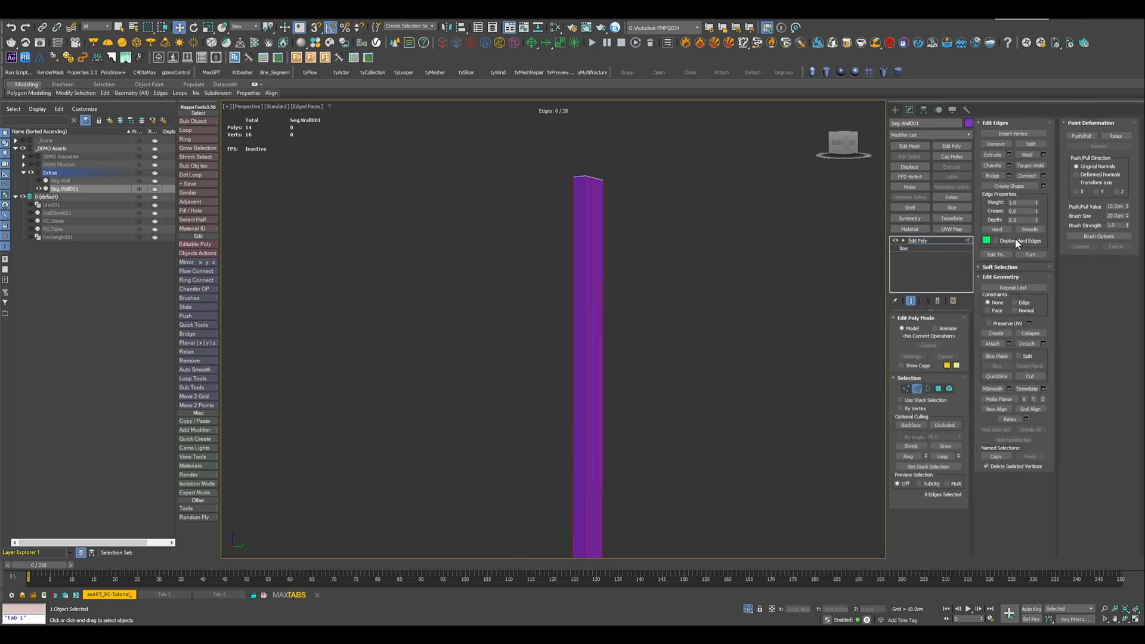
click(1042, 176)
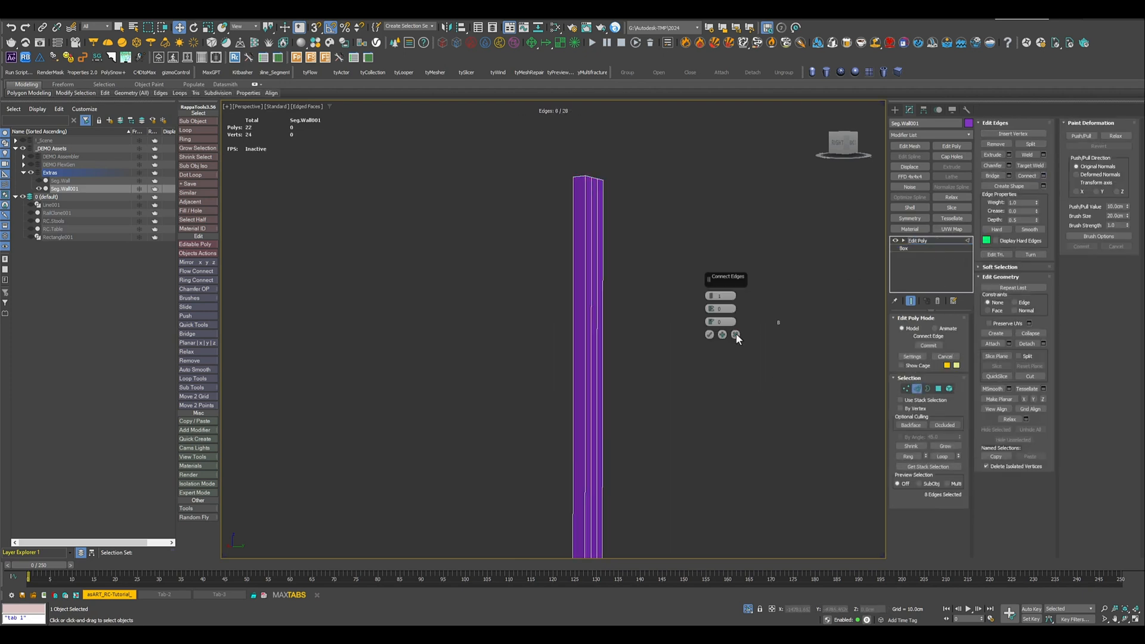
click(711, 296)
click(711, 296)
middle_drag(657, 421, 637, 361)
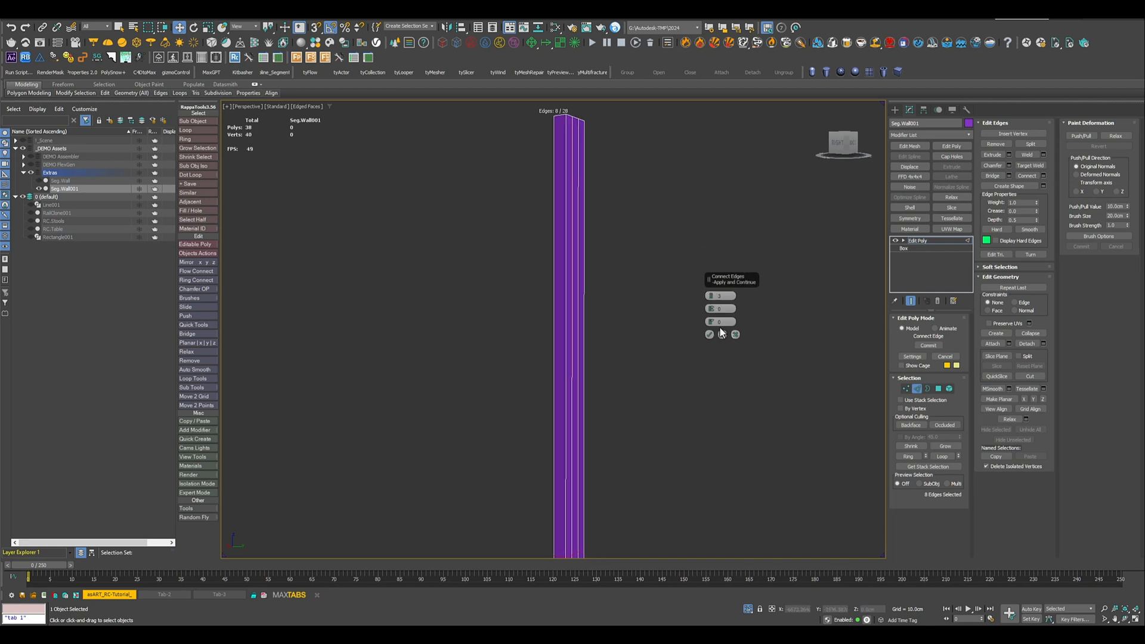
click(710, 337)
- Move the uppermost ring of eight vertices up to just below the post's top, at about Z 247 cm
scroll(656, 364, down, 3)
drag(544, 376, 680, 416)
click(906, 388)
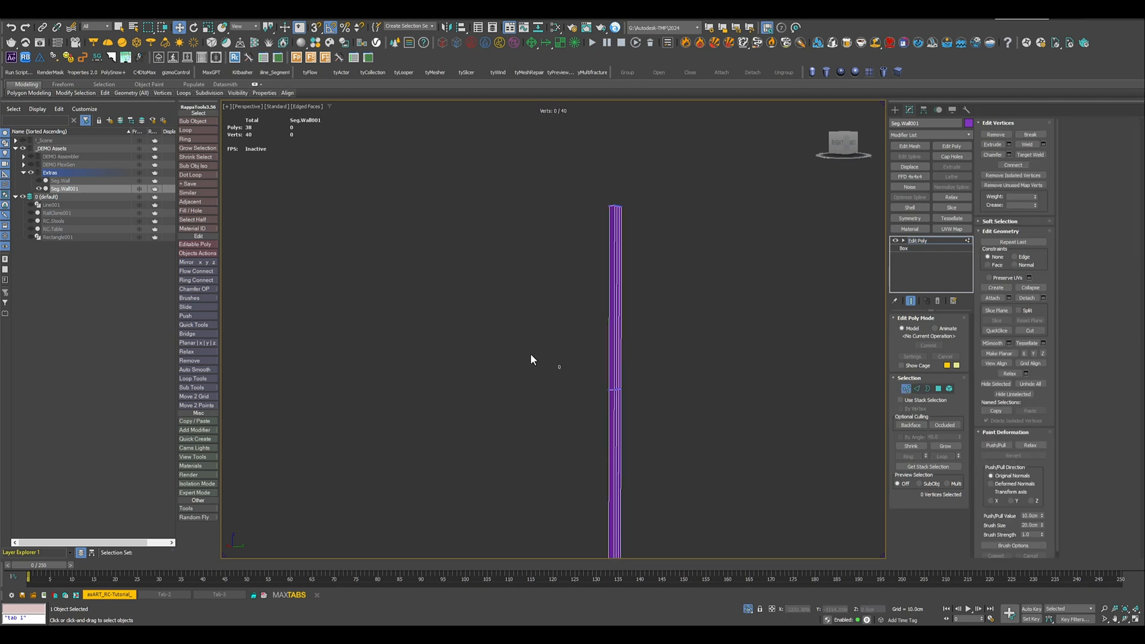
middle_drag(607, 386, 603, 429)
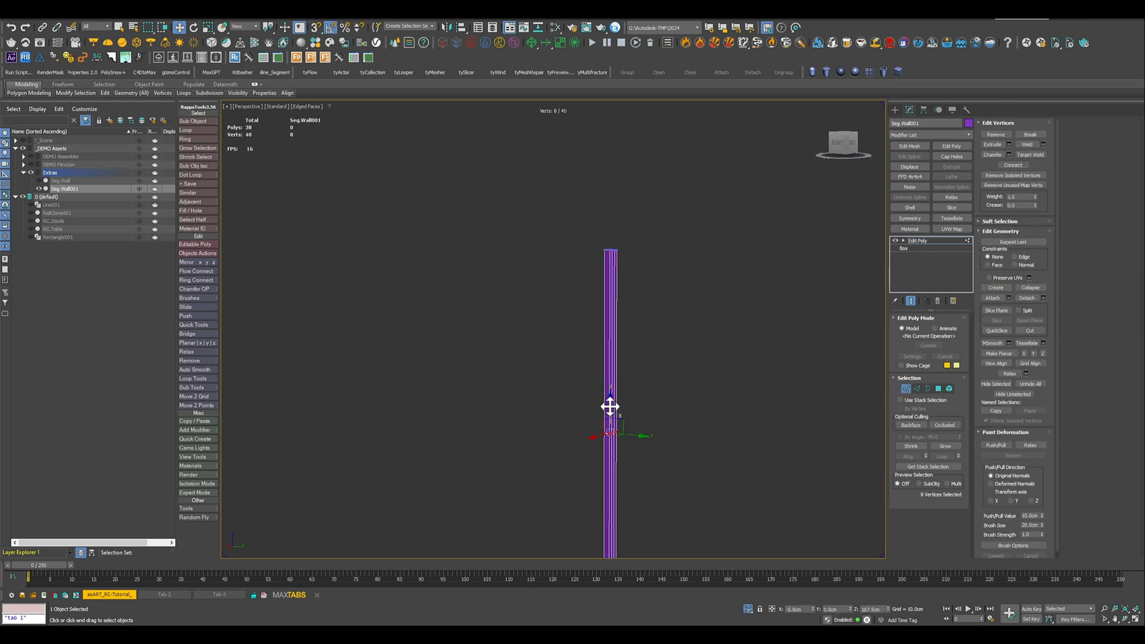
drag(610, 406, 609, 245)
scroll(628, 286, up, 4)
middle_drag(626, 289, 569, 343)
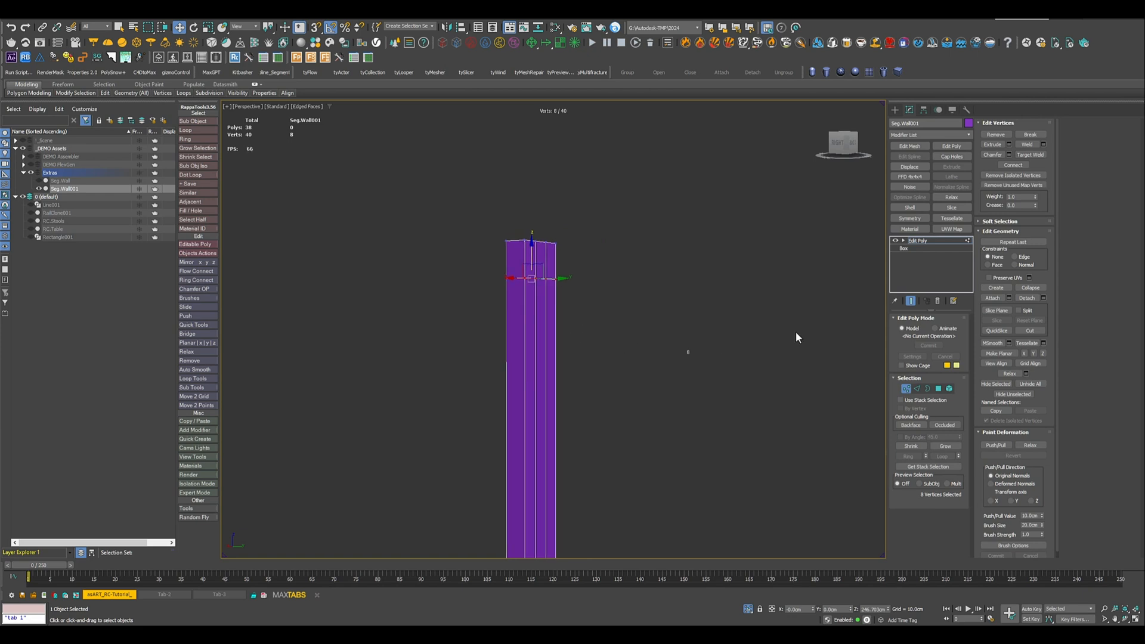
- Extrude the three small faces at the top of the post's segmented side outward to about Y 2.5 cm
click(938, 388)
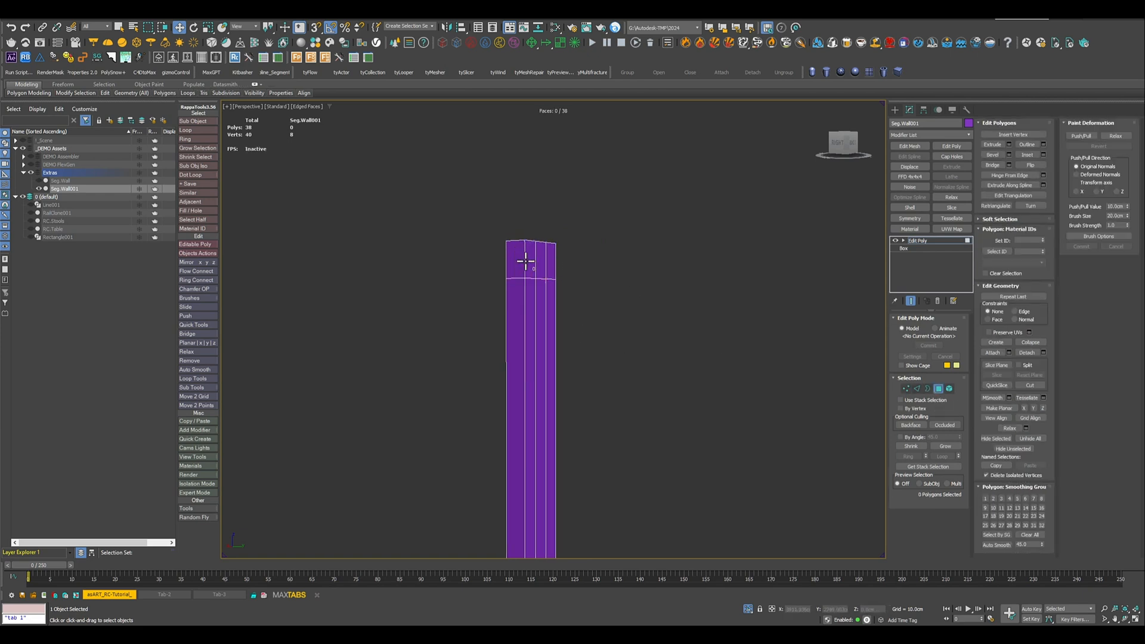
click(531, 263)
ctrl+click(541, 267)
ctrl+click(549, 266)
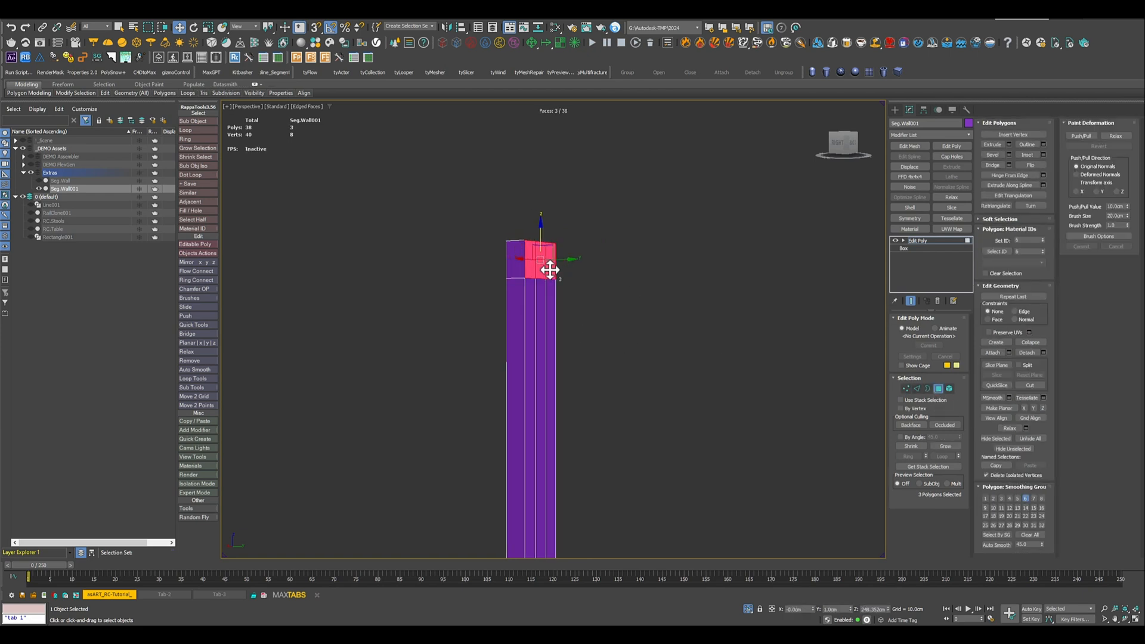
alt+middle_drag(581, 307, 563, 276)
shift+drag(563, 267, 588, 289)
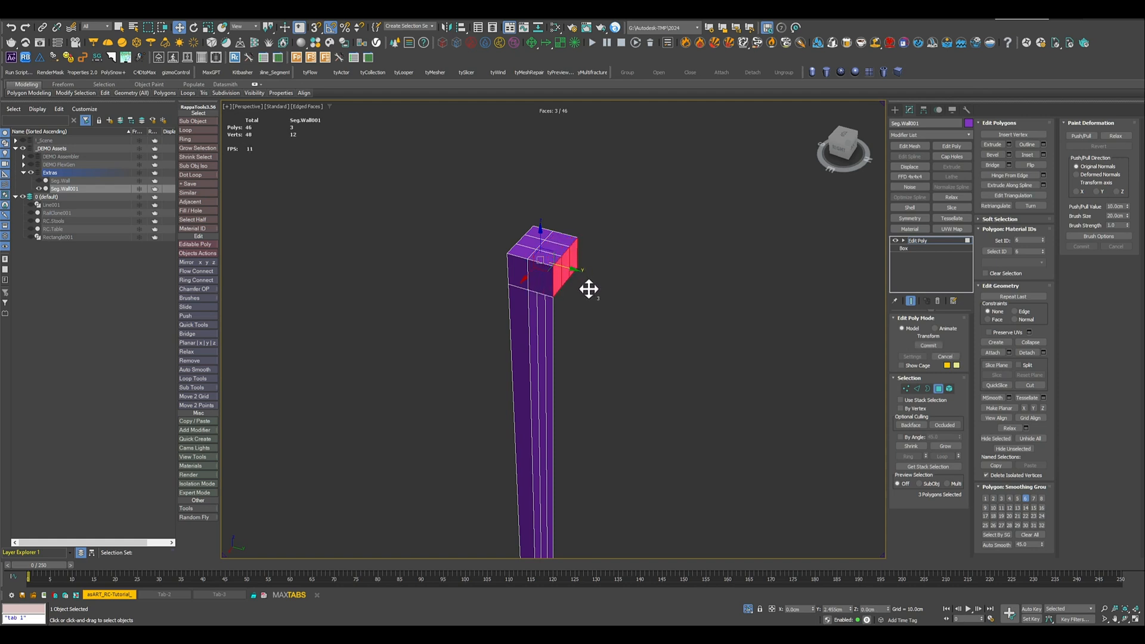
- Target-weld the four outer bottom vertices of the extruded block onto the matching post vertices to form a sloped underside
click(905, 390)
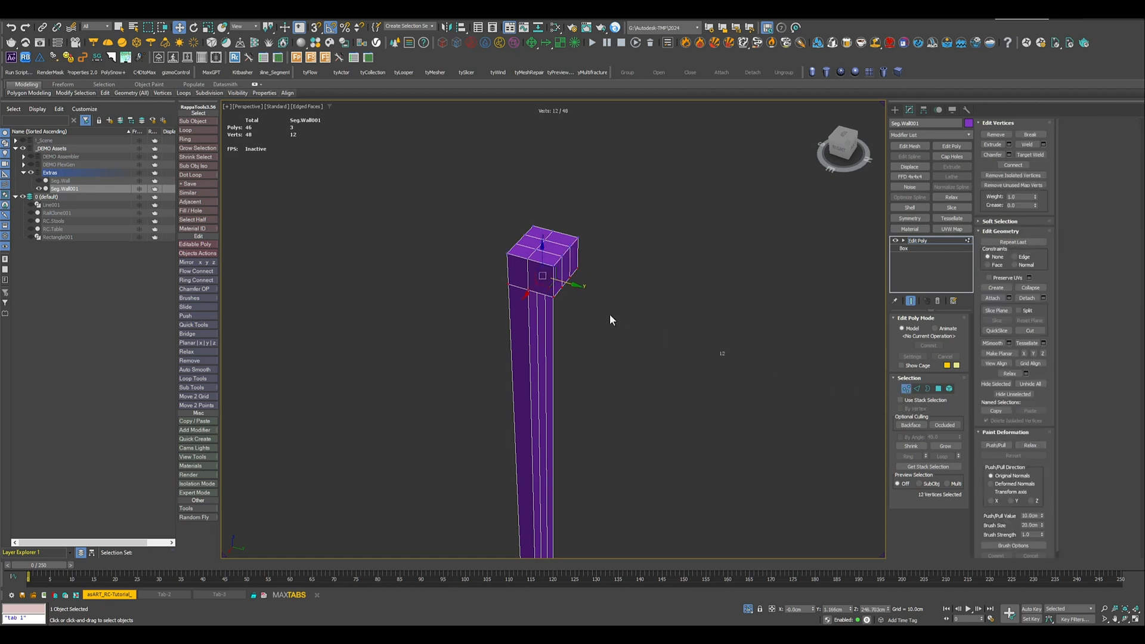
alt+middle_drag(623, 327, 653, 276)
scroll(542, 273, up, 4)
middle_drag(546, 274, 598, 272)
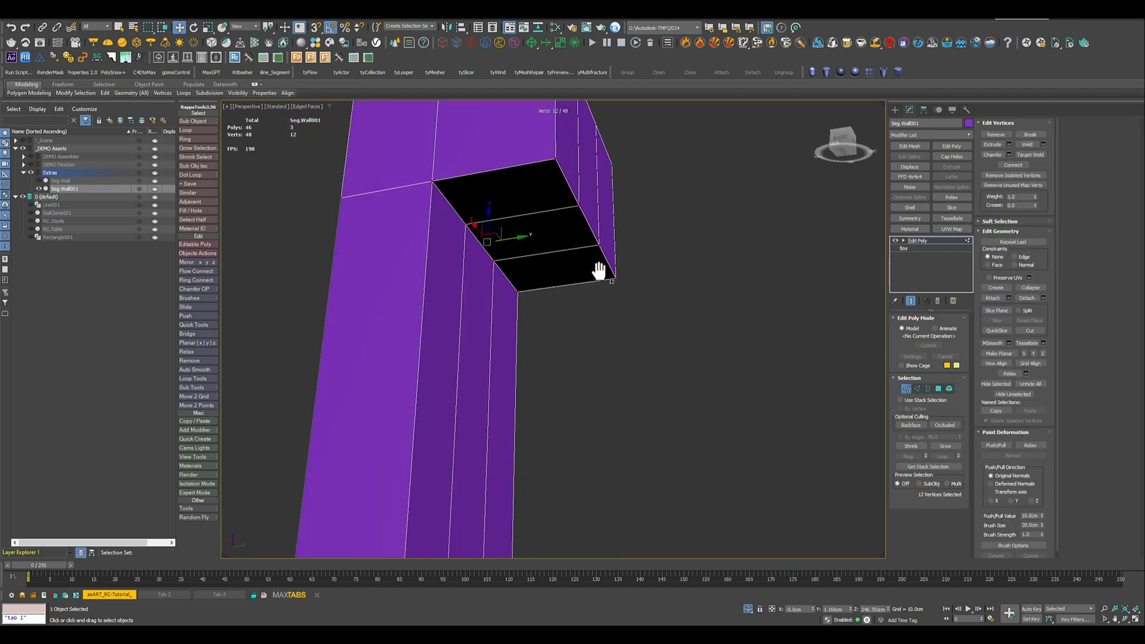
middle_drag(633, 317, 657, 325)
click(1030, 155)
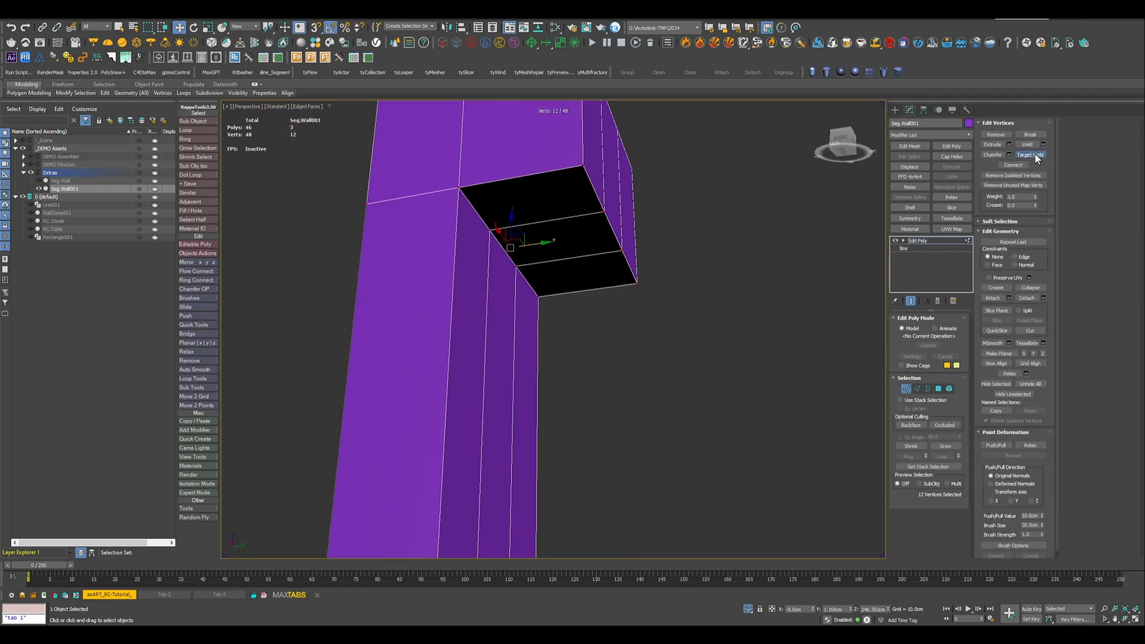
click(583, 169)
click(458, 188)
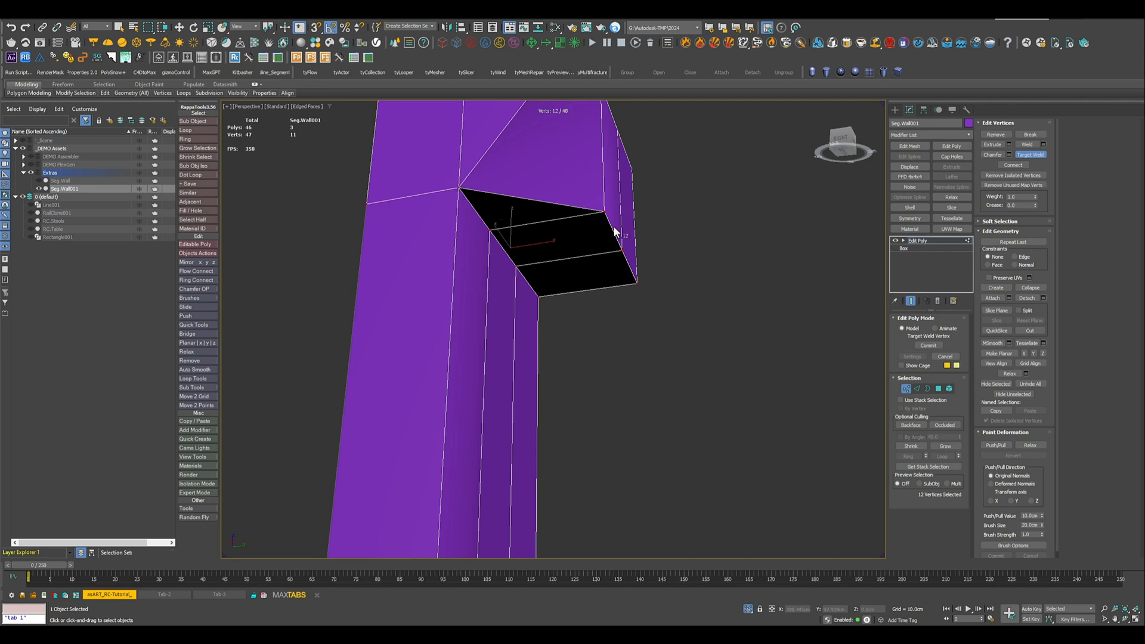
click(606, 211)
click(491, 231)
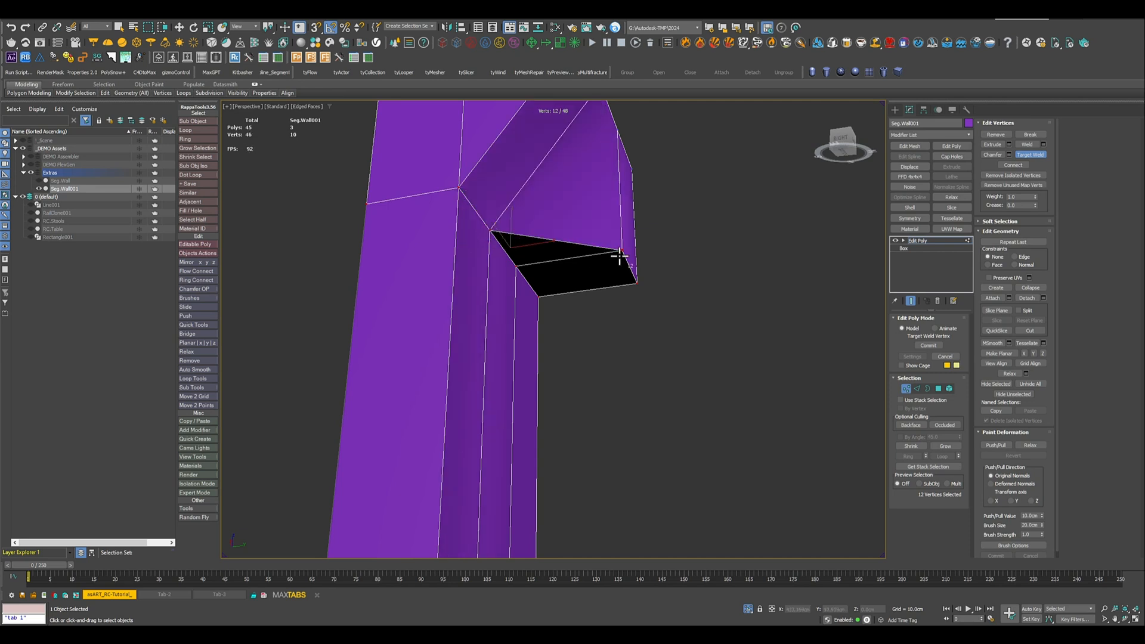
click(623, 252)
click(516, 266)
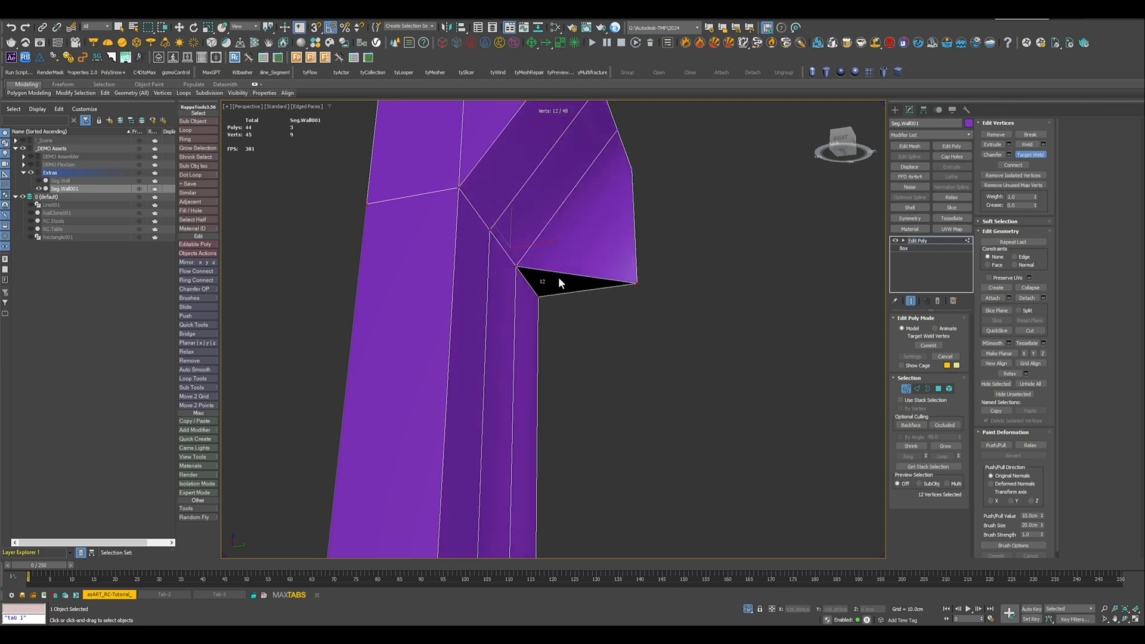
click(633, 285)
click(537, 295)
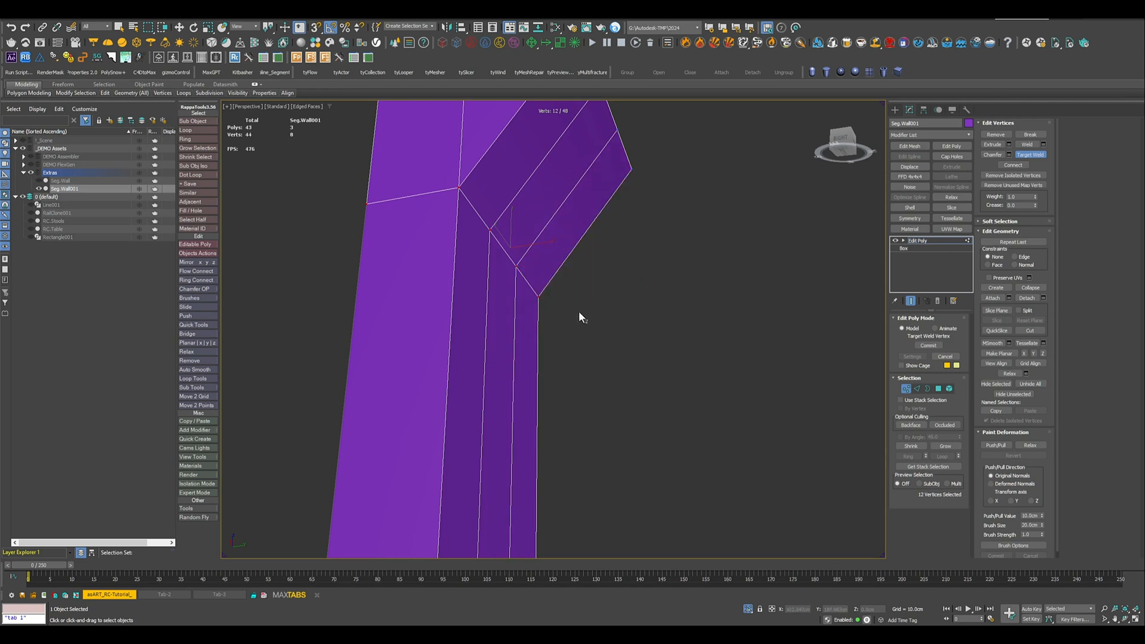
- Add a second Edit Poly modifier and chamfer the three edges at the tip of the bent head with 10 segments
scroll(618, 302, down, 3)
alt+middle_drag(619, 302, 614, 320)
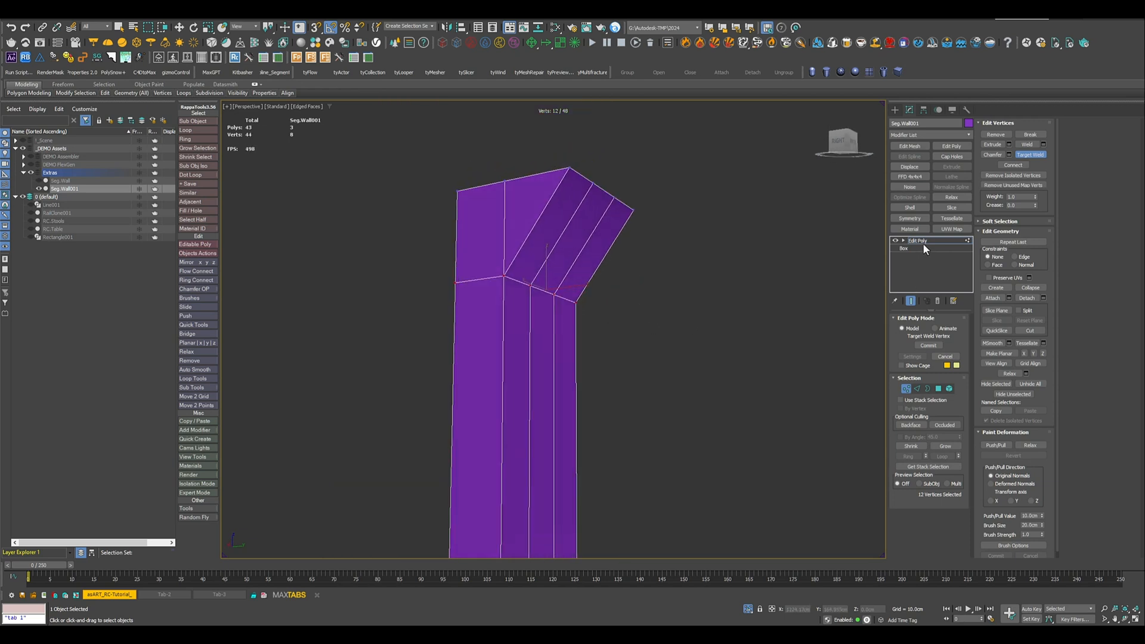
click(951, 146)
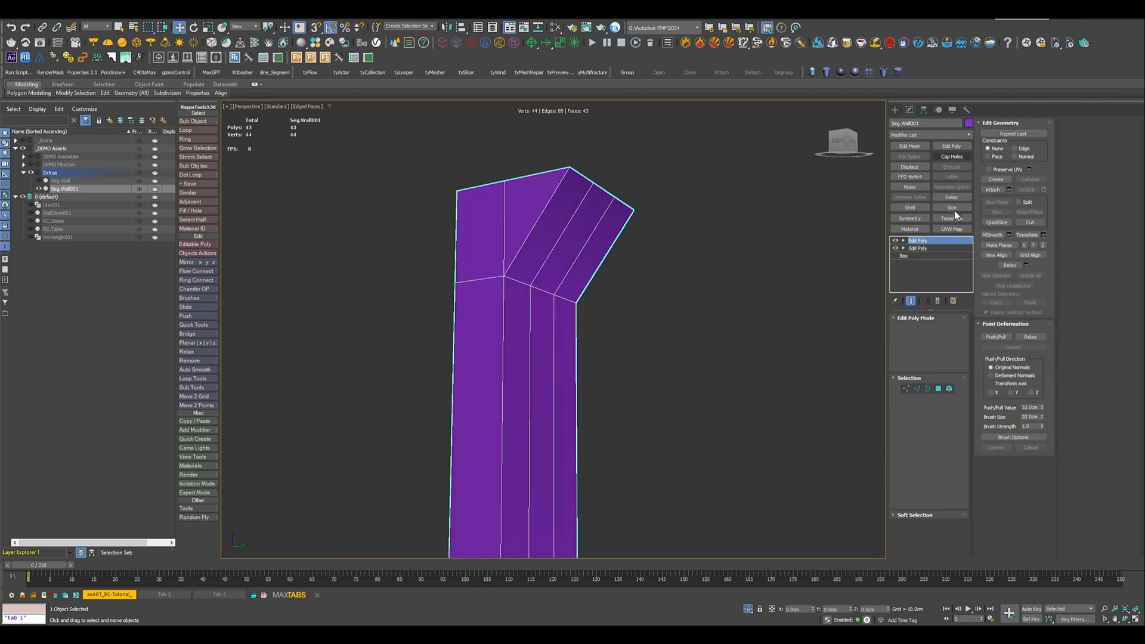
click(917, 388)
click(597, 184)
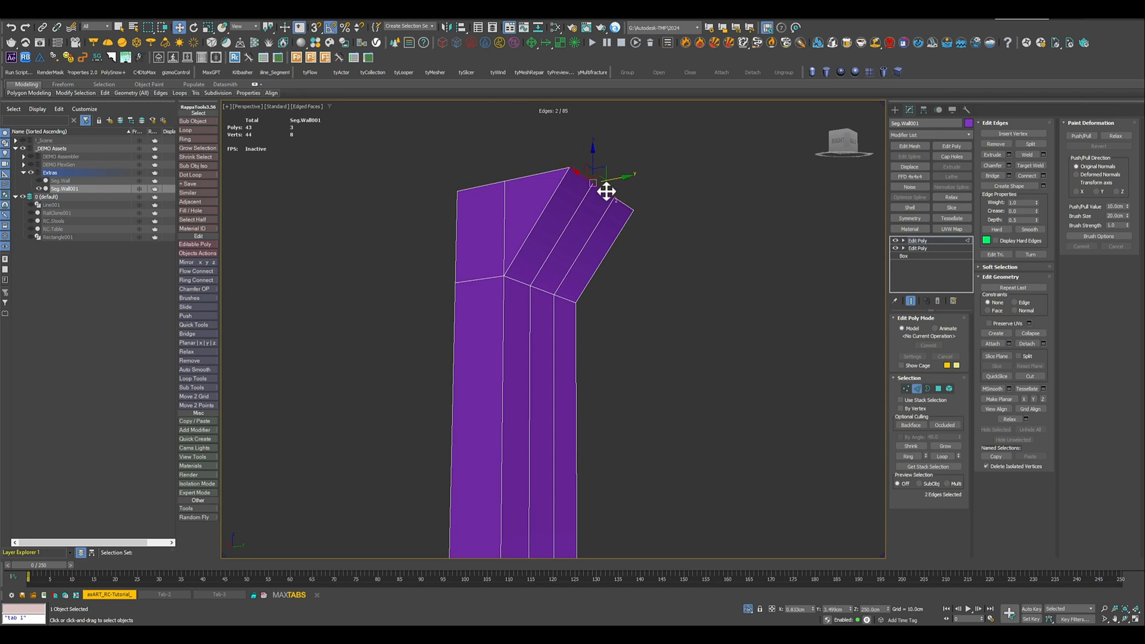
ctrl+click(624, 203)
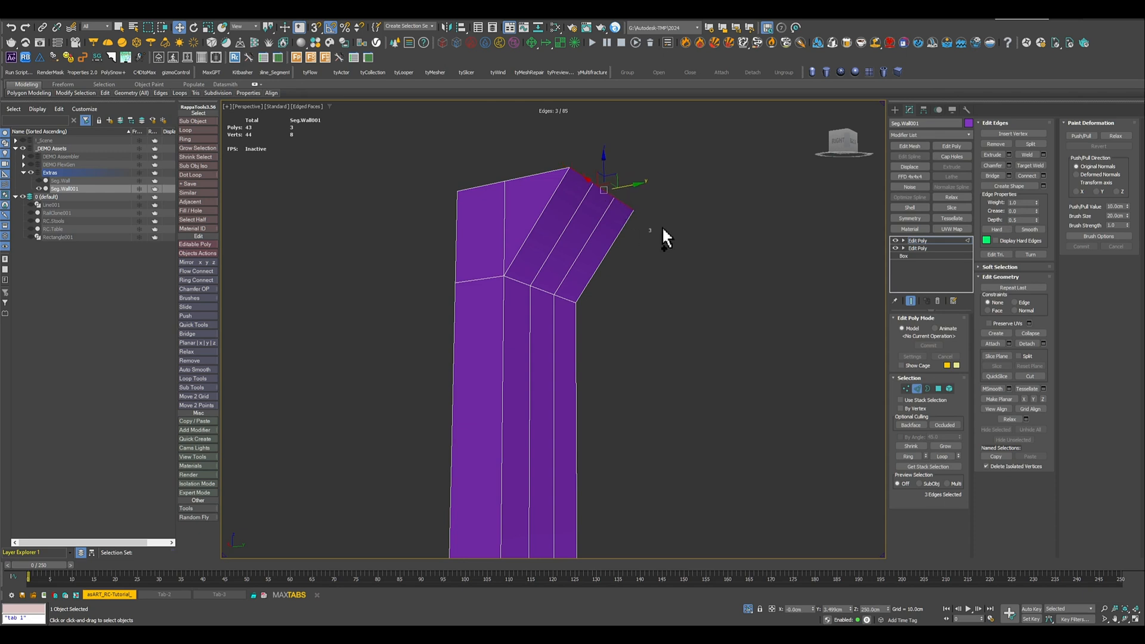
click(1009, 166)
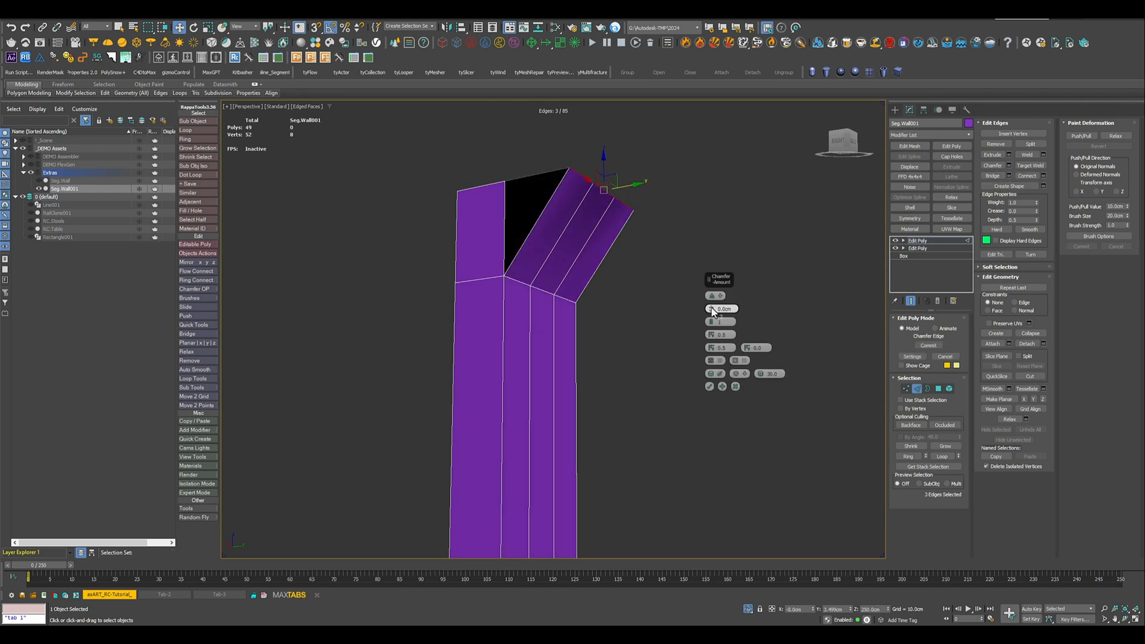
mouse_move(714, 311)
mouse_down()
mouse_move(712, 286)
mouse_move(713, 319)
mouse_move(715, 302)
mouse_up()
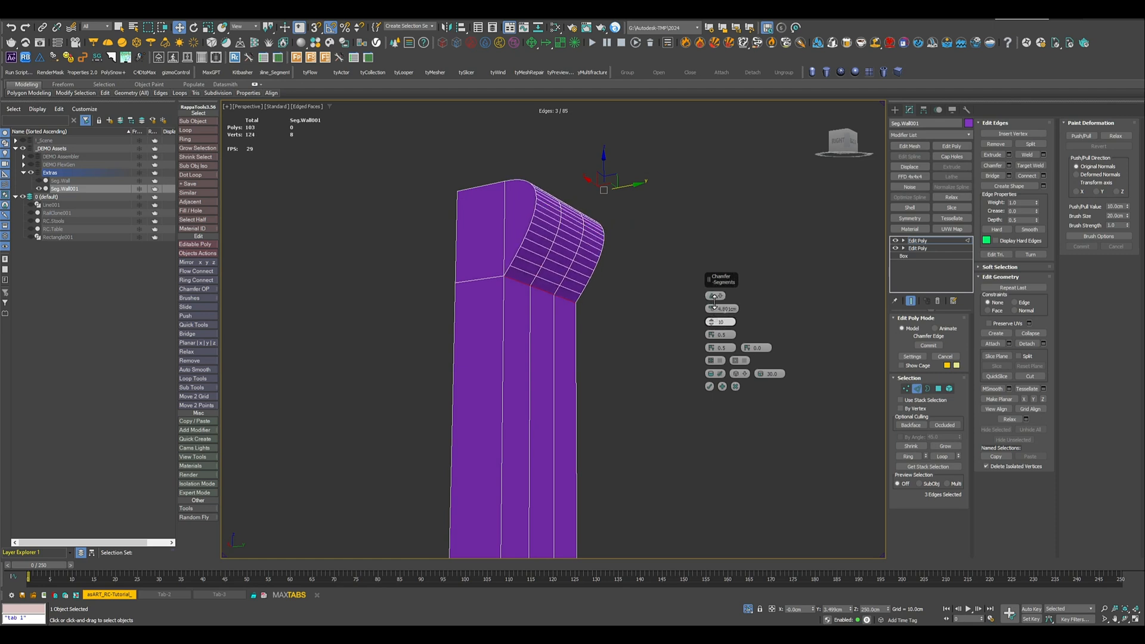
click(709, 386)
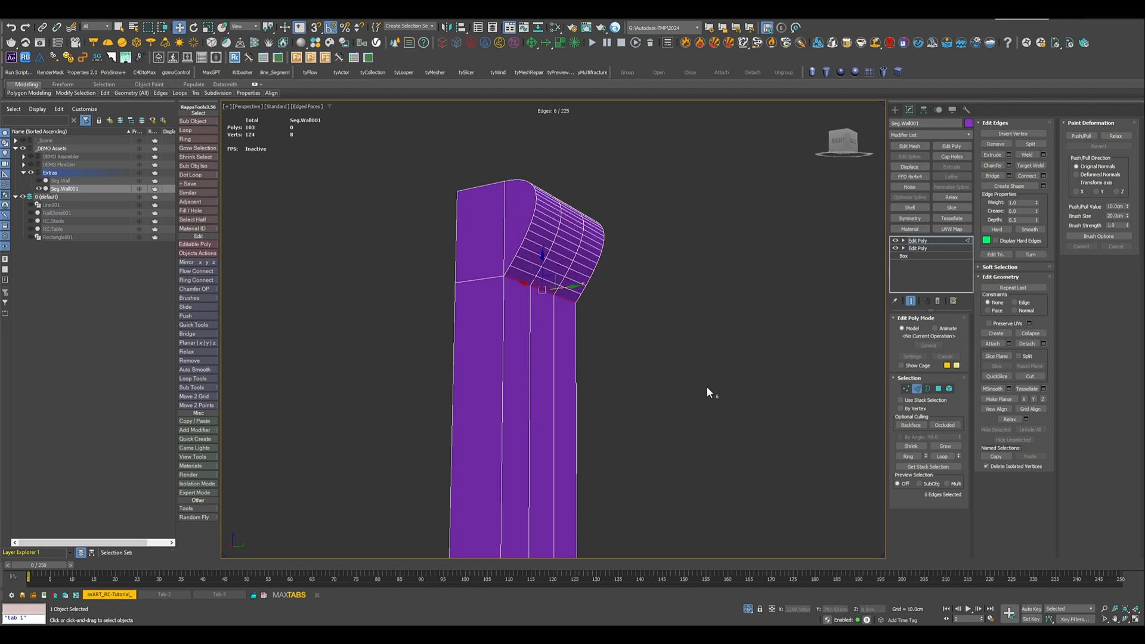
click(921, 242)
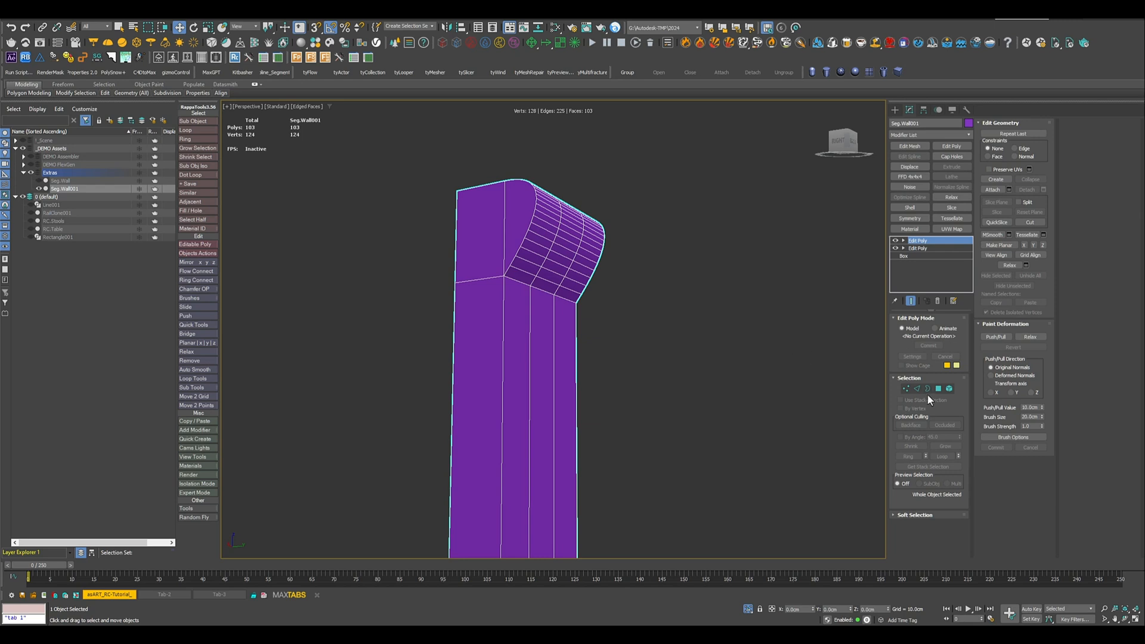
- Insert an edge loop around the post just below the bent head and set its Z position to 245 cm
click(917, 388)
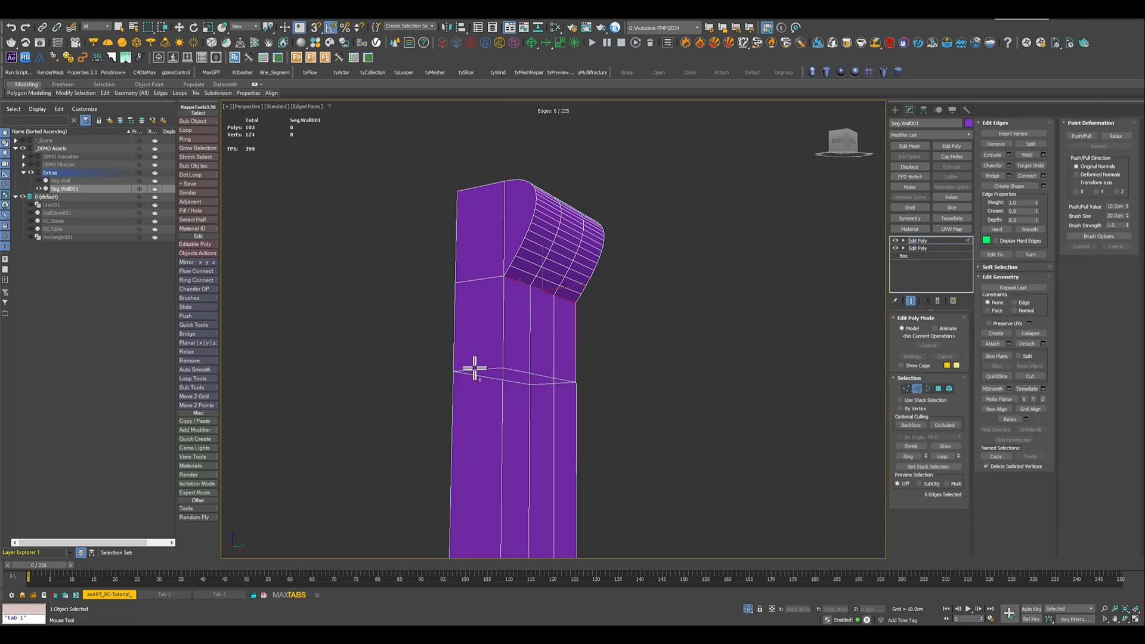
click(471, 335)
key(w)
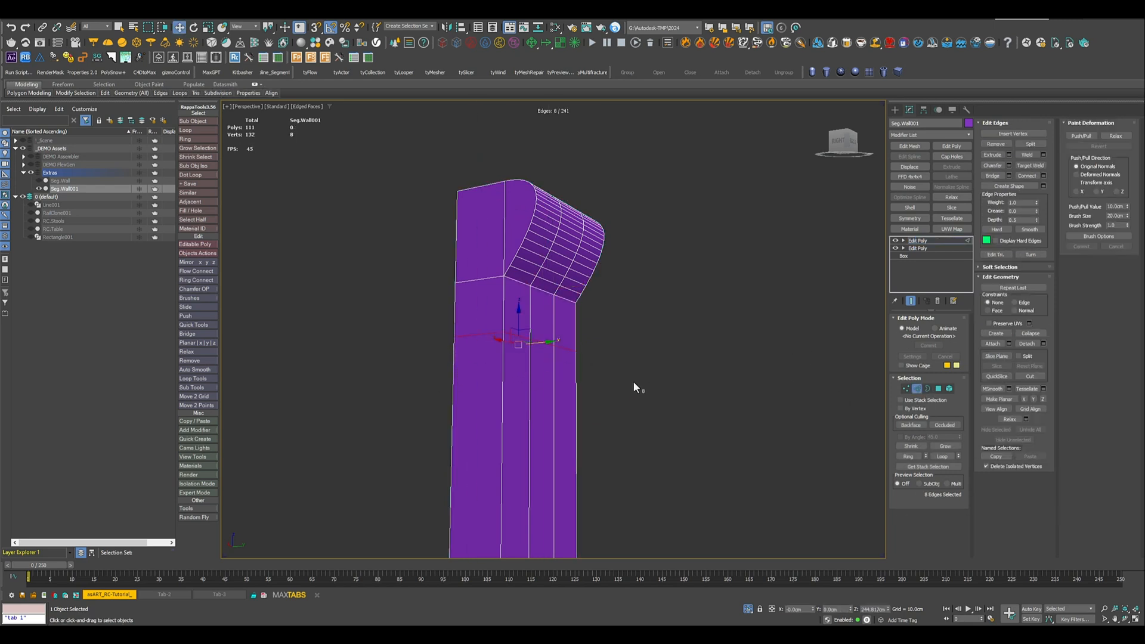
click(874, 610)
text(245)
key(Return)
- Remove the edge loop in the middle of the post's long upper section
scroll(655, 353, down, 5)
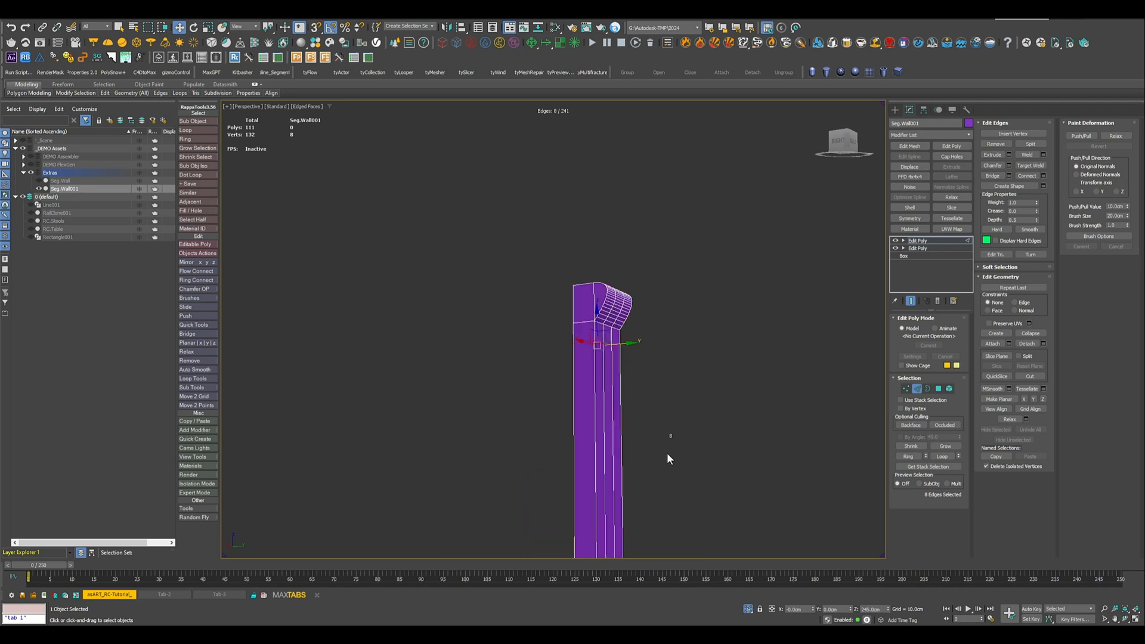
alt+middle_drag(666, 453, 616, 393)
scroll(607, 379, down, 4)
scroll(605, 378, down, 4)
middle_drag(608, 457, 602, 389)
middle_drag(606, 435, 632, 401)
scroll(607, 424, up, 2)
scroll(606, 401, up, 4)
middle_drag(600, 333, 667, 421)
scroll(599, 338, up, 4)
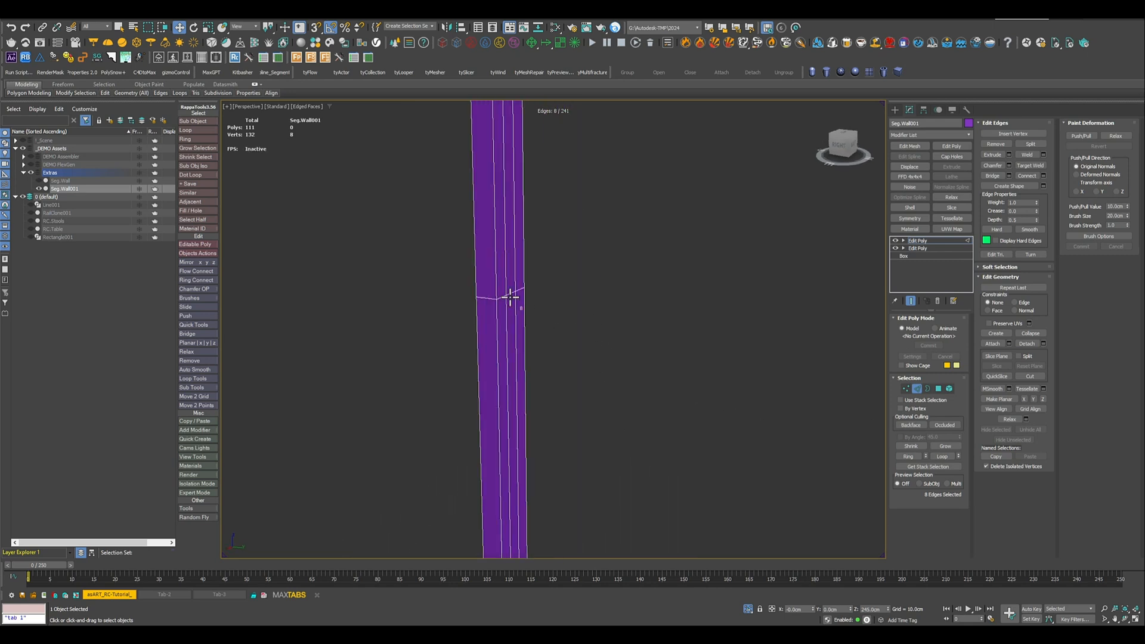
key(ctrl+BackSpace)
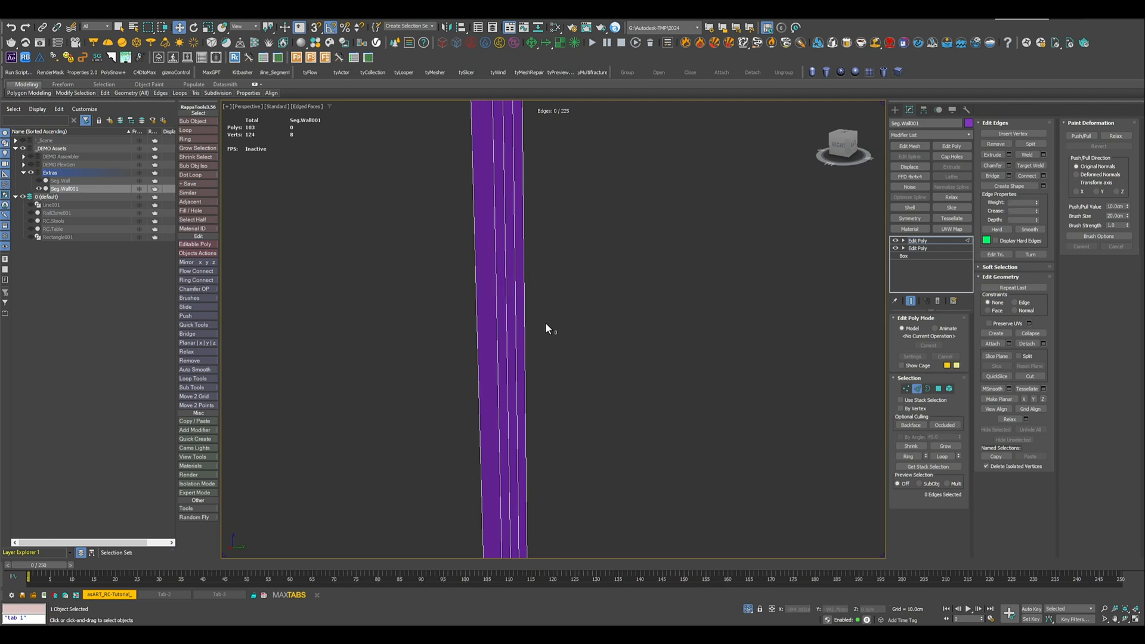
- Extrude the middle polygon strip on the side of the post's lower section outward along Y
middle_drag(560, 448, 552, 229)
scroll(552, 227, down, 5)
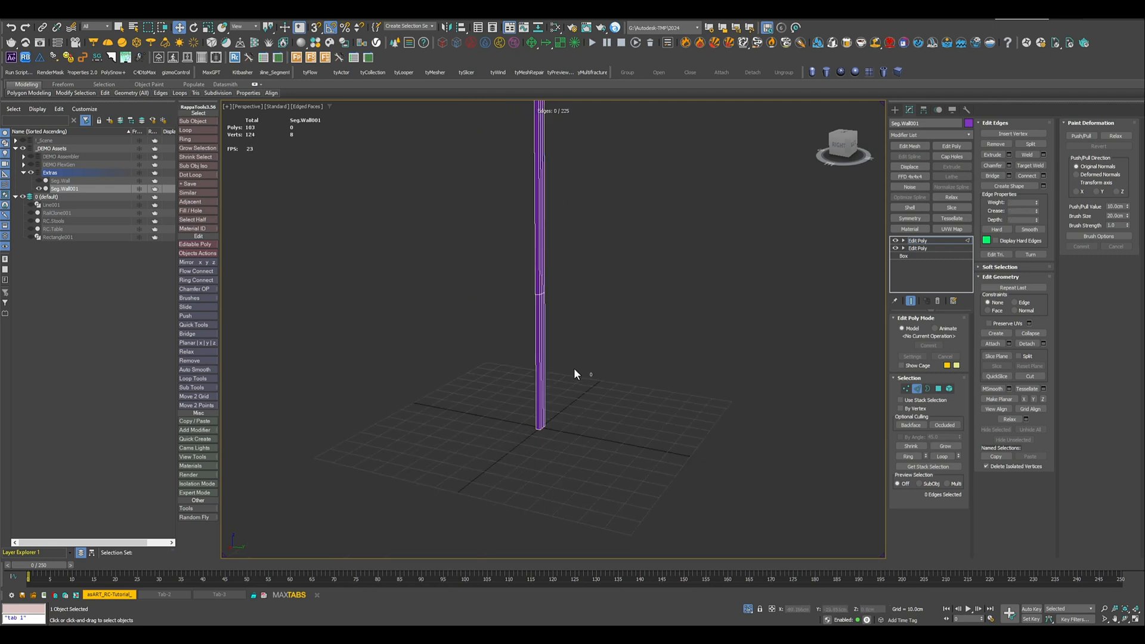
middle_drag(561, 364, 531, 375)
scroll(528, 370, up, 2)
scroll(519, 361, up, 3)
click(491, 327)
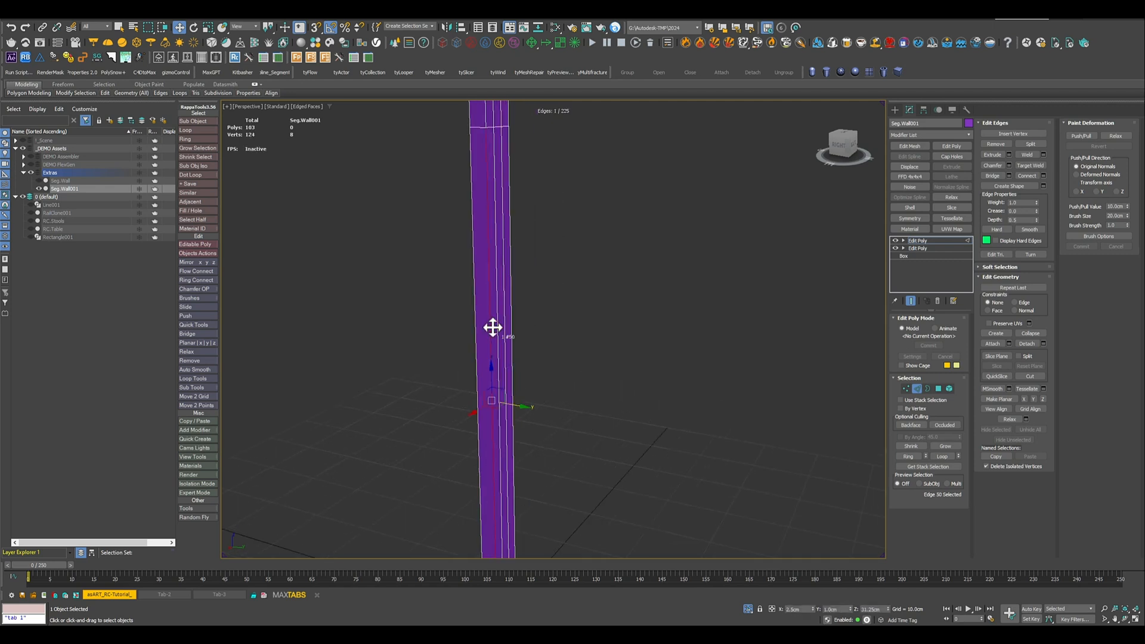
click(938, 389)
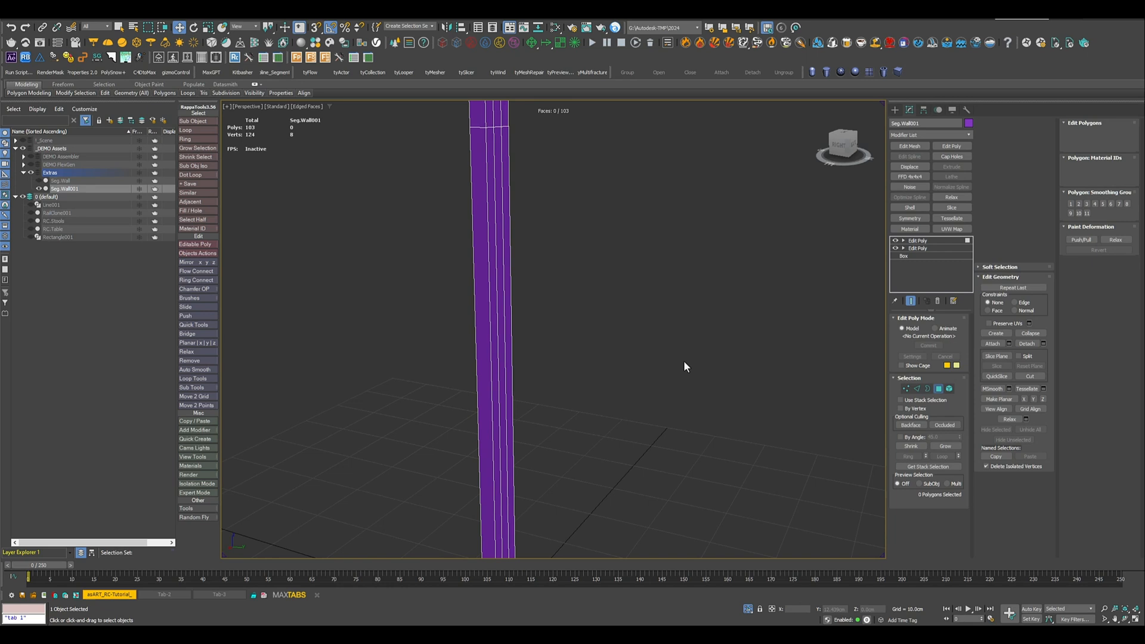
click(503, 373)
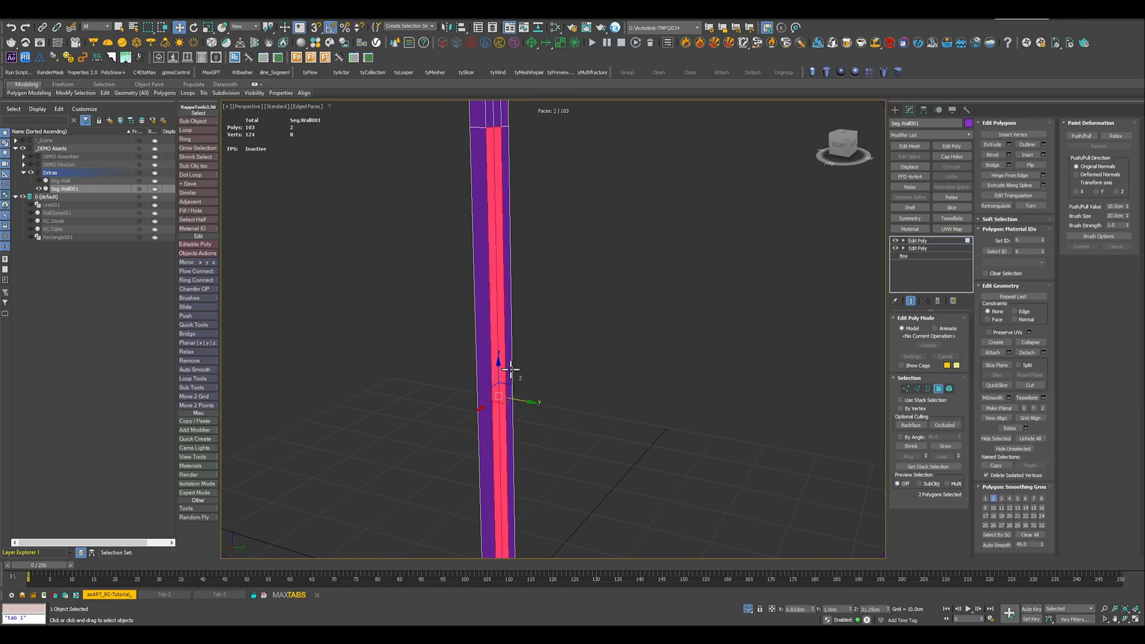
alt+middle_drag(582, 383, 485, 401)
click(555, 364)
click(505, 340)
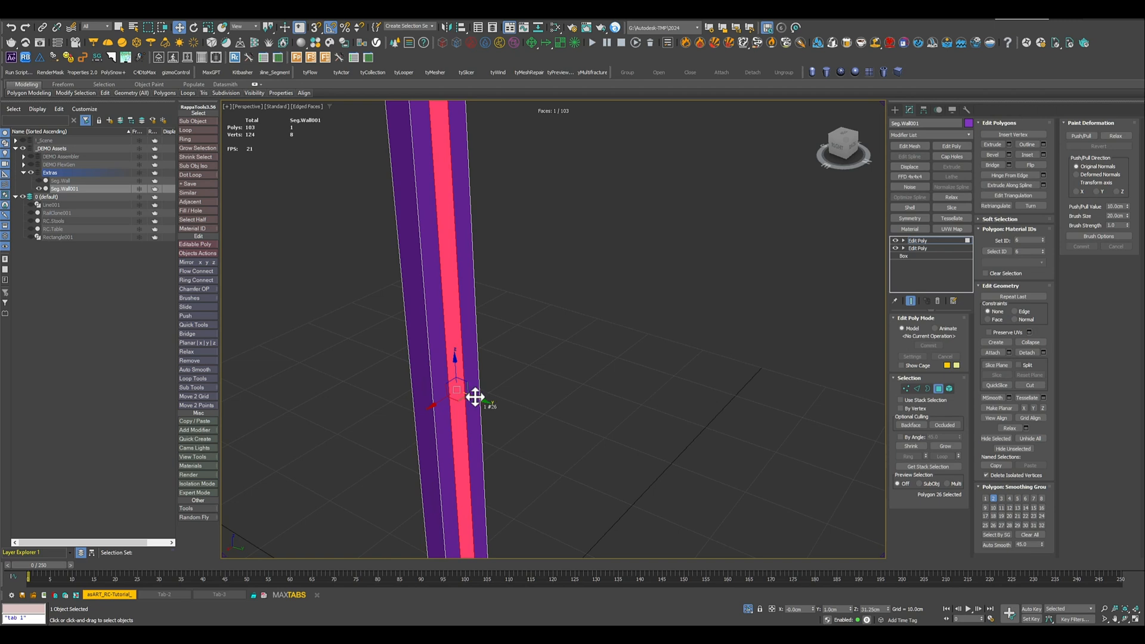
shift+drag(475, 397, 518, 415)
- Target-weld the extrusion's two upper outer vertices to the post so that it tapers toward the top
middle_drag(564, 364, 608, 452)
middle_drag(605, 287, 620, 388)
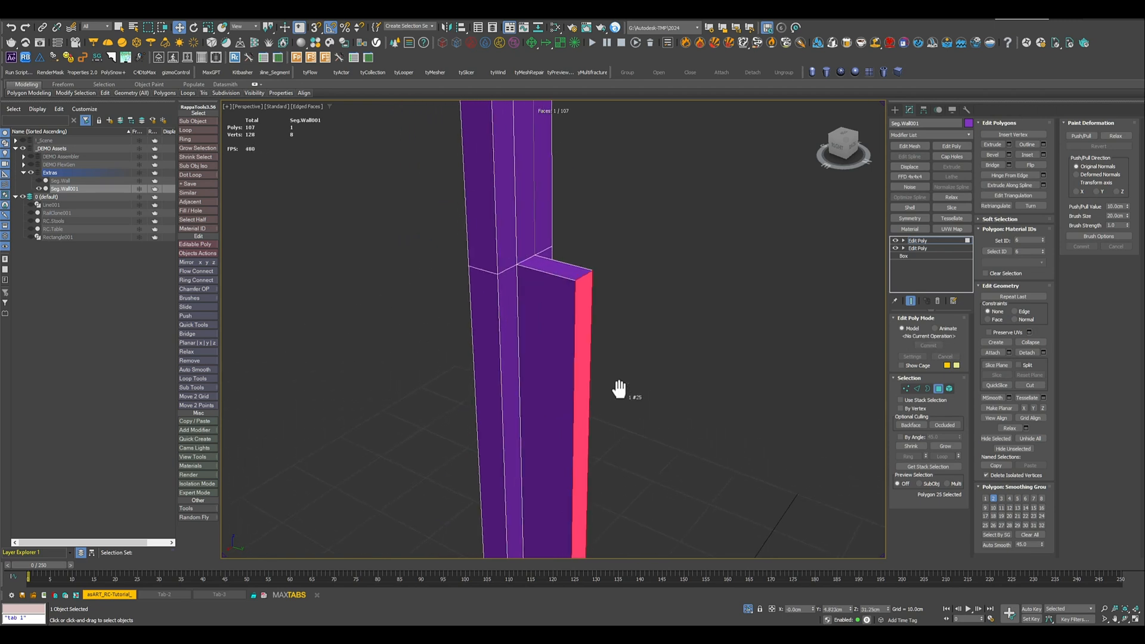
click(906, 388)
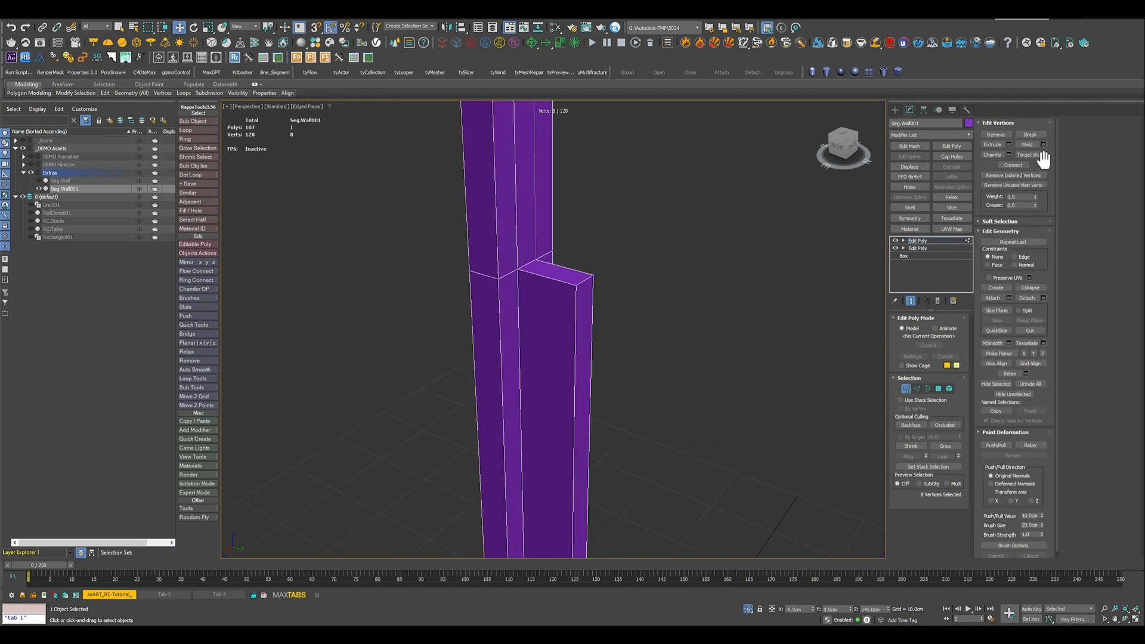
click(1035, 154)
click(576, 285)
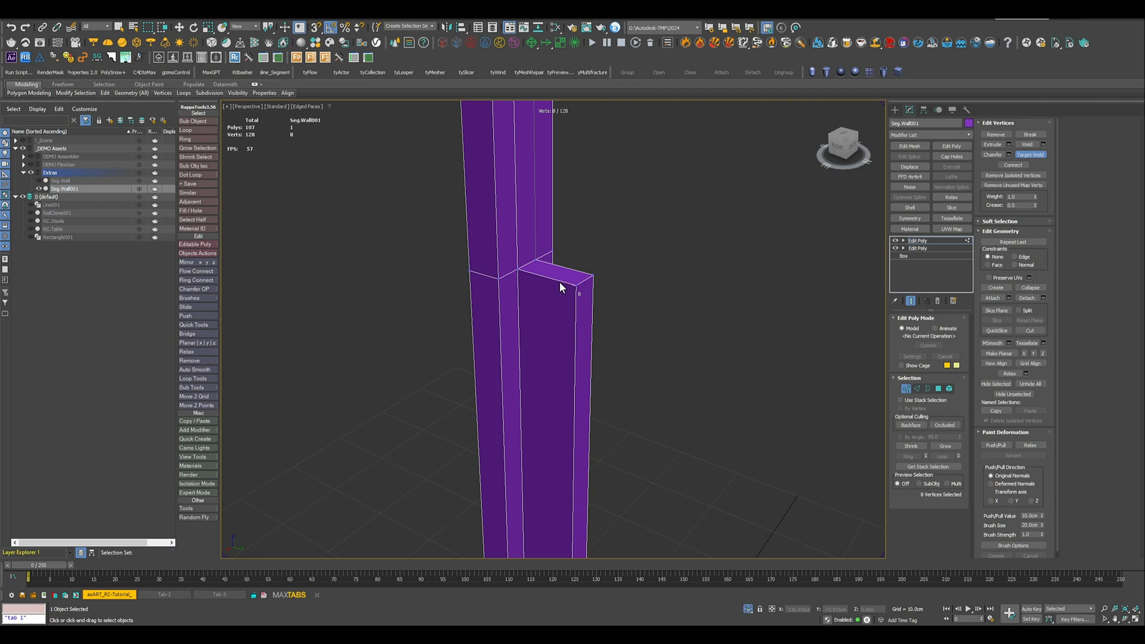
click(514, 266)
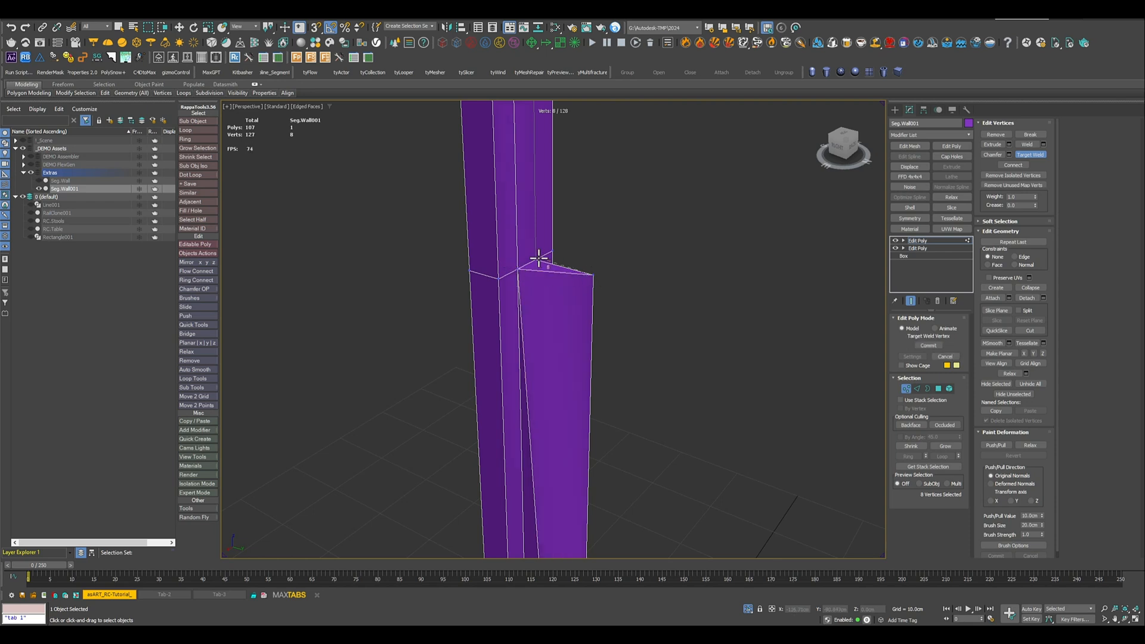
click(539, 257)
click(926, 245)
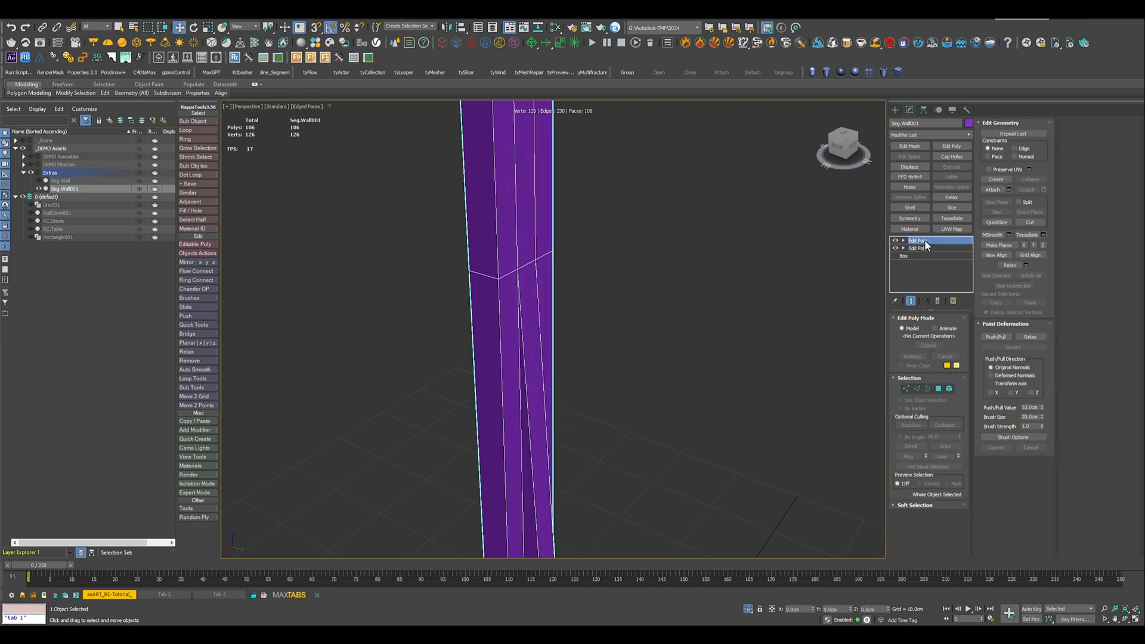
- Select all polygons of the post's lower section and detach them as a separate object named Seg.Panel.Start
scroll(677, 355, down, 5)
middle_drag(669, 376, 559, 307)
scroll(596, 278, down, 3)
click(938, 388)
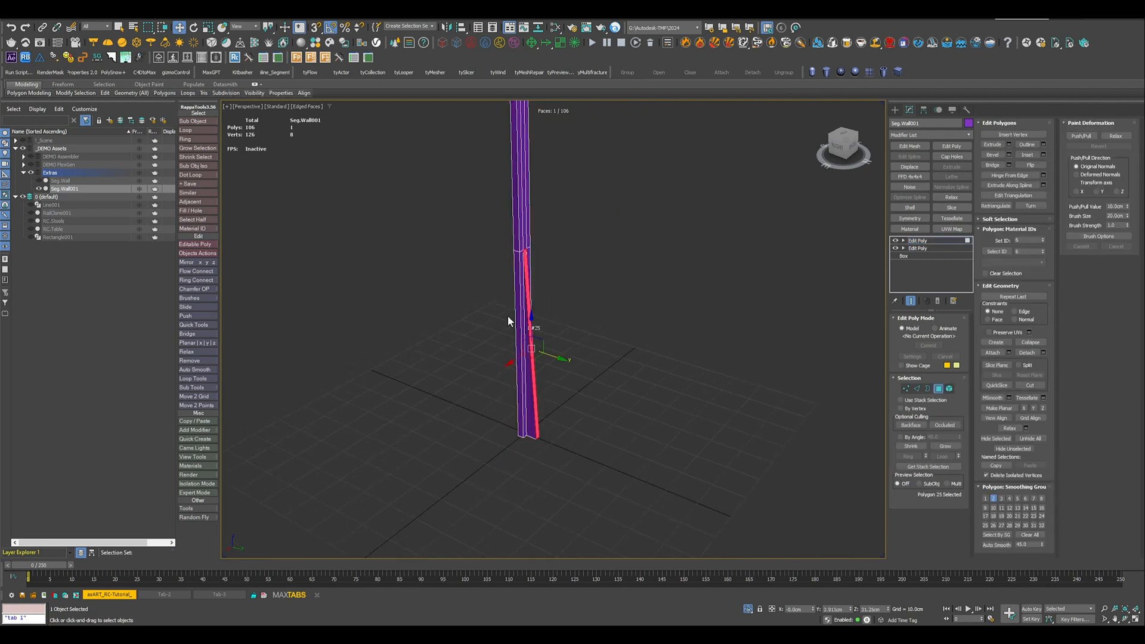
drag(641, 431, 643, 456)
middle_drag(643, 456, 574, 383)
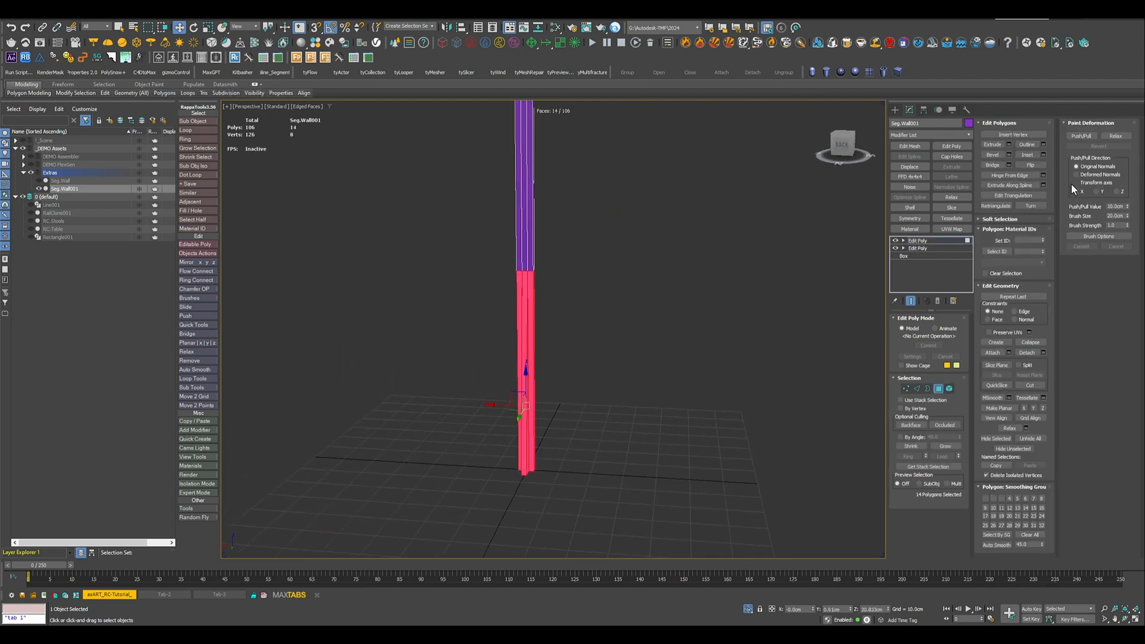
click(1042, 351)
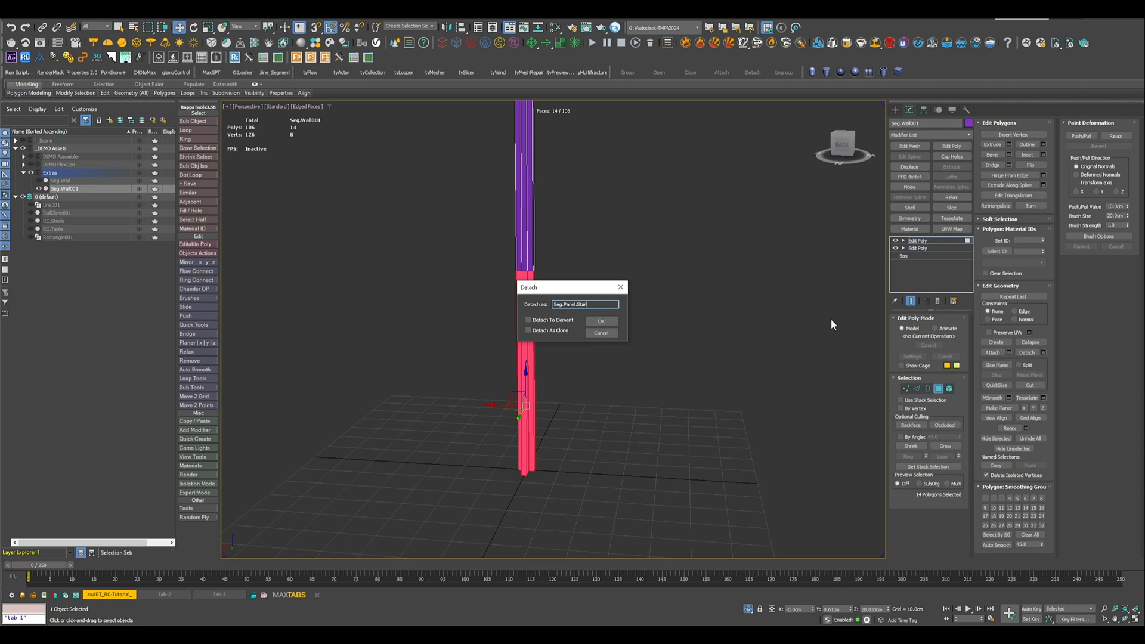
click(611, 323)
- Select the polygons of the long middle section below the head and detach them as Seg.Panel.Default
middle_drag(594, 228, 646, 332)
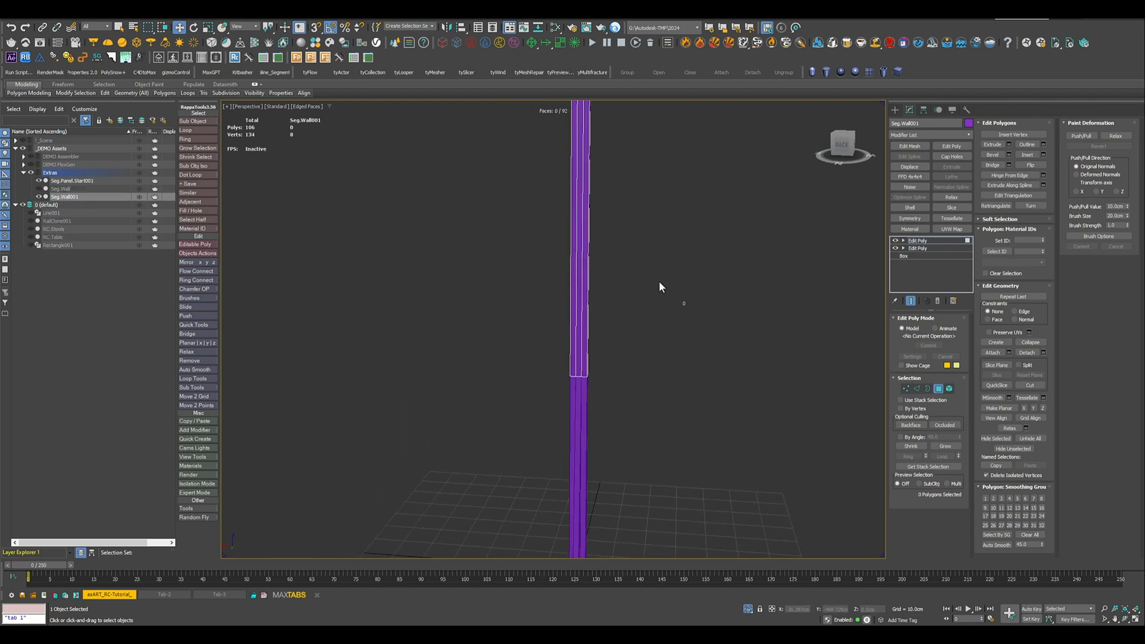
scroll(671, 331, down, 6)
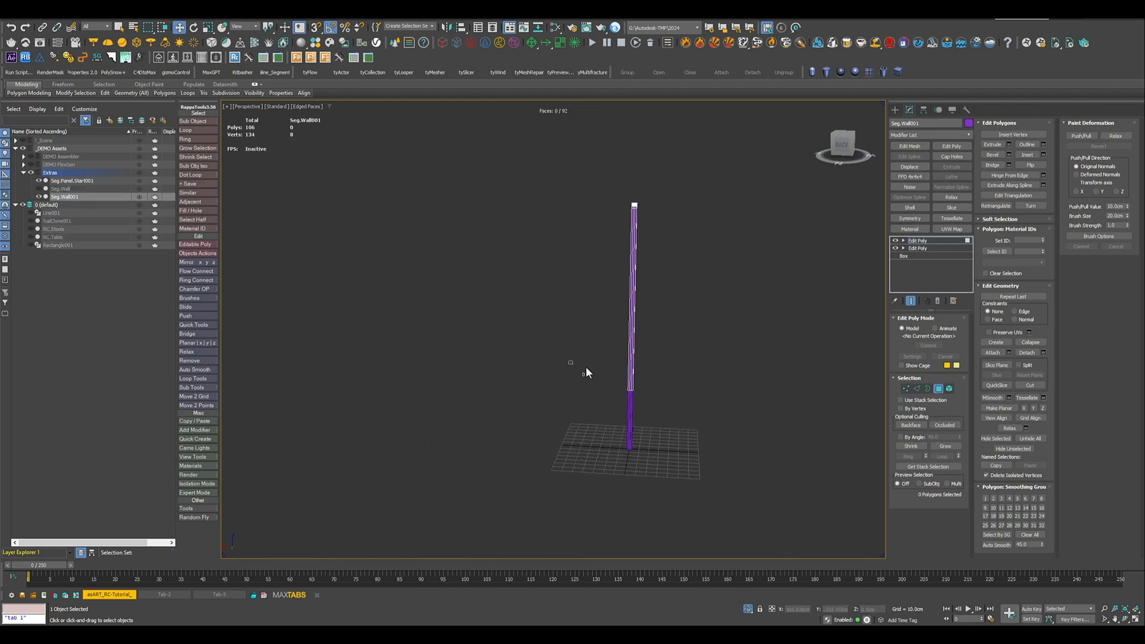
drag(711, 256, 703, 258)
scroll(660, 294, up, 5)
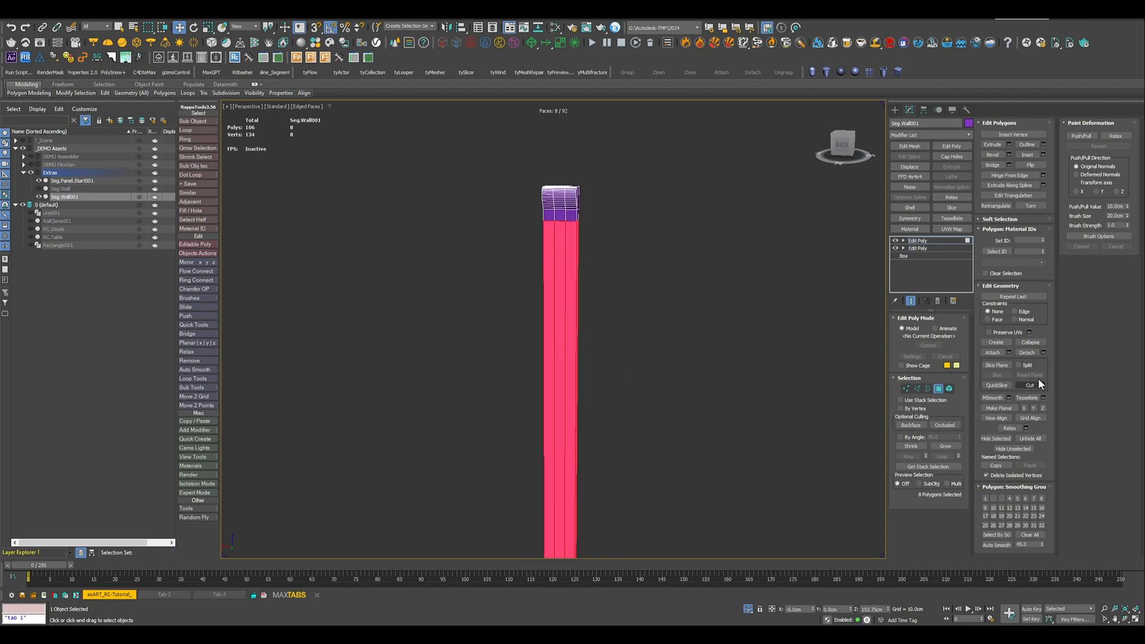
click(1044, 353)
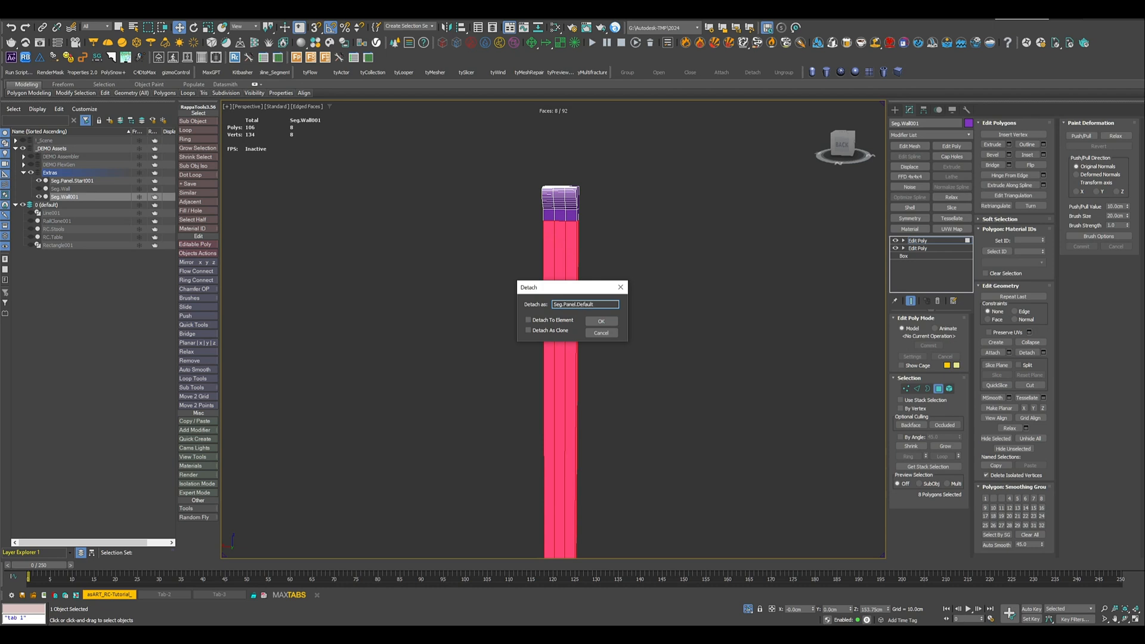
key(Return)
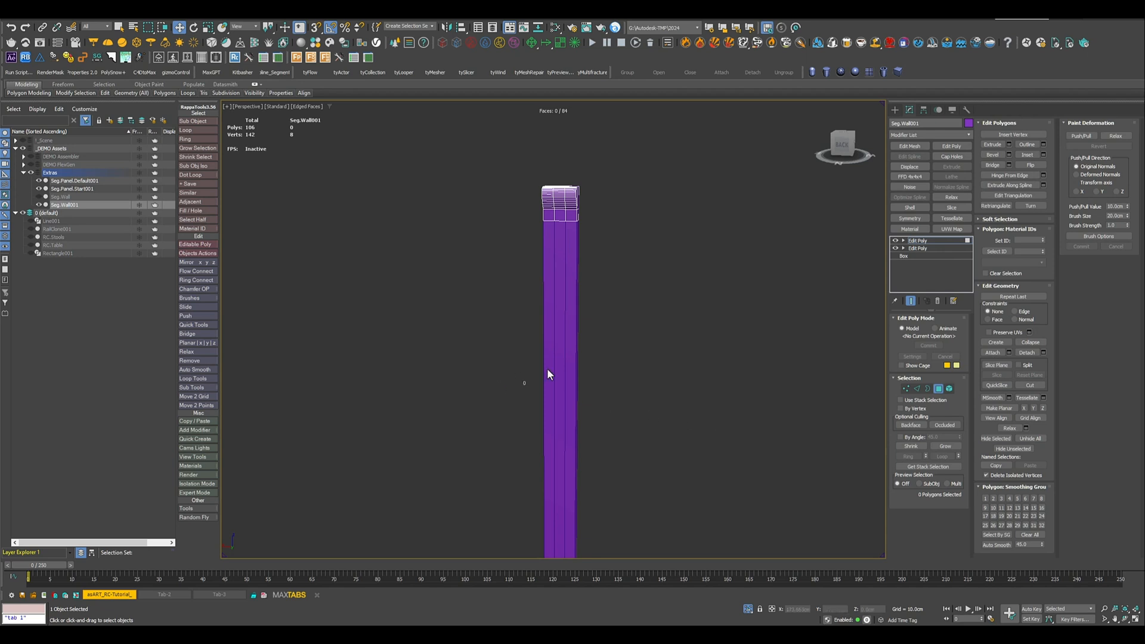
- Rename the remaining head object to Seg.Panel.End
click(923, 241)
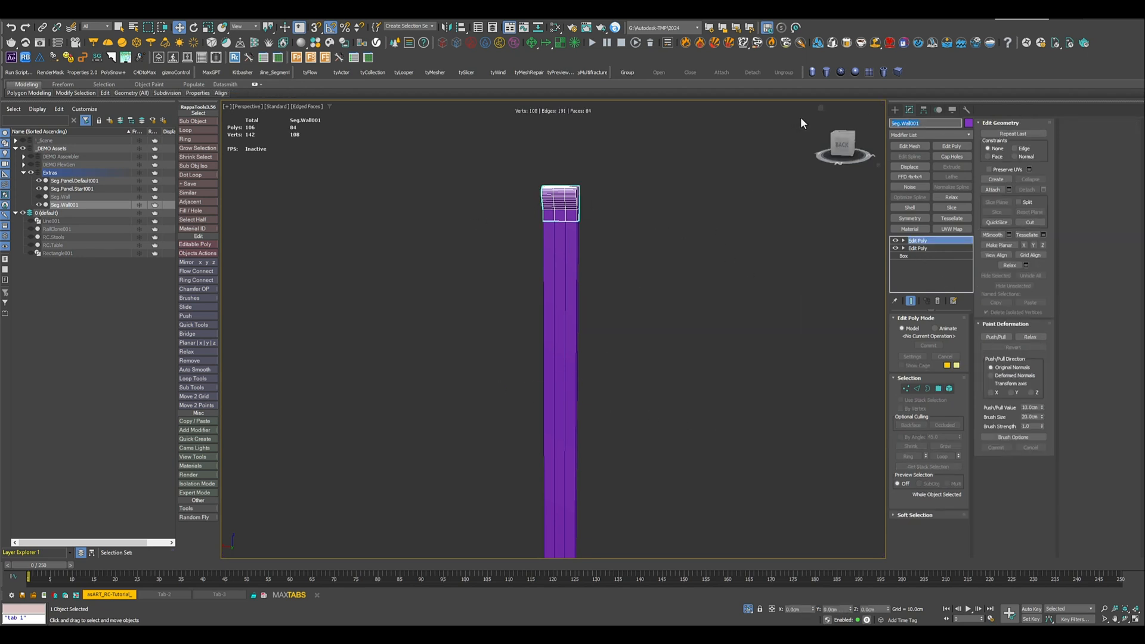
text(Se)
key(Return)
scroll(619, 274, down, 3)
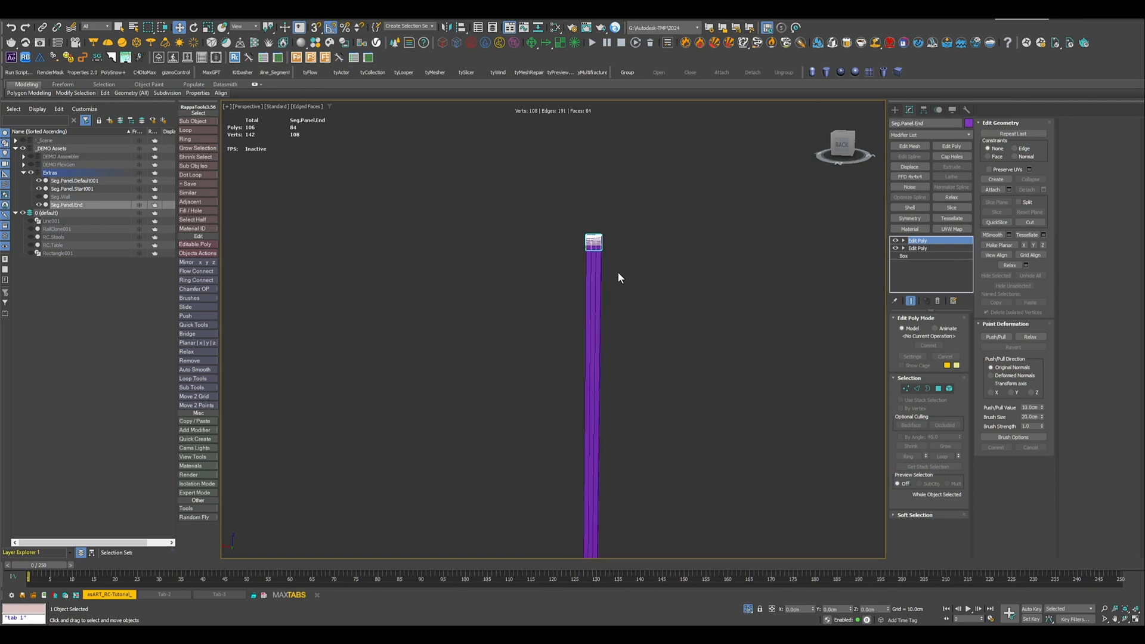
scroll(618, 278, down, 2)
middle_drag(630, 332, 656, 373)
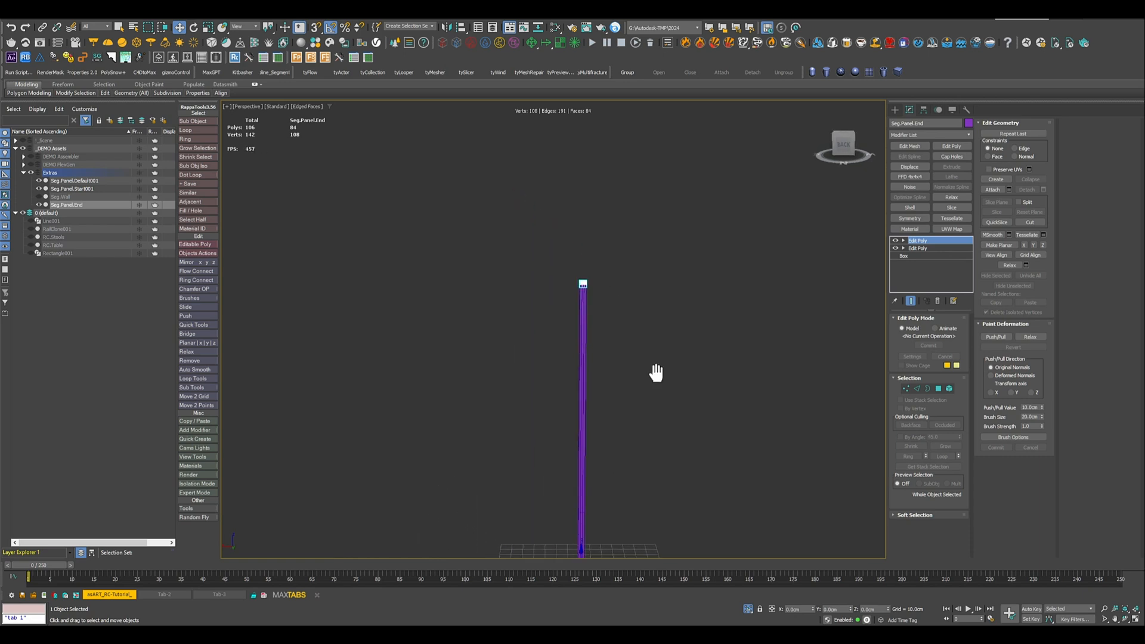
scroll(614, 319, up, 2)
middle_drag(614, 320, 641, 320)
scroll(616, 314, up, 3)
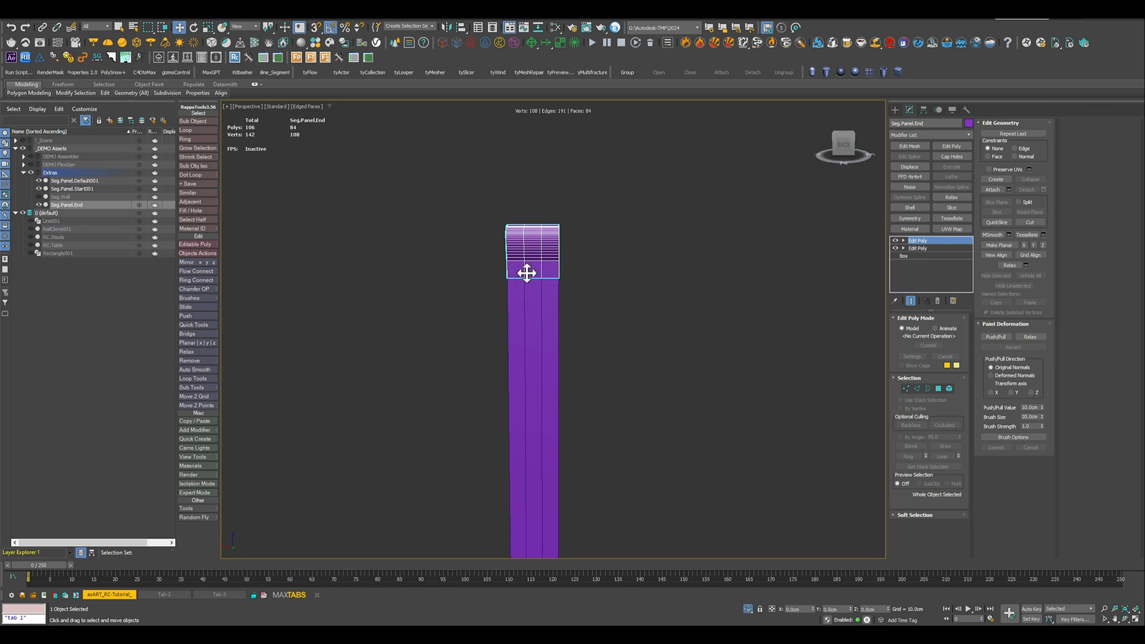
- Select the lower open border of Seg.Panel.End to get its Z height and move the object's pivot to that height
click(927, 388)
drag(599, 294, 600, 293)
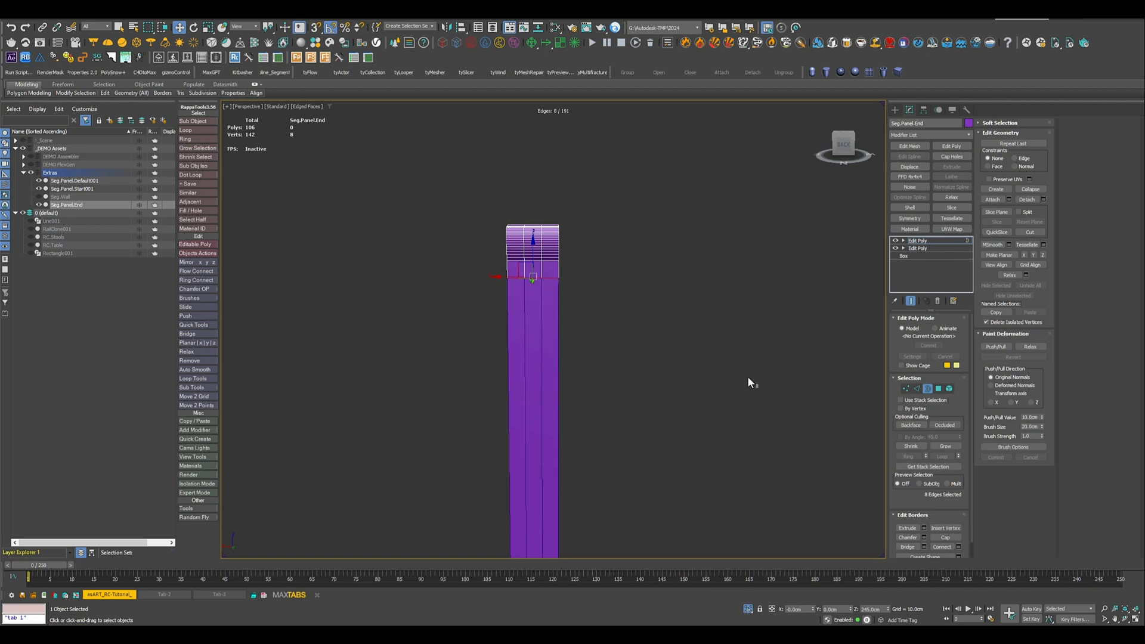
click(879, 608)
click(924, 110)
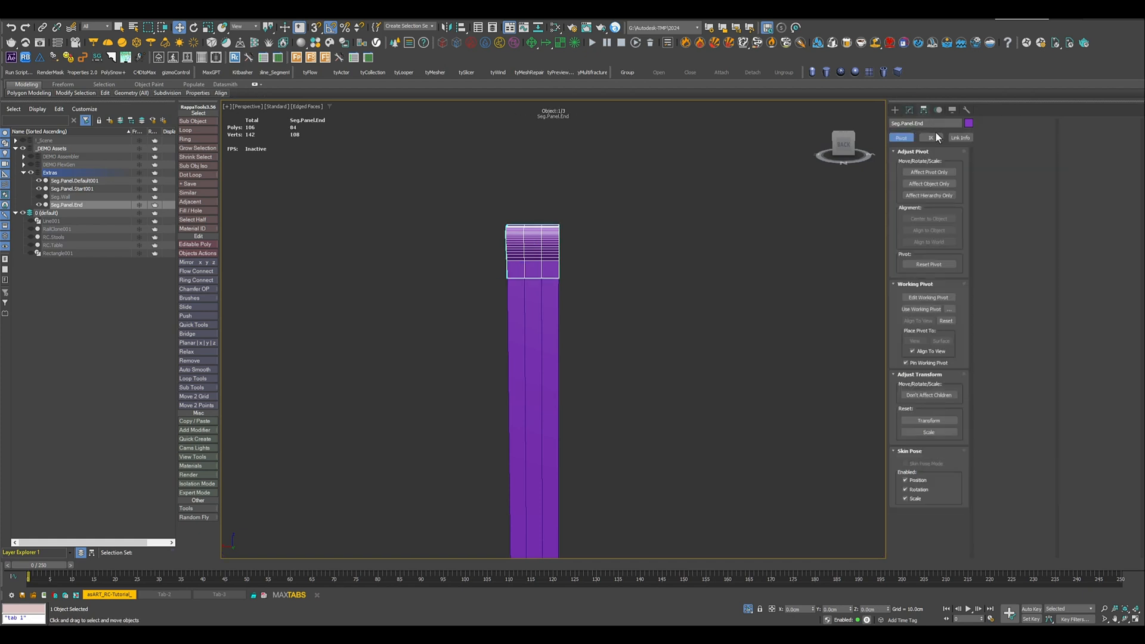
click(929, 172)
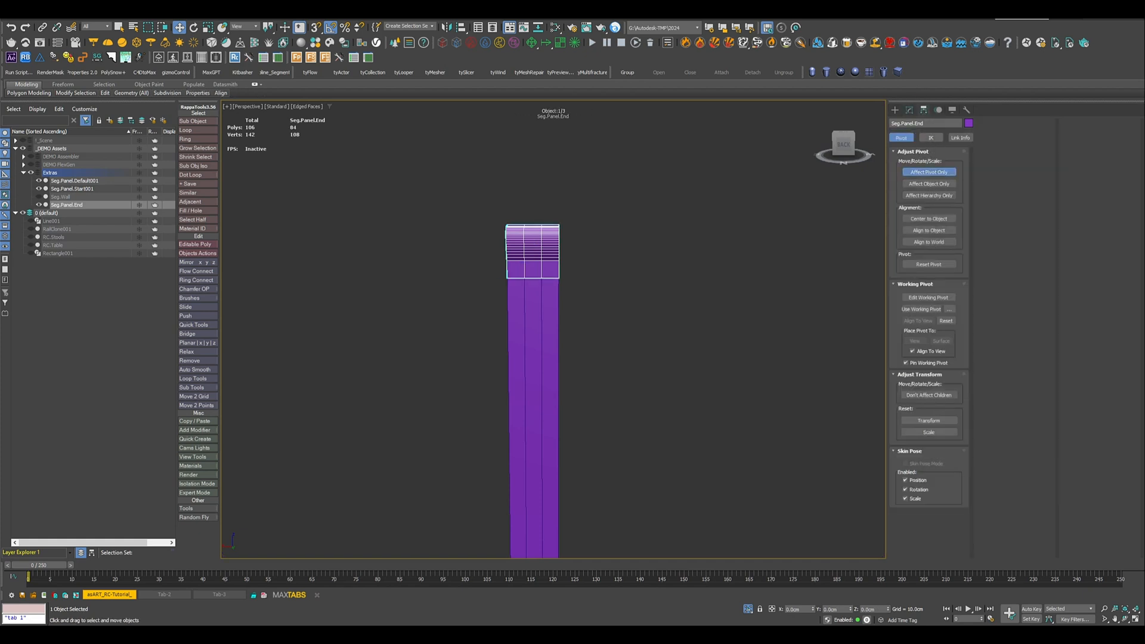
click(881, 608)
key(Return)
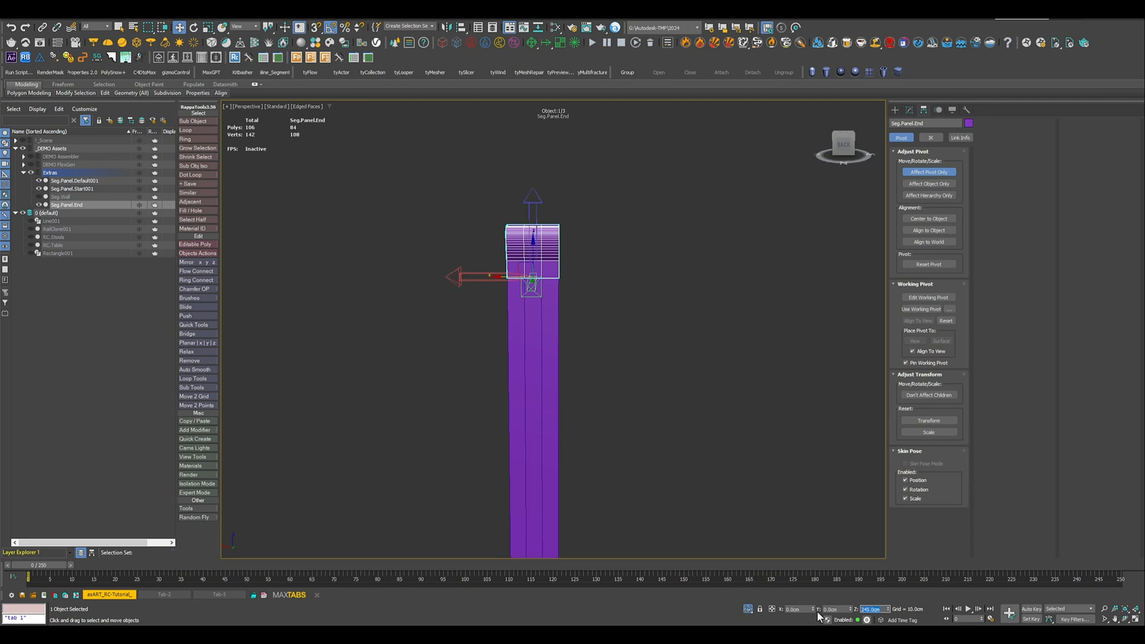
click(934, 173)
- Select the lower open border of the middle segment Seg.Panel.Default001 and take its Z height
middle_drag(655, 437, 647, 335)
click(530, 327)
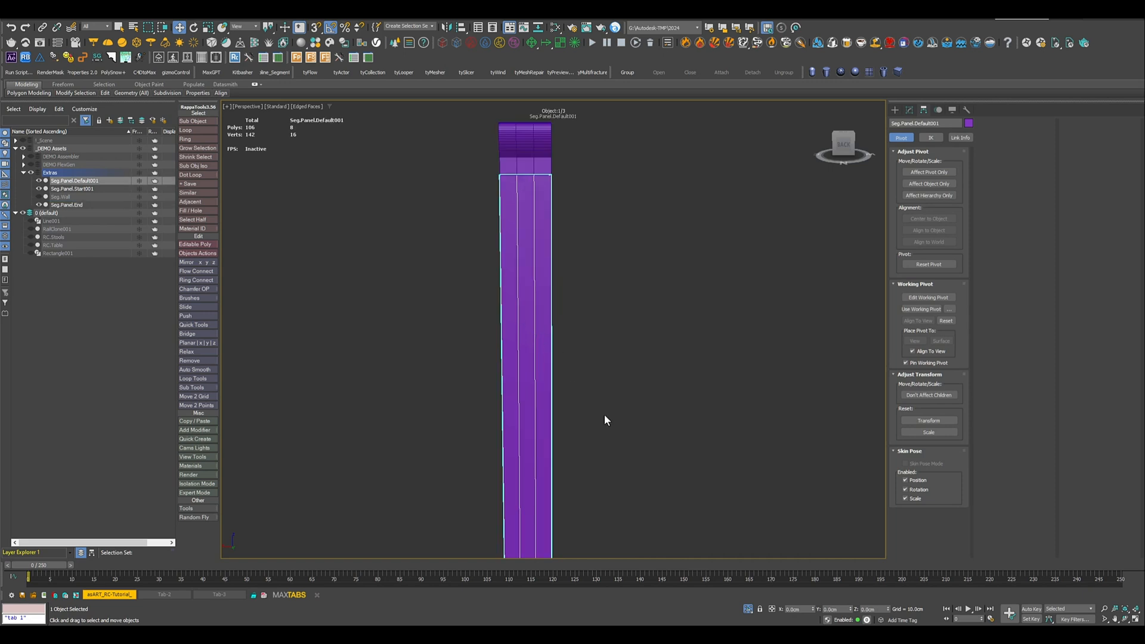
scroll(649, 356, down, 5)
scroll(638, 361, up, 3)
middle_drag(649, 390, 648, 298)
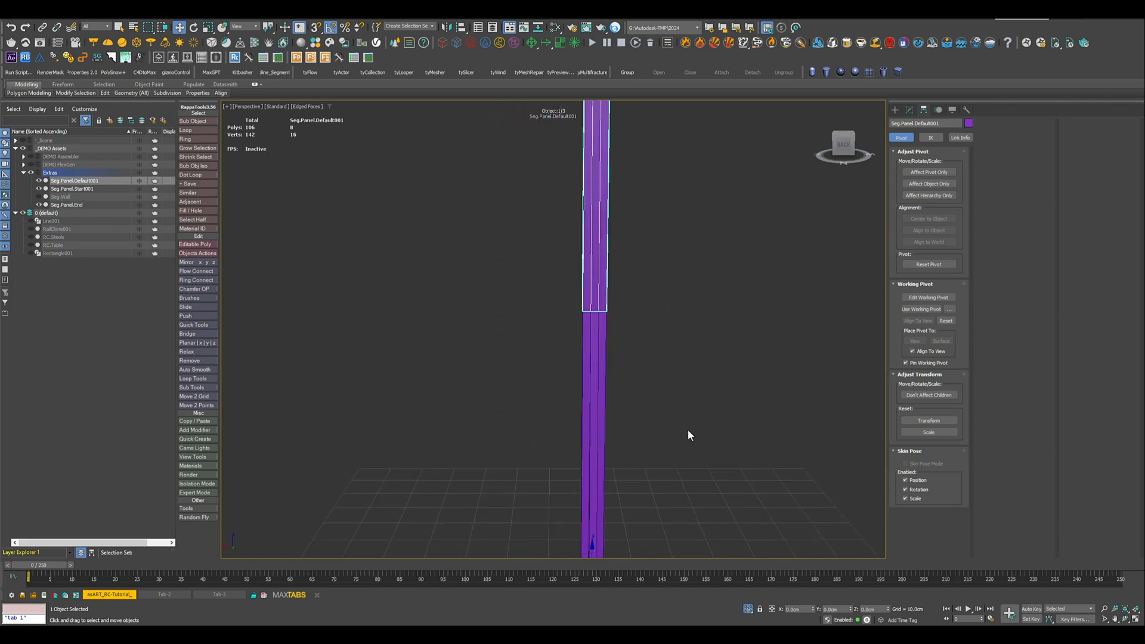
click(908, 110)
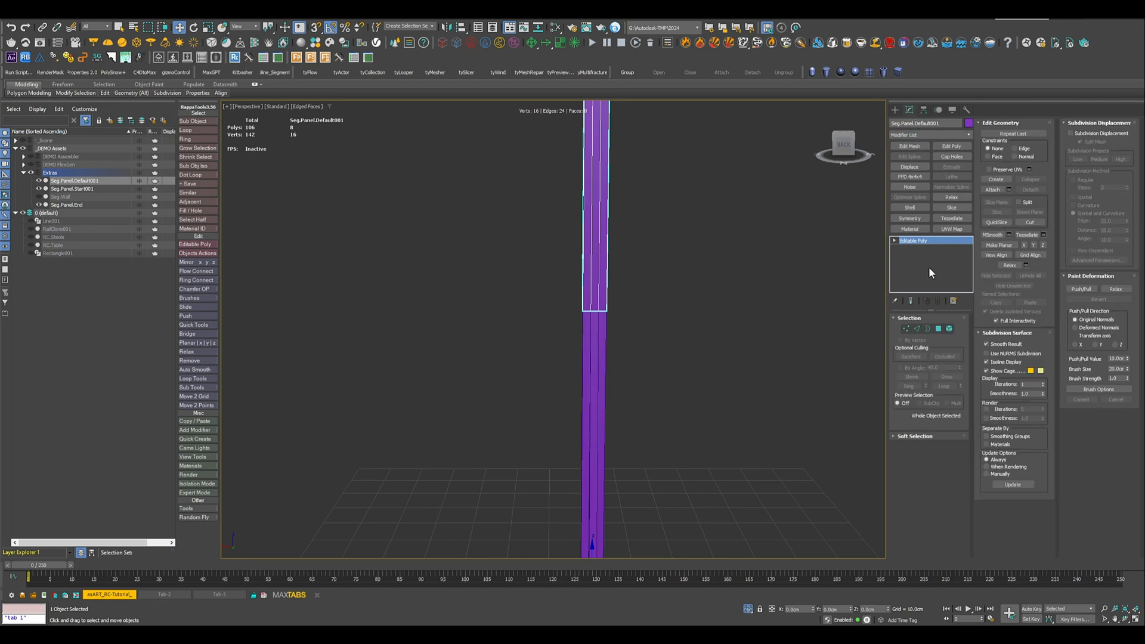
click(926, 329)
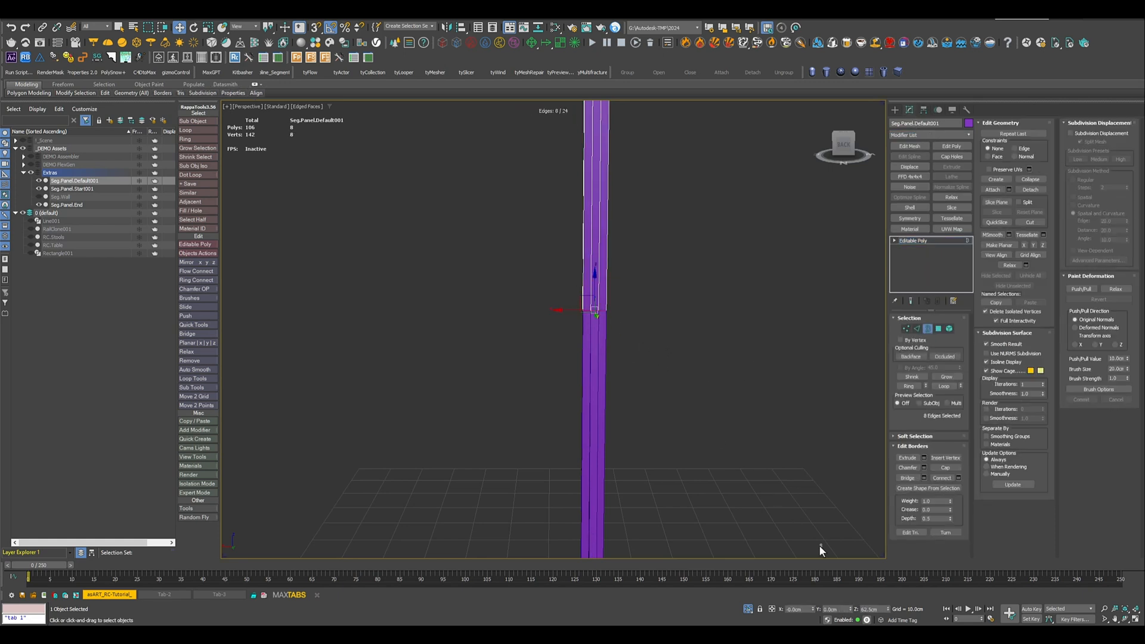
double_click(879, 609)
click(930, 239)
- Set the pivot of Seg.Panel.Default001 to a Z height of 62.5 cm
click(923, 109)
click(940, 173)
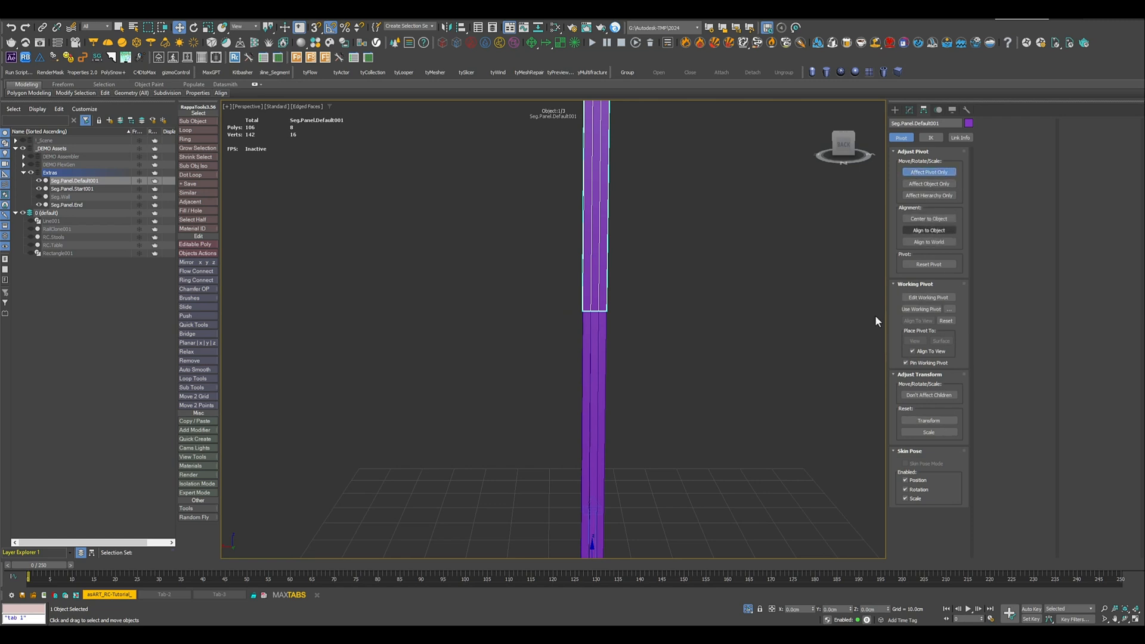
drag(883, 609, 822, 602)
text(62.5)
key(Return)
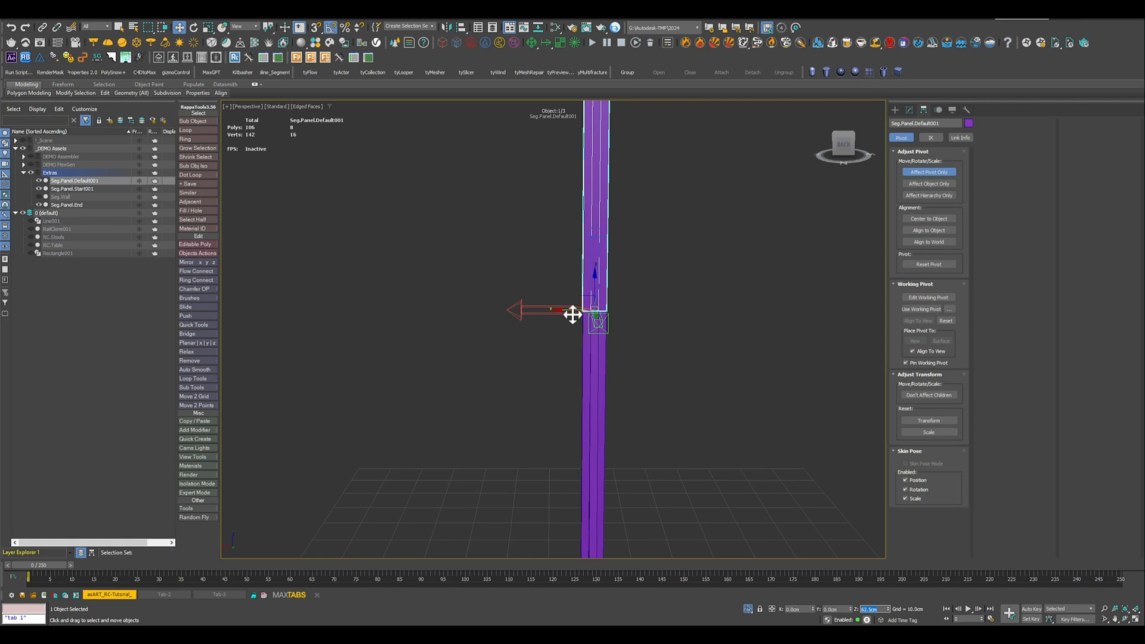
click(909, 111)
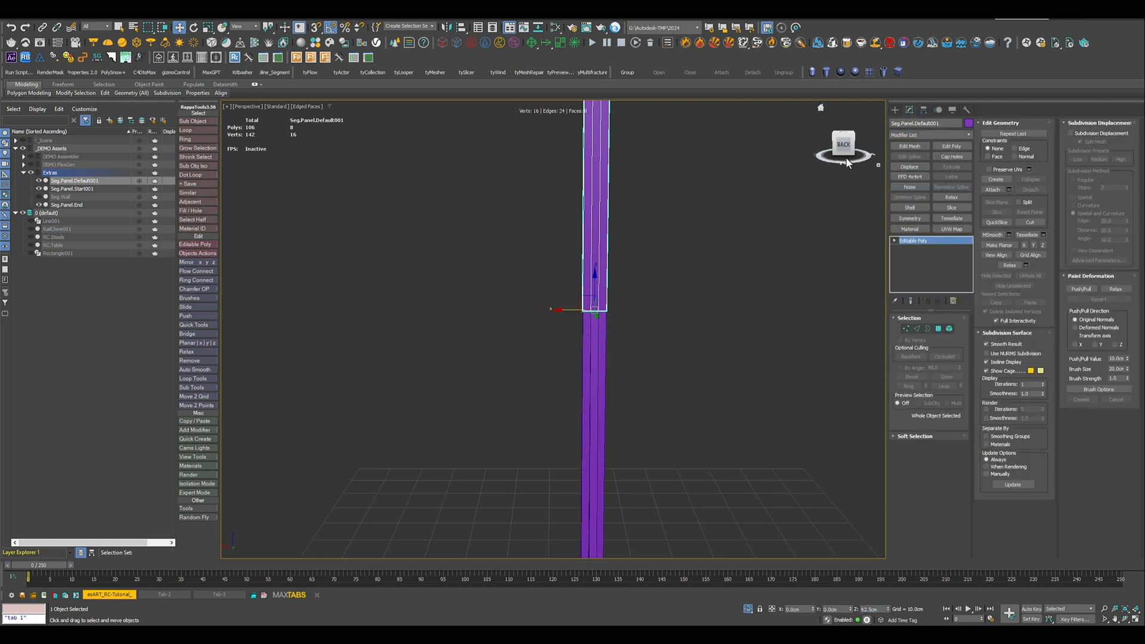
- Change the object color of the lower segment Seg.Panel.Start001 to red
scroll(666, 290, down, 3)
middle_drag(652, 301, 578, 448)
scroll(567, 359, down, 2)
drag(573, 480, 574, 481)
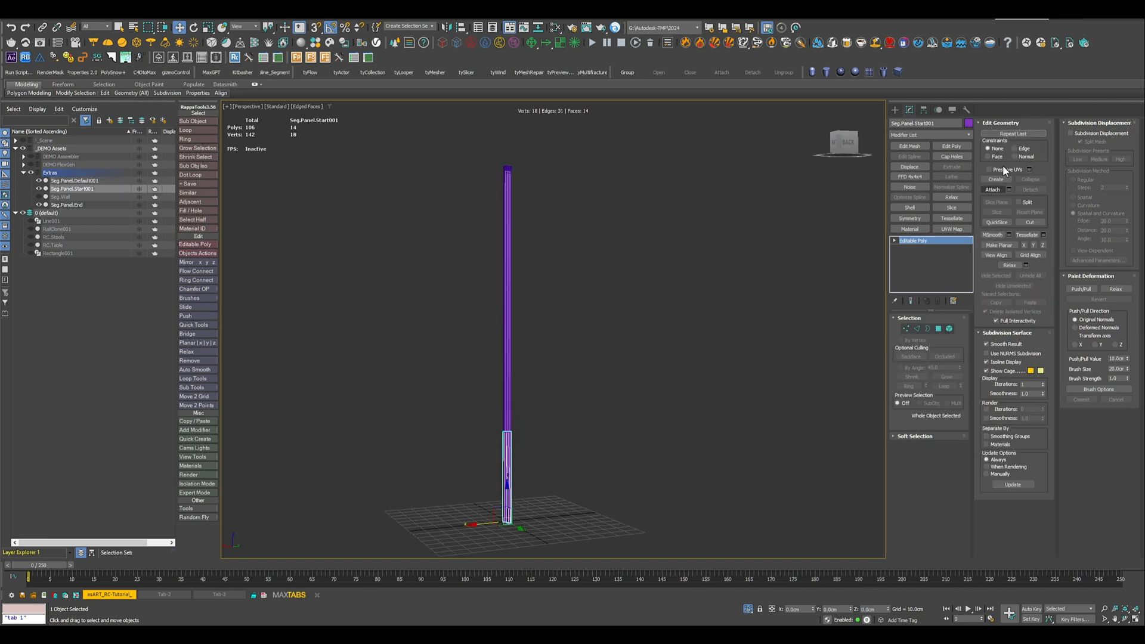
click(969, 123)
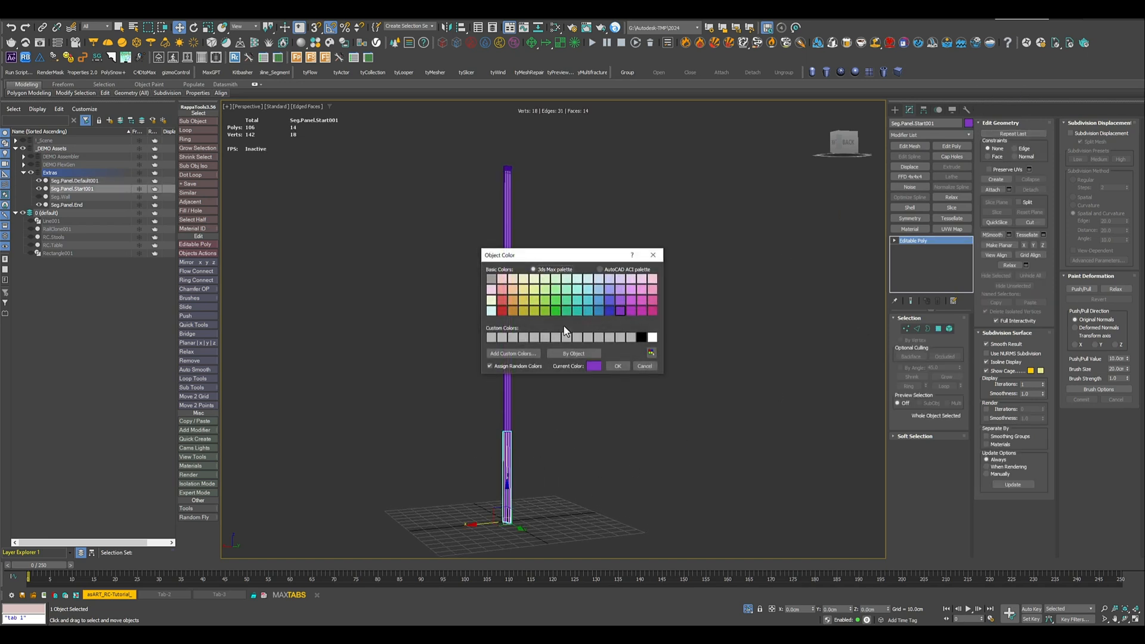
click(504, 308)
click(624, 365)
- Change the object color of the middle segment Seg.Panel.Default001 to green
drag(434, 313, 551, 323)
click(969, 123)
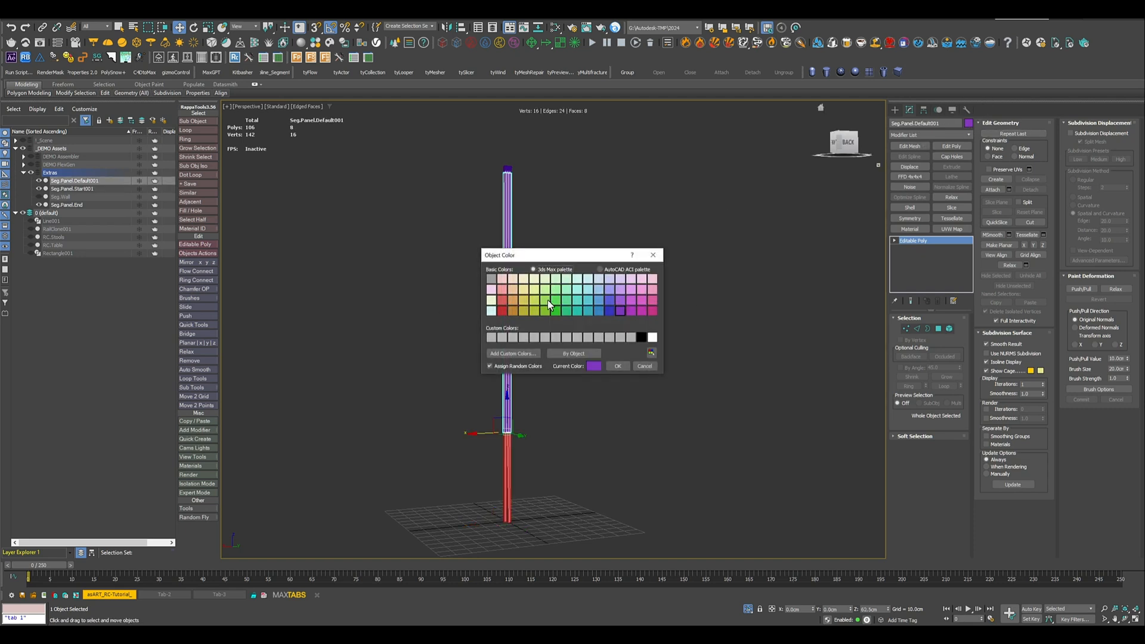
click(621, 310)
click(622, 364)
- Select only the head segment Seg.Panel.End and change its object color to blue
ctrl+click(507, 169)
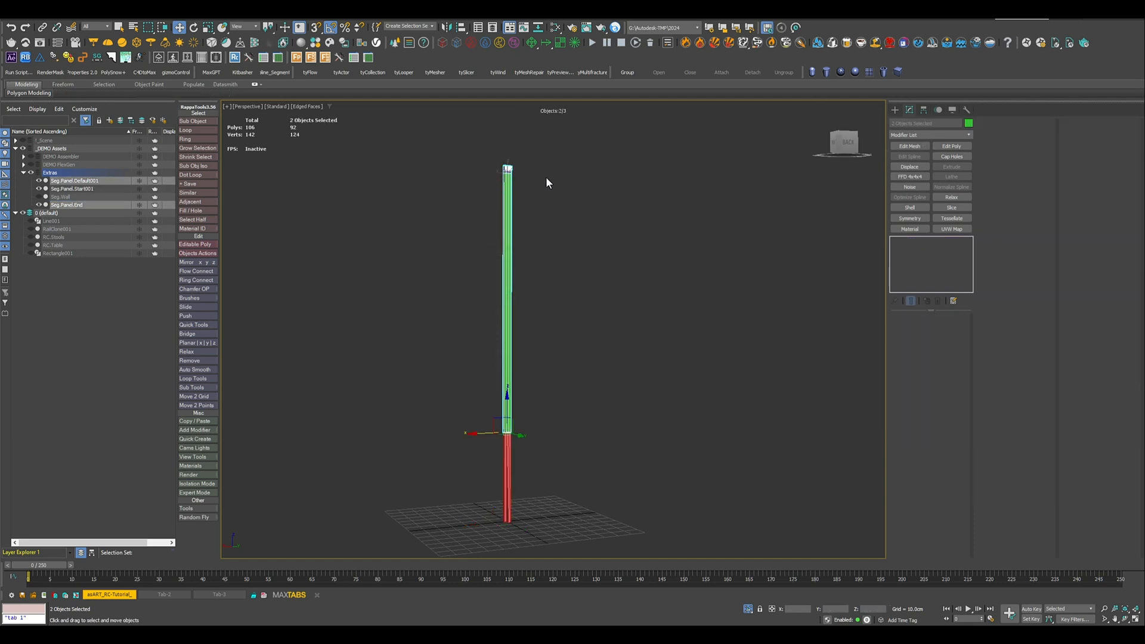
drag(462, 243, 552, 245)
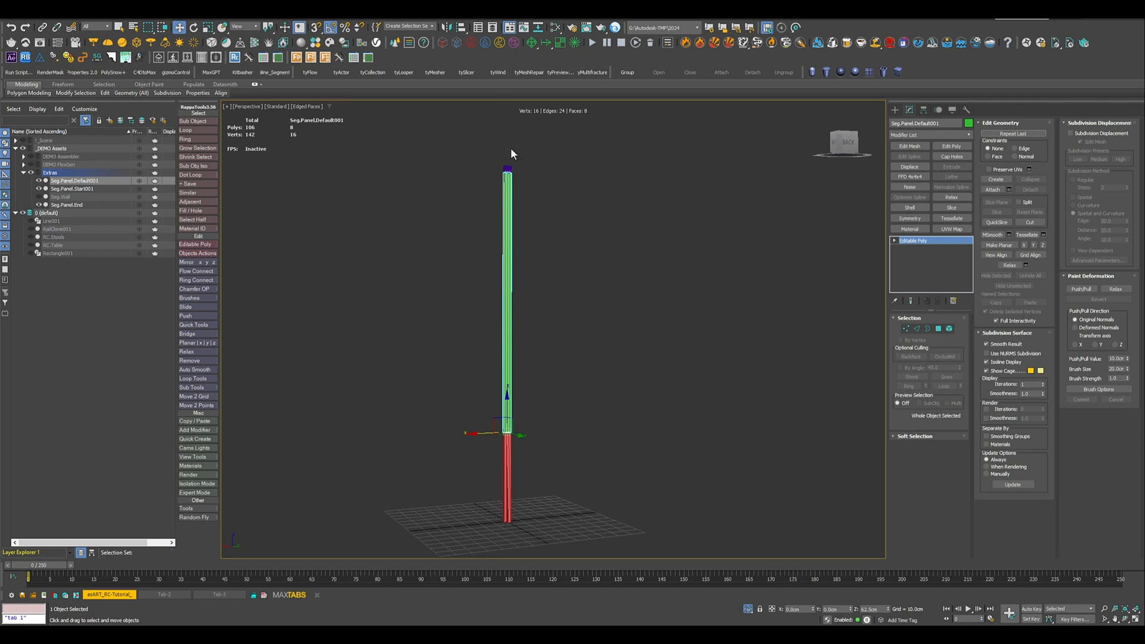
click(507, 169)
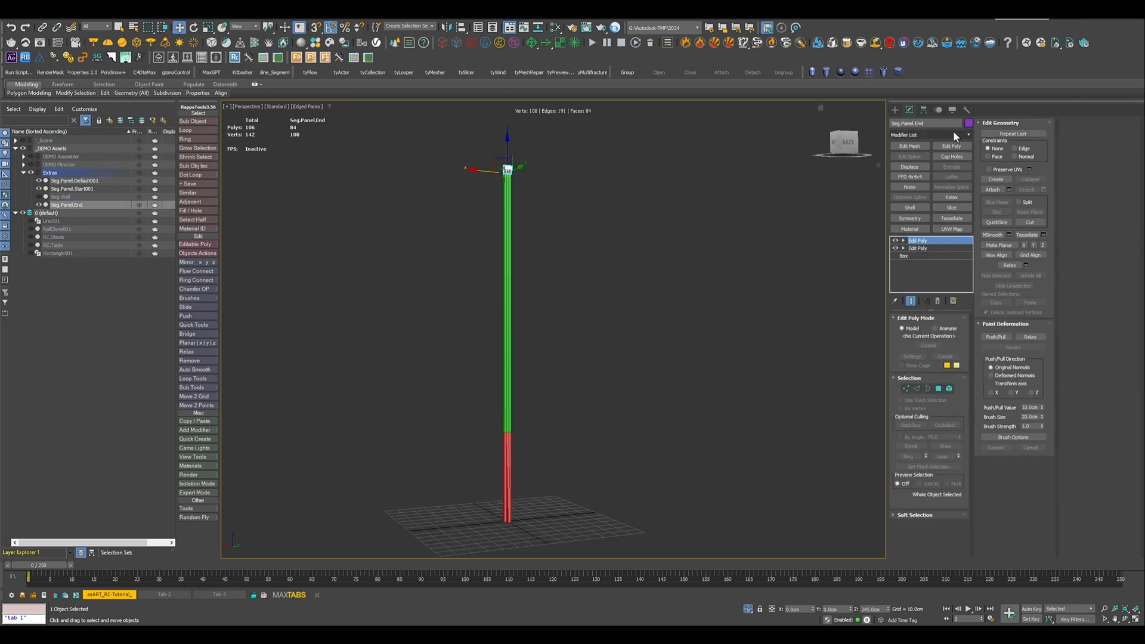
click(968, 124)
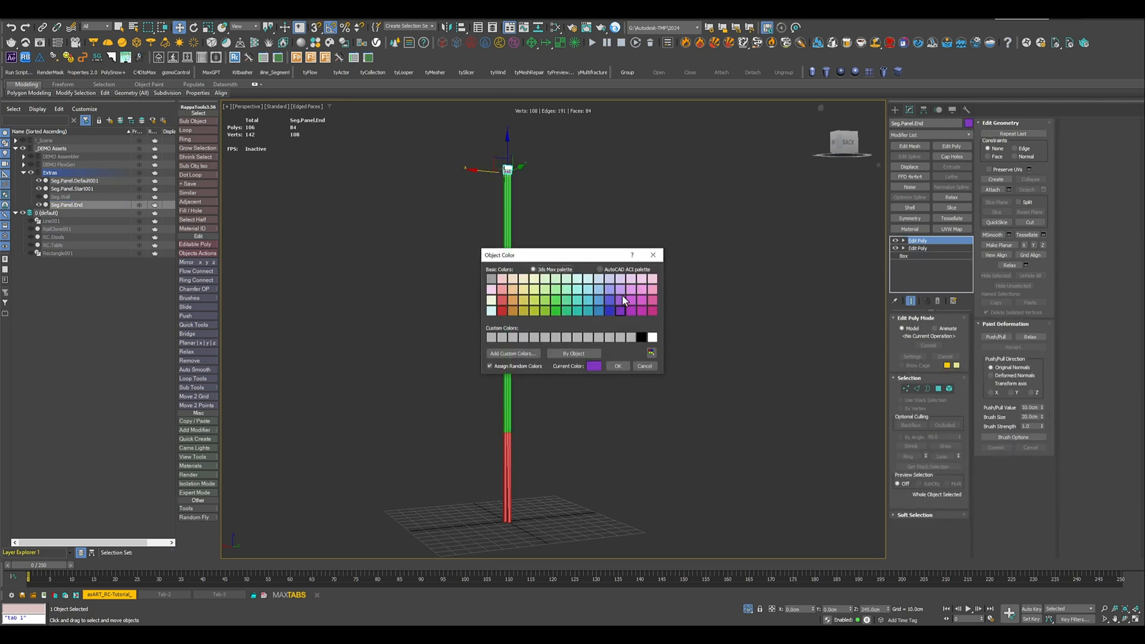
click(588, 300)
click(598, 311)
click(617, 367)
click(615, 365)
alt+middle_drag(600, 330, 598, 390)
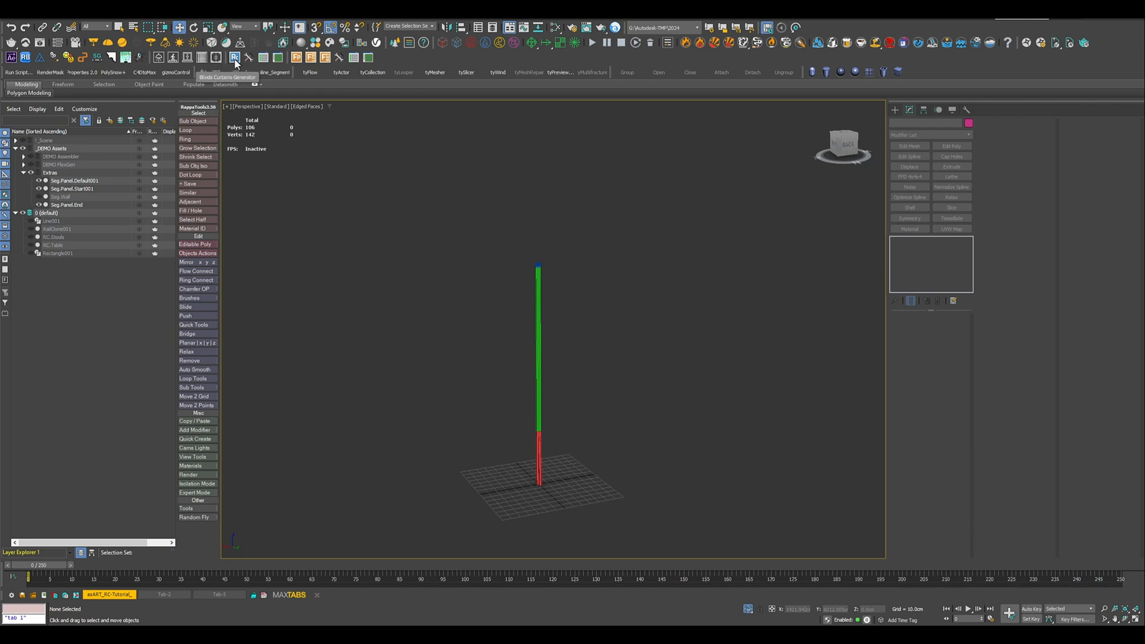
- Create a RailClone object beside the post's base and open its Style Editor
click(203, 59)
mouse_move(547, 489)
mouse_down()
mouse_move(567, 511)
mouse_move(561, 499)
mouse_up()
alt+middle_drag(486, 473, 571, 465)
click(909, 109)
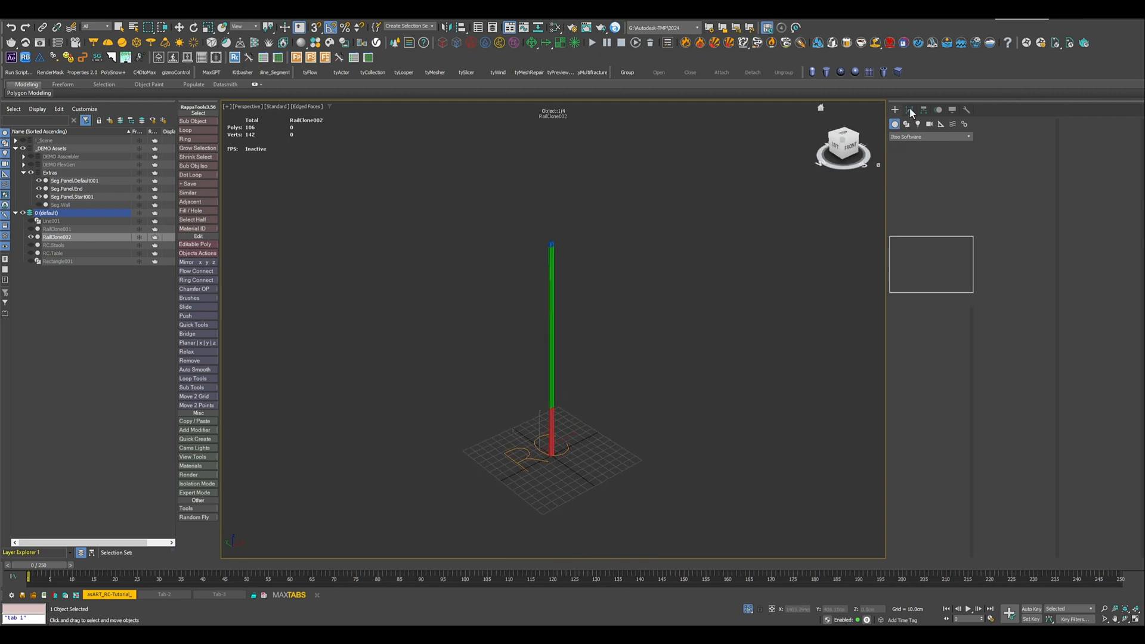
click(903, 413)
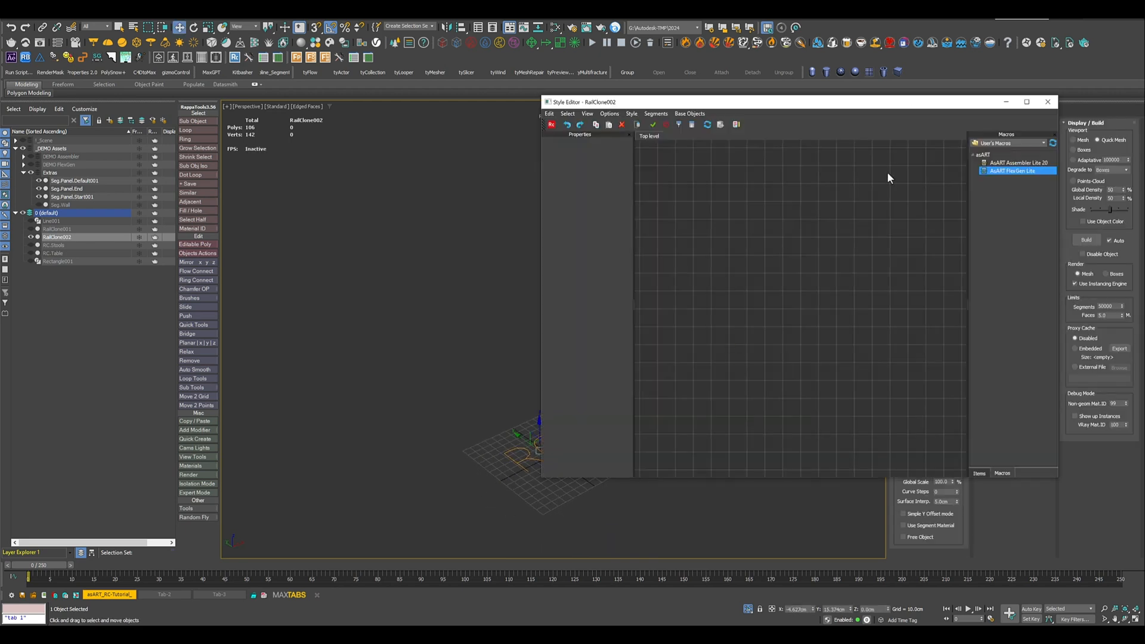
- Add the AsART Assembler Lite 20 macro to the style, with a Spline node connected to its Spline input
click(1023, 166)
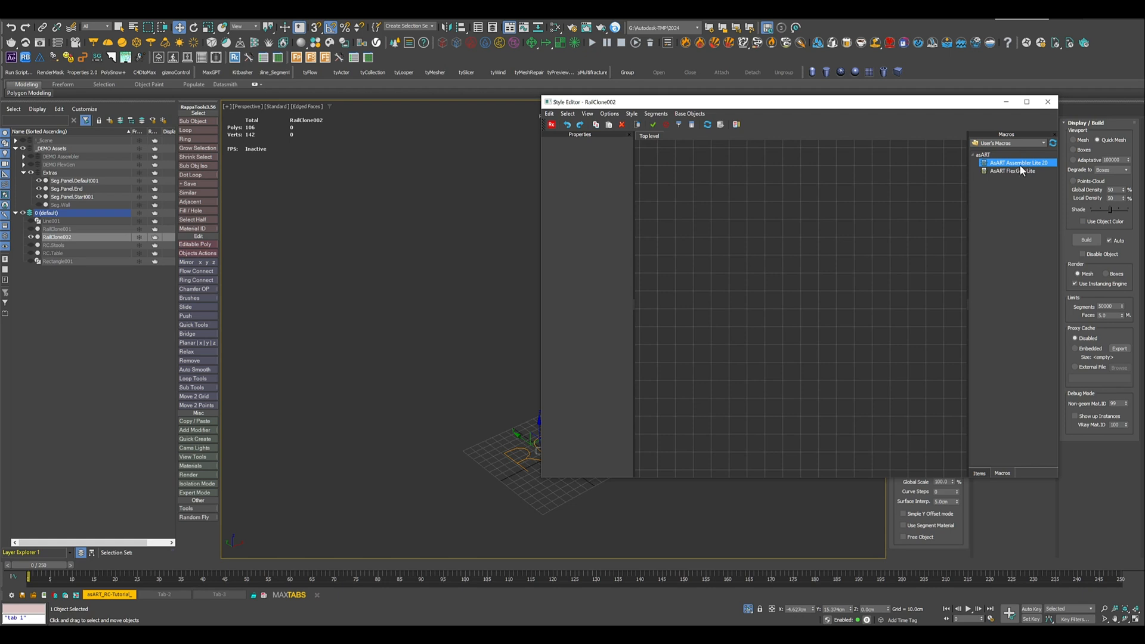
drag(1021, 170, 674, 213)
click(738, 222)
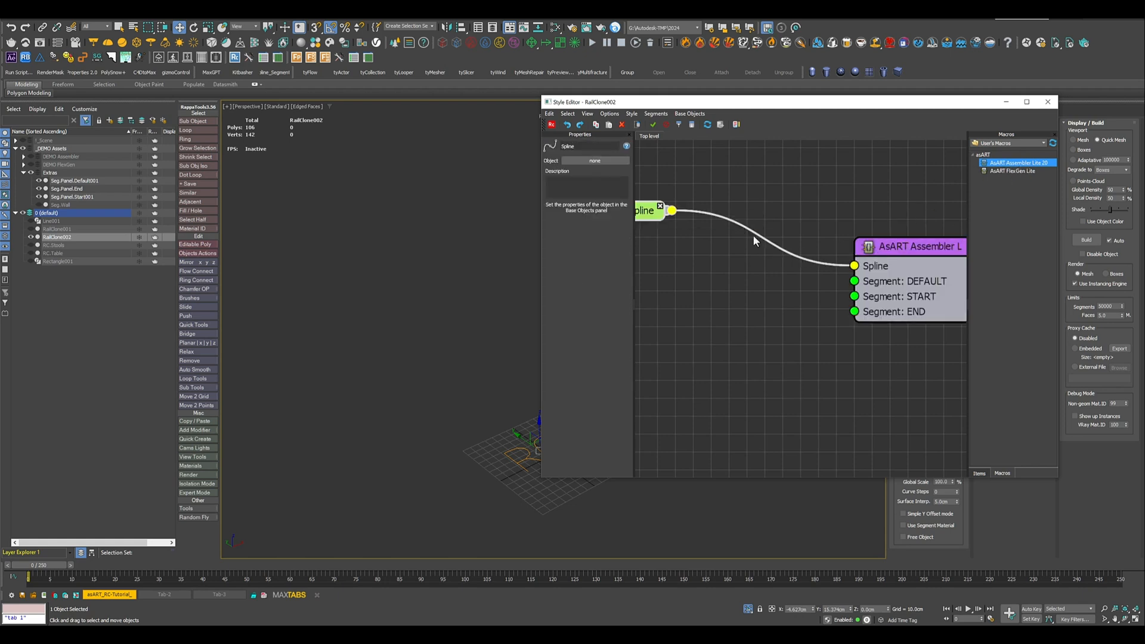
- Add the three selected panel segments to the style as nodes and arrange them in the order Default, Start, End
middle_drag(462, 328, 314, 323)
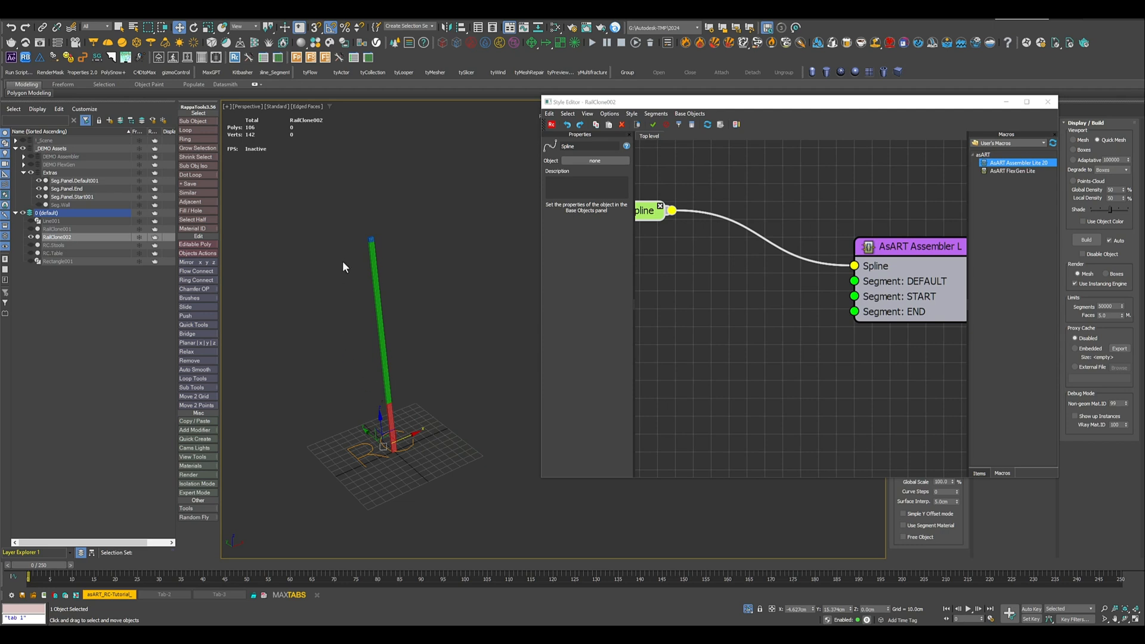
drag(427, 341, 440, 406)
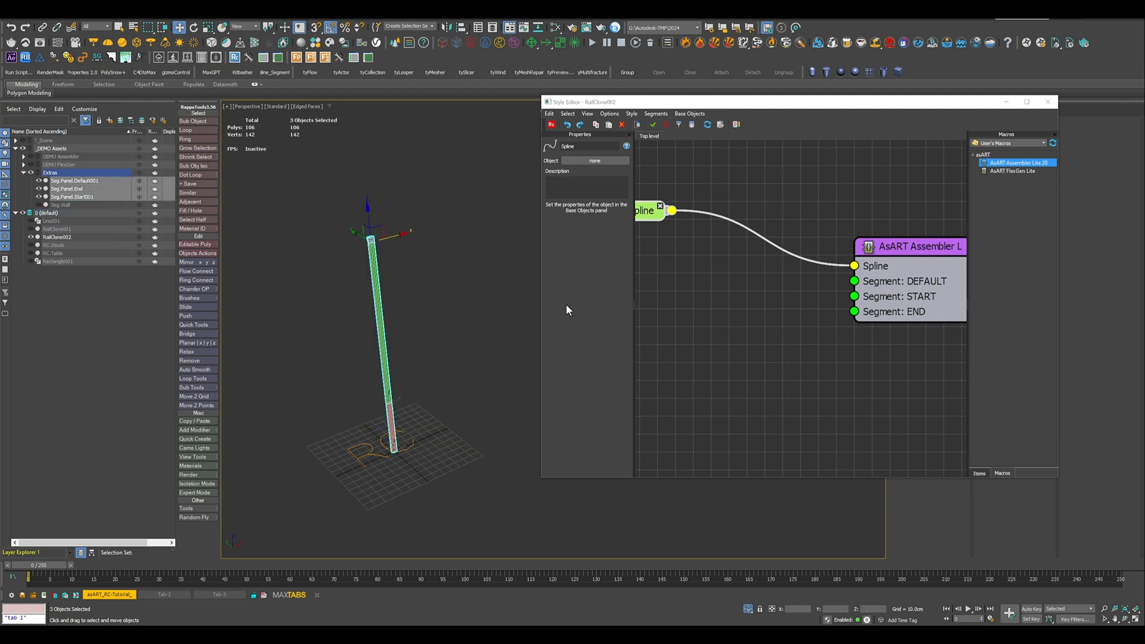
right_click(700, 289)
click(753, 391)
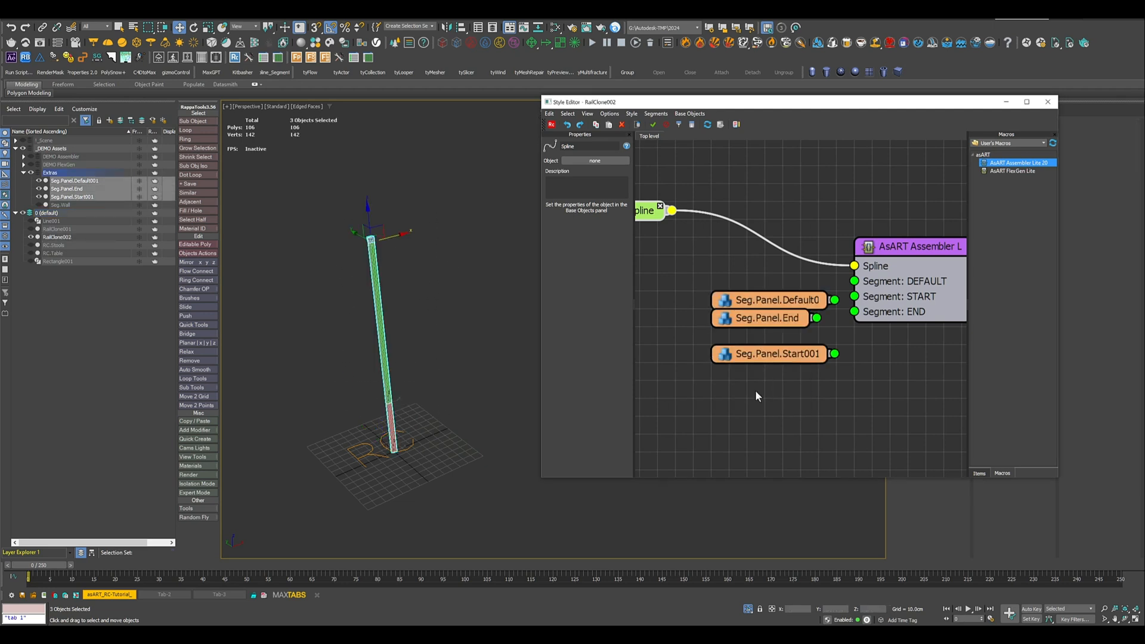
drag(762, 307, 690, 271)
drag(747, 325, 680, 308)
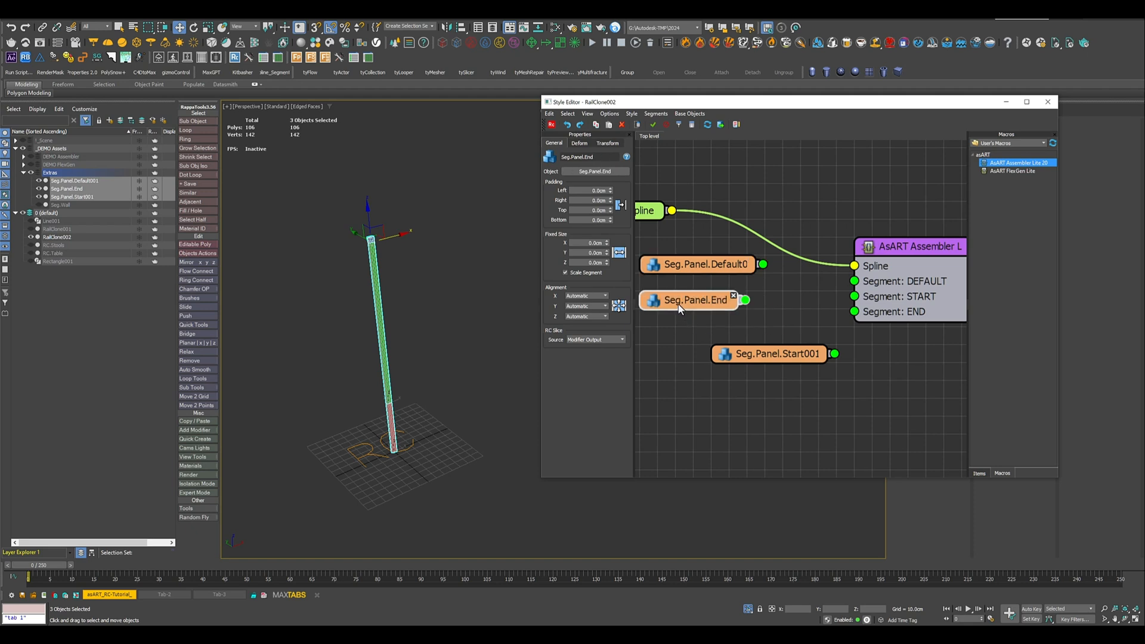
drag(753, 352, 705, 383)
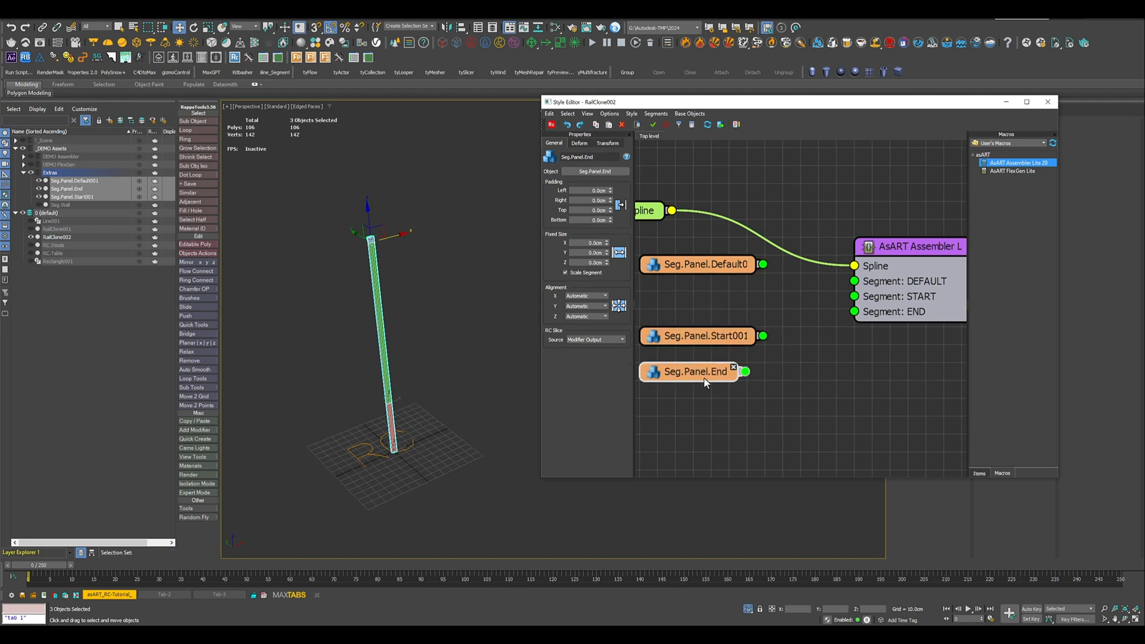
- Connect the Default, Start and End segment nodes to the matching inputs of the assembler macro and display the macro's parameters
drag(704, 264, 854, 281)
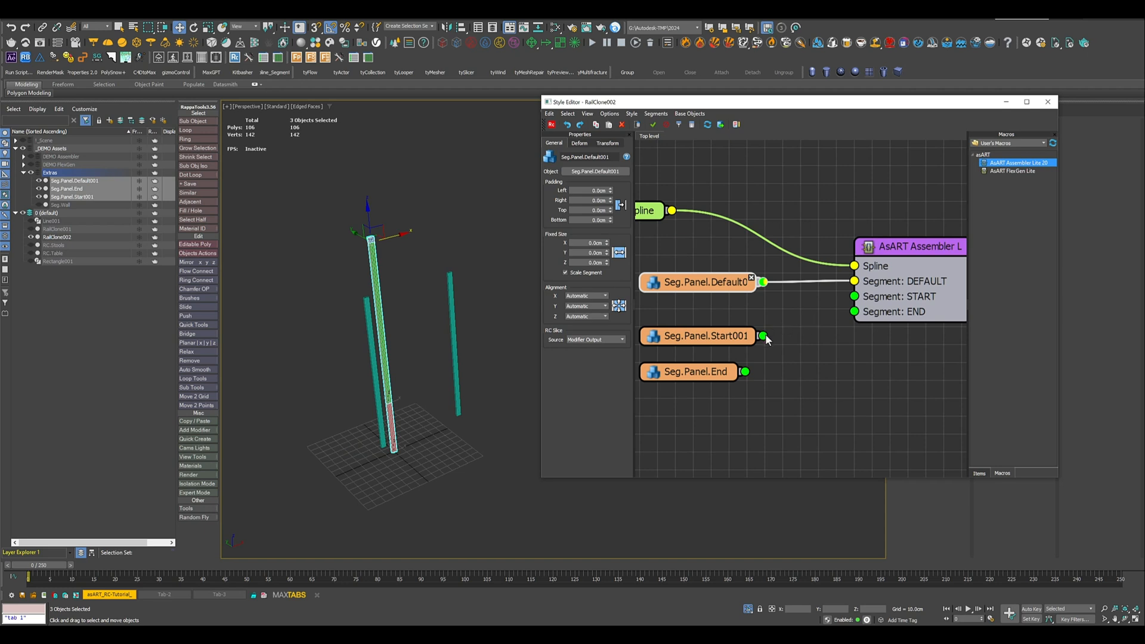
drag(780, 325, 854, 297)
drag(748, 372, 853, 312)
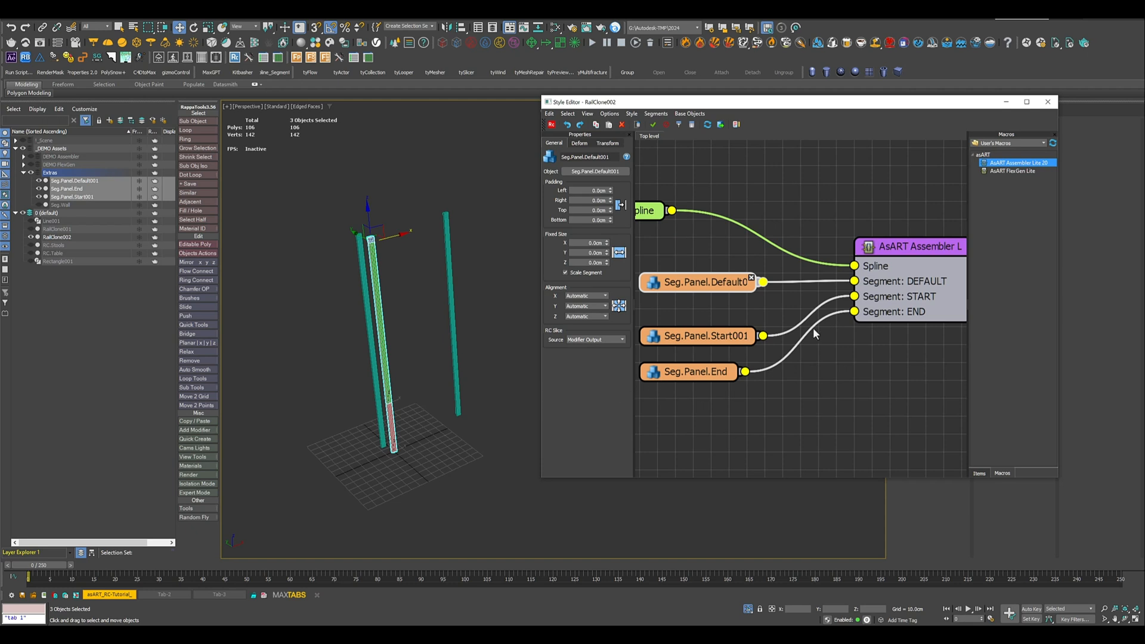
click(892, 251)
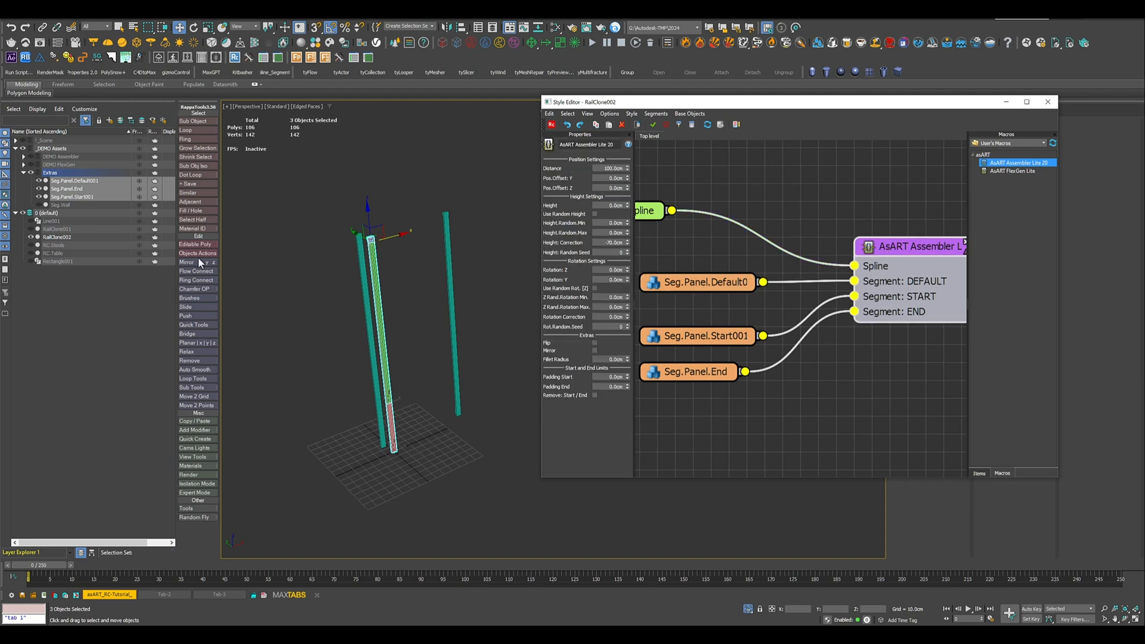
- Hide the Extras layer with the source segments, collapse the _DEMO Assets group and exit isolation mode
click(30, 171)
click(15, 149)
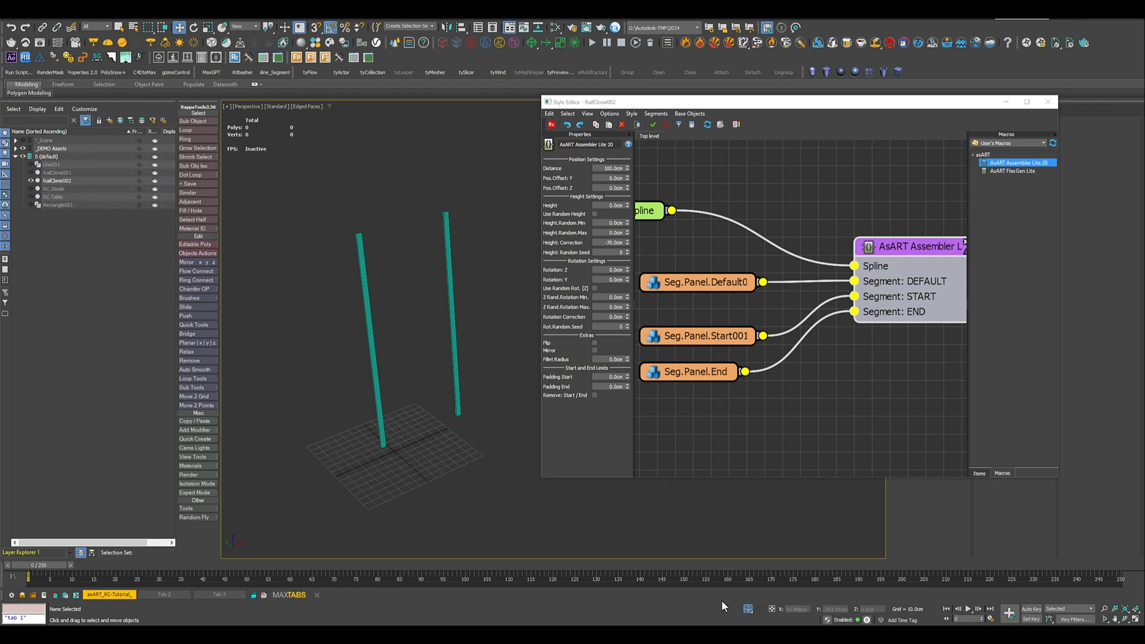
click(747, 609)
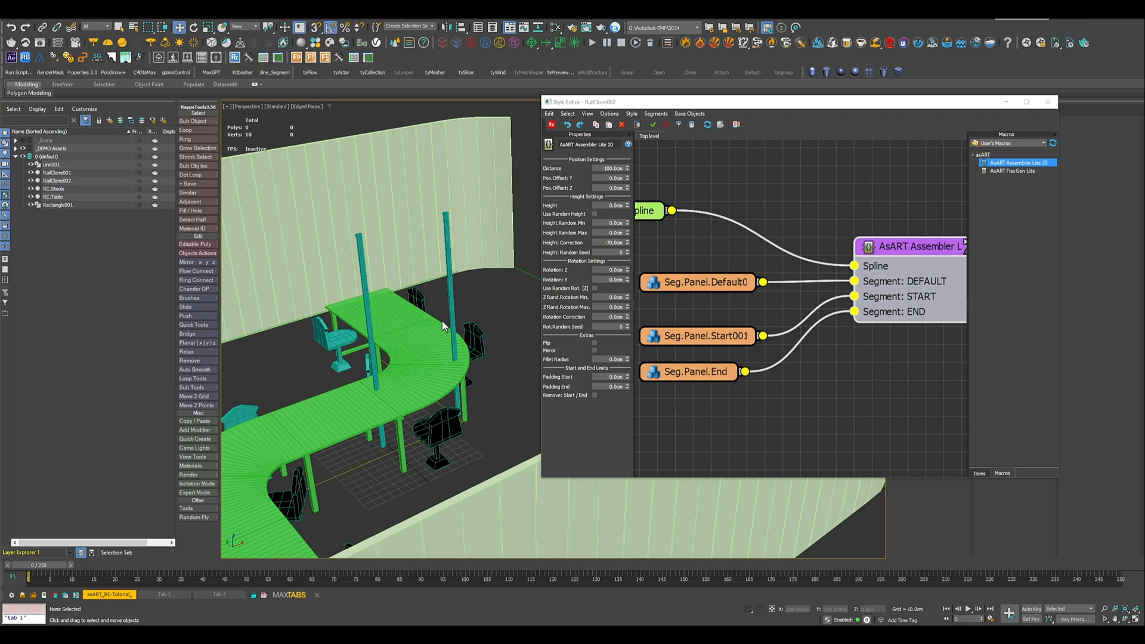
- Assign Line001 as the object of the Spline node in the RailClone002 style
click(648, 210)
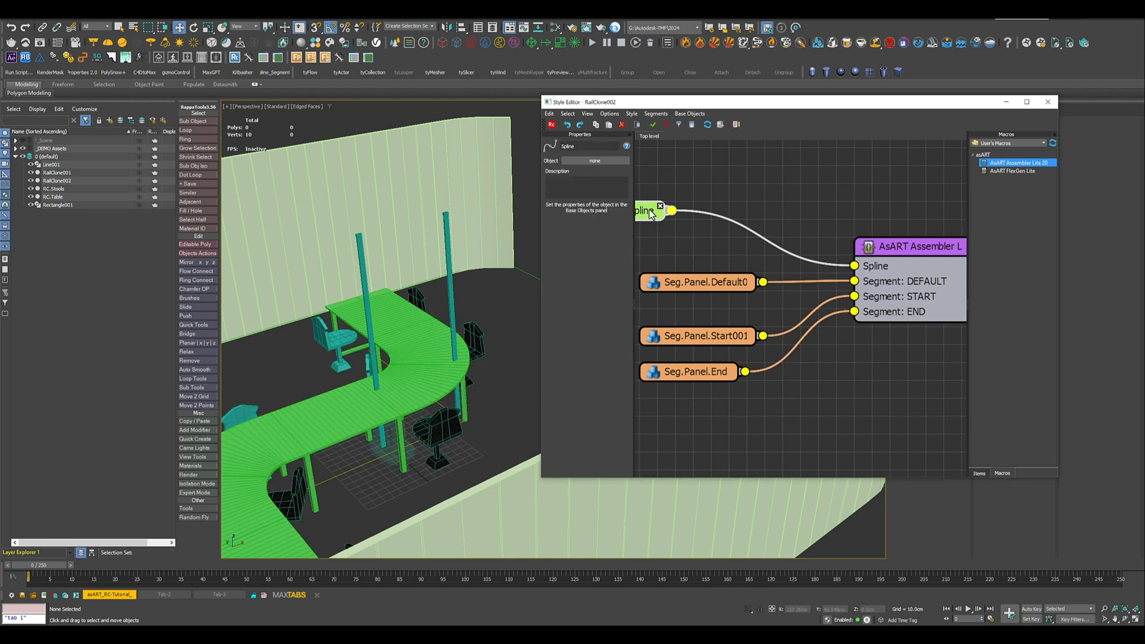
click(603, 160)
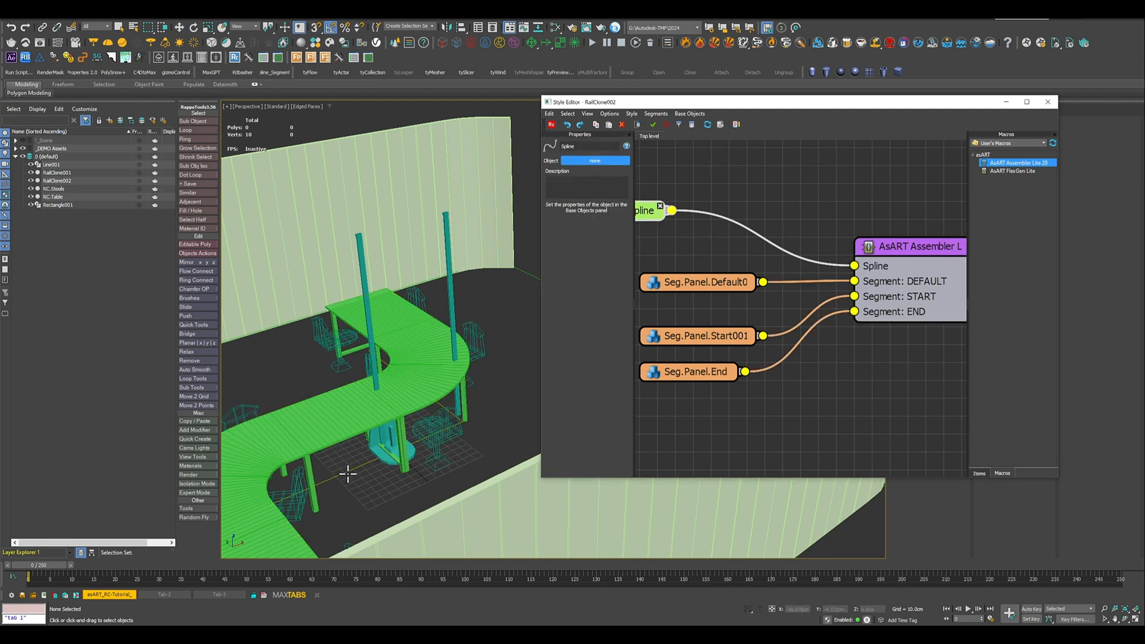
click(348, 471)
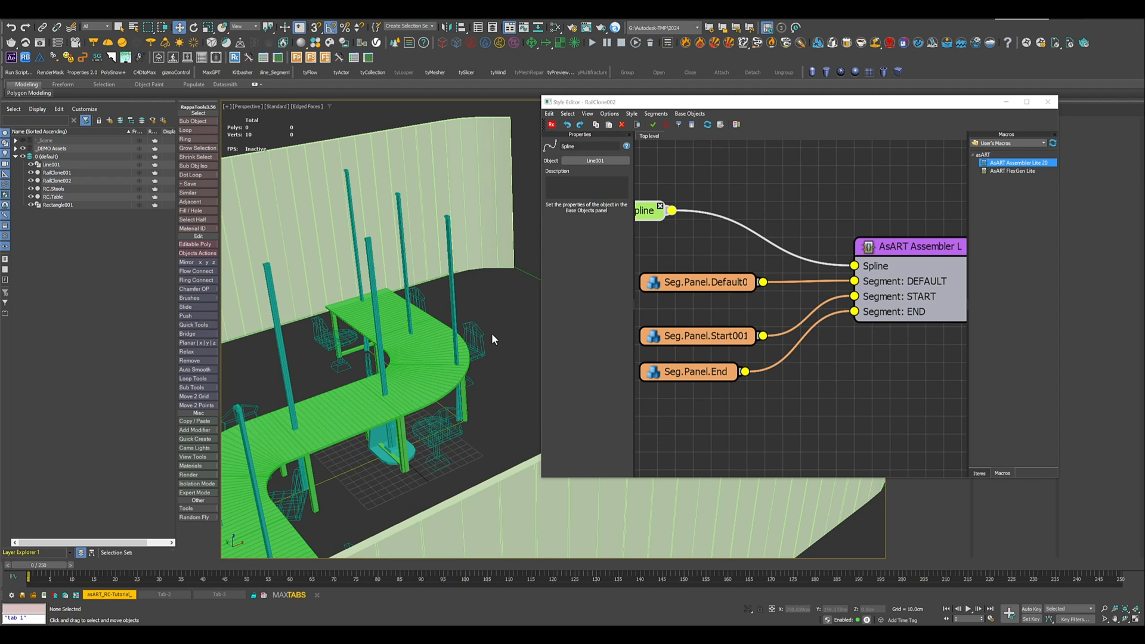
- Set the assembler macro's Distance to 6.5 cm so the panel posts stand close together
click(904, 250)
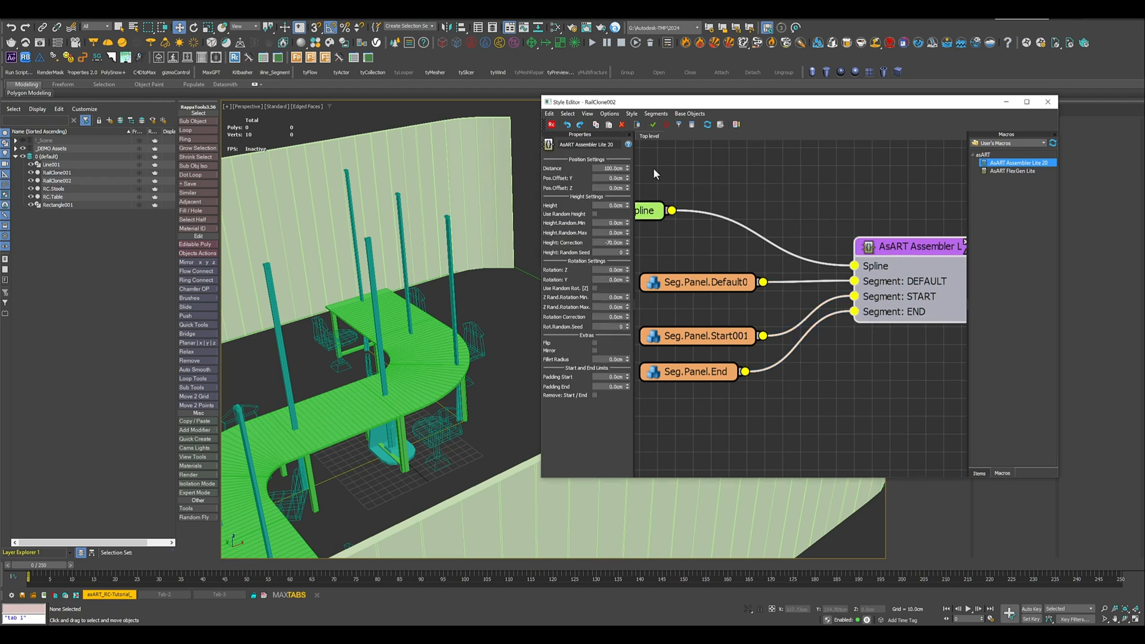
drag(628, 166, 675, 177)
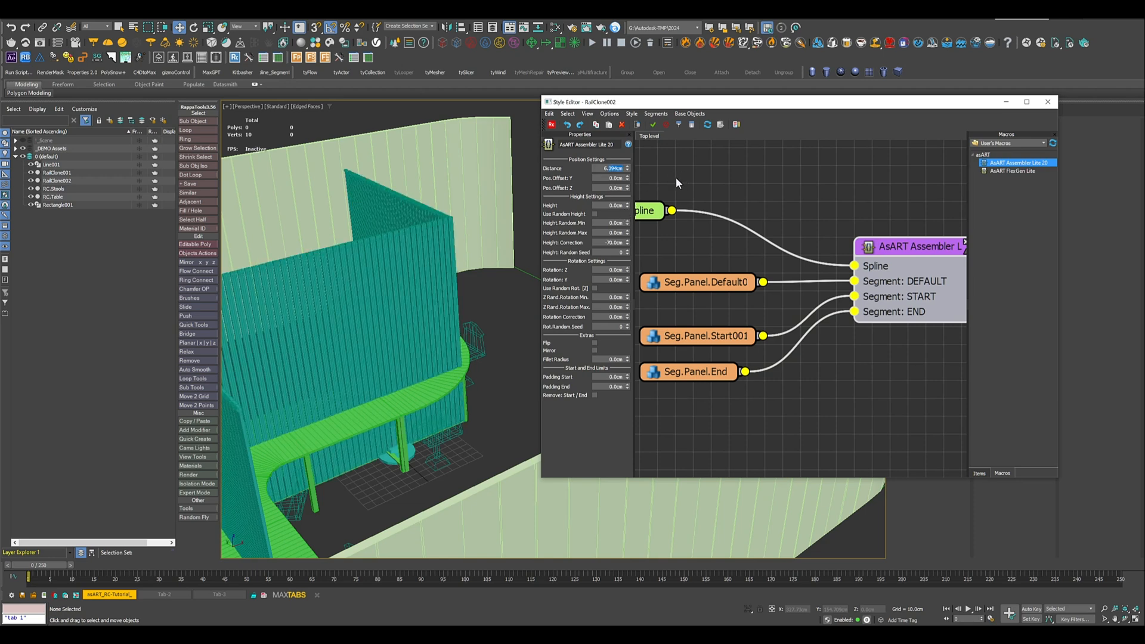
text(1)
key(Return)
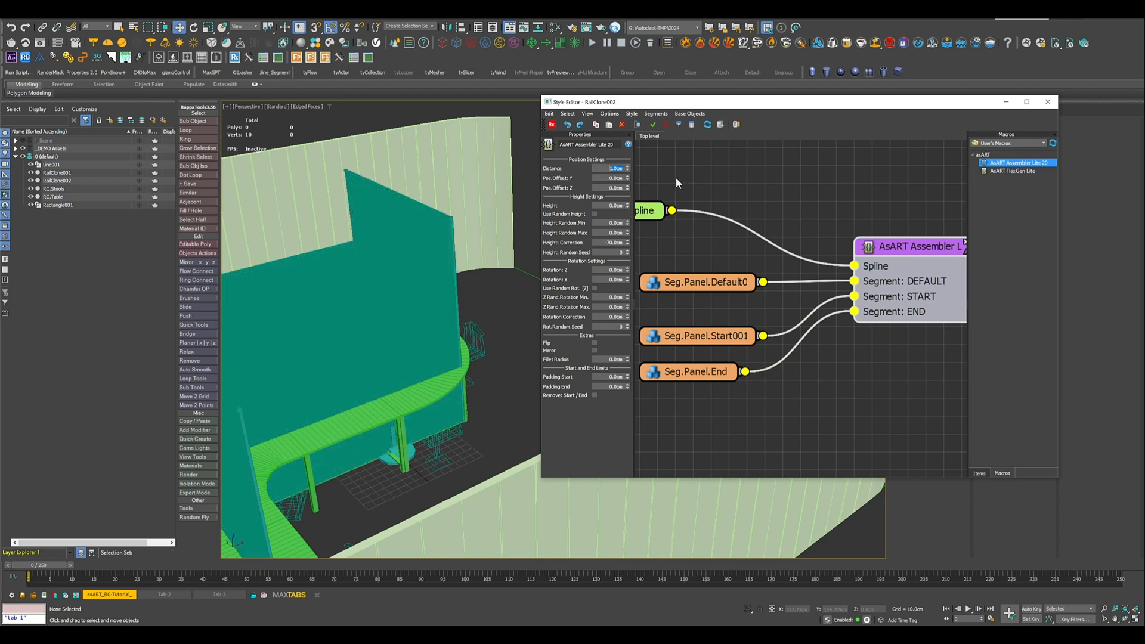
text(5.5)
key(Return)
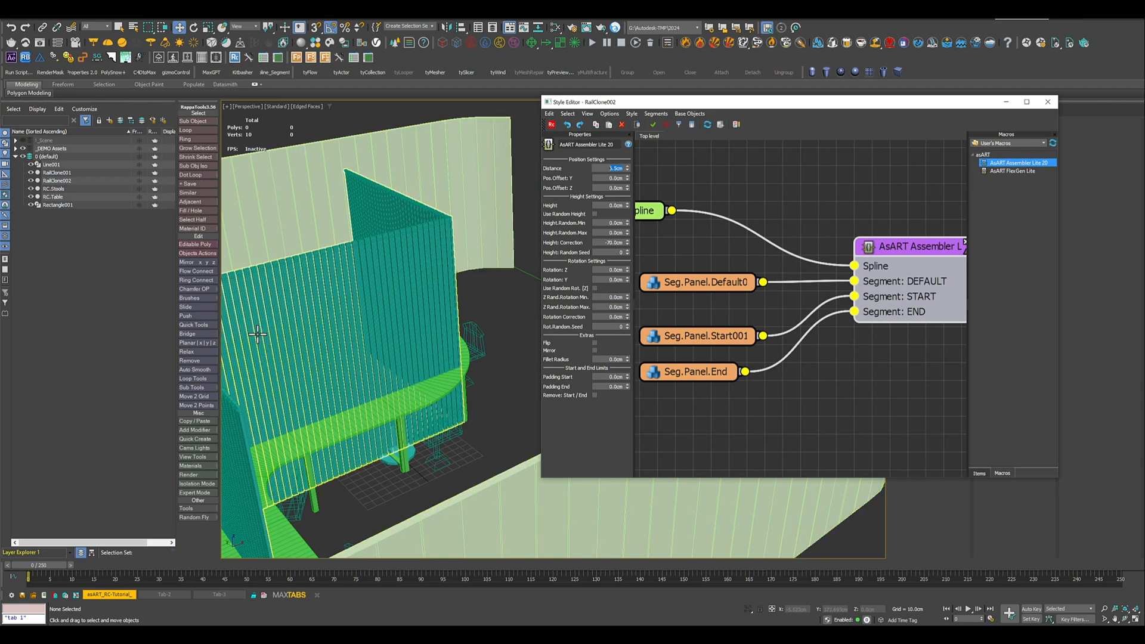
alt+middle_drag(258, 334, 380, 325)
scroll(328, 322, down, 3)
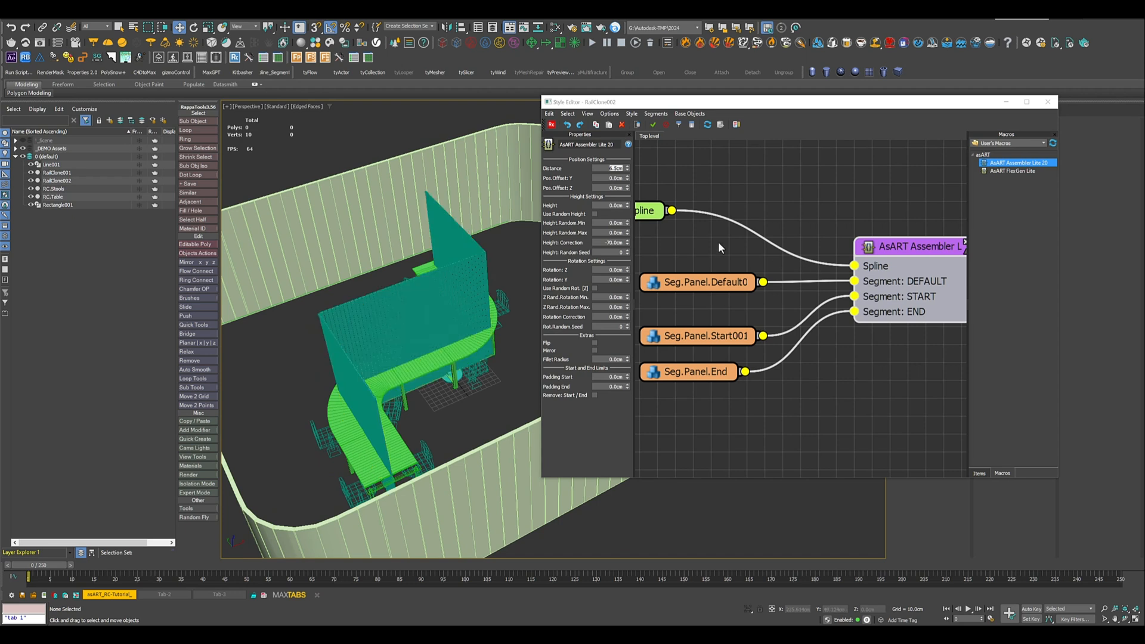
- Move the Spline node clear of the graph's edge and assign Rectangle001 as its object
drag(641, 215, 712, 216)
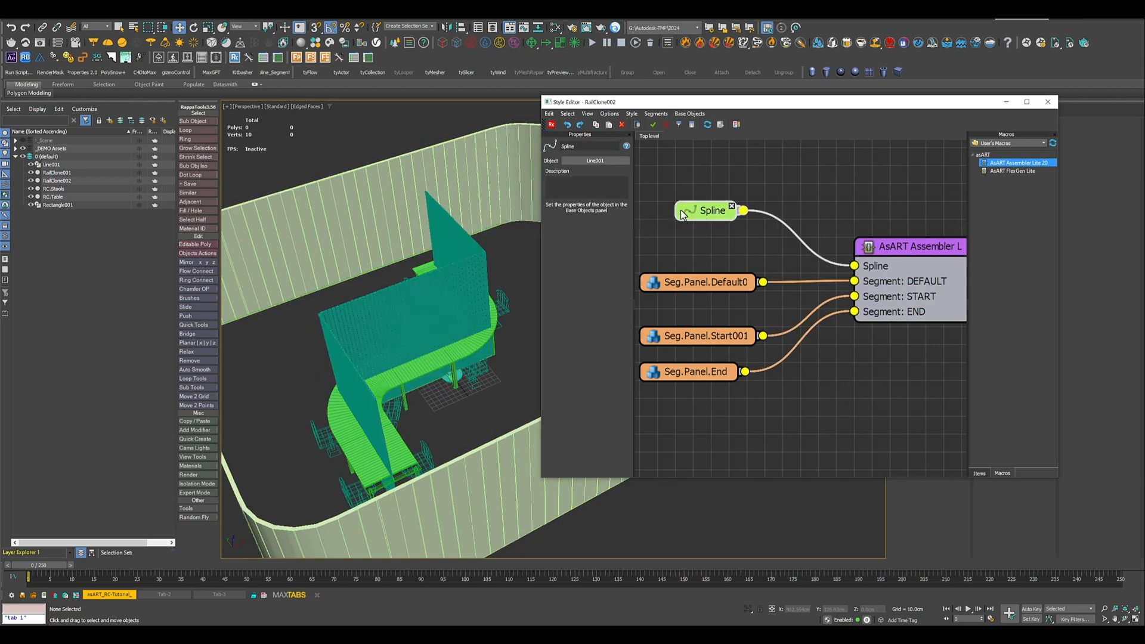
click(590, 161)
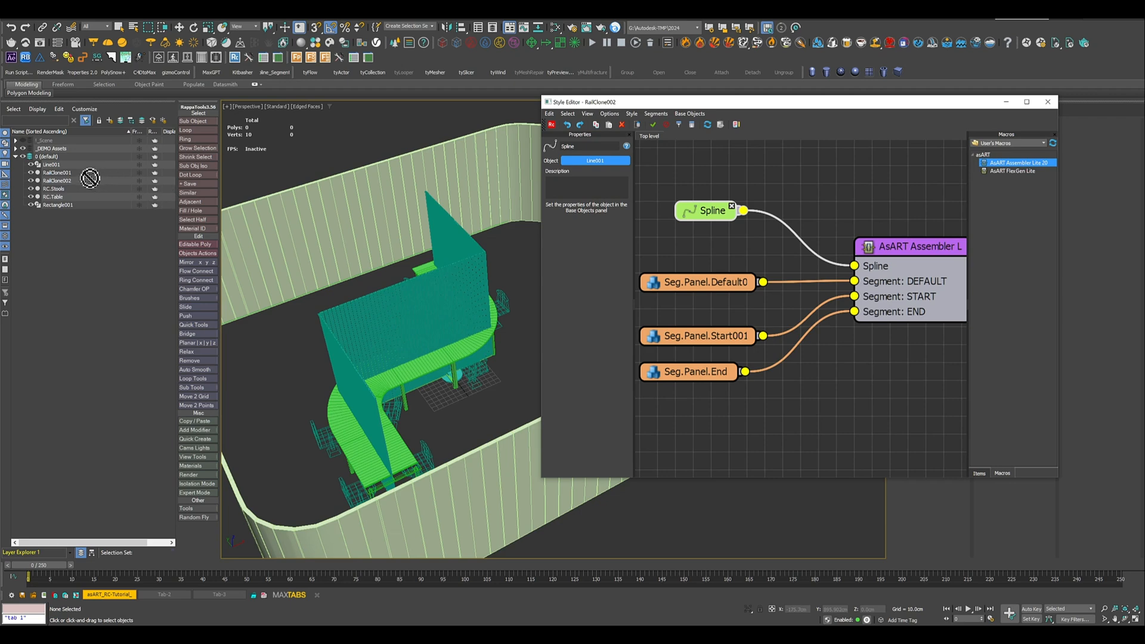
click(67, 205)
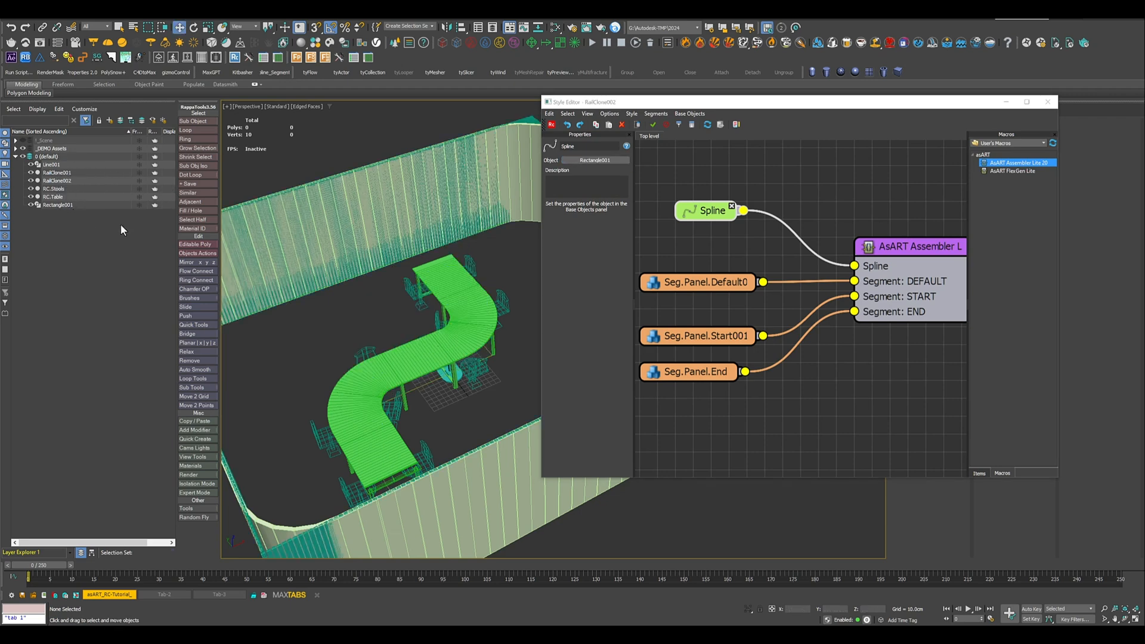
middle_drag(322, 313, 429, 299)
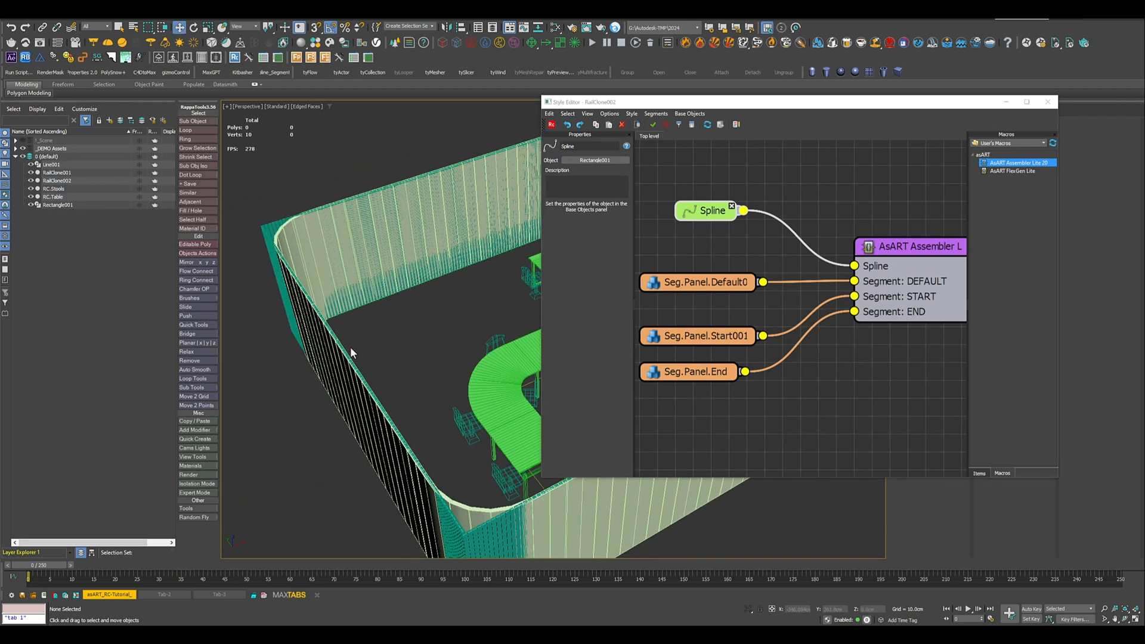
middle_drag(325, 258, 332, 364)
scroll(333, 360, up, 2)
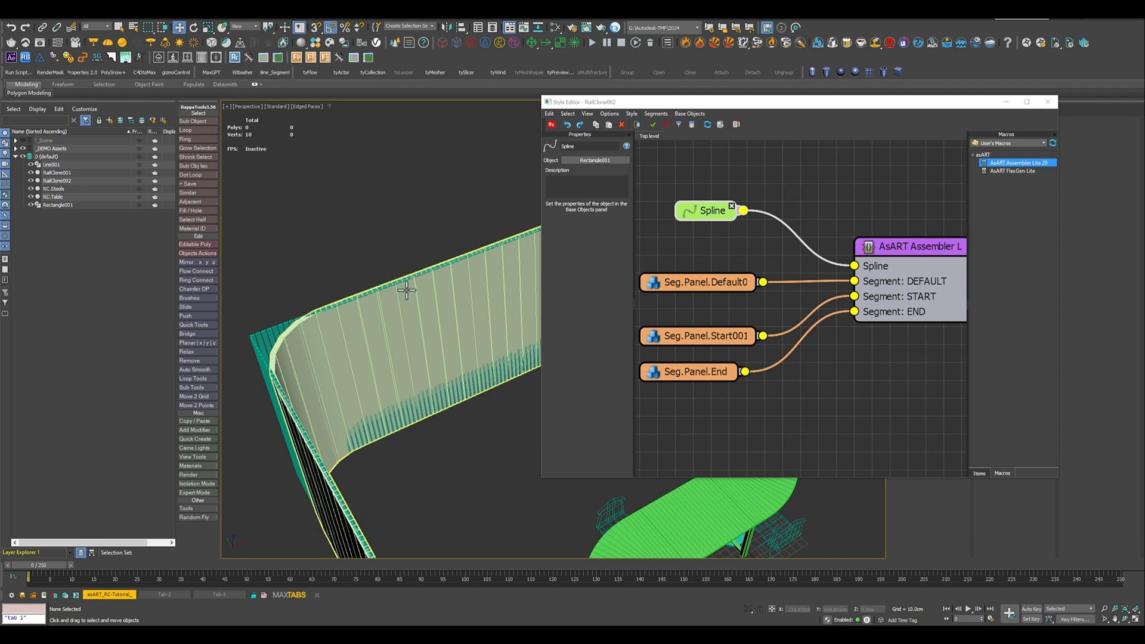
- Set the assembler macro's Fillet Radius to 80 cm and shift the panels inside the wall with a Pos.Offset Y of about 7.2 cm
click(894, 248)
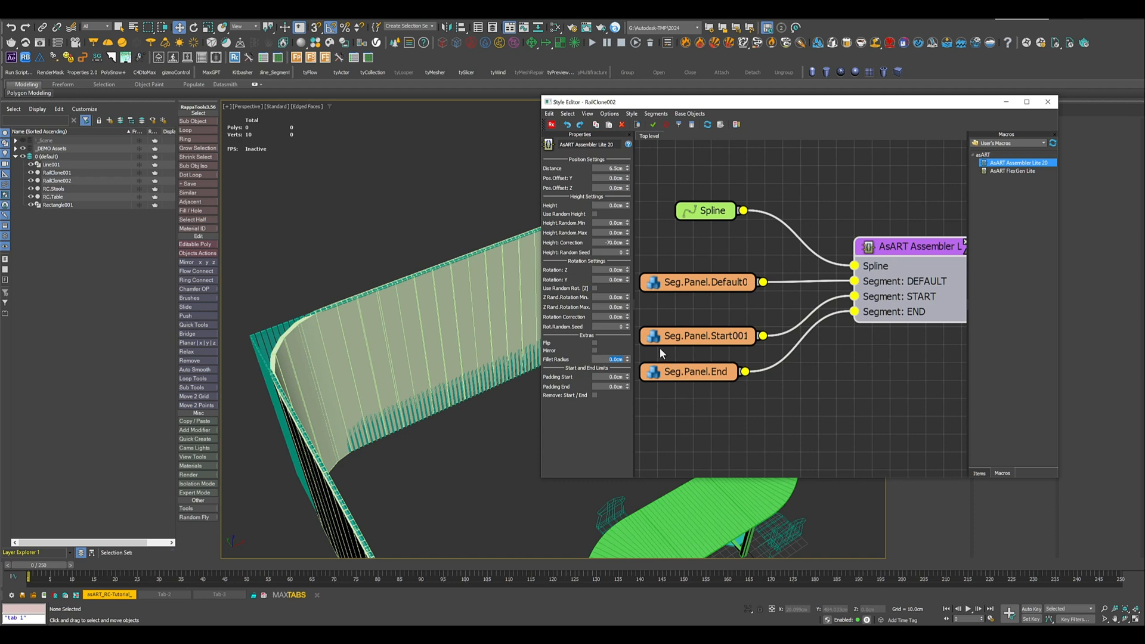
text(30)
key(Return)
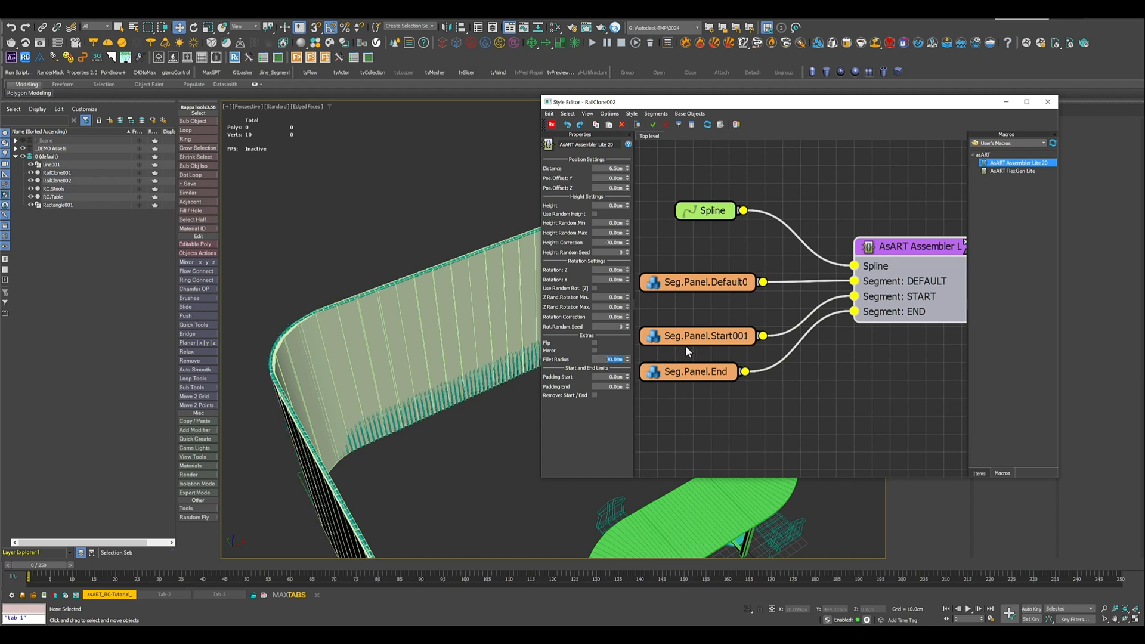
click(881, 250)
drag(627, 181, 628, 272)
drag(618, 186, 594, 429)
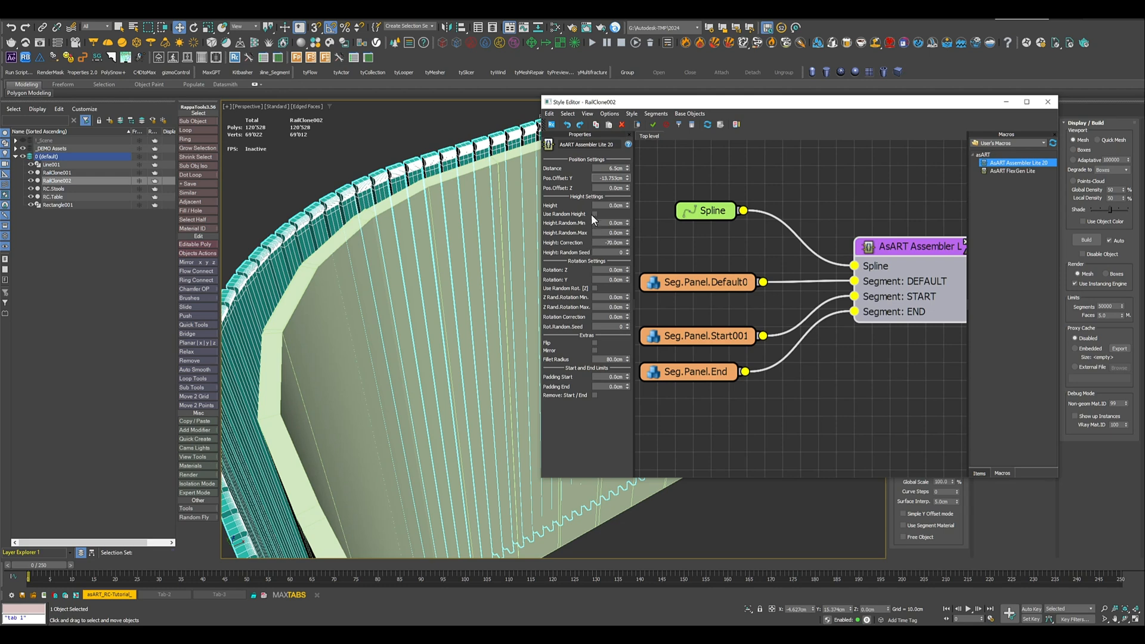
drag(592, 214, 588, 180)
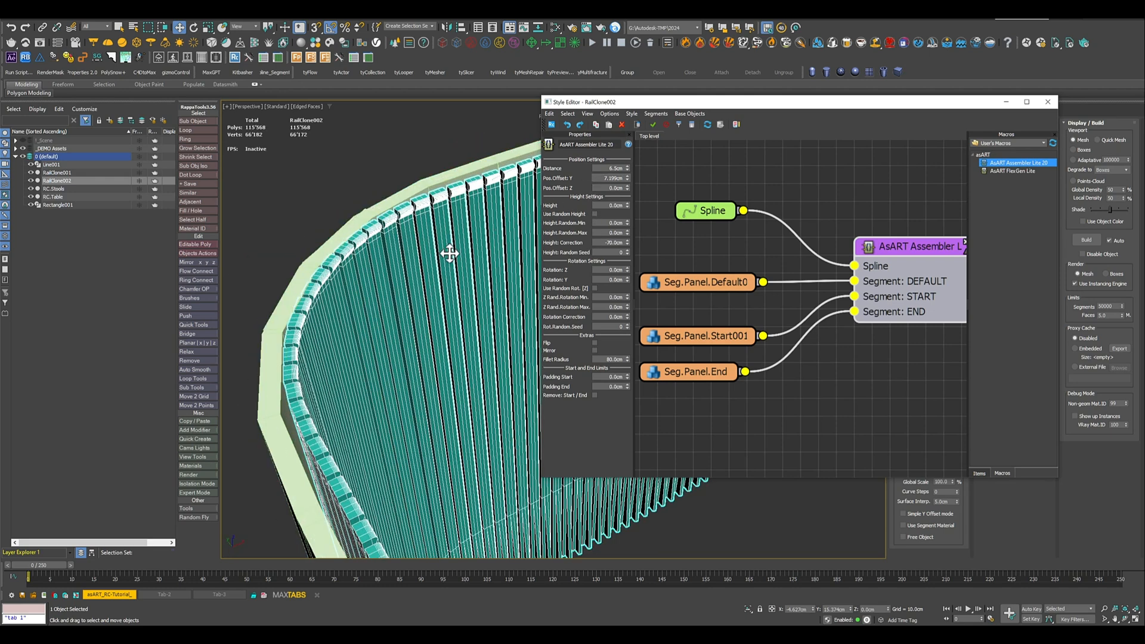
- Select the wall object RailClone001 and set its geometry Curve Steps to 50
click(344, 235)
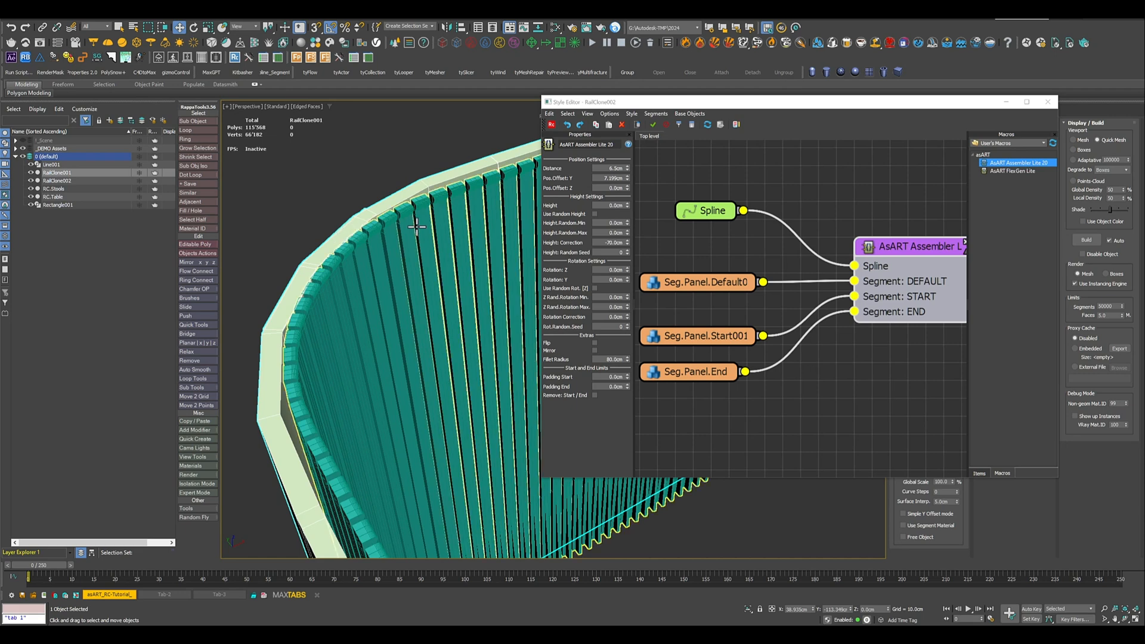
drag(933, 100, 673, 127)
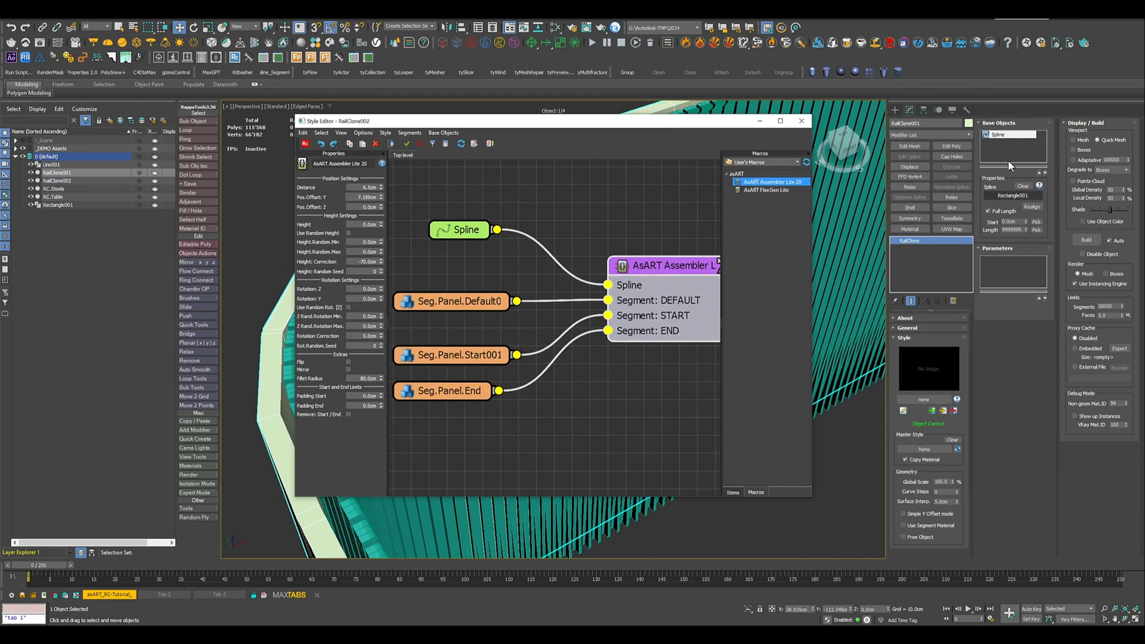
click(947, 492)
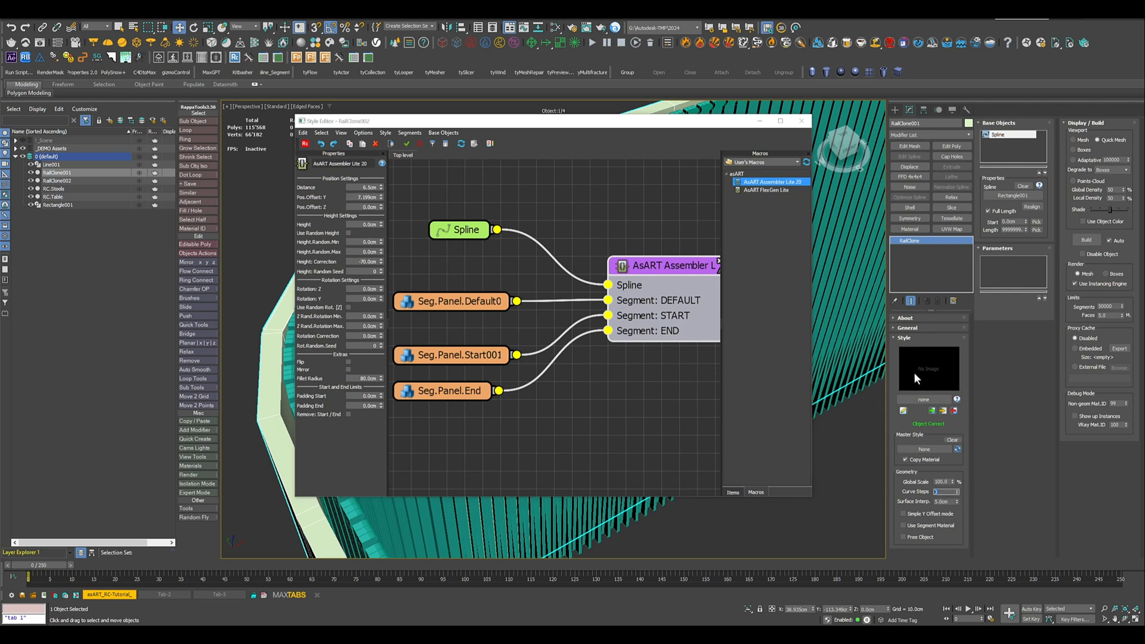
text(50)
key(Return)
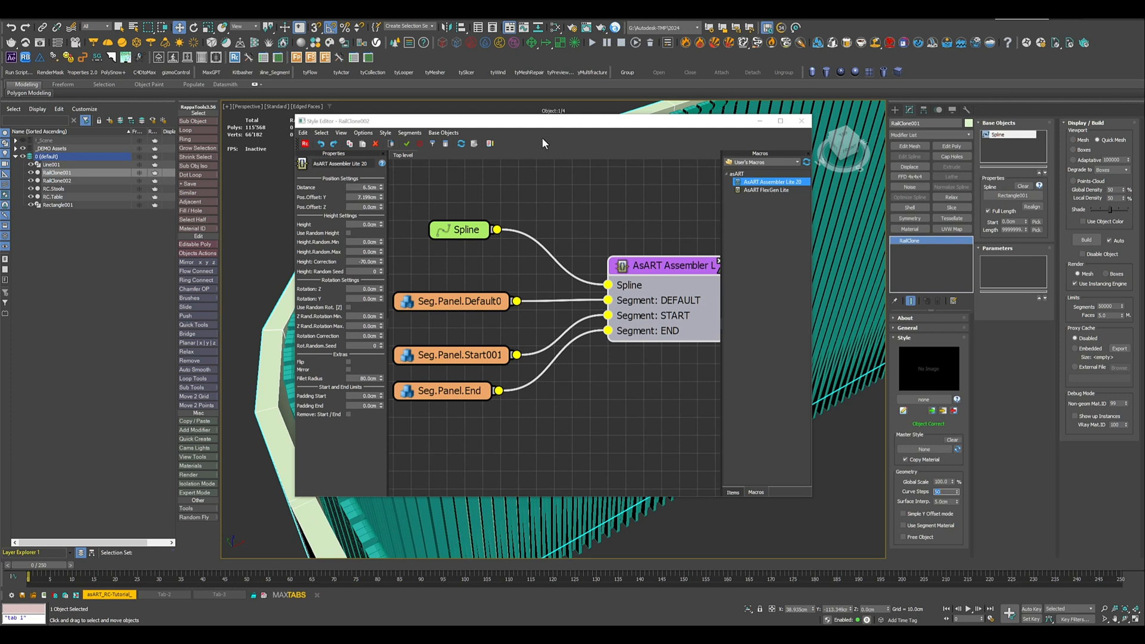
- Open the wall's RailClone001 style and disable Use "Scale" Mode on the AsART FlexGen Lite macro
drag(551, 128, 603, 136)
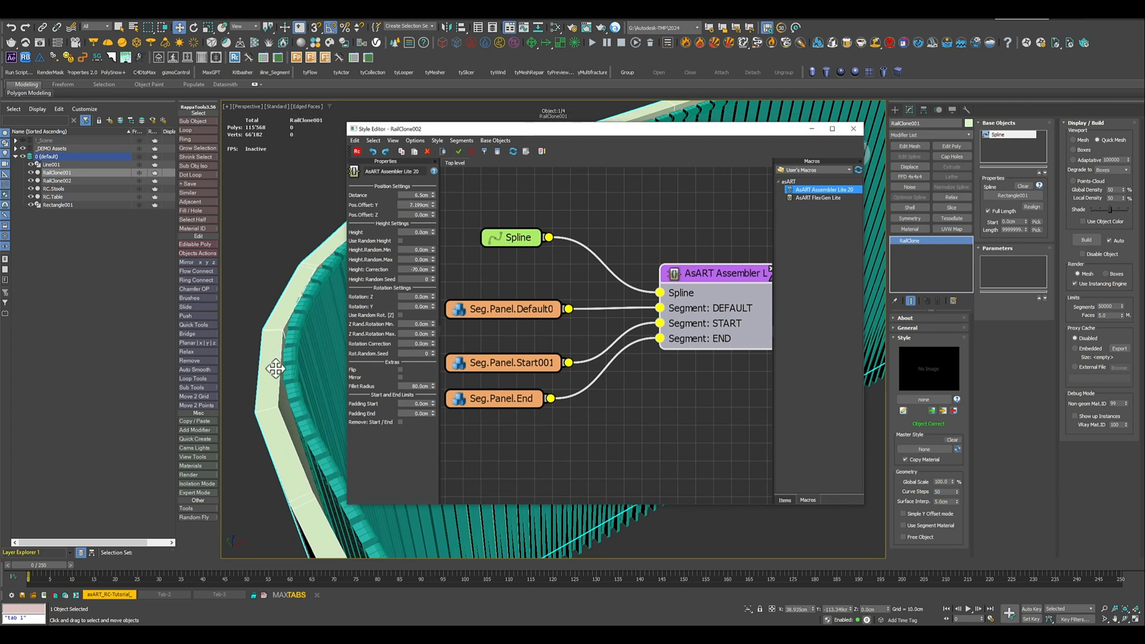
click(903, 411)
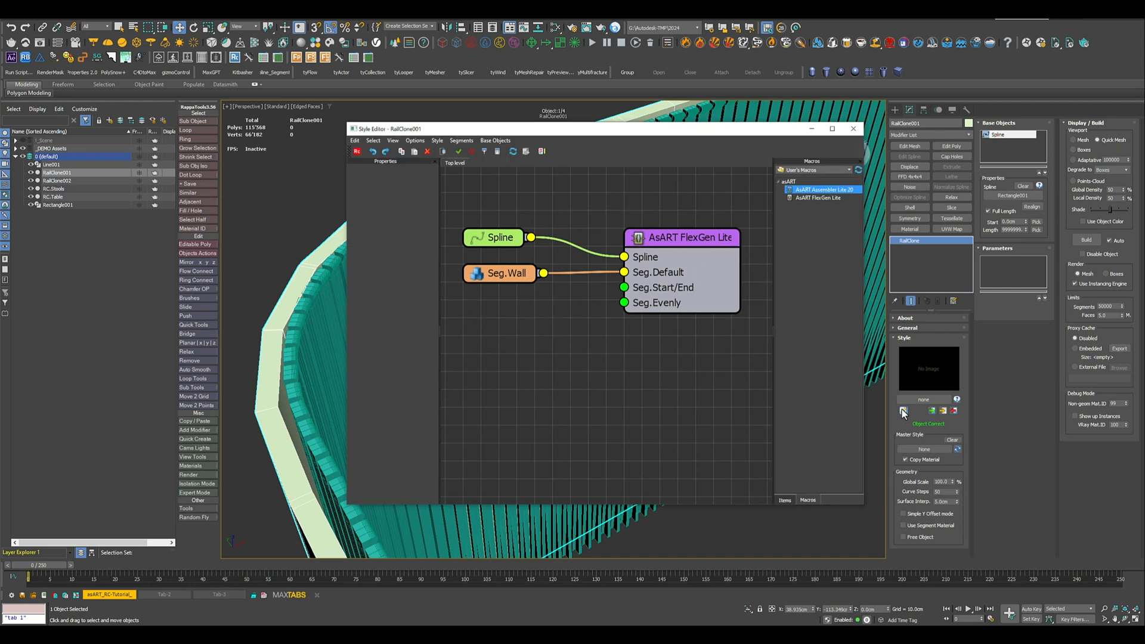
click(683, 244)
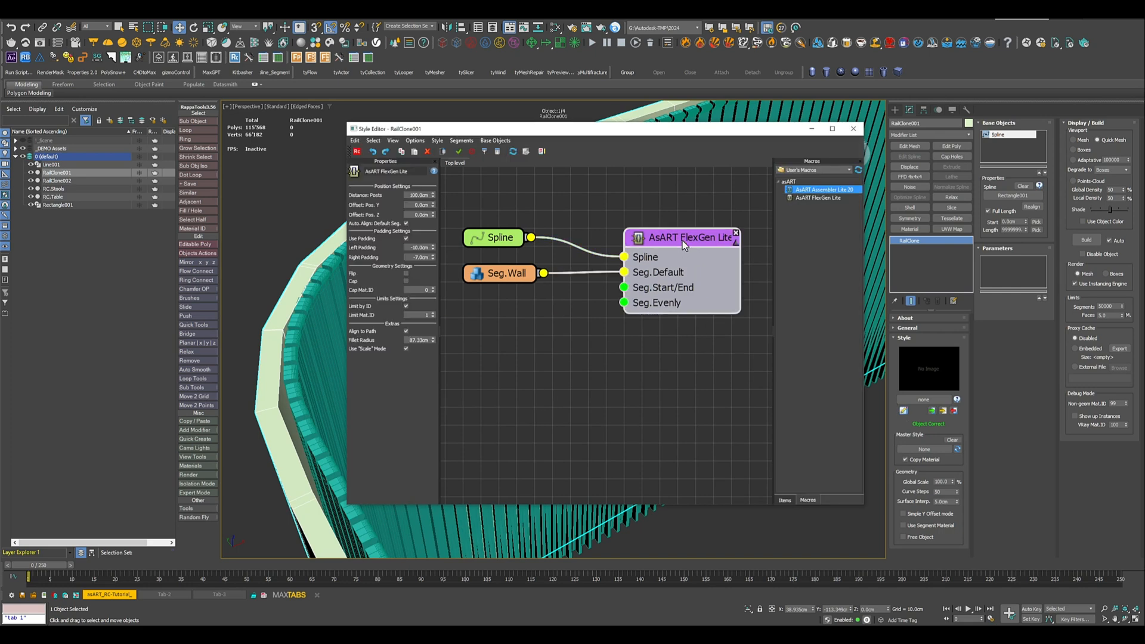
click(406, 349)
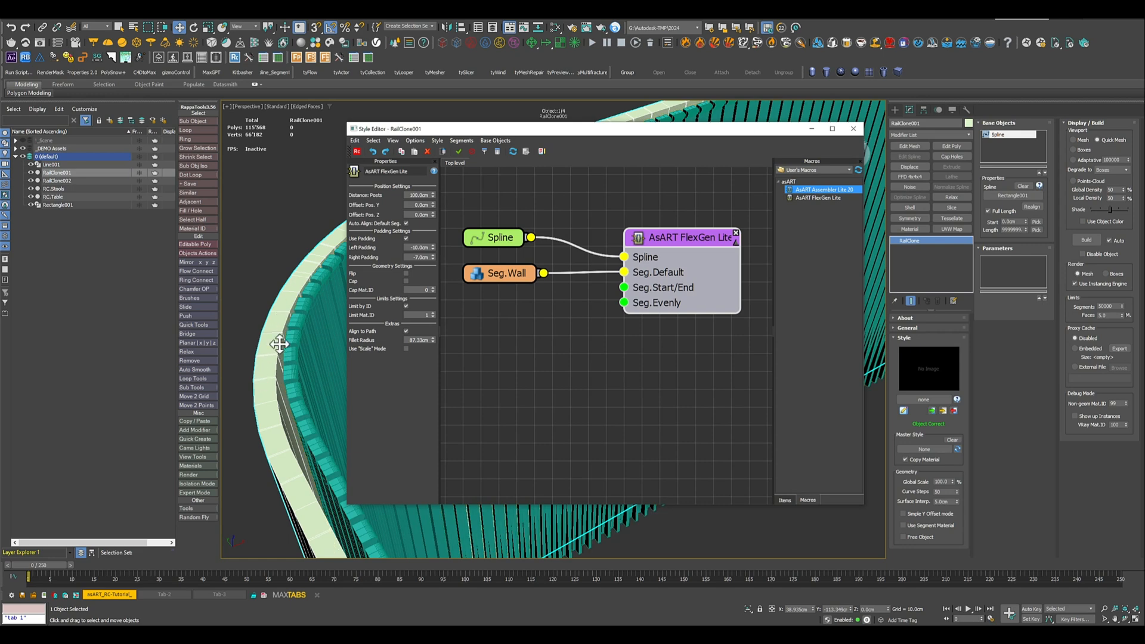
drag(731, 134, 755, 133)
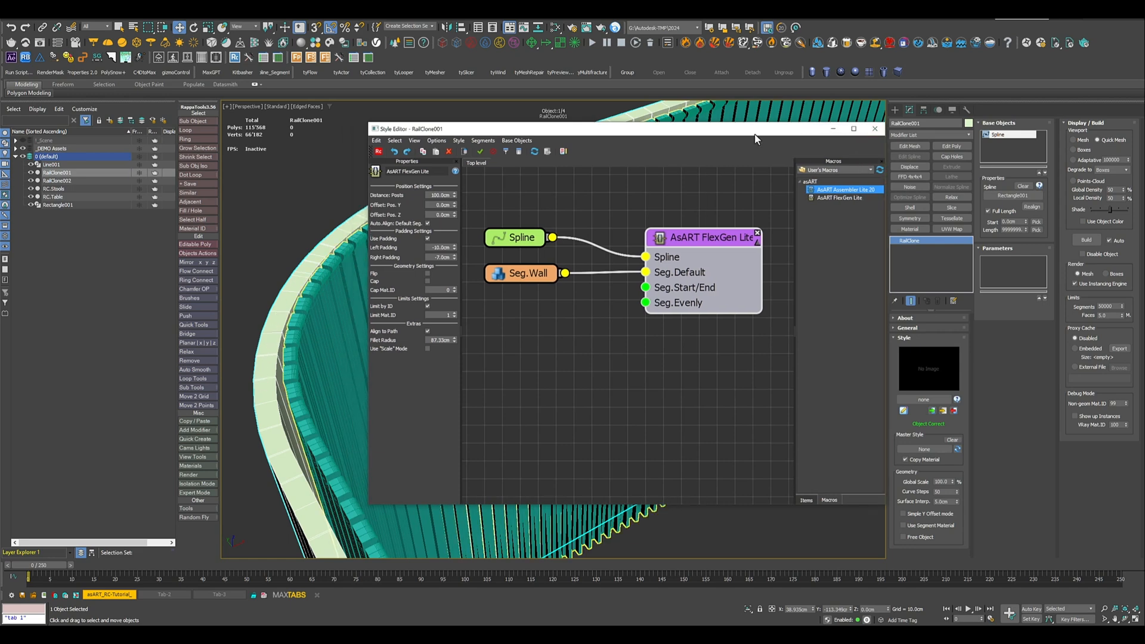
click(327, 302)
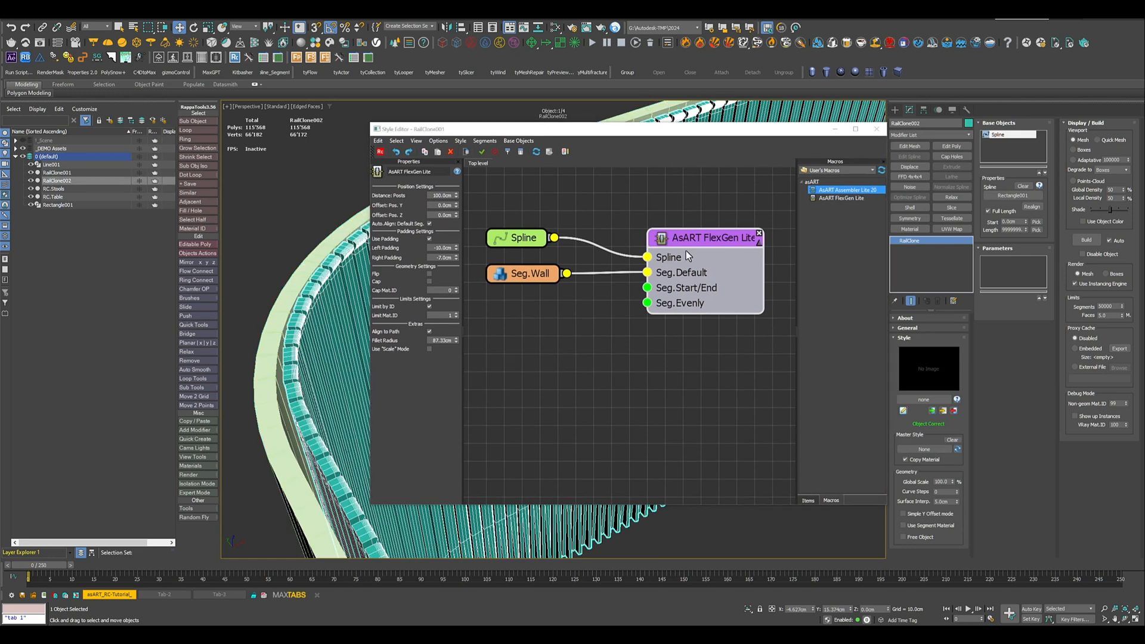
click(903, 411)
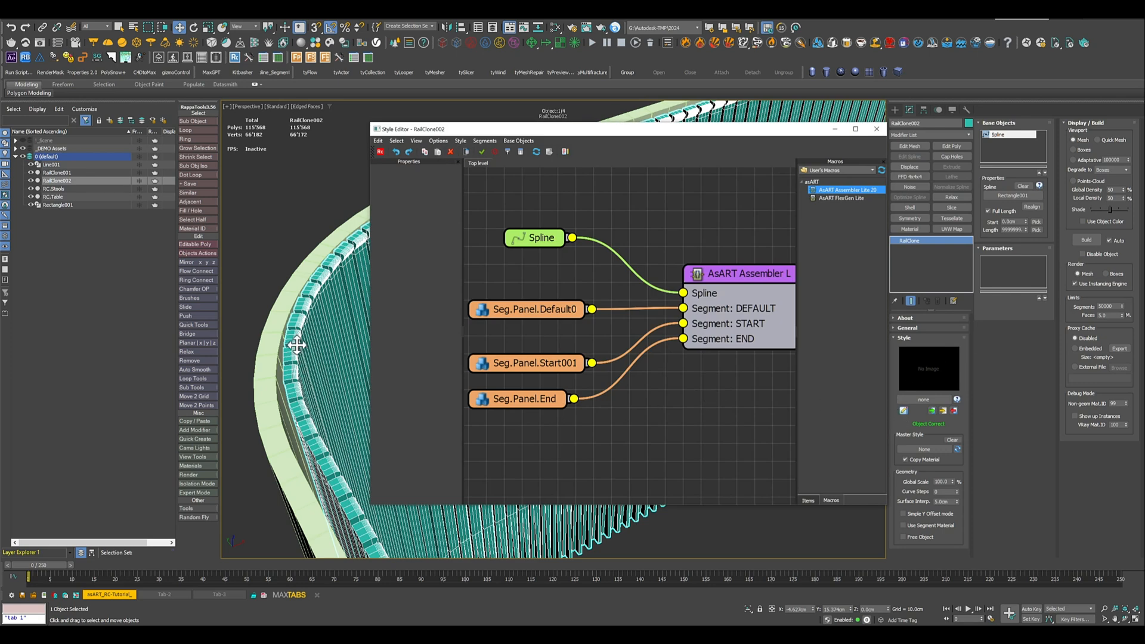
scroll(337, 325, up, 4)
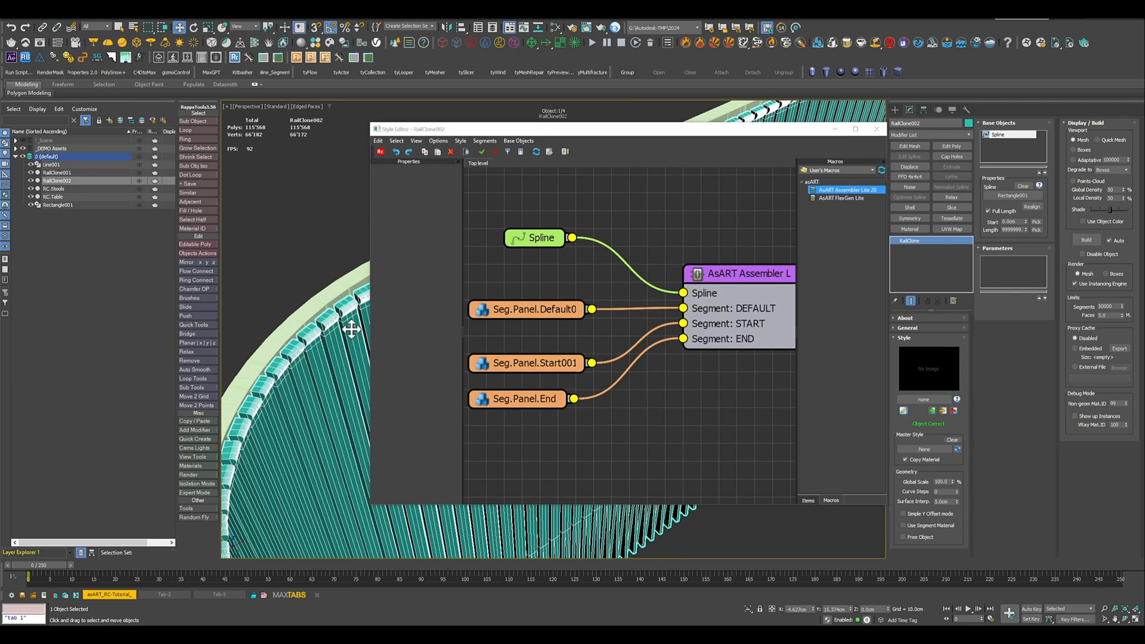
- Reopen the wall's RailClone001 style and set the FlexGen Lite macro's Fillet Radius to 90 cm
click(332, 289)
click(904, 411)
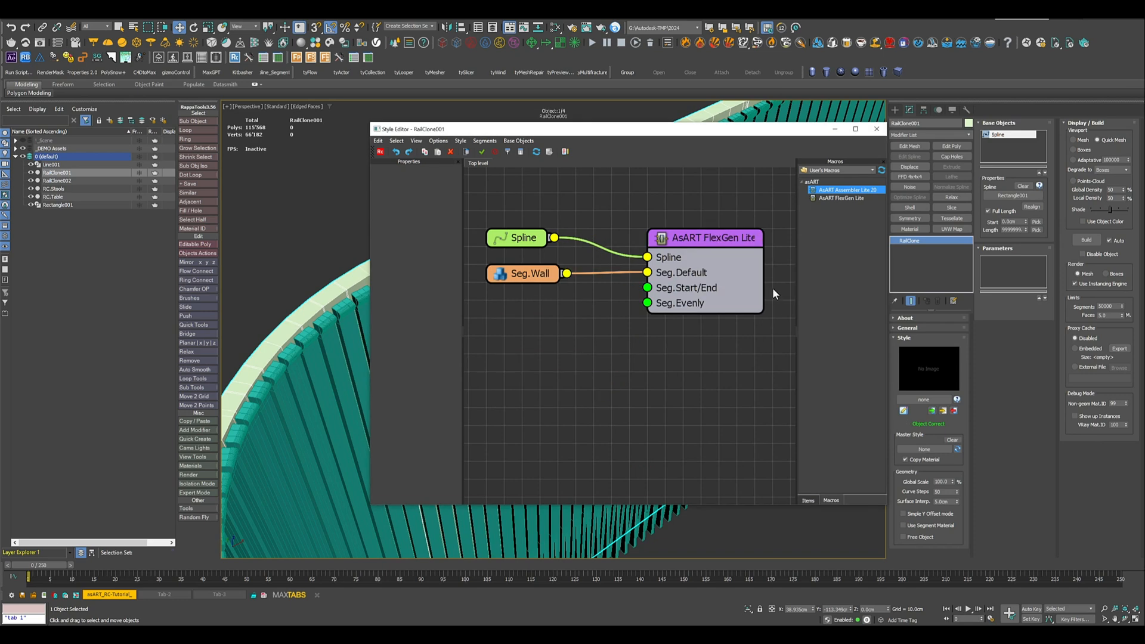
click(711, 252)
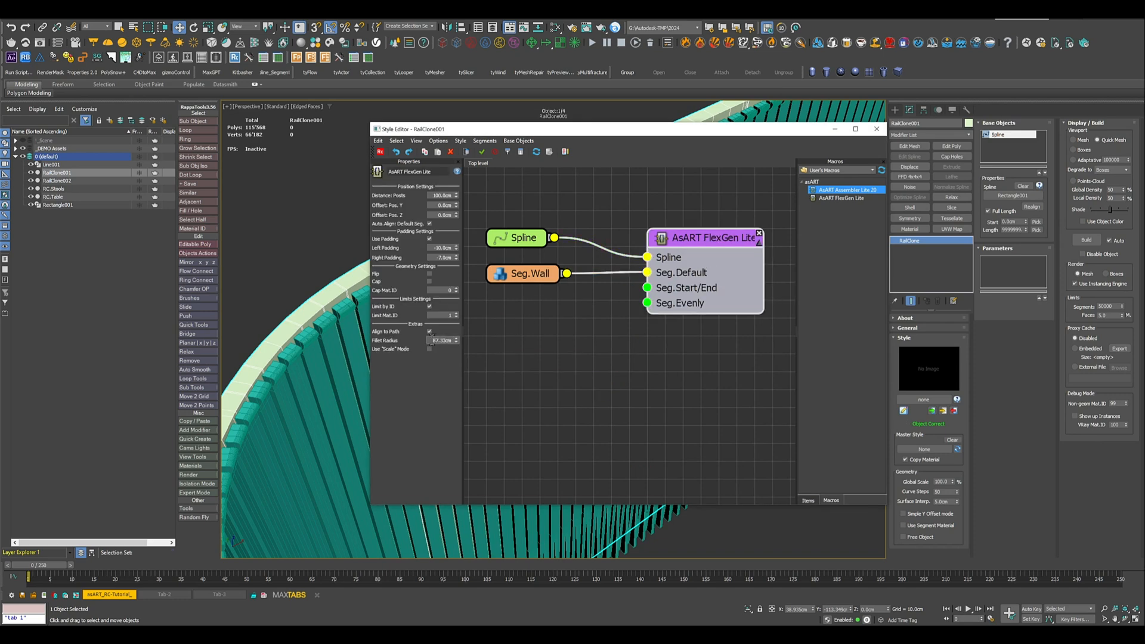
text(30)
key(Return)
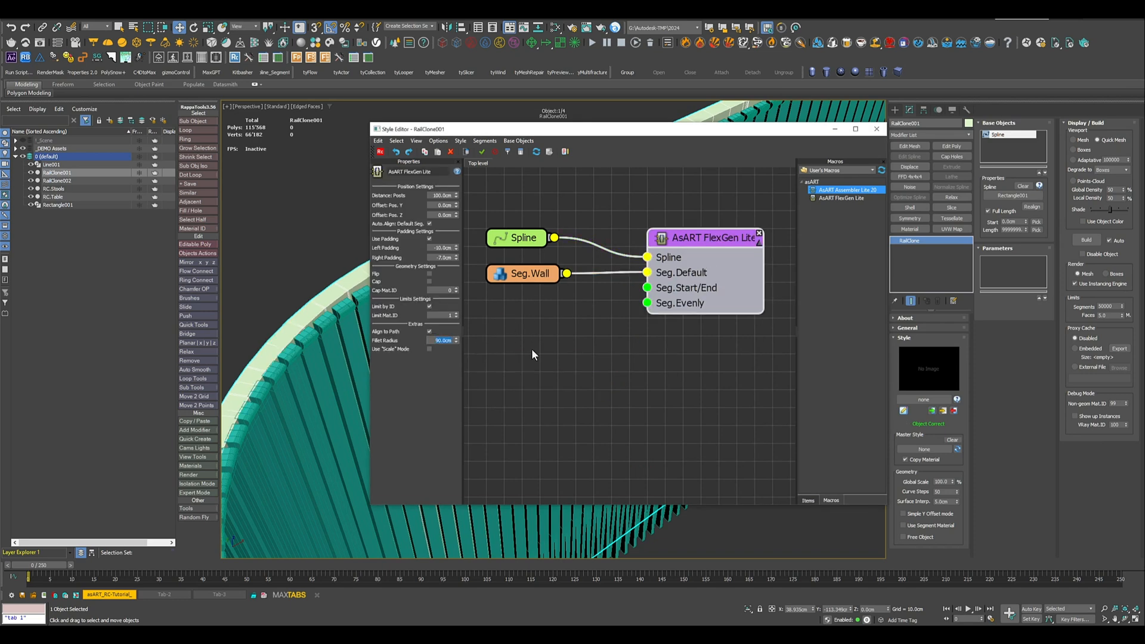
- Open the panels' RailClone002 style and set the assembler macro's Fillet Radius to 90 cm to match the wall
click(331, 315)
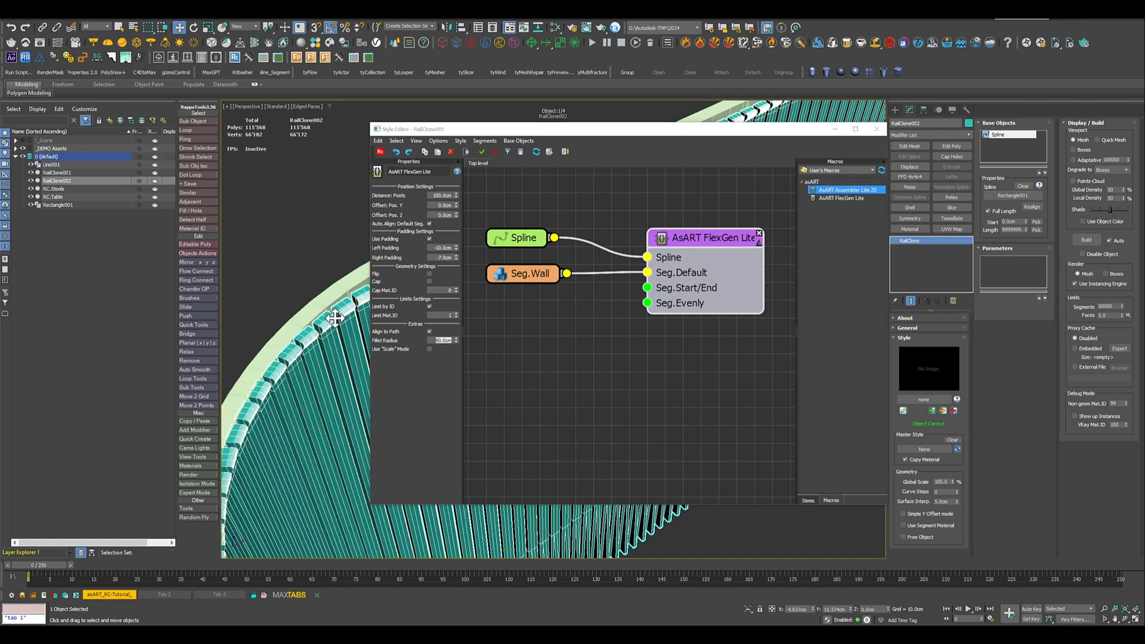
click(903, 410)
click(734, 326)
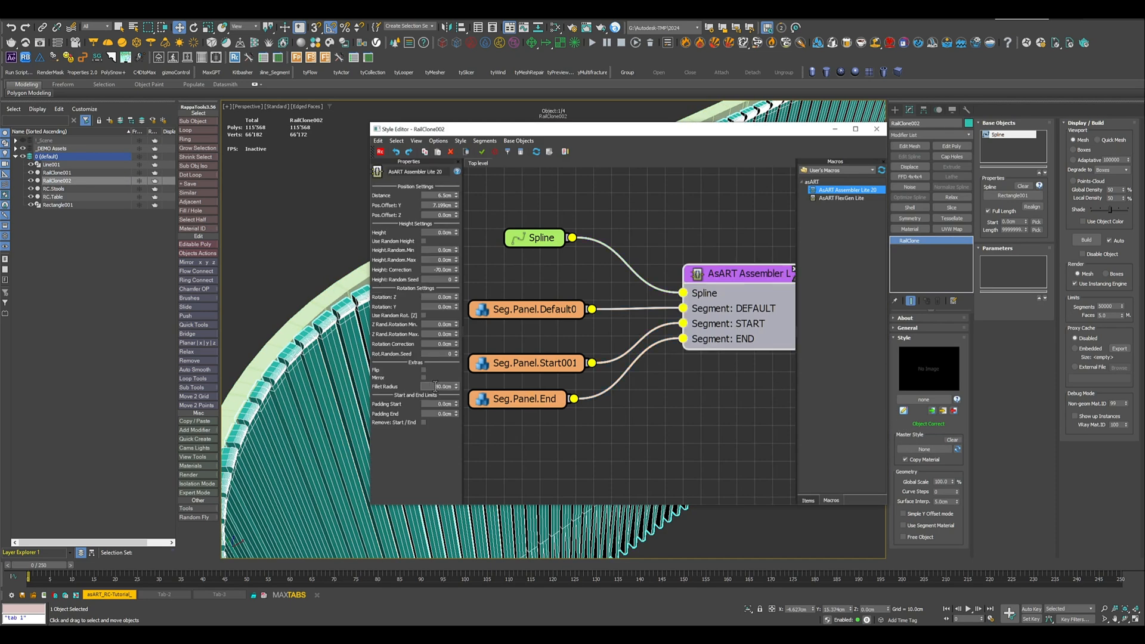
drag(475, 392, 627, 365)
key(Return)
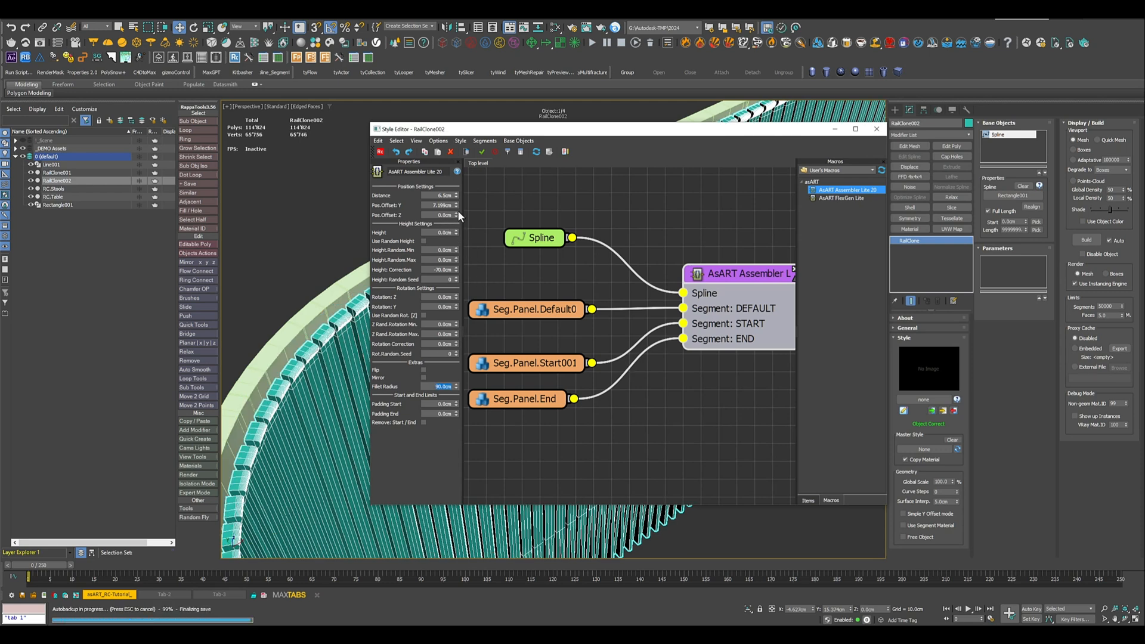
- Set the panel assembler macro's Y position offset to about 2.88 cm and turn off edged-face display in the viewport
drag(457, 205, 458, 226)
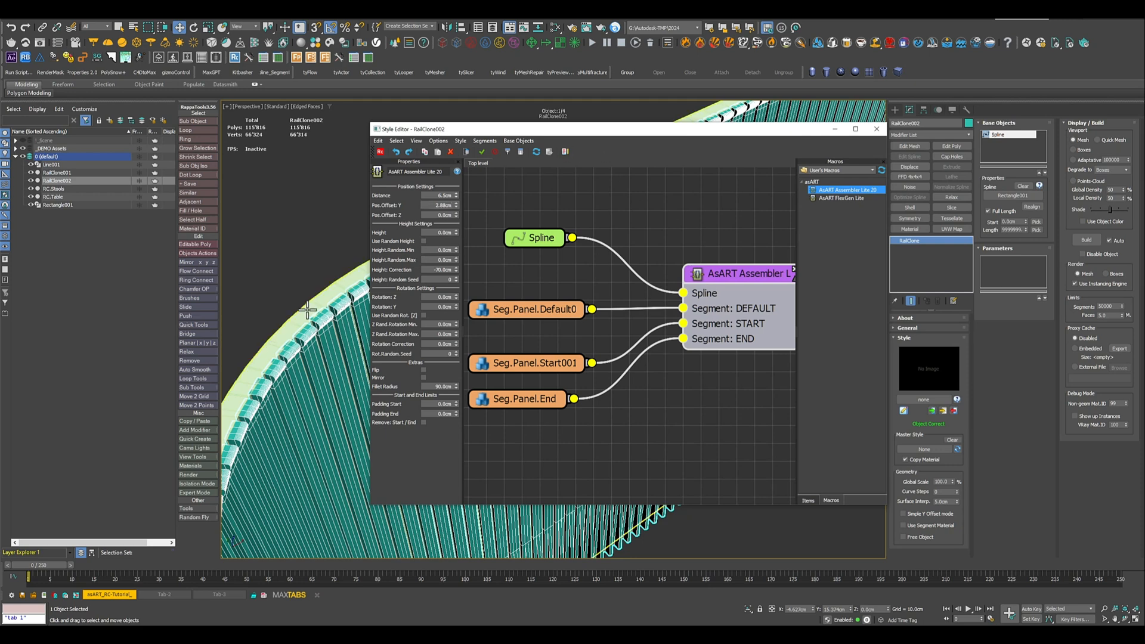
alt+middle_drag(309, 312, 155, 258)
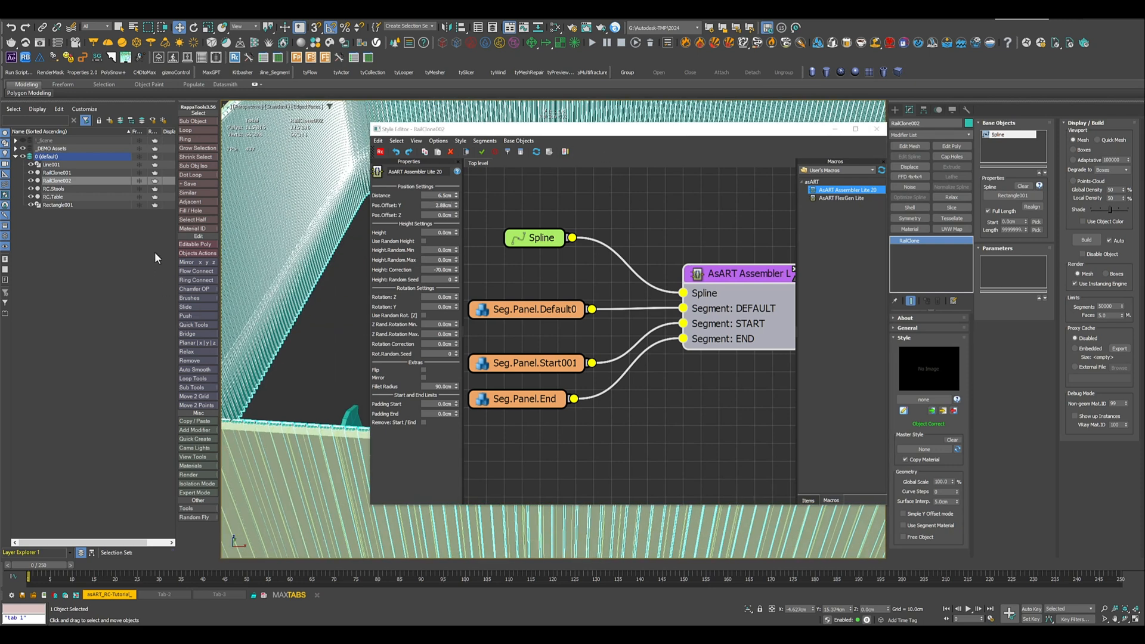
alt+middle_drag(281, 248, 294, 315)
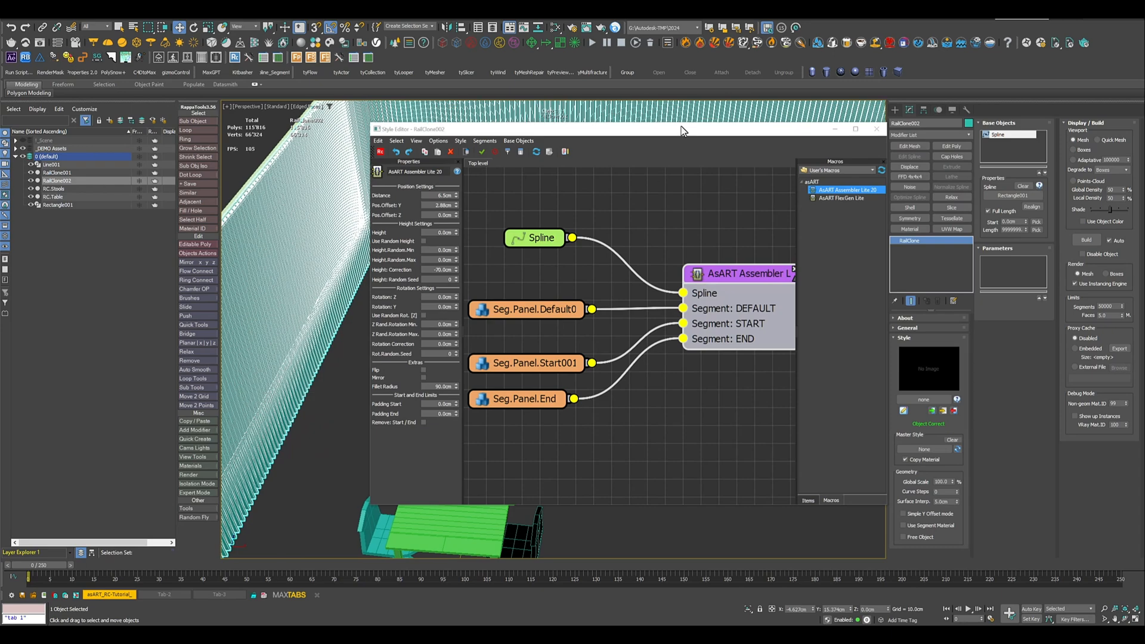
drag(660, 132, 1144, 411)
middle_drag(502, 280, 481, 318)
key(F4)
scroll(484, 323, up, 5)
scroll(484, 322, up, 2)
scroll(480, 319, down, 4)
- Reopen the panels' RailClone002 style and enable Use Random Height with a minimum of 60 cm and a maximum of 90 cm
click(903, 410)
drag(1007, 168, 539, 162)
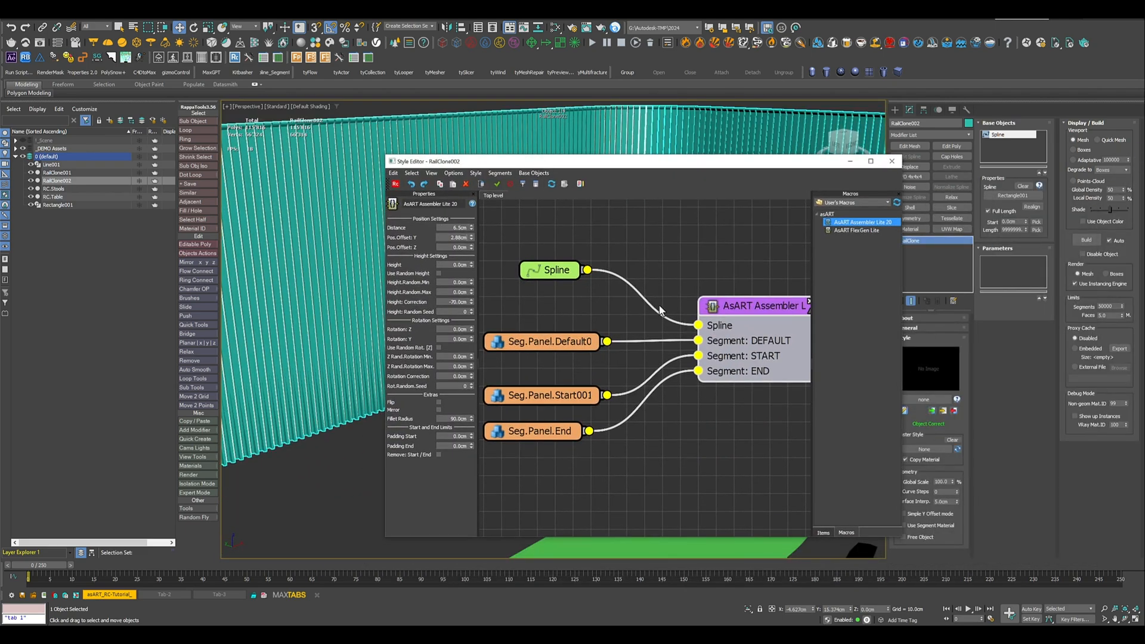
click(438, 273)
text(50)
key(Return)
drag(451, 292, 500, 289)
text(90)
key(Return)
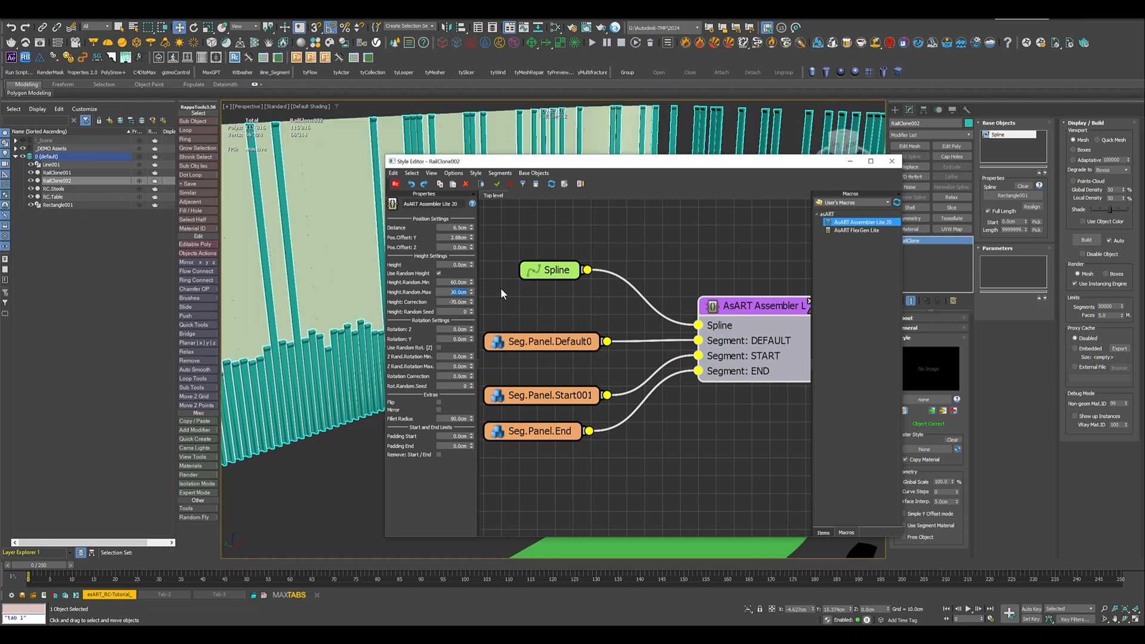
- Reset the Height Correction of the panel assembler macro to 0 cm
right_click(471, 304)
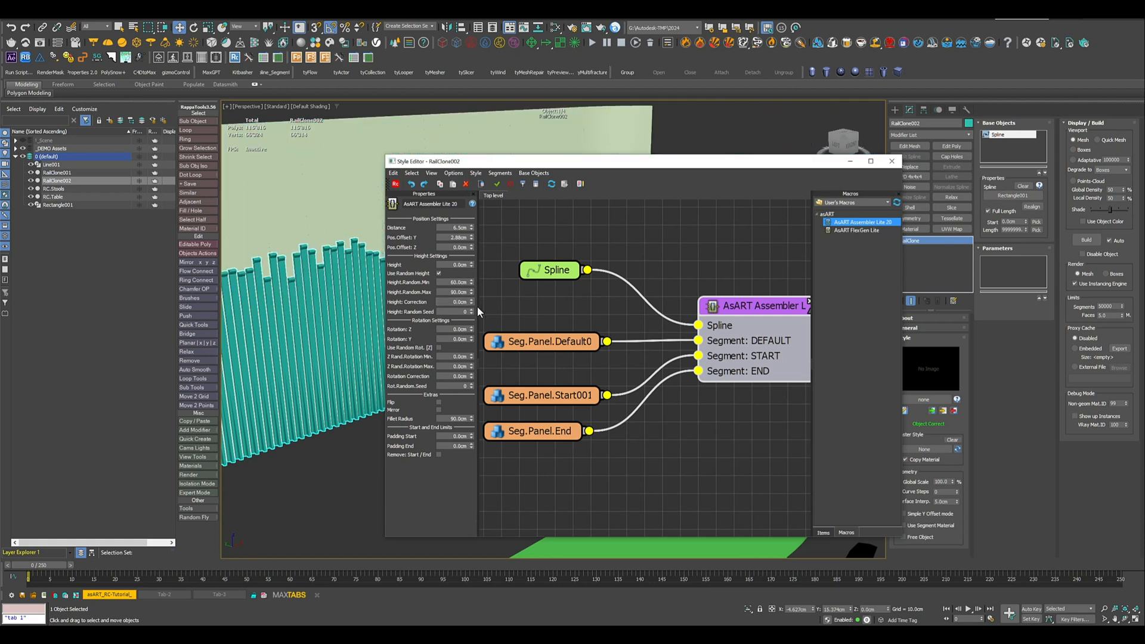
drag(508, 170, 709, 164)
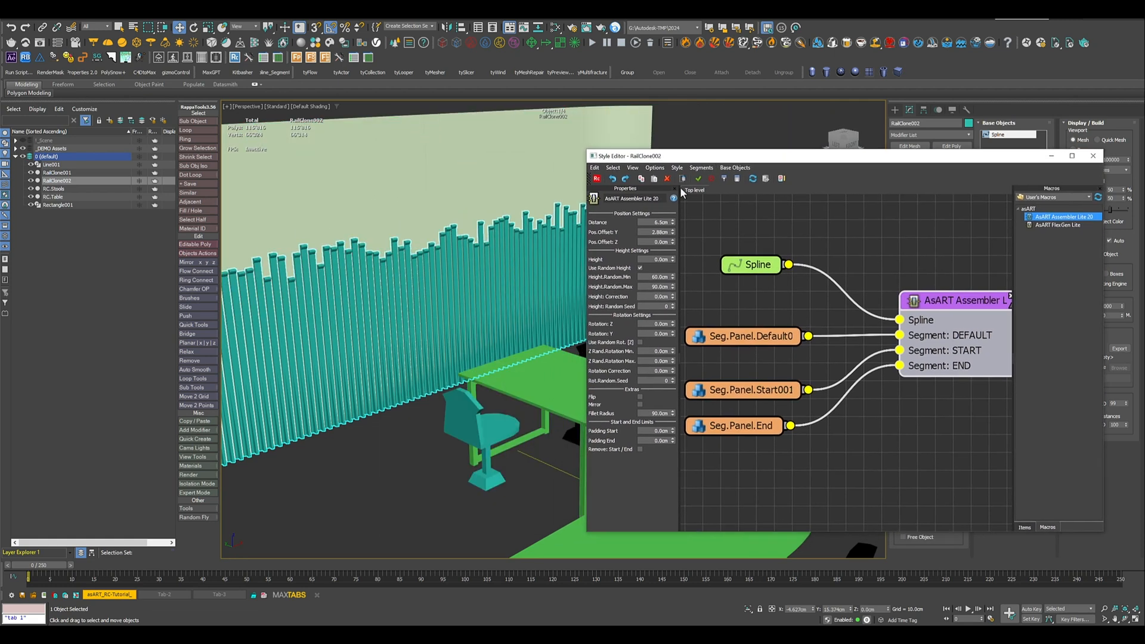
alt+middle_drag(423, 259, 316, 298)
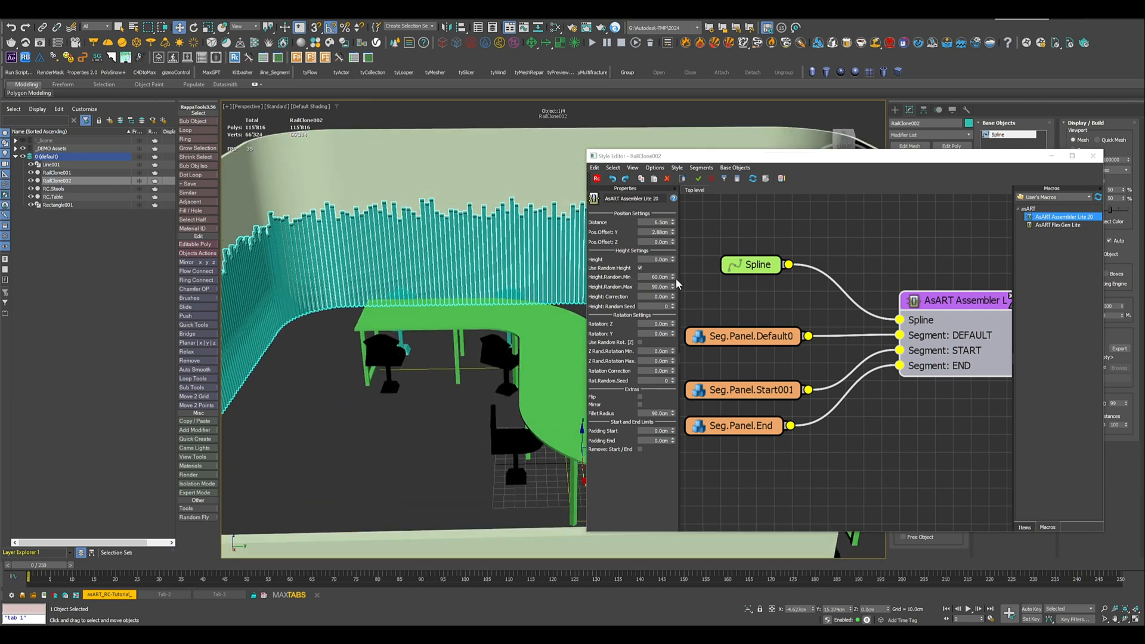
- Set the panels' random height range to a maximum of 160 cm and a minimum of 90 cm
click(673, 284)
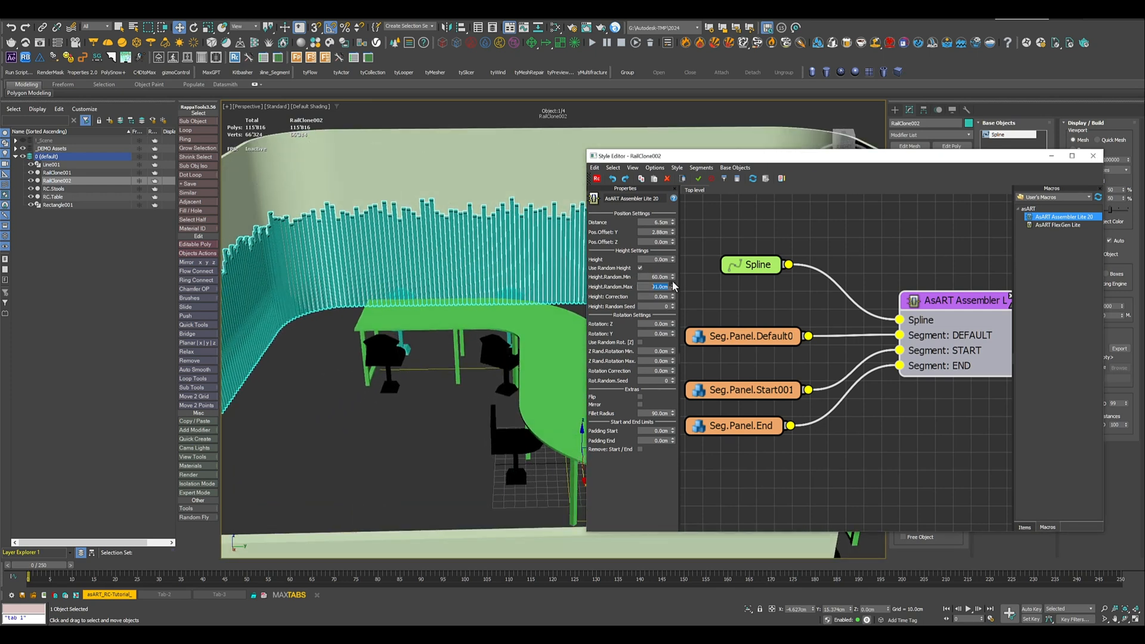
drag(672, 250, 656, 200)
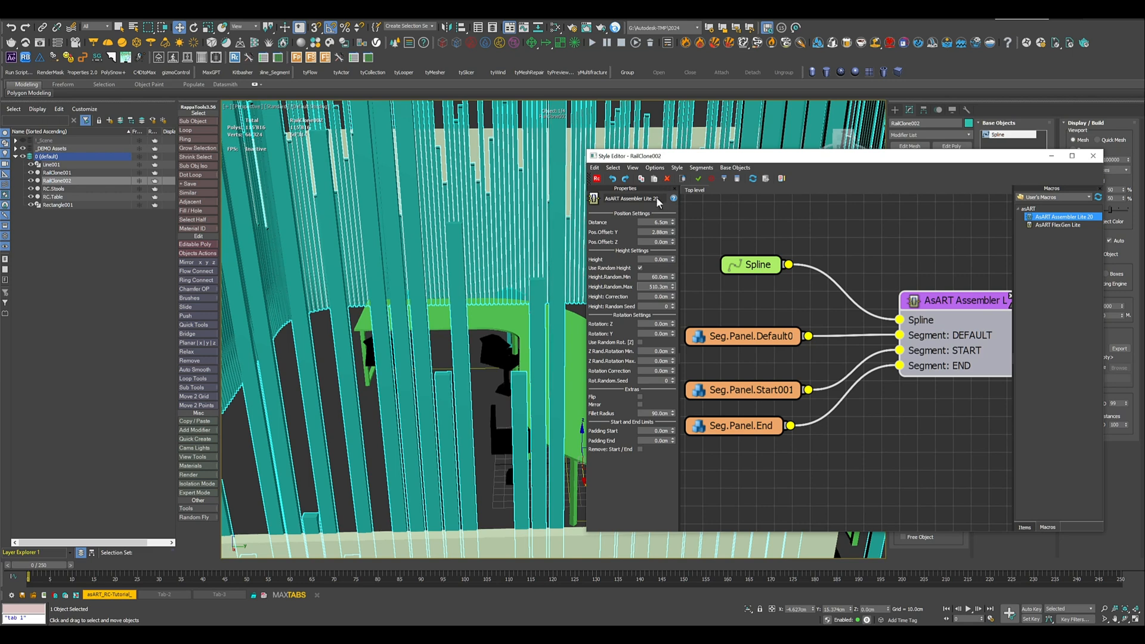
drag(670, 282, 671, 268)
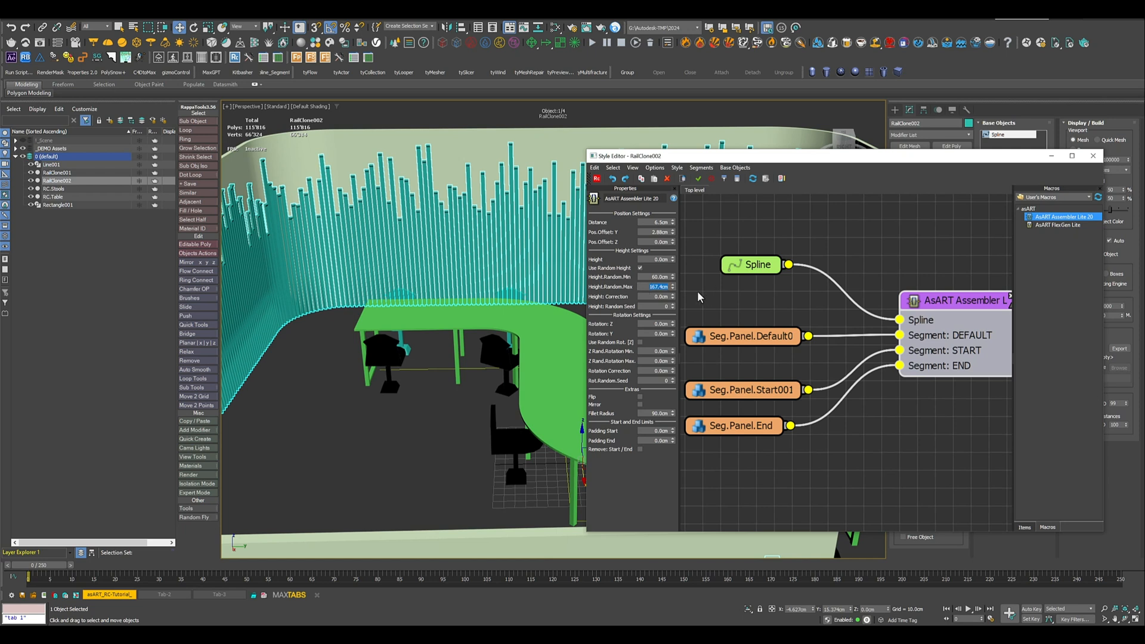
text(160)
key(Return)
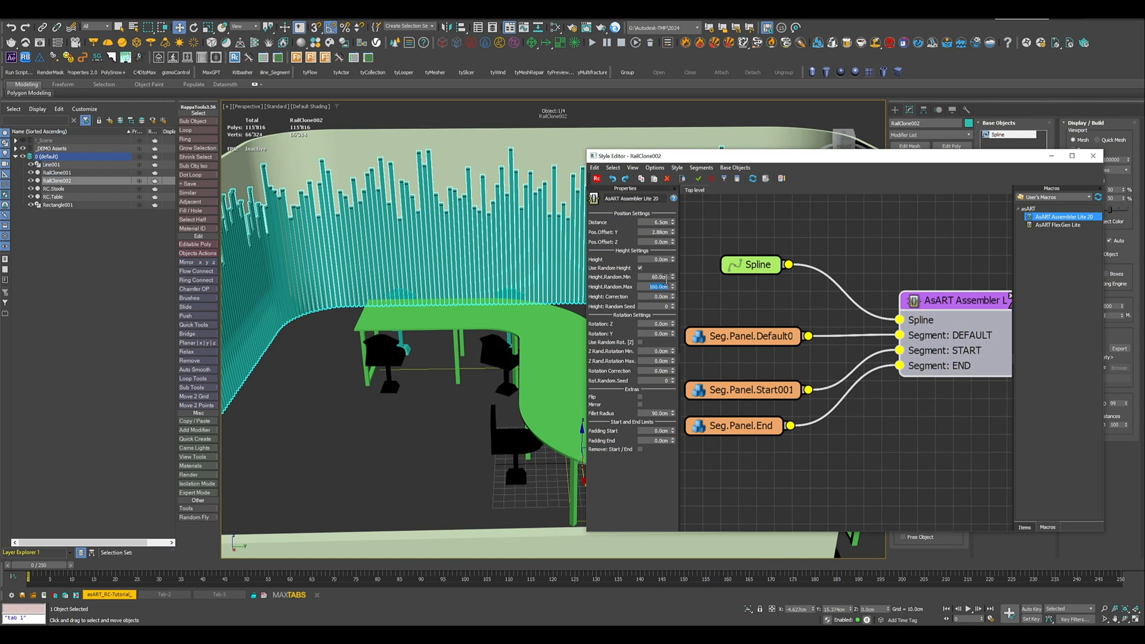
click(666, 278)
text(90)
key(Return)
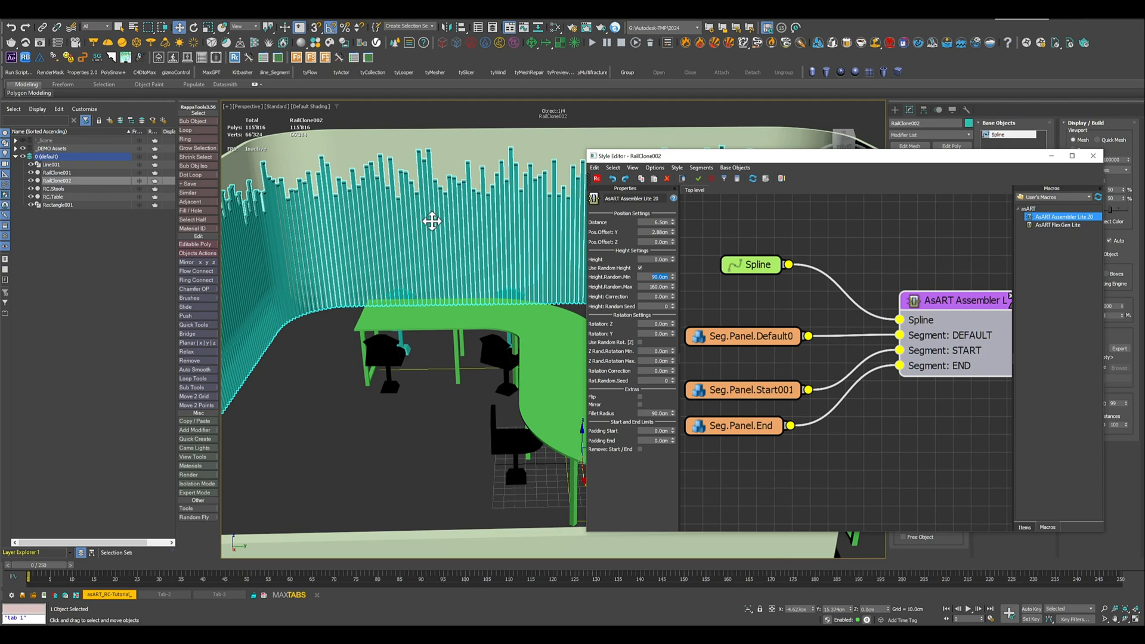
- Examine the randomly sized panels along the wall and its rounded corners, close up and from outside the room
drag(895, 155, 1144, 156)
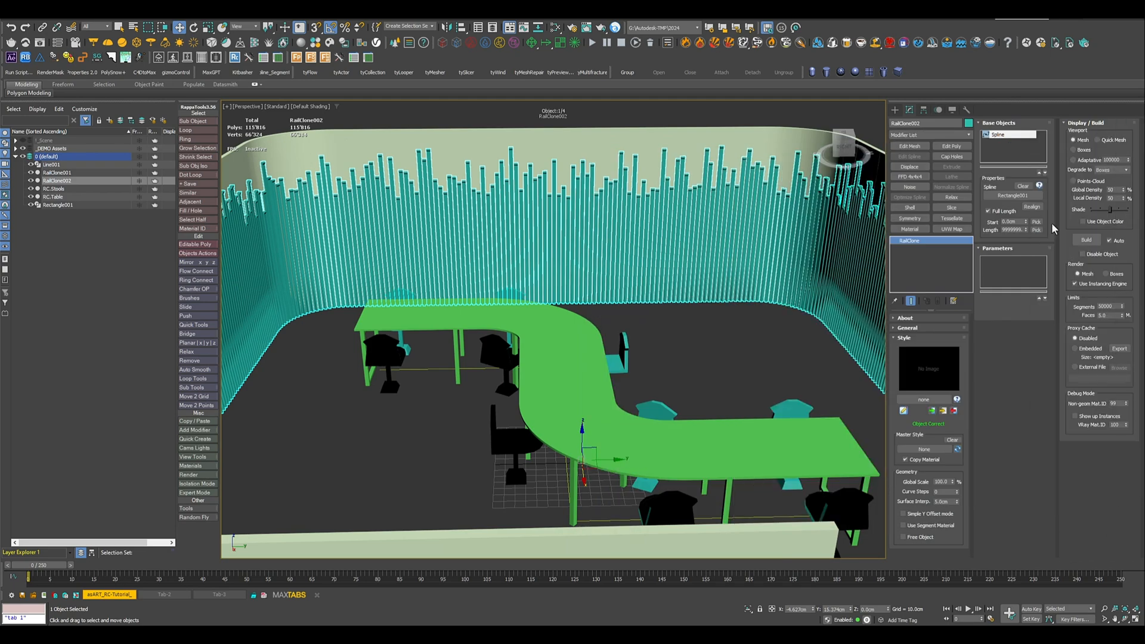
alt+middle_drag(669, 277, 626, 273)
scroll(595, 278, up, 8)
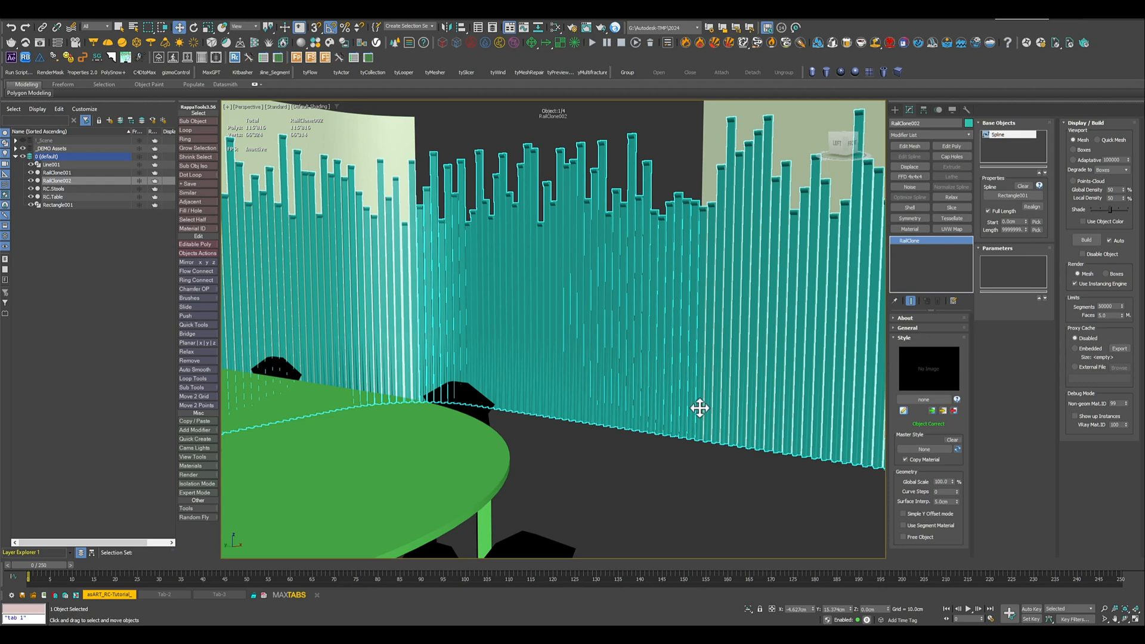
scroll(628, 406, down, 3)
alt+middle_drag(645, 388, 604, 404)
scroll(703, 399, down, 6)
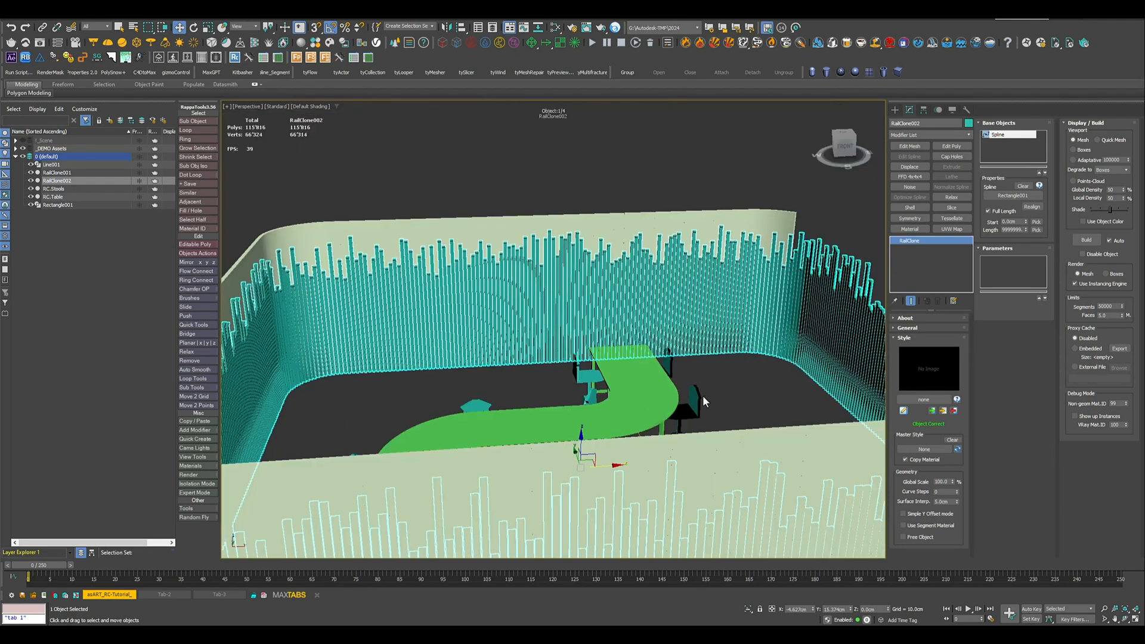
alt+middle_drag(775, 387, 684, 395)
middle_drag(766, 476, 673, 397)
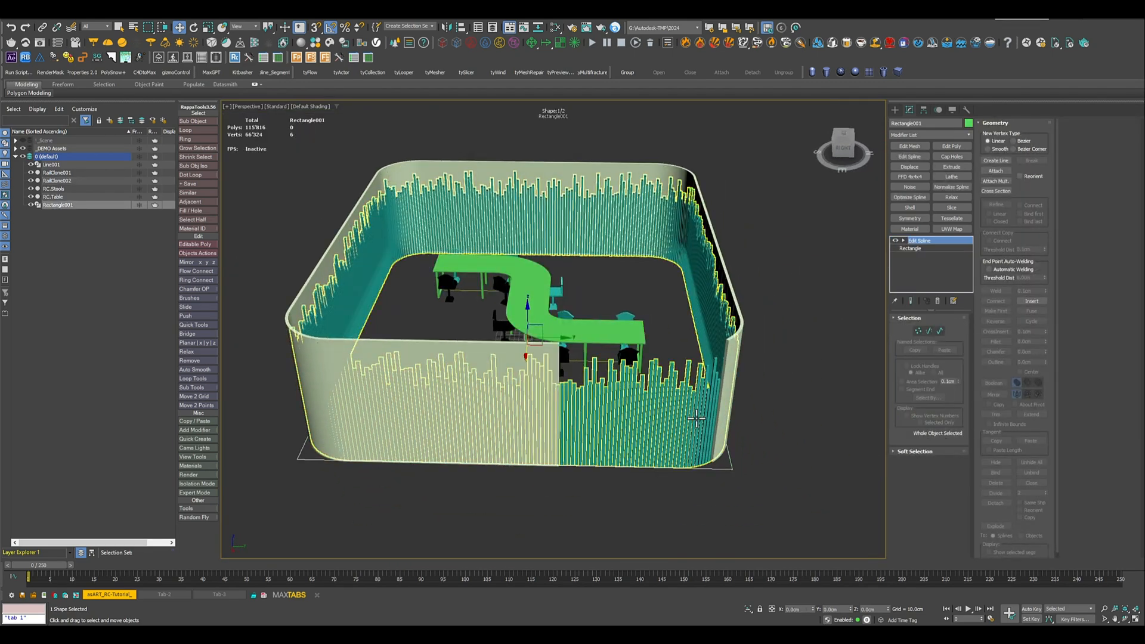
- Enable Limit by ID on the RailClone002 assembler macro to restrict the panels to spline segments with material ID 1
drag(1144, 147, 531, 147)
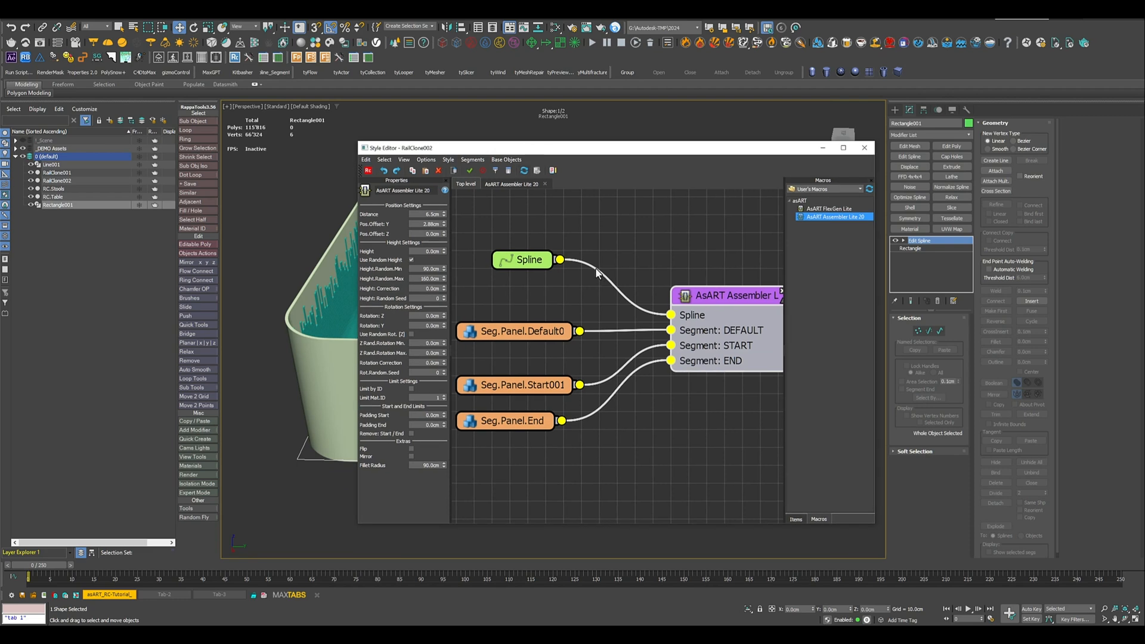
click(411, 389)
drag(526, 152, 1144, 151)
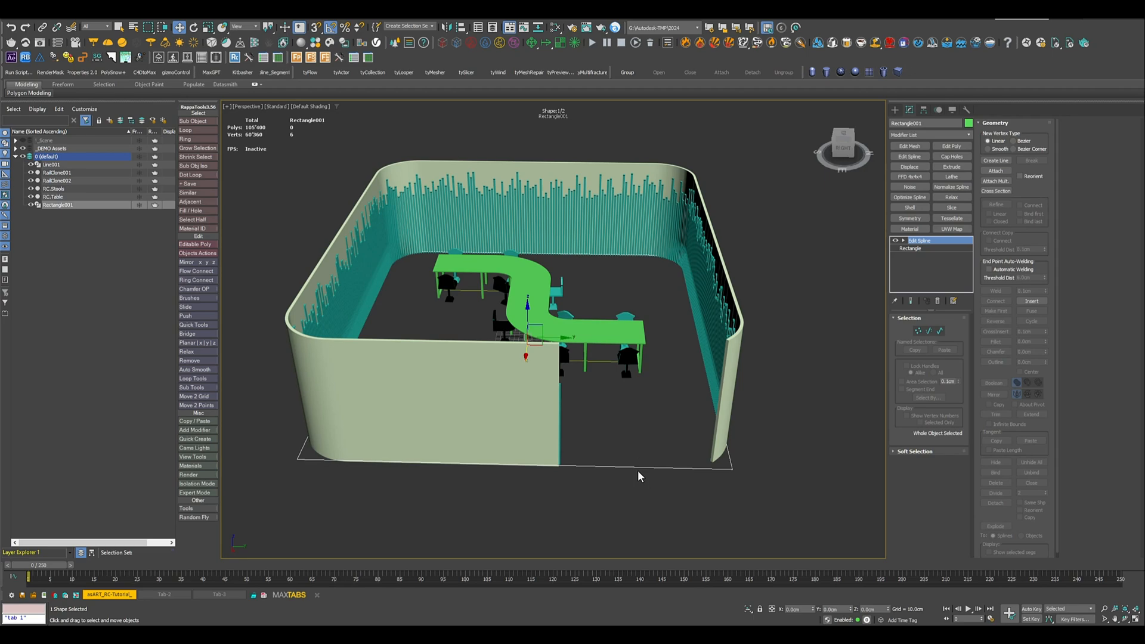
- Reduce the Distance between the panels to about 5.33 cm in the RailClone002 style
alt+middle_drag(664, 293, 647, 316)
scroll(655, 253, up, 6)
scroll(542, 247, up, 4)
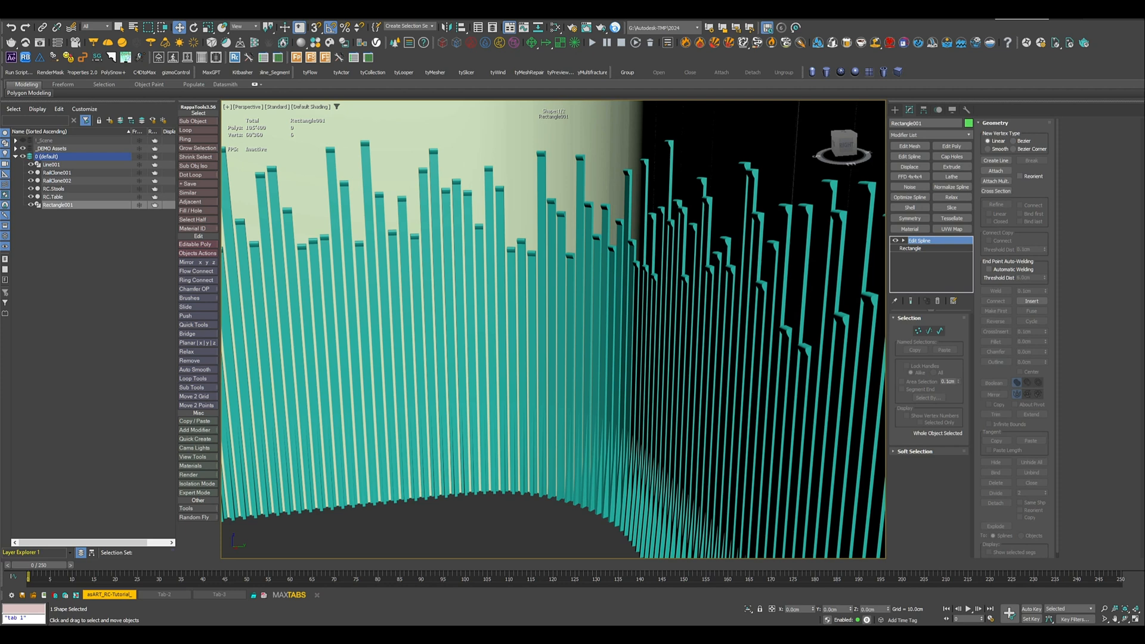
drag(0, 159, 545, 151)
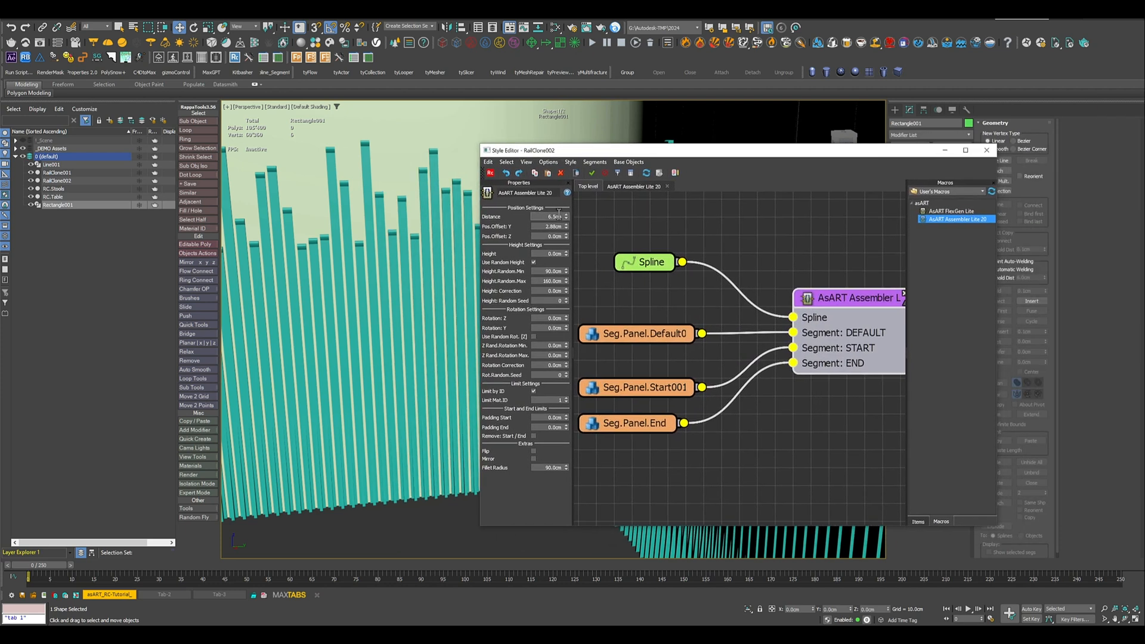
drag(565, 219, 566, 219)
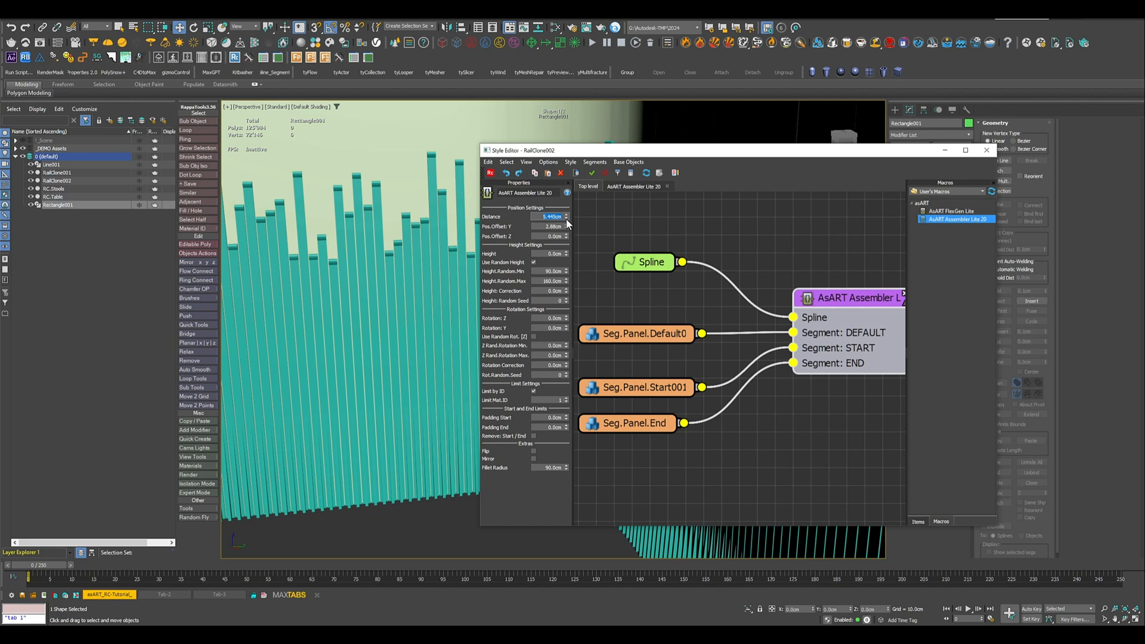
drag(567, 218, 566, 219)
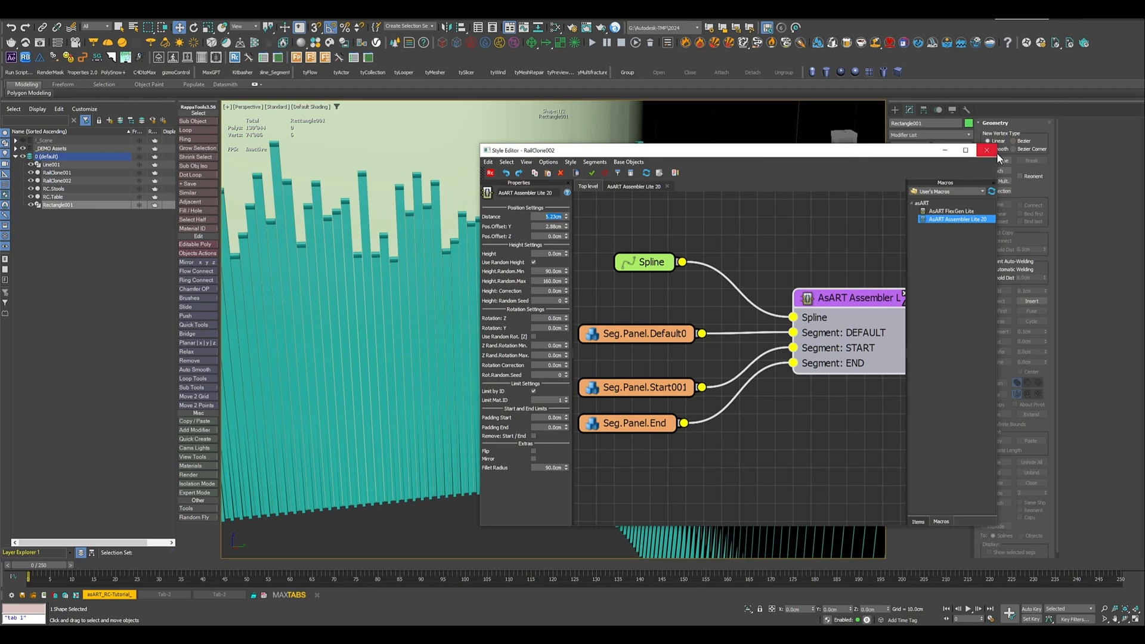
drag(690, 153, 1144, 179)
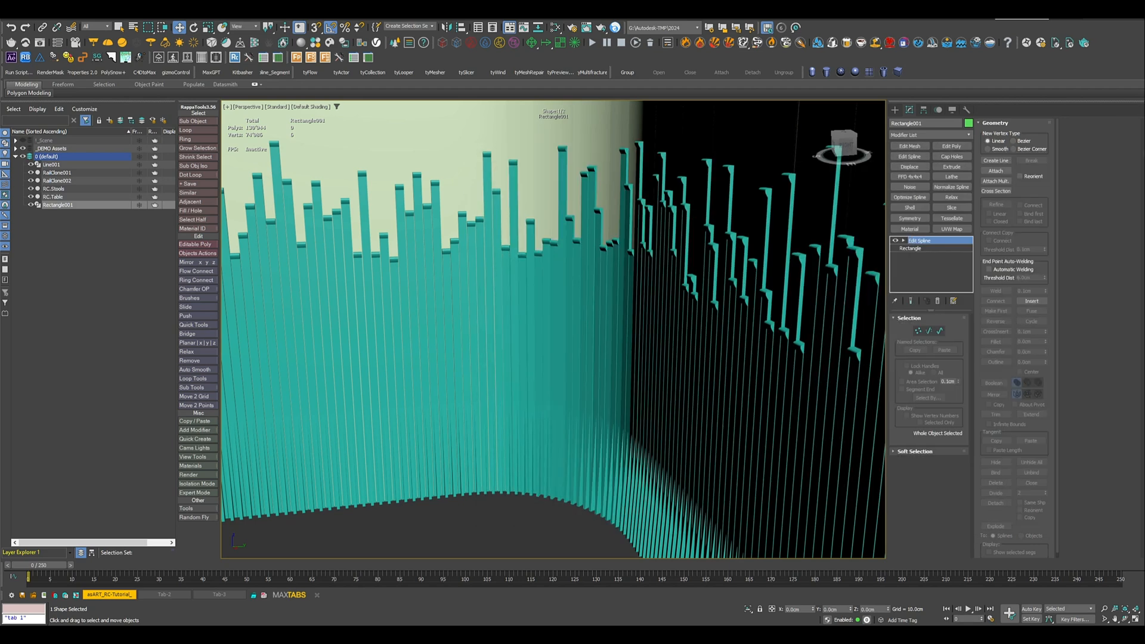
- Select all objects of the 0 (default) layer, from Line001 through Rectangle001, and hide them
alt+middle_drag(432, 337, 553, 278)
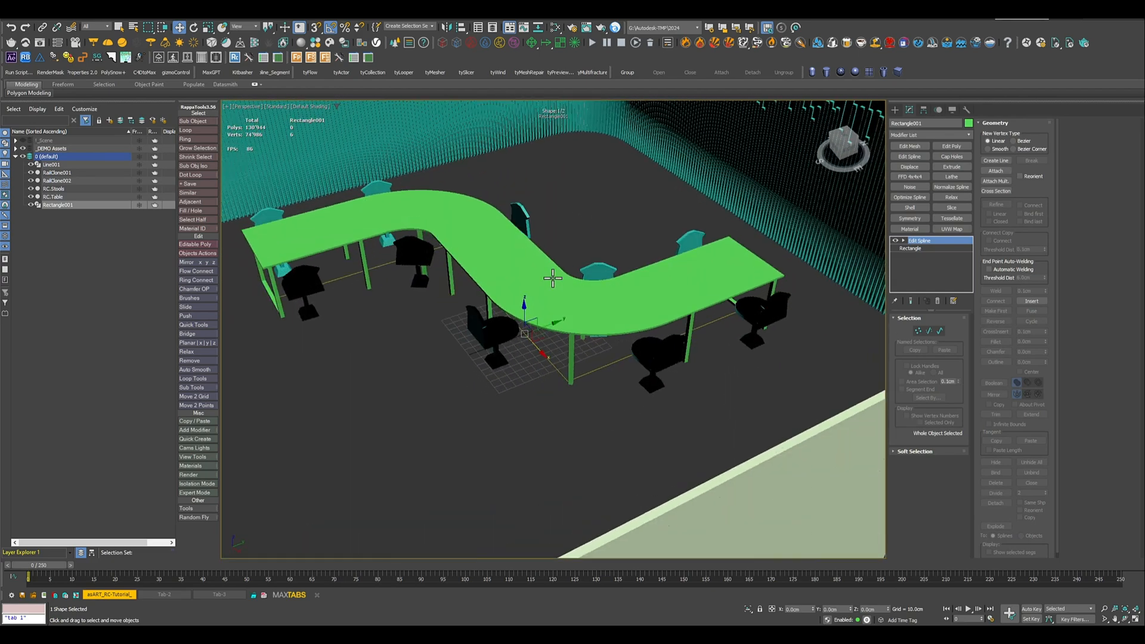
mouse_move(534, 327)
alt+middle_down()
mouse_move(524, 312)
mouse_move(572, 319)
mouse_move(541, 339)
alt+middle_up()
scroll(541, 339, down, 3)
mouse_move(596, 363)
middle_down()
mouse_move(541, 372)
mouse_move(590, 334)
mouse_move(579, 354)
middle_up()
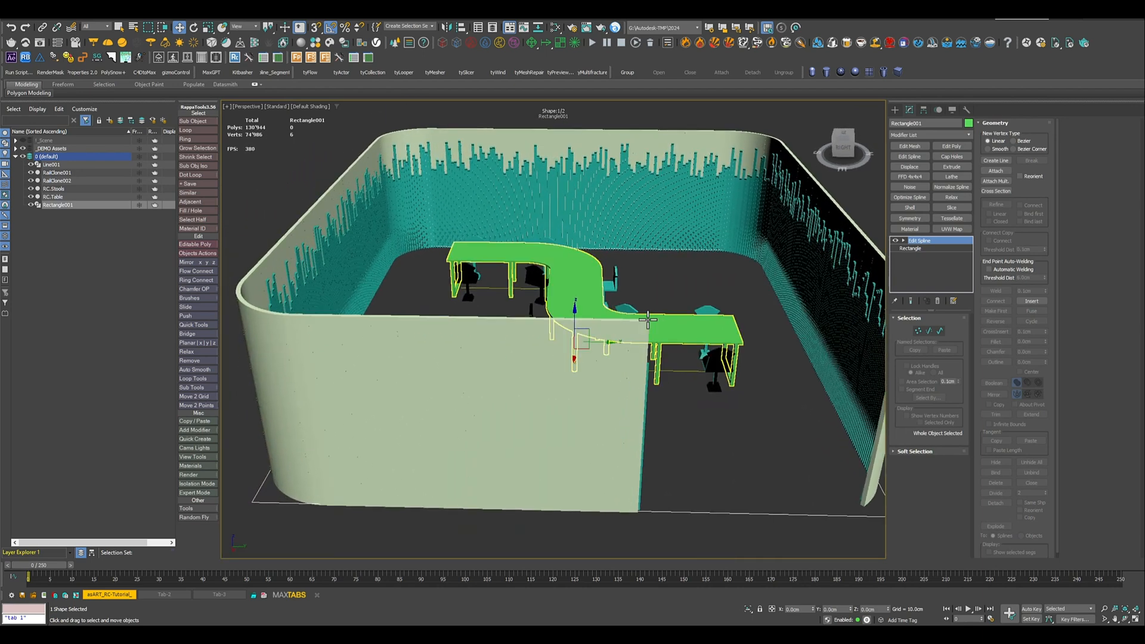
middle_drag(436, 239, 470, 253)
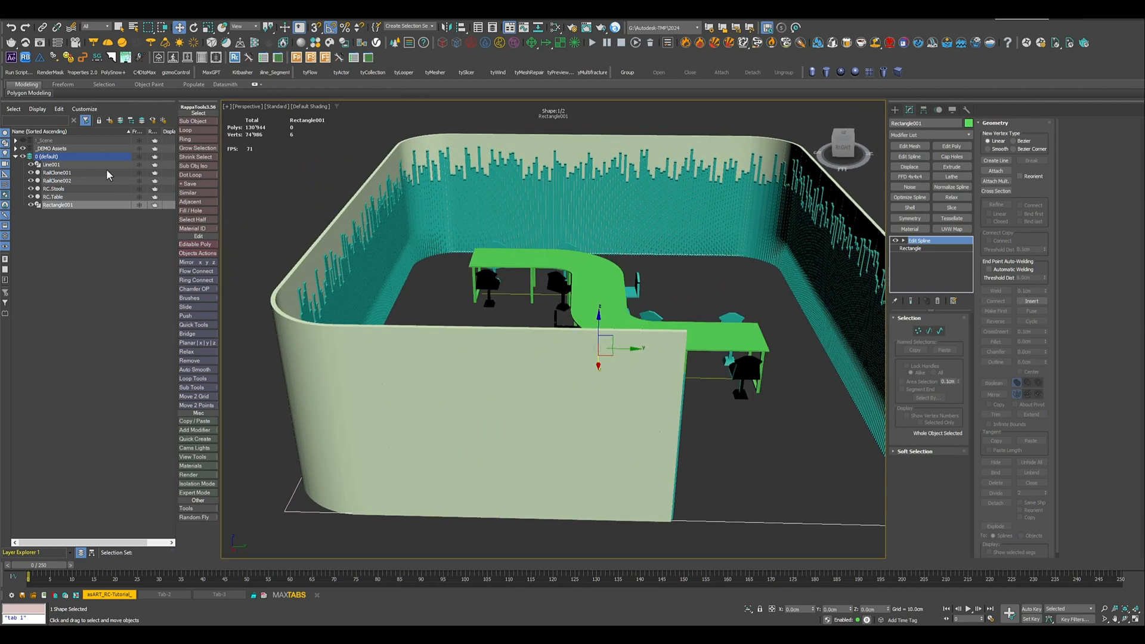
click(52, 165)
click(56, 211)
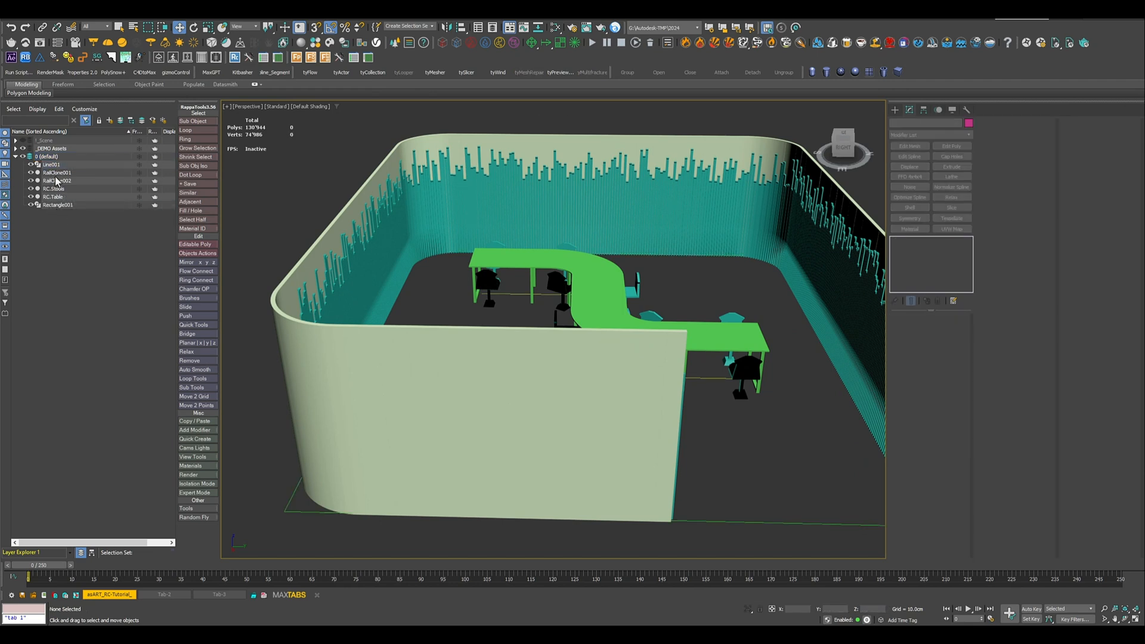
click(22, 157)
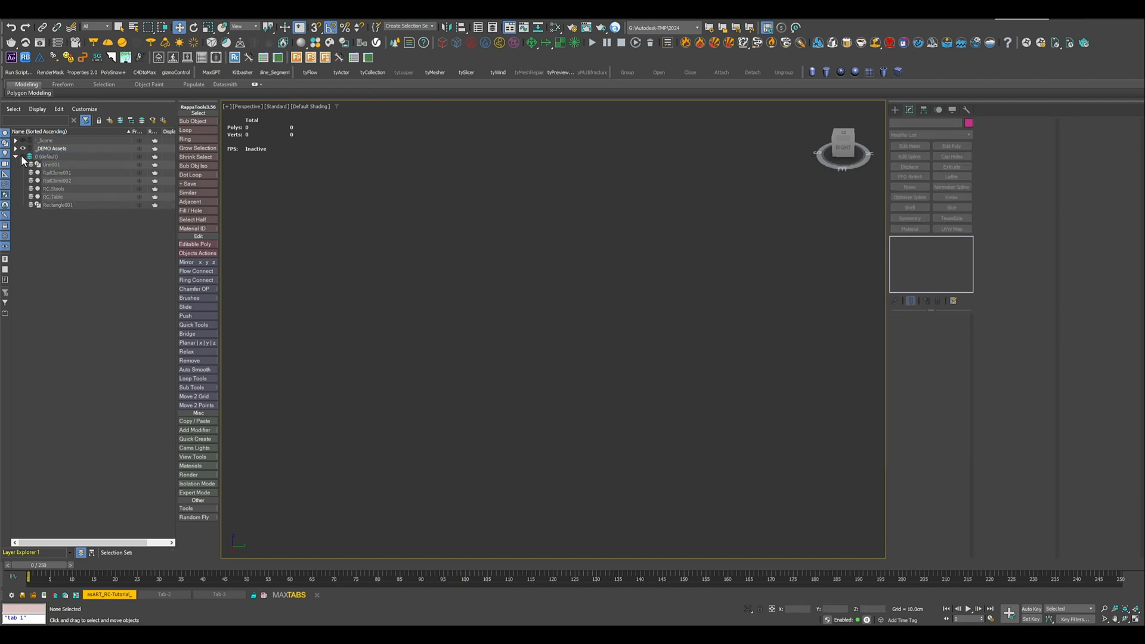
click(23, 156)
click(58, 166)
shift+click(63, 205)
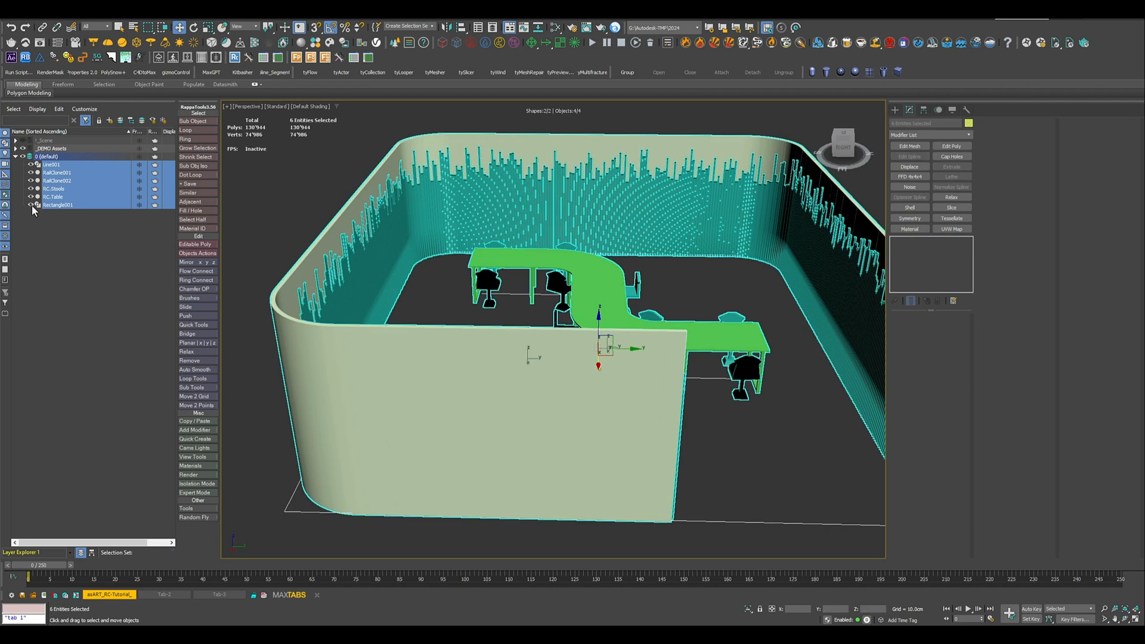
key(alt+h)
- Import the Pendant 81-21 lamp from the Pendants category of the Lighting 3D models in Chaos Cosmos, and close the asset browser
click(331, 43)
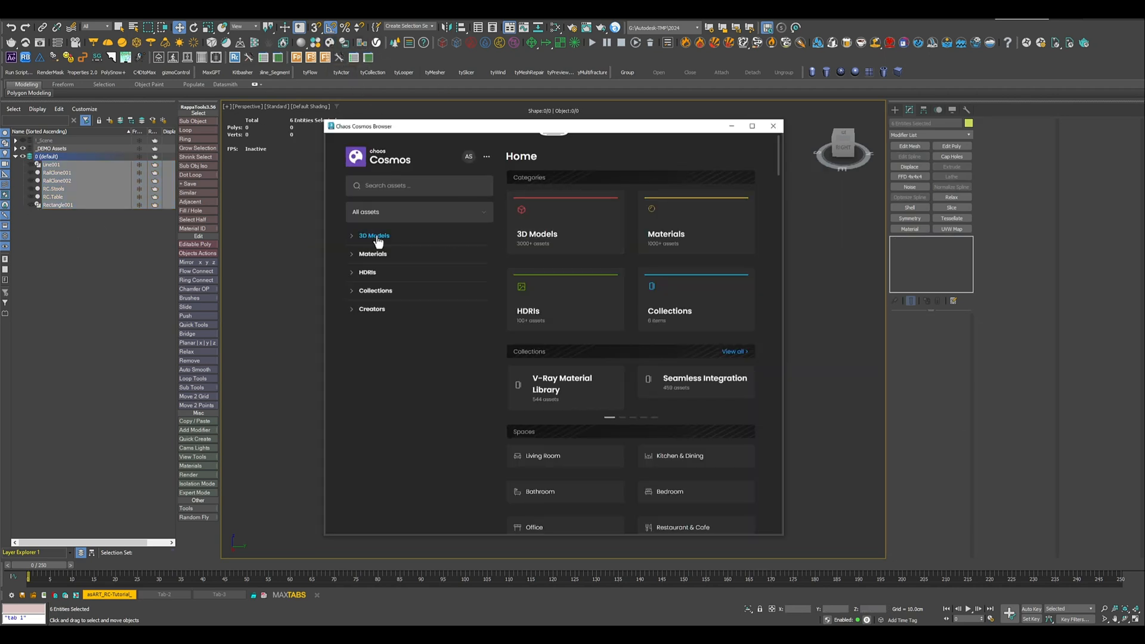
click(370, 235)
click(382, 279)
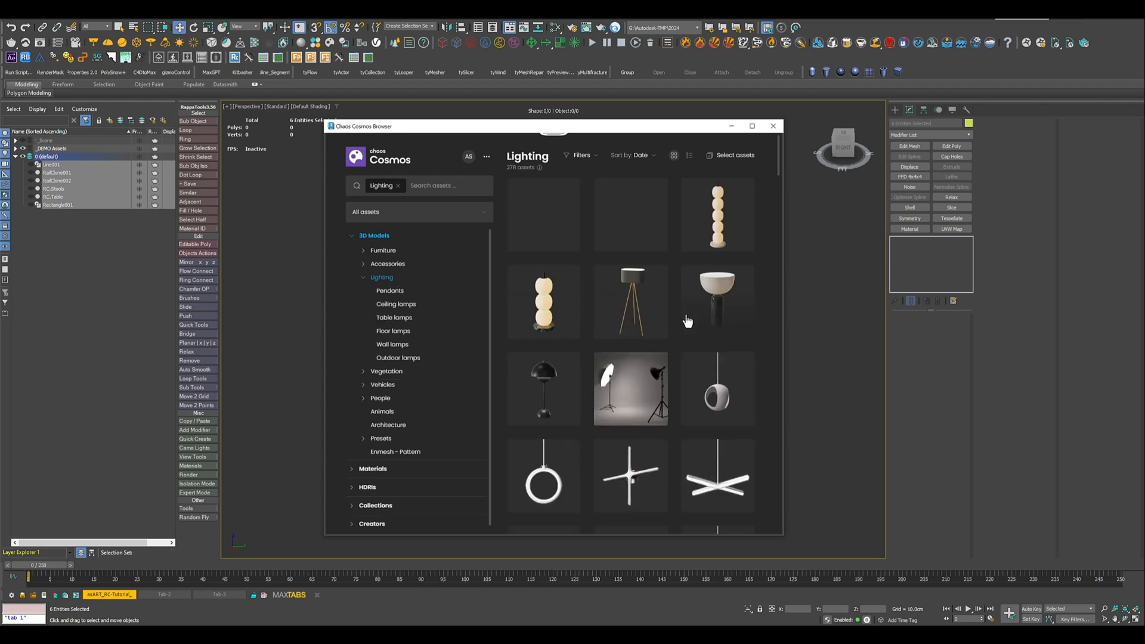
scroll(661, 298, down, 10)
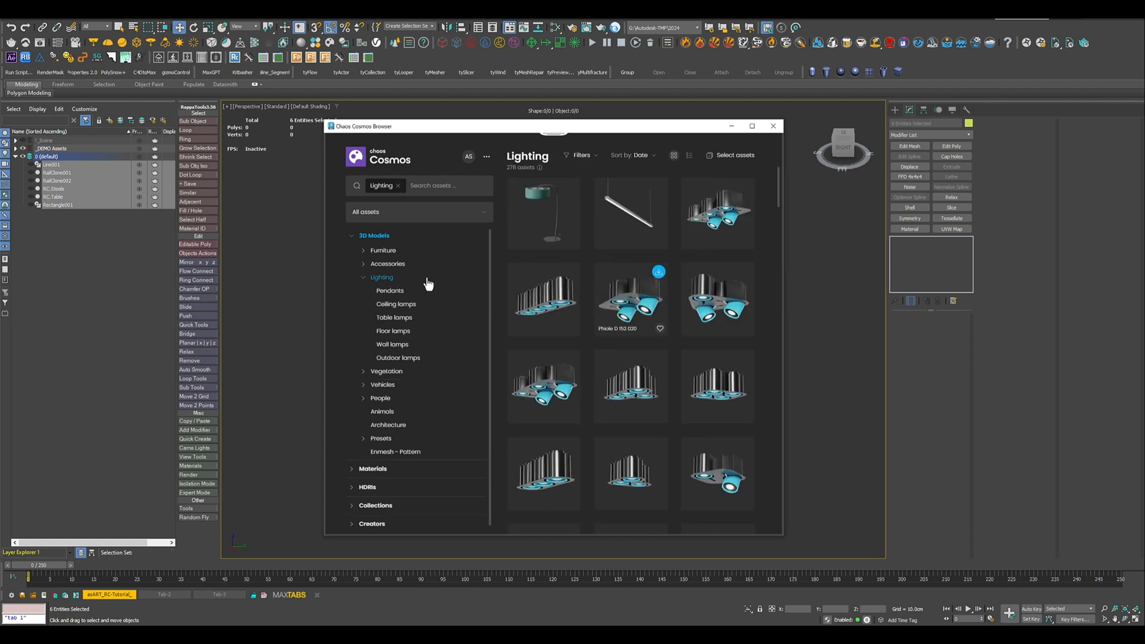
click(389, 291)
scroll(662, 344, down, 10)
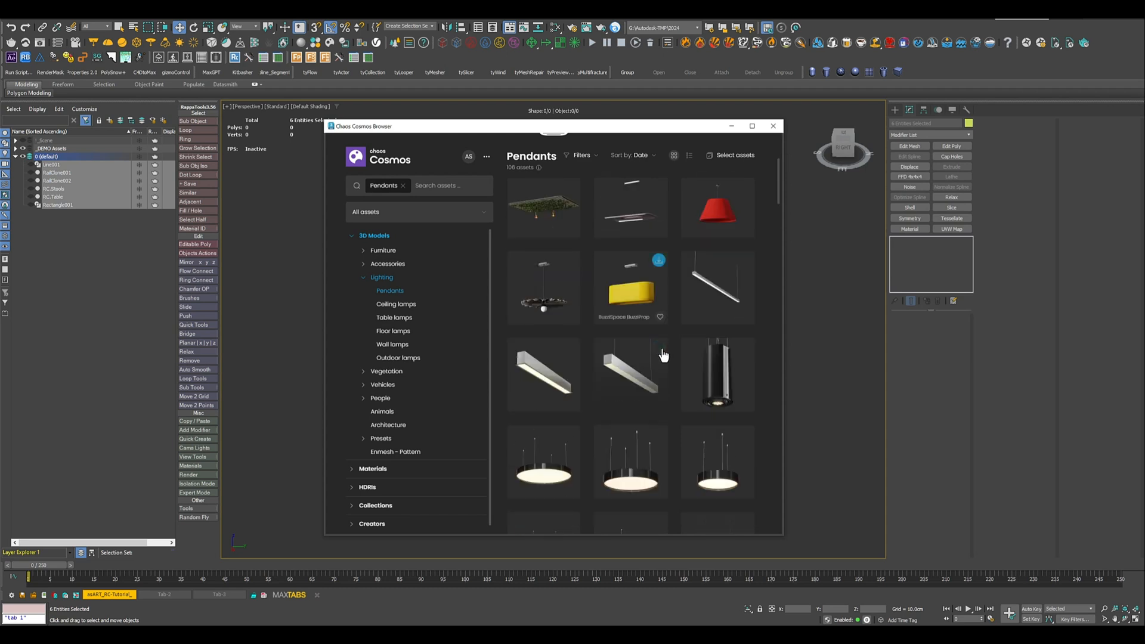
scroll(662, 346, down, 10)
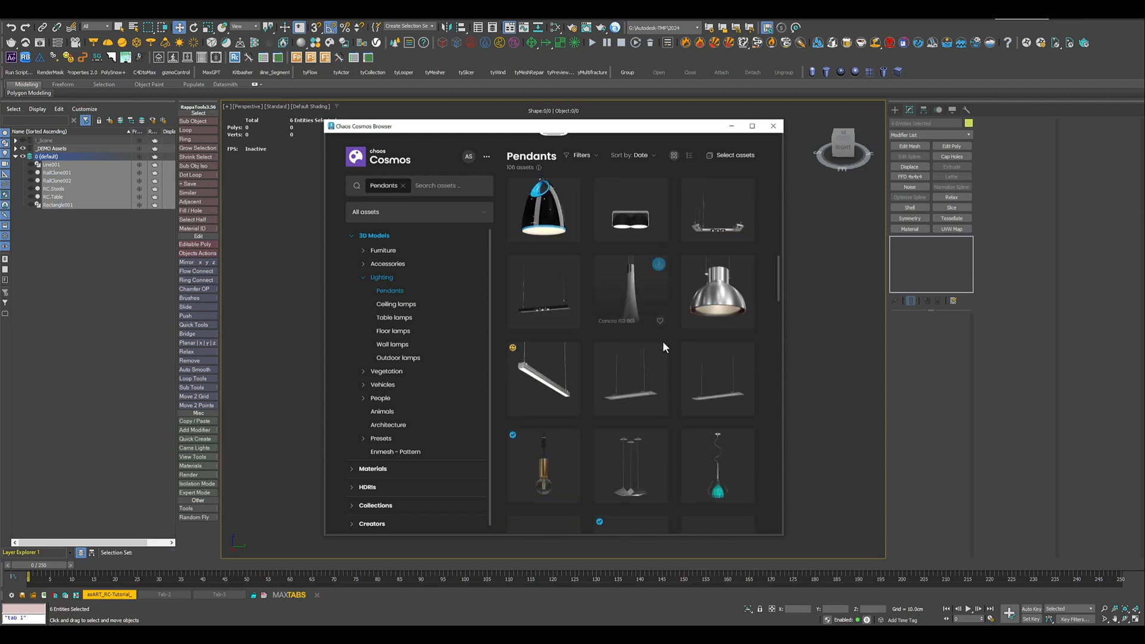
click(659, 230)
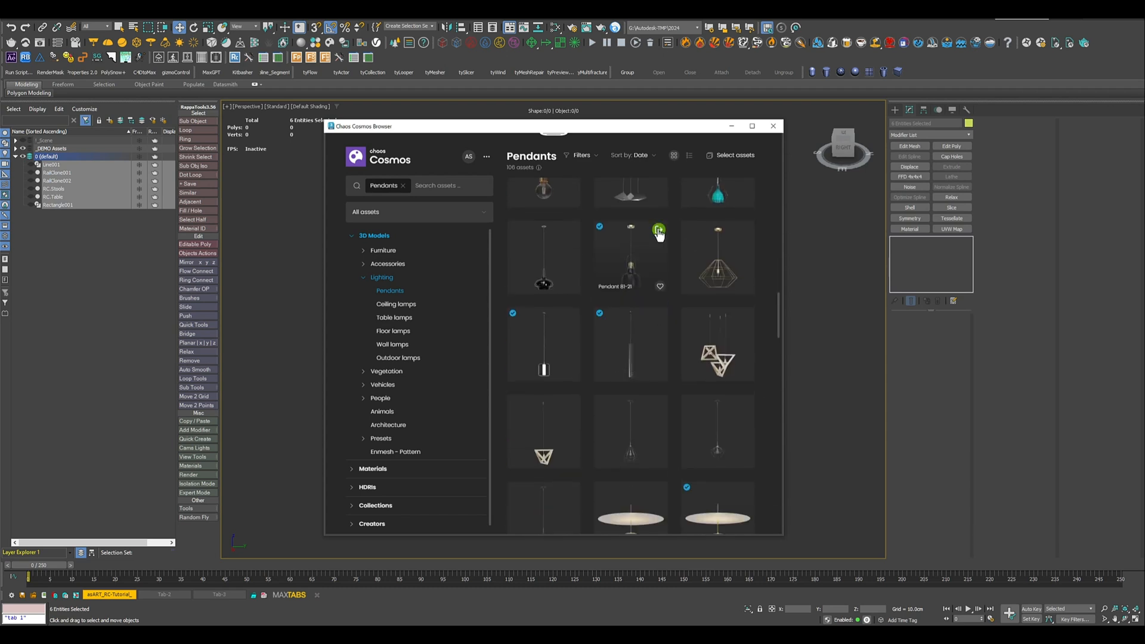
click(773, 126)
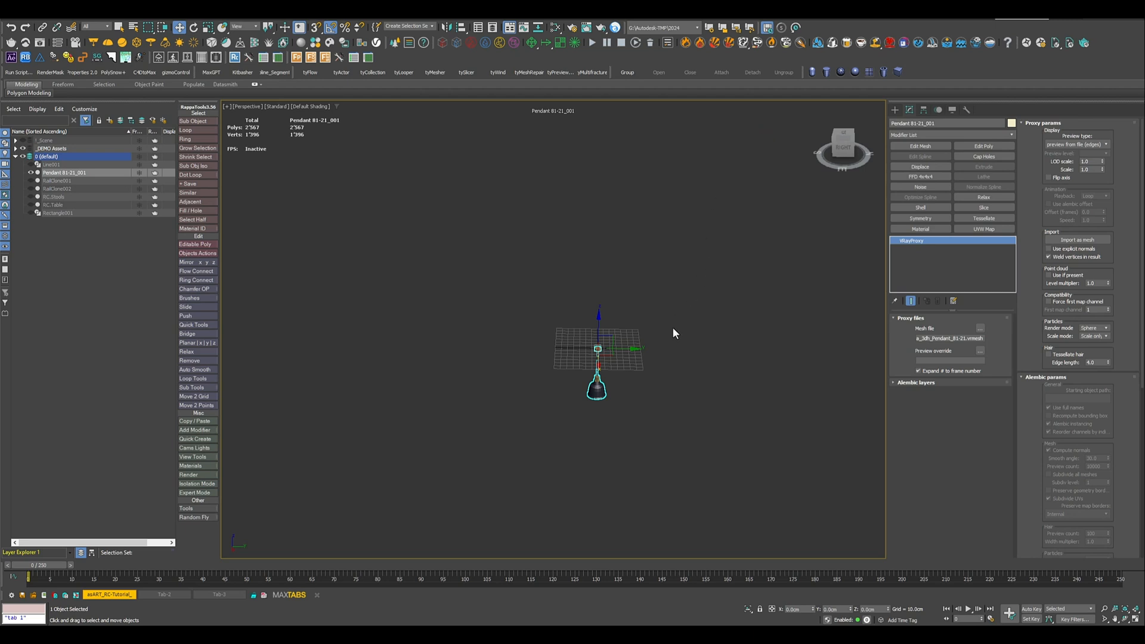
- Import the pendant's V-Ray proxy into the scene as a mesh and delete the original proxy
click(1086, 240)
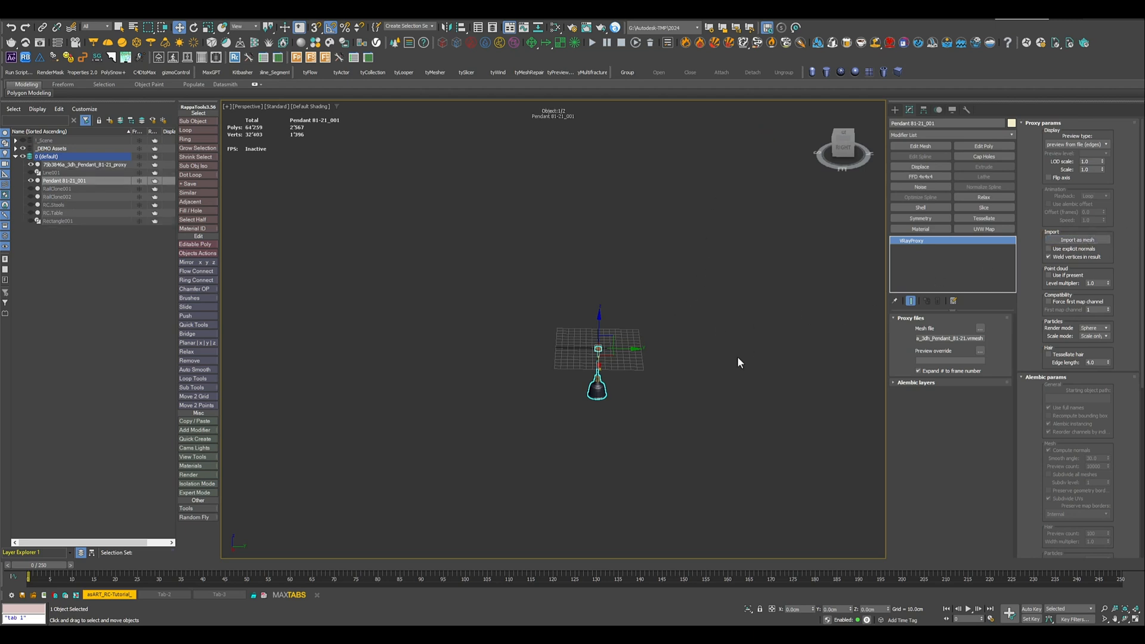
key(Delete)
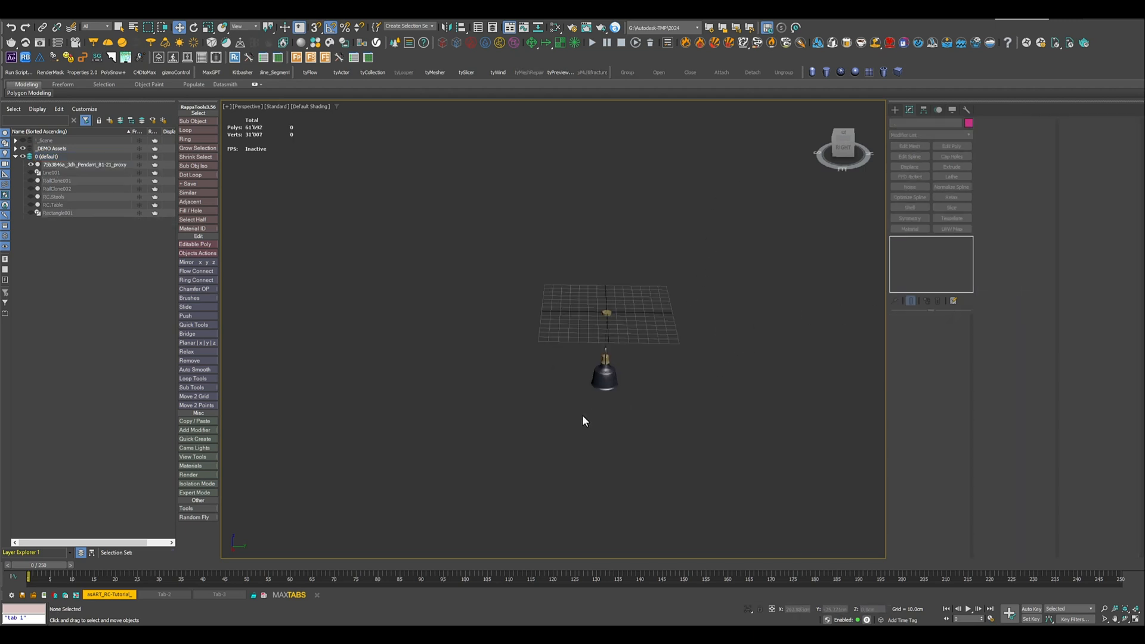
- Mirror the pendant mesh vertically in the front wireframe view, using the Y axis with No Clone
key(f)
key(F3)
key(z)
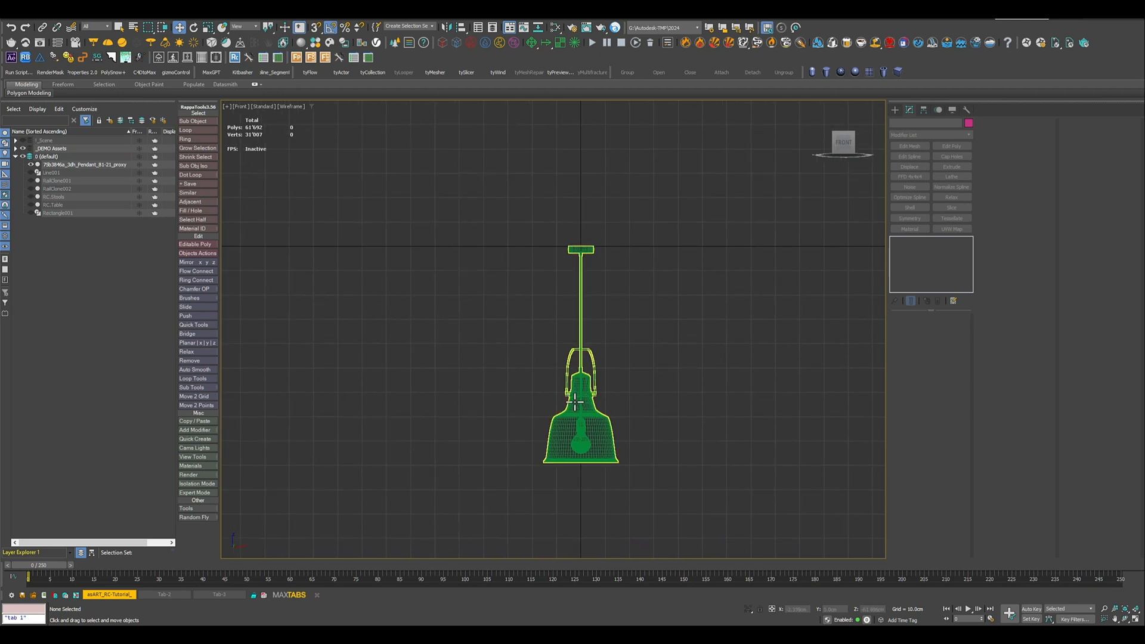
click(575, 403)
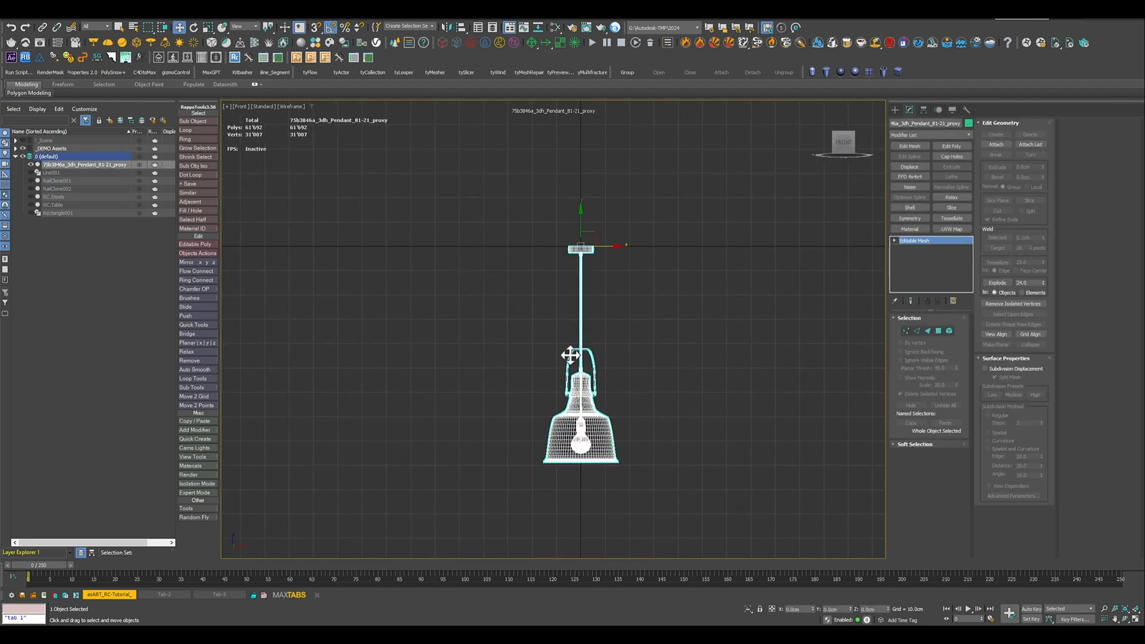
middle_drag(577, 301, 527, 326)
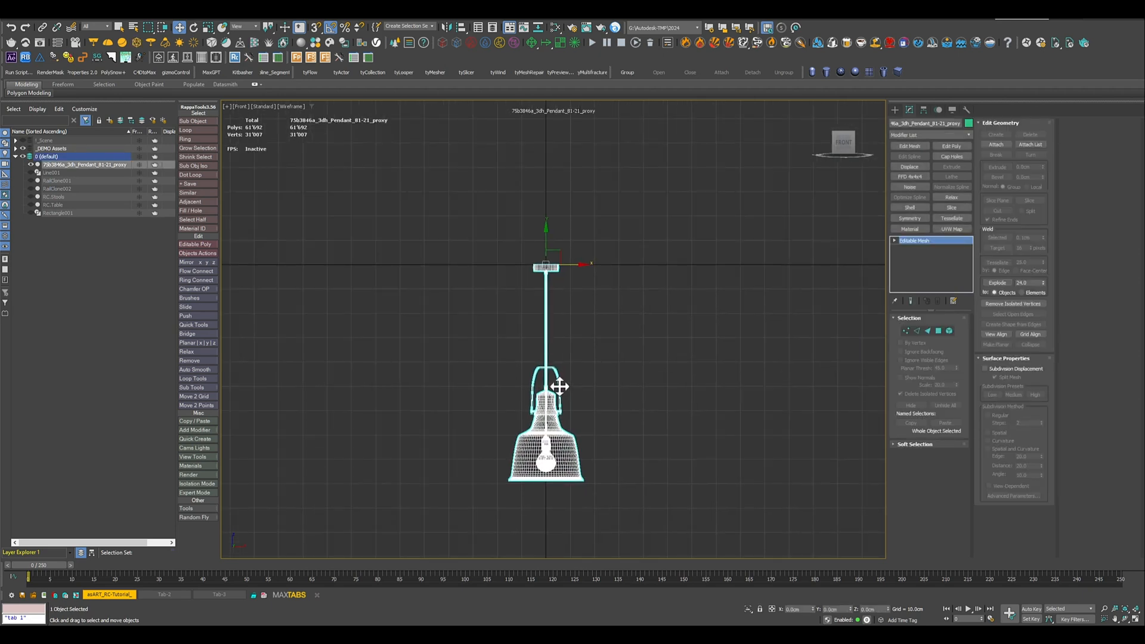
click(446, 27)
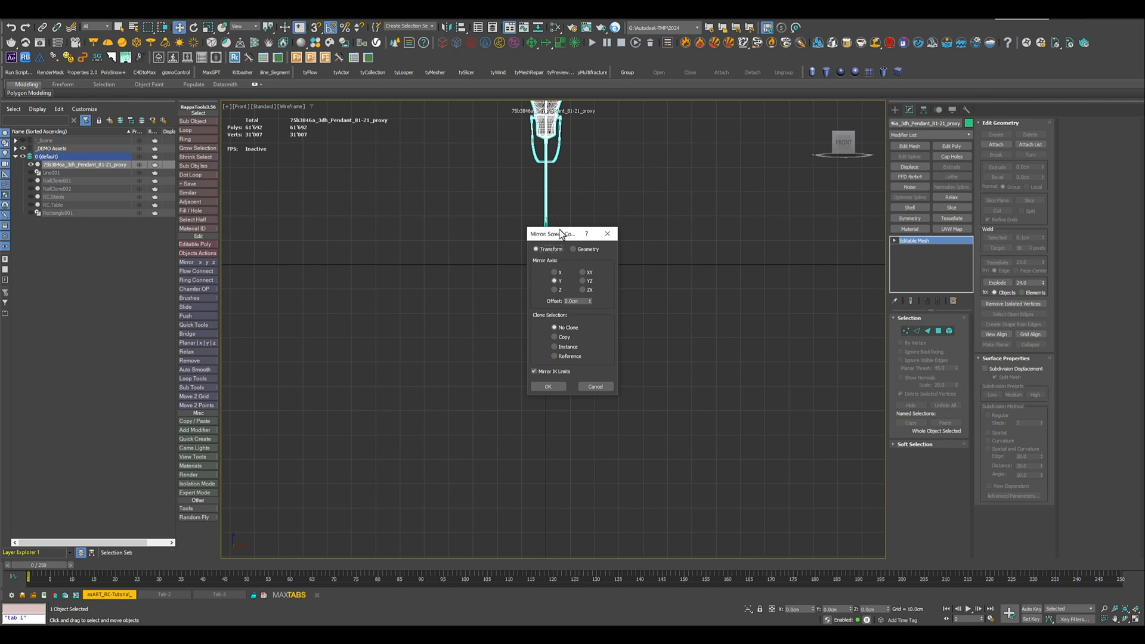
drag(560, 233, 684, 227)
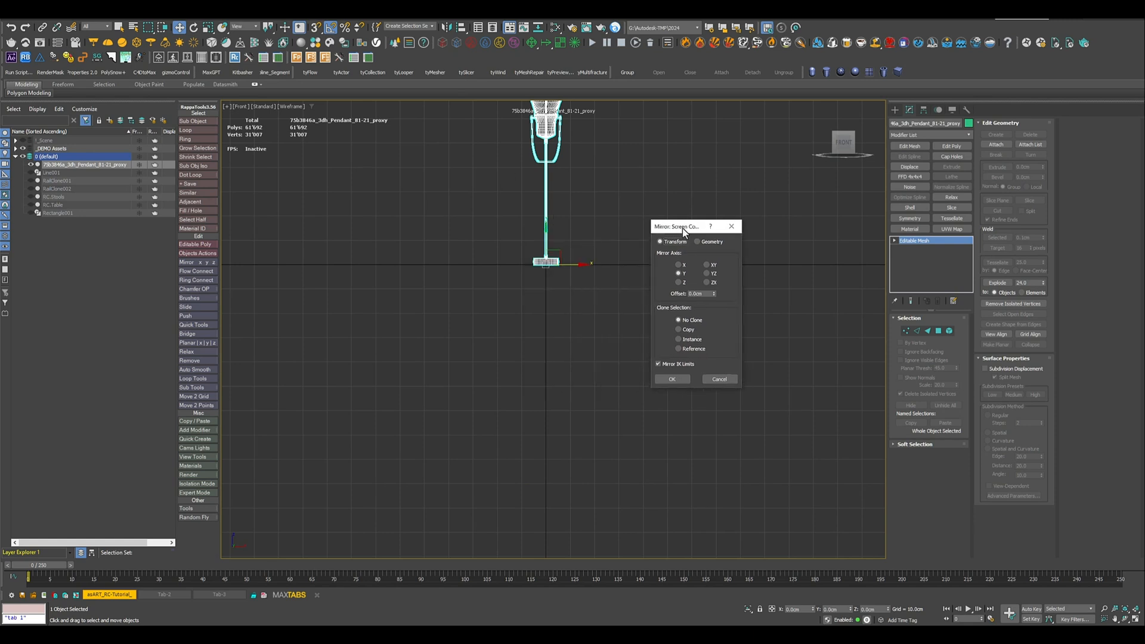
click(670, 380)
middle_drag(563, 233, 611, 374)
scroll(584, 375, up, 2)
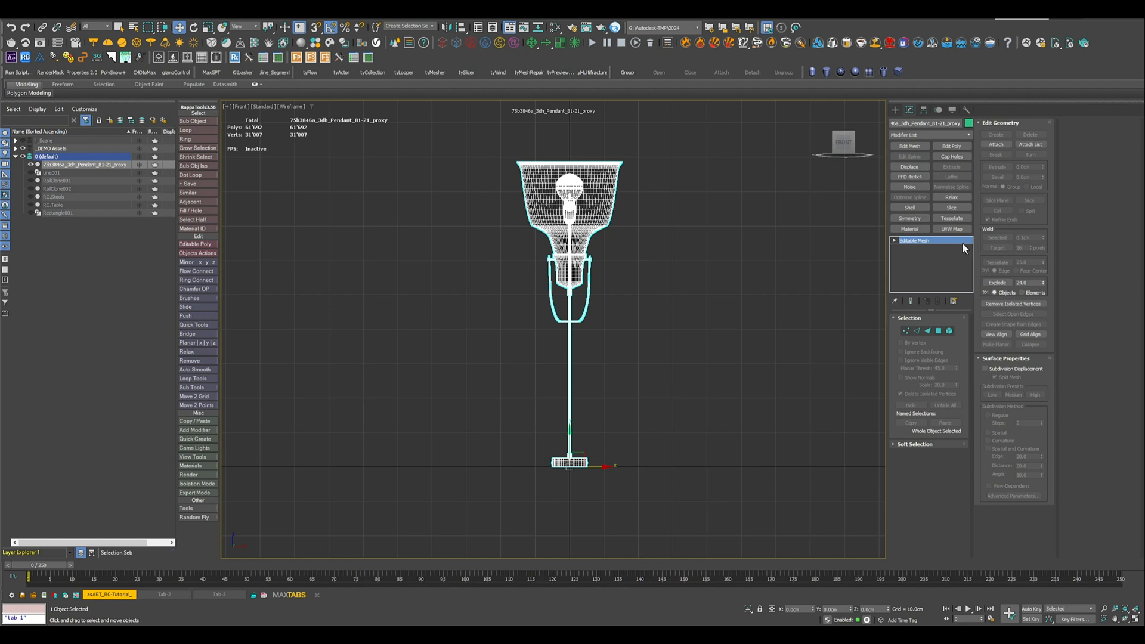
- Apply Reset XForm and an Edit Poly modifier to the pendant mesh, and collapse the stack to an editable poly
click(966, 110)
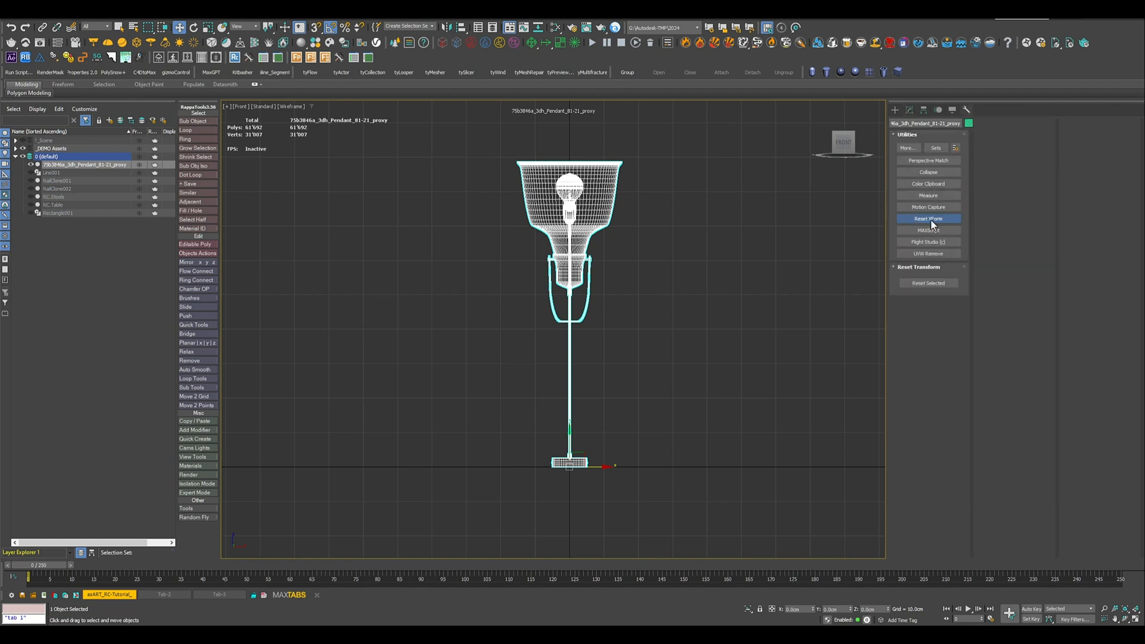
click(910, 284)
click(909, 110)
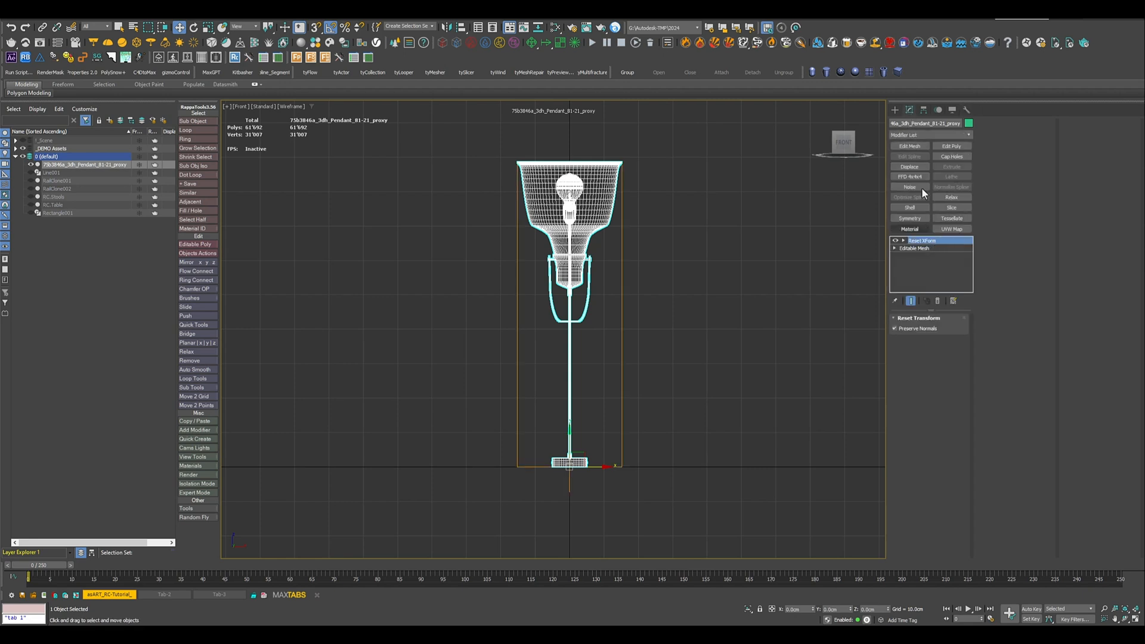
click(952, 146)
right_click(925, 241)
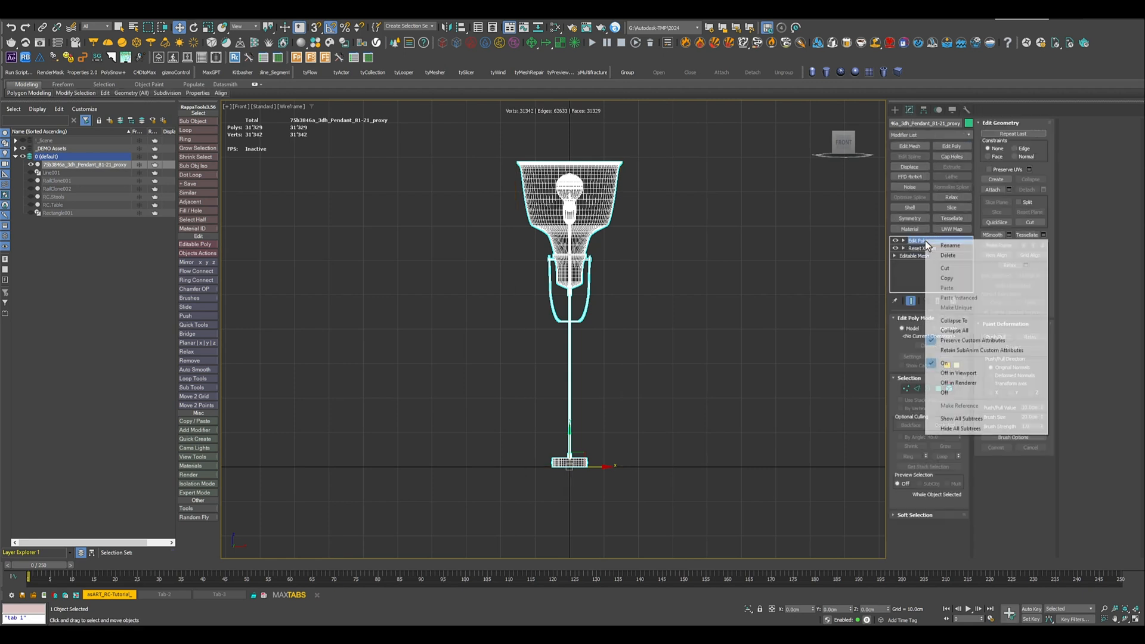
click(956, 320)
click(614, 353)
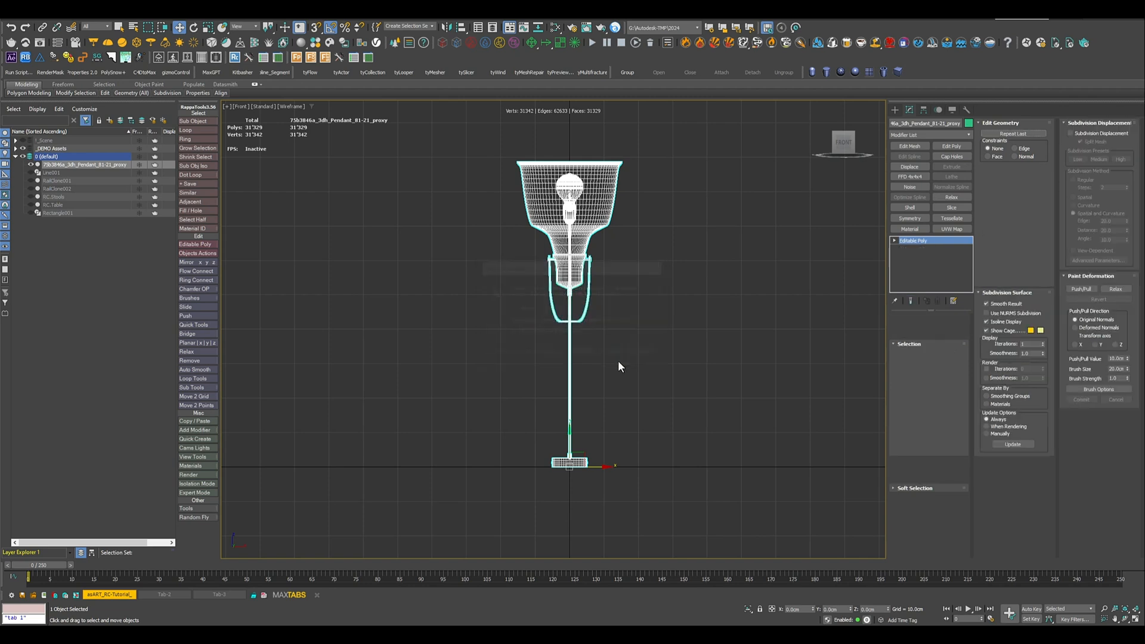
click(924, 110)
click(934, 171)
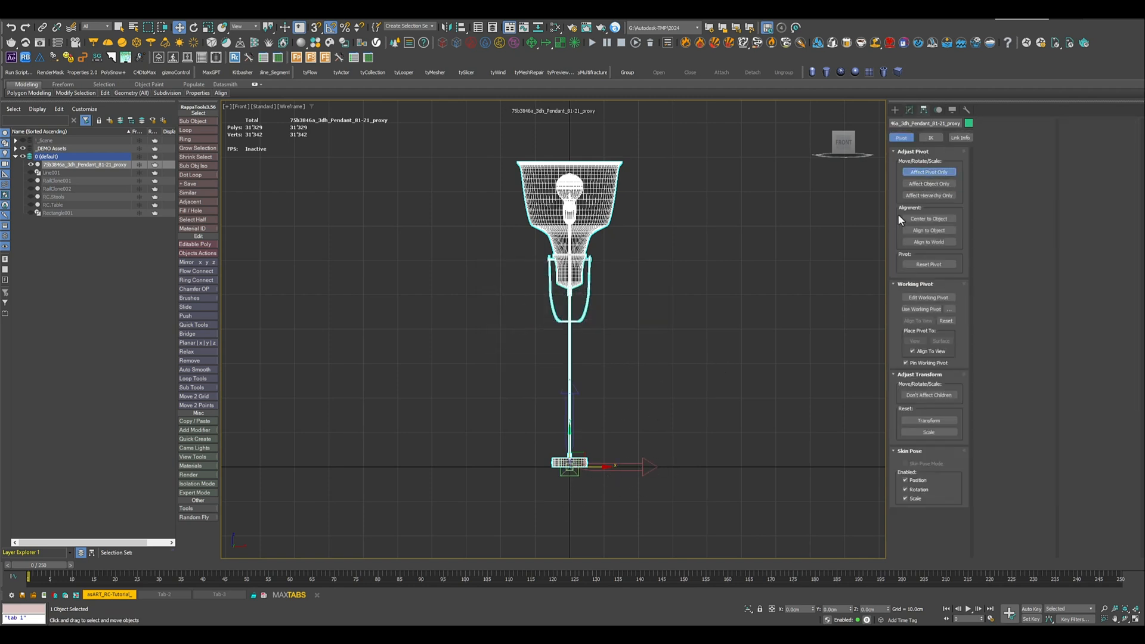
click(928, 173)
- Select the pendant's ceiling mount elements without the cord and detach them as a new object named Light.Start
click(908, 111)
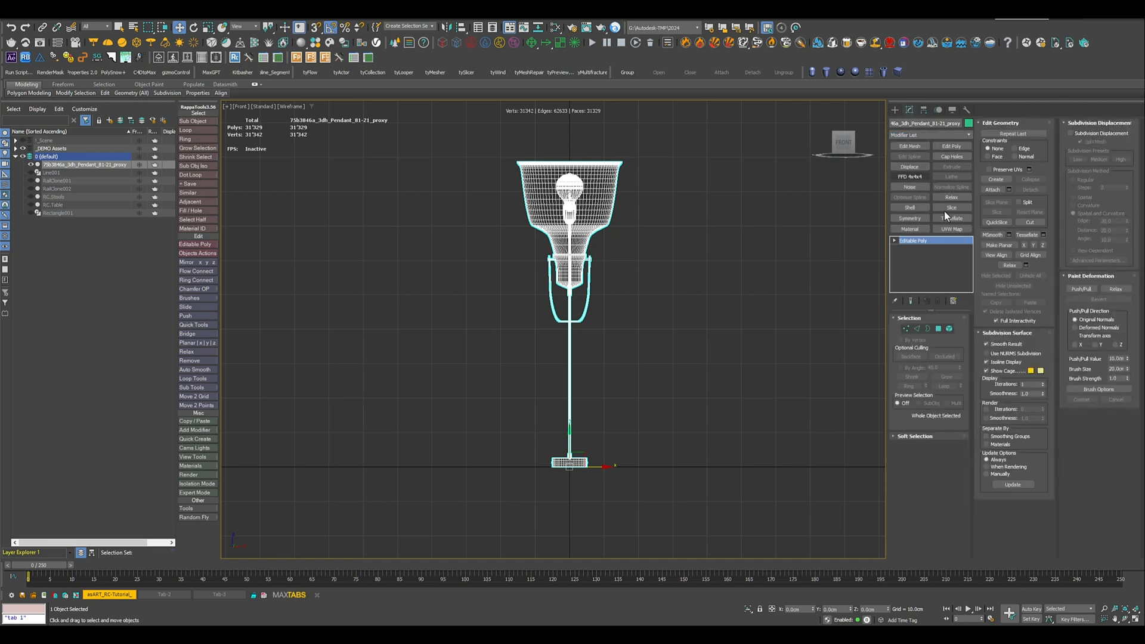
click(949, 328)
scroll(547, 481, up, 5)
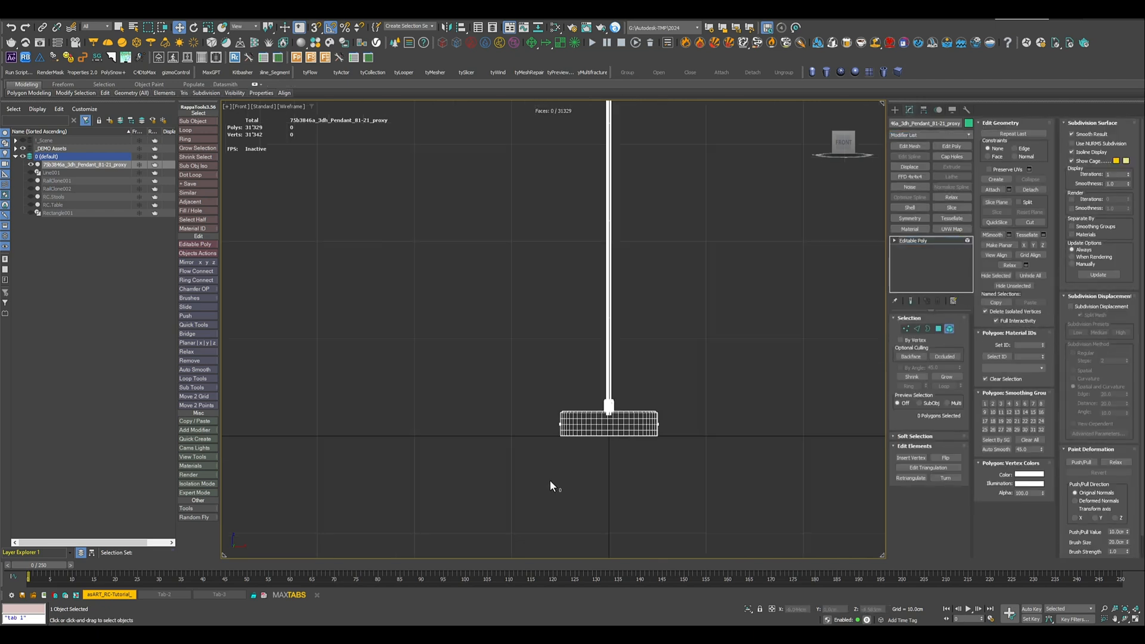
drag(452, 499, 712, 357)
alt+drag(710, 280, 457, 310)
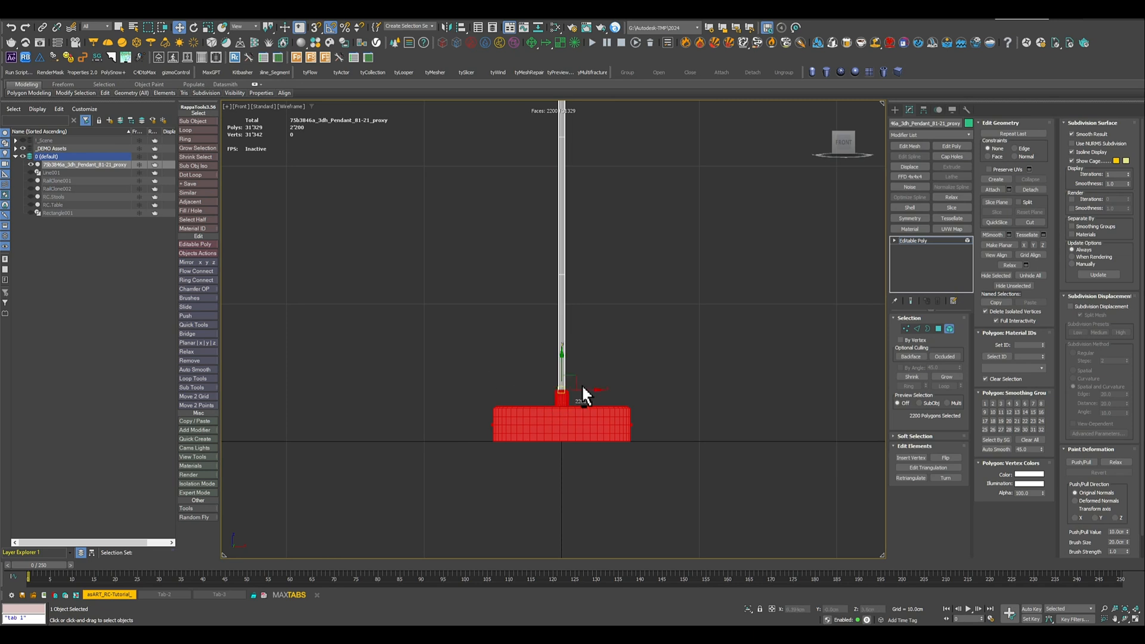
scroll(651, 283, down, 2)
middle_drag(657, 256, 674, 337)
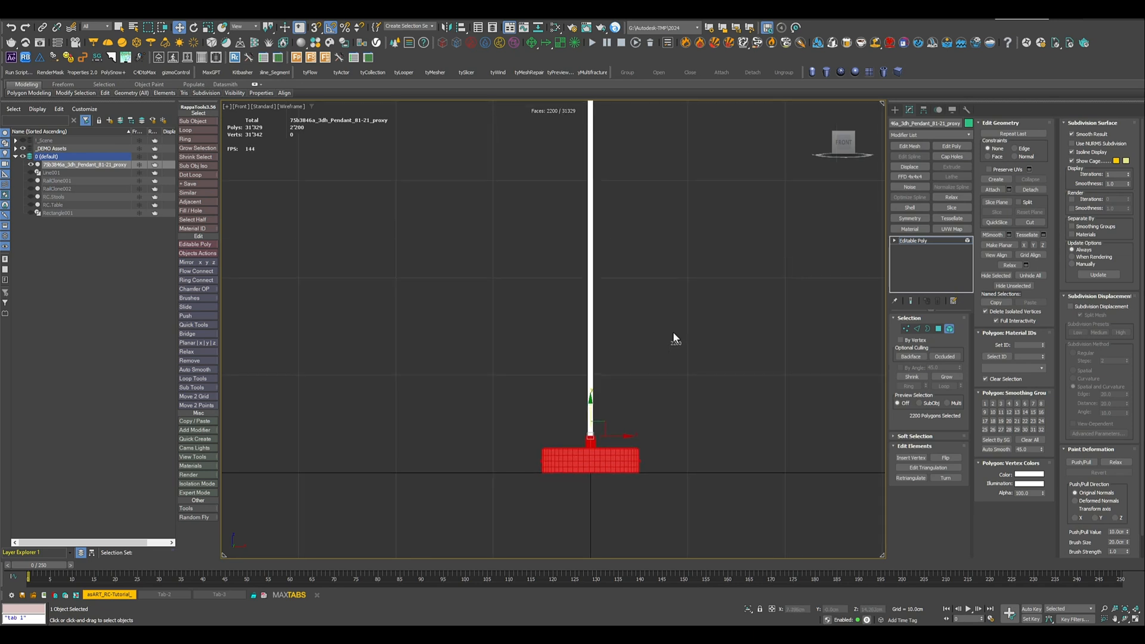
click(1030, 190)
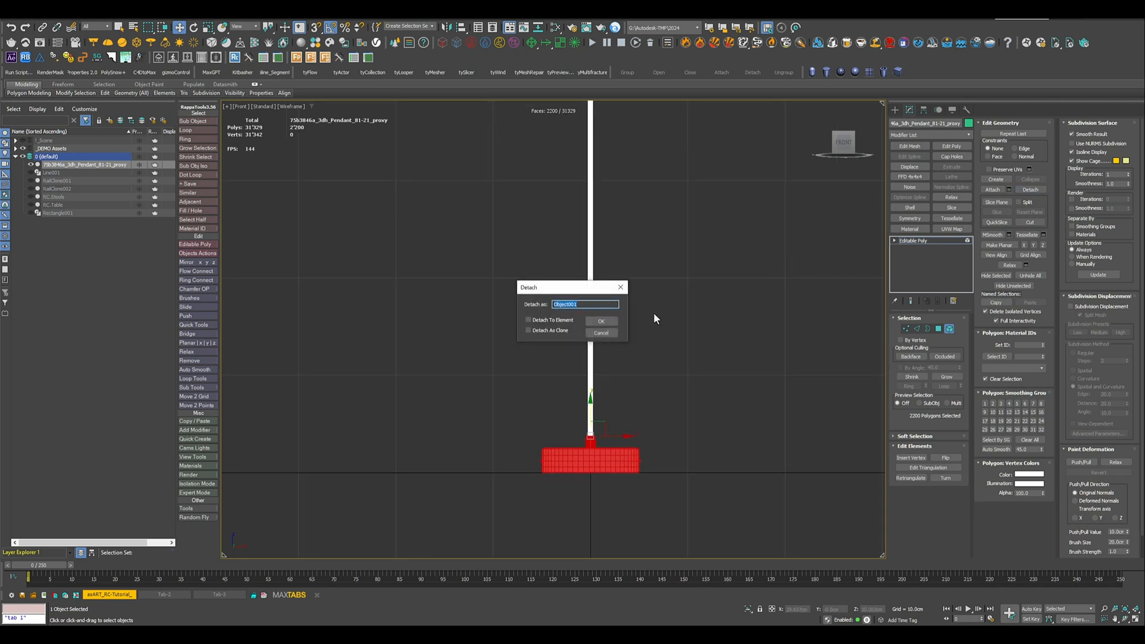
text(Light.Start)
key(Return)
- Detach the pendant's straight cord element as a new object named Light.Default
middle_drag(648, 305, 645, 332)
drag(645, 332, 476, 366)
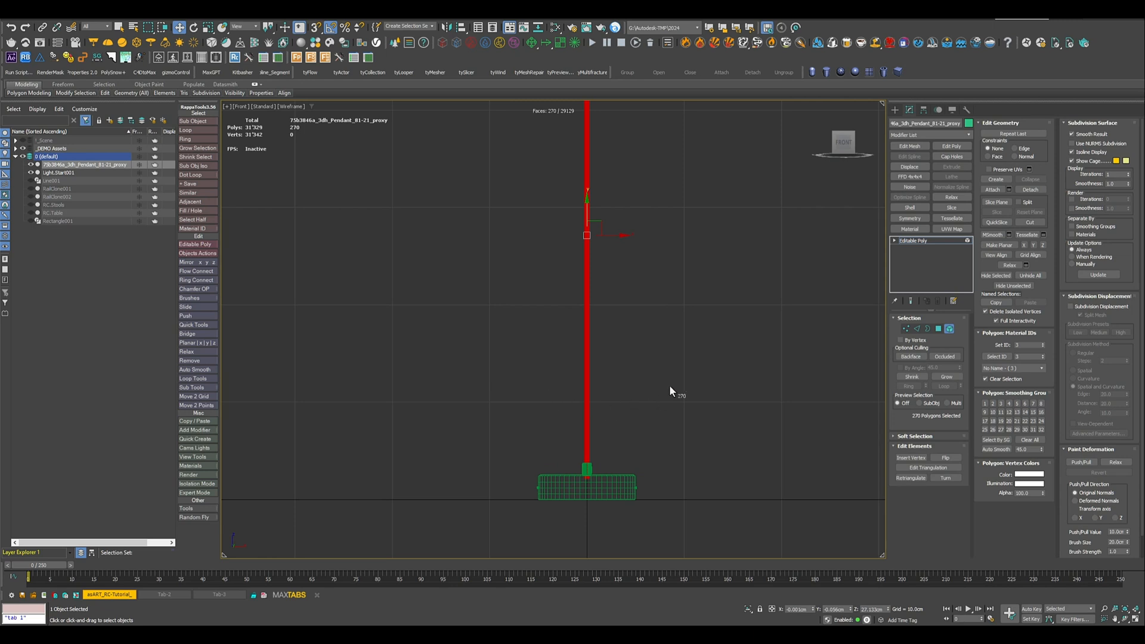
middle_drag(676, 245, 679, 390)
scroll(673, 380, down, 3)
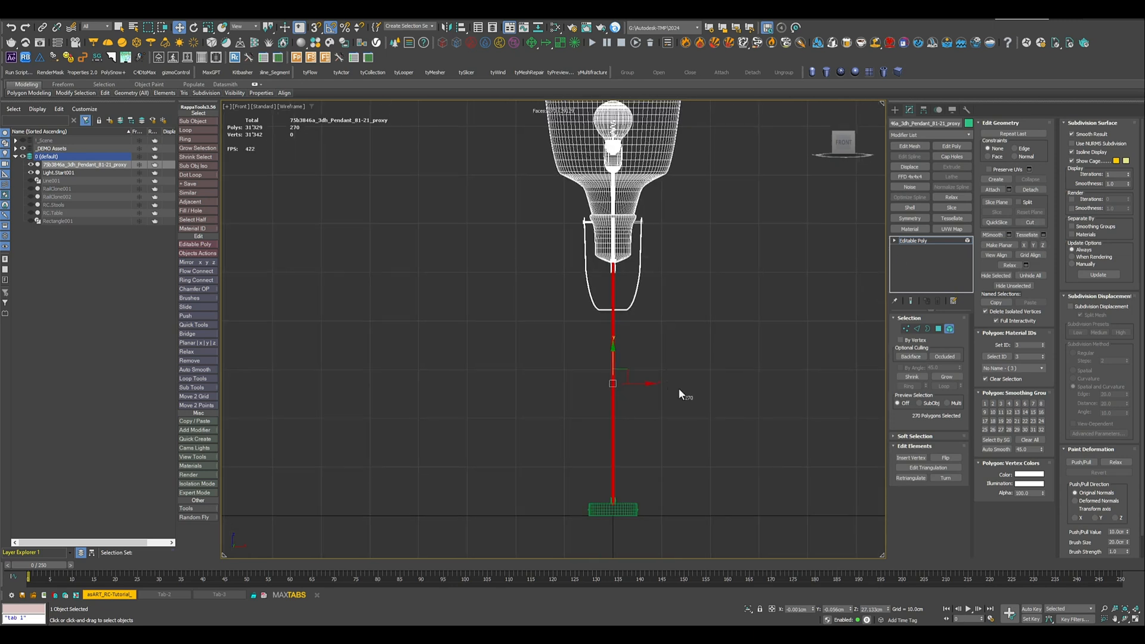
click(1030, 189)
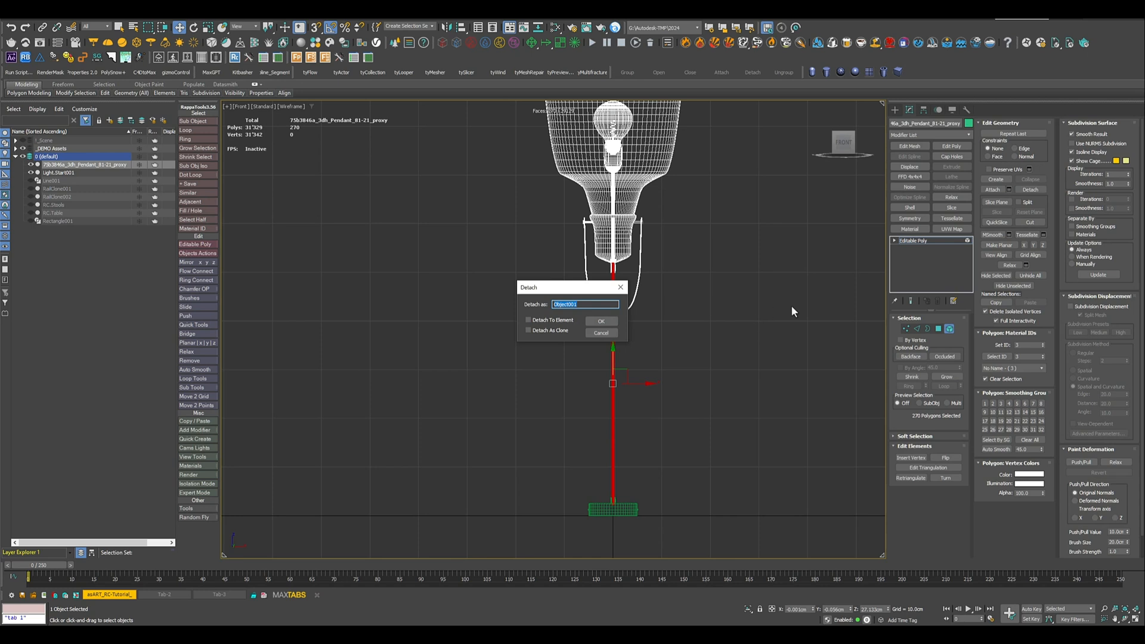
text(Light.Default)
click(600, 322)
click(917, 240)
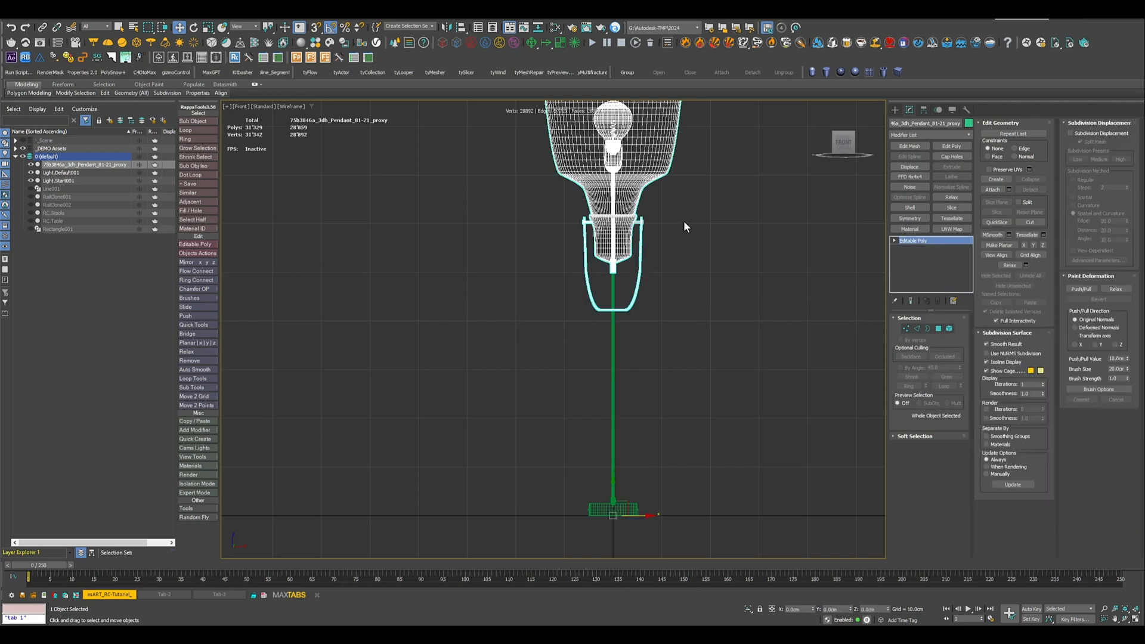
- Rename the remaining lampshade and bulb object as Light.End
key(z)
click(953, 123)
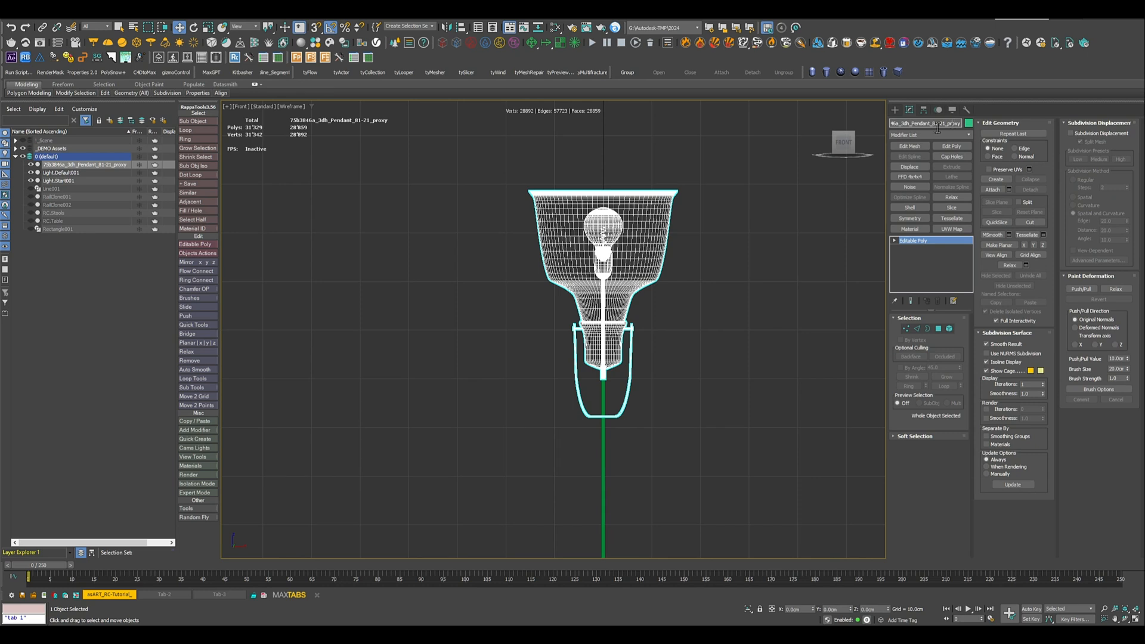
text(Light.End)
key(Return)
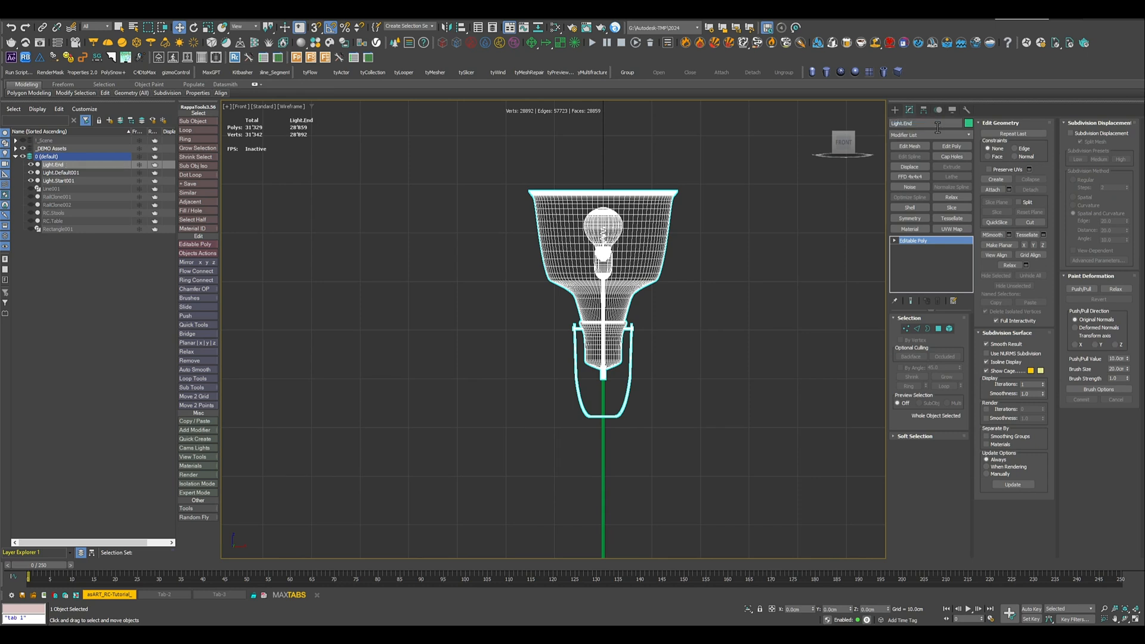
- Pick a vertex at the bottom end of the pendant's cord object and copy its Z coordinate
key(z)
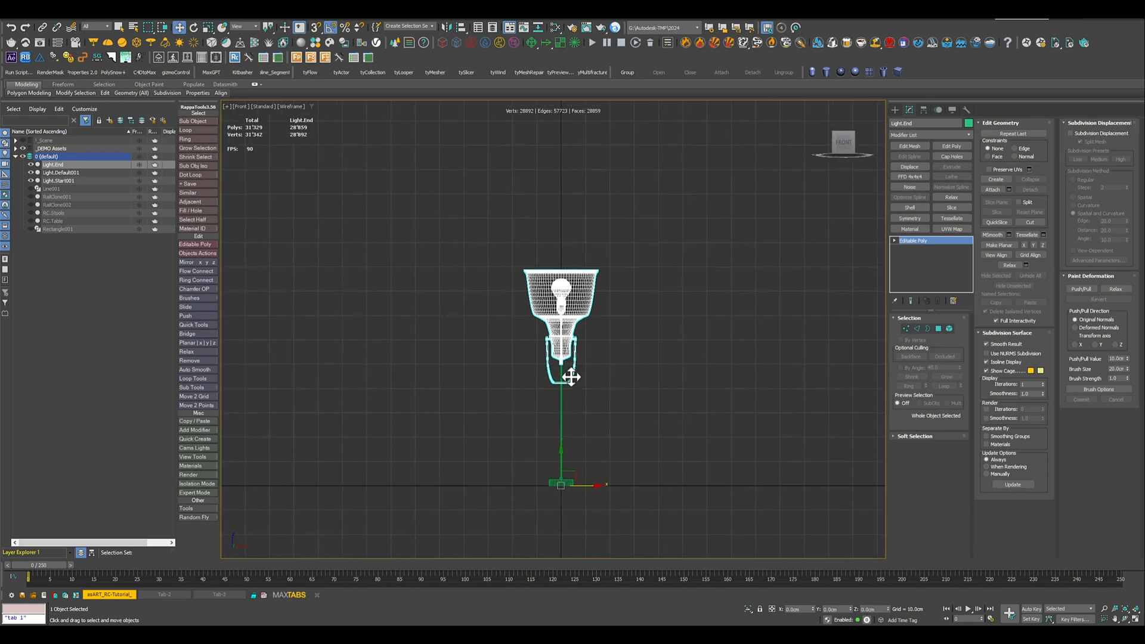
scroll(610, 439, up, 4)
middle_drag(608, 442, 621, 419)
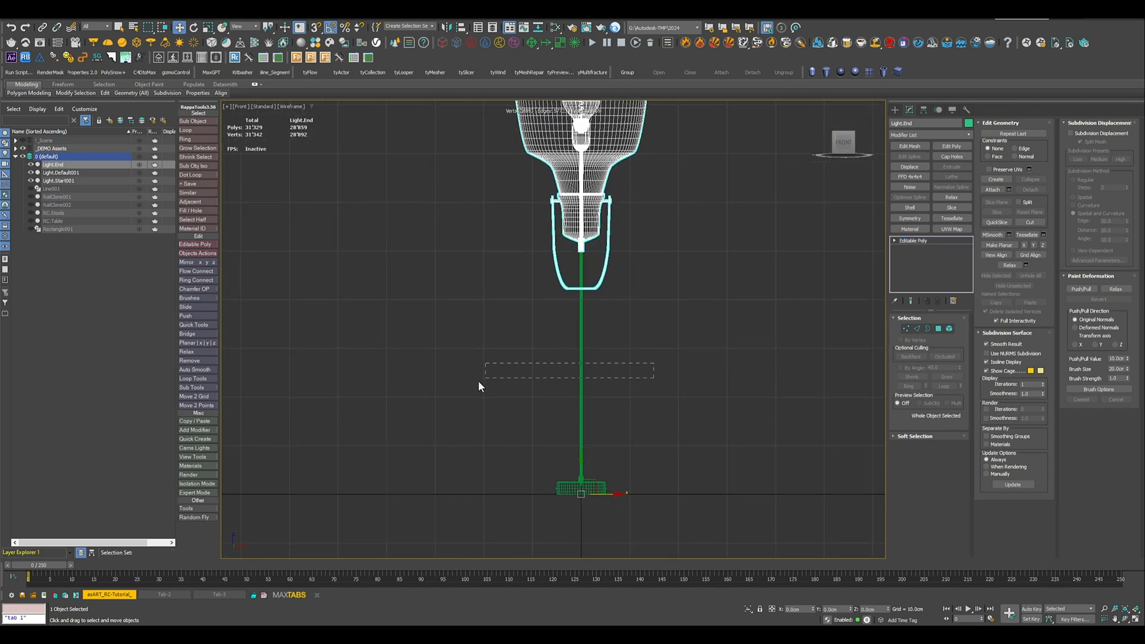
click(580, 425)
scroll(593, 452, up, 5)
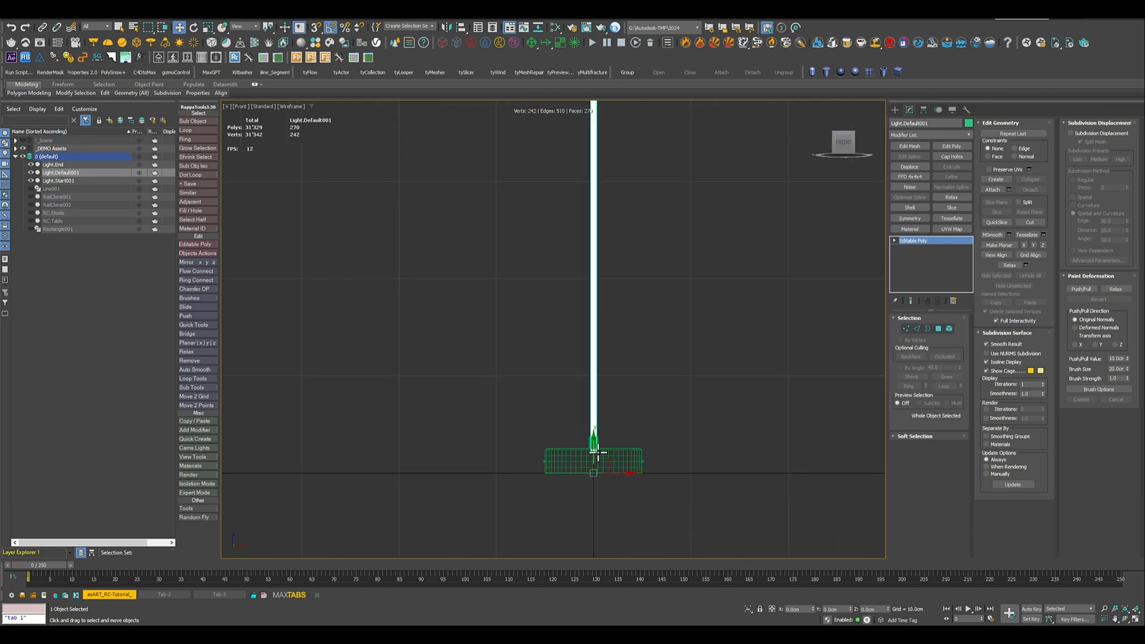
scroll(604, 458, up, 6)
middle_drag(583, 461, 571, 381)
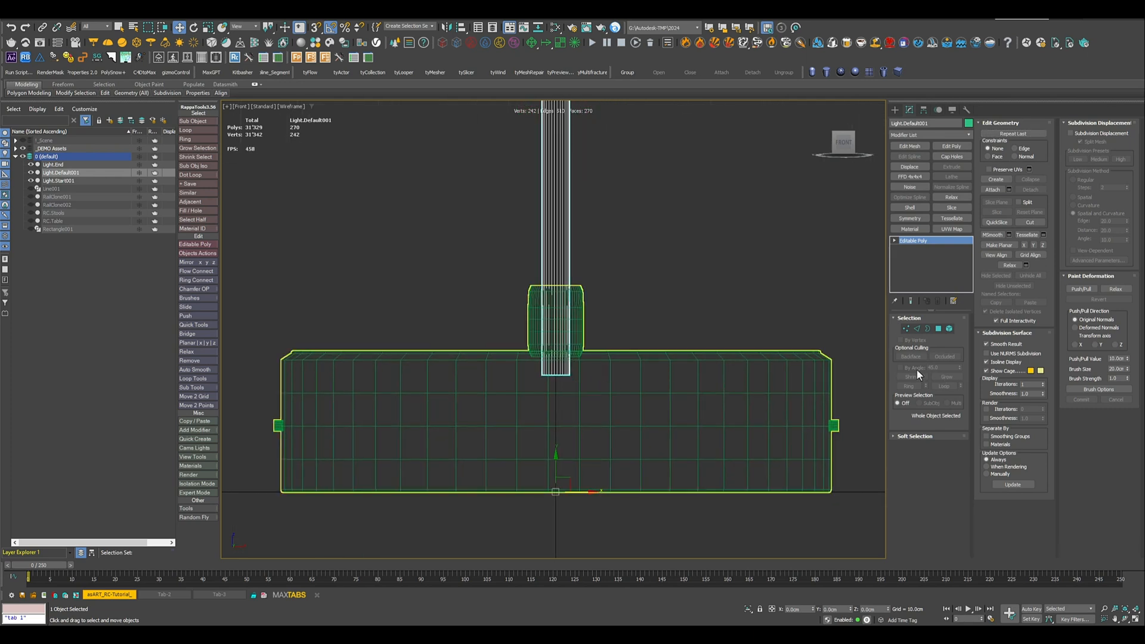
click(927, 329)
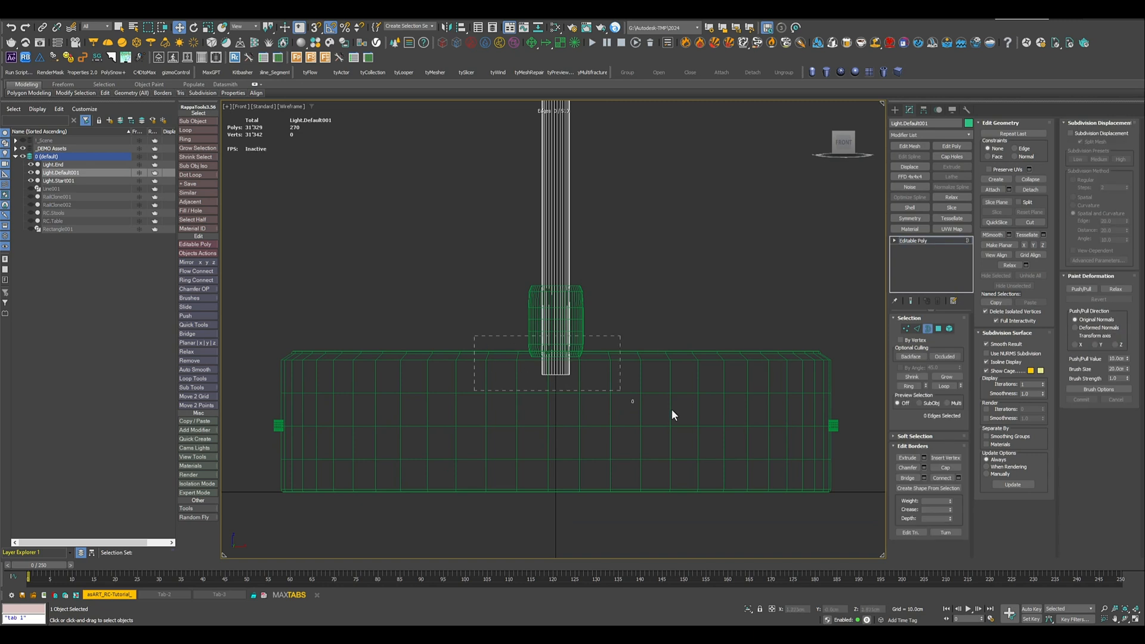
click(906, 329)
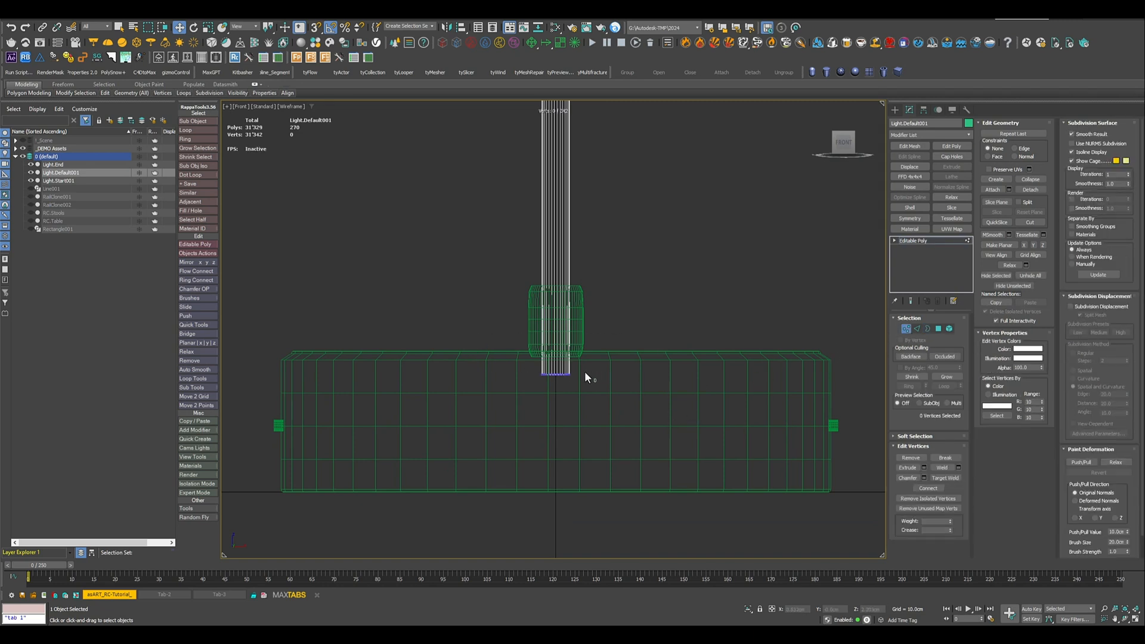
scroll(520, 385, up, 5)
click(518, 381)
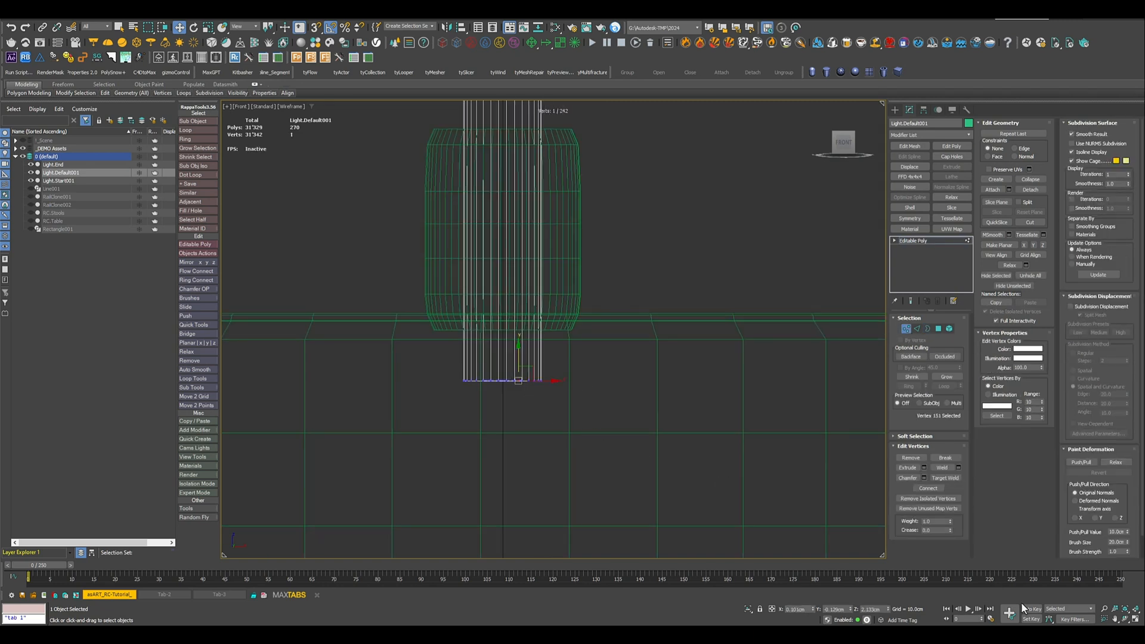
double_click(875, 608)
click(943, 240)
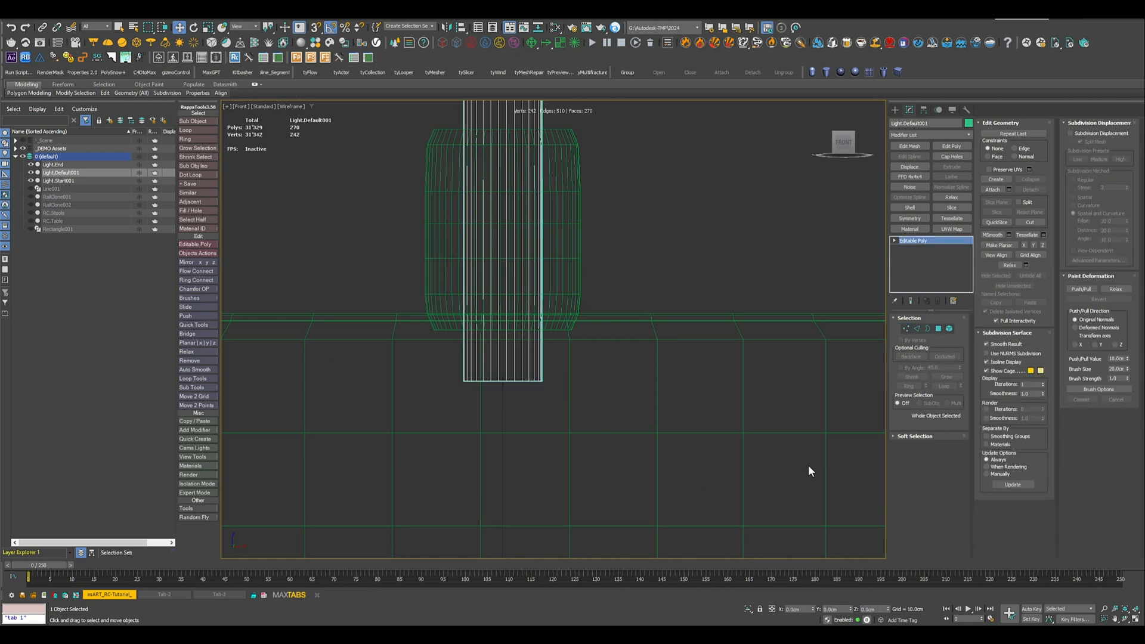
- Move only the pivot of the cord object to Z 2.133 cm, at the cord's bottom end
click(924, 110)
click(923, 173)
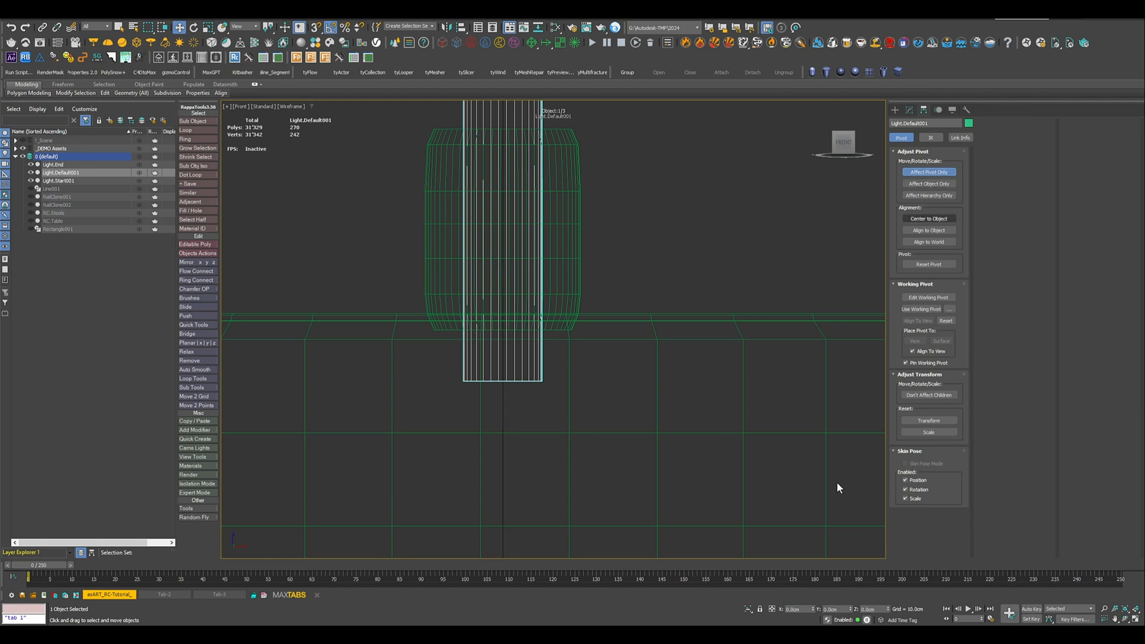
double_click(870, 608)
text(2.133)
key(Return)
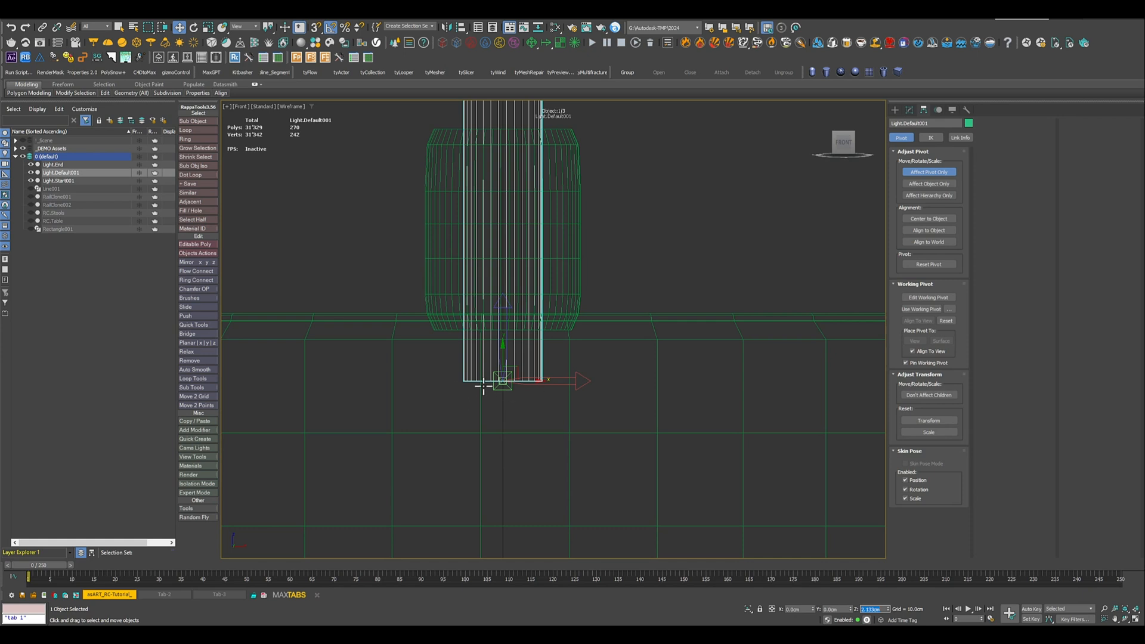
scroll(498, 426, down, 3)
scroll(567, 402, down, 4)
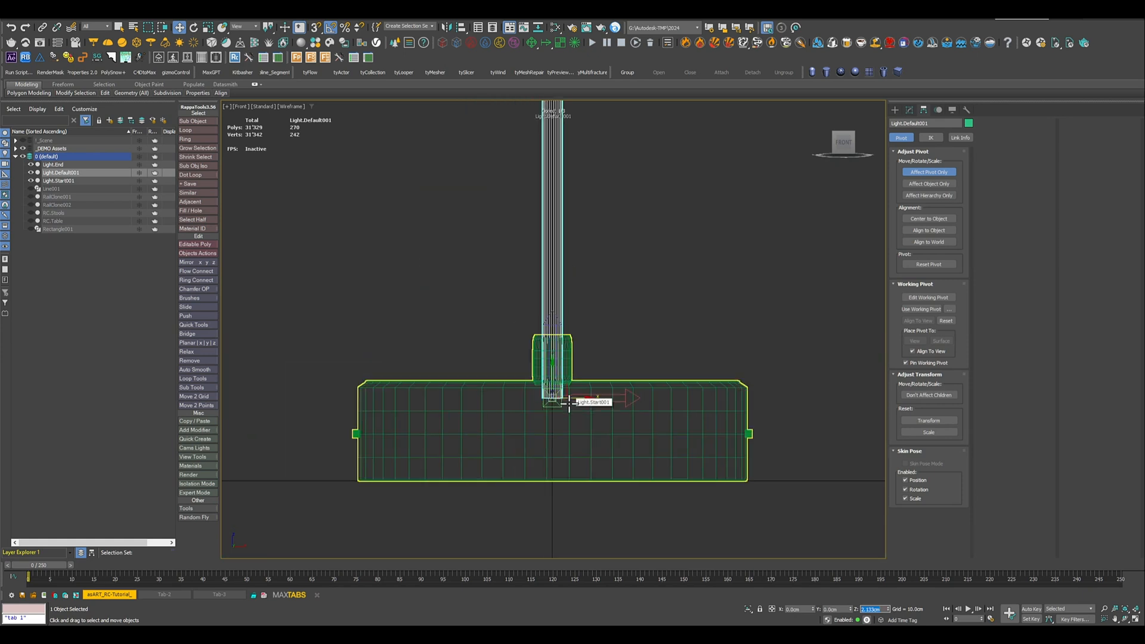
middle_drag(593, 409, 590, 470)
scroll(592, 467, down, 4)
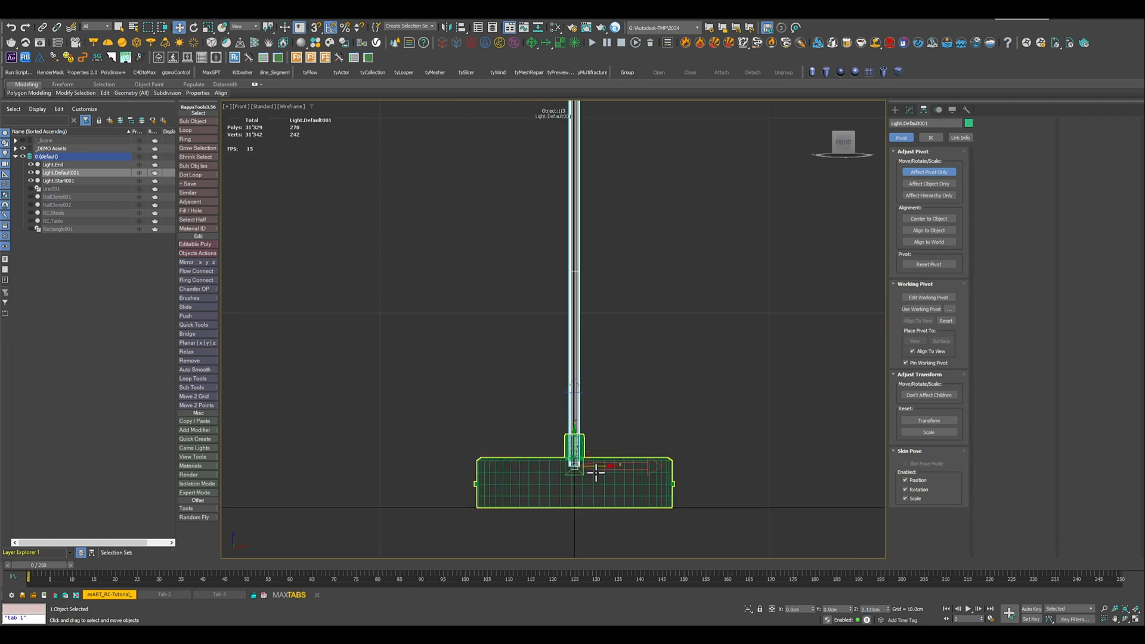
click(928, 172)
- Select Light.End and raise only its pivot from the ceiling mount towards the lampshade
middle_drag(700, 256, 702, 448)
scroll(662, 471, down, 6)
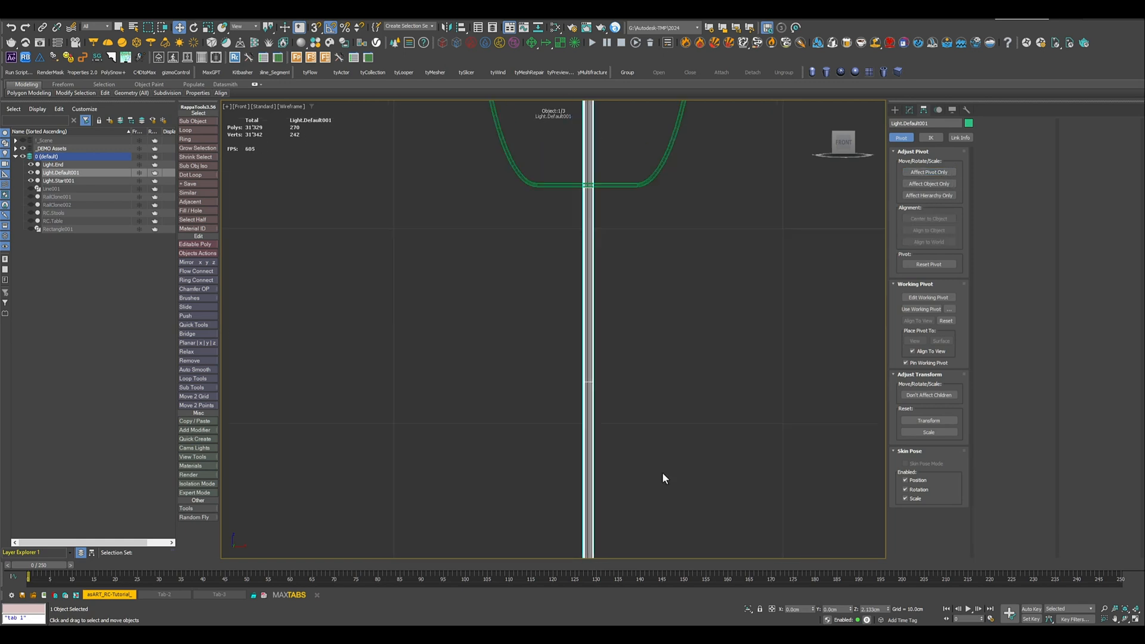
click(665, 226)
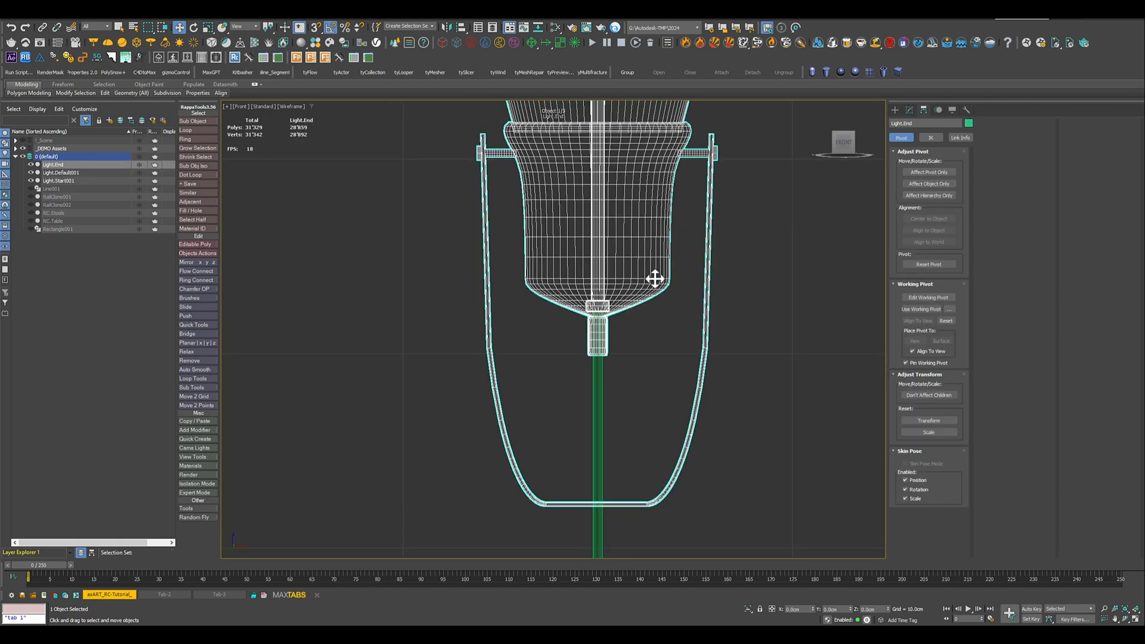
scroll(643, 318, up, 3)
scroll(642, 318, down, 3)
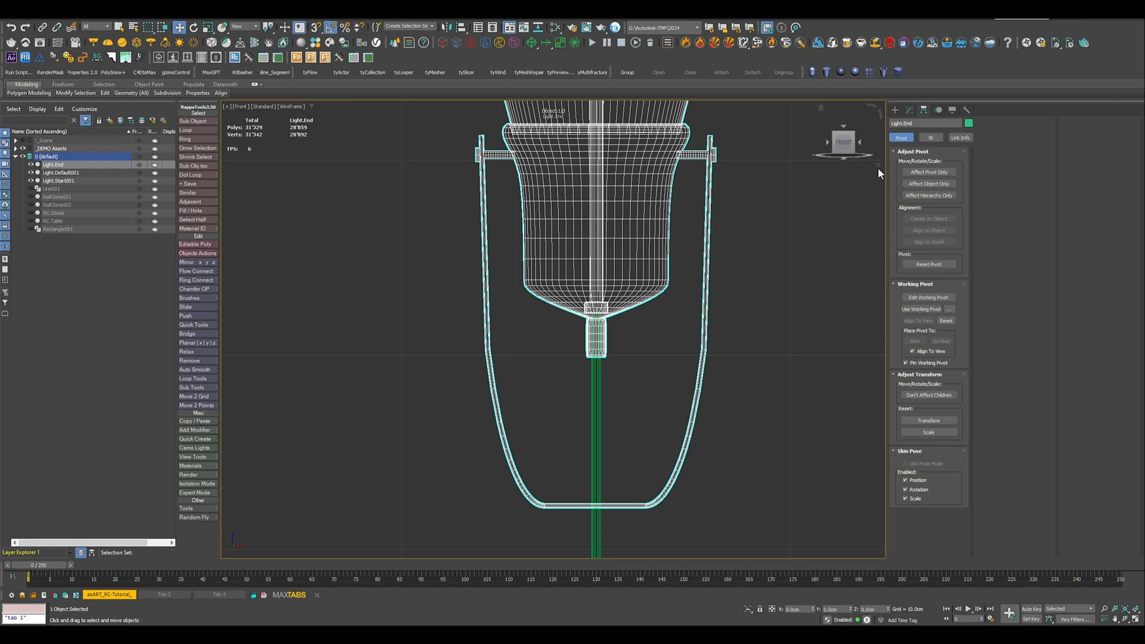
click(926, 172)
scroll(695, 435, down, 6)
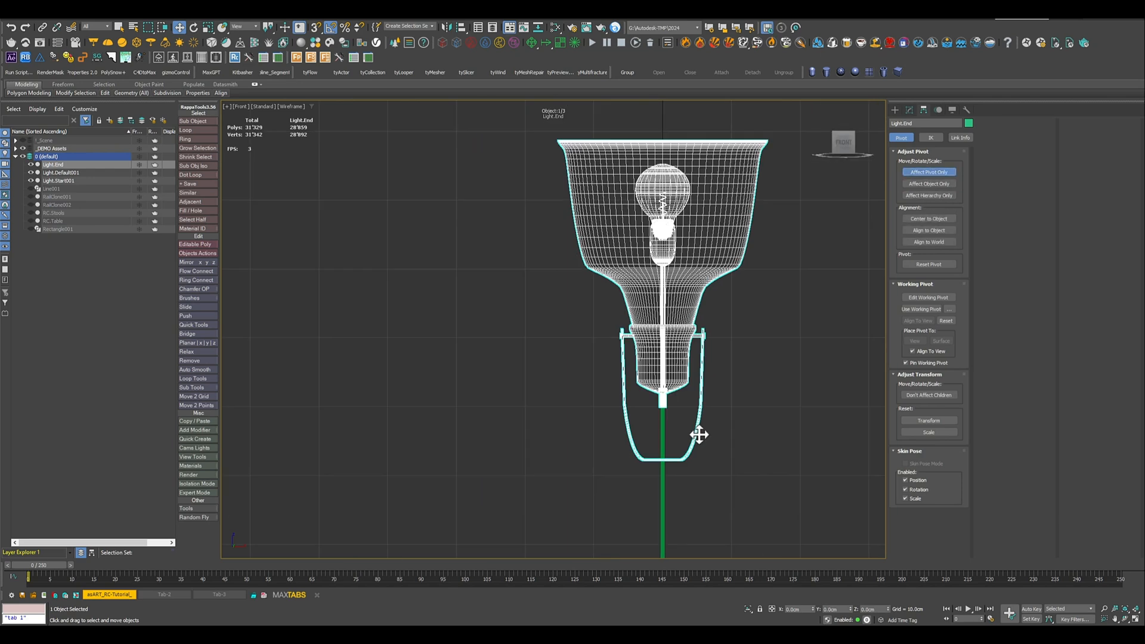
middle_drag(677, 503, 670, 312)
drag(639, 431, 639, 221)
- Fine-tune the pivot of Light.End to the upper part of the cord socket, at about Z 51.8 cm, and finish pivot editing
scroll(654, 292, up, 4)
drag(609, 137, 607, 244)
scroll(606, 263, up, 5)
middle_drag(613, 179, 590, 332)
drag(607, 258, 614, 318)
scroll(614, 317, up, 5)
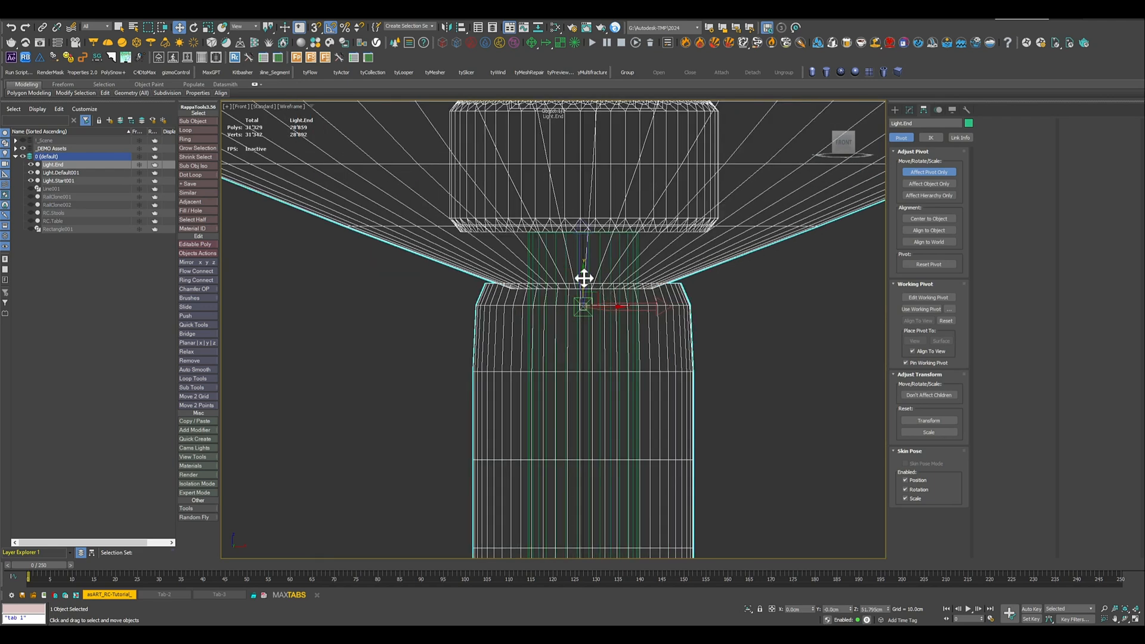
mouse_move(582, 276)
mouse_down()
mouse_move(587, 225)
mouse_move(593, 282)
mouse_up()
scroll(594, 282, down, 10)
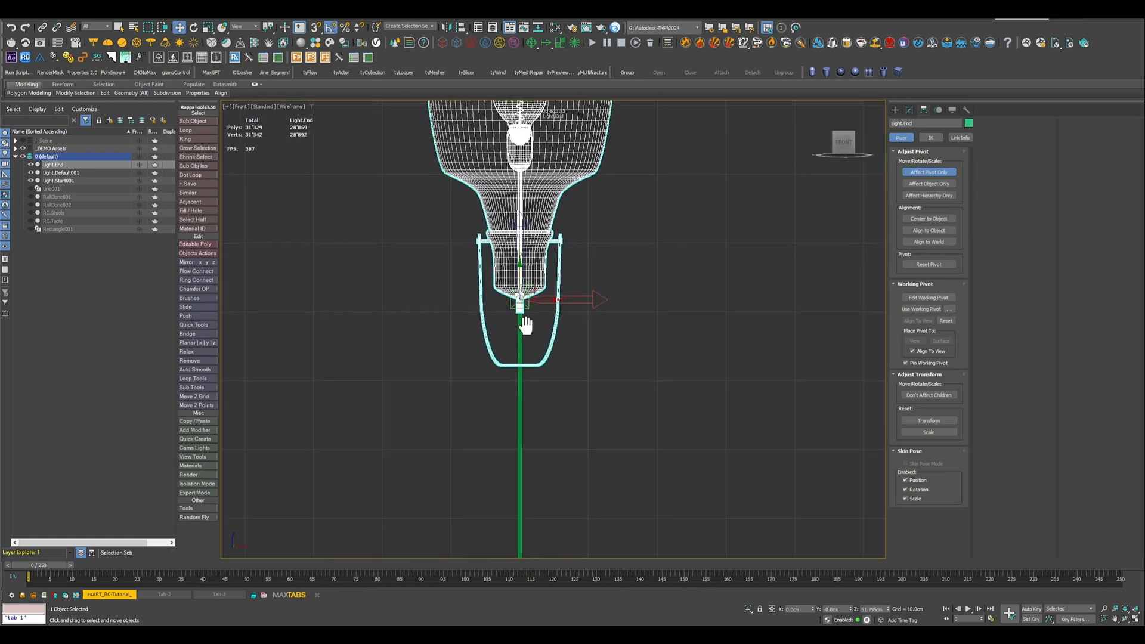
scroll(578, 334, down, 4)
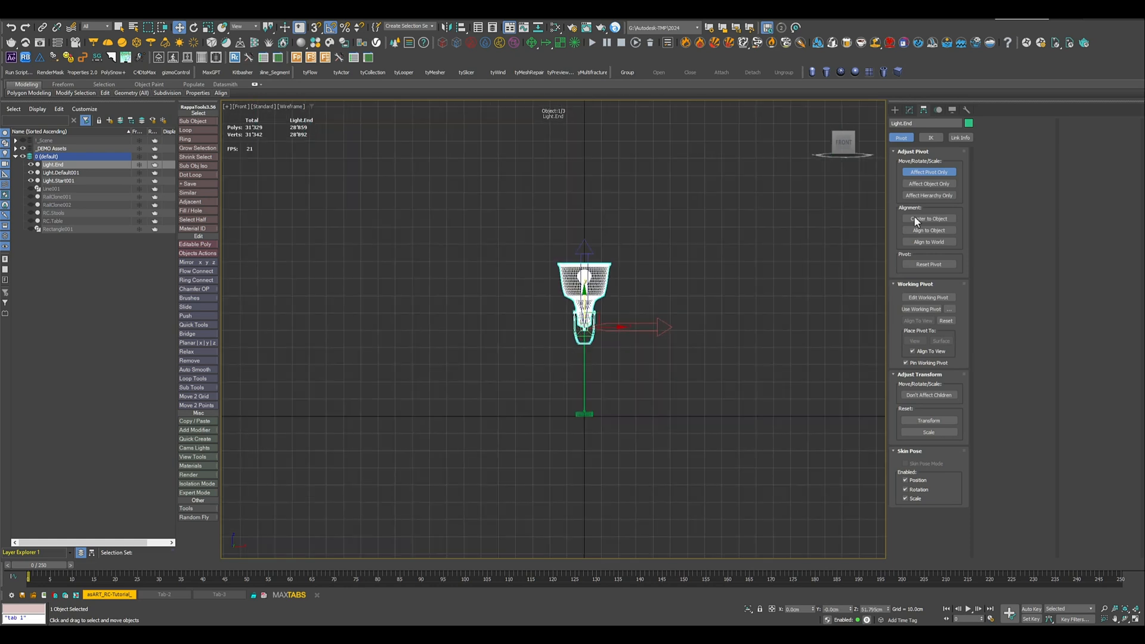
click(921, 171)
- Check the pivot of the ceiling mount object, and unhide the spline Line001 in a perspective view
scroll(589, 393, up, 2)
middle_drag(585, 386, 577, 419)
click(577, 458)
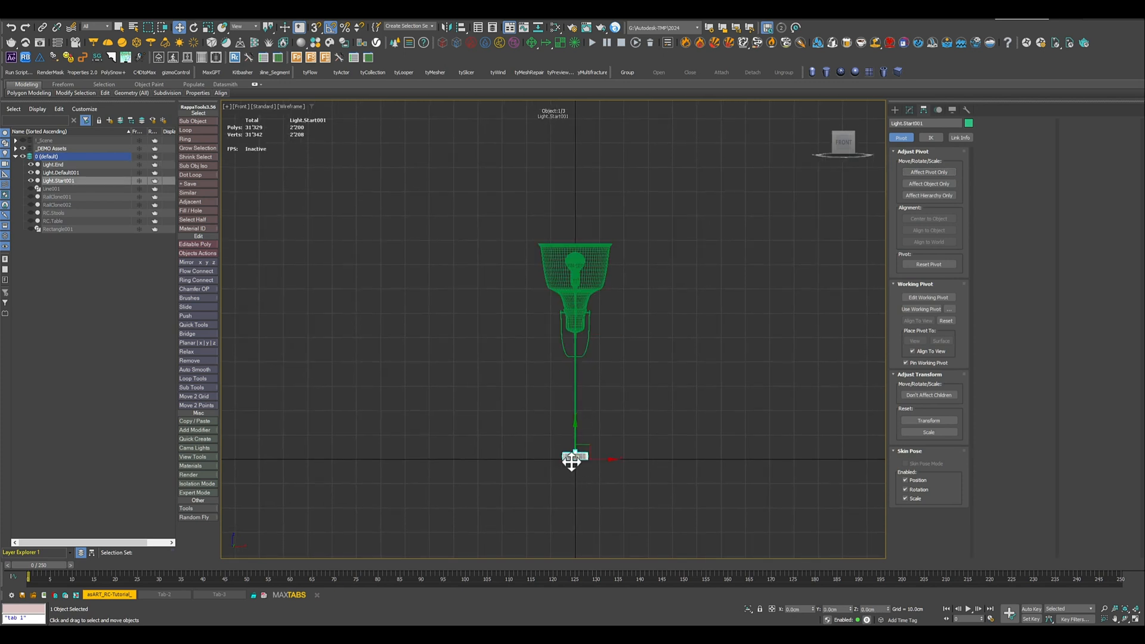
scroll(612, 453, up, 2)
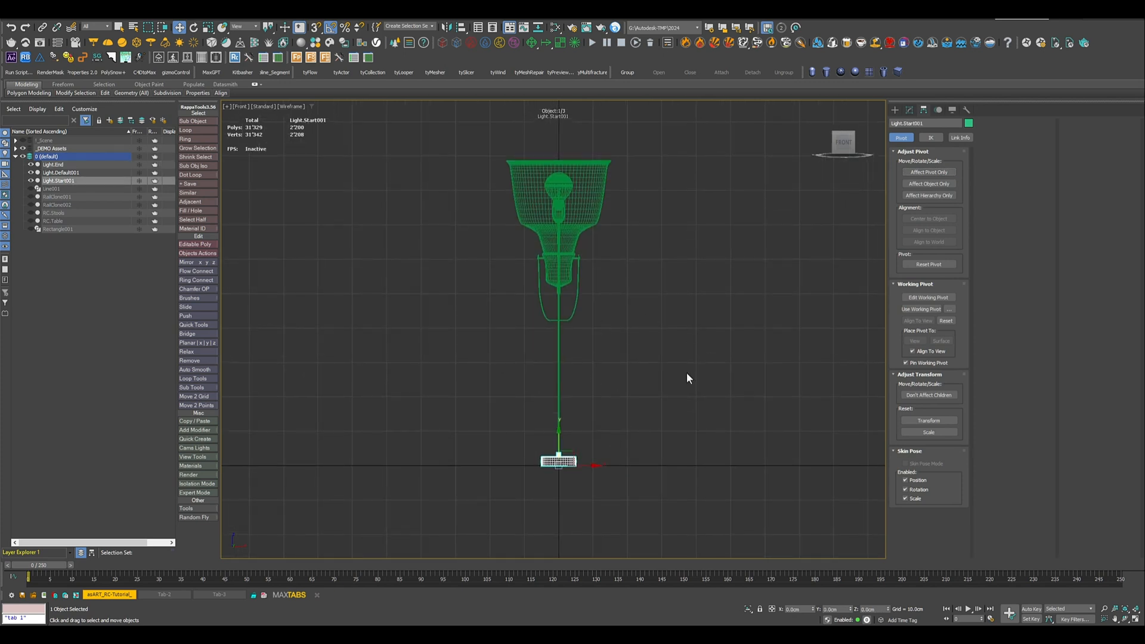
mouse_move(665, 354)
middle_down()
mouse_move(644, 387)
mouse_move(539, 429)
mouse_move(556, 442)
middle_up()
key(p)
click(30, 189)
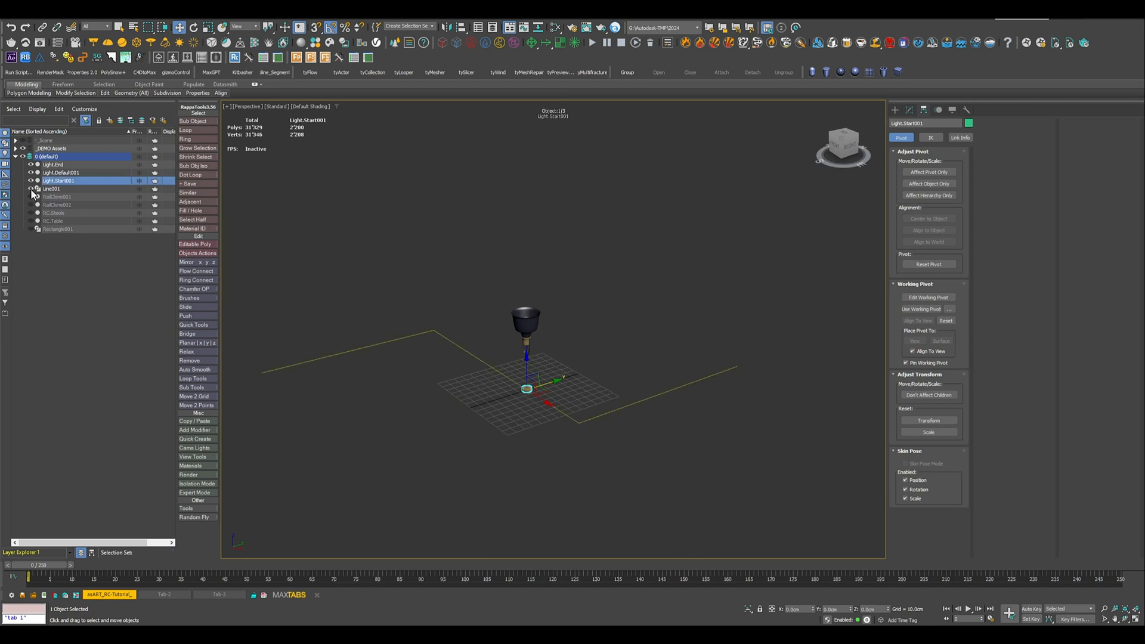
middle_drag(454, 401, 487, 410)
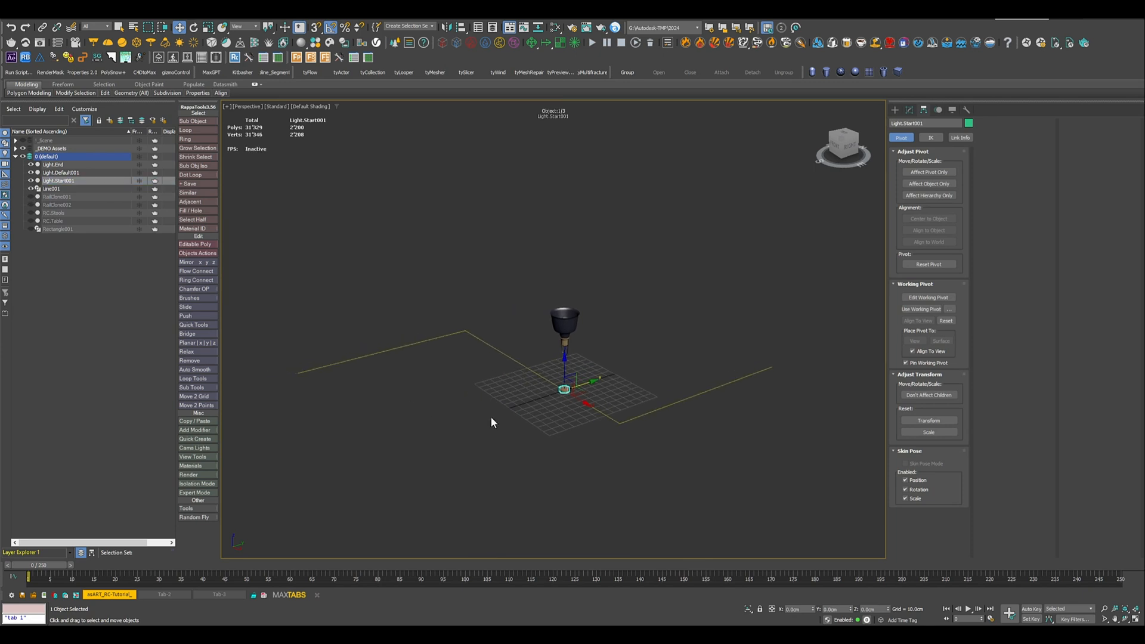
- Create a RailClone Pro object on the grid near the pendant and open its style editor
click(234, 57)
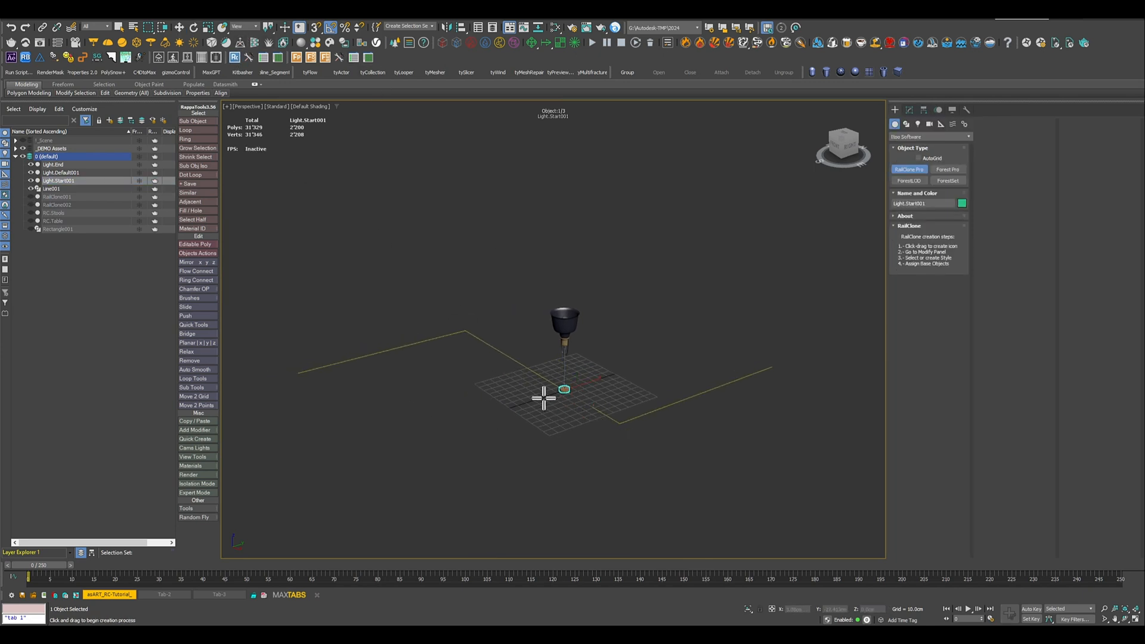
drag(541, 397, 557, 411)
alt+middle_drag(580, 439, 646, 408)
key(w)
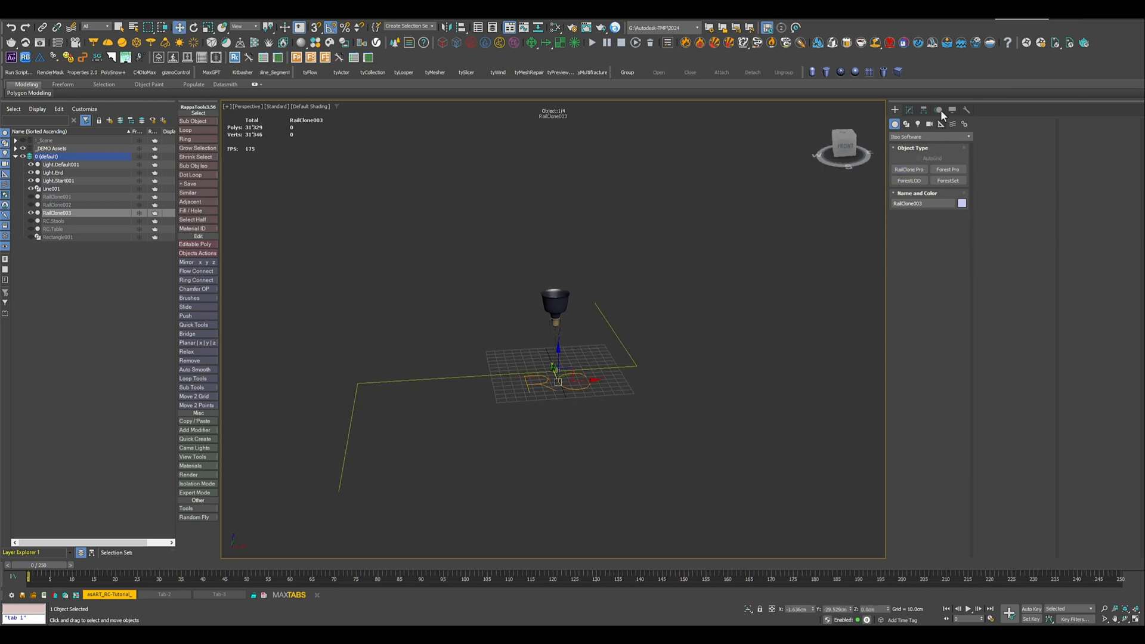
click(910, 109)
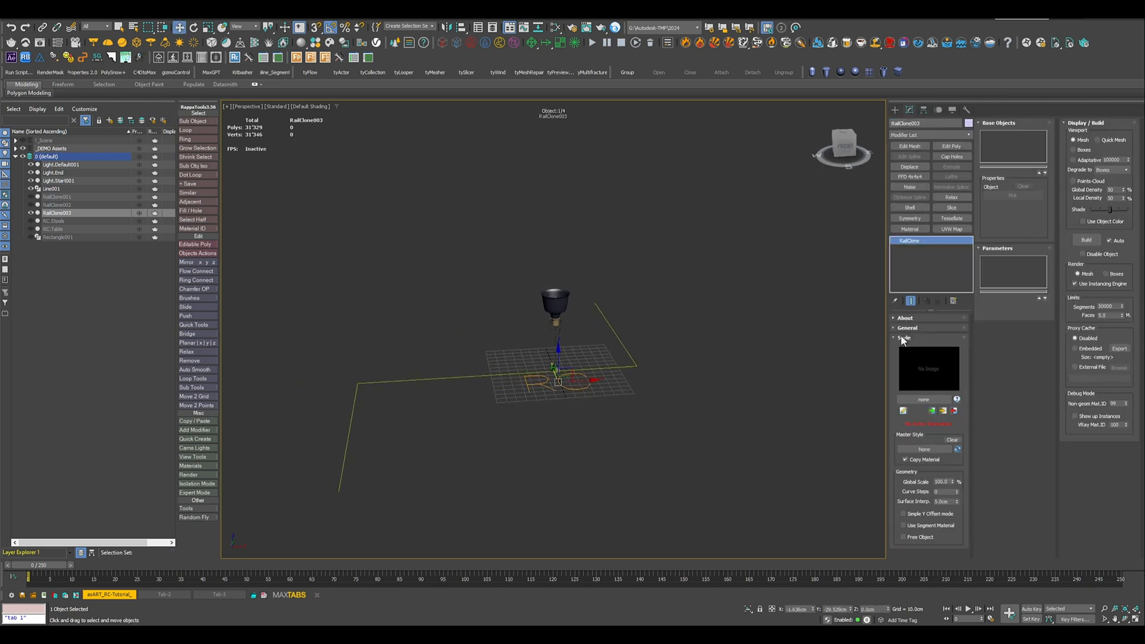
click(903, 410)
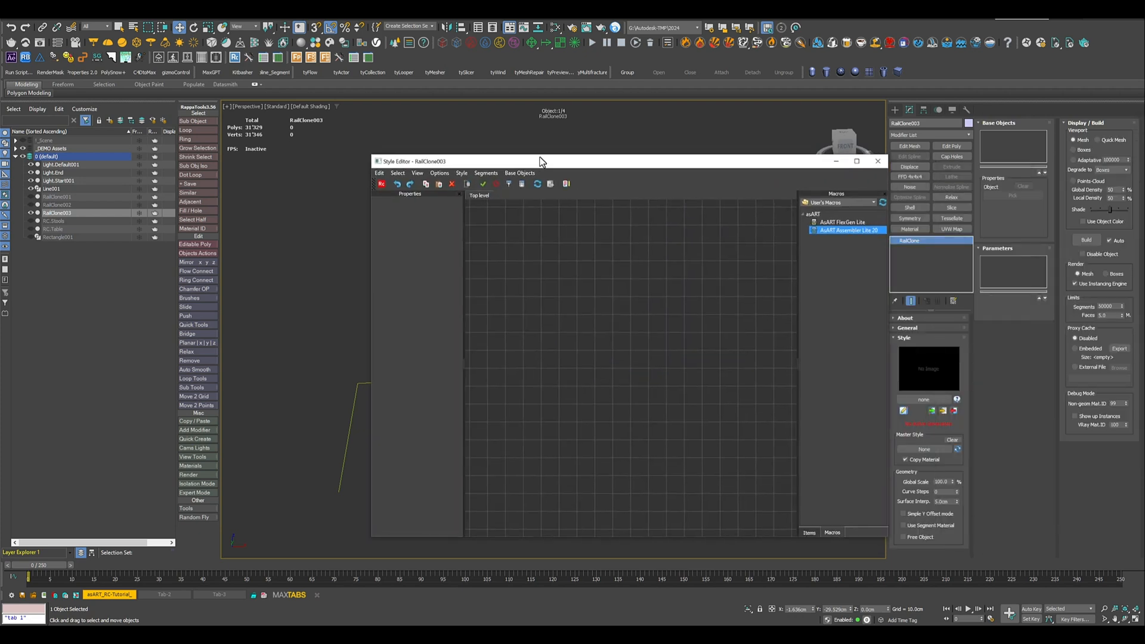
- Add the AsART Assembler Lite macro to the style graph with a Spline node wired to its Spline input
drag(863, 224, 542, 231)
mouse_move(567, 233)
click(612, 238)
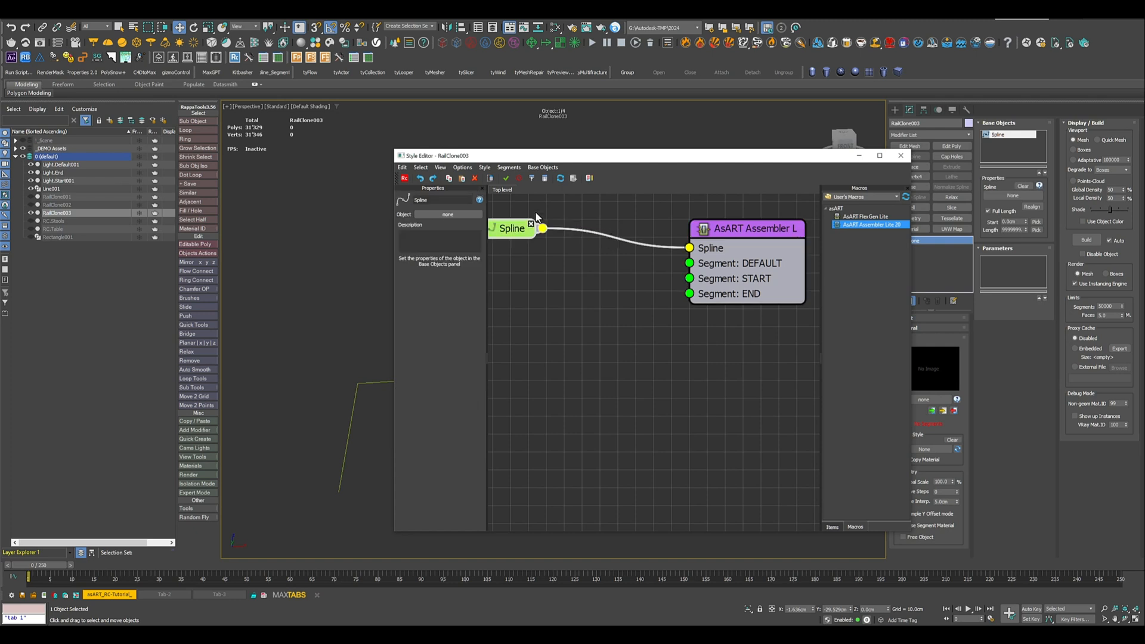
drag(506, 156, 702, 158)
- Select the pendant's mount, cord and lampshade objects and import them into the style graph as segments
middle_drag(459, 192, 400, 193)
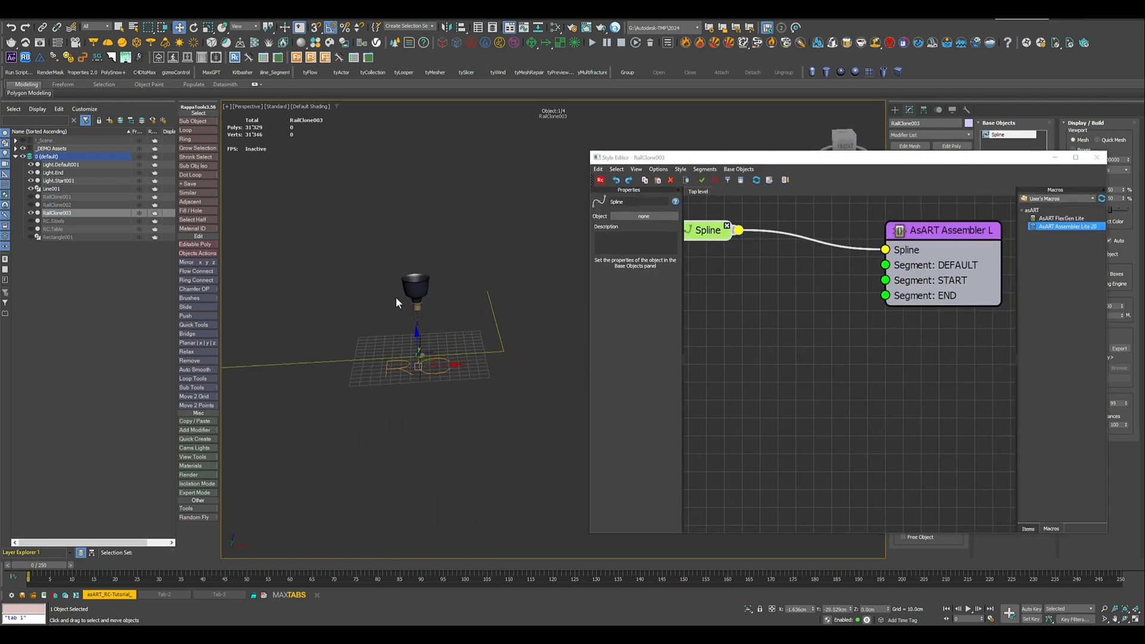
scroll(408, 344, up, 5)
click(469, 452)
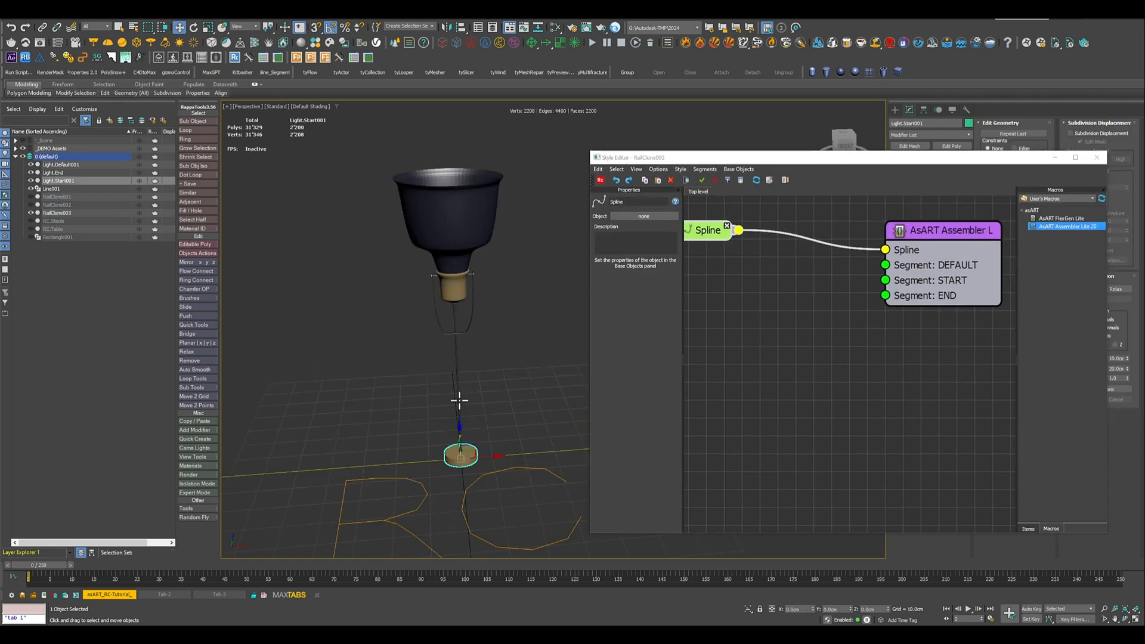
ctrl+click(462, 377)
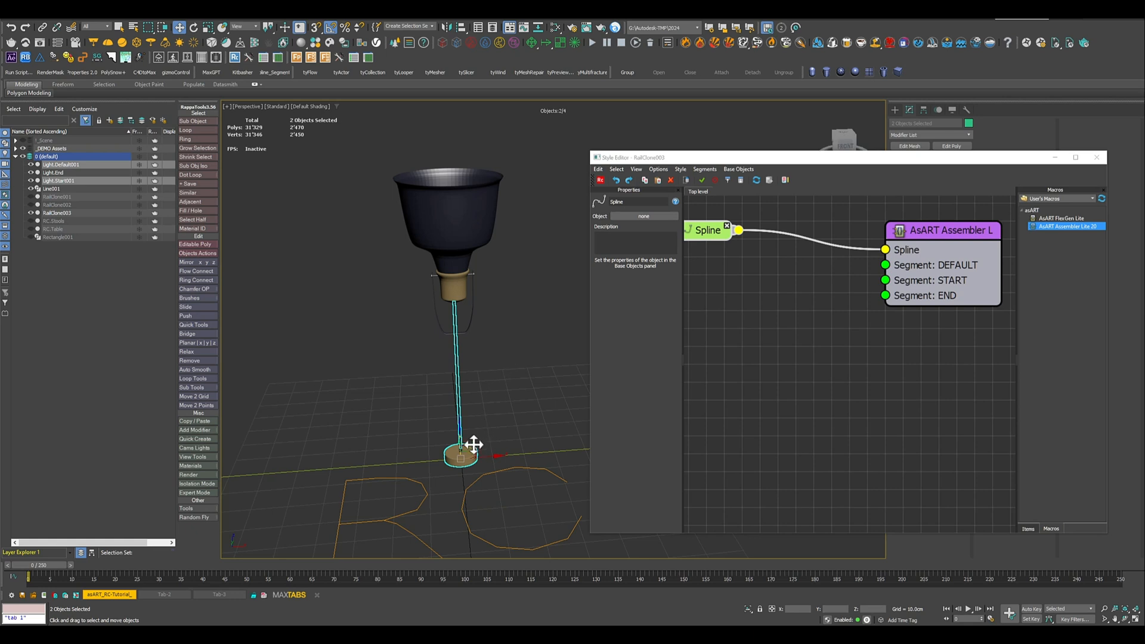
ctrl+click(454, 203)
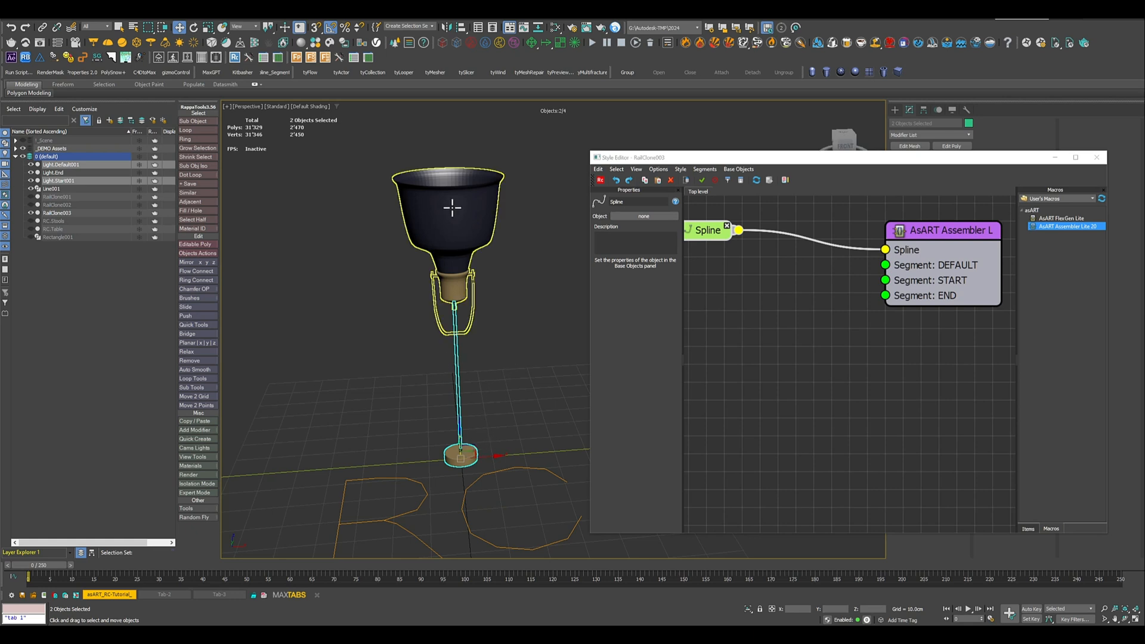
right_click(749, 312)
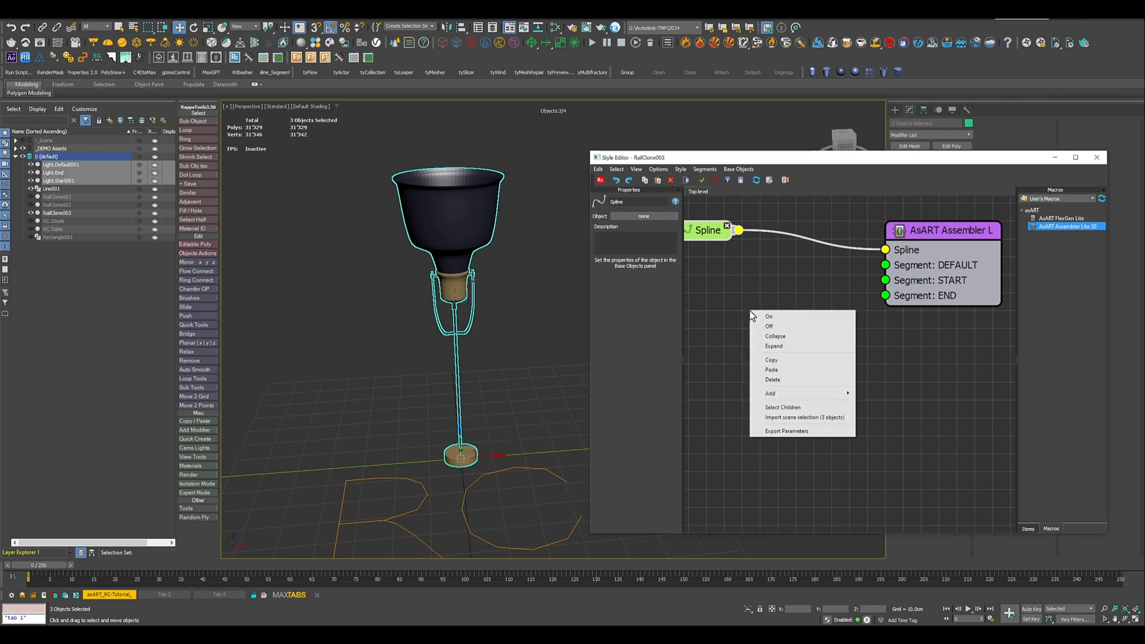
click(793, 418)
- Wire Light.Default001, Light.Start001 and Light.End to the Assembler macro's DEFAULT, START and END segment inputs, and show the macro's parameters
drag(799, 322, 885, 265)
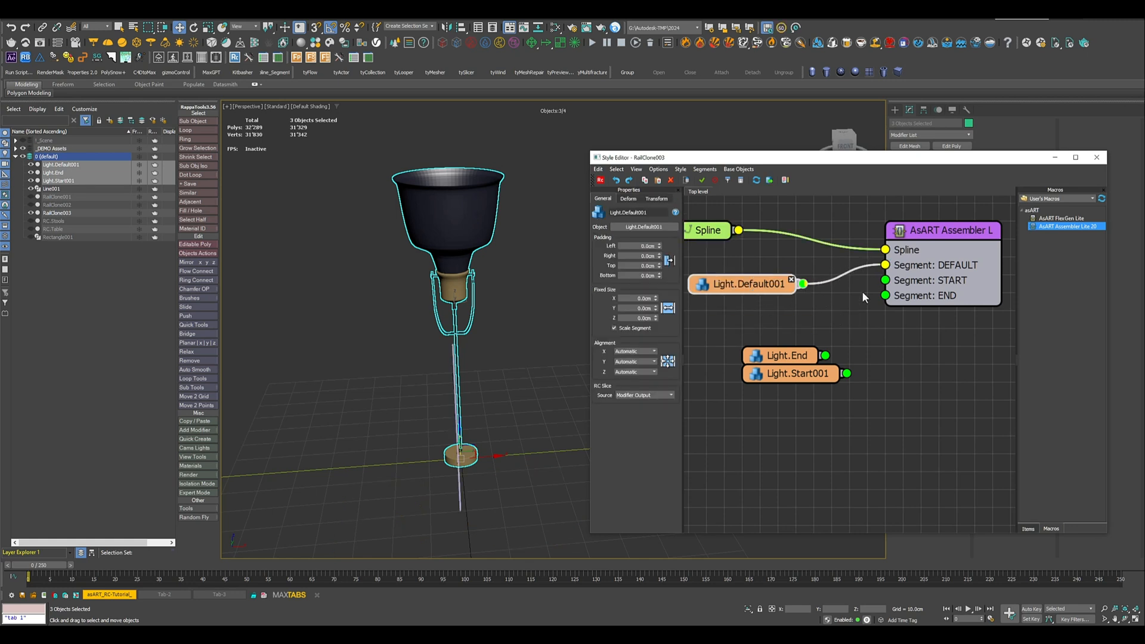
drag(794, 363, 776, 416)
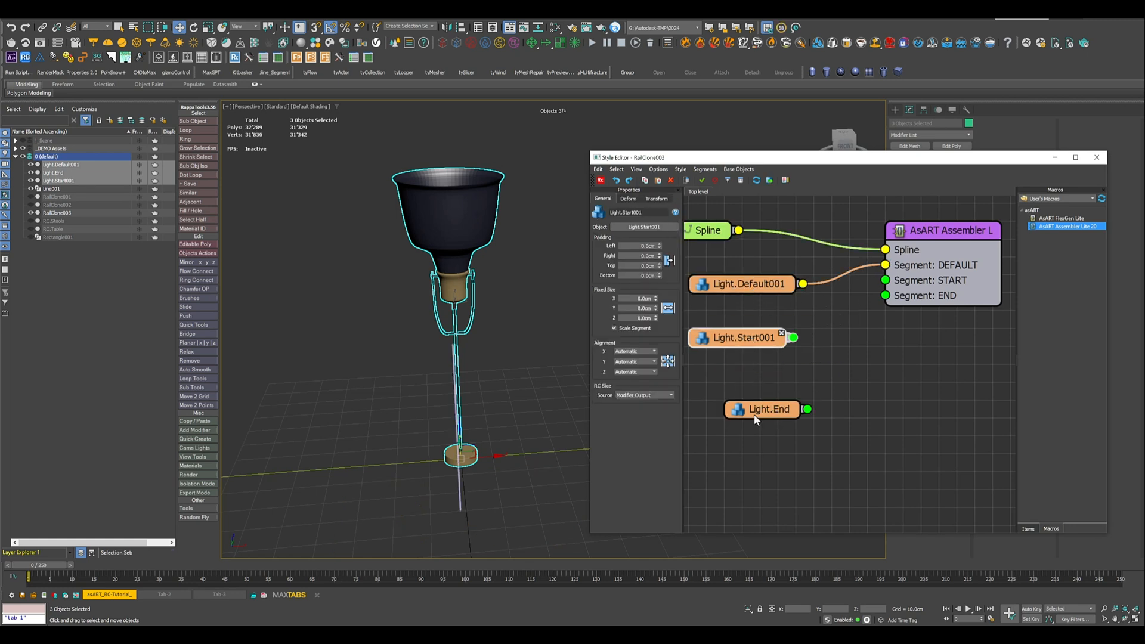
drag(755, 418, 723, 392)
drag(793, 338, 885, 280)
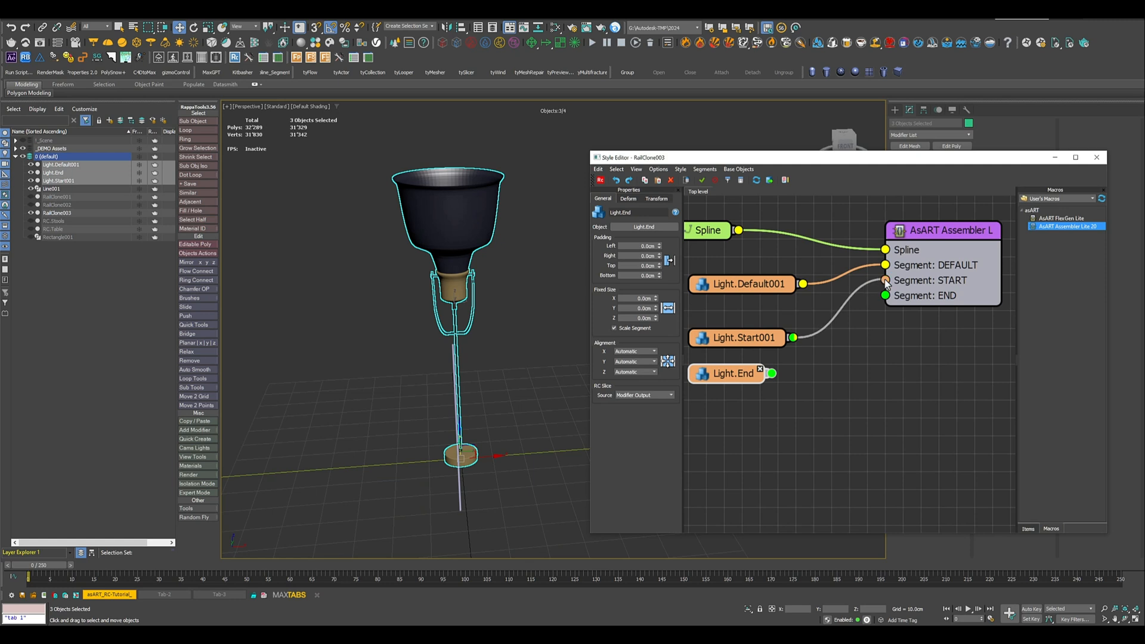
drag(772, 373, 886, 295)
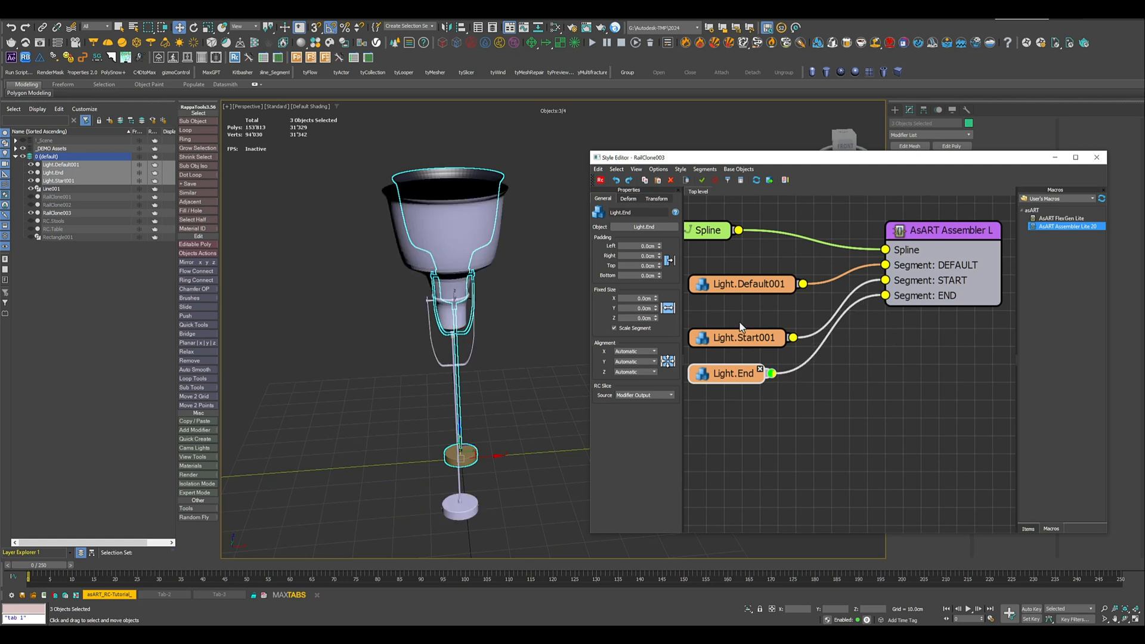
scroll(745, 327, down, 3)
click(968, 256)
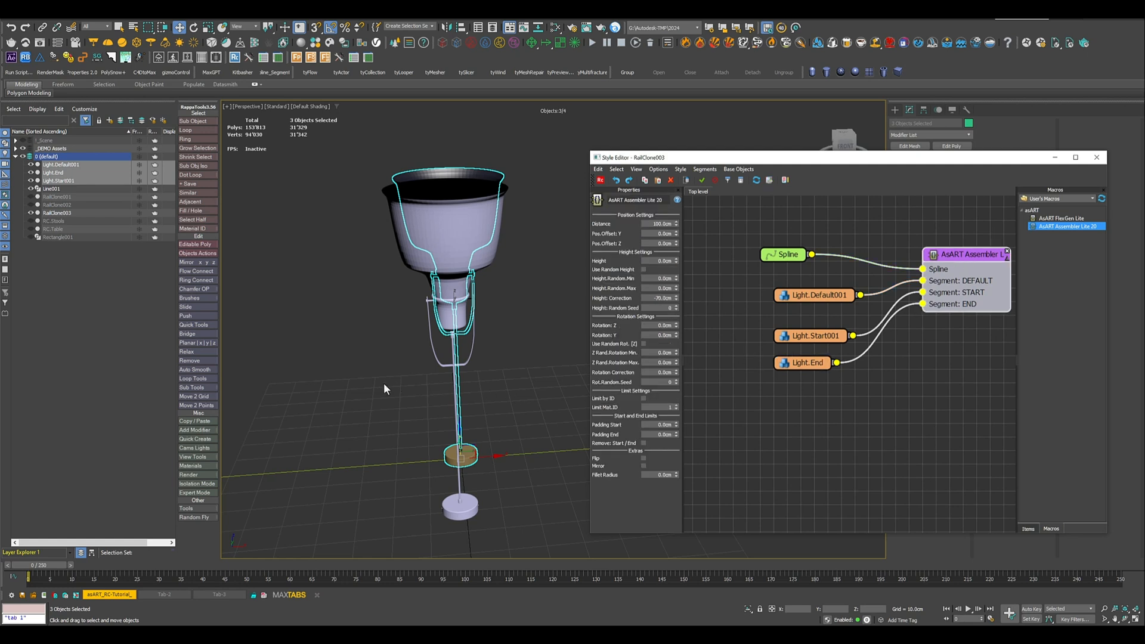
- Put the three selected source light objects on a new layer and hide that layer
scroll(384, 388, down, 3)
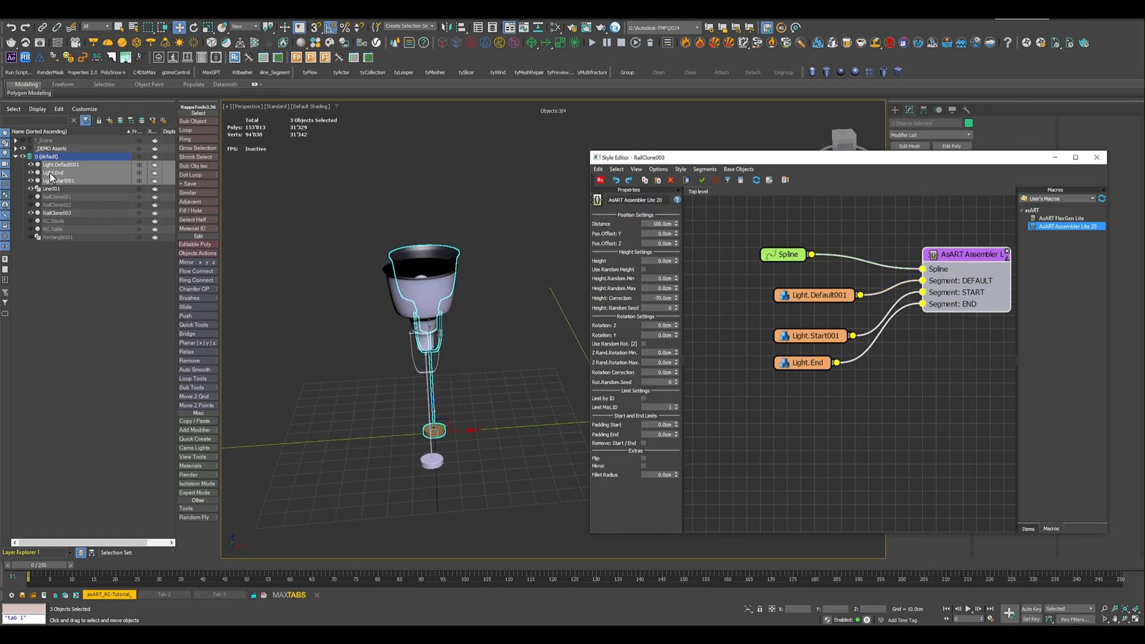
click(109, 120)
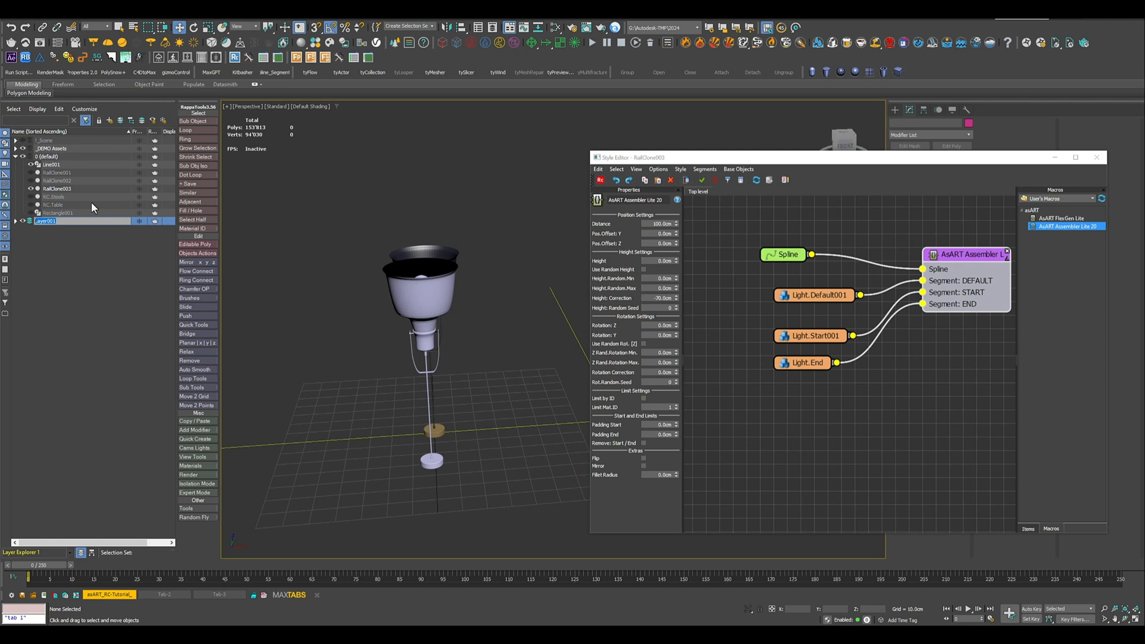
click(23, 221)
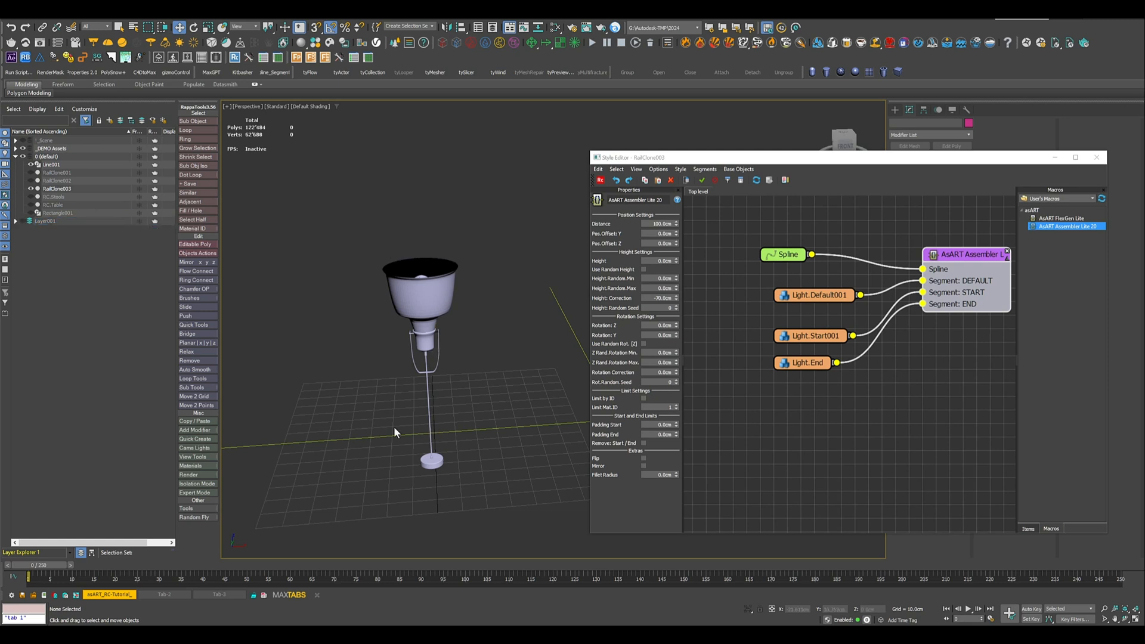
- Assign the scene spline Line001 as the object of the Spline node so the lamps follow it
middle_drag(409, 454, 431, 419)
scroll(389, 408, down, 4)
middle_drag(417, 419, 361, 406)
scroll(310, 394, down, 3)
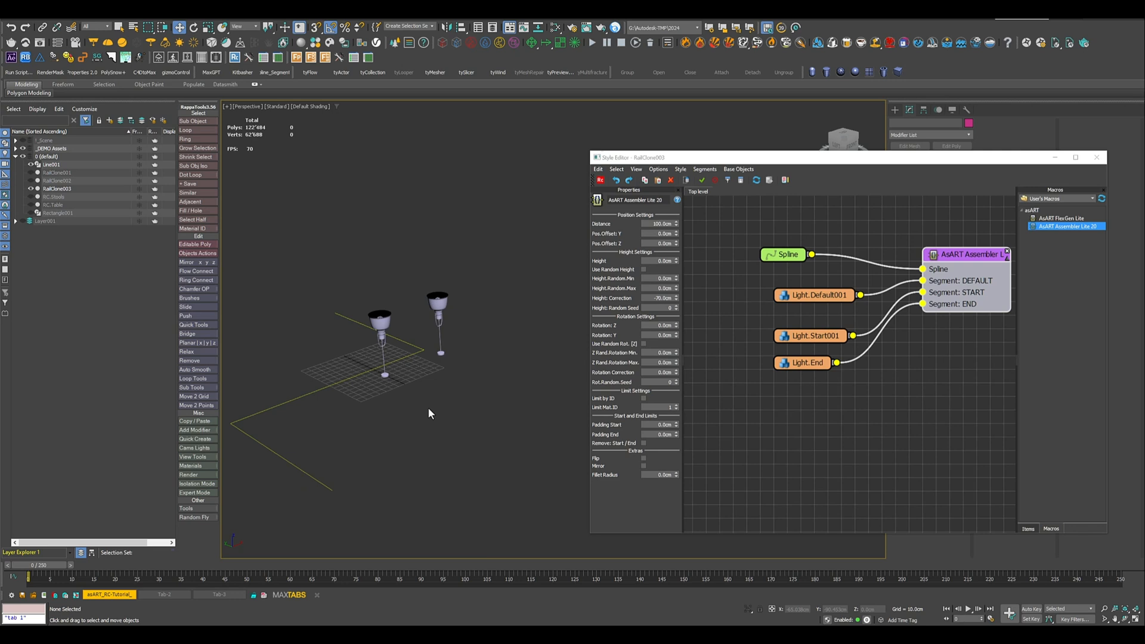
click(783, 254)
click(644, 216)
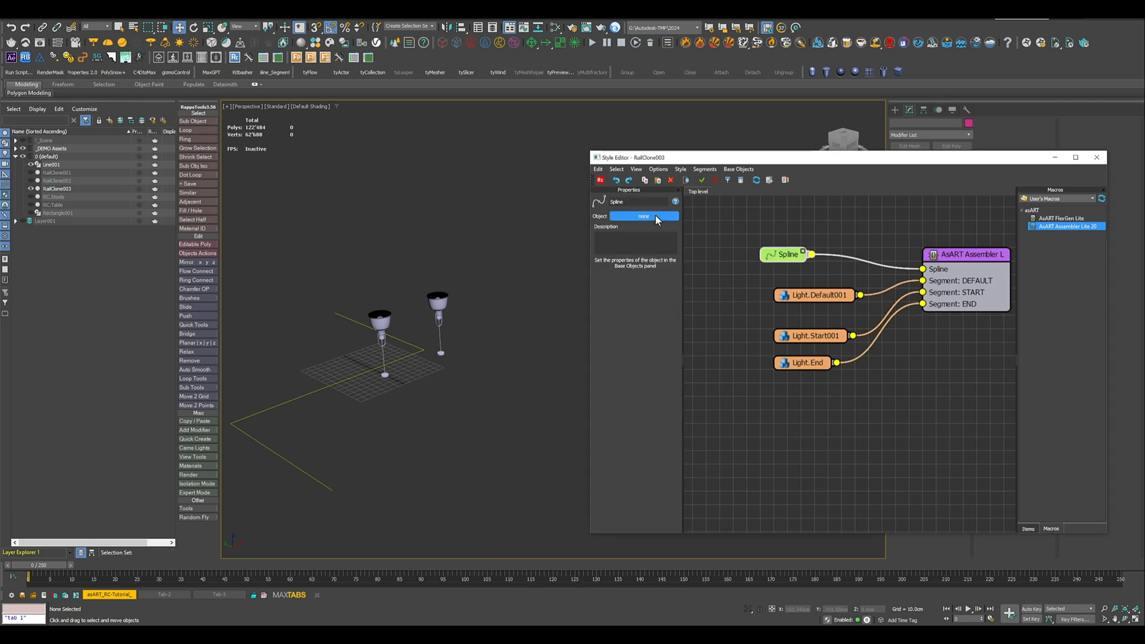
click(334, 384)
mouse_move(331, 403)
middle_down()
mouse_move(437, 404)
mouse_move(349, 401)
middle_up()
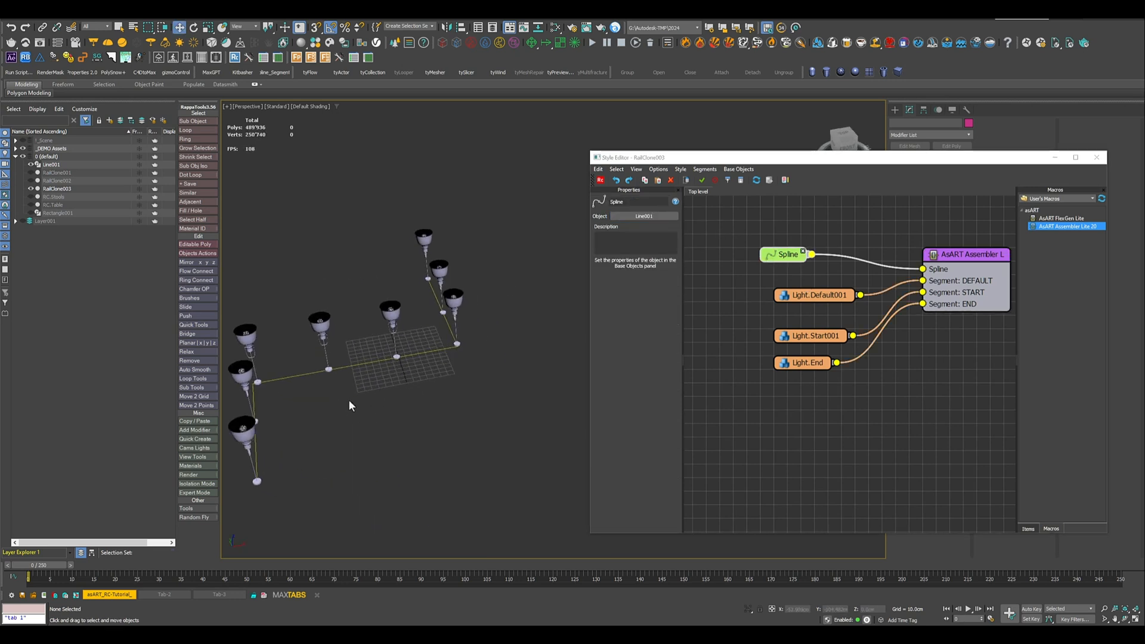
alt+middle_drag(392, 337, 437, 393)
scroll(459, 399, up, 5)
scroll(468, 392, down, 3)
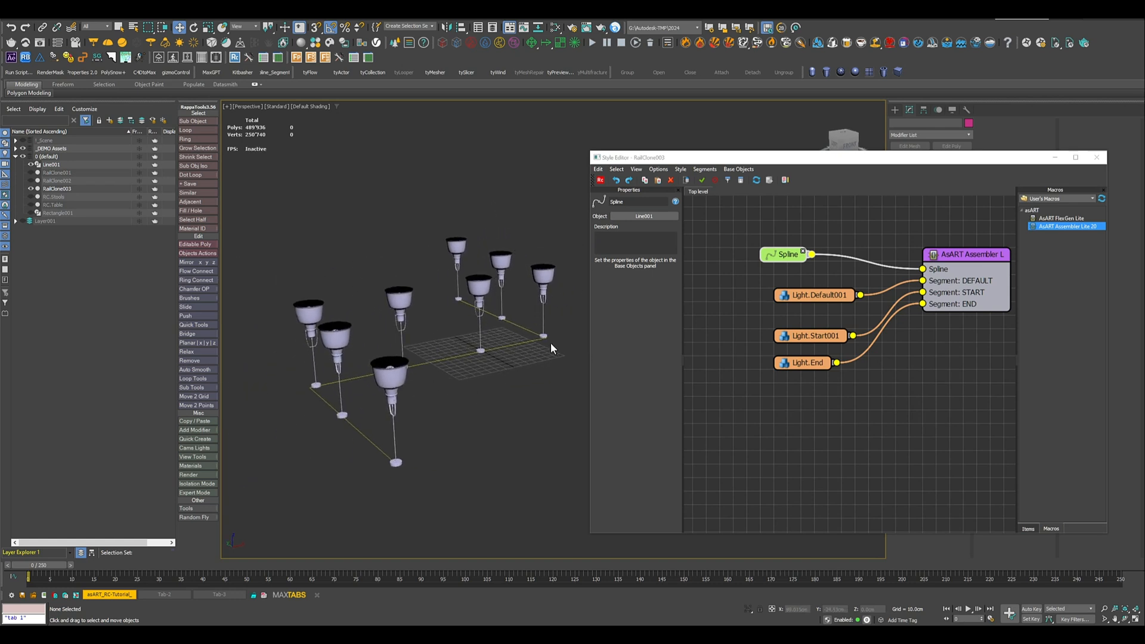
- In the Assembler macro, set Rotation Y to 180 and Pos. Offset Z to 250 cm
click(963, 260)
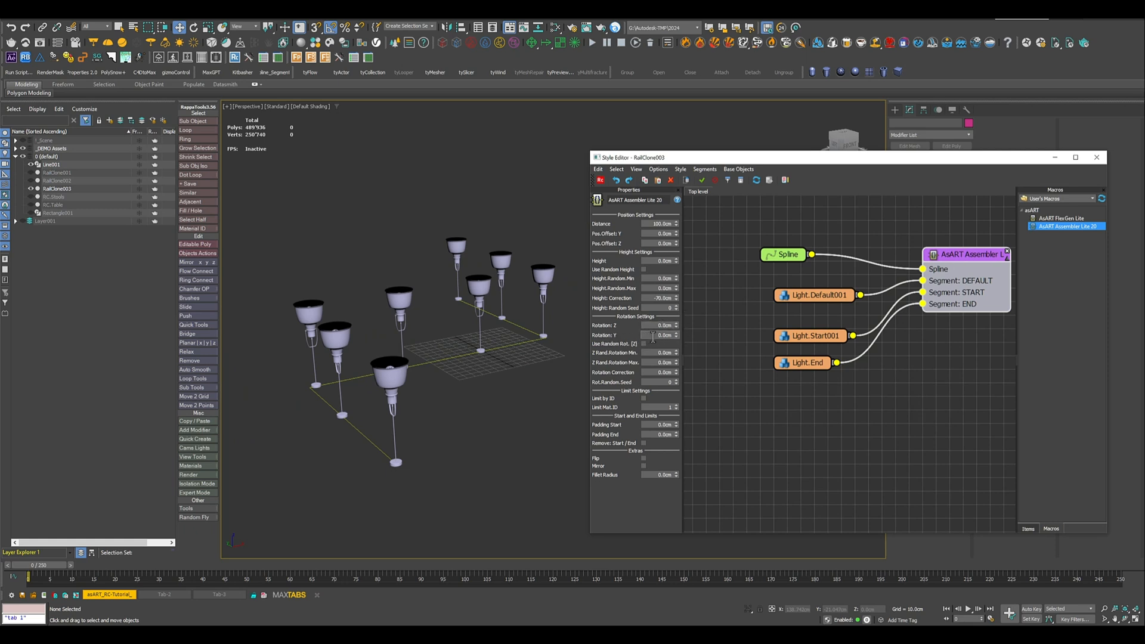
text(180)
key(Return)
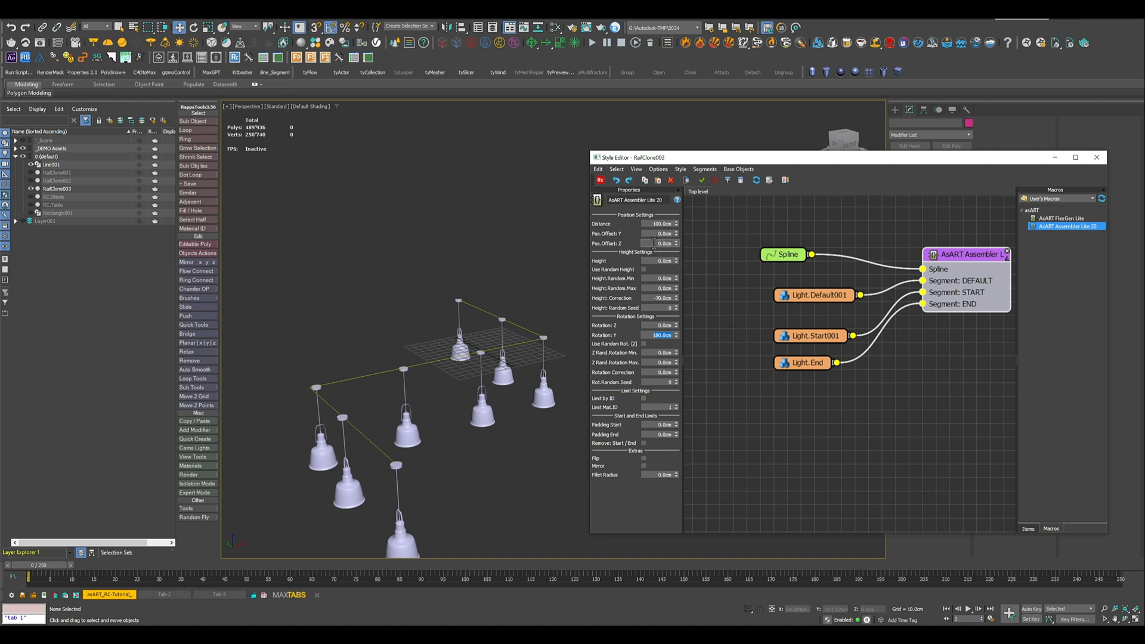
text(250)
key(Return)
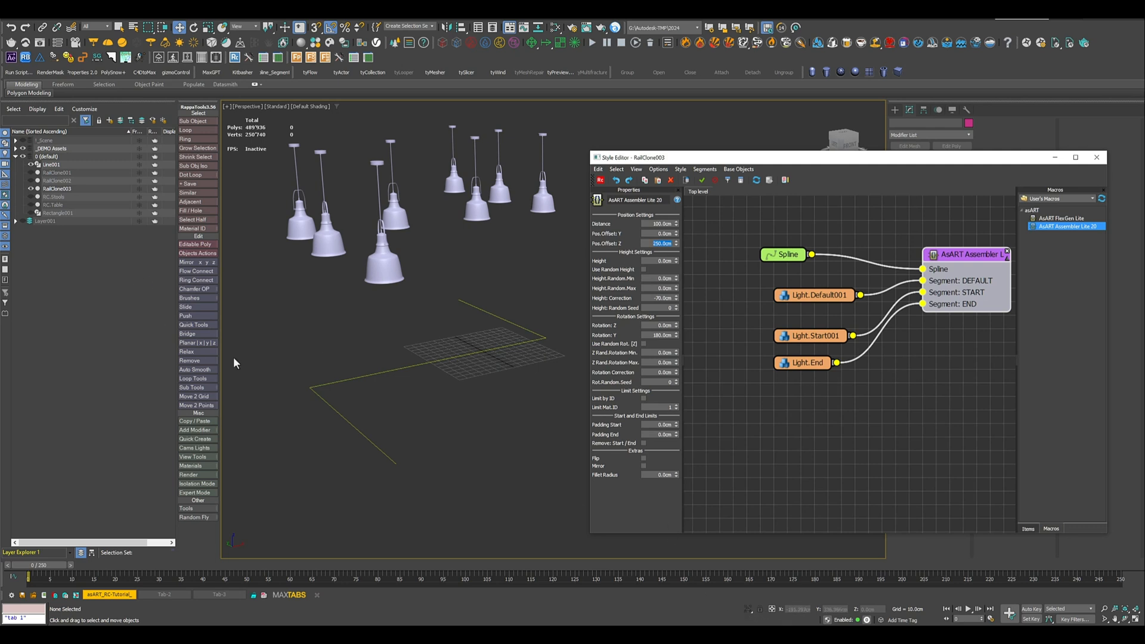
- Unhide Rectangle001, RC.Table, RC.Stools, RailClone002 and RailClone001 to view the pendants together with the room
click(47, 156)
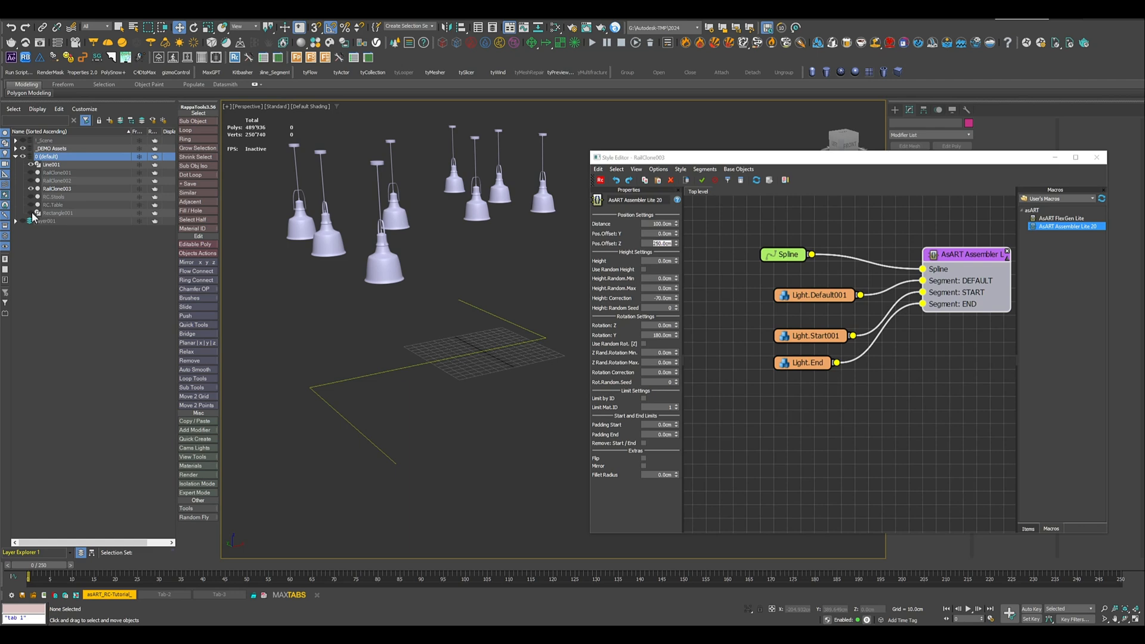
click(31, 213)
click(31, 204)
click(31, 197)
click(31, 181)
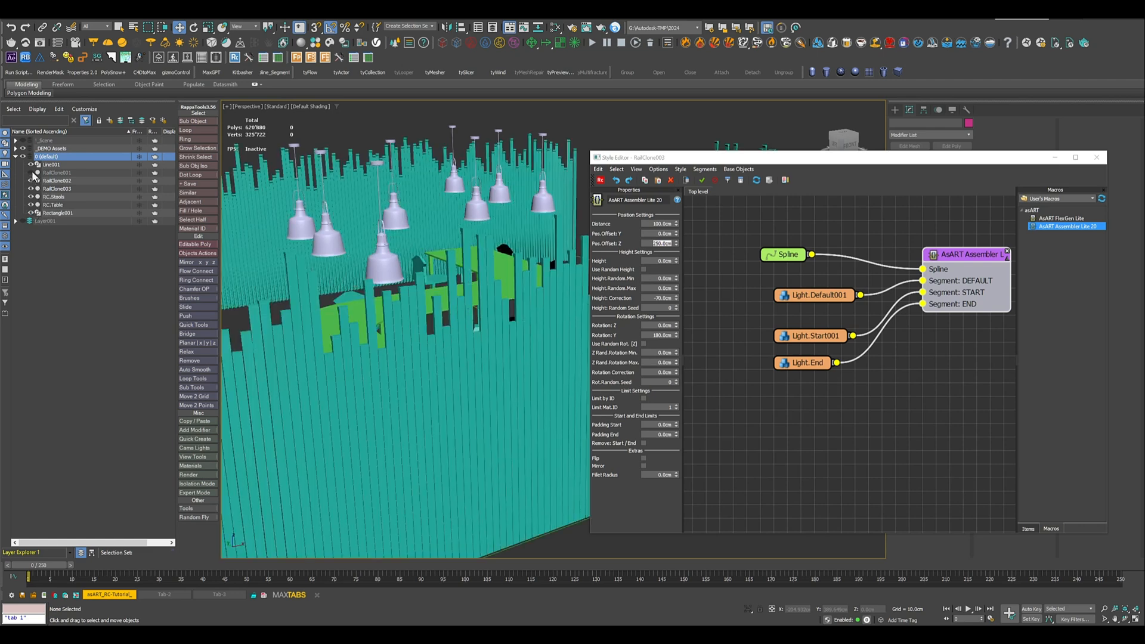
click(31, 173)
middle_drag(427, 292, 387, 323)
scroll(445, 314, down, 2)
scroll(393, 291, down, 2)
middle_drag(386, 324, 338, 335)
scroll(435, 328, up, 5)
alt+middle_drag(435, 328, 360, 315)
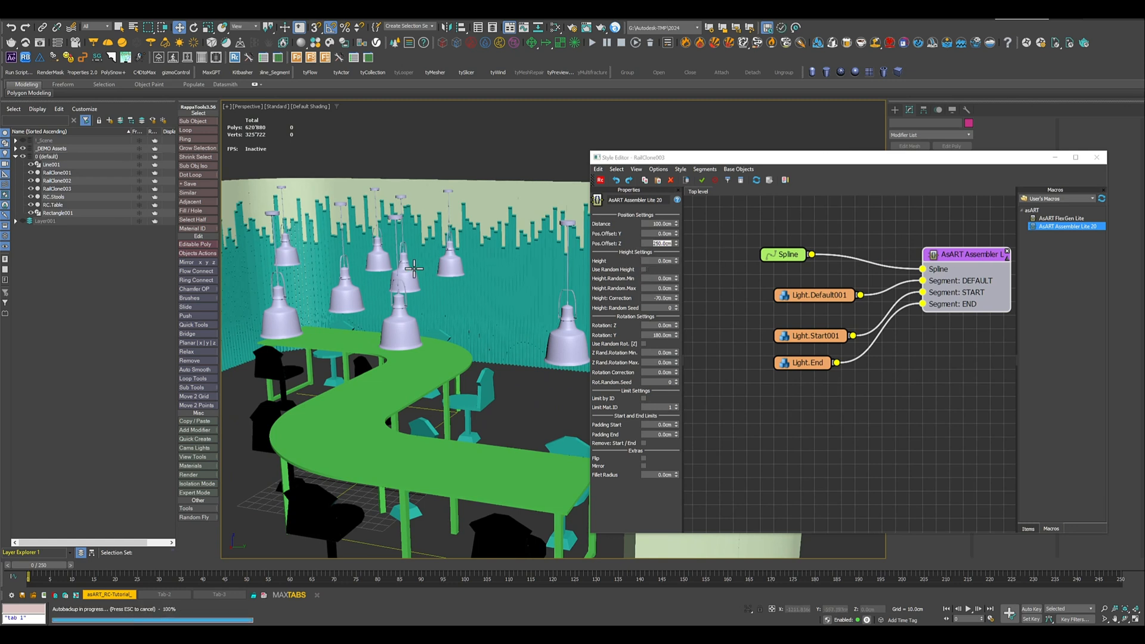
- Enable Use Random Height, reset Height Correction to 0, and set the random height minimum to 30 cm and maximum to 60 cm
click(643, 270)
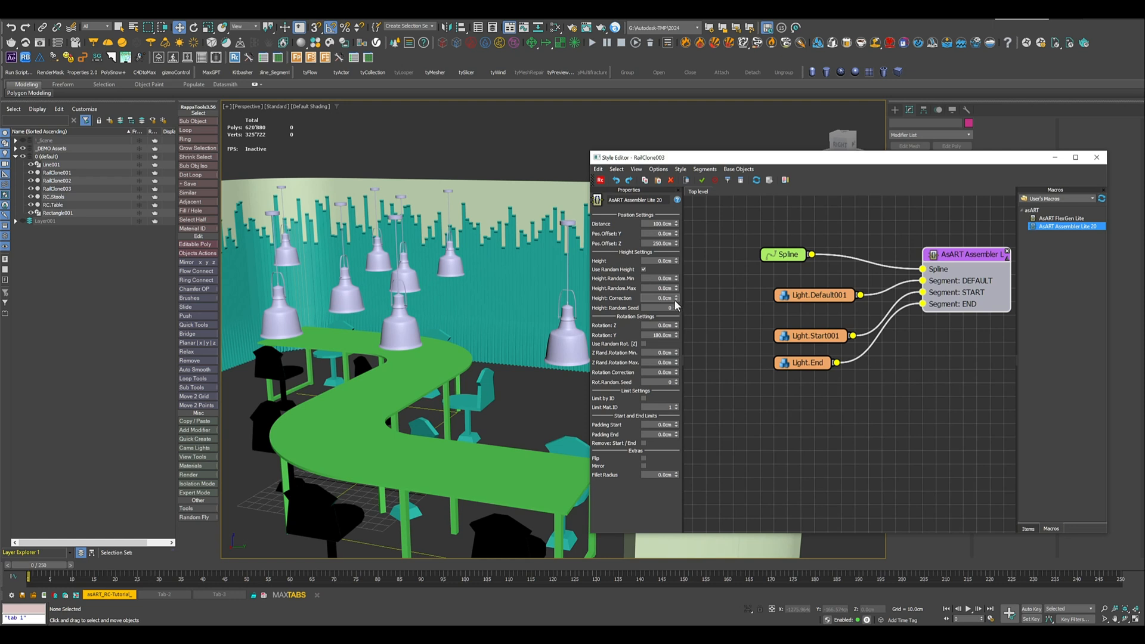
right_click(675, 299)
text(30)
key(Return)
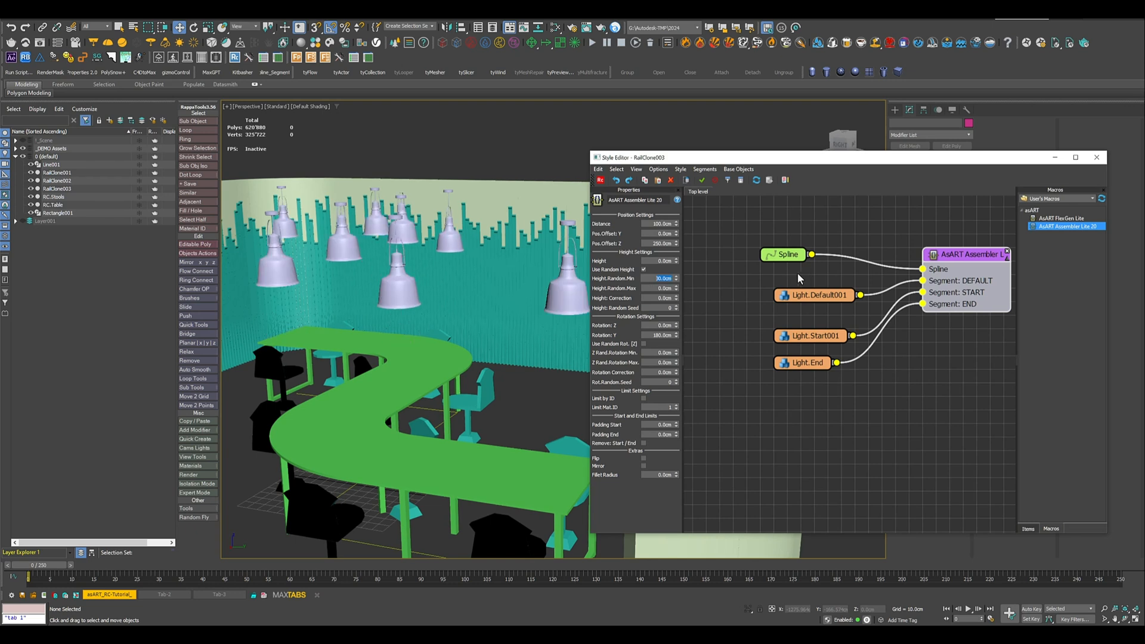
text(60)
key(Return)
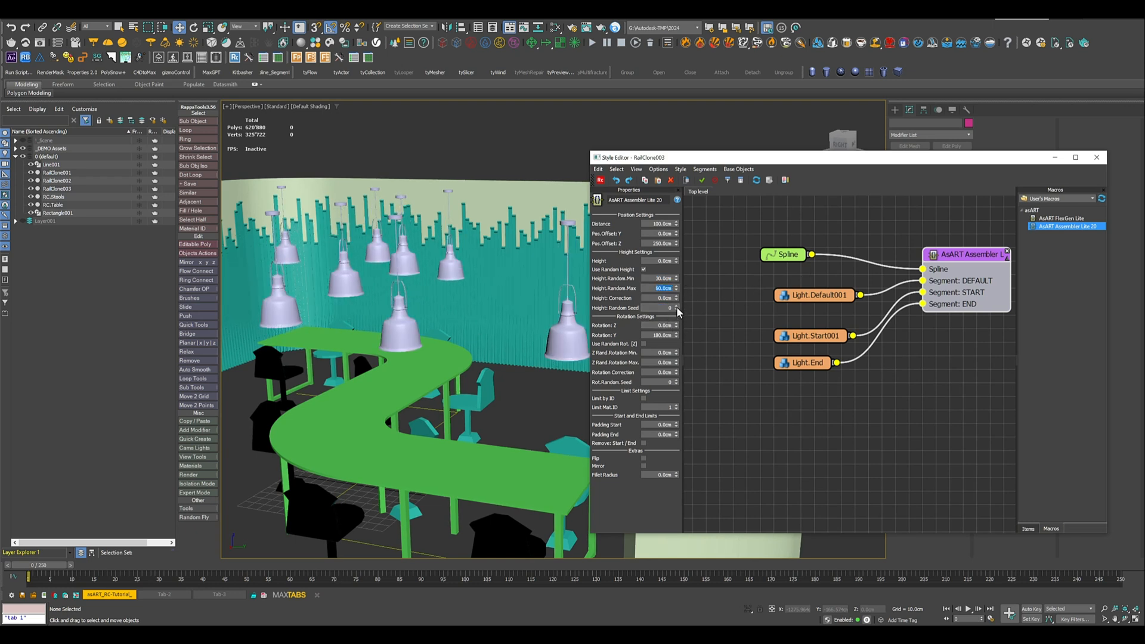
- Set the height random seed to 3, and the random height range to 60 cm minimum and 90 cm maximum
click(676, 307)
click(676, 306)
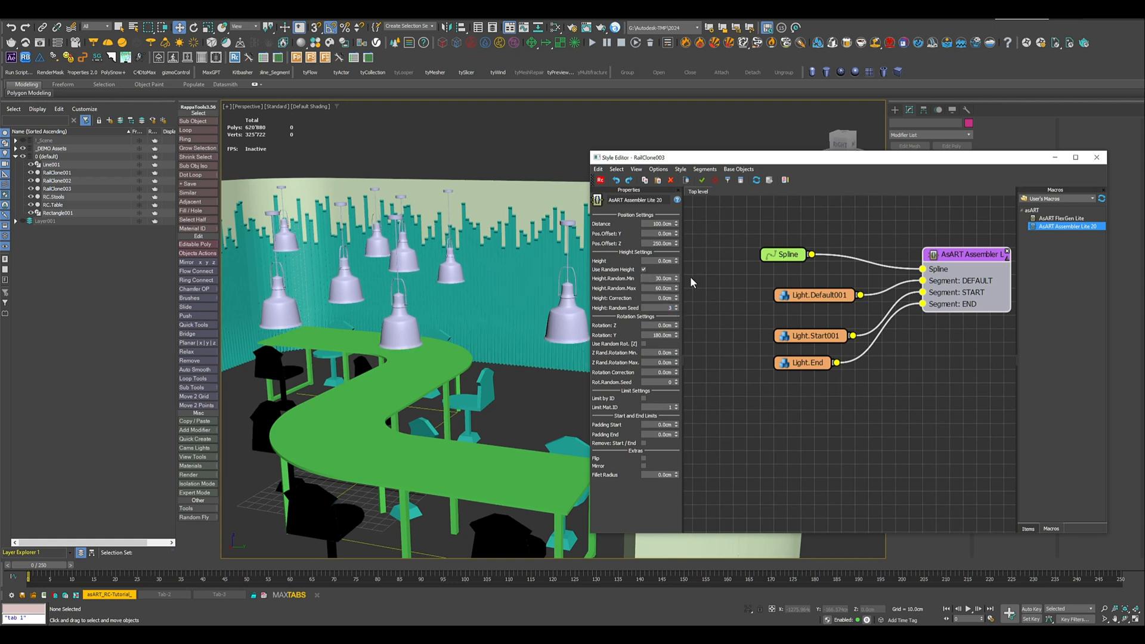
text(60)
key(Return)
key(Tab)
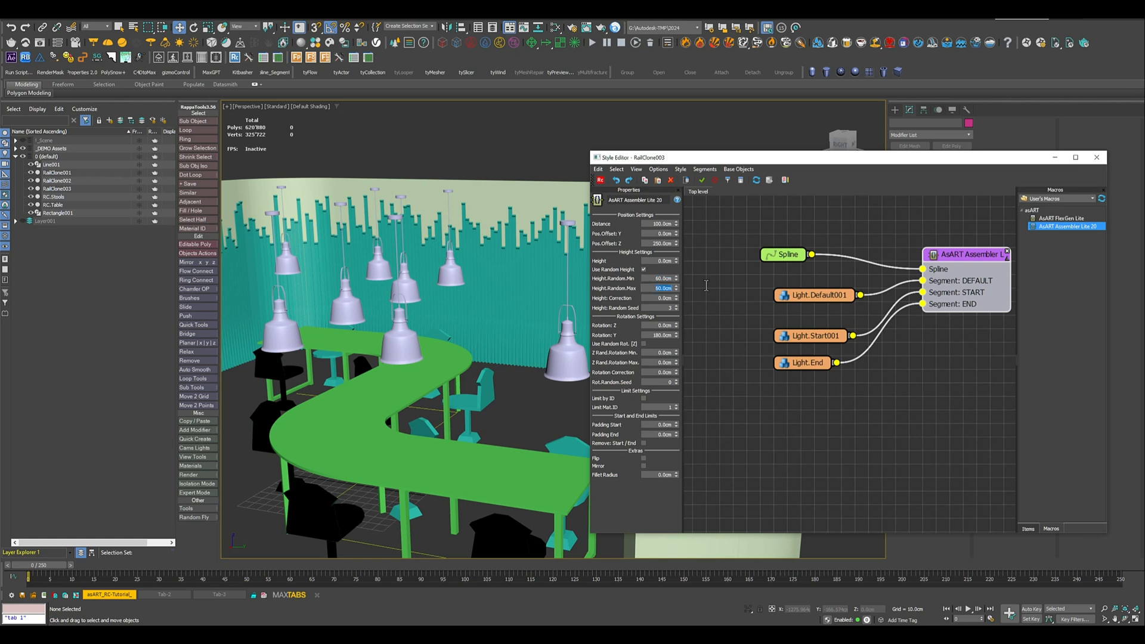
text(90)
key(Return)
- Raise the lamps' height random seed to 11 for a different distribution of pendant heights
scroll(421, 328, down, 6)
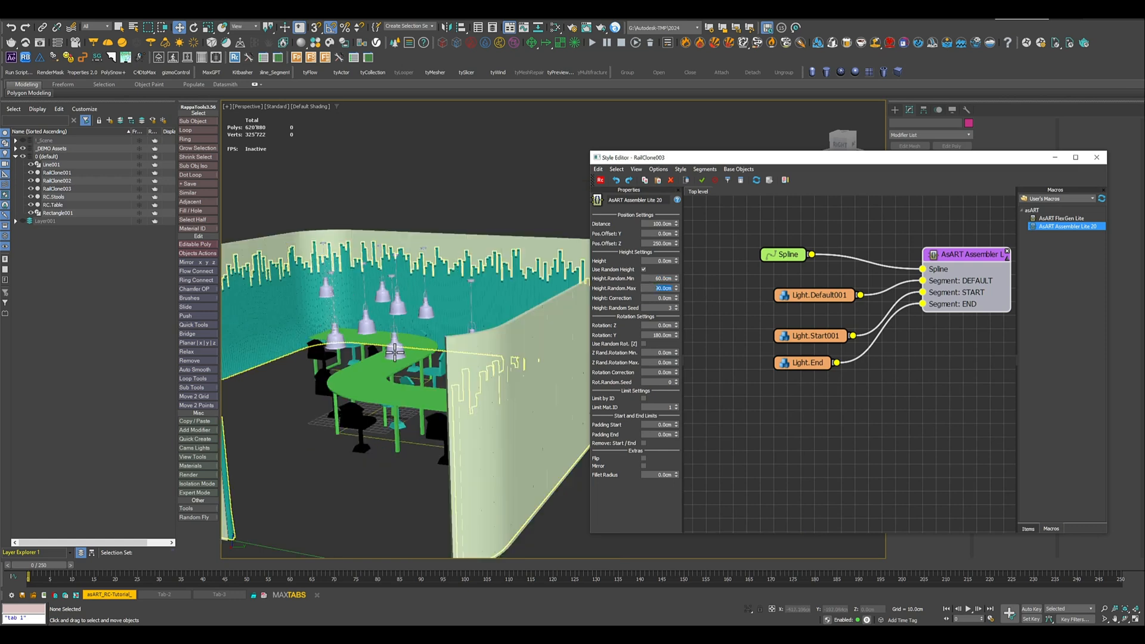
alt+middle_drag(412, 373, 404, 340)
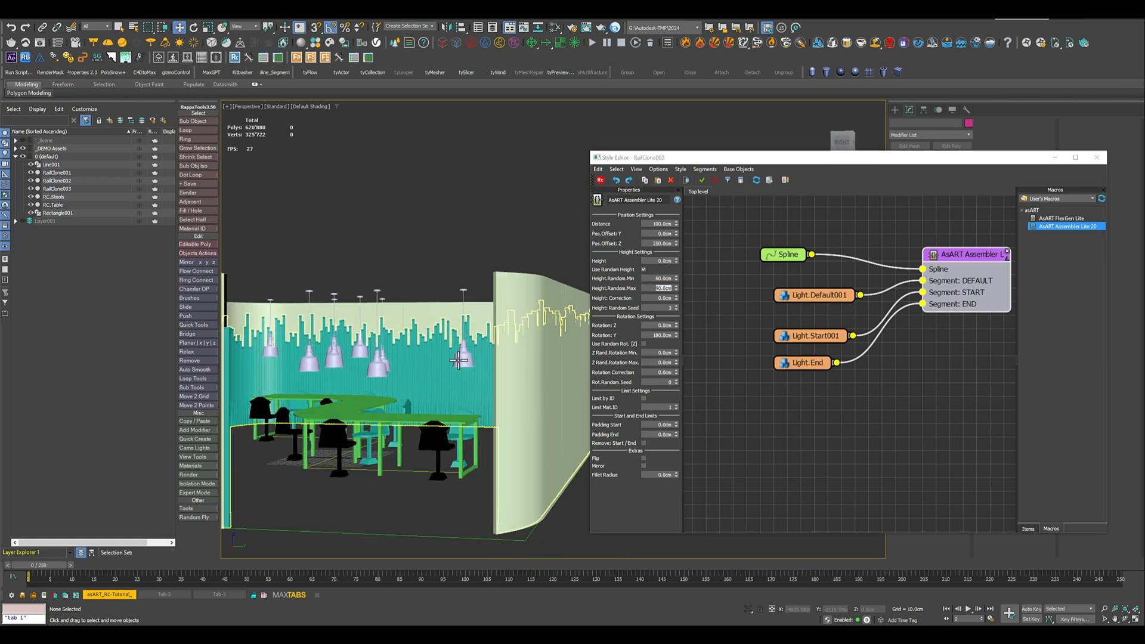
click(676, 307)
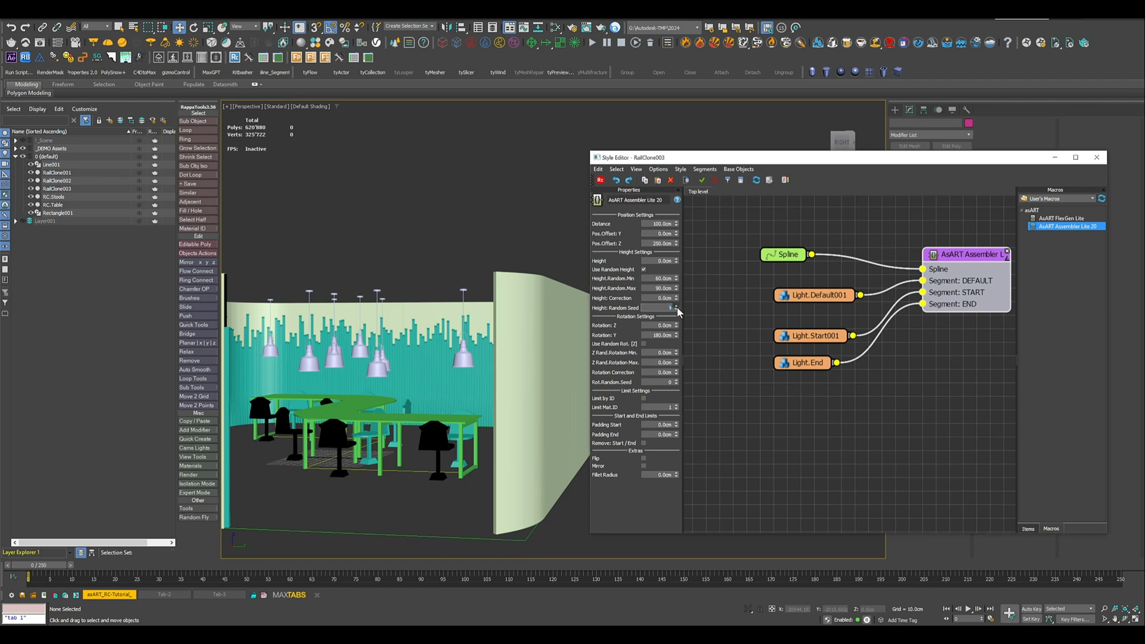
click(677, 306)
click(677, 306)
click(677, 307)
click(676, 306)
click(676, 306)
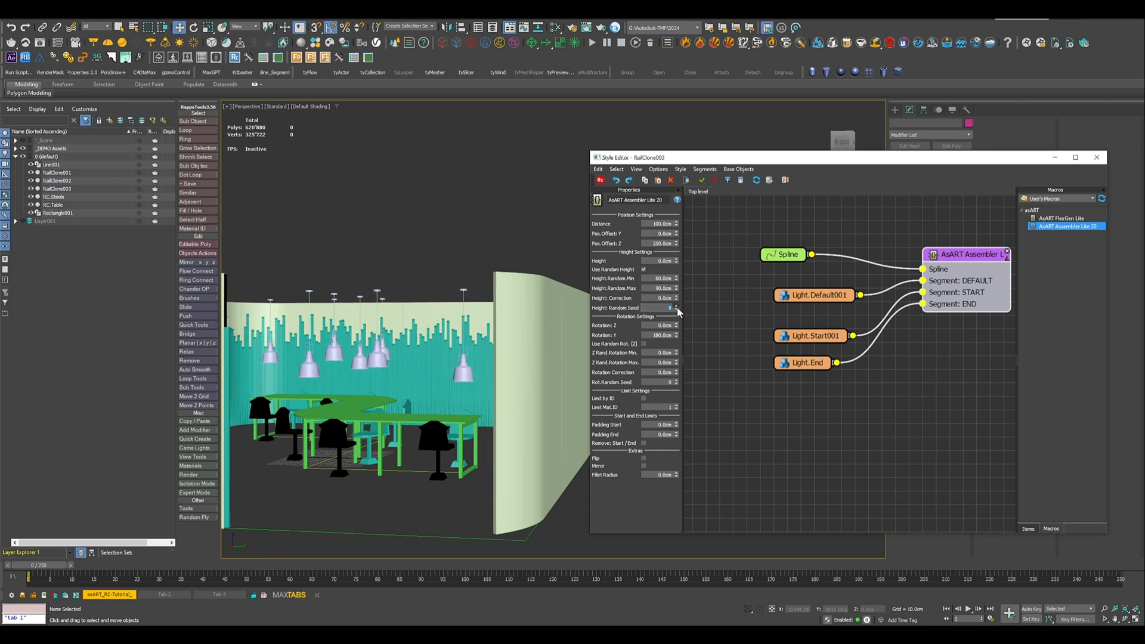
click(676, 307)
click(676, 307)
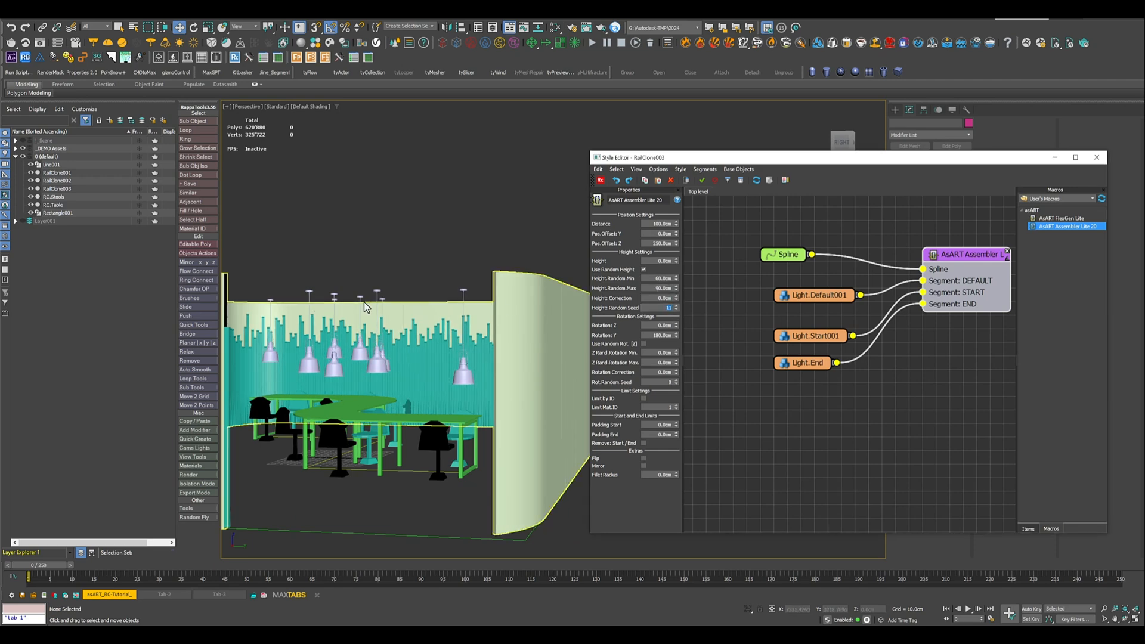
- Open the style of RC.Table and look up the fillet radius in its AsART FlexGen Lite macro
alt+middle_drag(364, 301, 369, 365)
scroll(368, 366, up, 5)
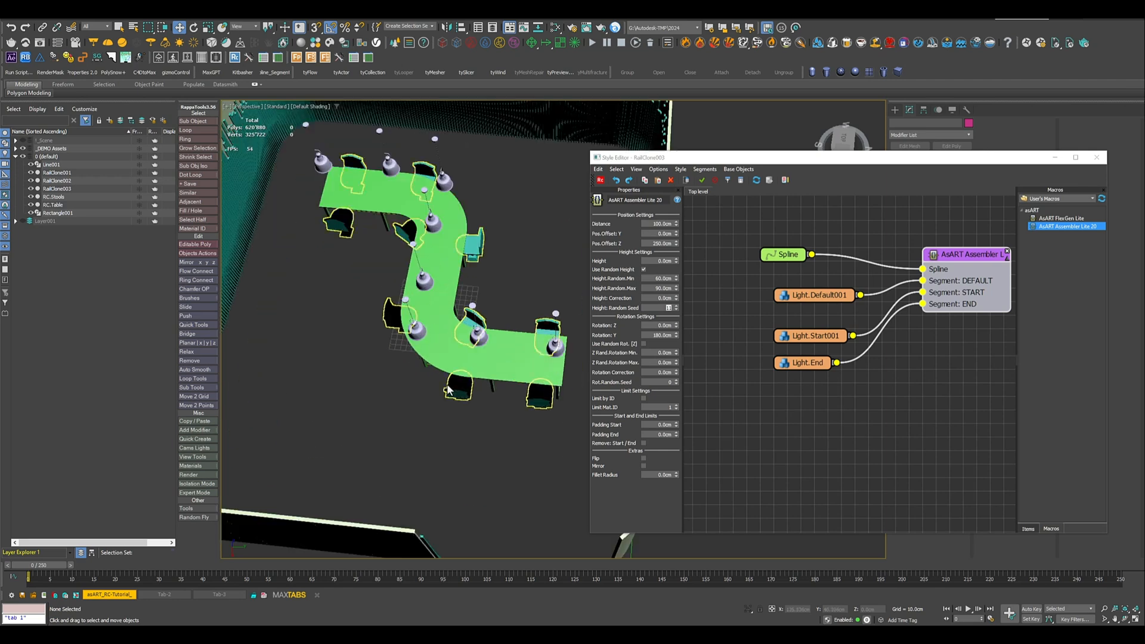
click(448, 348)
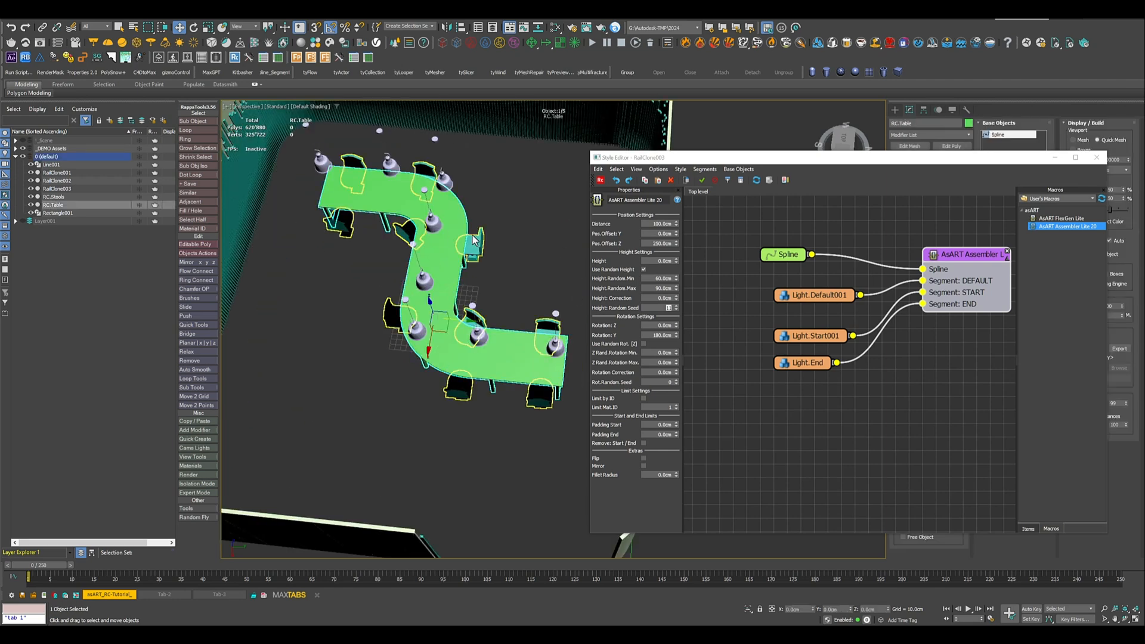
click(1096, 158)
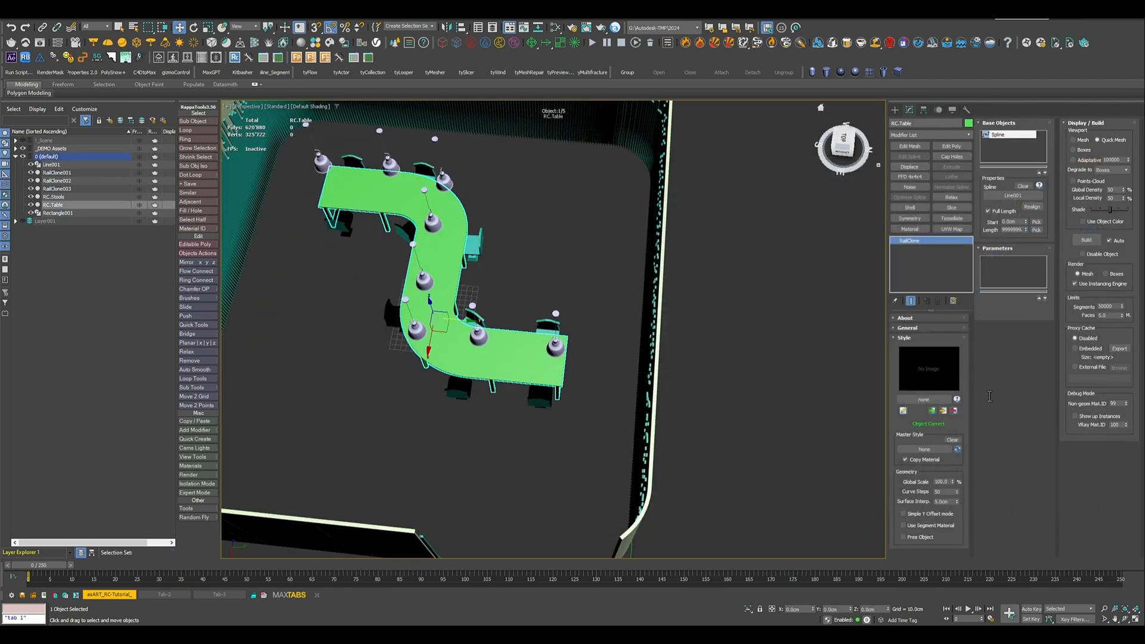
click(902, 411)
click(942, 264)
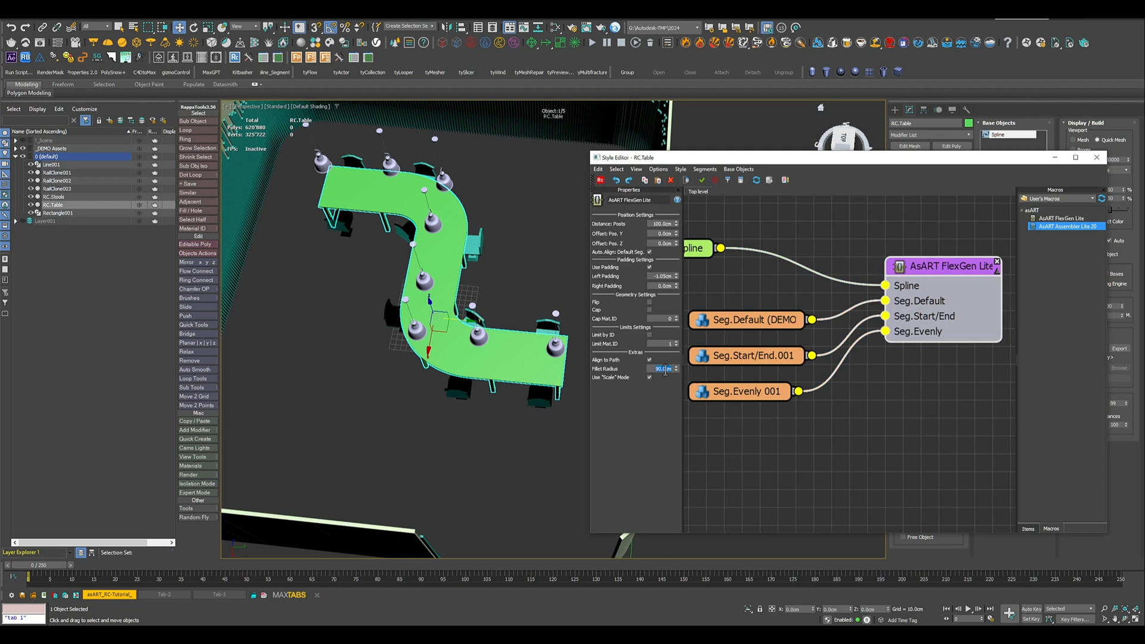
- Set the Fillet Radius of the pendant lamps' AsART Assembler Lite macro to 90 cm
click(480, 341)
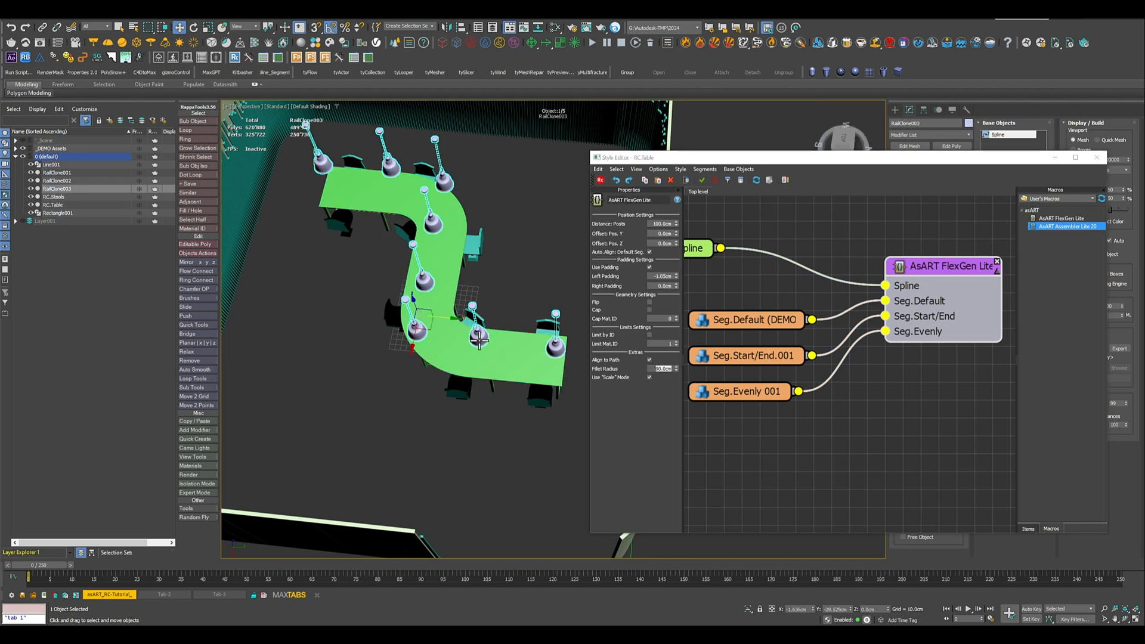
click(1096, 157)
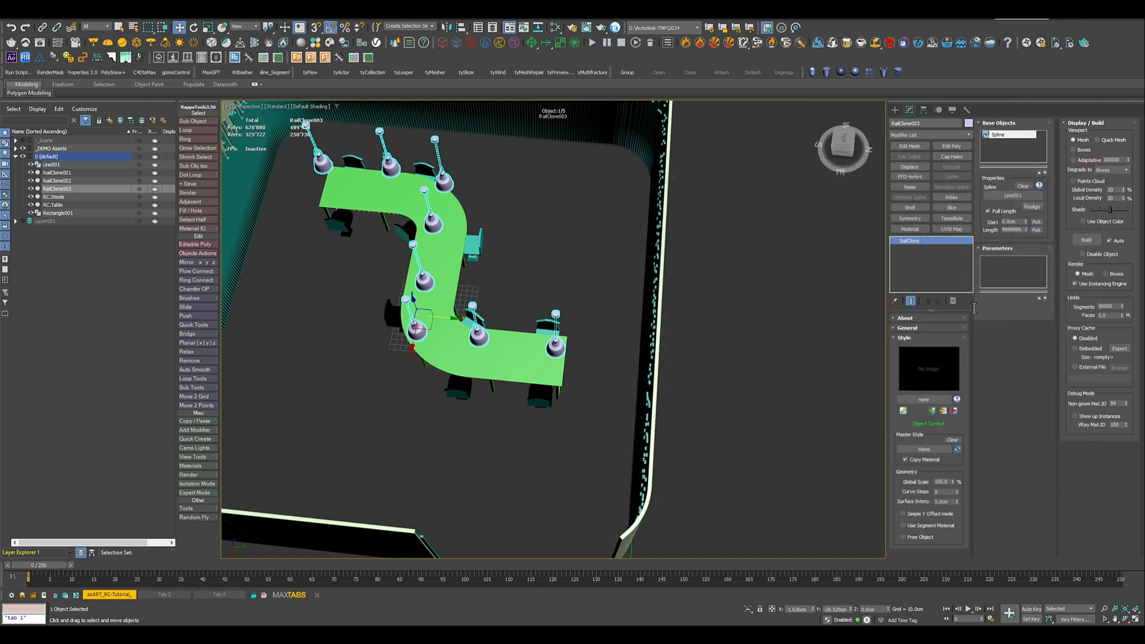
click(903, 411)
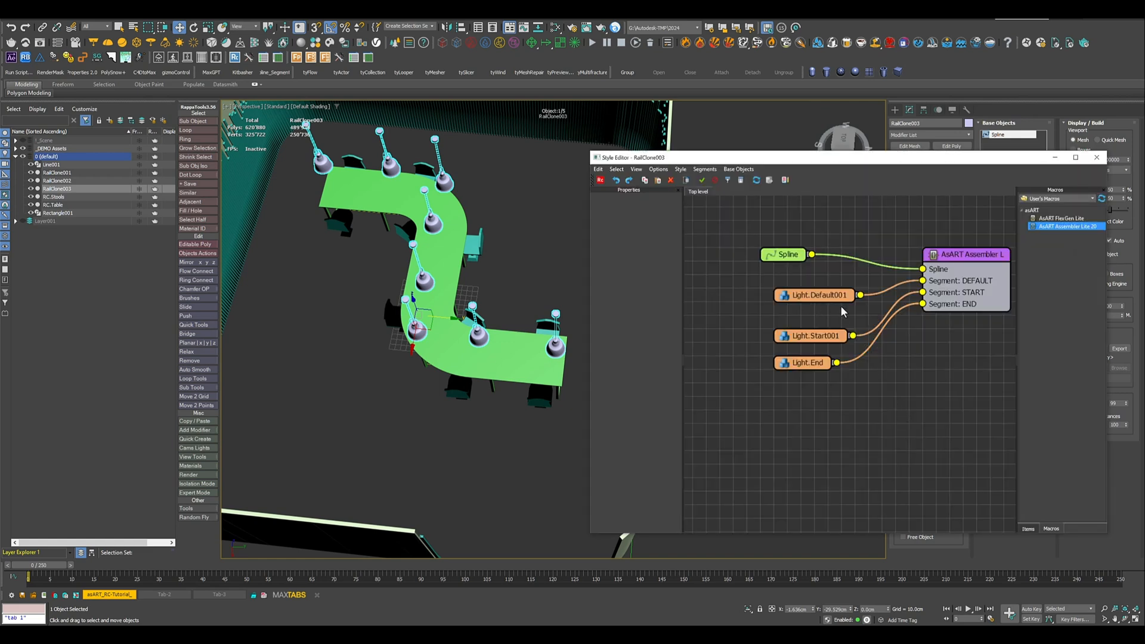
click(959, 257)
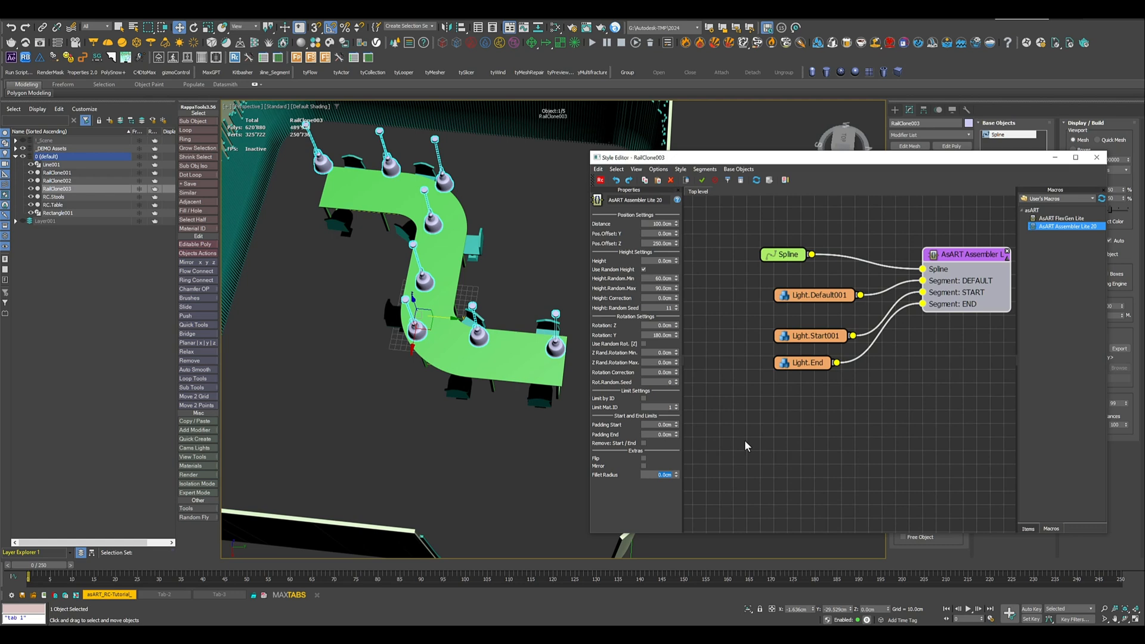
text(90)
key(Return)
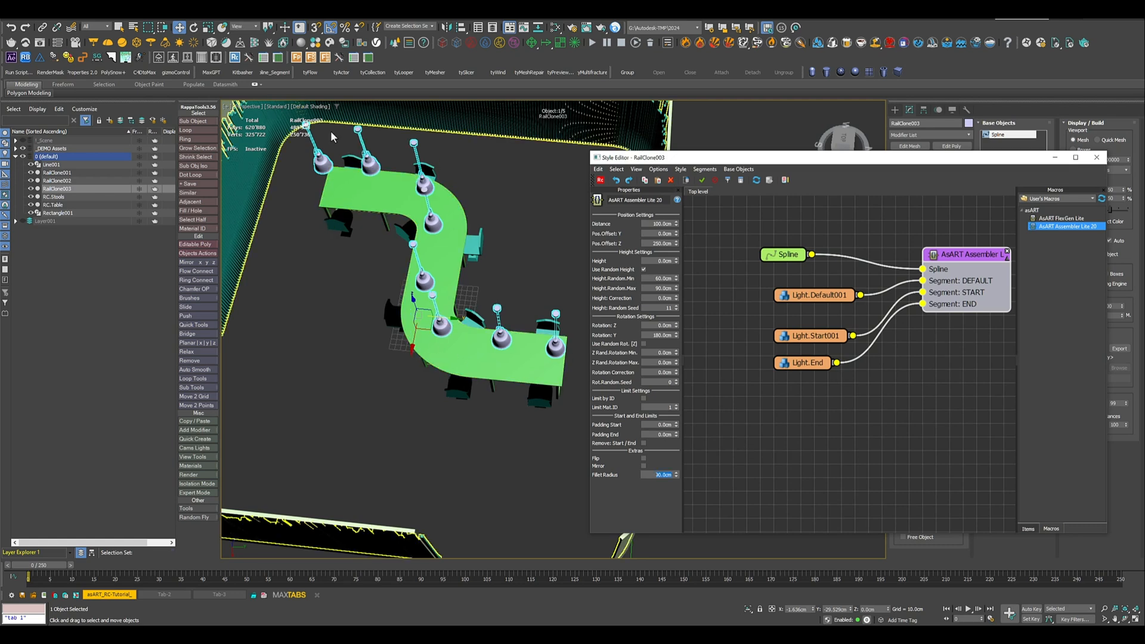
alt+middle_drag(478, 282, 437, 313)
scroll(391, 305, down, 3)
mouse_move(437, 313)
middle_down()
mouse_move(461, 304)
mouse_move(447, 316)
mouse_move(435, 296)
mouse_move(424, 304)
middle_up()
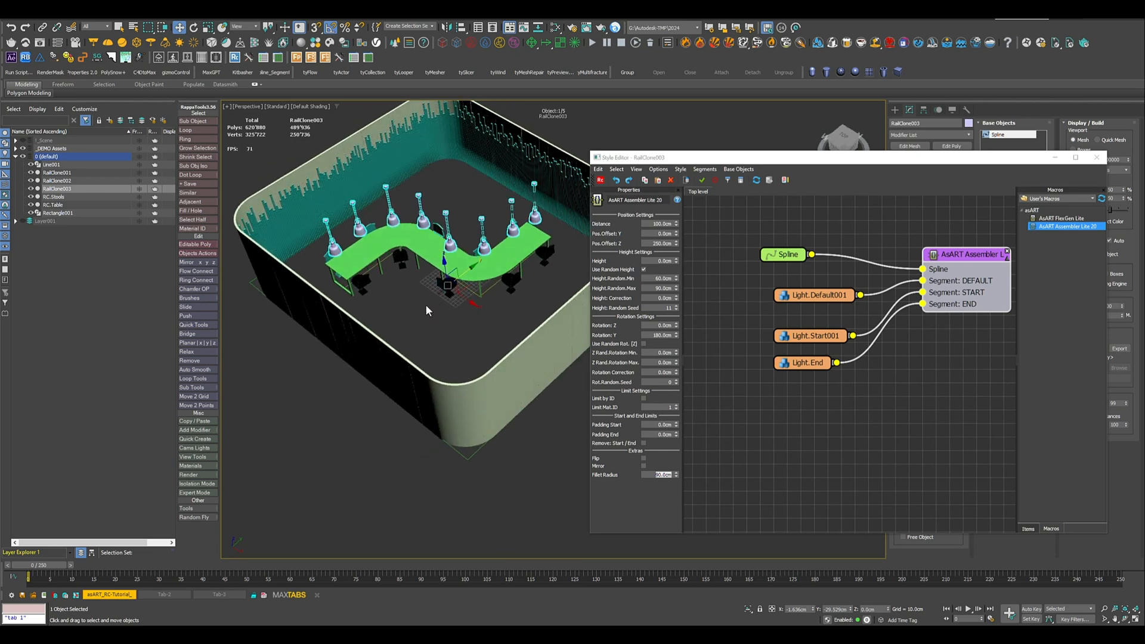
click(1099, 159)
- Add an Edit Spline modifier to Rectangle001 and move the vertices at its open end outward to roughly double the room's length
scroll(490, 241, up, 2)
mouse_move(491, 242)
alt+middle_down()
mouse_move(494, 285)
mouse_move(500, 256)
alt+middle_up()
scroll(494, 286, down, 2)
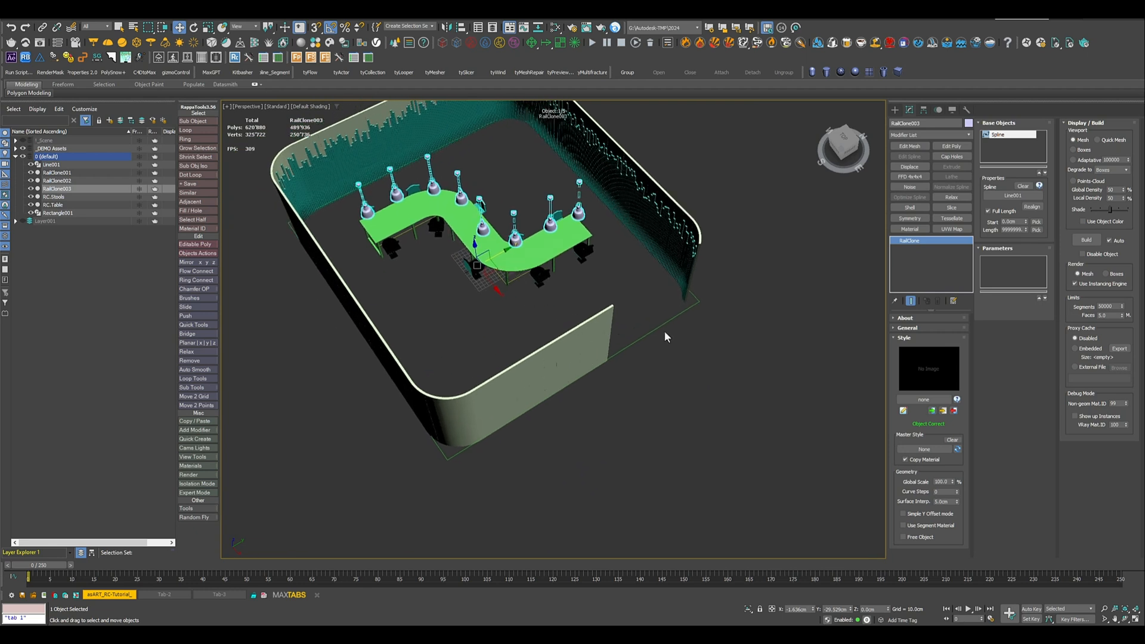
click(688, 307)
scroll(668, 350, down, 3)
middle_drag(664, 358, 609, 357)
click(922, 158)
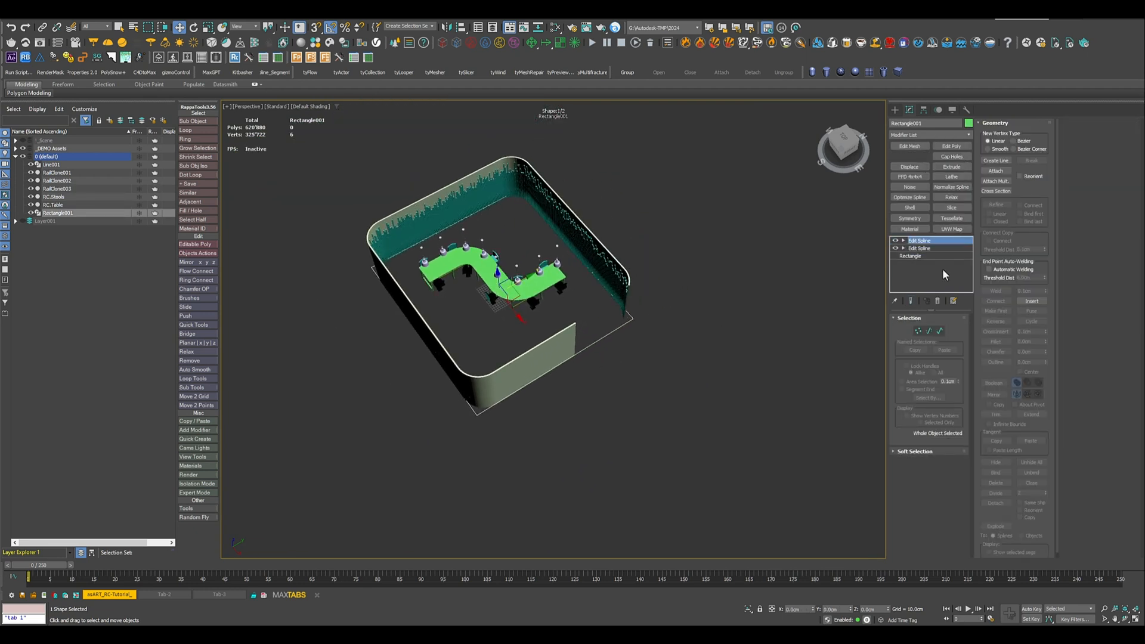
click(918, 330)
click(632, 319)
drag(465, 440, 466, 440)
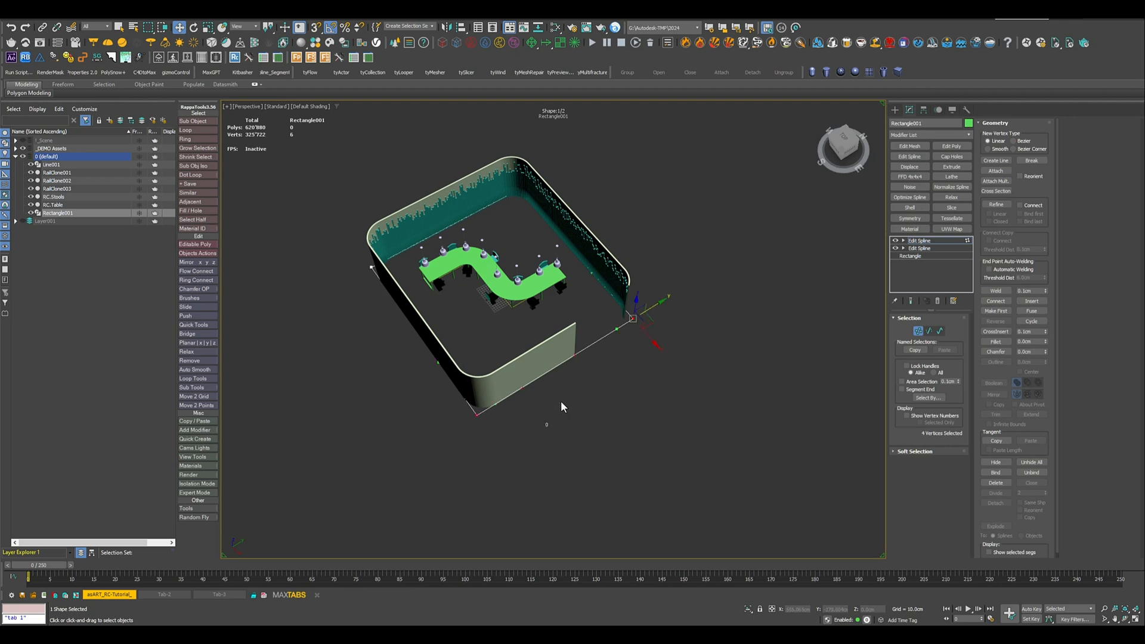
drag(650, 339, 774, 457)
alt+middle_drag(588, 388, 408, 341)
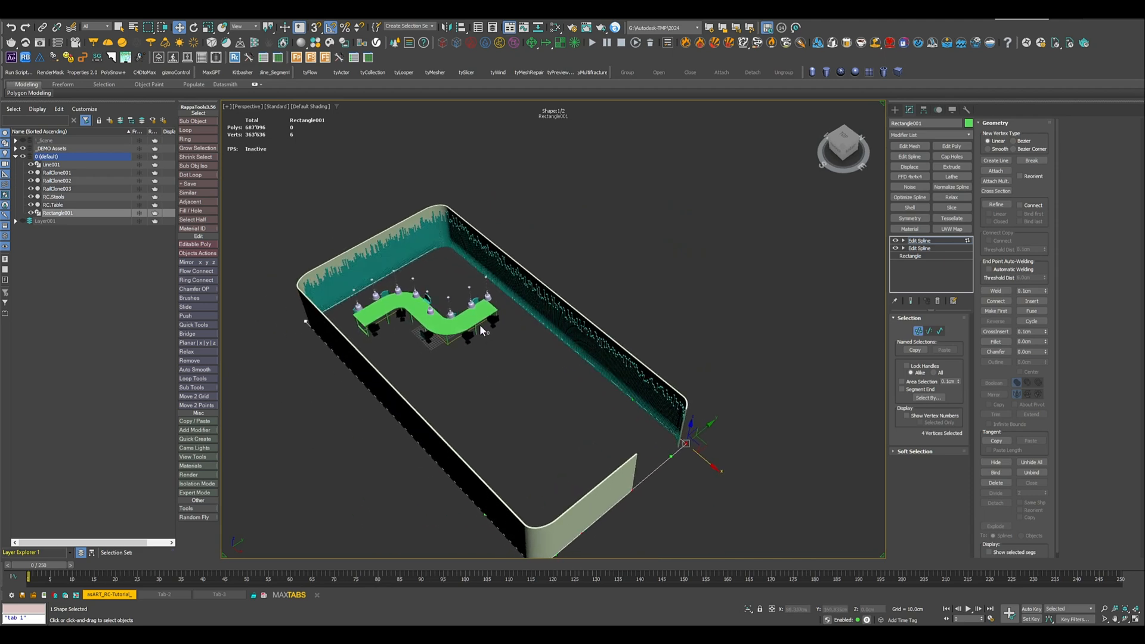
click(920, 241)
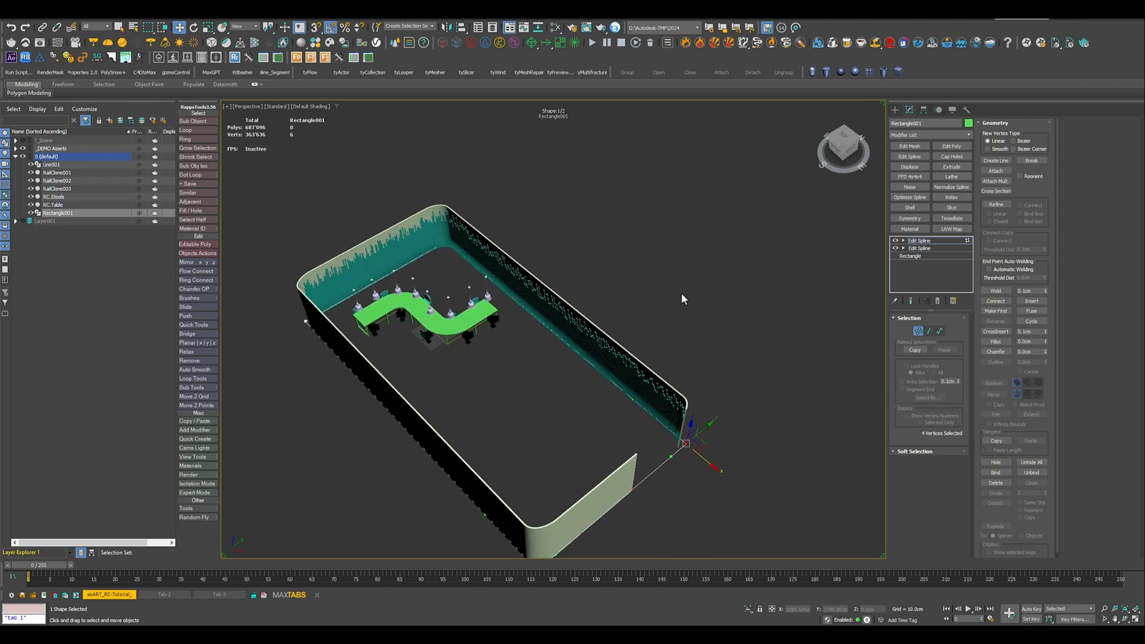
- Add an Edit Spline modifier to the table path Line001 and extend its end vertex with a new segment along the long wall
click(457, 339)
key(z)
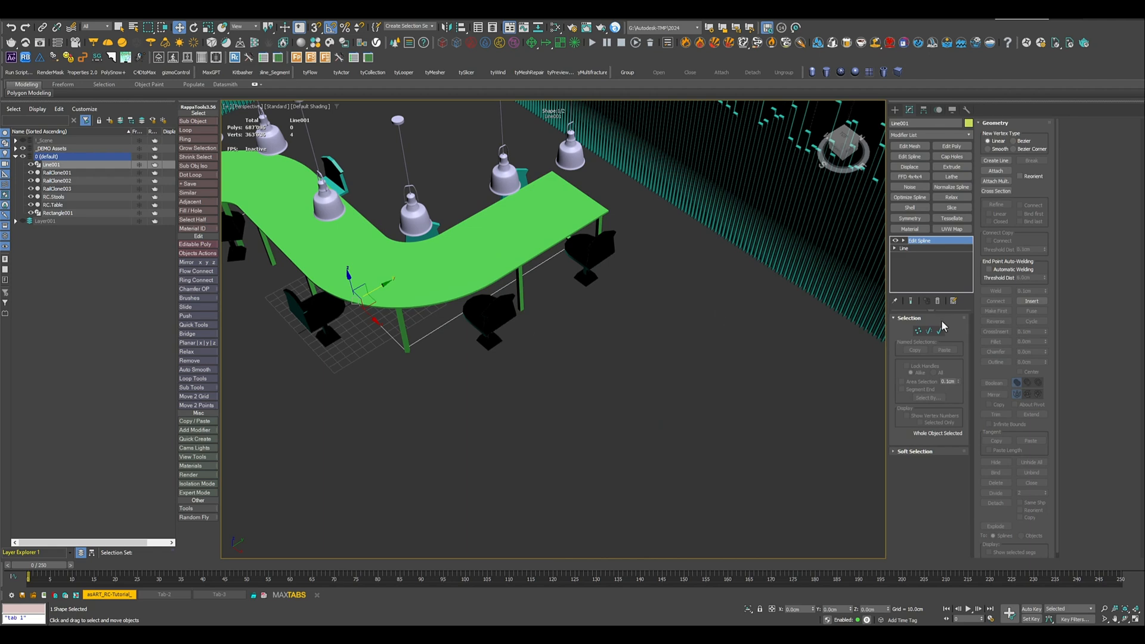
click(910, 156)
click(919, 333)
scroll(635, 330, down, 6)
middle_drag(635, 330, 514, 326)
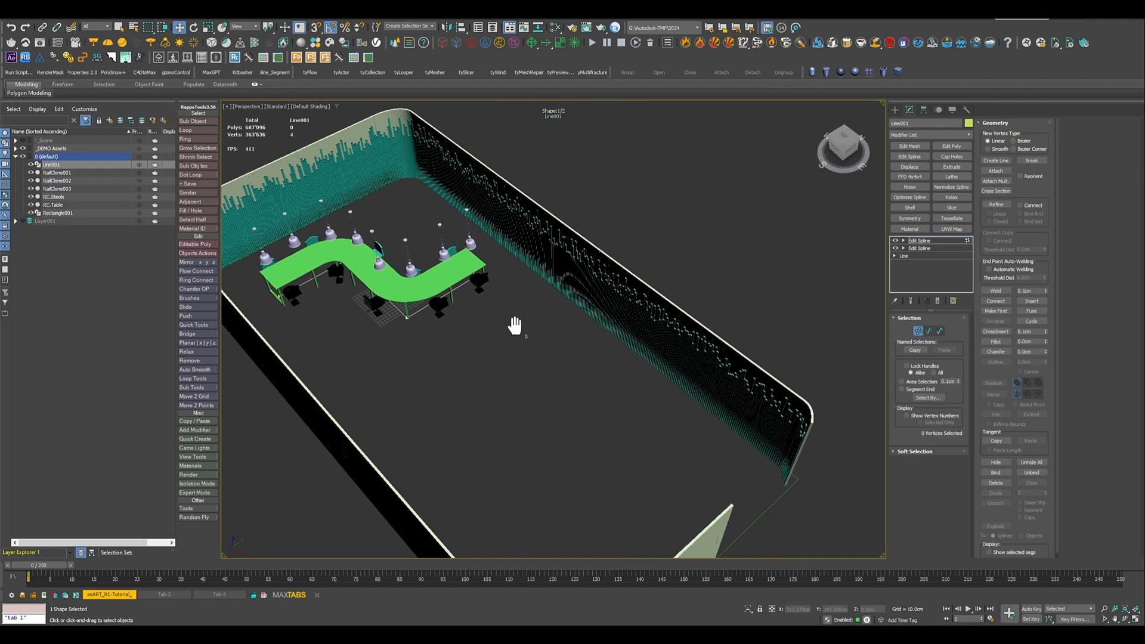
drag(450, 312, 677, 437)
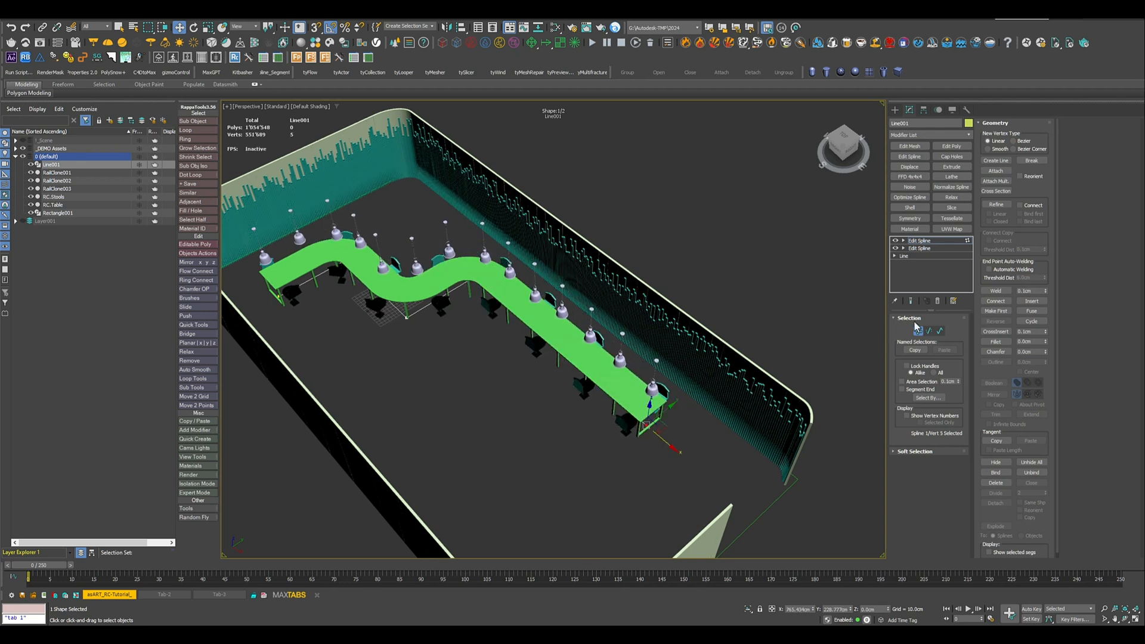
- Break the table path at the corner vertex and move the new segment's end away to form a separate second table
alt+middle_drag(528, 299, 541, 295)
drag(443, 327, 444, 328)
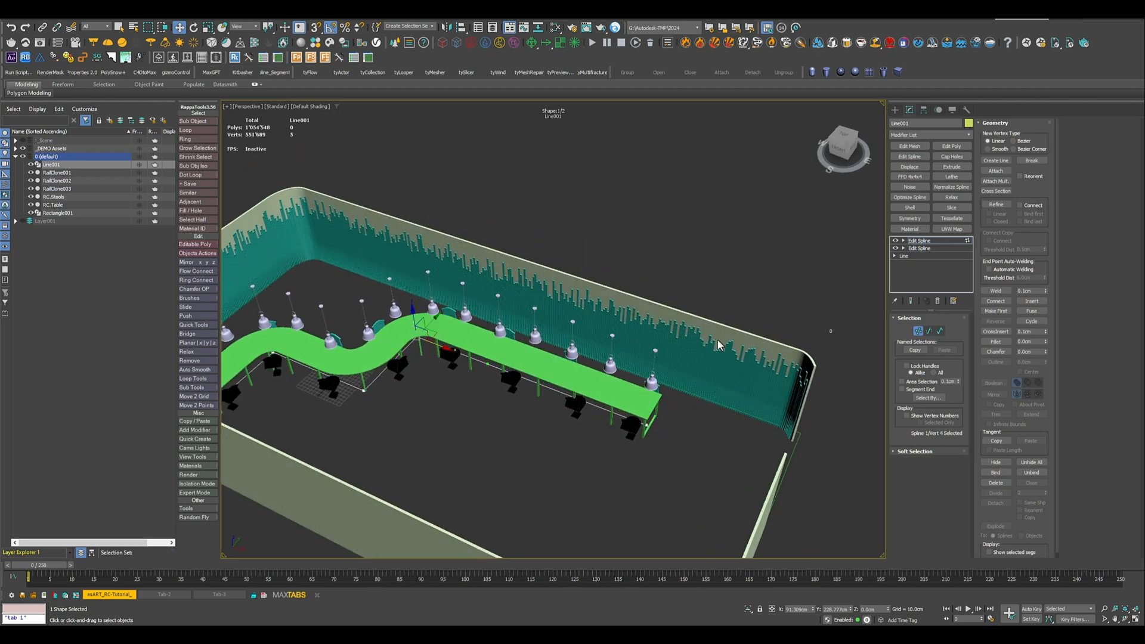
click(1032, 161)
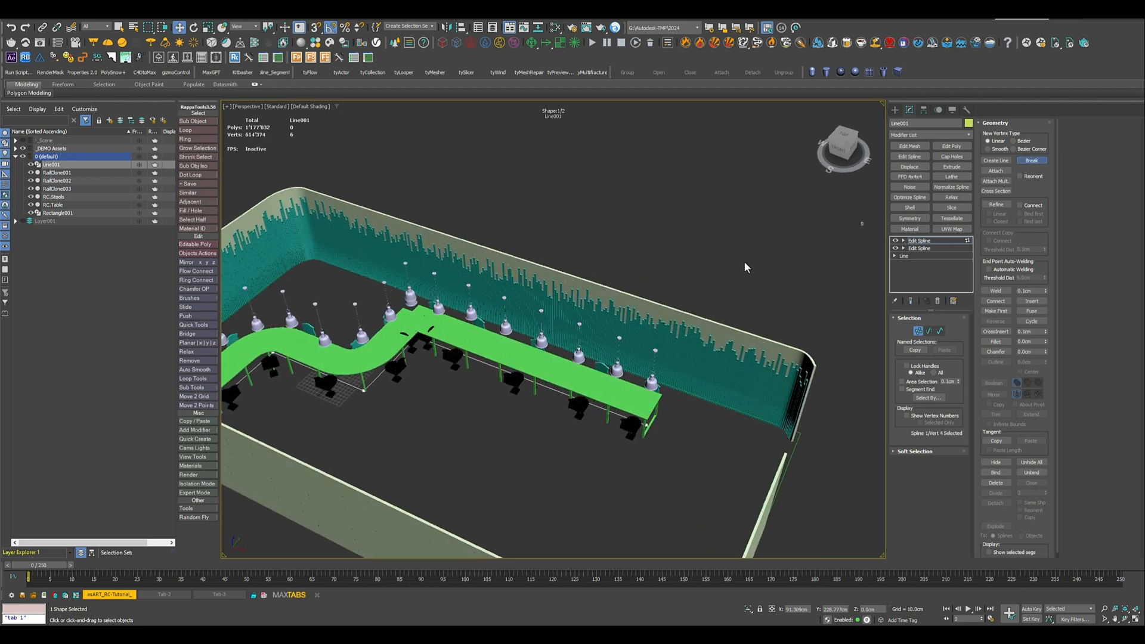
click(416, 338)
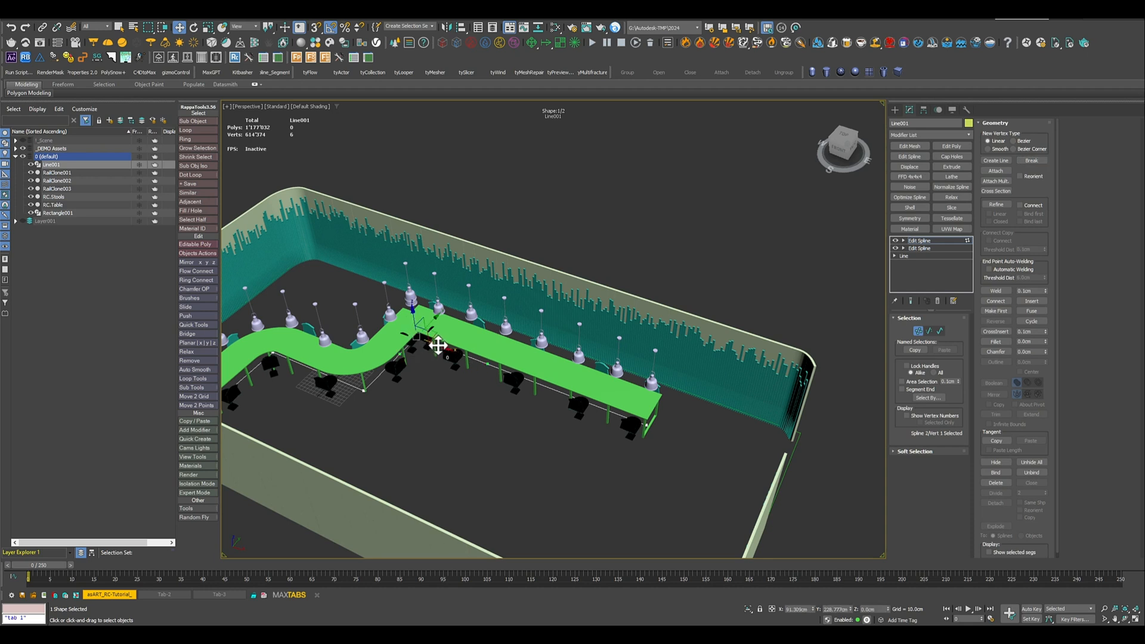
drag(456, 360, 497, 379)
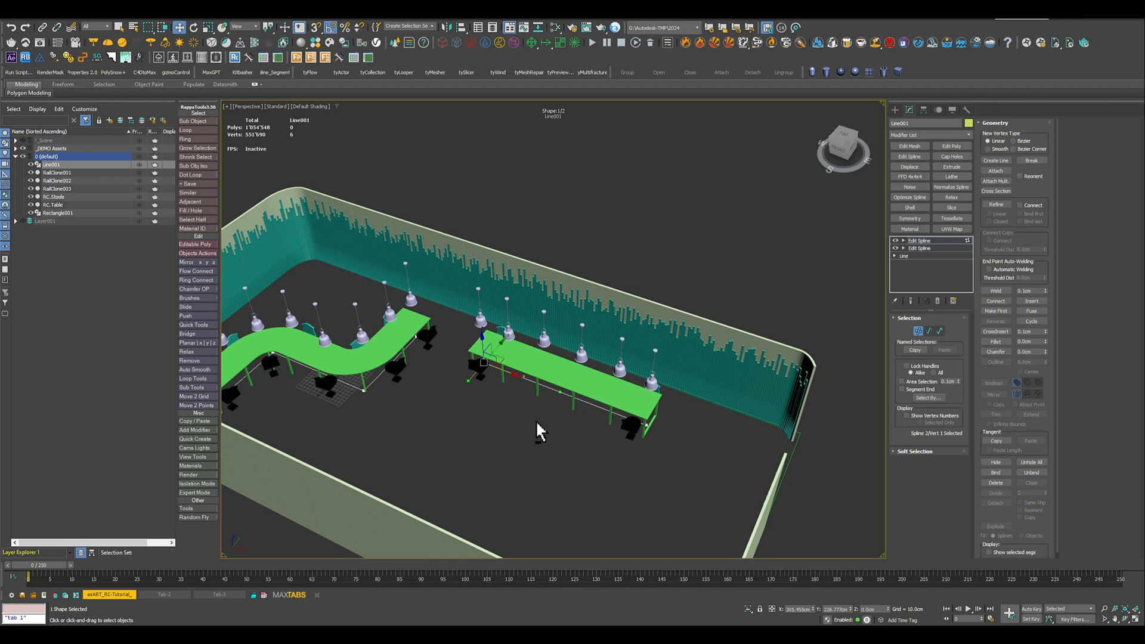
- Extend the second table's near end with a new segment running across the room toward the opposite wall, making it L-shaped
alt+middle_drag(536, 420, 533, 395)
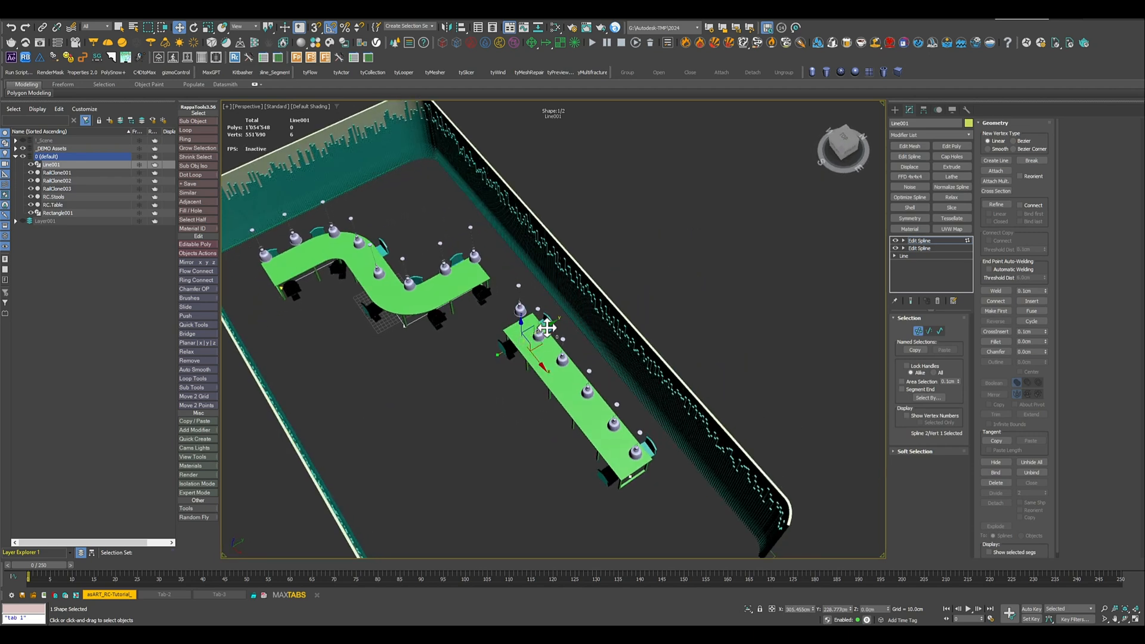
shift+drag(546, 327, 348, 410)
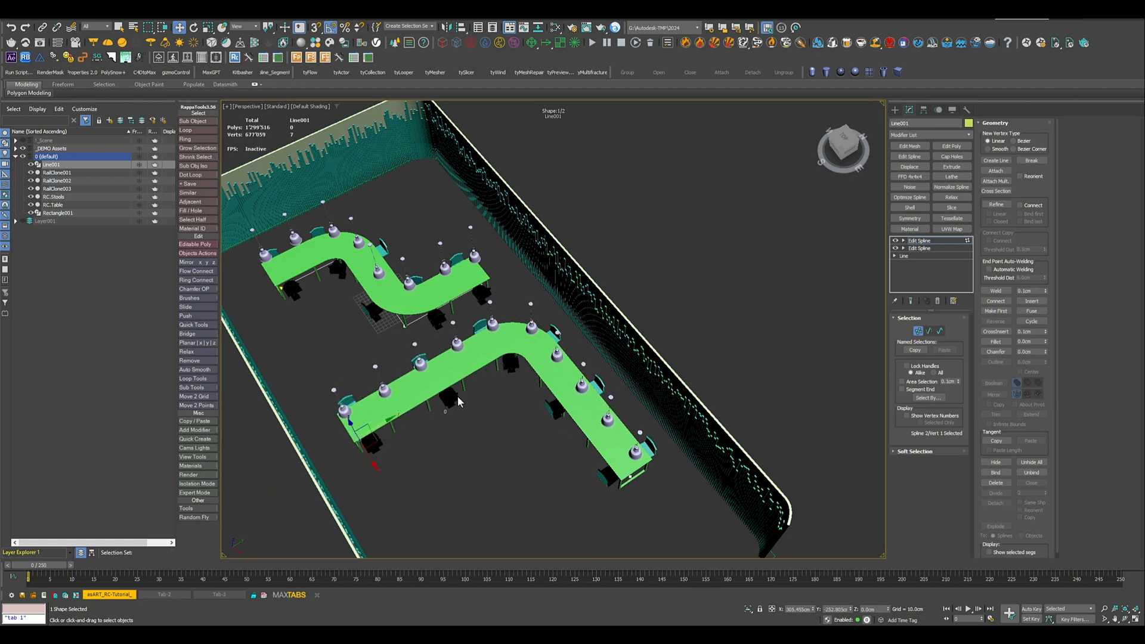
click(921, 240)
- Set Distance: Posts to 170 cm in the AsART FlexGen Lite macro of RC.Table
alt+middle_drag(595, 334, 539, 356)
scroll(516, 348, up, 3)
click(639, 370)
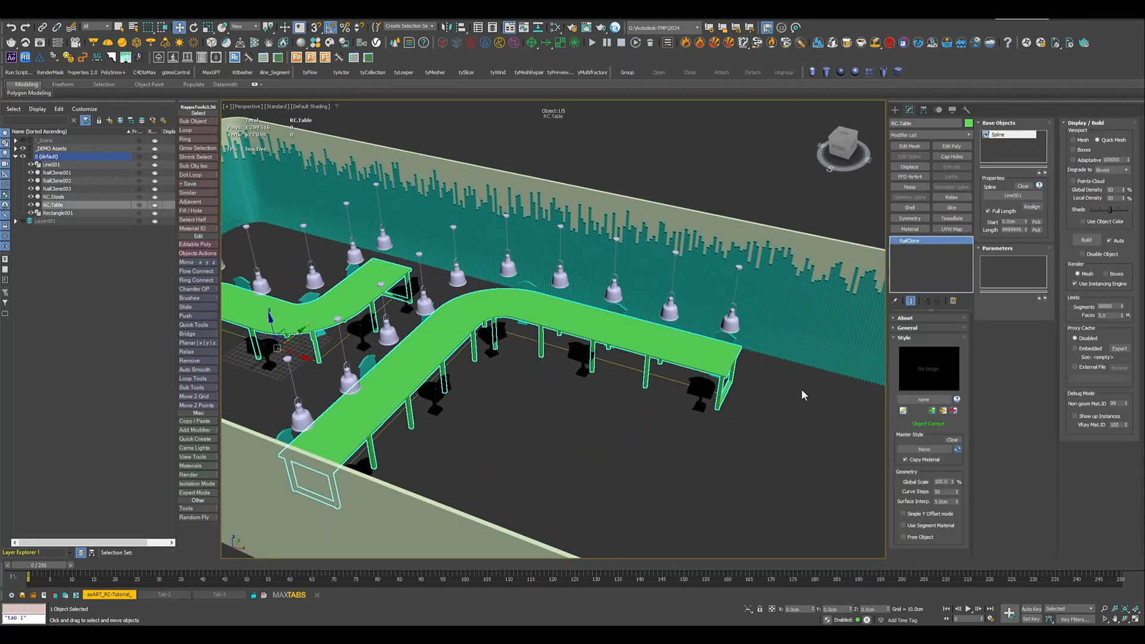
click(902, 410)
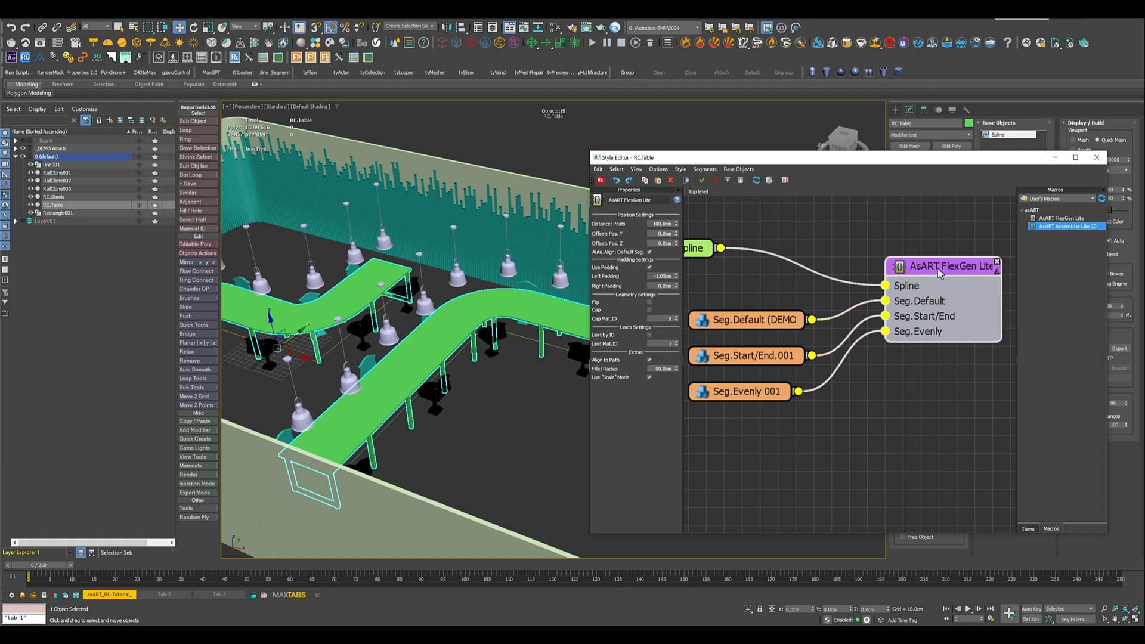
drag(676, 224, 677, 195)
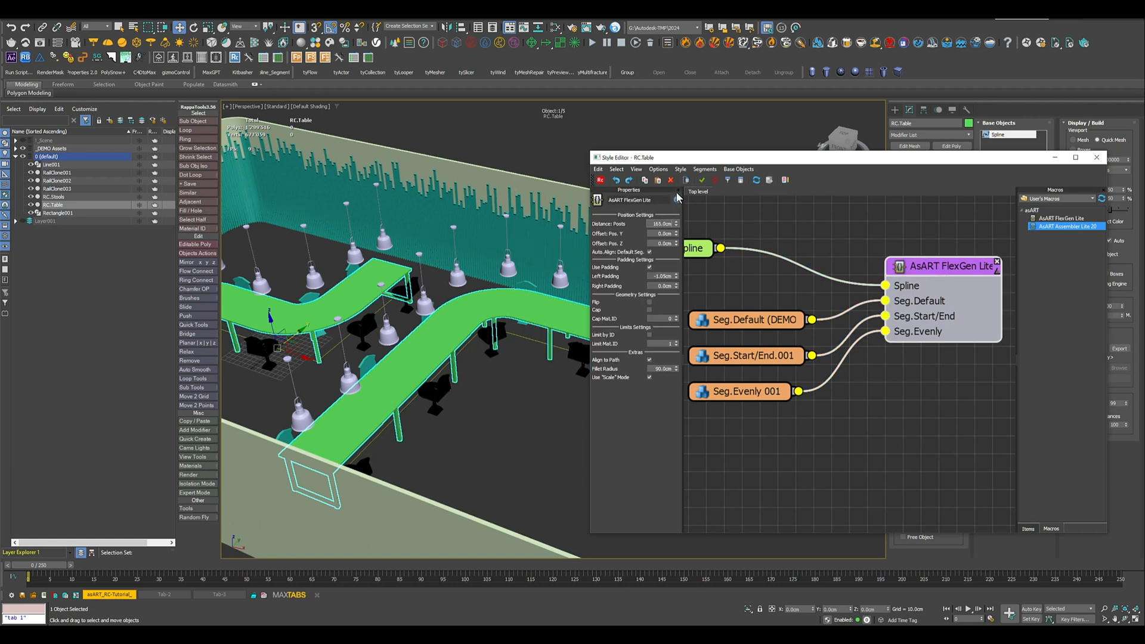
alt+middle_drag(496, 386, 471, 358)
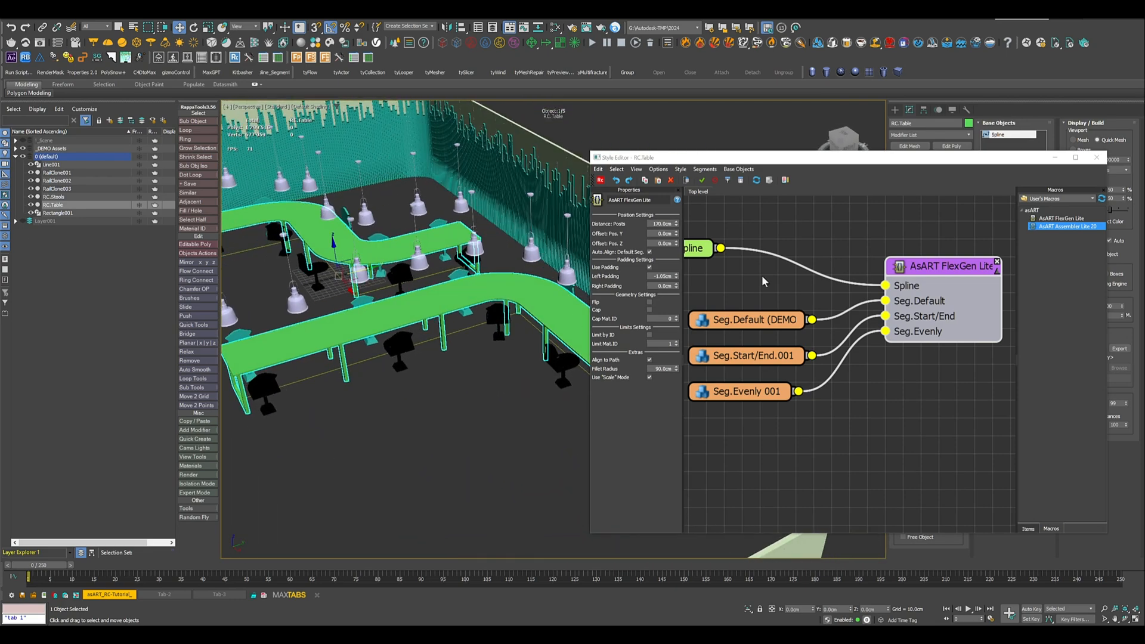
click(1095, 157)
- Import the Chair 48-05 model from the Chairs category of the Chaos Cosmos library as a replacement for the stools
alt+middle_drag(595, 360, 623, 410)
scroll(514, 334, up, 4)
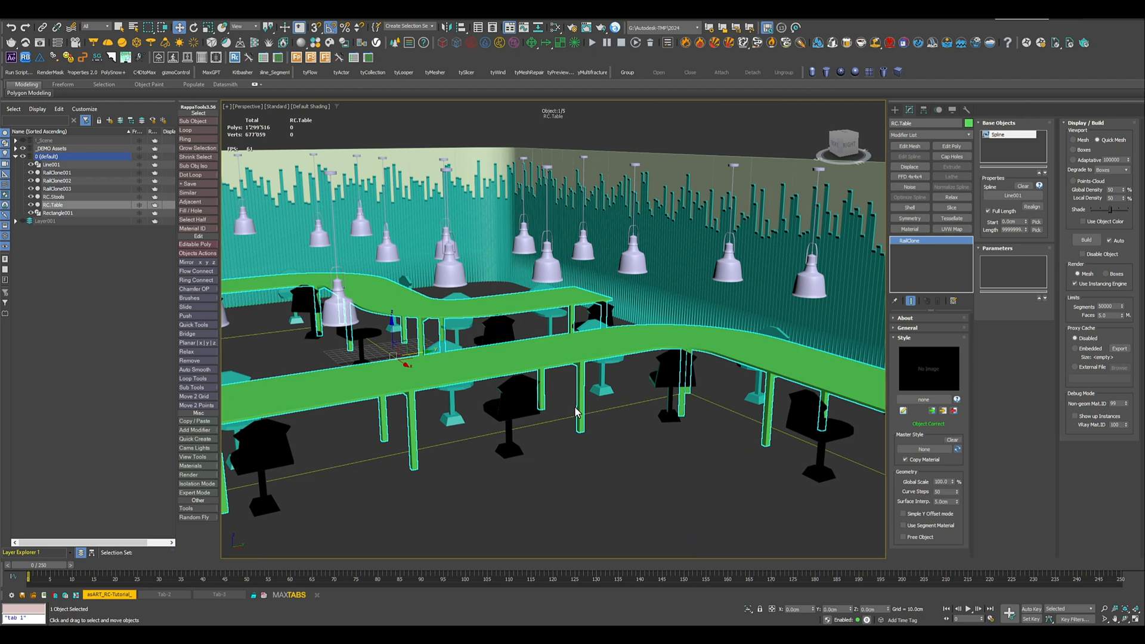
click(516, 407)
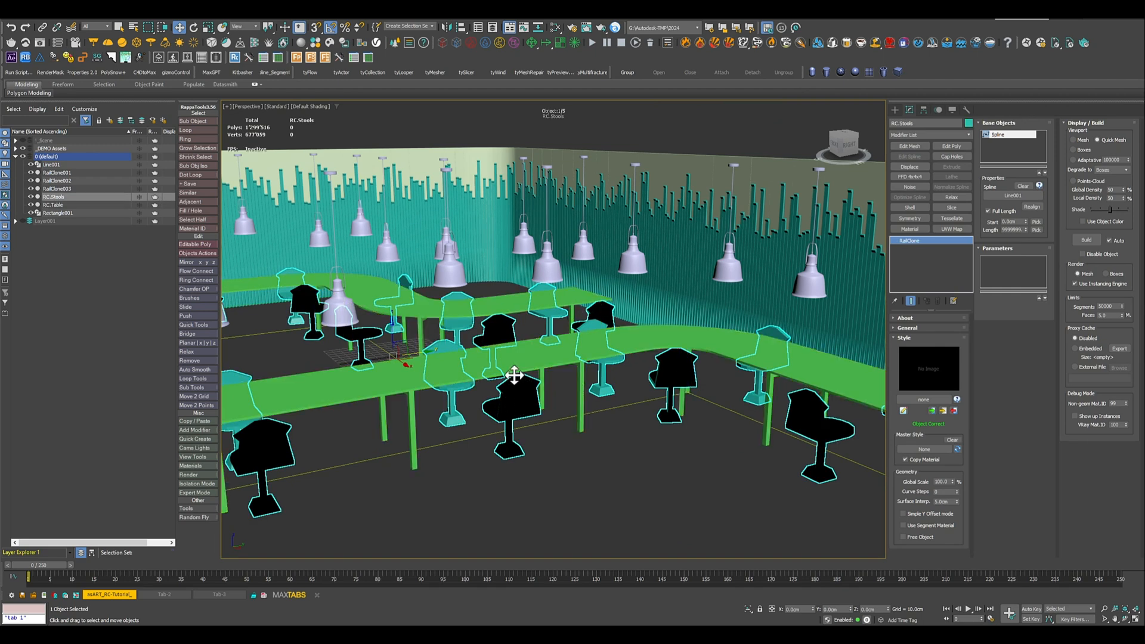
click(331, 44)
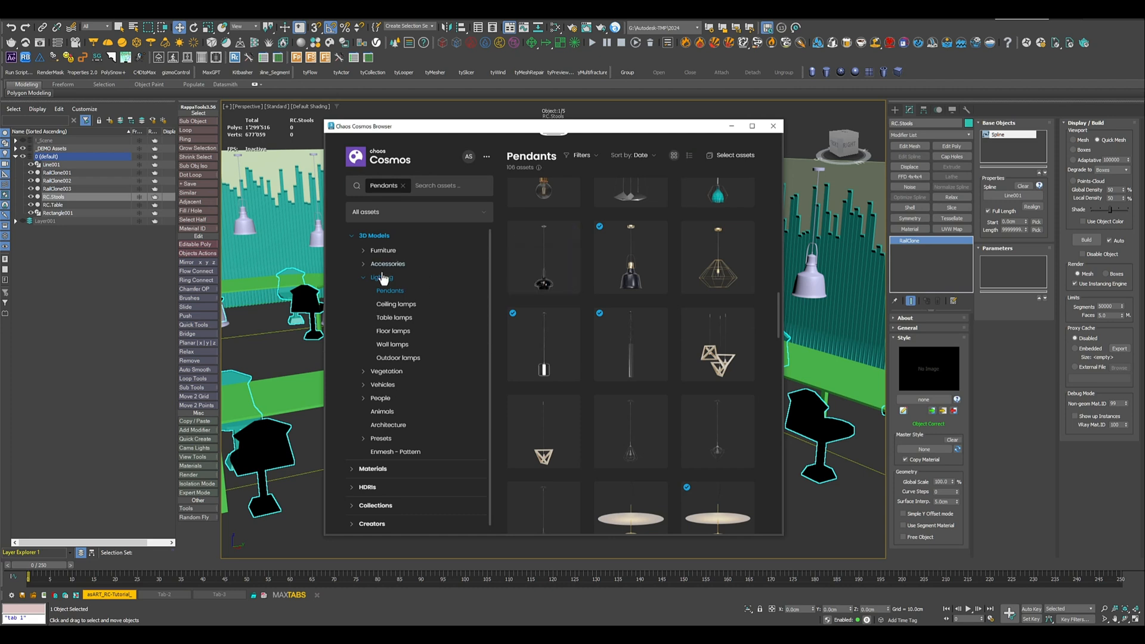
click(367, 253)
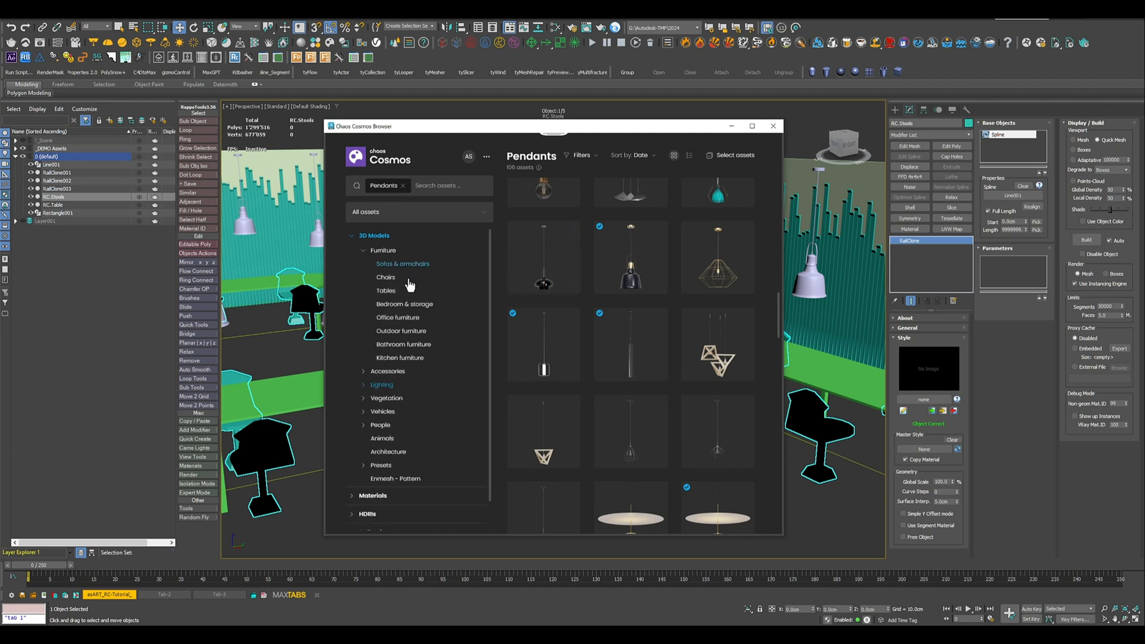
click(385, 277)
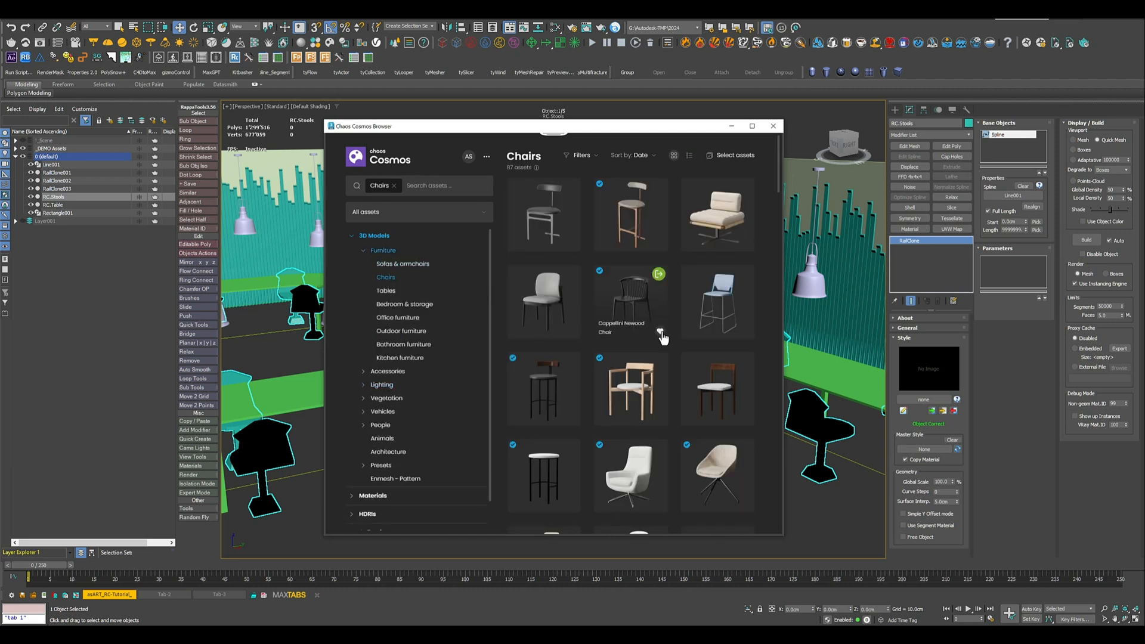
scroll(659, 334, down, 2)
scroll(658, 336, down, 3)
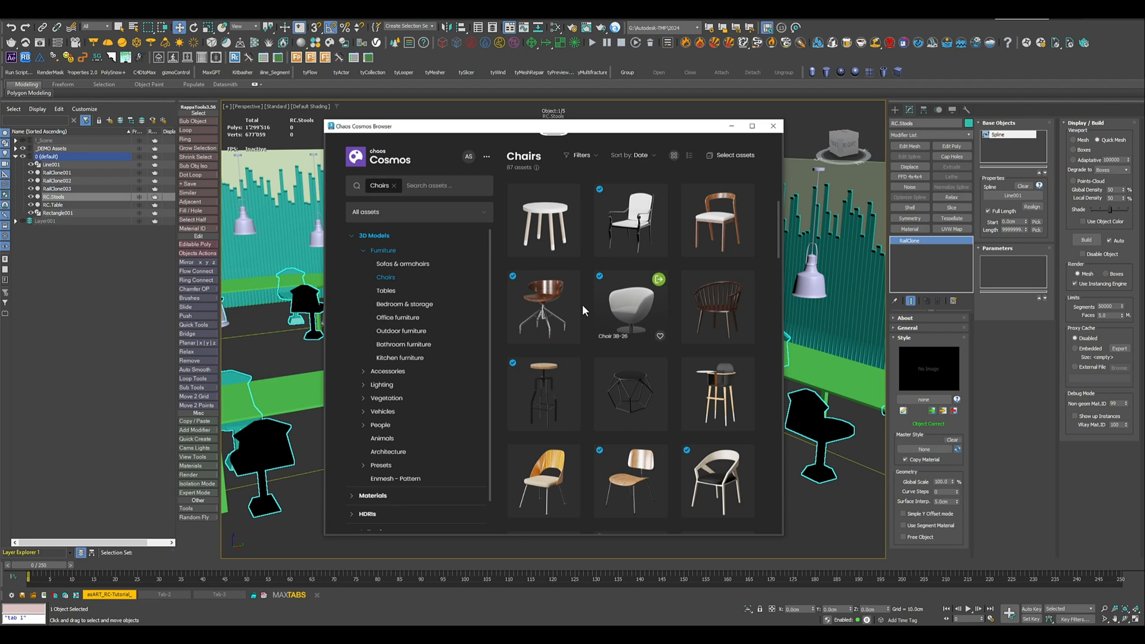
click(572, 286)
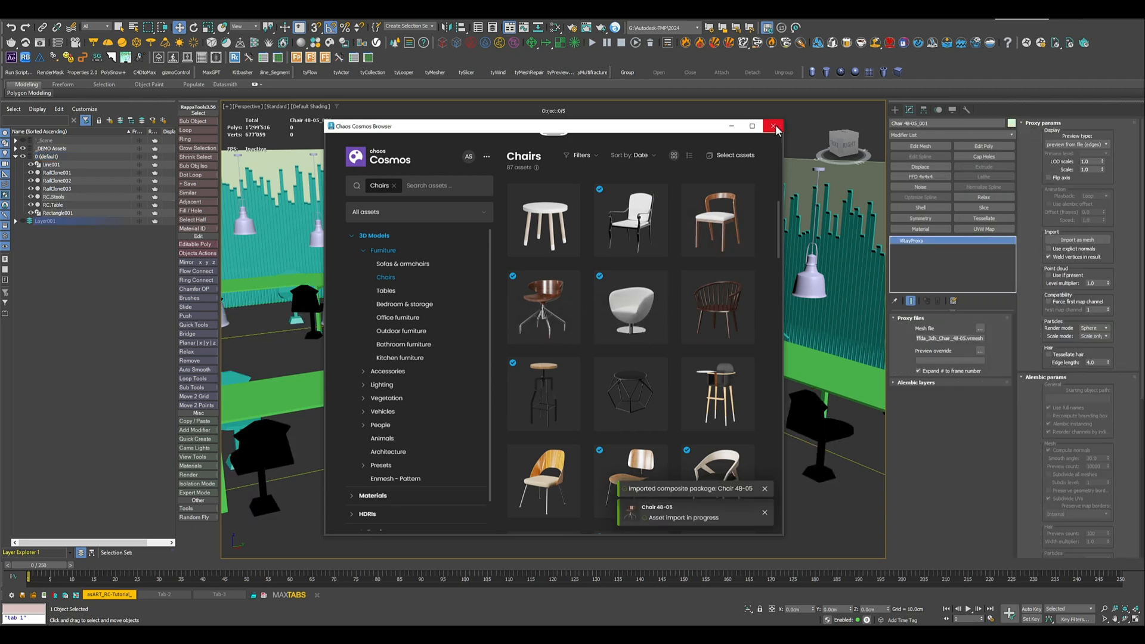
click(773, 126)
scroll(631, 378, down, 4)
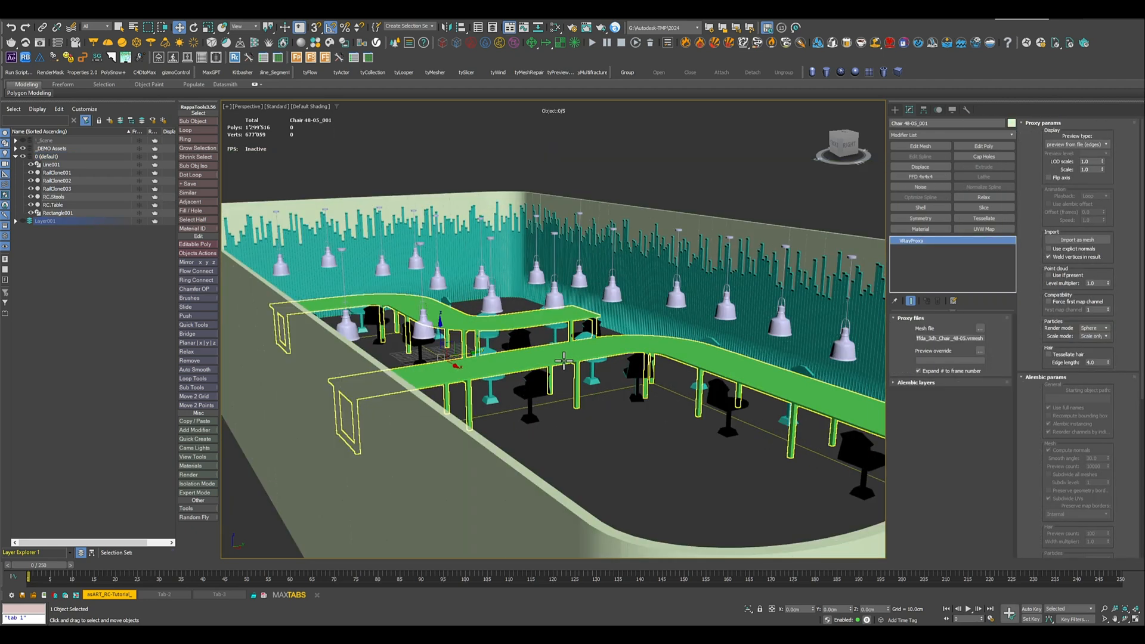
- Unhide Layer001 and isolate the imported Chair 48-05 in the viewport
click(26, 228)
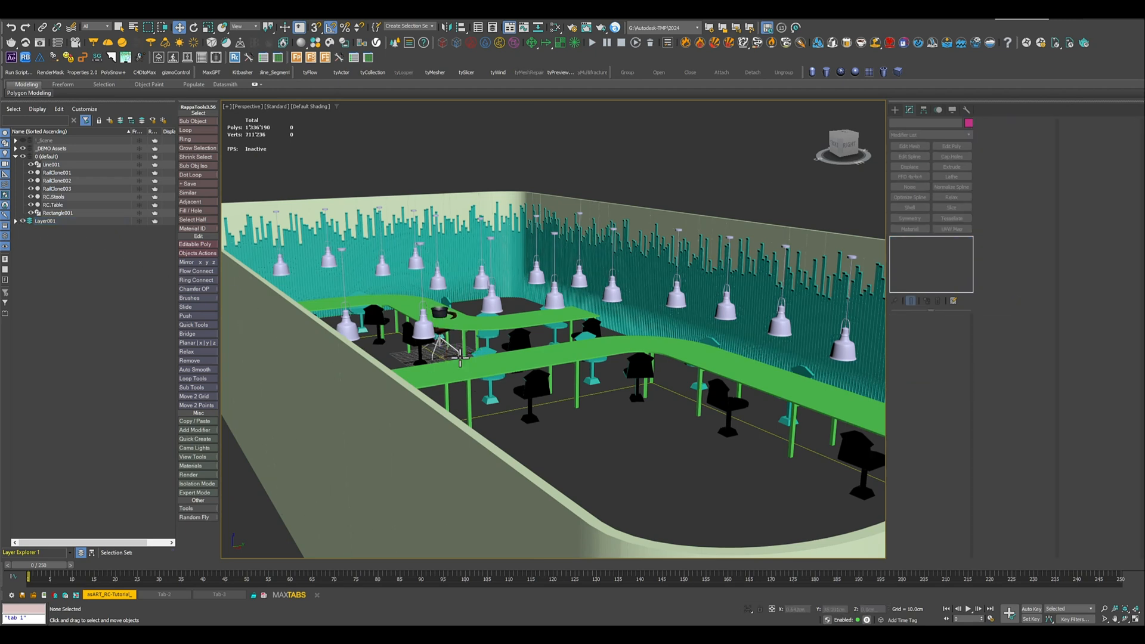
scroll(460, 357, up, 10)
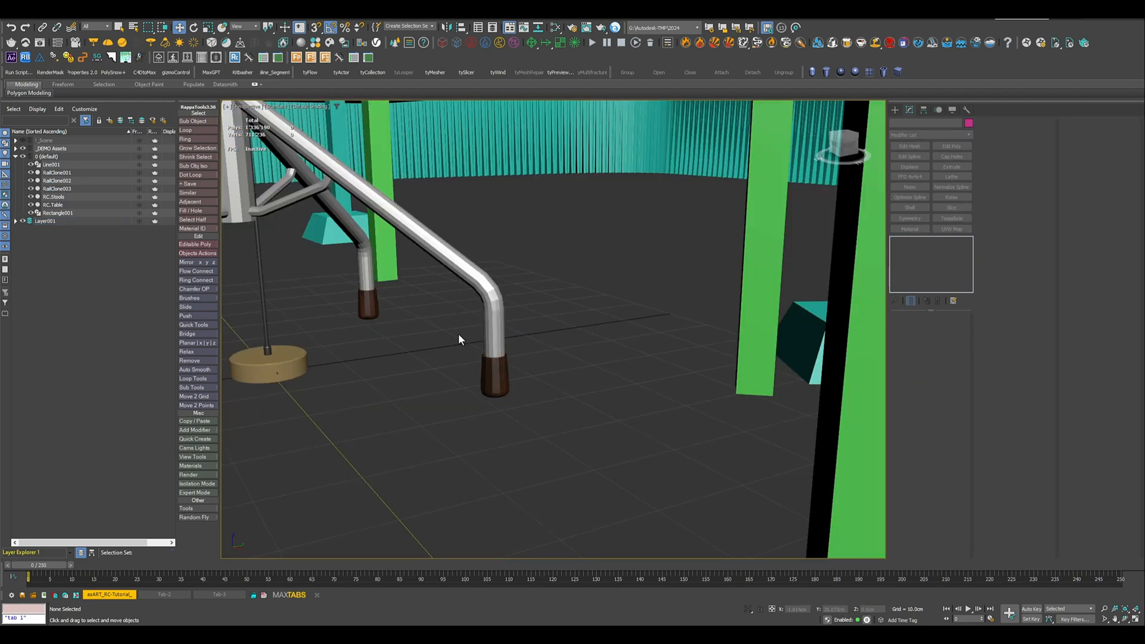
click(495, 304)
key(alt+q)
scroll(521, 331, down, 7)
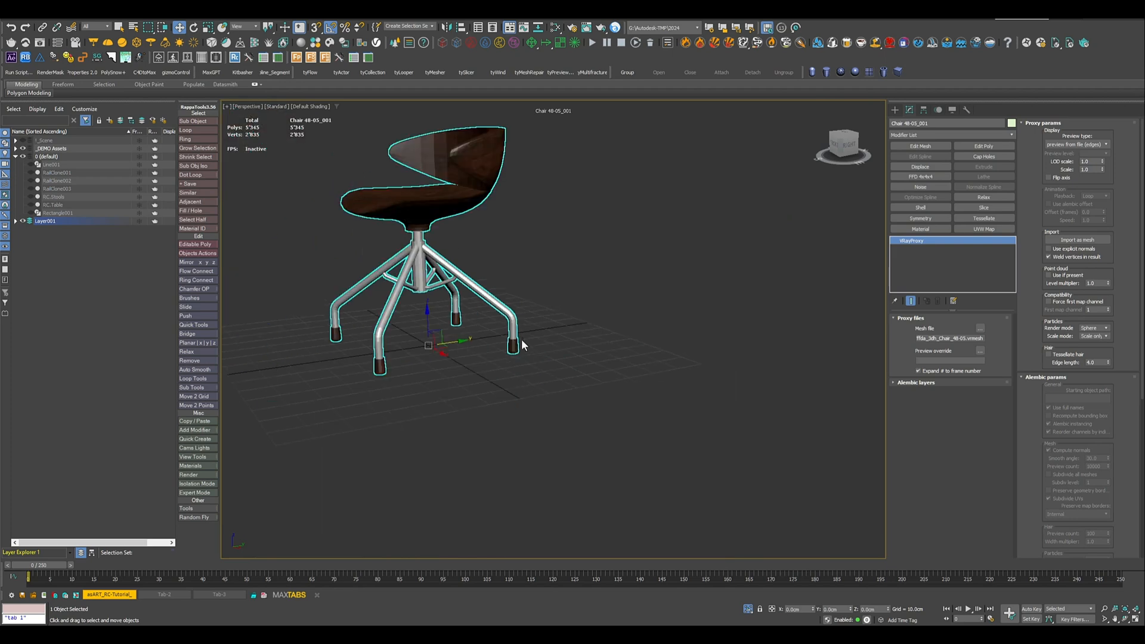
- Import the Chair 48-05 proxy as a mesh and collapse it to an editable poly through an Edit Poly modifier
alt+middle_drag(524, 342, 613, 378)
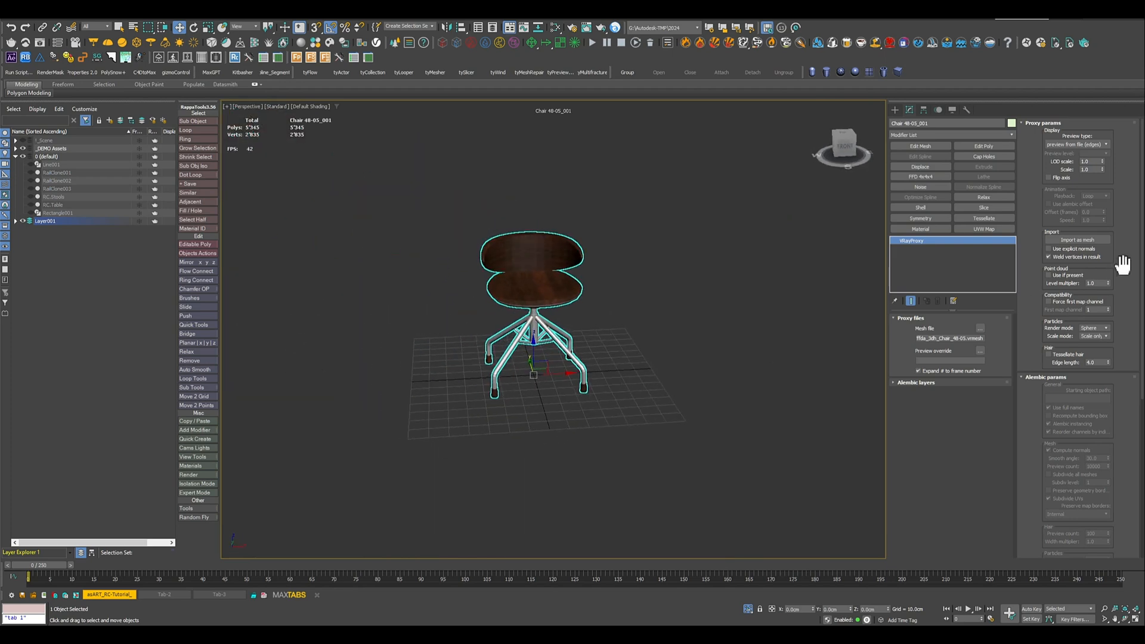
click(1085, 240)
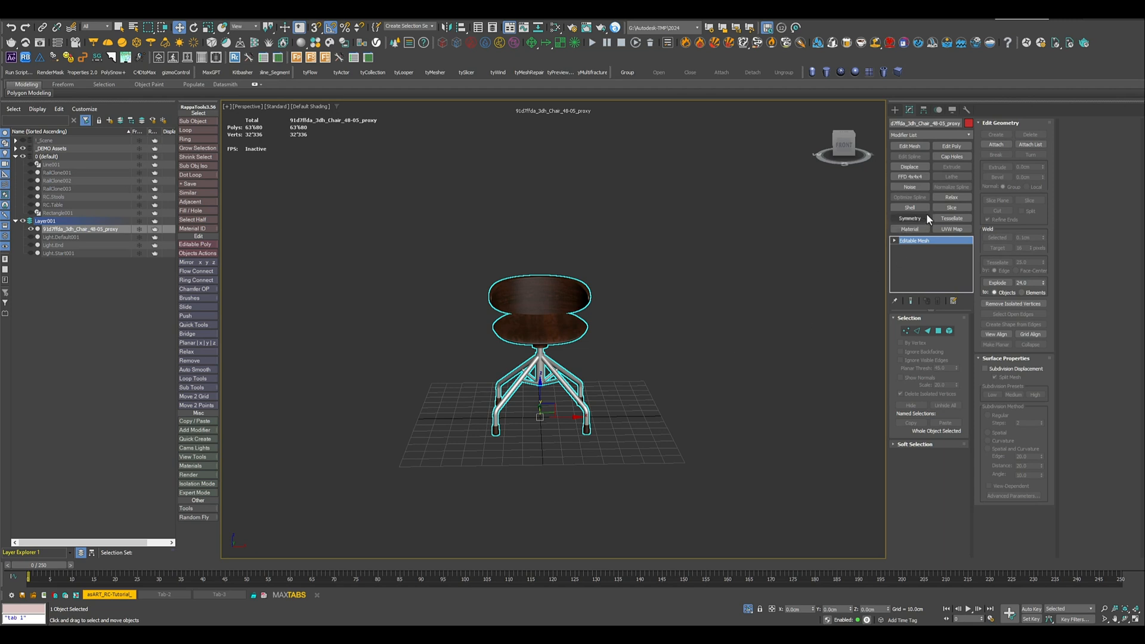
click(952, 146)
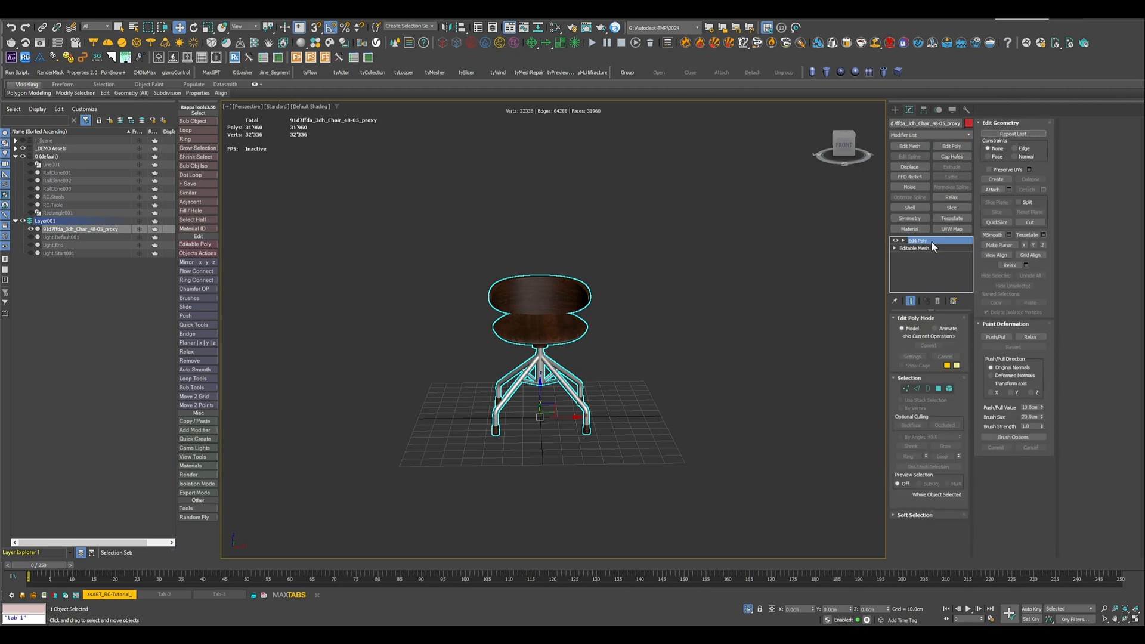
right_click(931, 240)
click(959, 321)
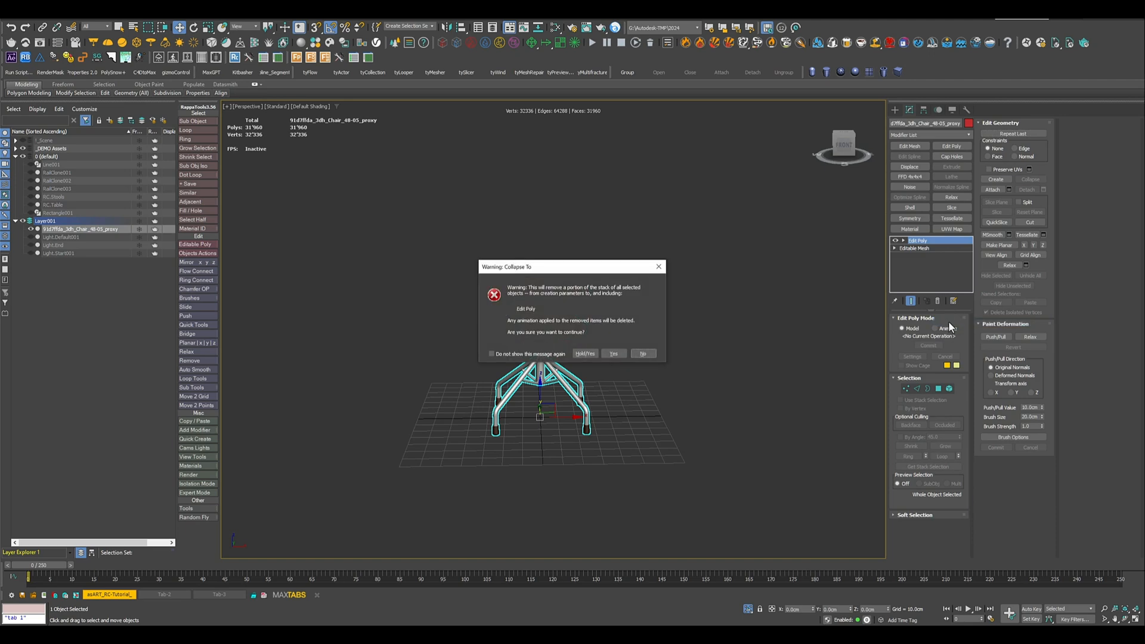
click(620, 355)
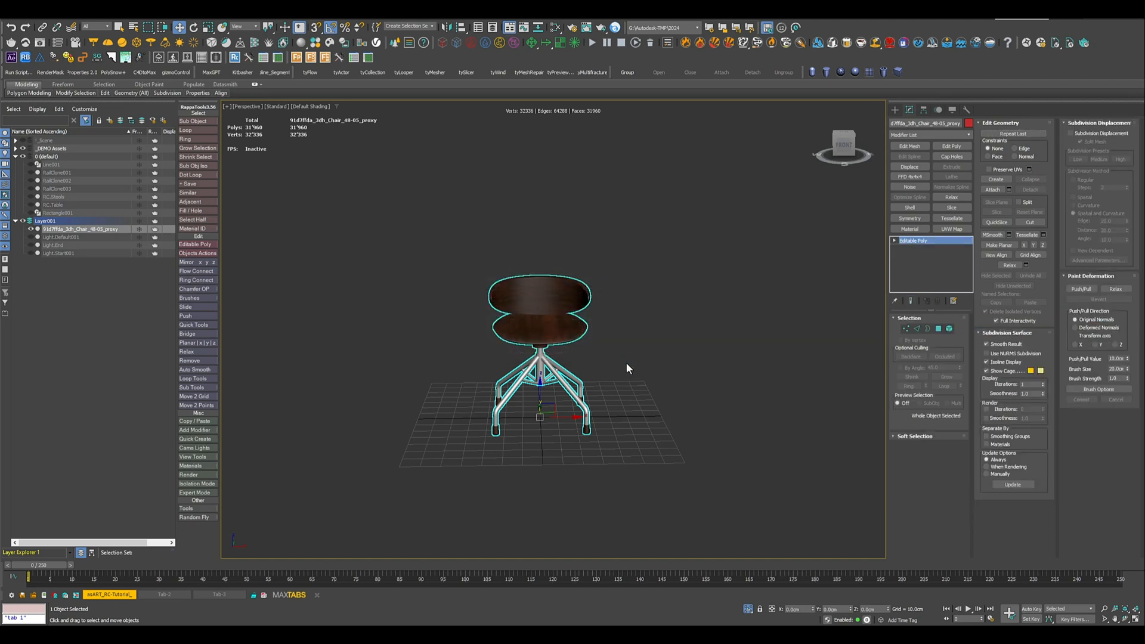
- Detach the polygons of the chair's central post between seat and base as a separate object named Chair.Default
key(f)
key(F3)
scroll(624, 358, up, 3)
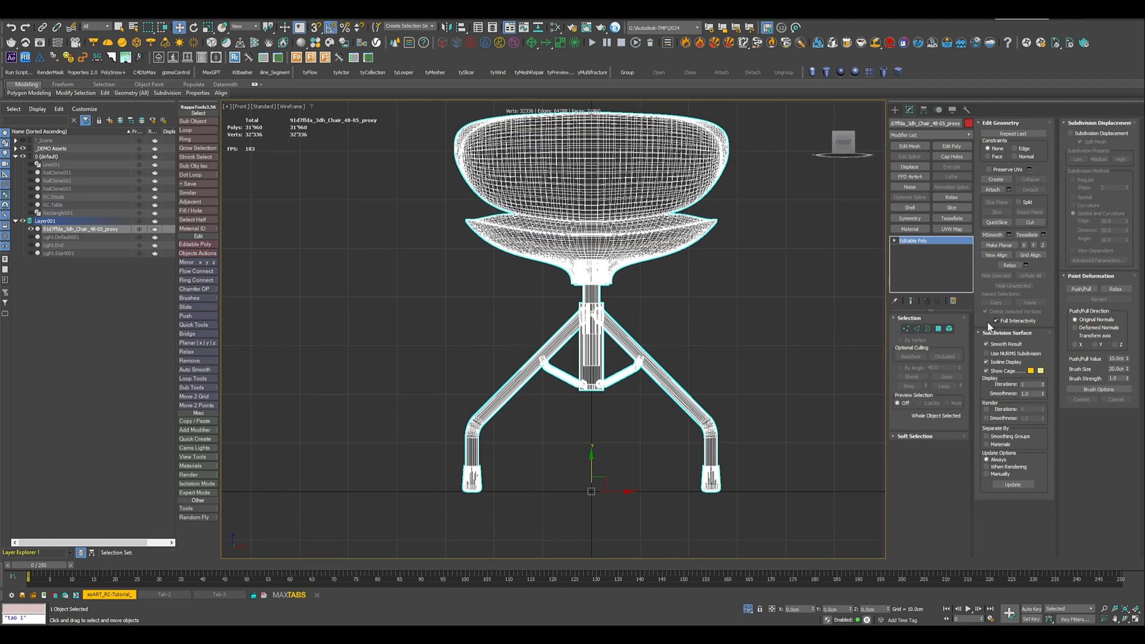
click(949, 330)
scroll(601, 297, up, 5)
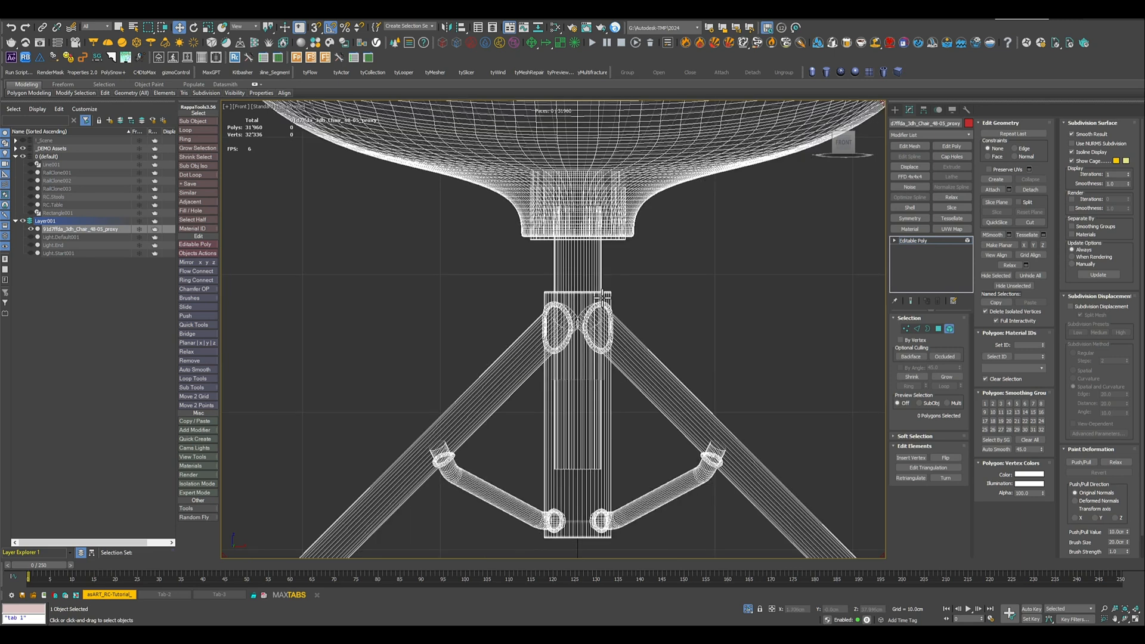
drag(606, 263, 499, 266)
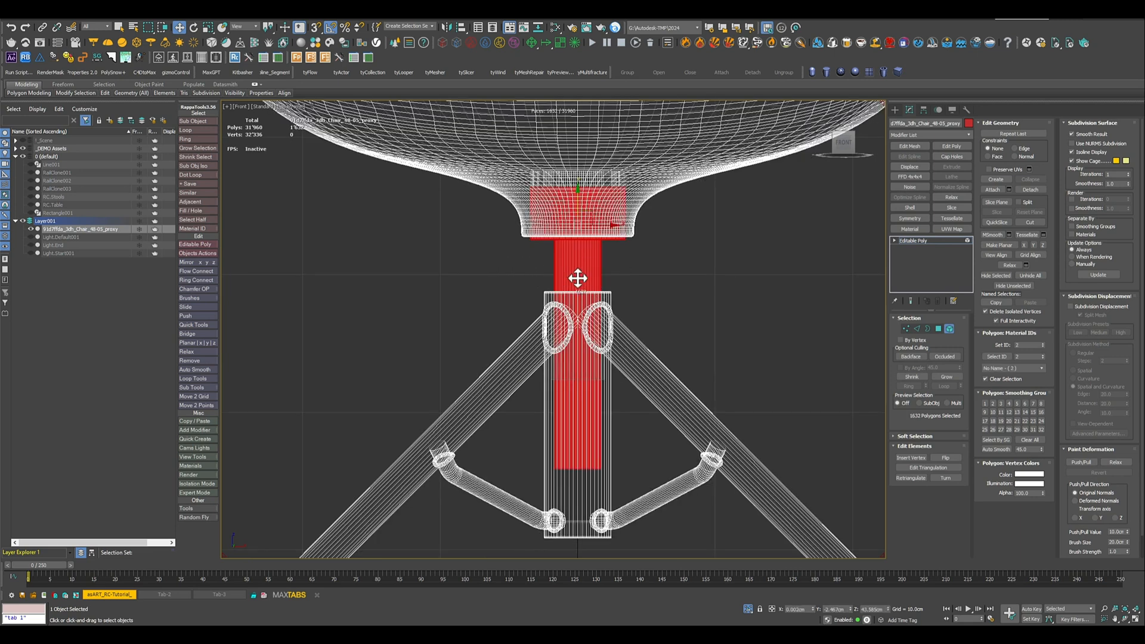
click(938, 329)
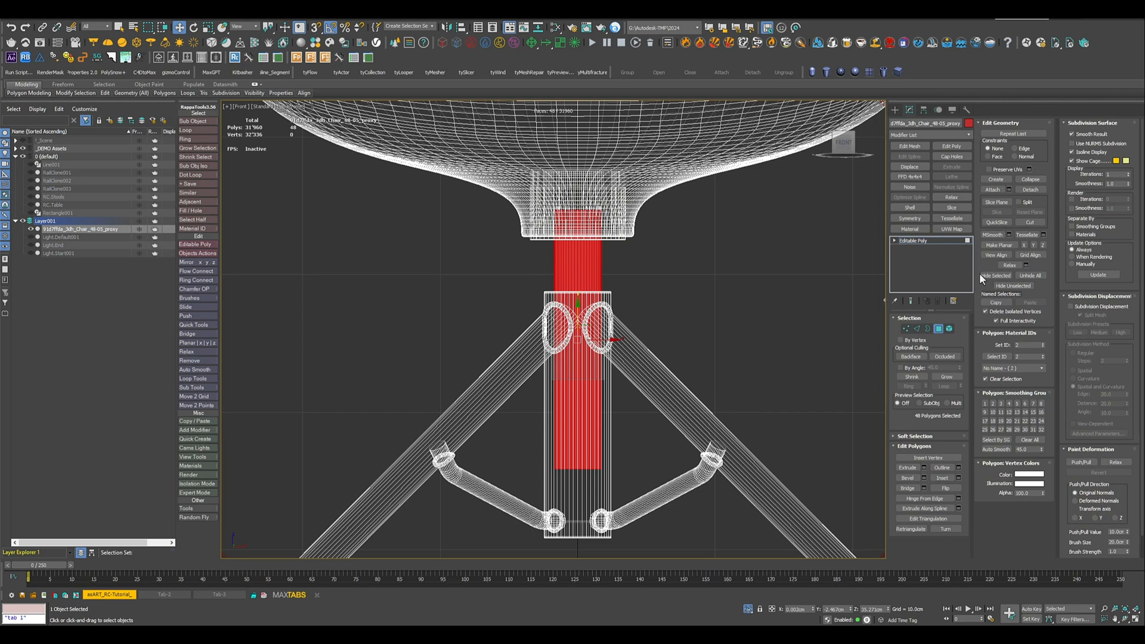
click(1030, 189)
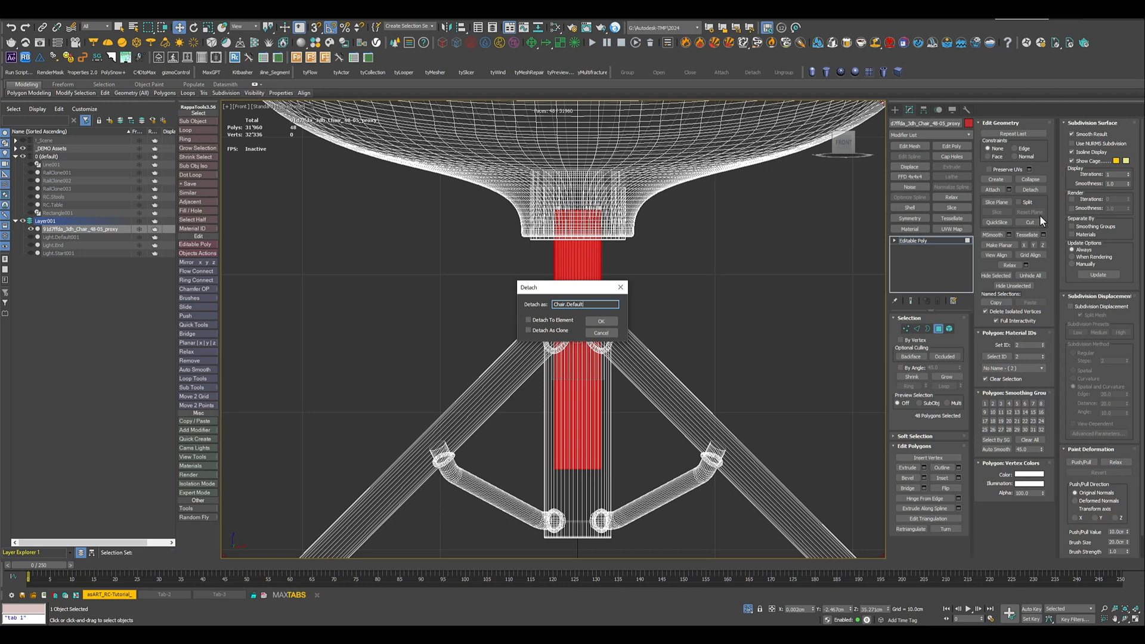
key(Return)
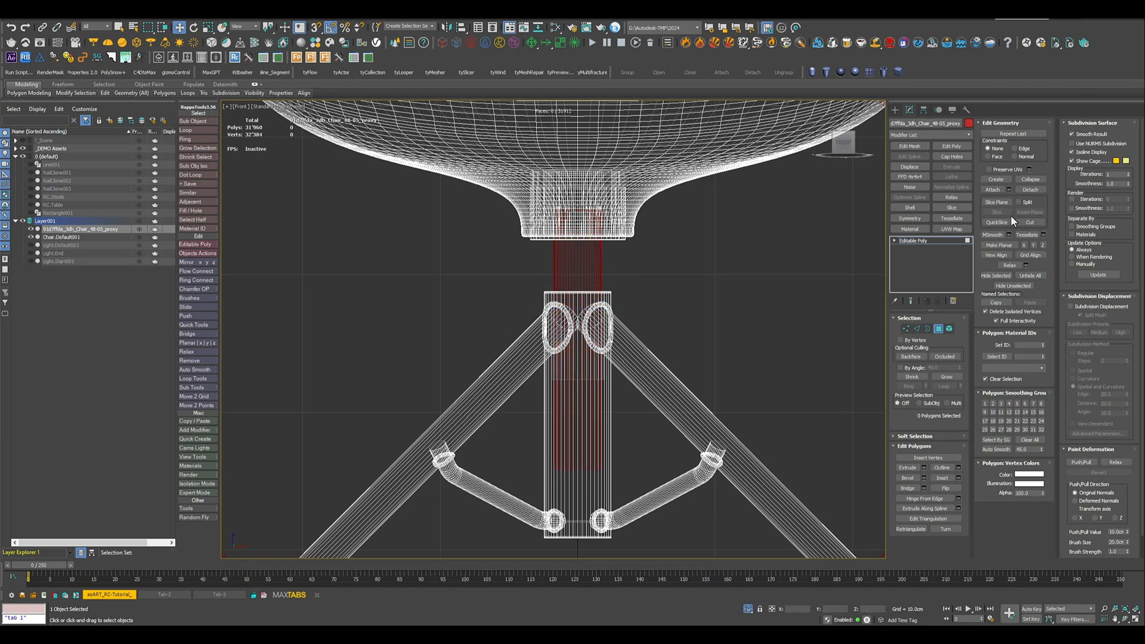
- Detach all polygons of the chair's leg base as a separate object named Chair.Start
scroll(617, 283, down, 8)
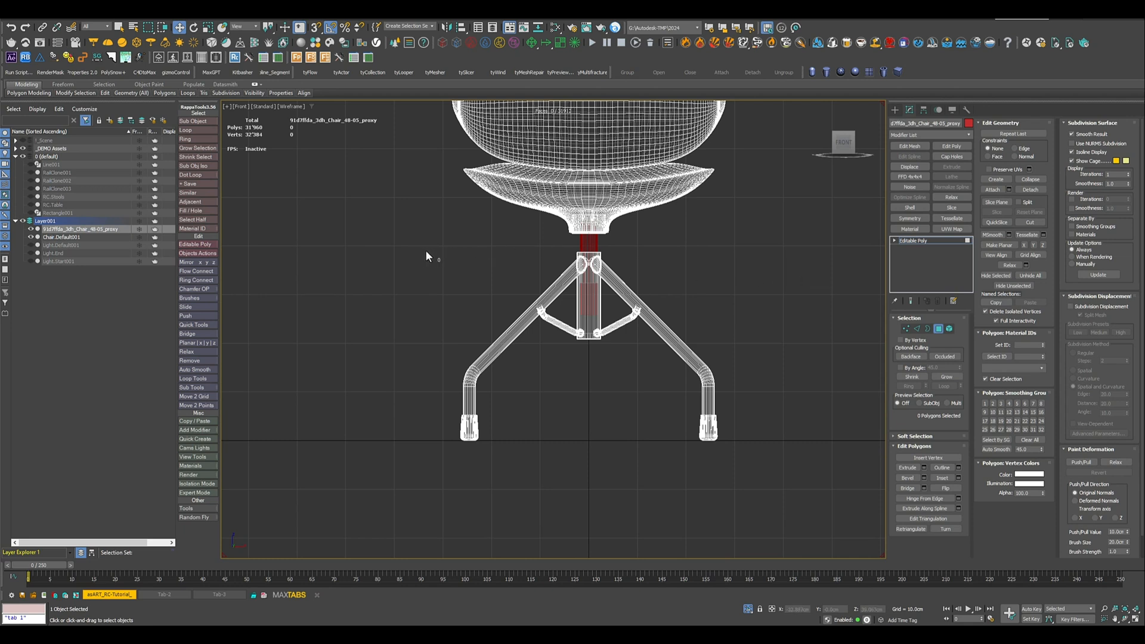
drag(802, 445, 805, 454)
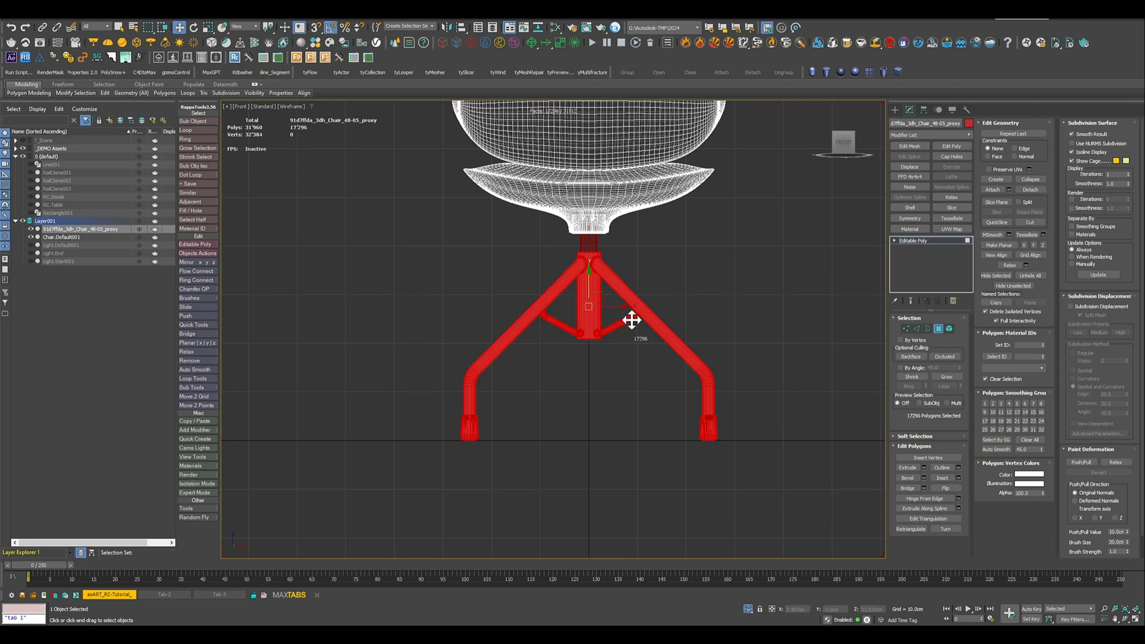
click(1038, 191)
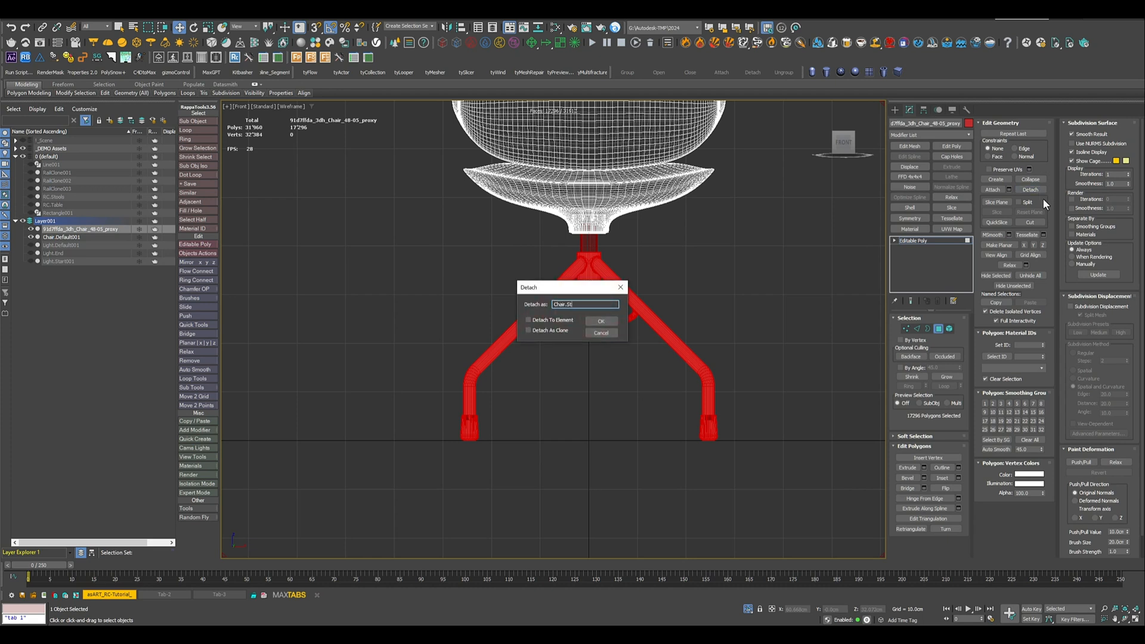
click(604, 322)
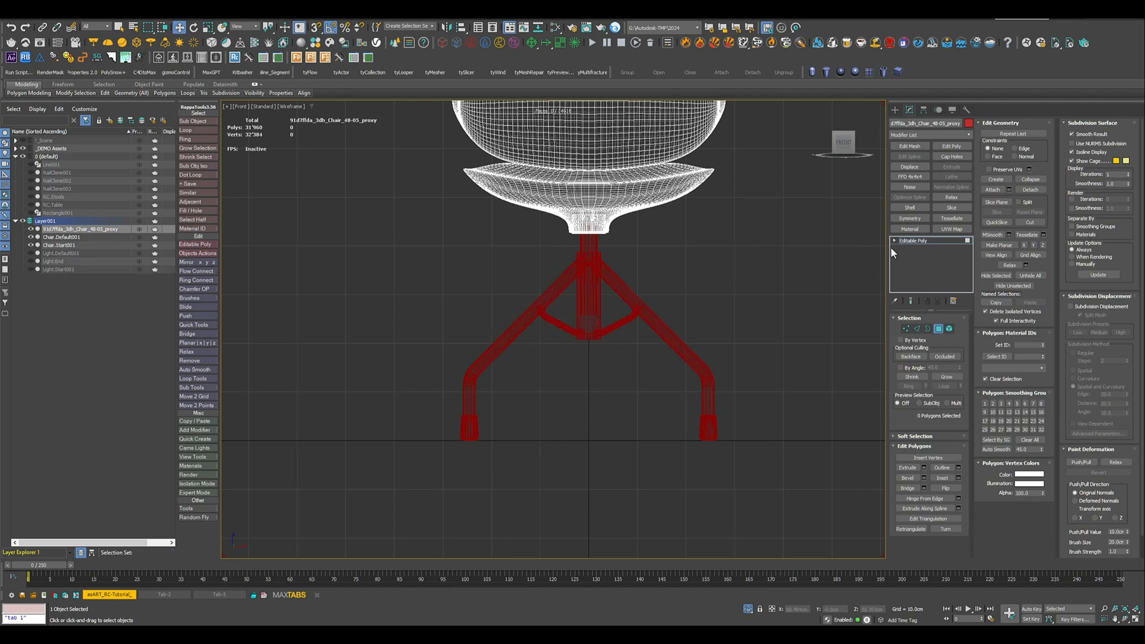
- Rename the remaining seat and backrest mesh to Chair.End and leave polygon editing
middle_drag(784, 244, 771, 358)
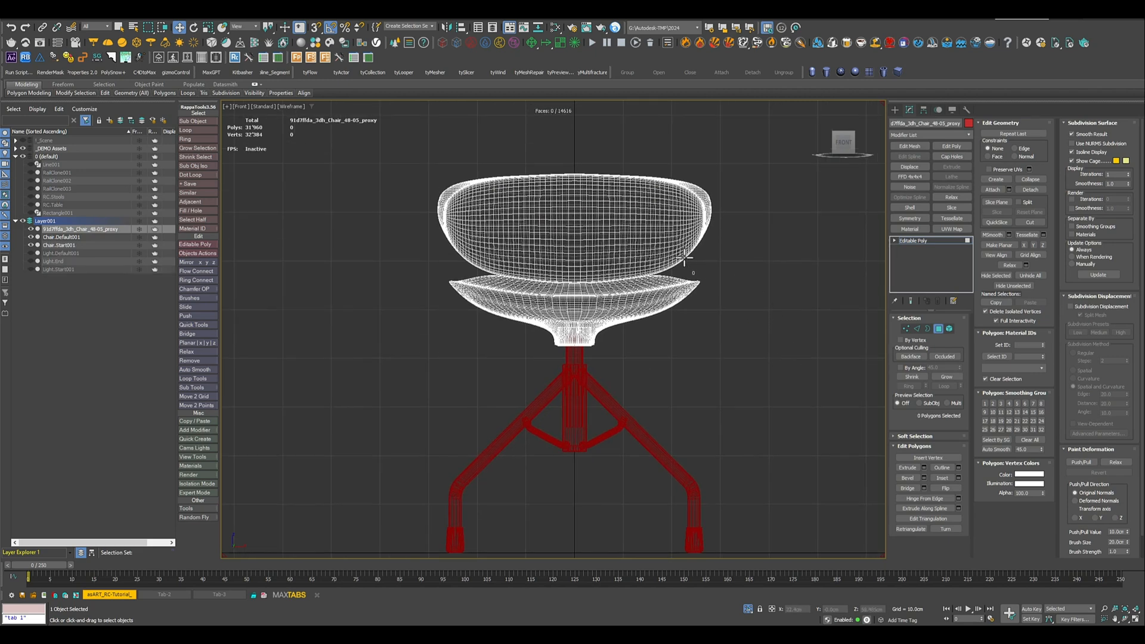
double_click(921, 126)
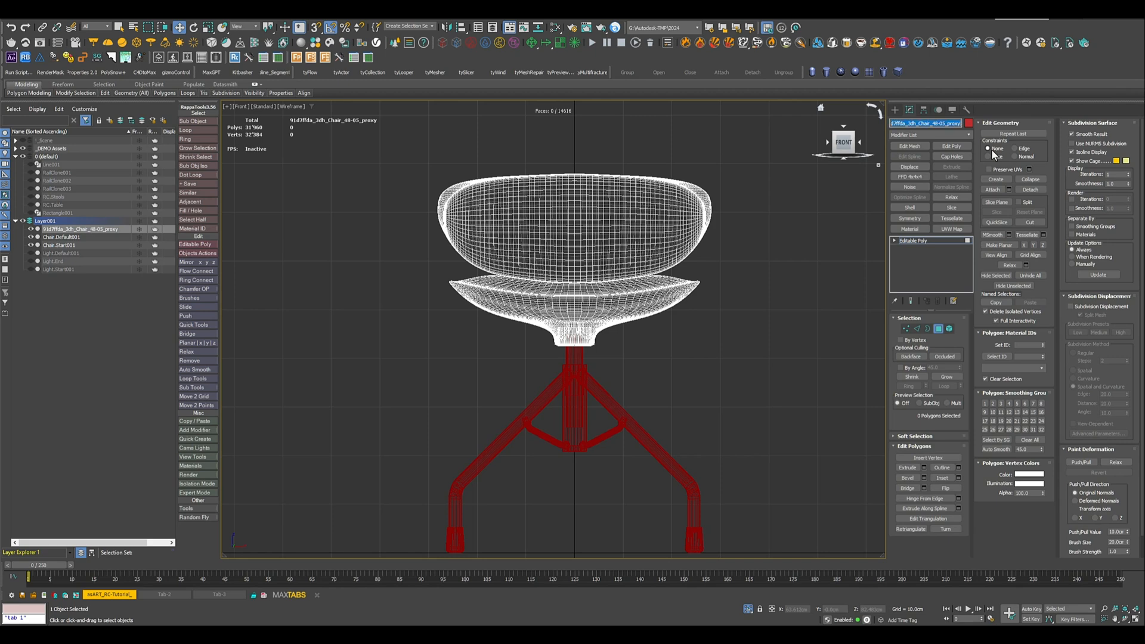
text(Chair.End)
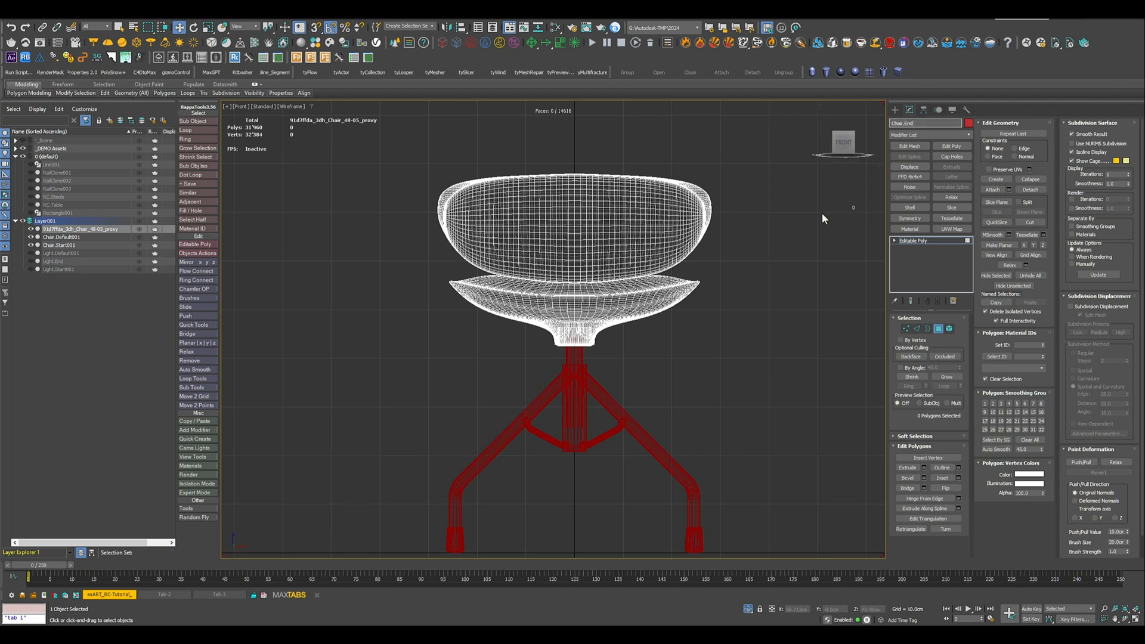
click(925, 239)
key(z)
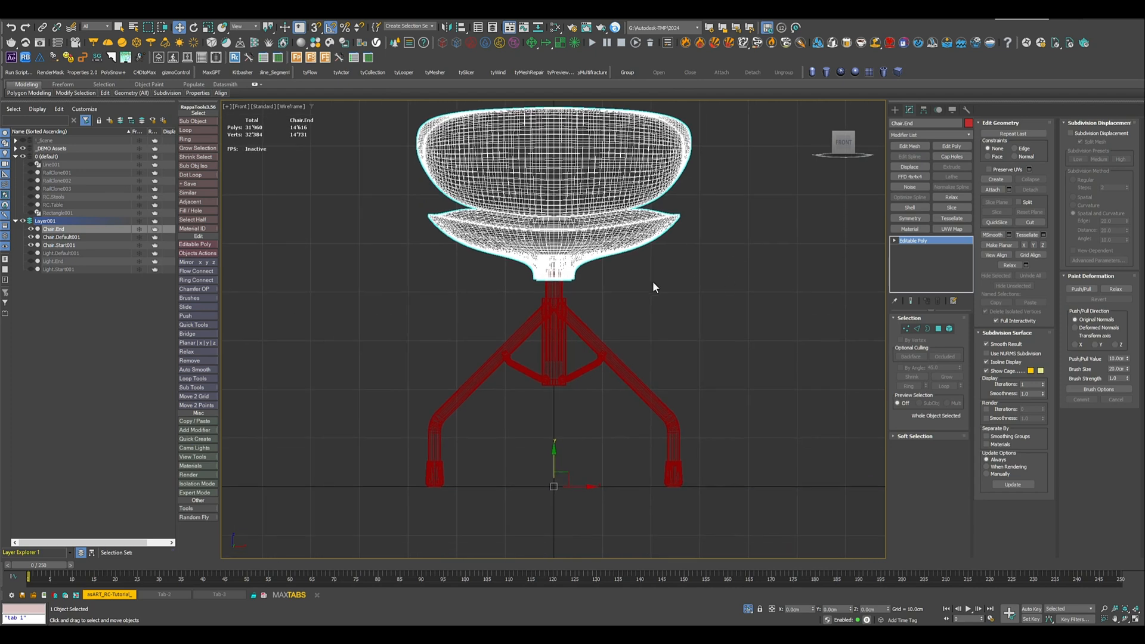
- Center the pivot of Chair.End to the object and lower it to the underside of the seat mount
click(923, 110)
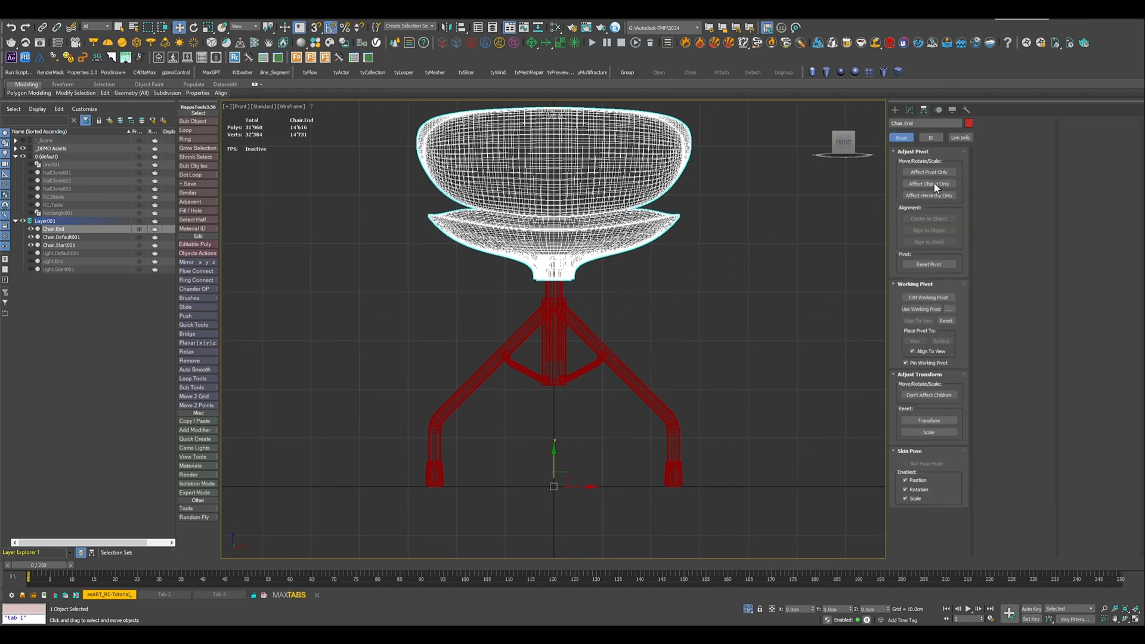
click(930, 173)
click(925, 217)
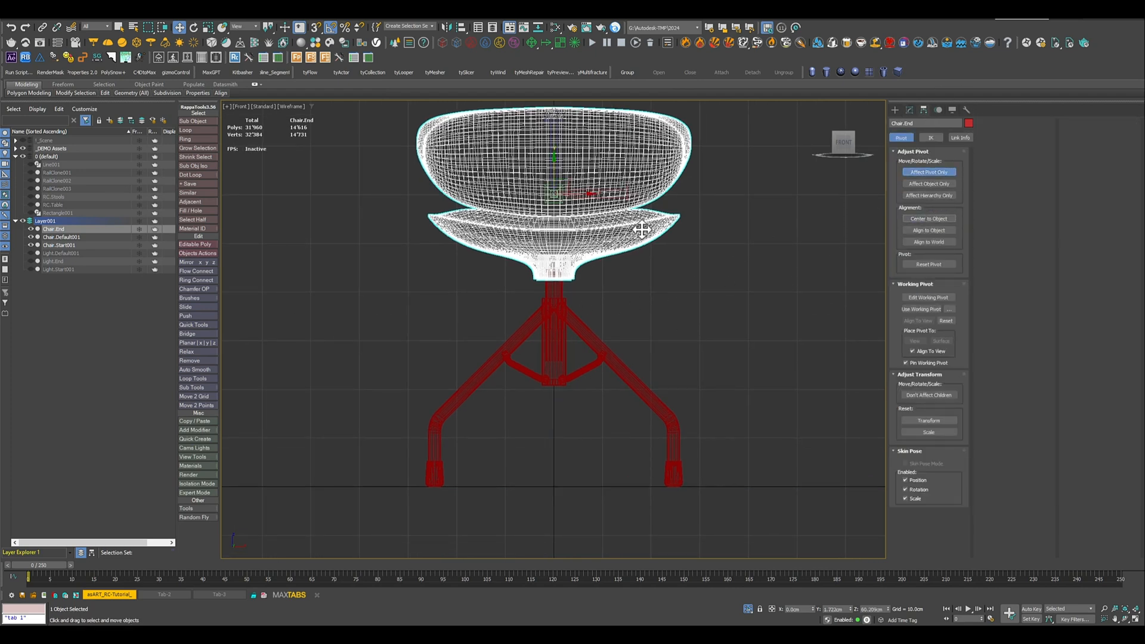
scroll(592, 209, up, 2)
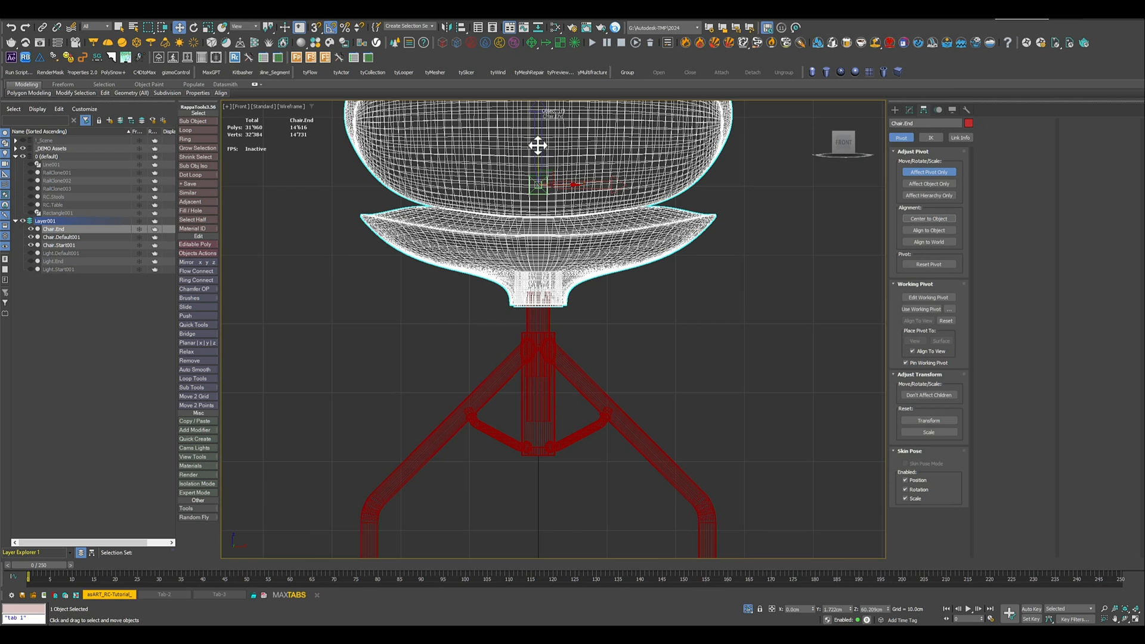
drag(535, 175, 530, 274)
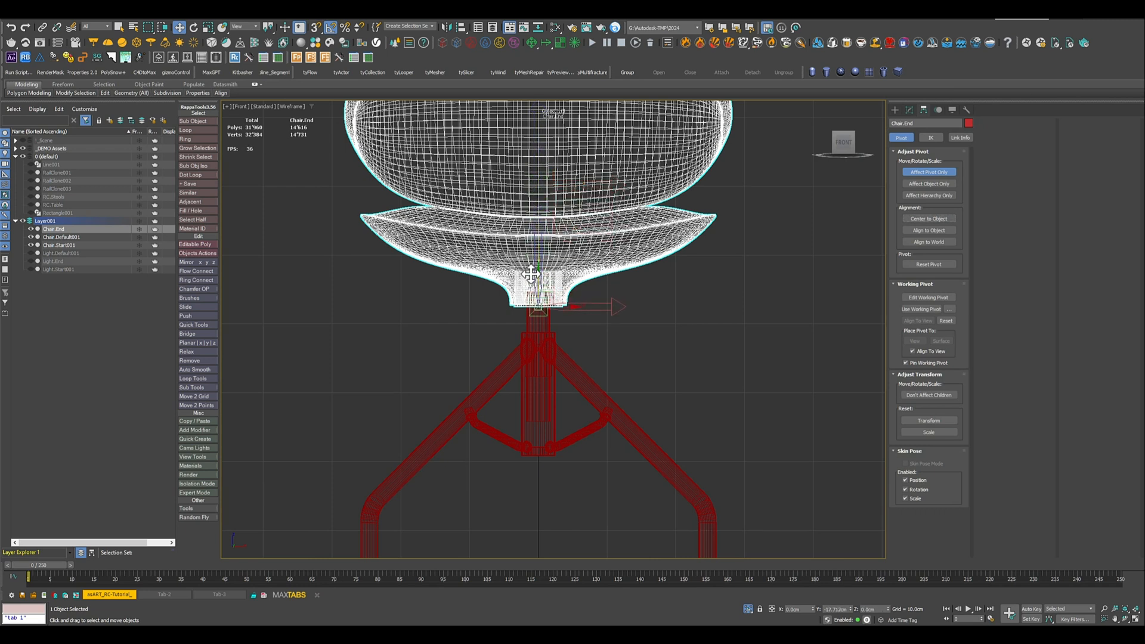
- Raise the pivot of the chair's central post to its lower end, check the other parts' pivots and finish pivot editing
click(539, 320)
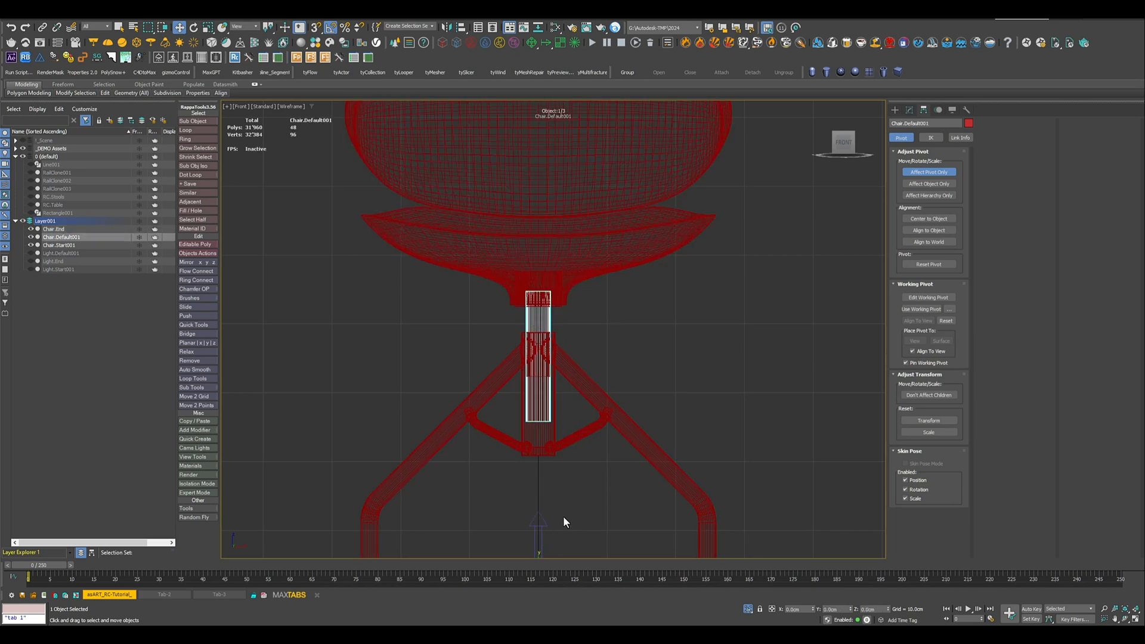
drag(538, 512, 549, 334)
click(638, 374)
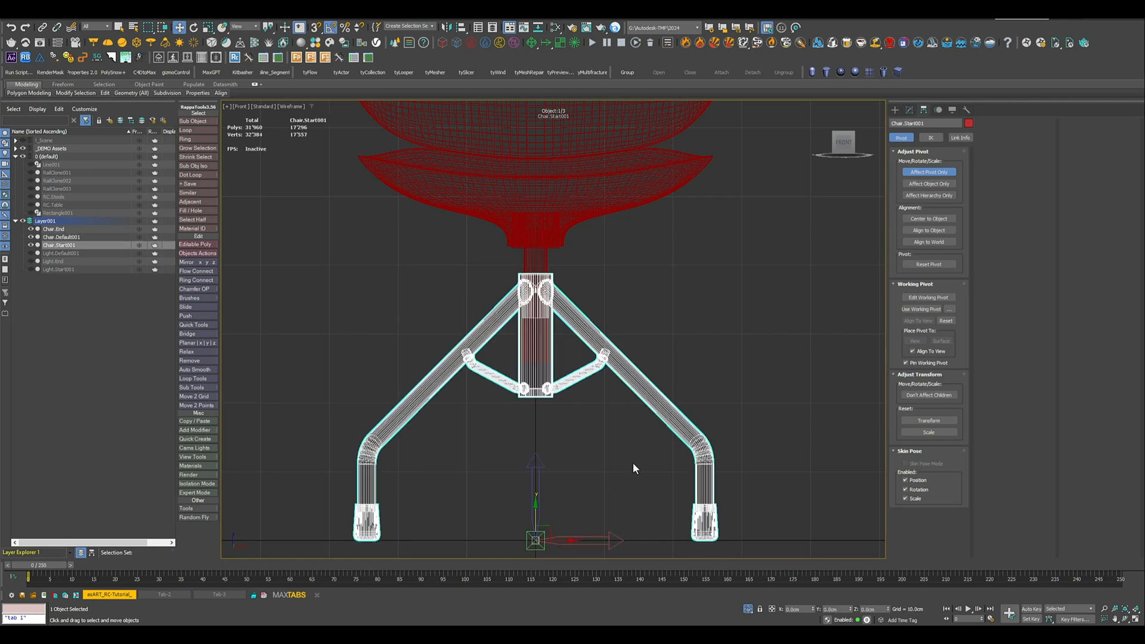
scroll(632, 462, down, 3)
click(594, 255)
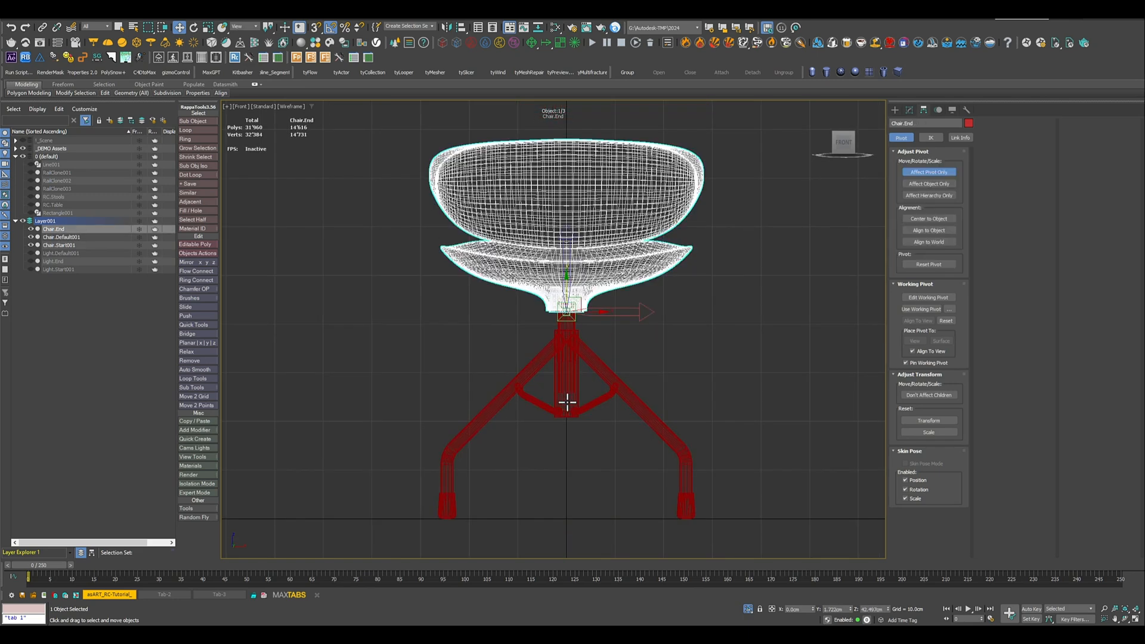
click(566, 325)
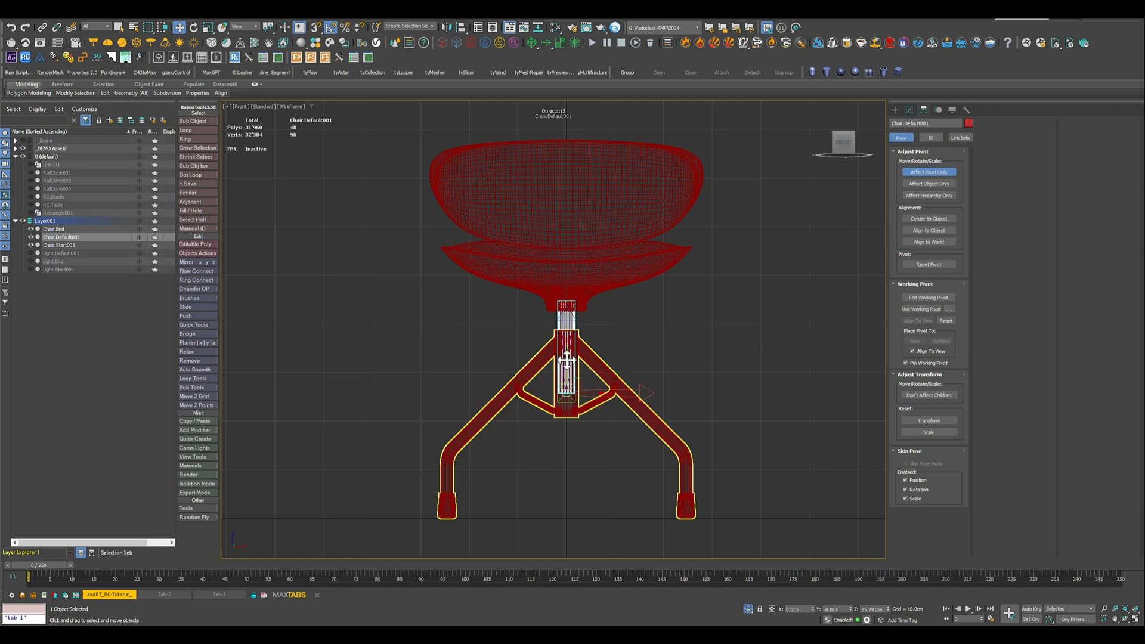
click(632, 339)
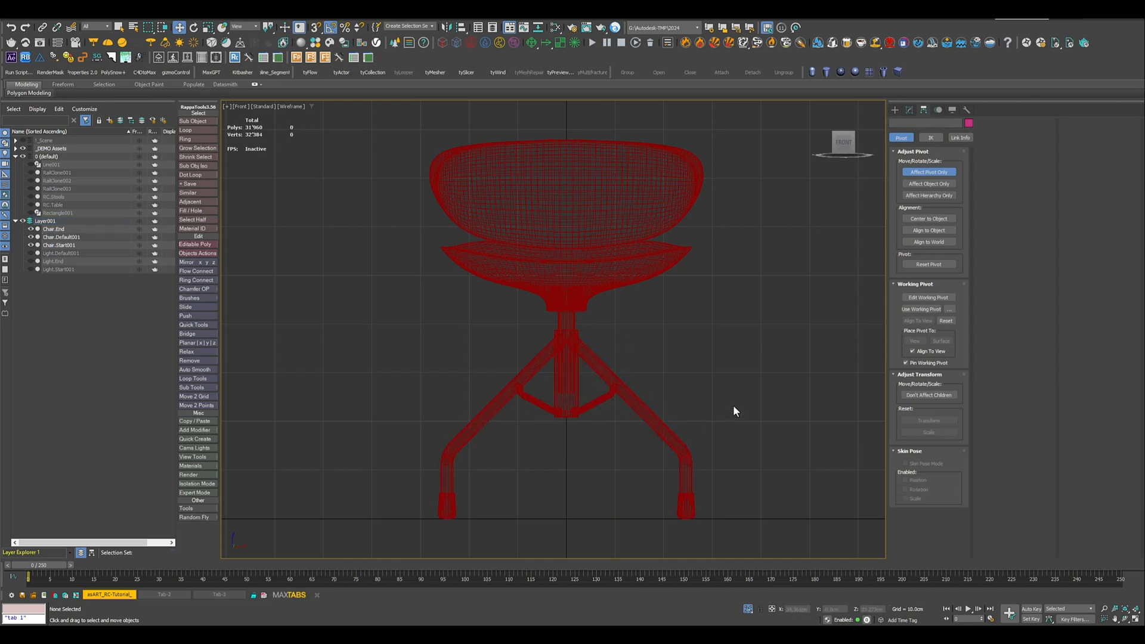
key(p)
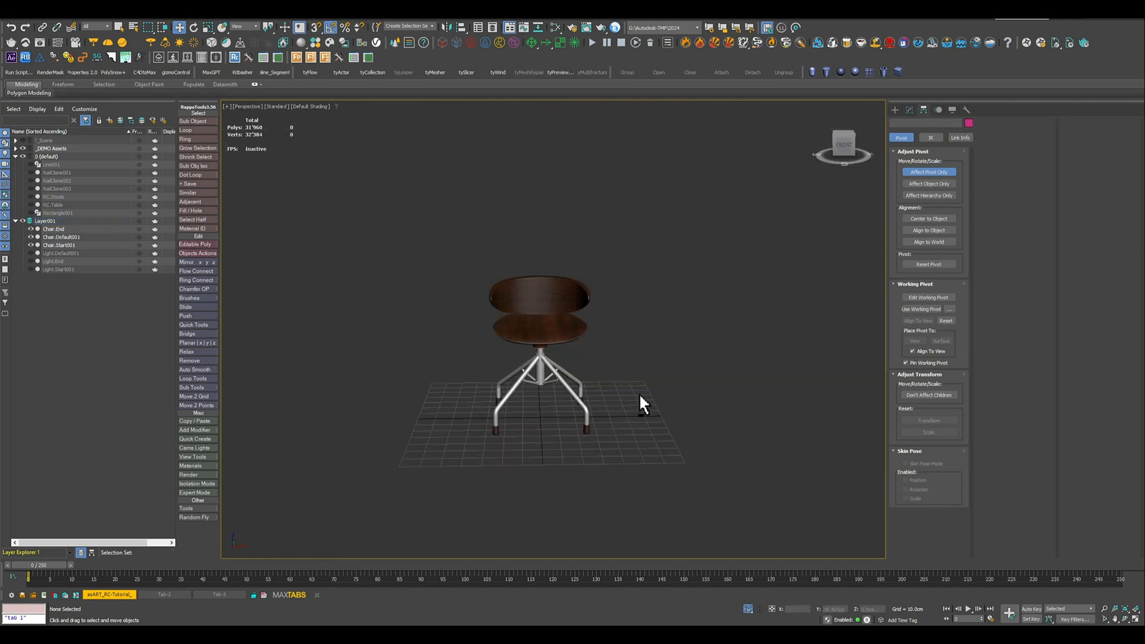
mouse_move(638, 392)
alt+middle_down()
mouse_move(659, 381)
mouse_move(656, 395)
alt+middle_up()
click(940, 173)
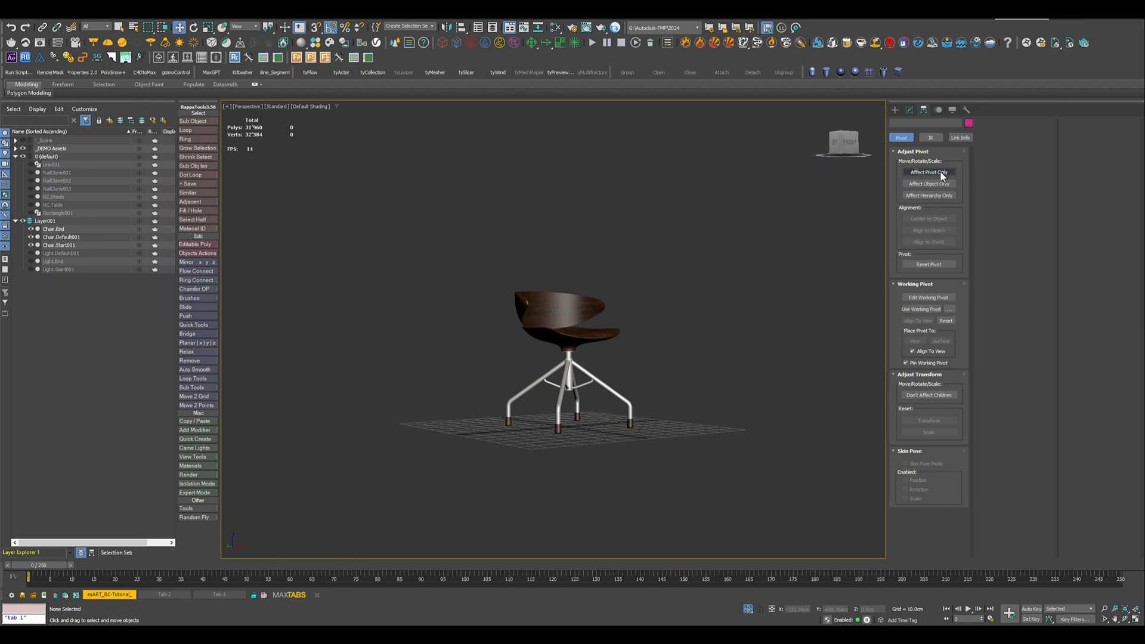
- Exit isolation and delete the Seg.Default, Seg.Start and Seg.End segments from the RC.Stools style
key(alt+q)
click(646, 425)
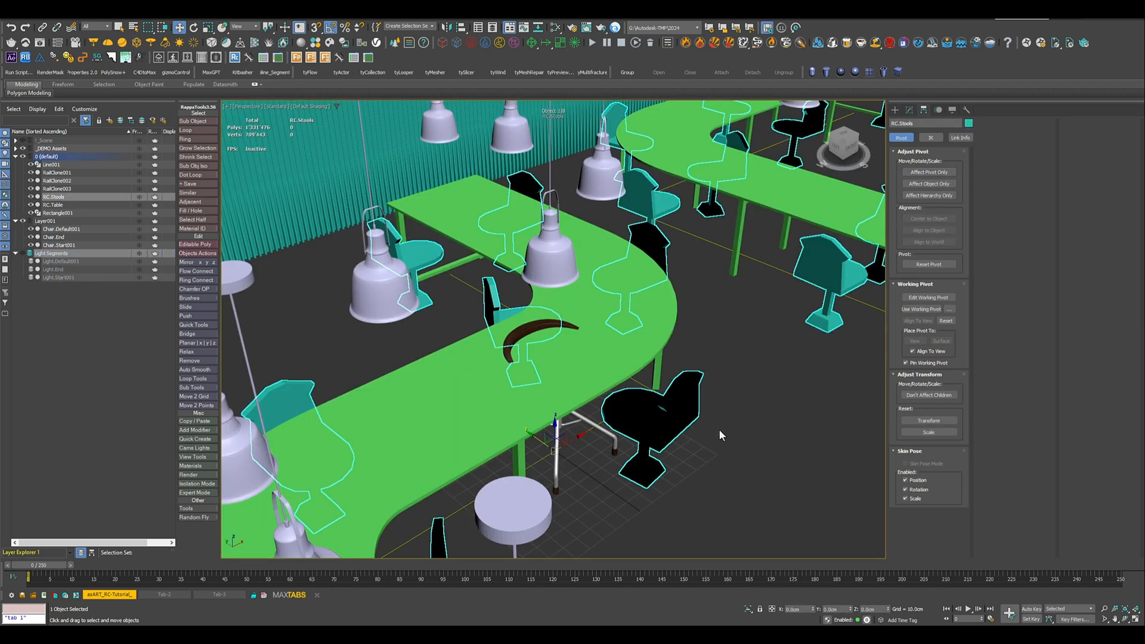
click(909, 109)
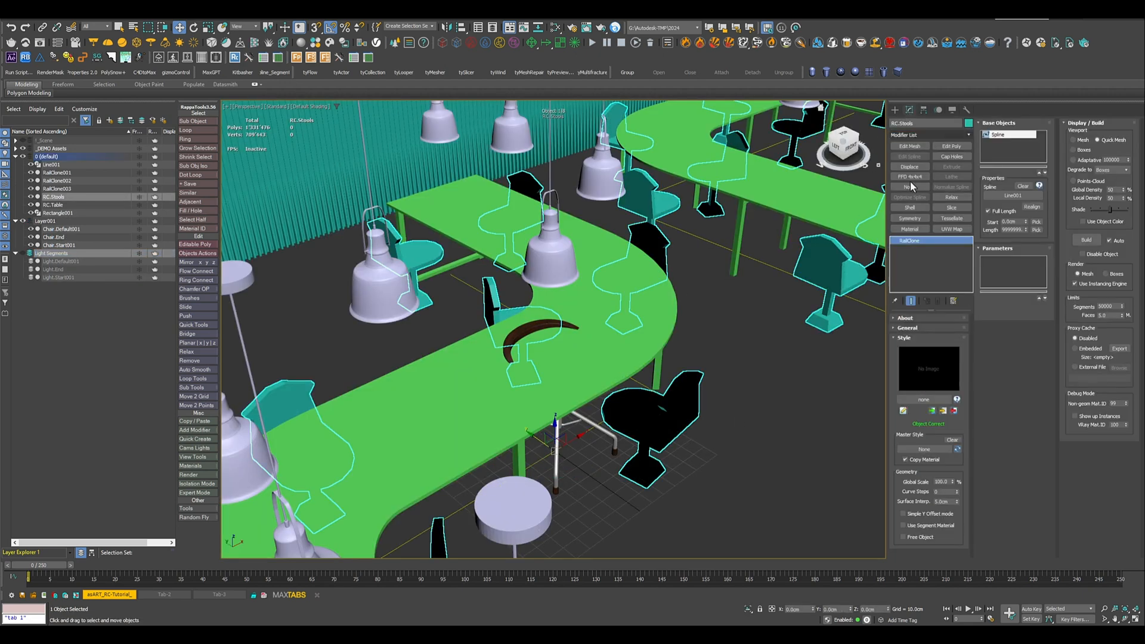
click(903, 411)
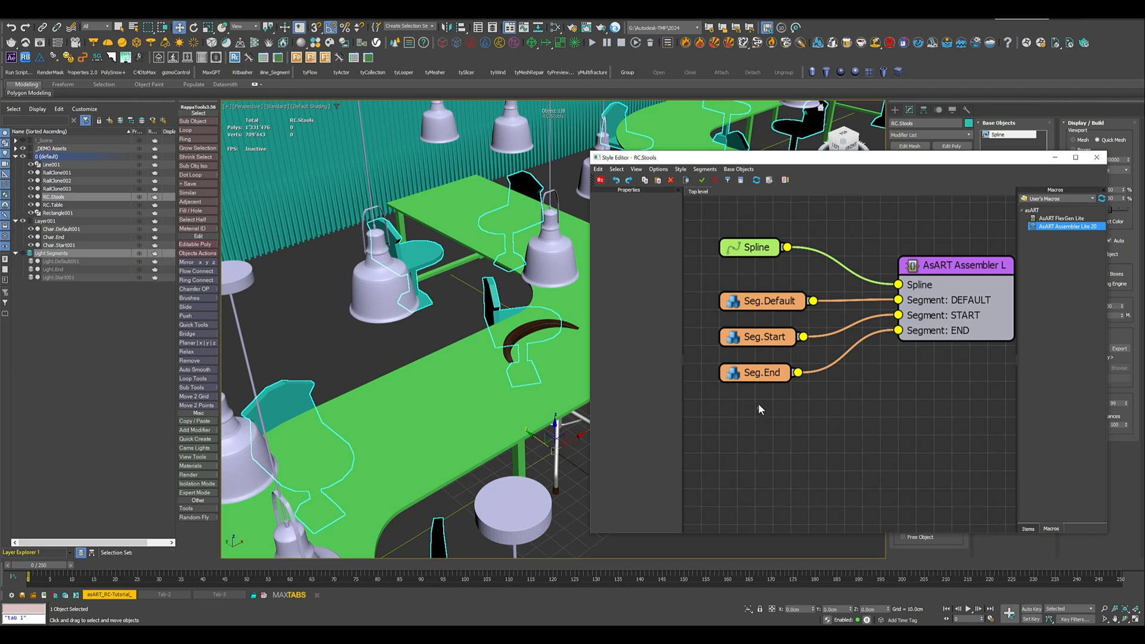
drag(758, 403, 788, 287)
key(Delete)
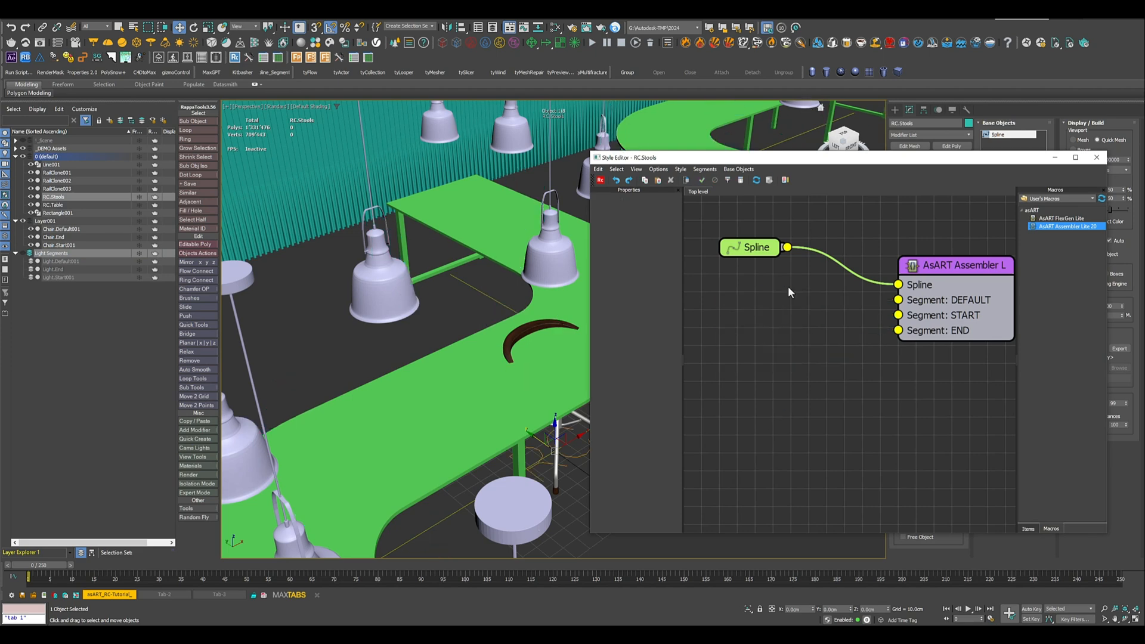
middle_drag(515, 352, 424, 322)
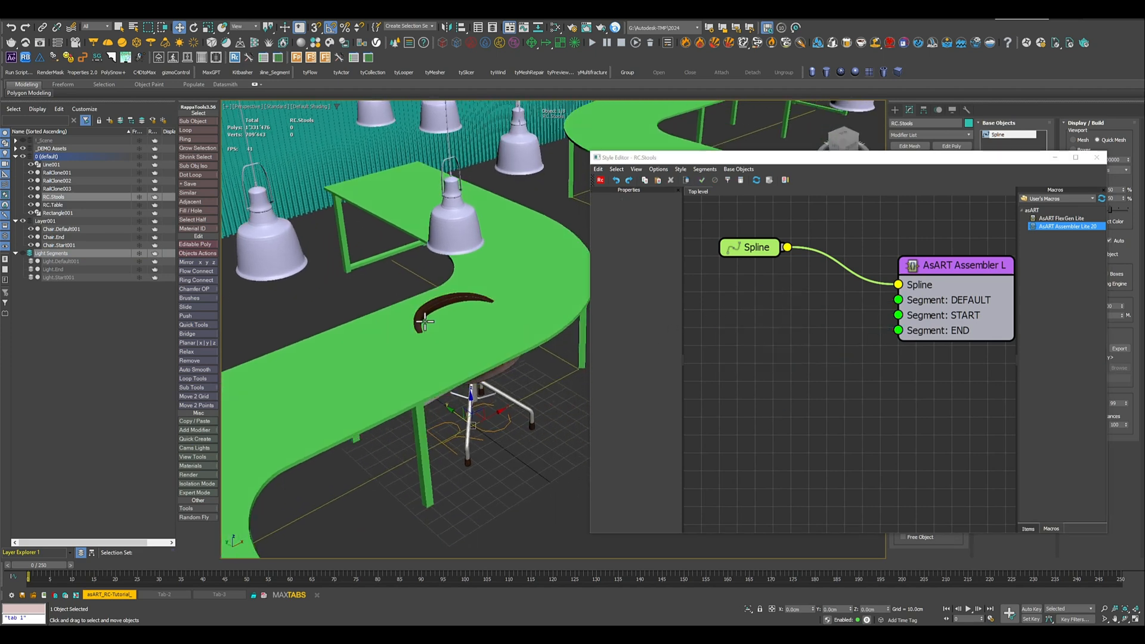
- Select the chair's Chair.Default001, Chair.End and Chair.Start001 parts and add them as segments to the RC.Stools style
click(504, 382)
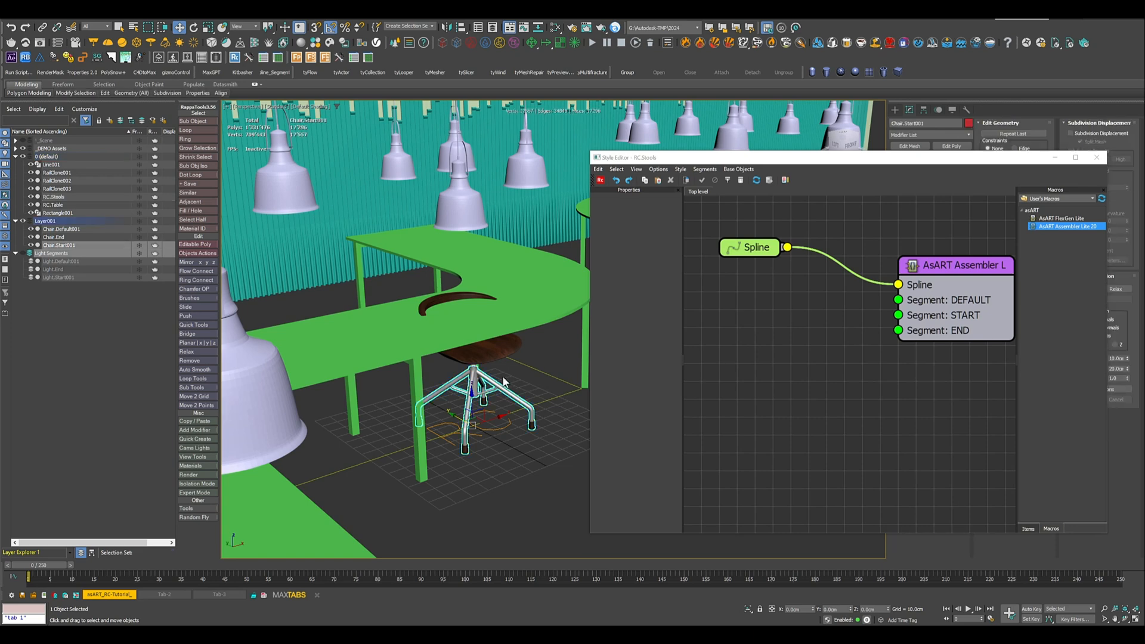
alt+middle_drag(505, 381, 498, 360)
scroll(476, 363, up, 2)
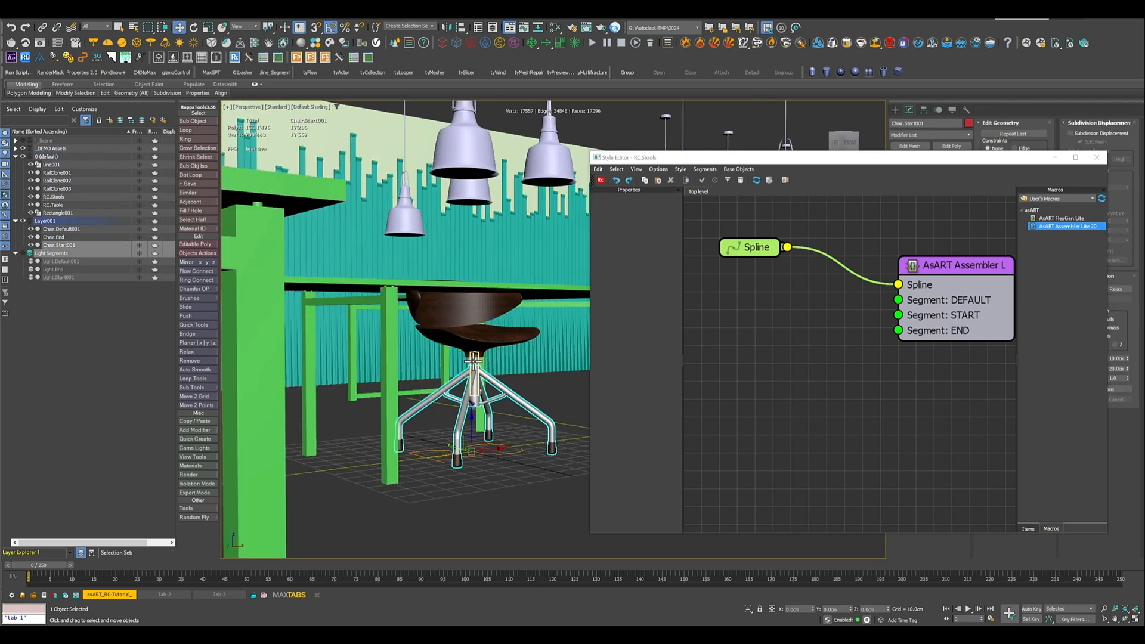
ctrl+click(474, 361)
ctrl+click(476, 341)
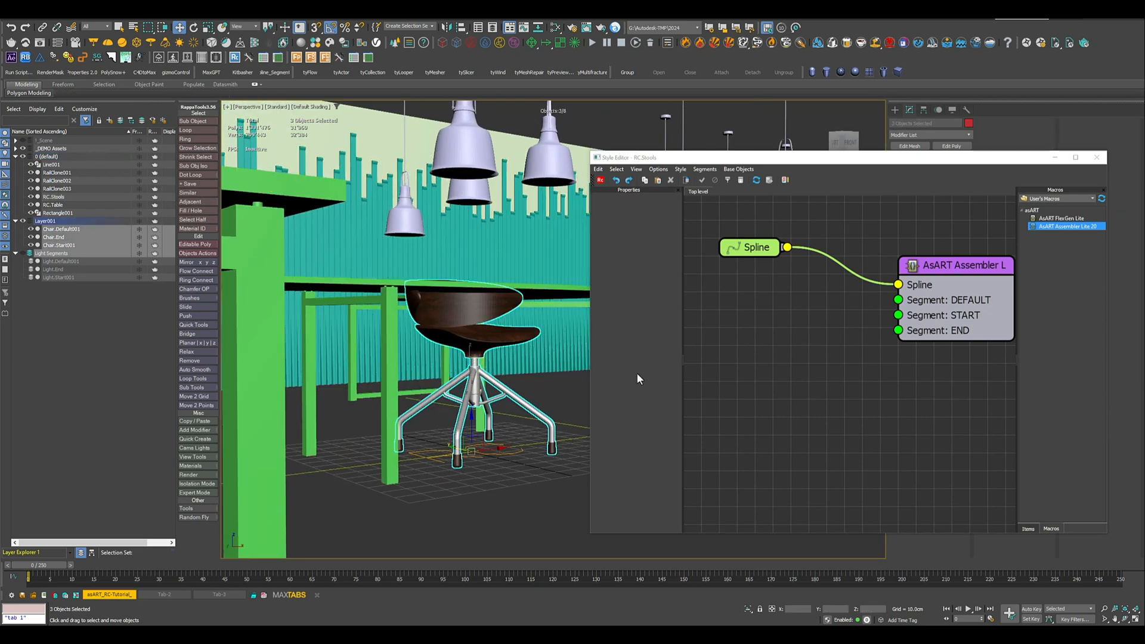
right_click(745, 338)
click(780, 436)
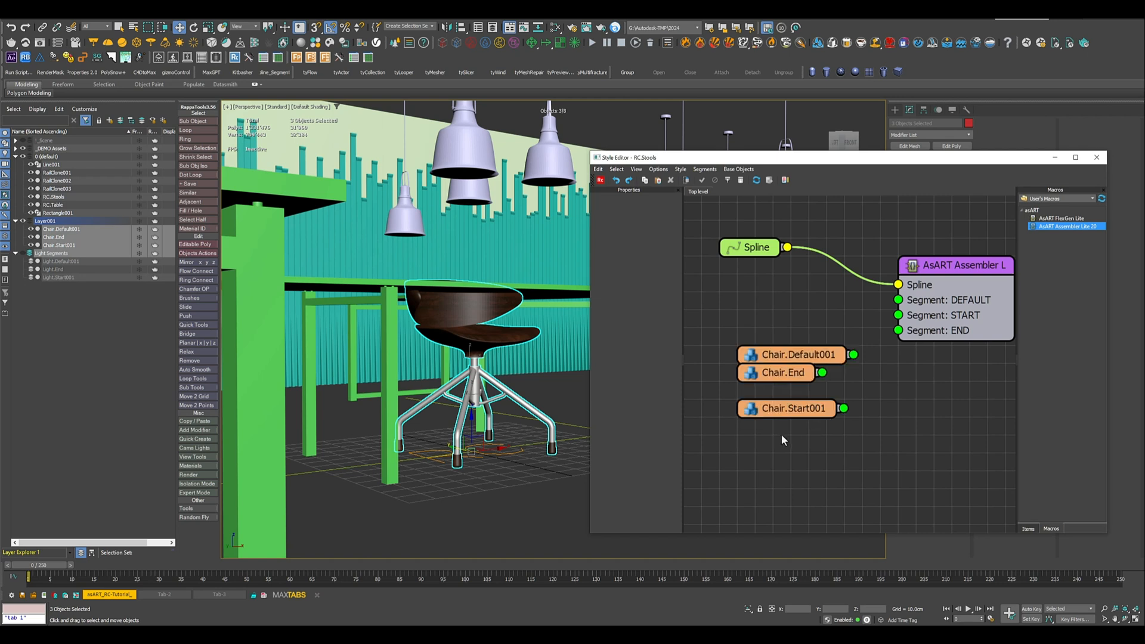
- Connect Chair.Default001, Chair.Start001 and Chair.End to the macro's DEFAULT, START and END segment inputs and stack the nodes neatly
drag(796, 356, 898, 330)
drag(845, 411, 898, 315)
mouse_move(763, 407)
mouse_down()
mouse_move(745, 352)
mouse_move(743, 413)
mouse_up()
drag(752, 354, 734, 353)
drag(743, 406, 735, 392)
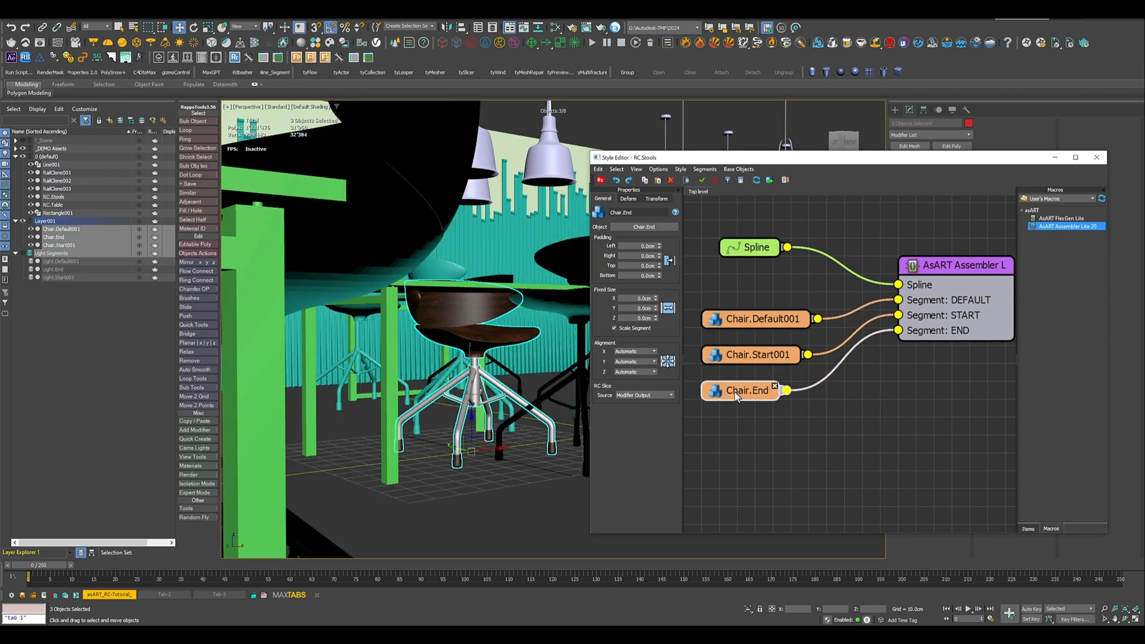
- Rename Layer001 as Chair Segments, hide it, and collapse both segment layers
scroll(506, 353, down, 6)
alt+middle_drag(471, 251, 411, 352)
middle_drag(522, 366, 445, 335)
scroll(442, 340, up, 8)
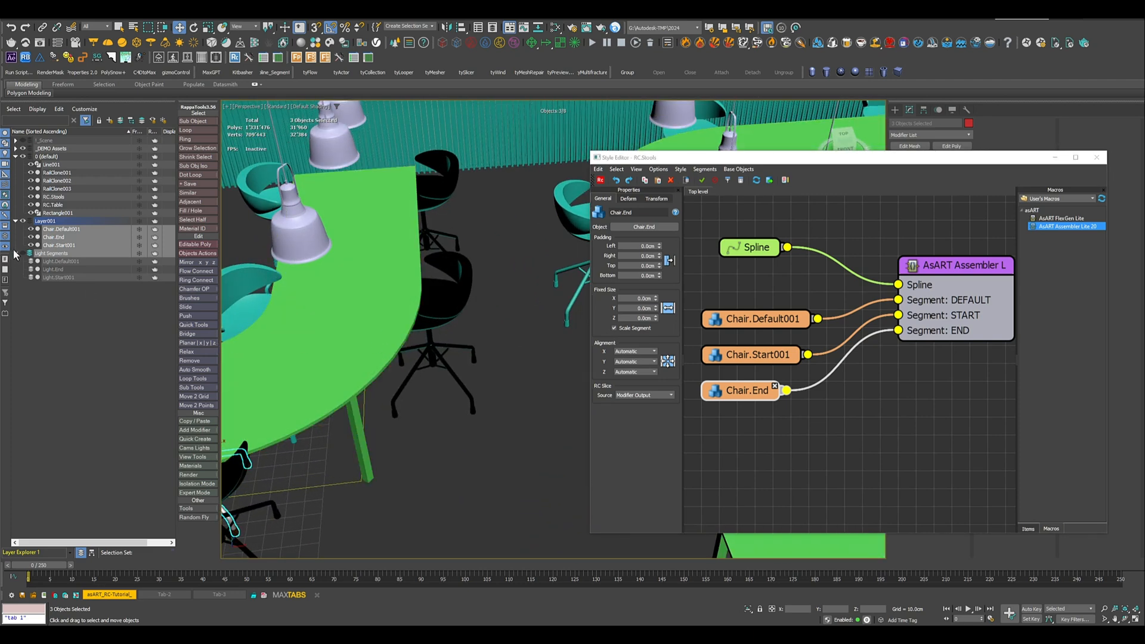
click(67, 294)
click(46, 221)
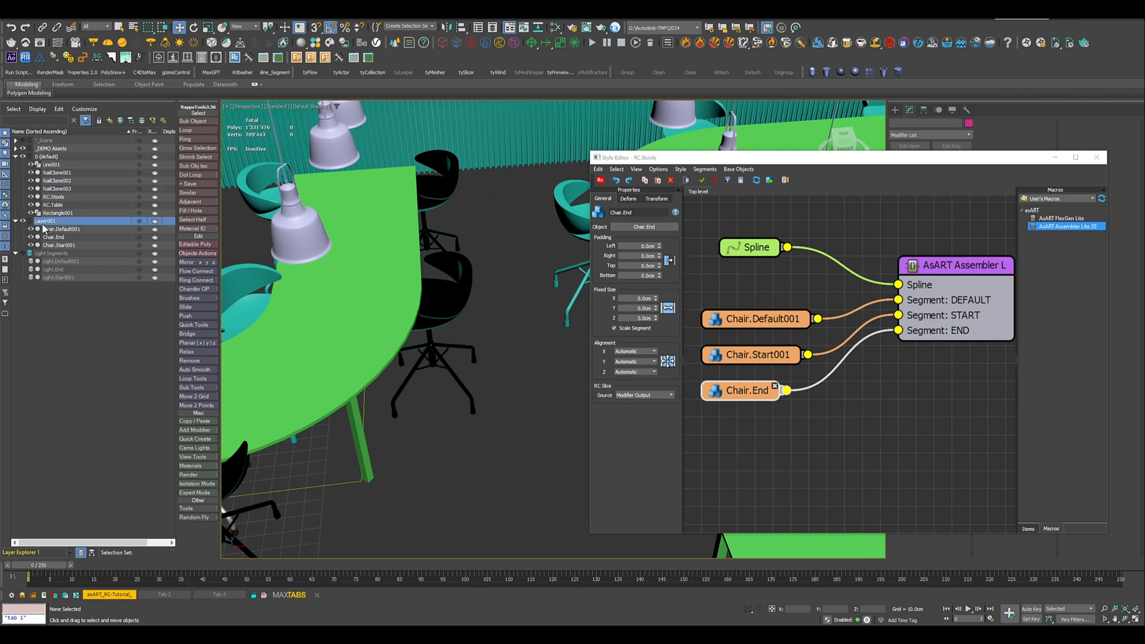
click(16, 221)
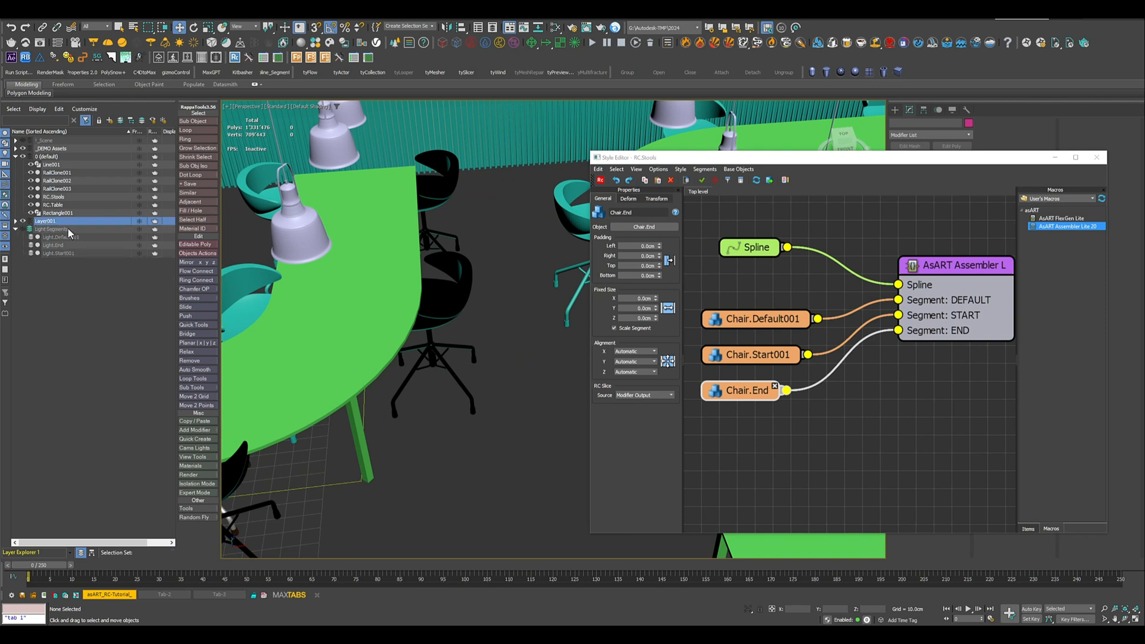
text(Chair Segments)
key(Return)
click(16, 229)
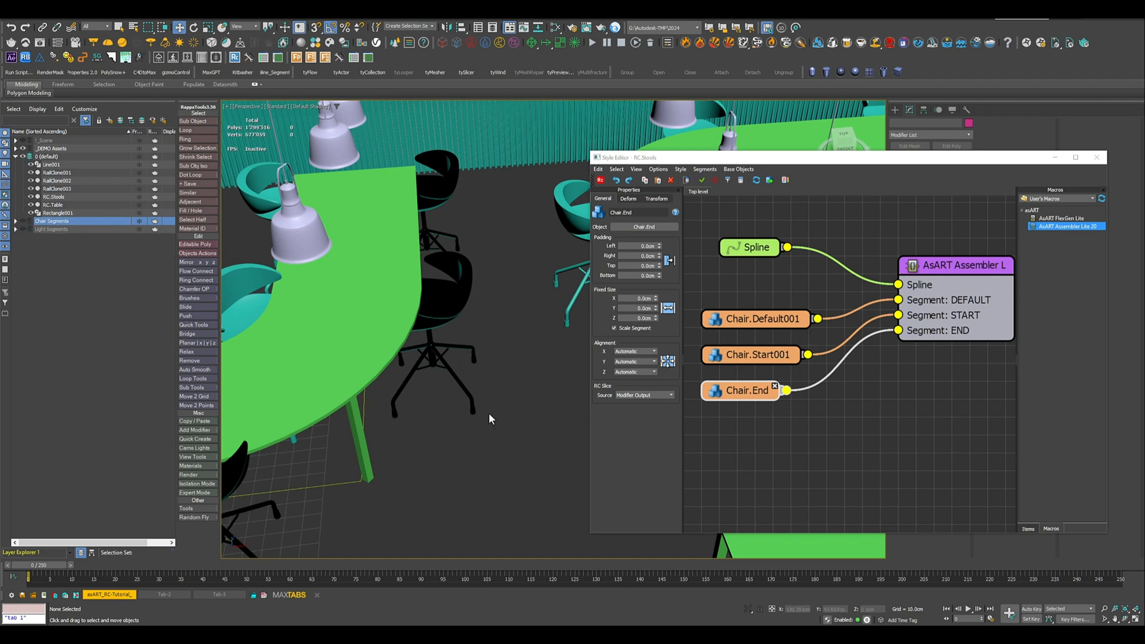
- Select RC.Stools and set the Assembler macro's Pos.Offset Y to 65 cm, trying 60 cm first
scroll(457, 408, down, 5)
alt+middle_drag(422, 413, 435, 340)
click(477, 343)
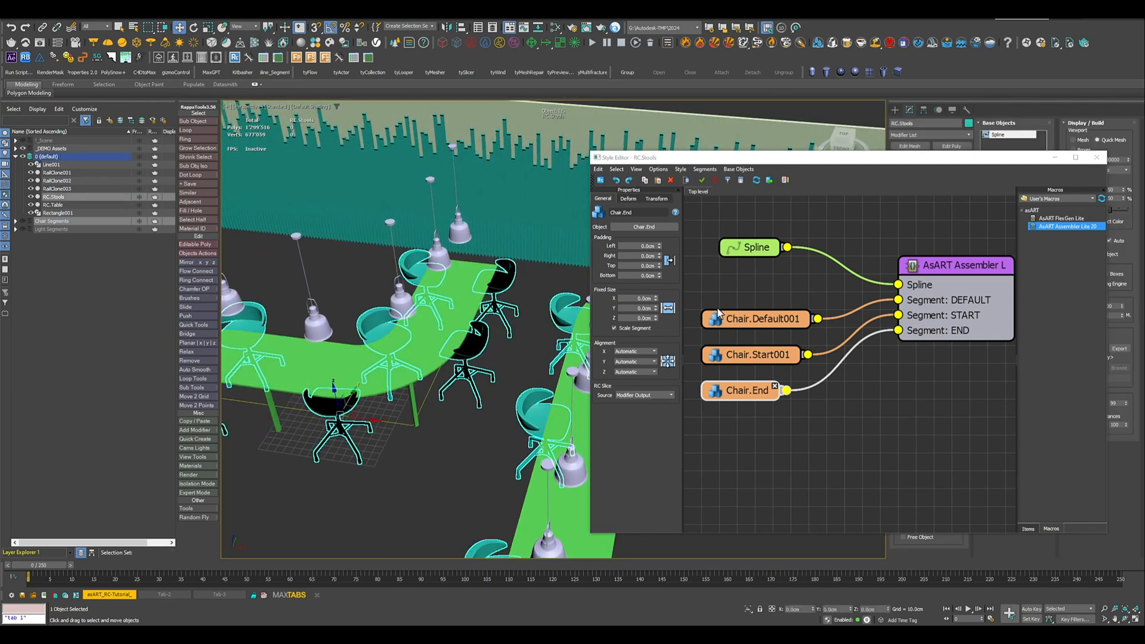
click(954, 265)
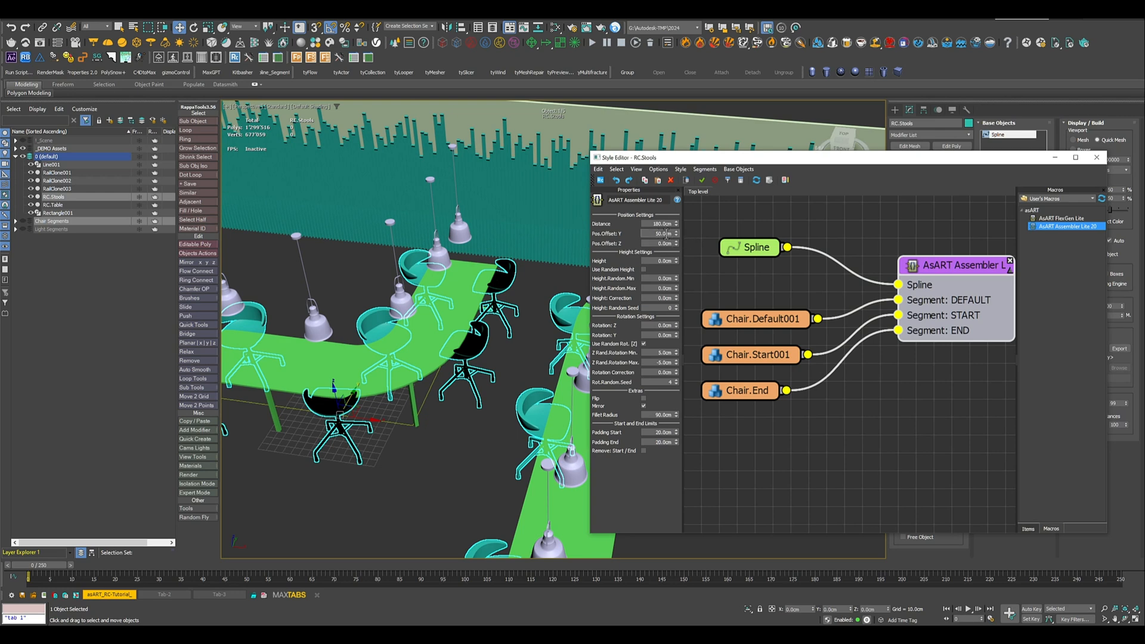
text(60)
key(Return)
alt+middle_drag(282, 368, 381, 495)
scroll(321, 376, up, 3)
middle_drag(324, 398, 327, 374)
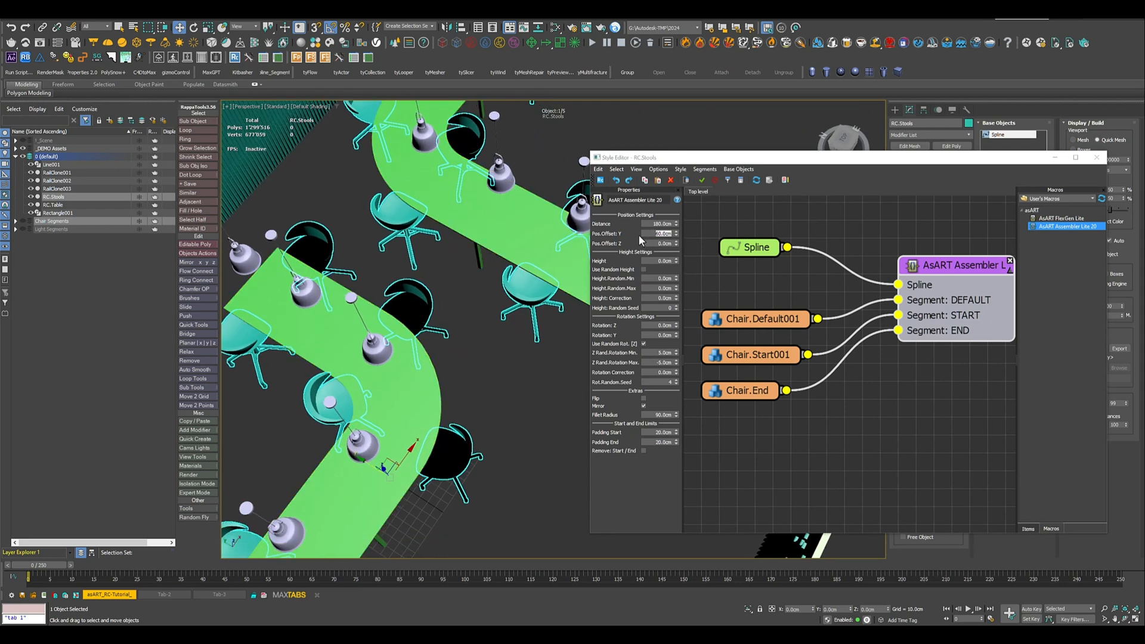
text(60)
key(Return)
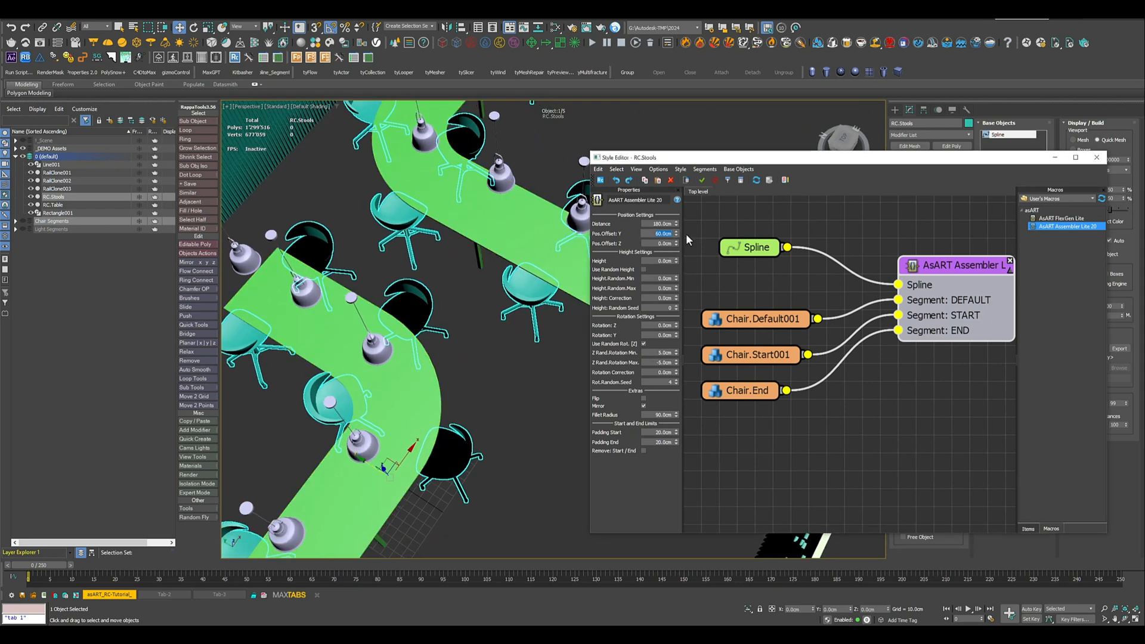
text(65)
key(Return)
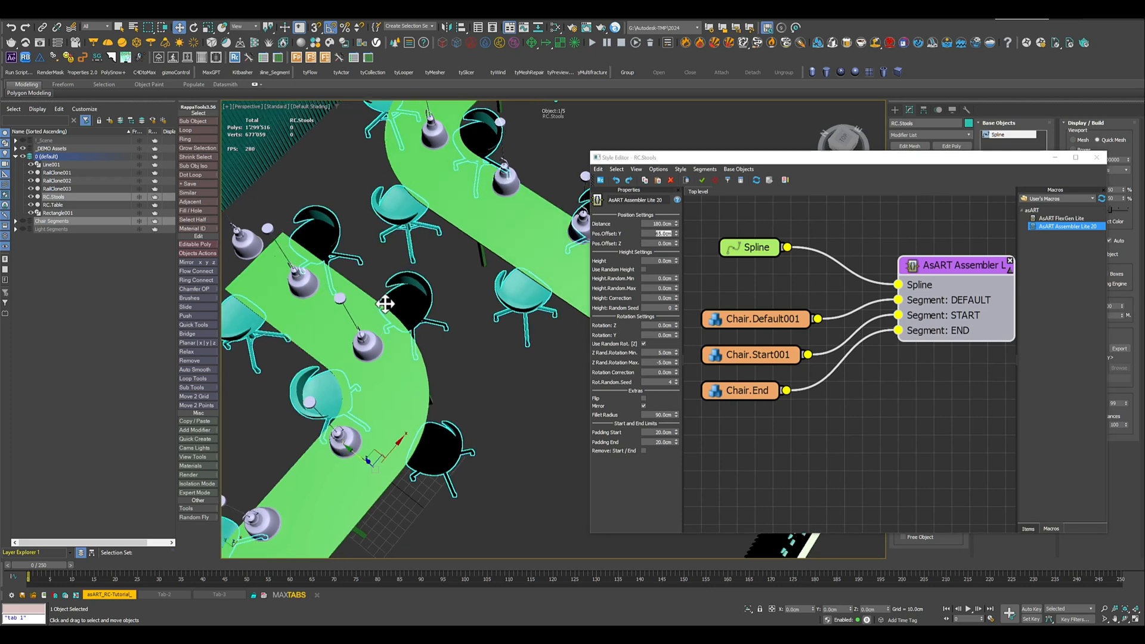
- Set the macro's Padding Start and Padding End to 35 cm to position the chairs at the table ends
alt+middle_drag(385, 304, 294, 280)
alt+middle_drag(437, 242, 298, 262)
double_click(660, 433)
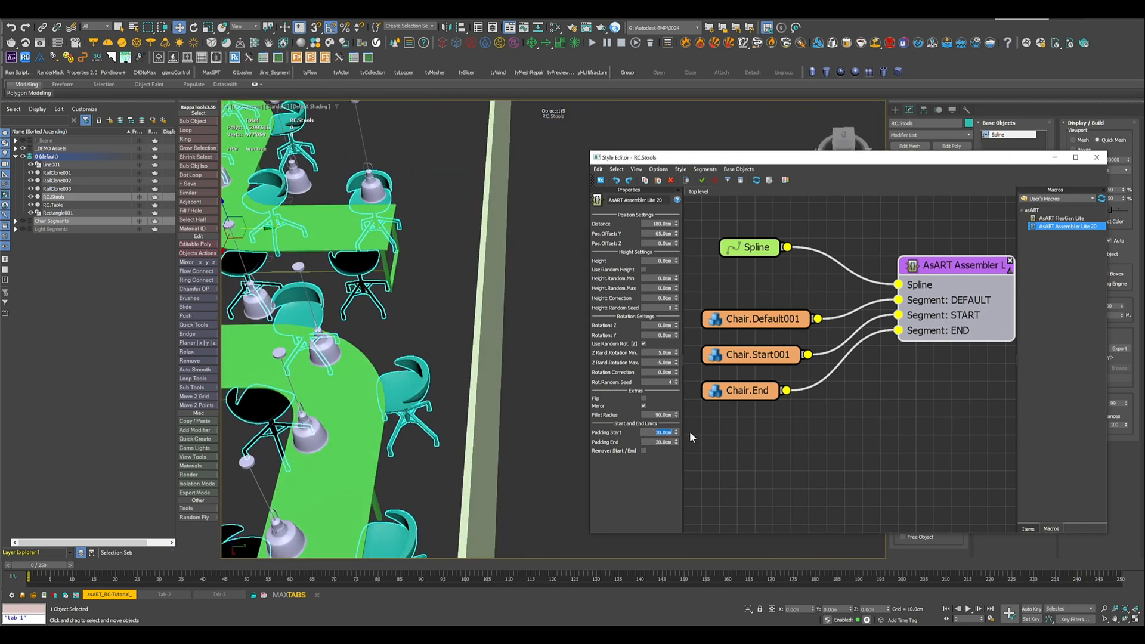
text(30)
key(Return)
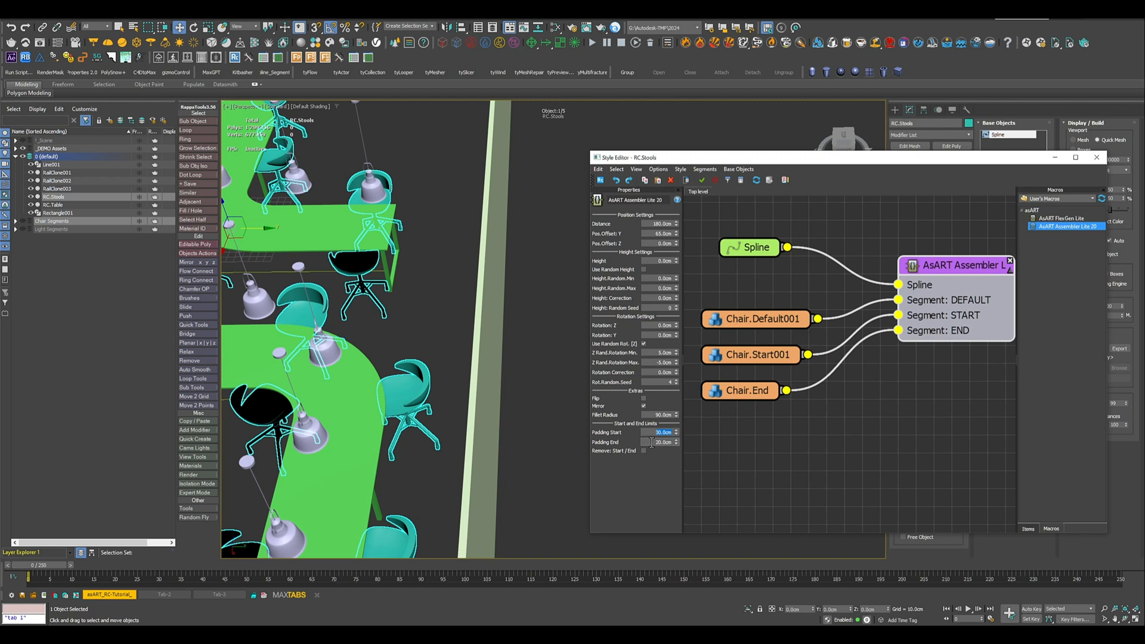
double_click(651, 442)
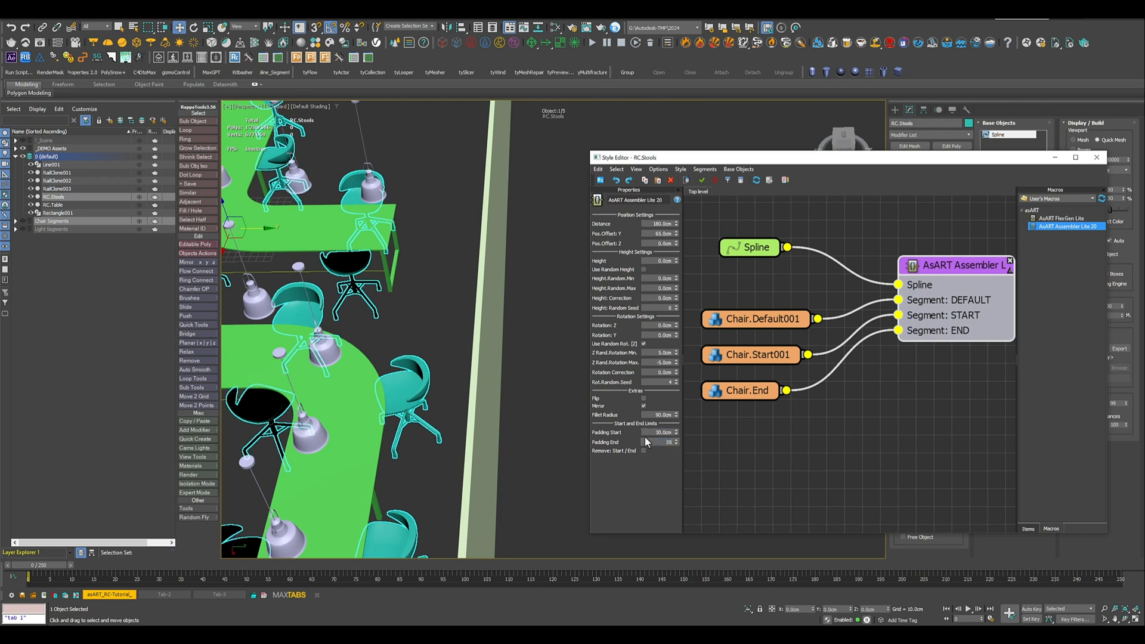
key(Return)
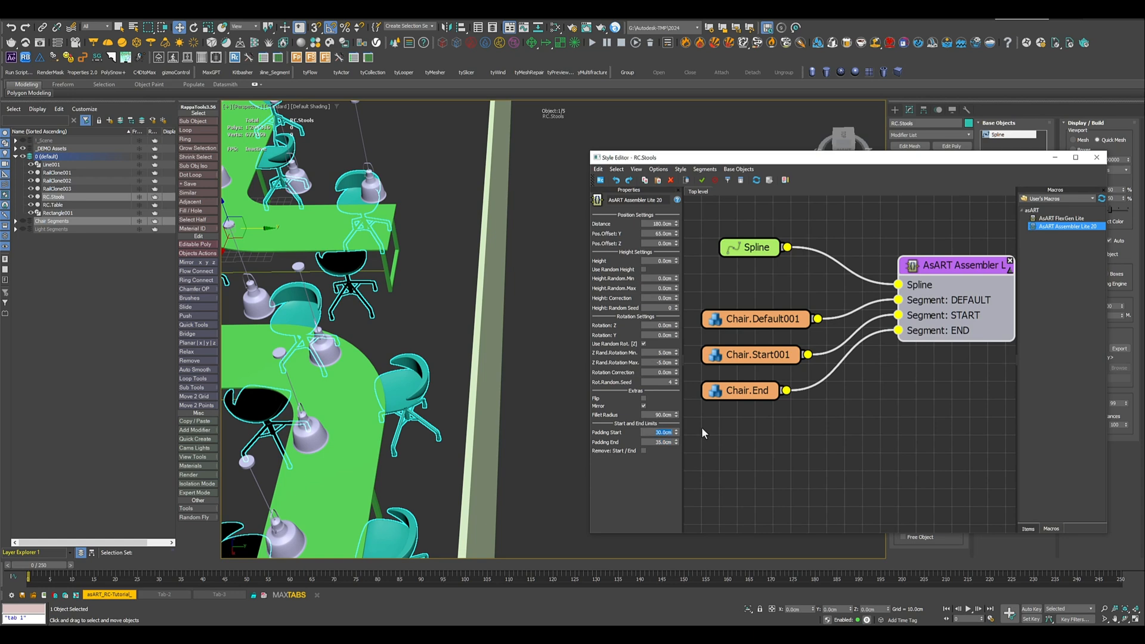
text(35)
key(Return)
scroll(382, 280, up, 5)
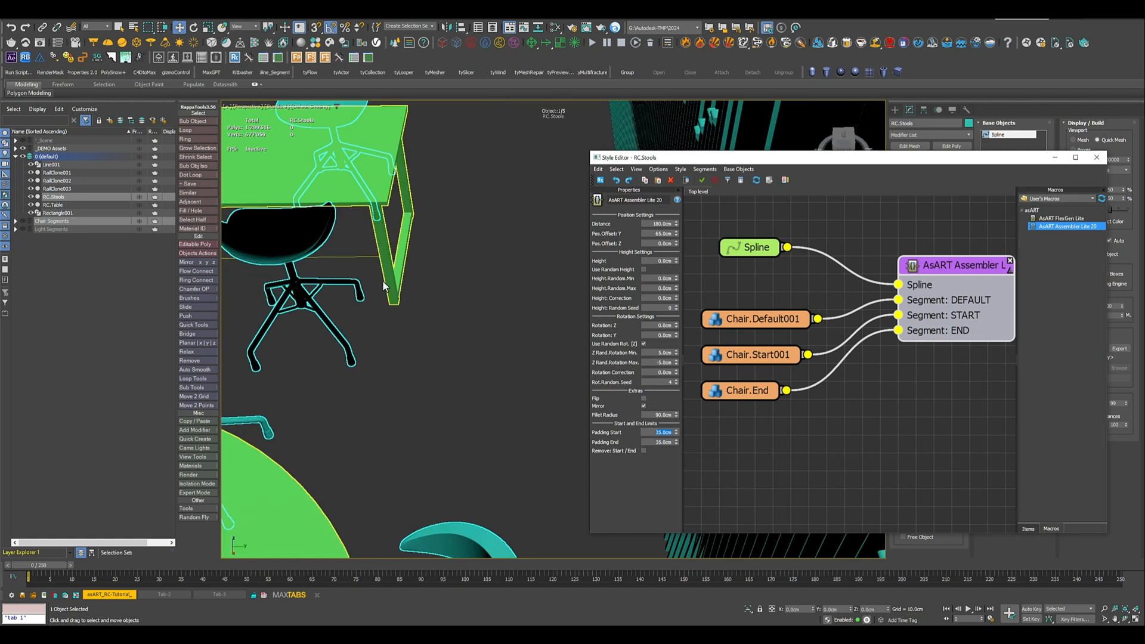
scroll(383, 277, down, 5)
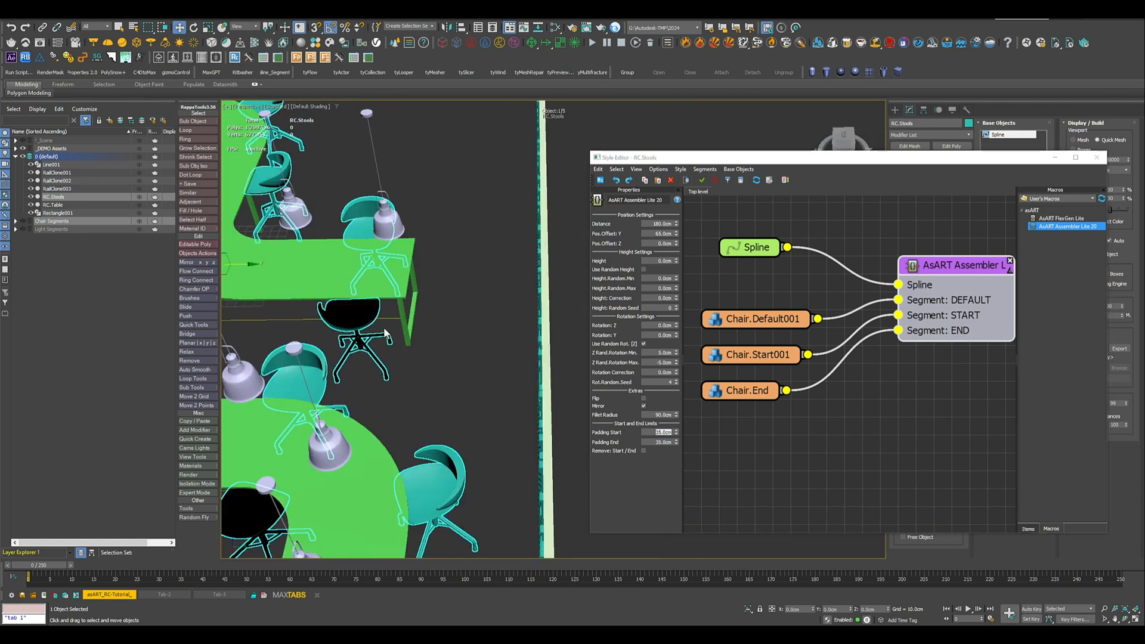
- Try raising and lowering the chairs with the macro's Height value, and return it to 0 cm
scroll(384, 329, down, 4)
alt+middle_drag(334, 355, 375, 341)
scroll(409, 349, up, 3)
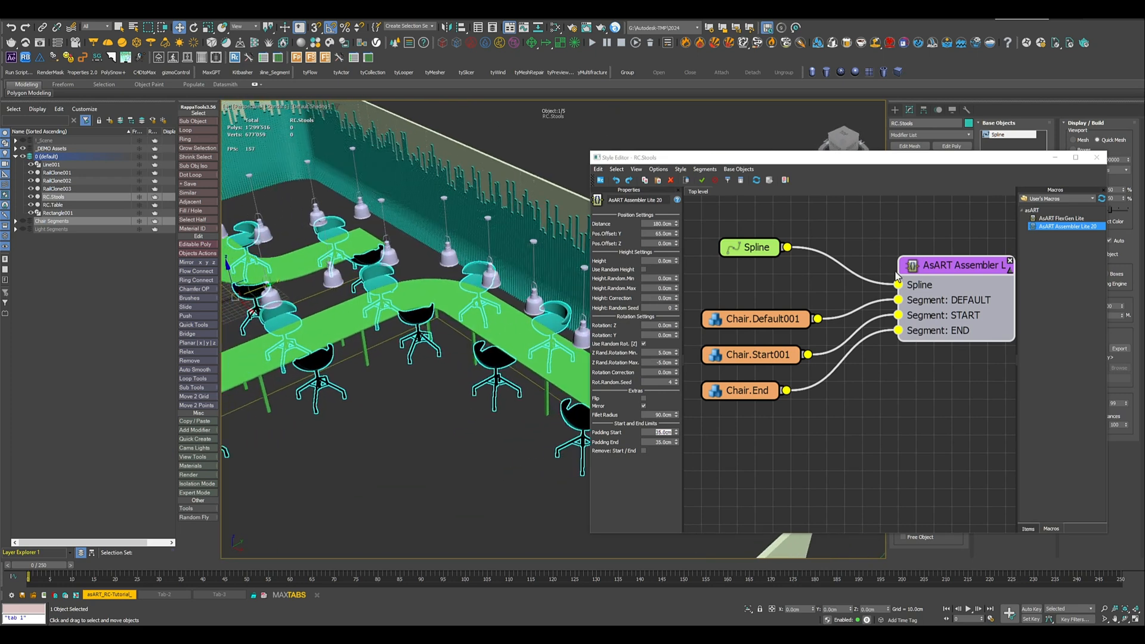
click(828, 260)
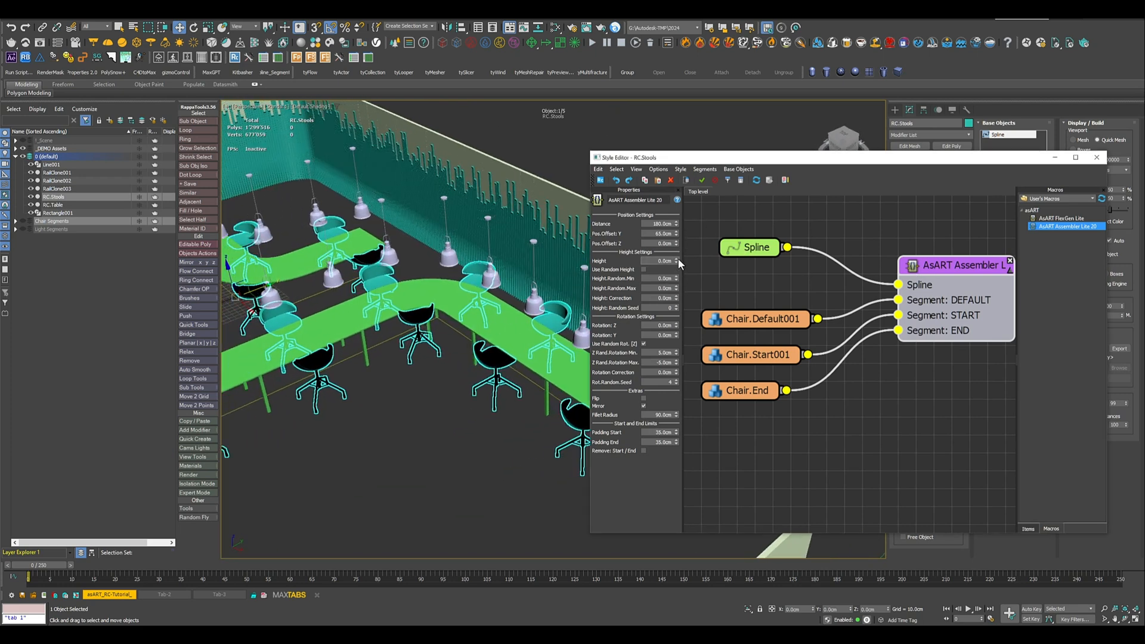
drag(676, 258, 646, 183)
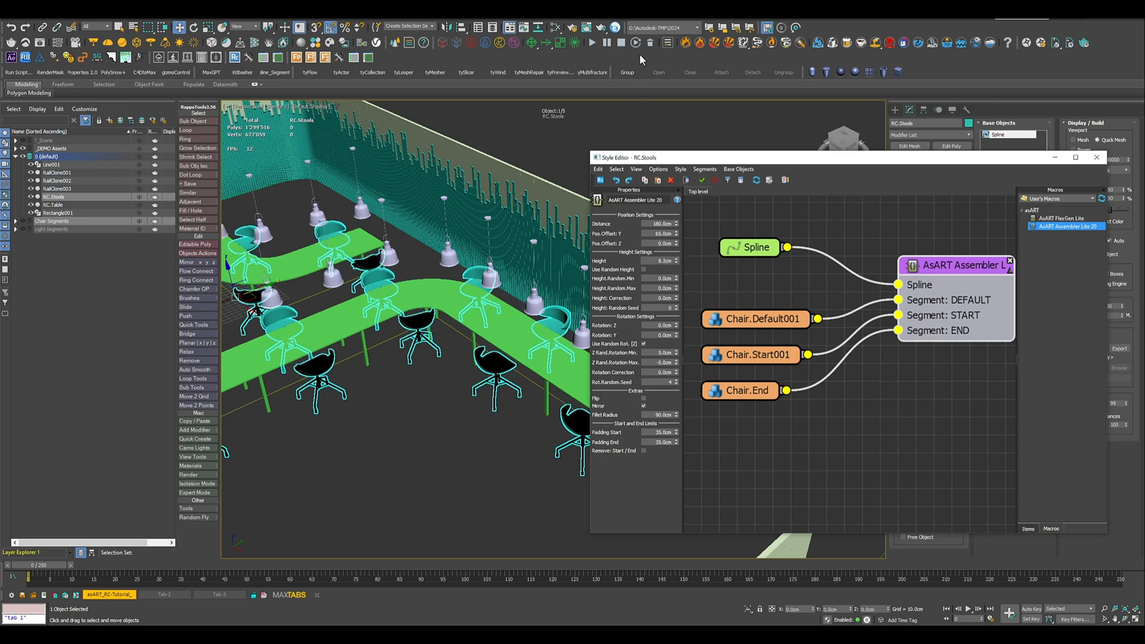
drag(640, 54, 634, 620)
drag(651, 171, 655, 249)
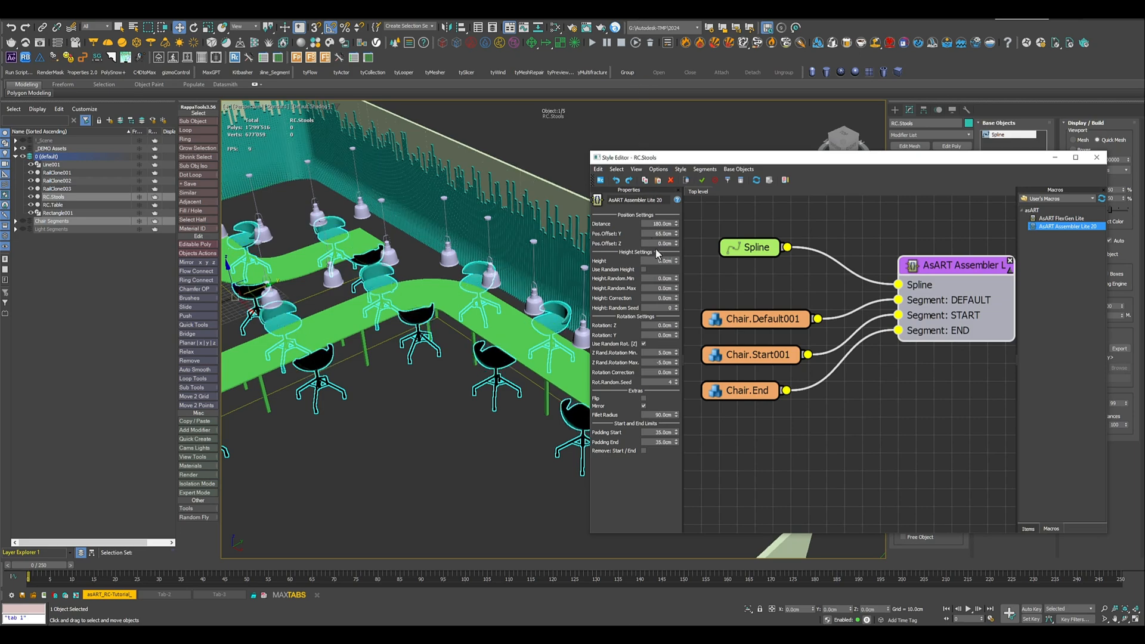
- Examine the chairs along both tables, clear the selection and inspect the whole meeting room
alt+middle_drag(525, 351, 514, 417)
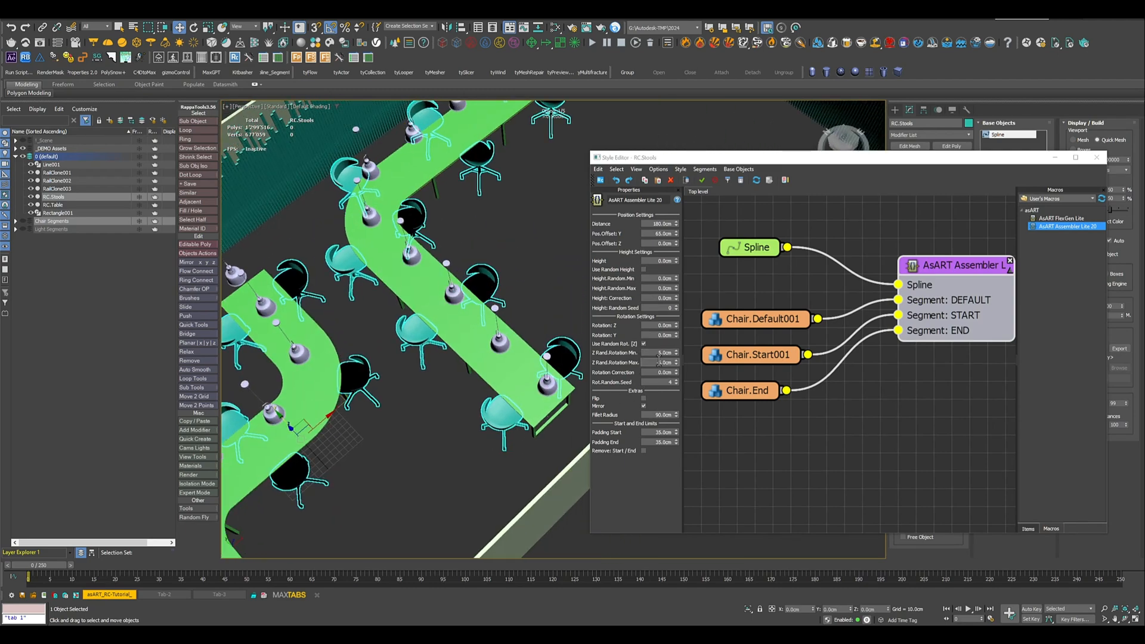
alt+middle_drag(412, 340, 381, 331)
click(369, 391)
scroll(395, 381, down, 5)
scroll(443, 361, up, 2)
scroll(358, 325, up, 2)
scroll(403, 361, down, 6)
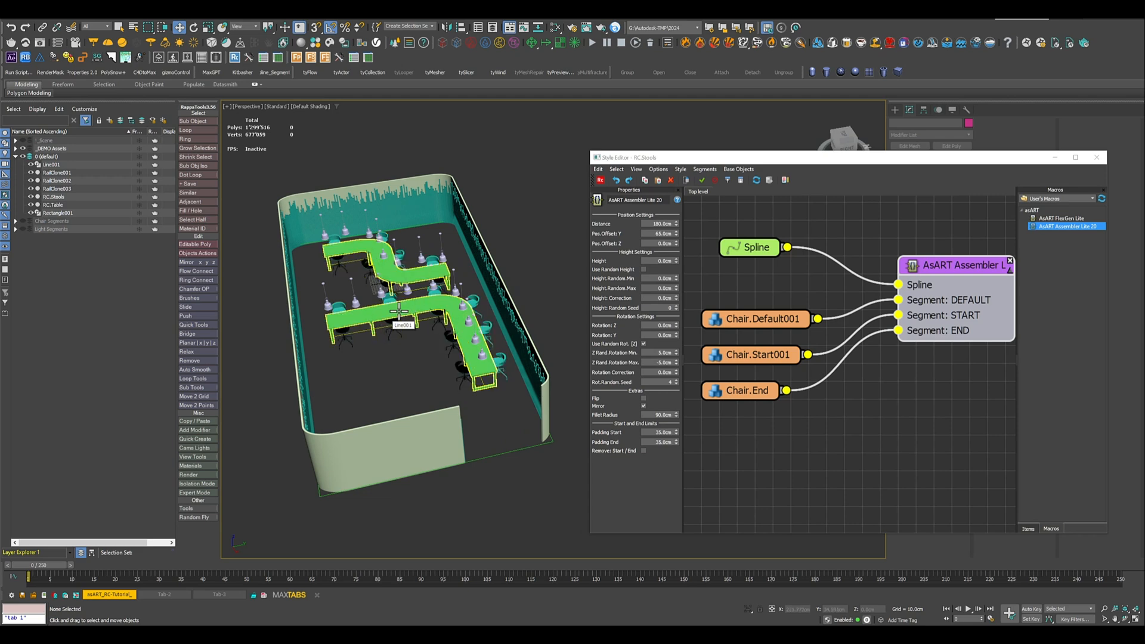
alt+middle_drag(431, 333, 460, 307)
scroll(434, 319, up, 3)
scroll(460, 307, up, 2)
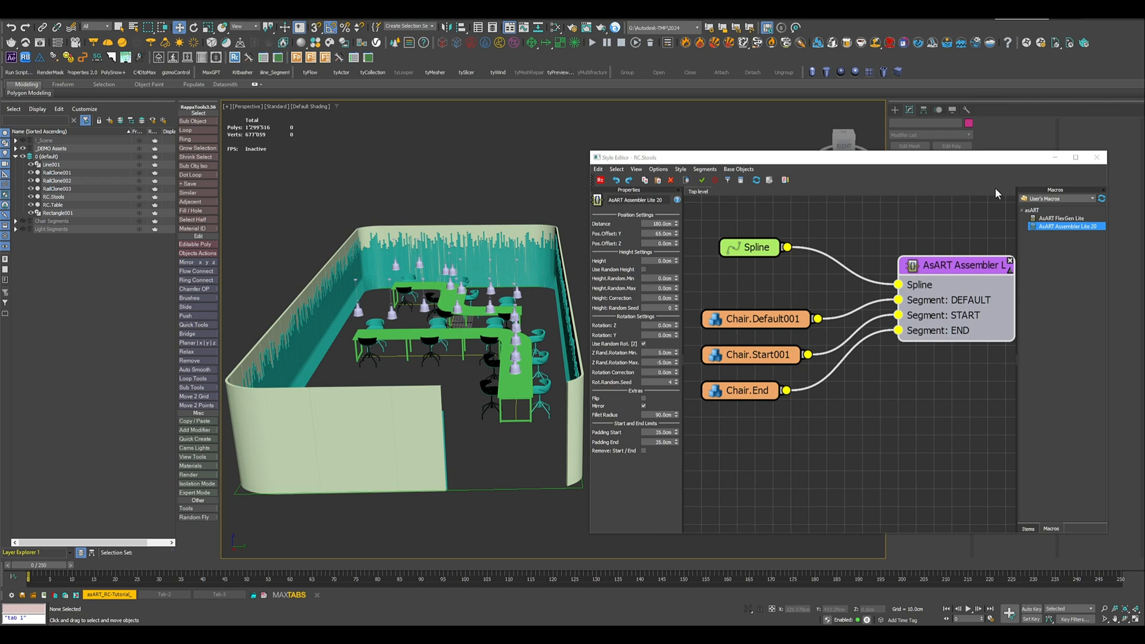
- Close the RailClone style editor and frame the finished meeting room in the perspective view
click(1097, 159)
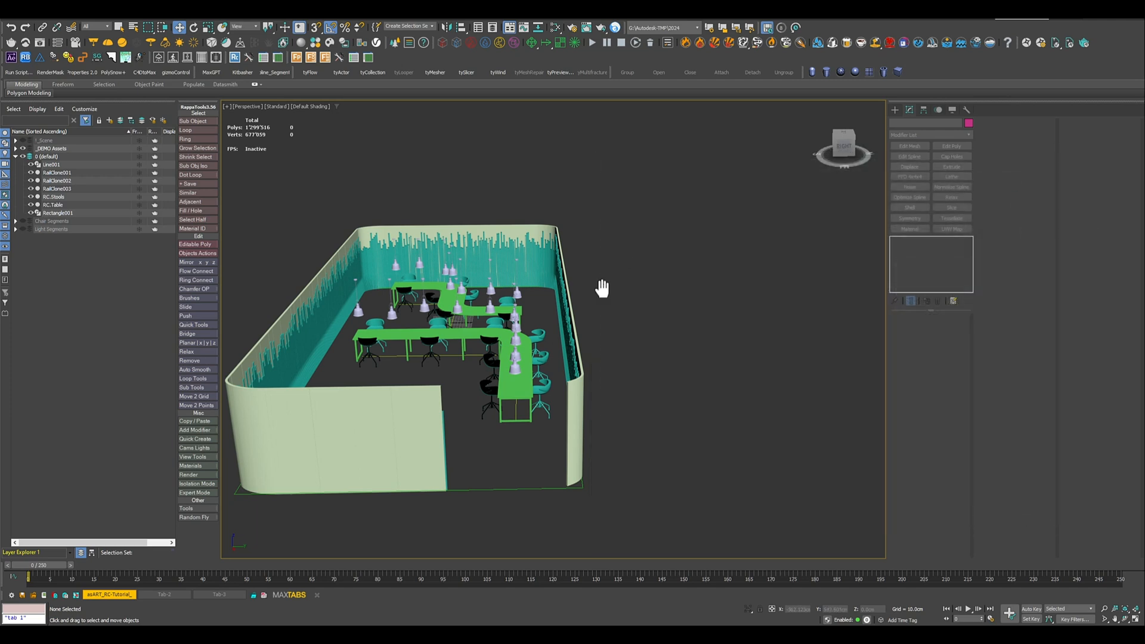
alt+middle_drag(601, 288, 664, 306)
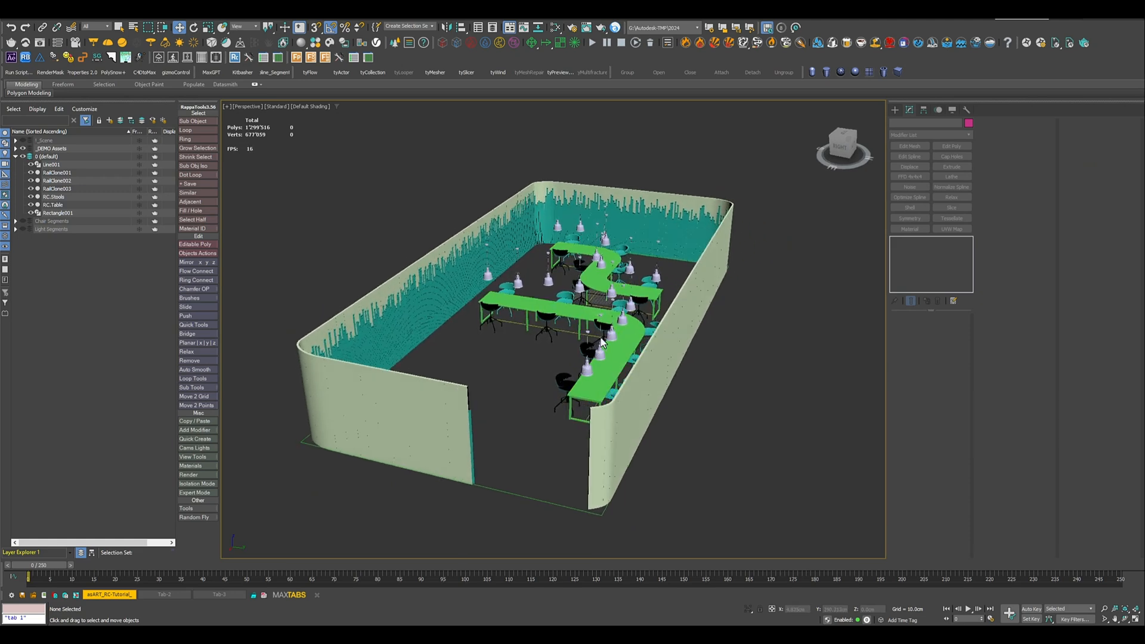
middle_drag(600, 339, 583, 343)
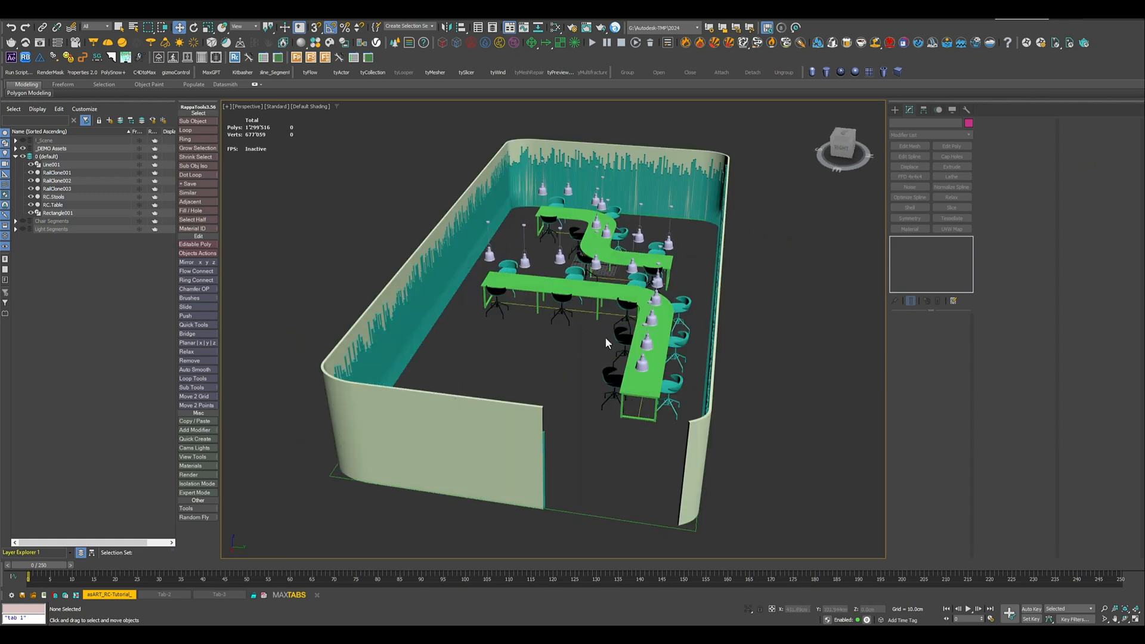